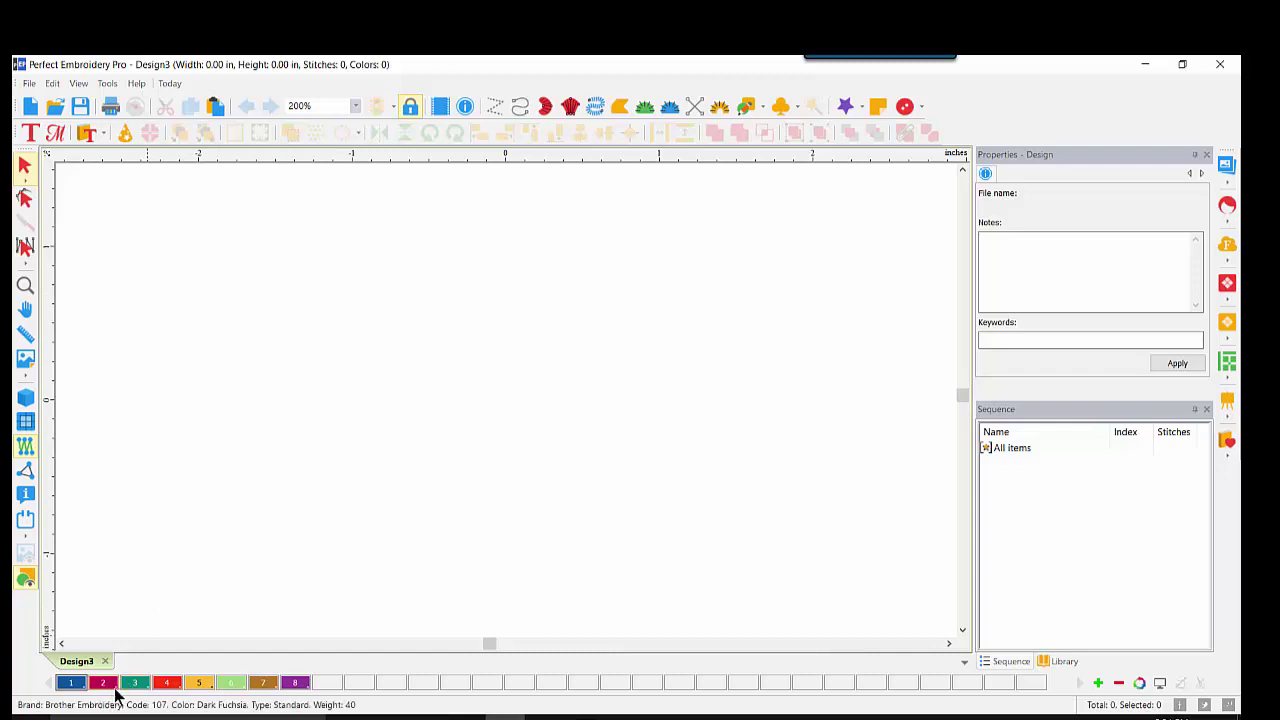
- View the Exquisite Thread 40 color chart for thread color 2
double_click(102, 682)
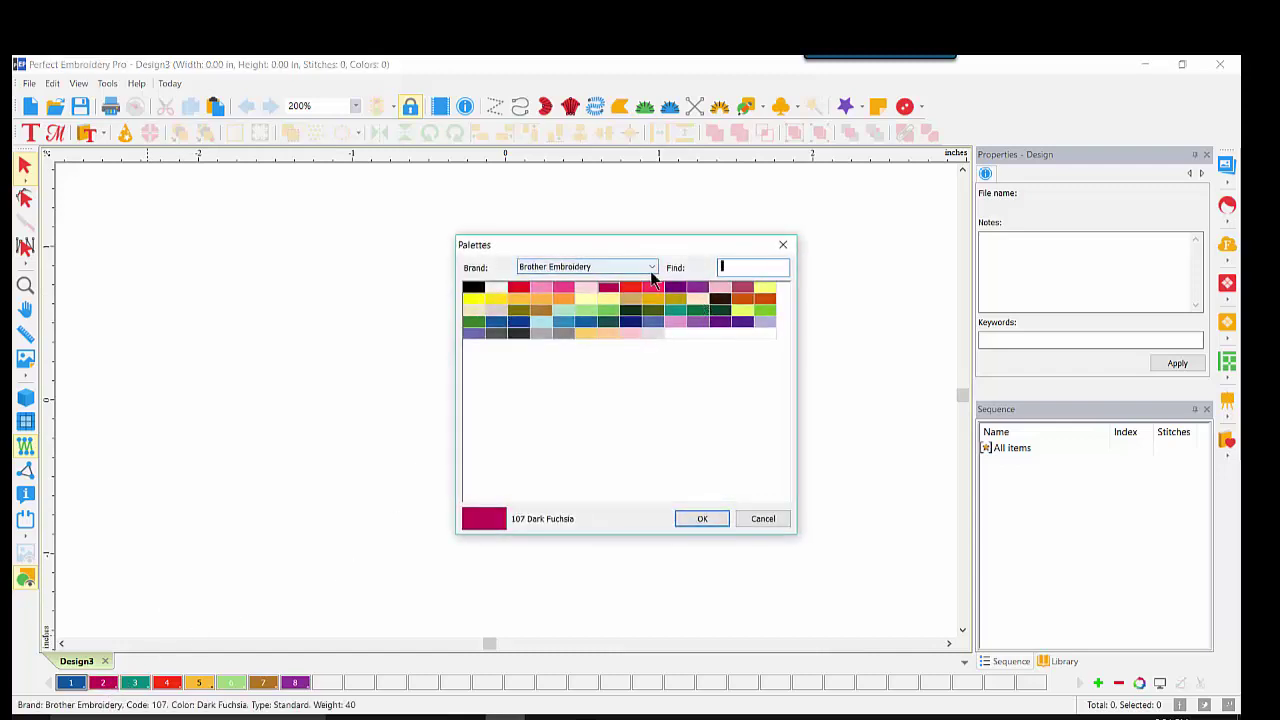
left_click(651, 267)
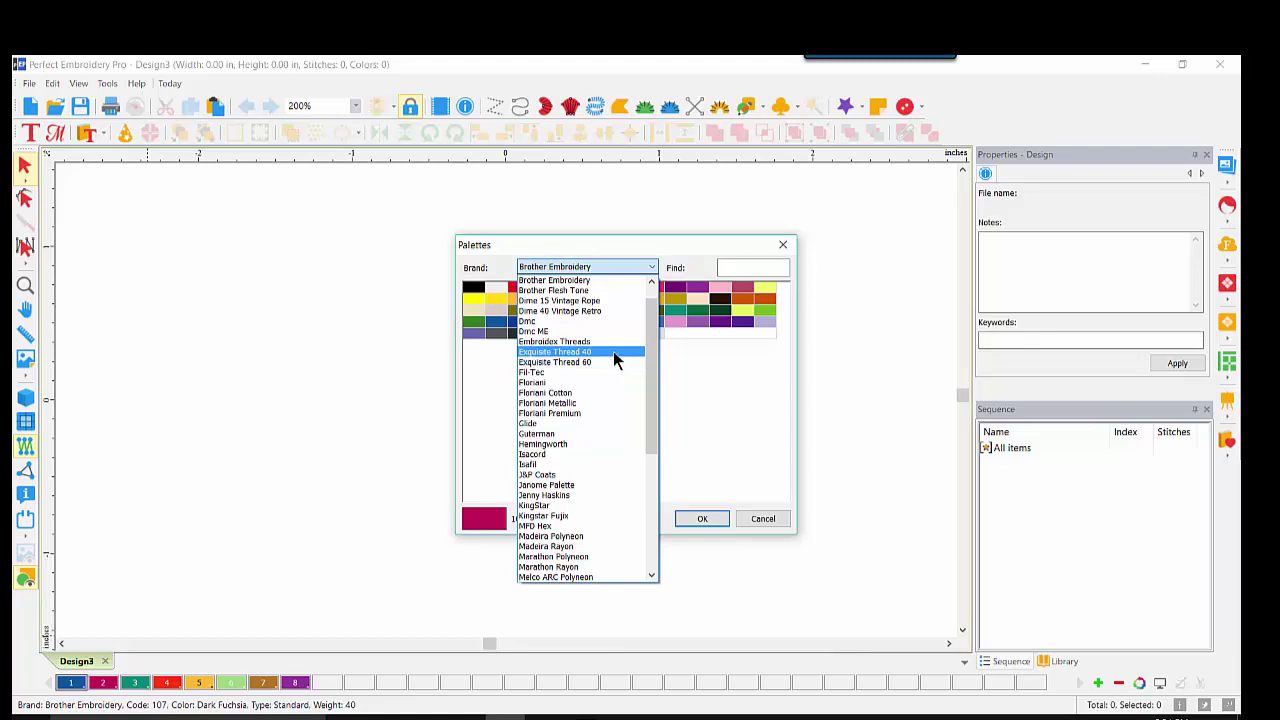
left_click(610, 352)
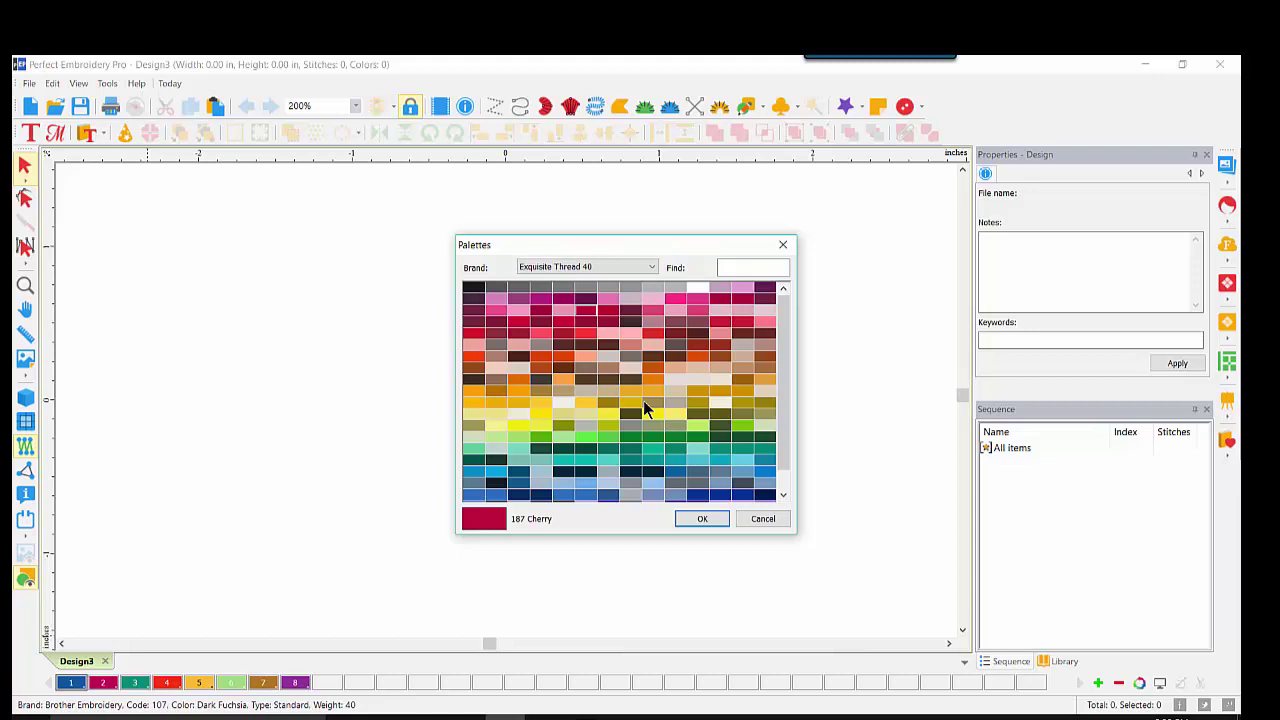
double_click(644, 408)
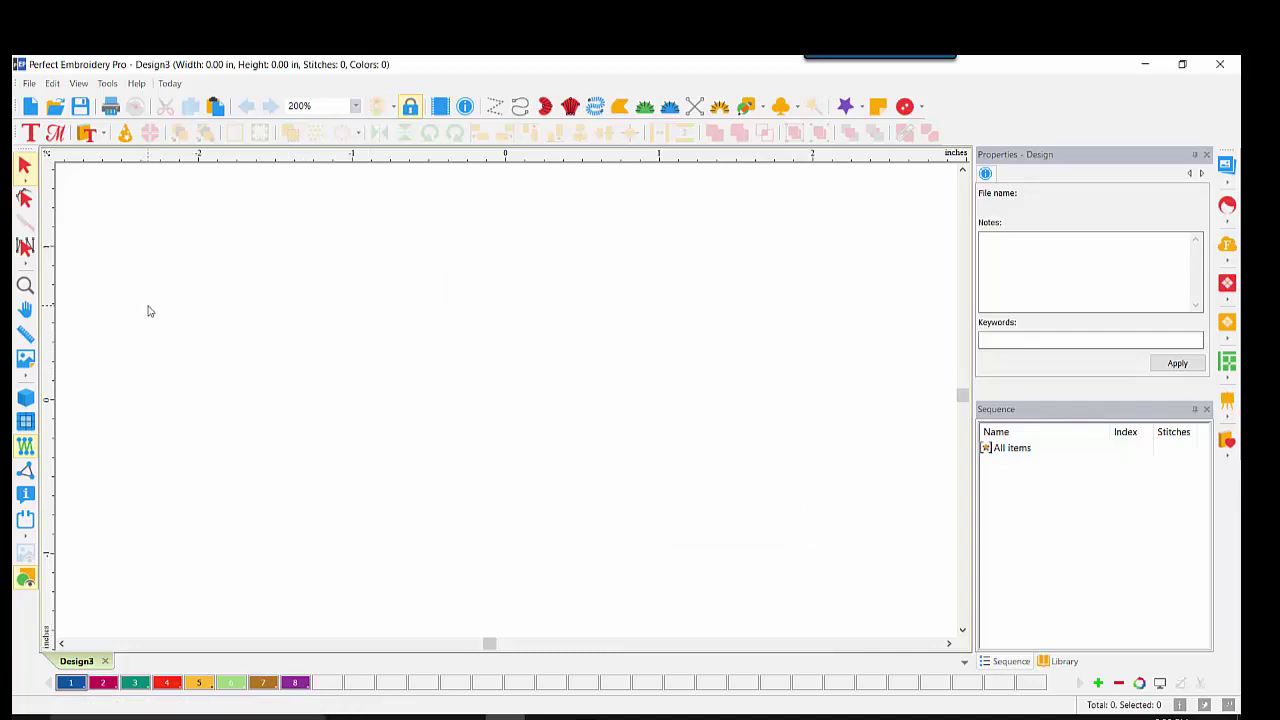
- Set the program's default thread palette to Exquisite Thread 40
left_click(107, 83)
left_click(154, 421)
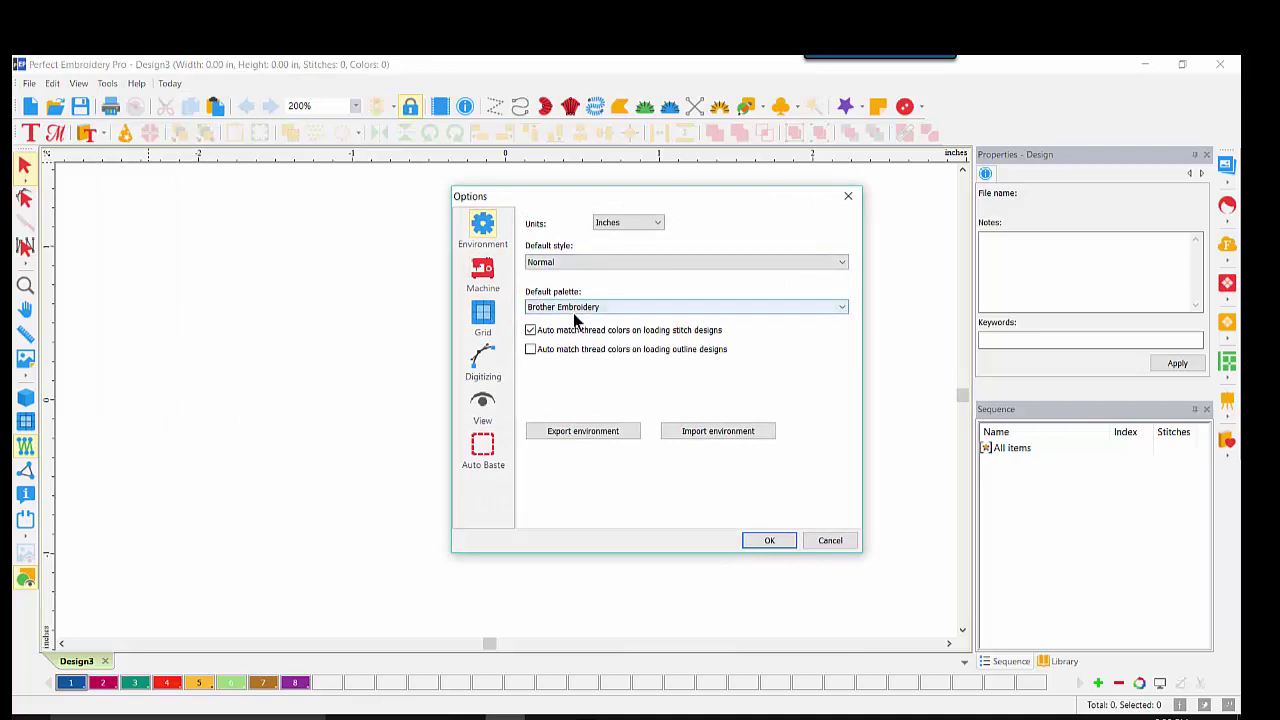
left_click(838, 308)
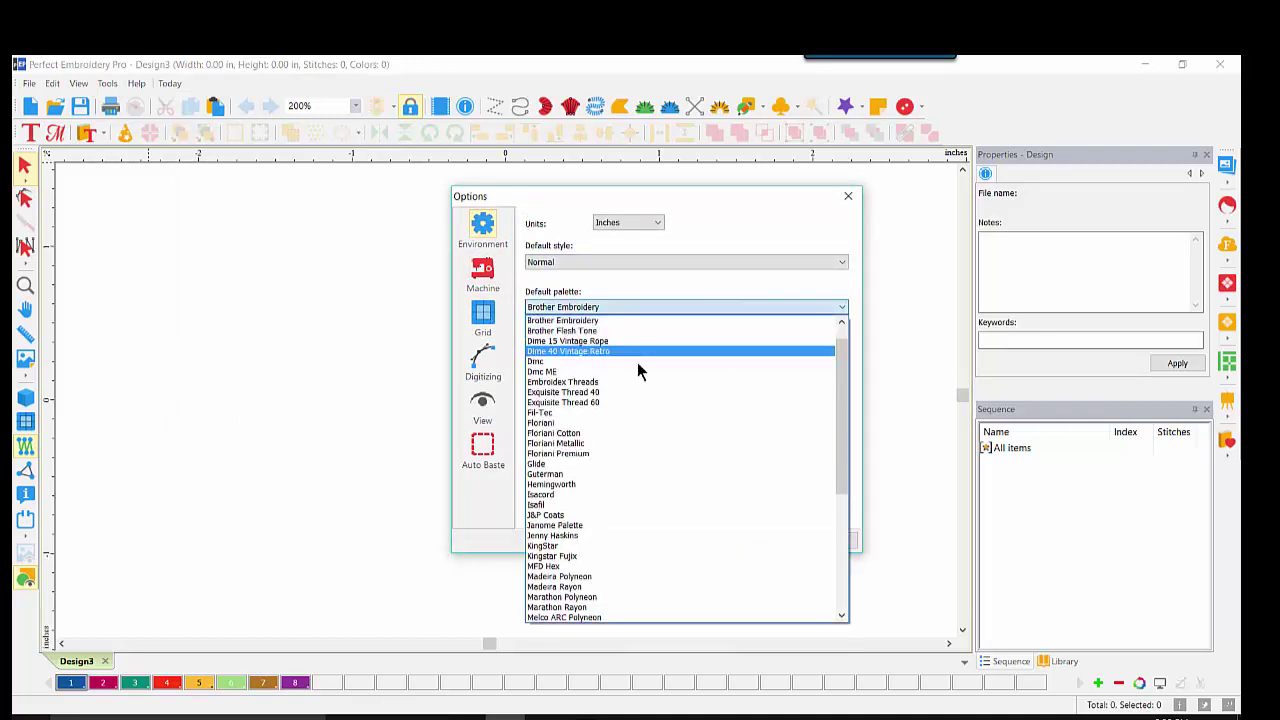
left_click(626, 392)
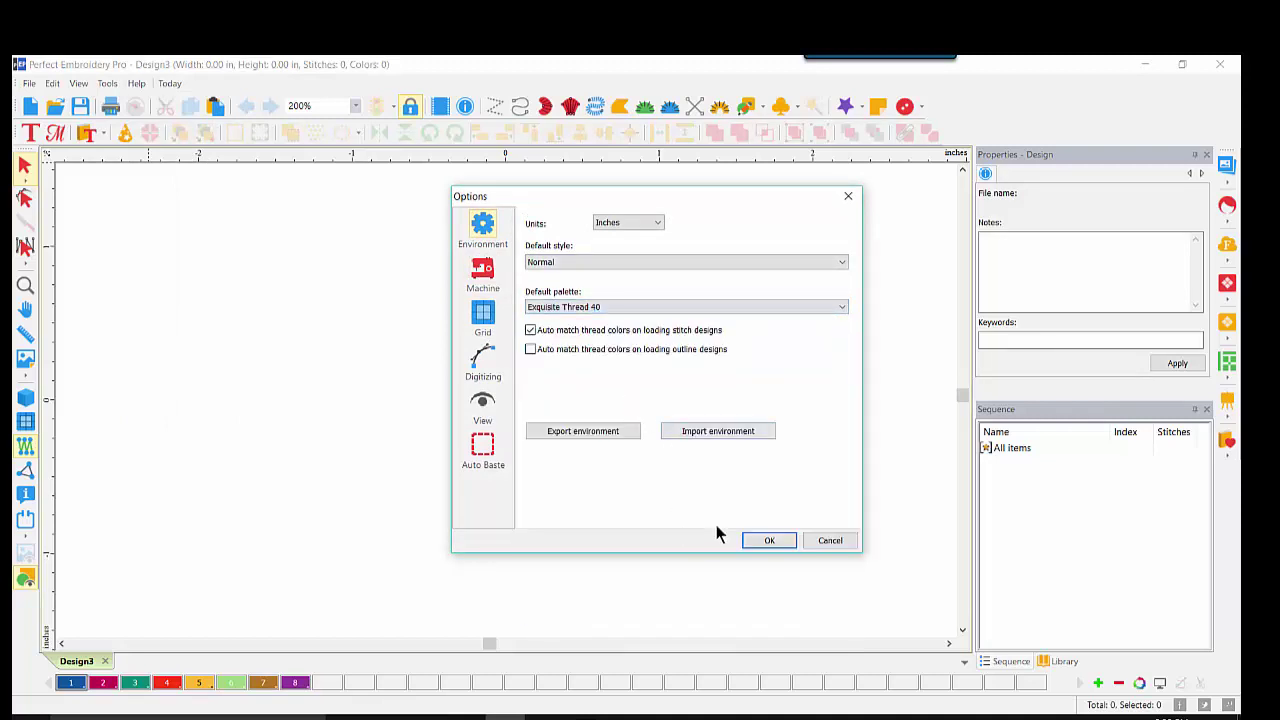
left_click(769, 540)
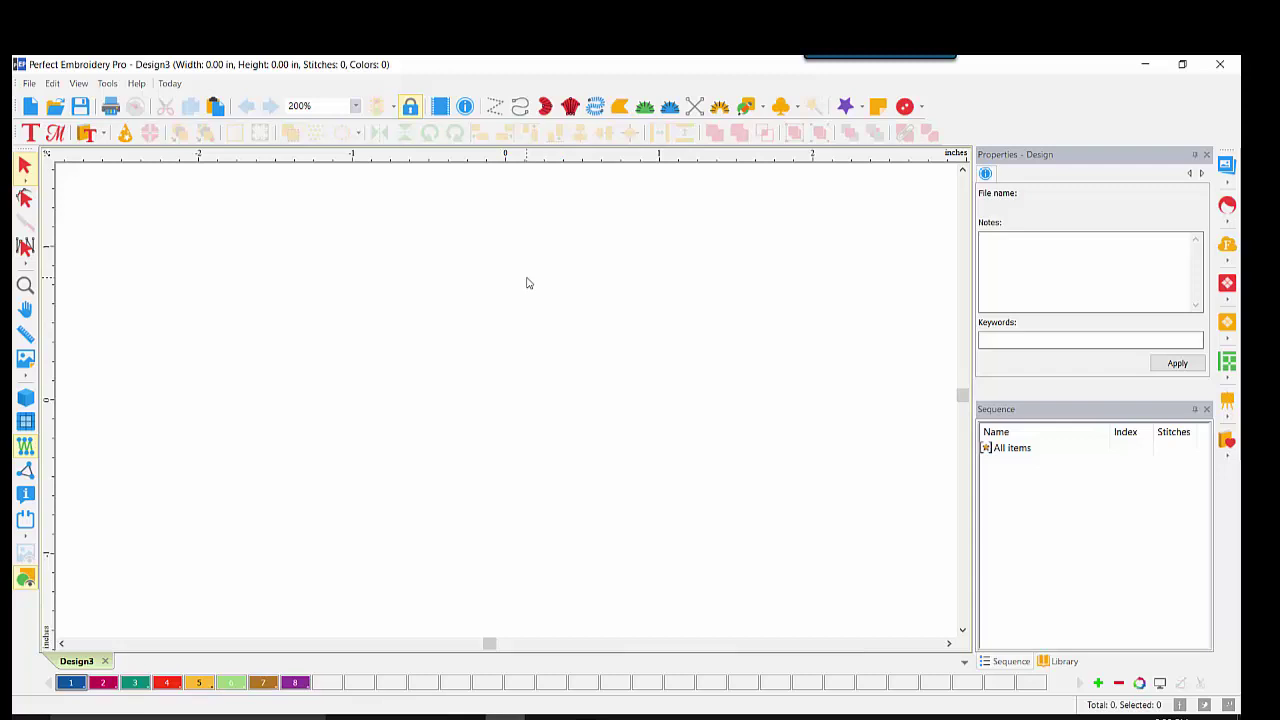
- Examine the file formats offered for saving the design, and leave without saving
left_click(30, 85)
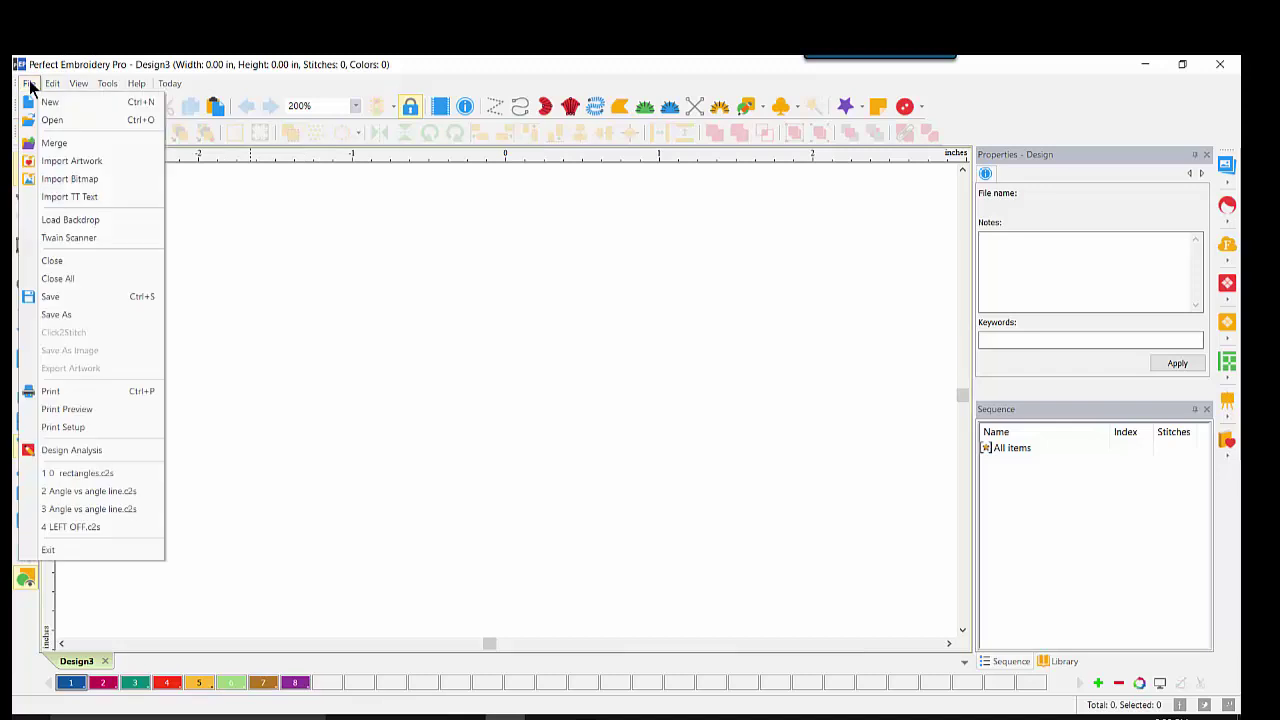
left_click(66, 318)
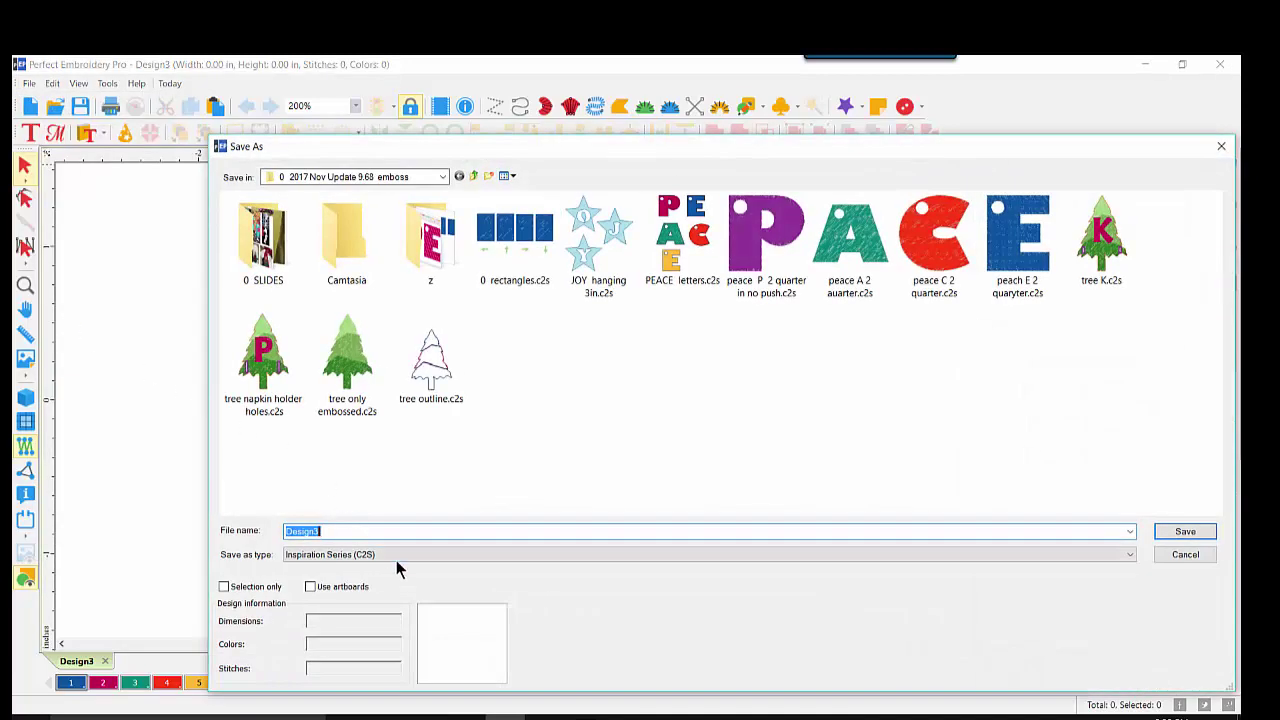
left_click(398, 556)
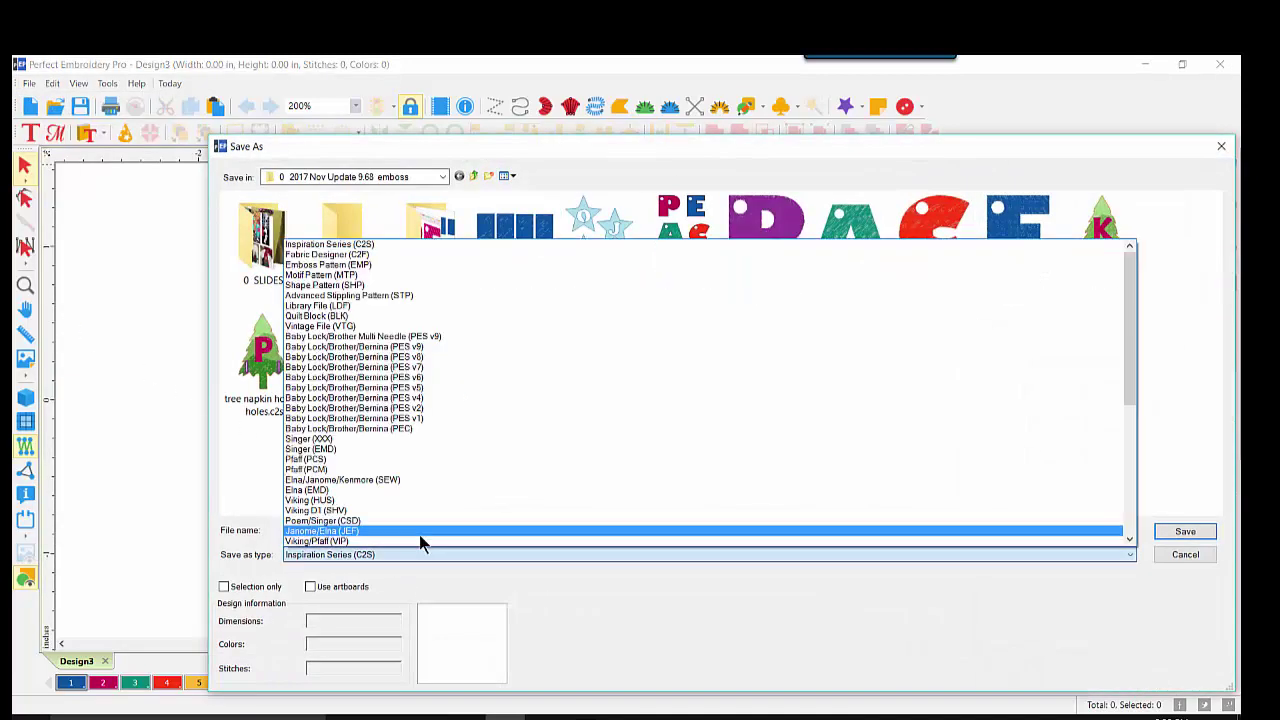
left_click(1129, 540)
left_click(1129, 541)
left_click(1129, 541)
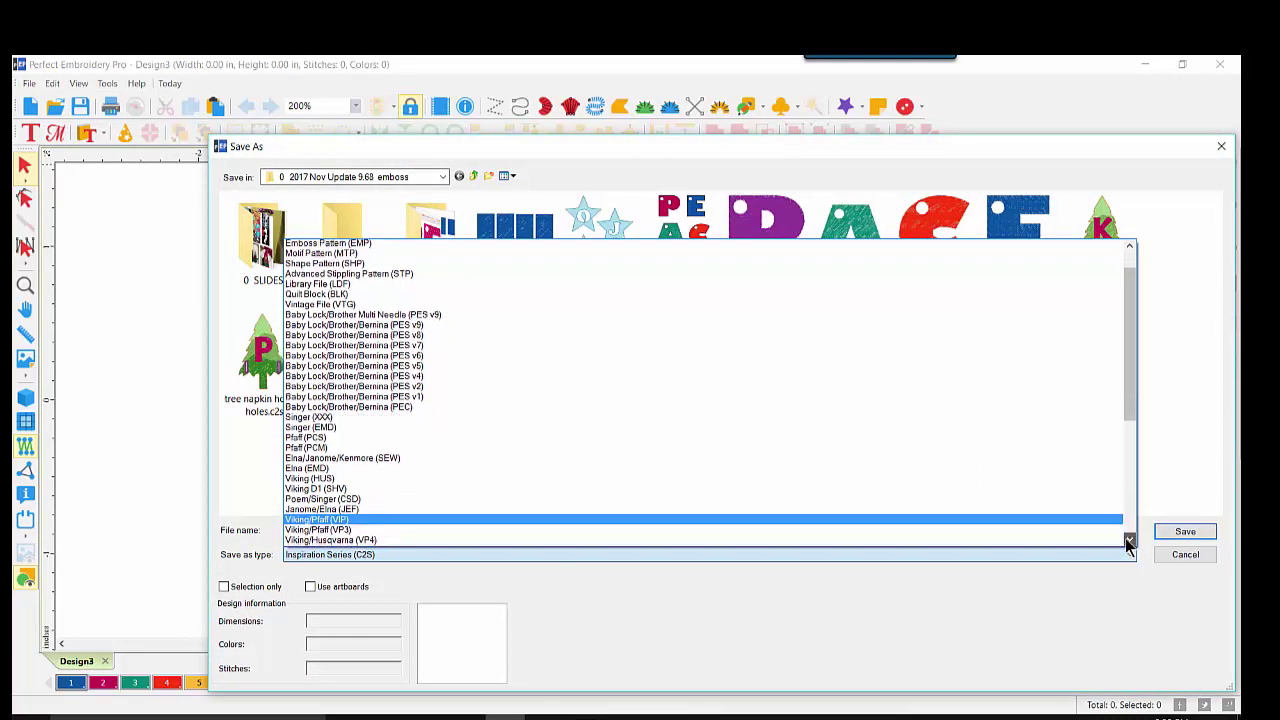
left_click(1129, 541)
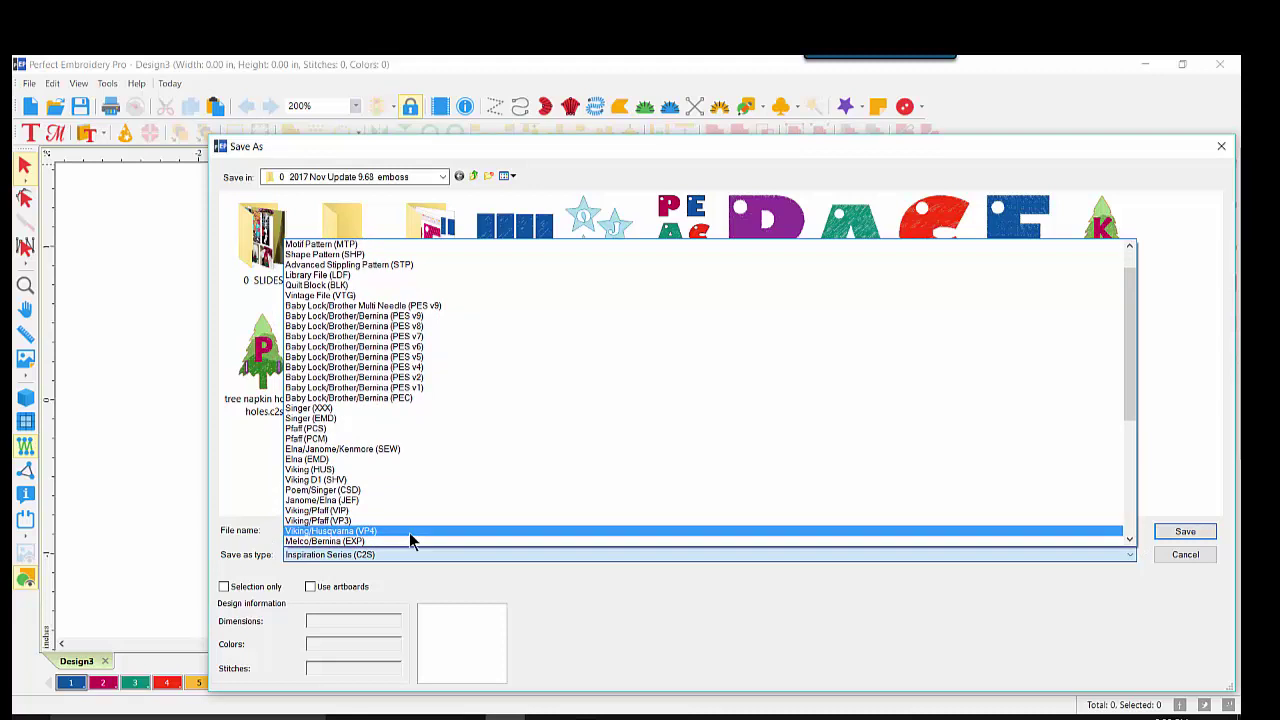
left_click(1184, 557)
left_click(1183, 558)
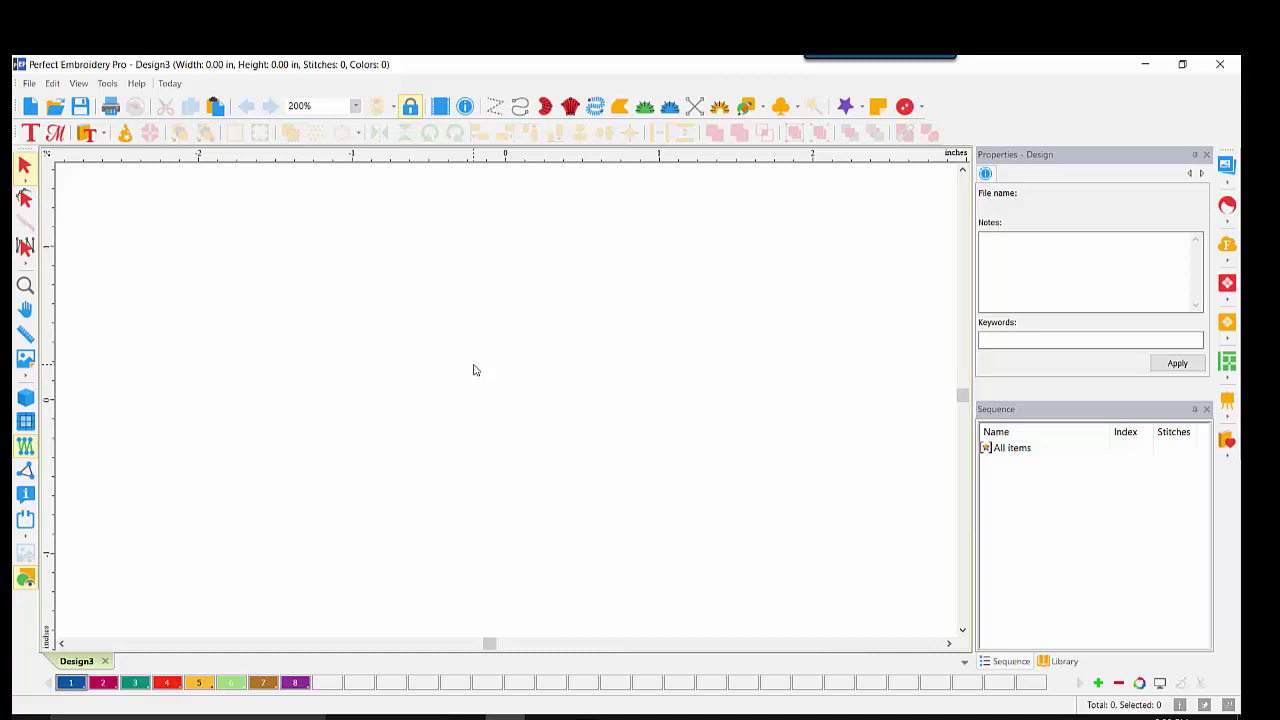
- Display the Navigator in the workspace
left_click(80, 84)
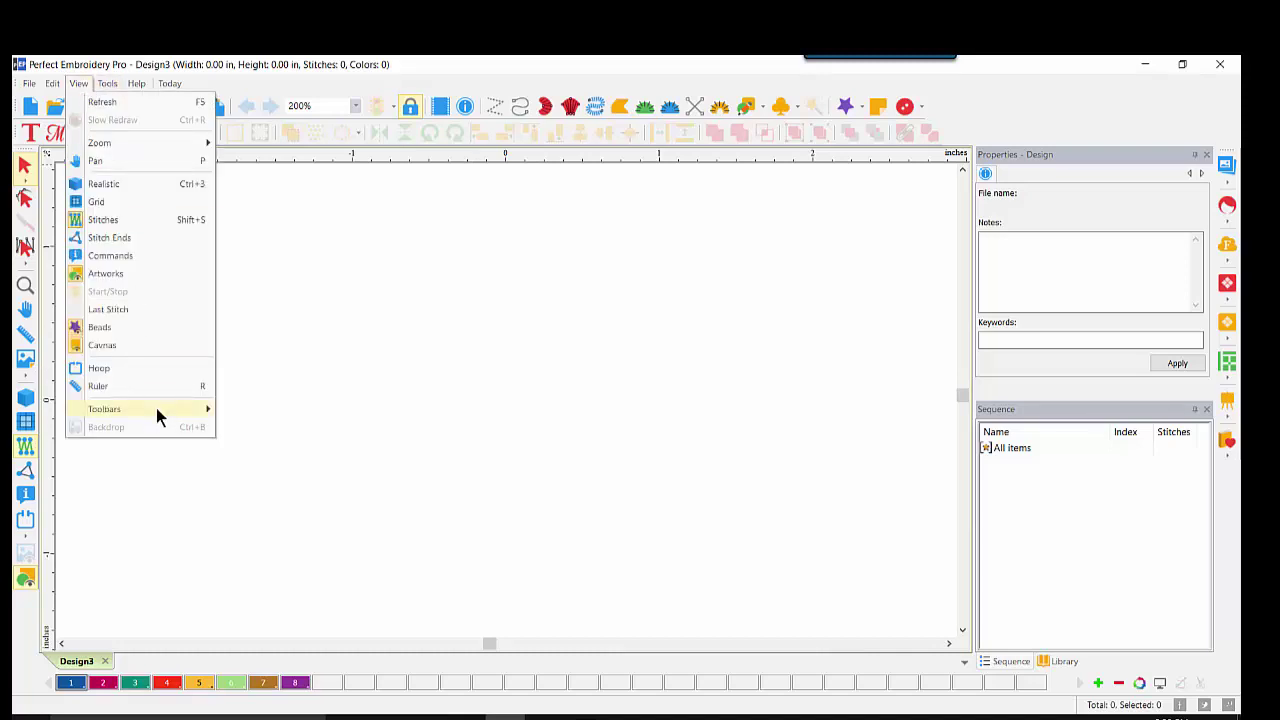
mouse_move(156, 408)
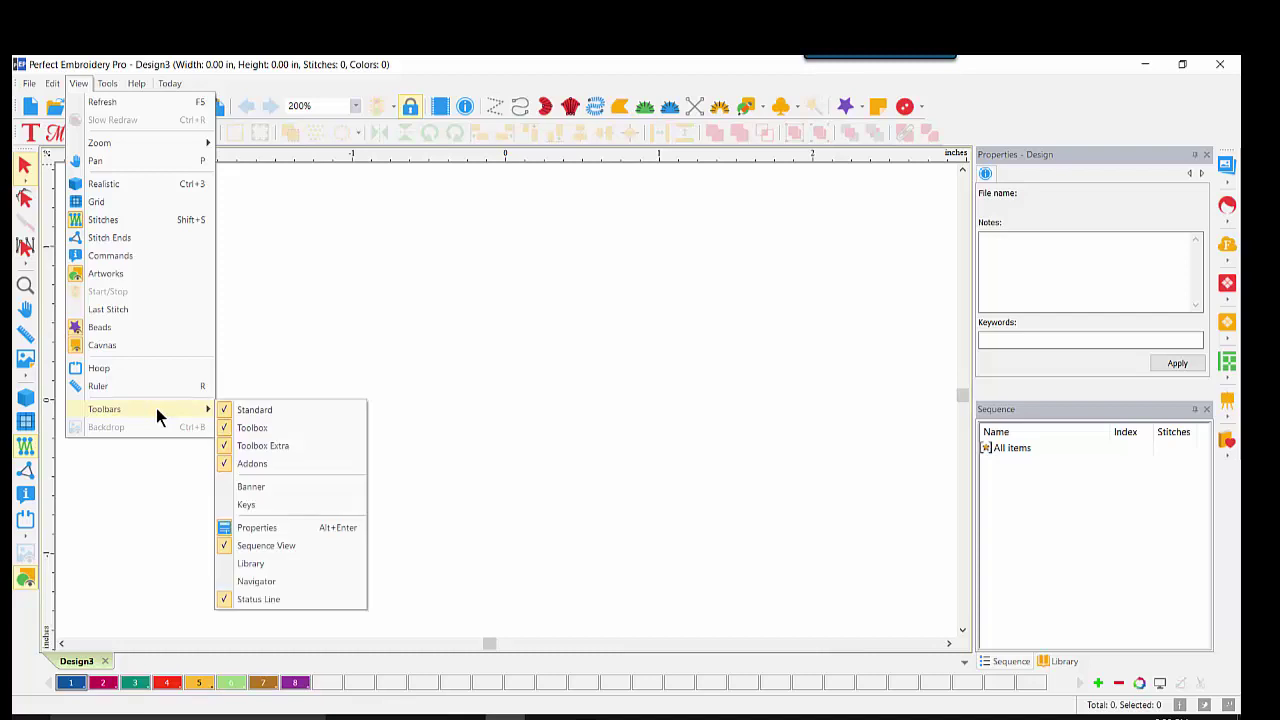
left_click(298, 583)
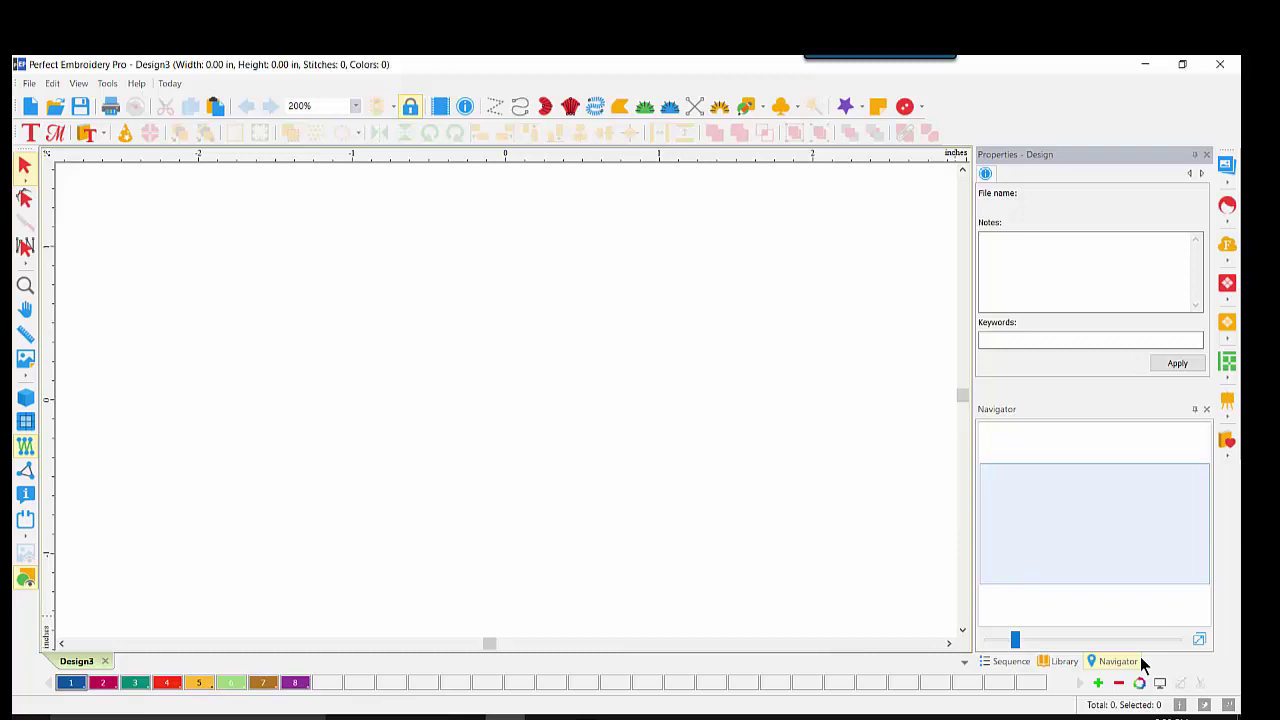
- Place the jam jar design 13580.c2s from the Perfect Embroidery Pro Free Designs library on the page
left_click(1060, 662)
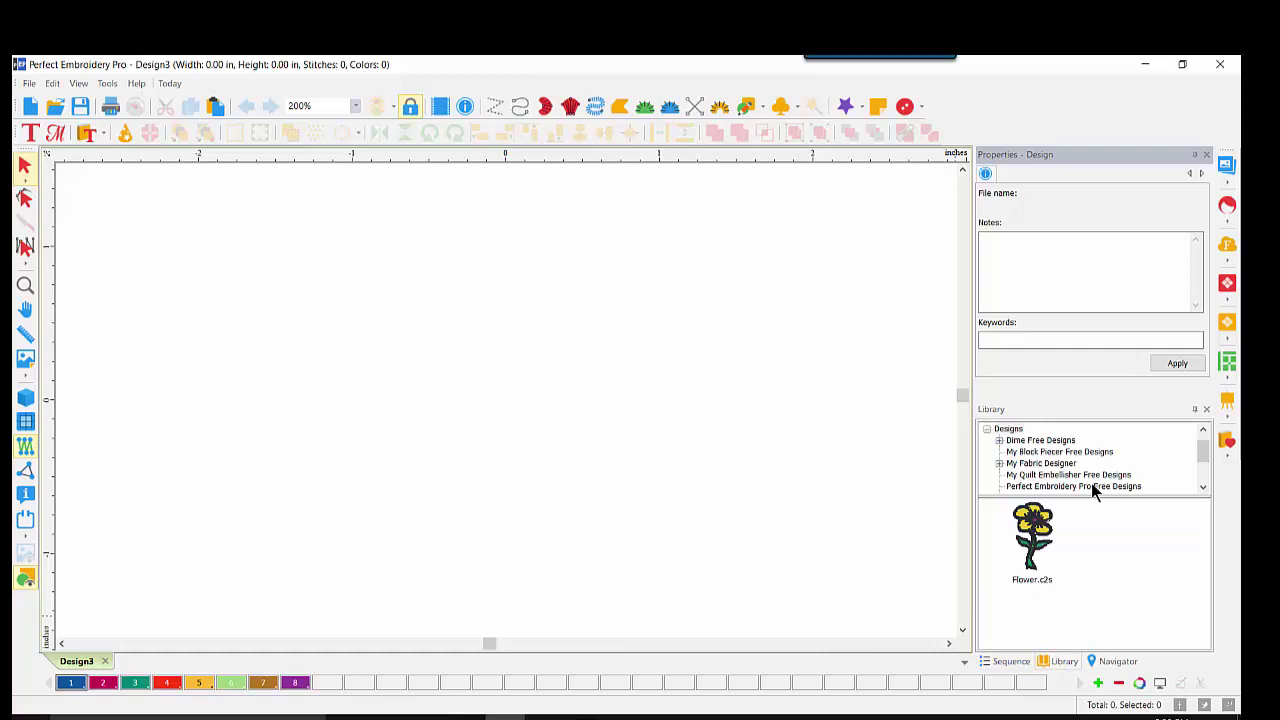
left_click(1091, 485)
scroll(1205, 622, "down", 1)
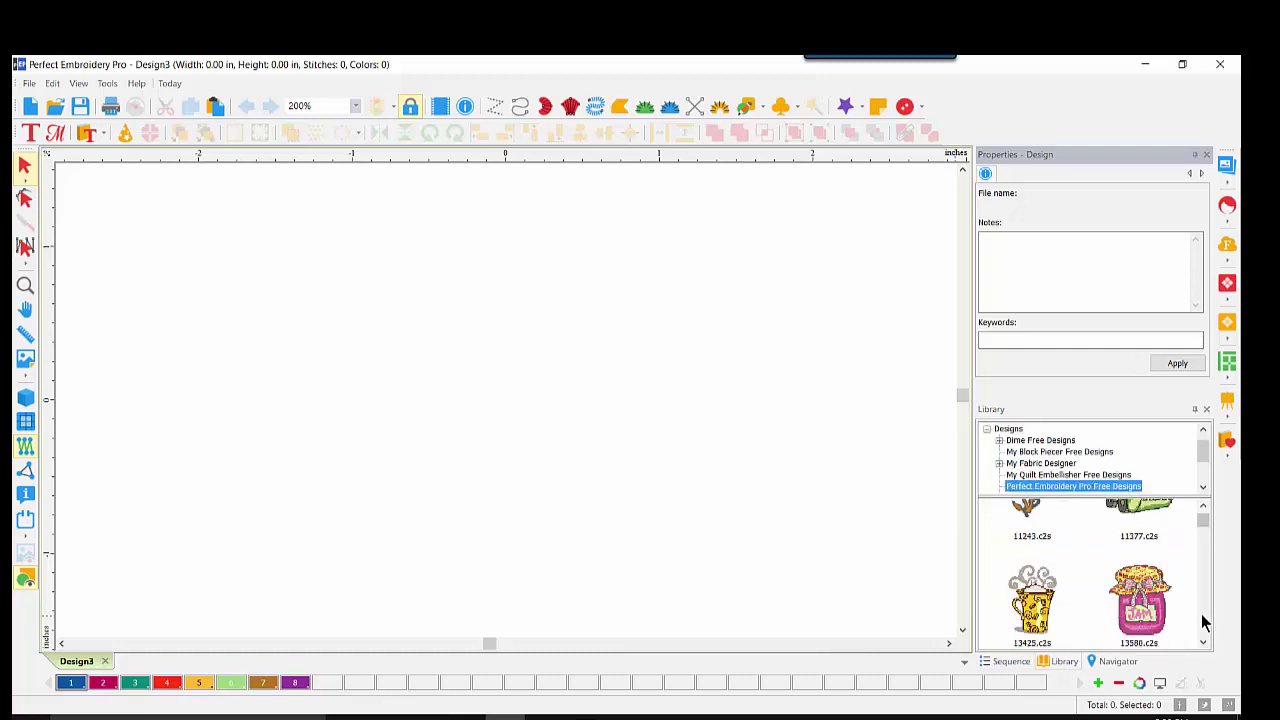
left_click_drag(1145, 608, 522, 424)
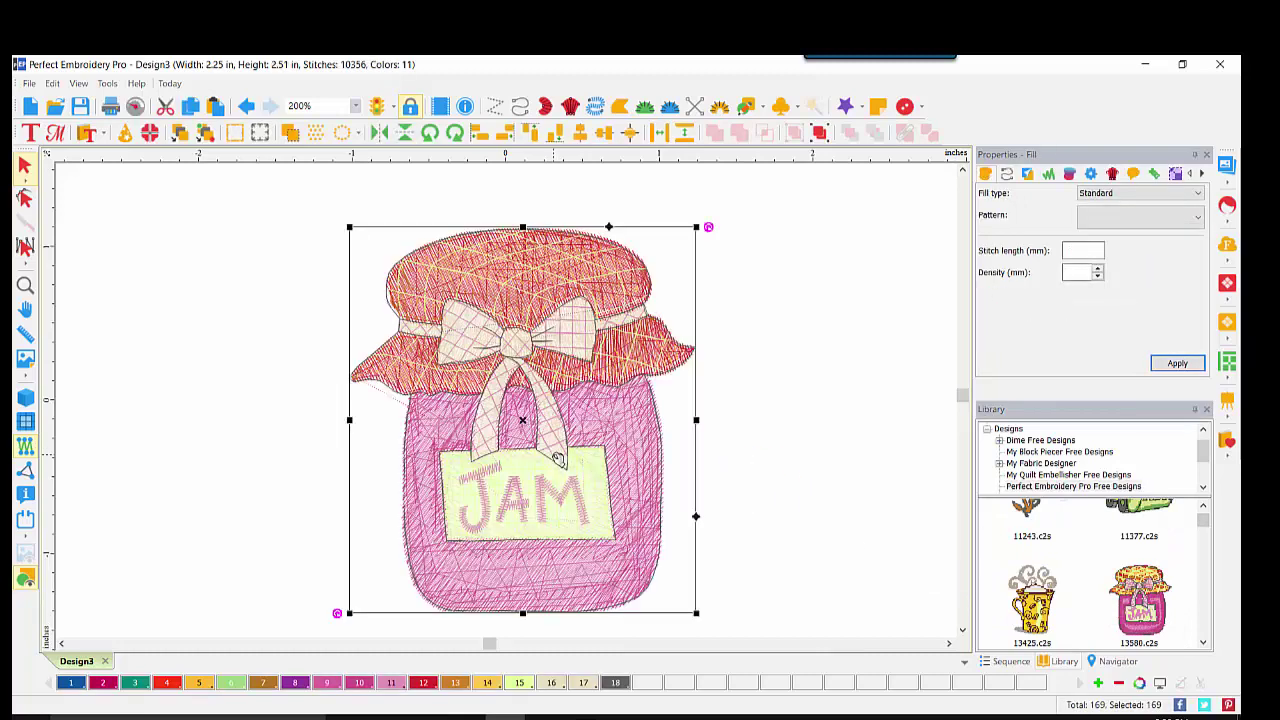
- Examine the jam jar's stitching at several magnifications with the Navigator, including the bow and the JAM label, and fit the whole design in view
left_click(1110, 661)
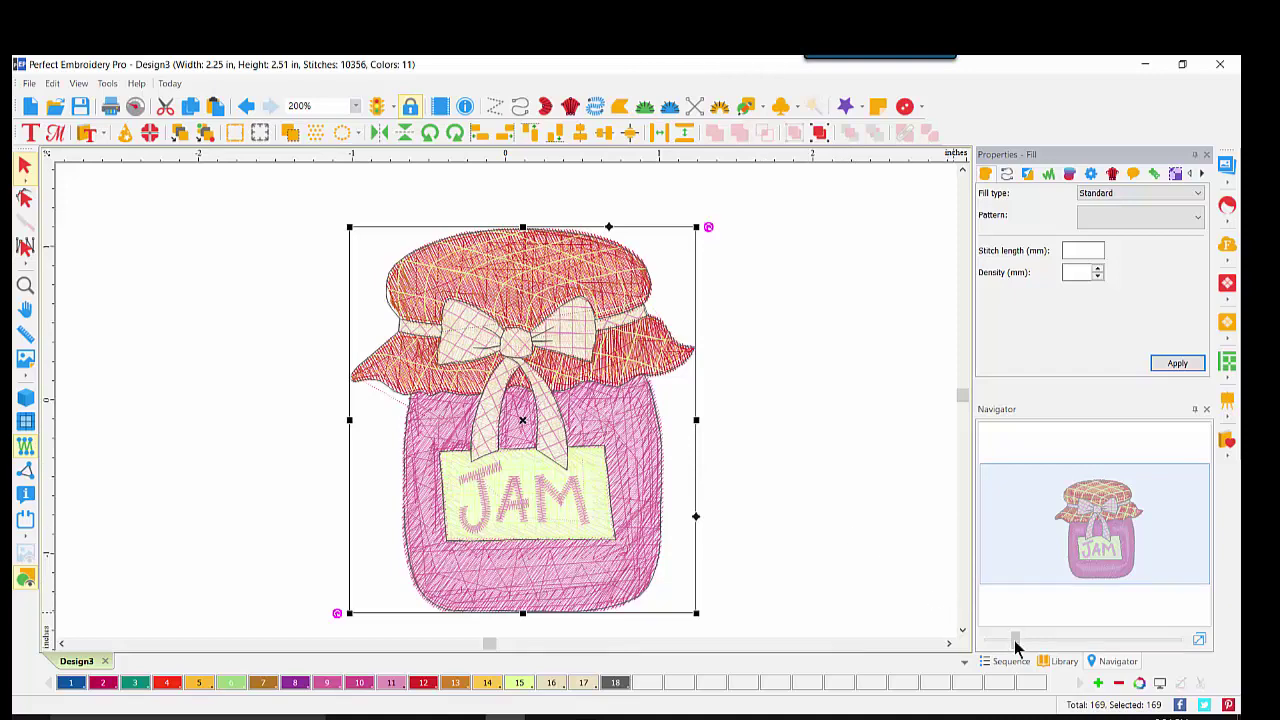
left_click_drag(1015, 640, 999, 645)
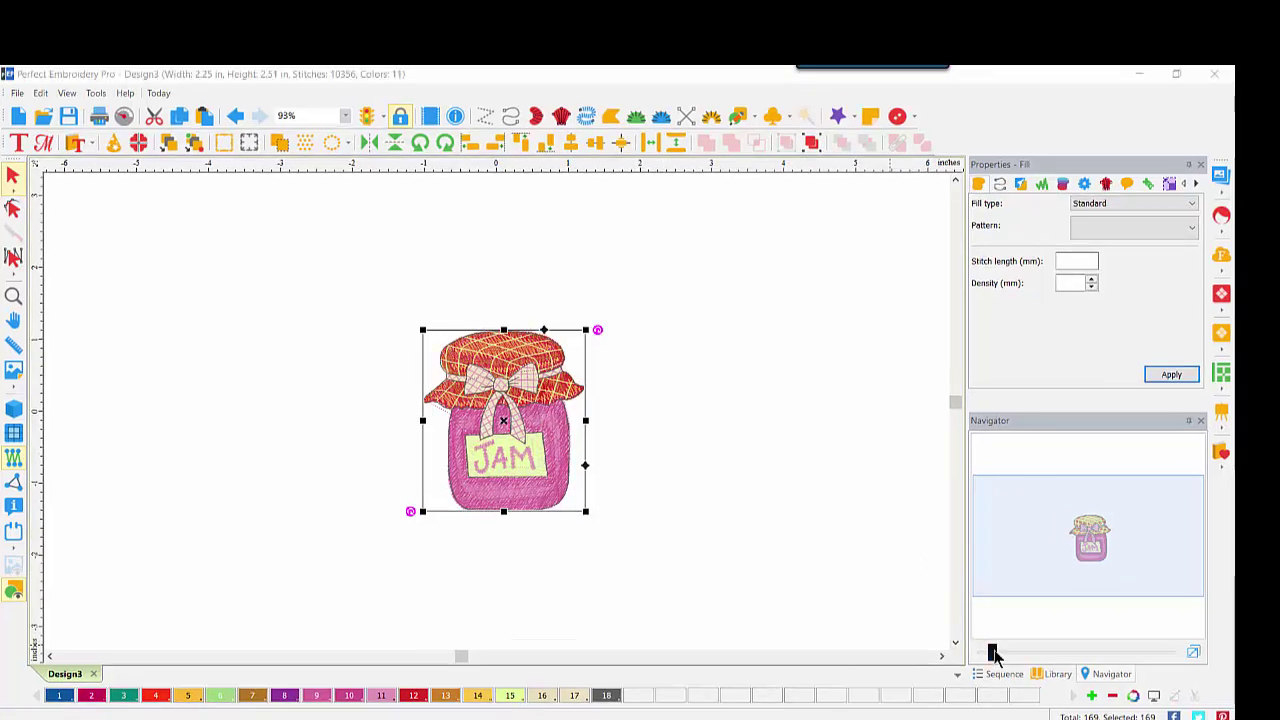
left_click_drag(994, 654, 1036, 652)
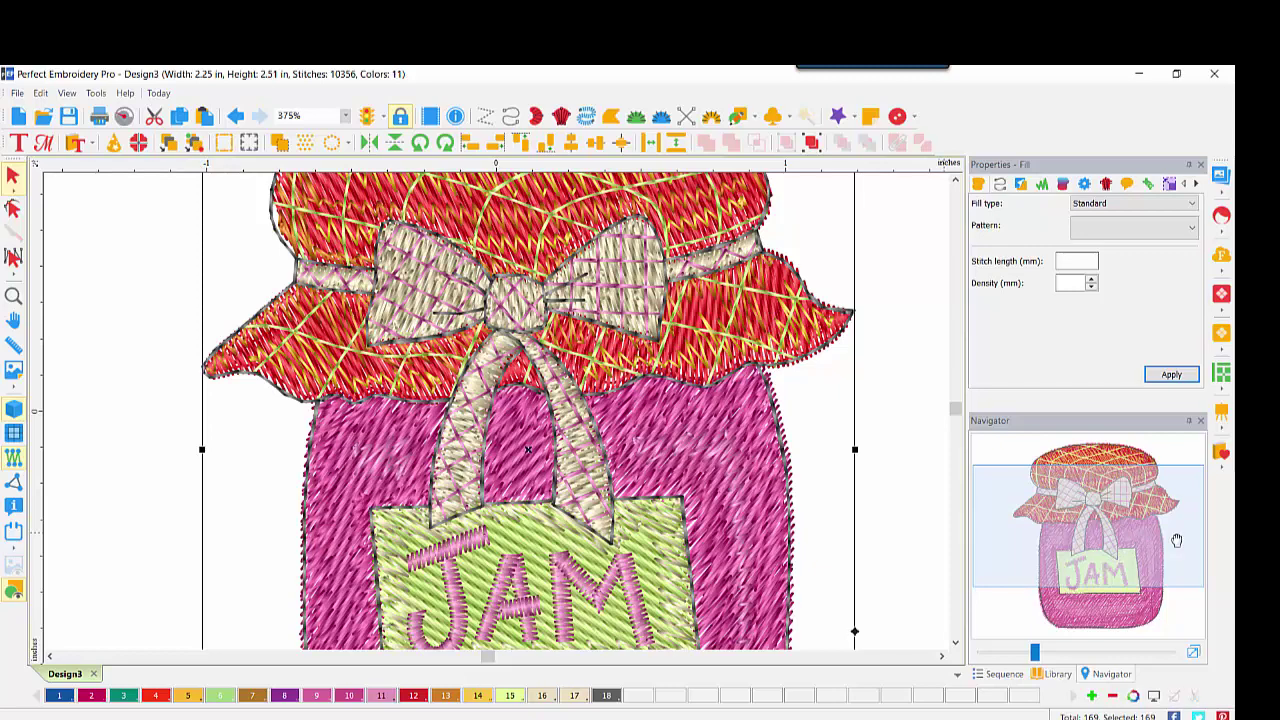
mouse_move(1177, 540)
left_mouse_down()
mouse_move(1173, 496)
mouse_move(1163, 591)
mouse_move(1115, 582)
mouse_move(1155, 586)
mouse_move(1163, 540)
left_mouse_up()
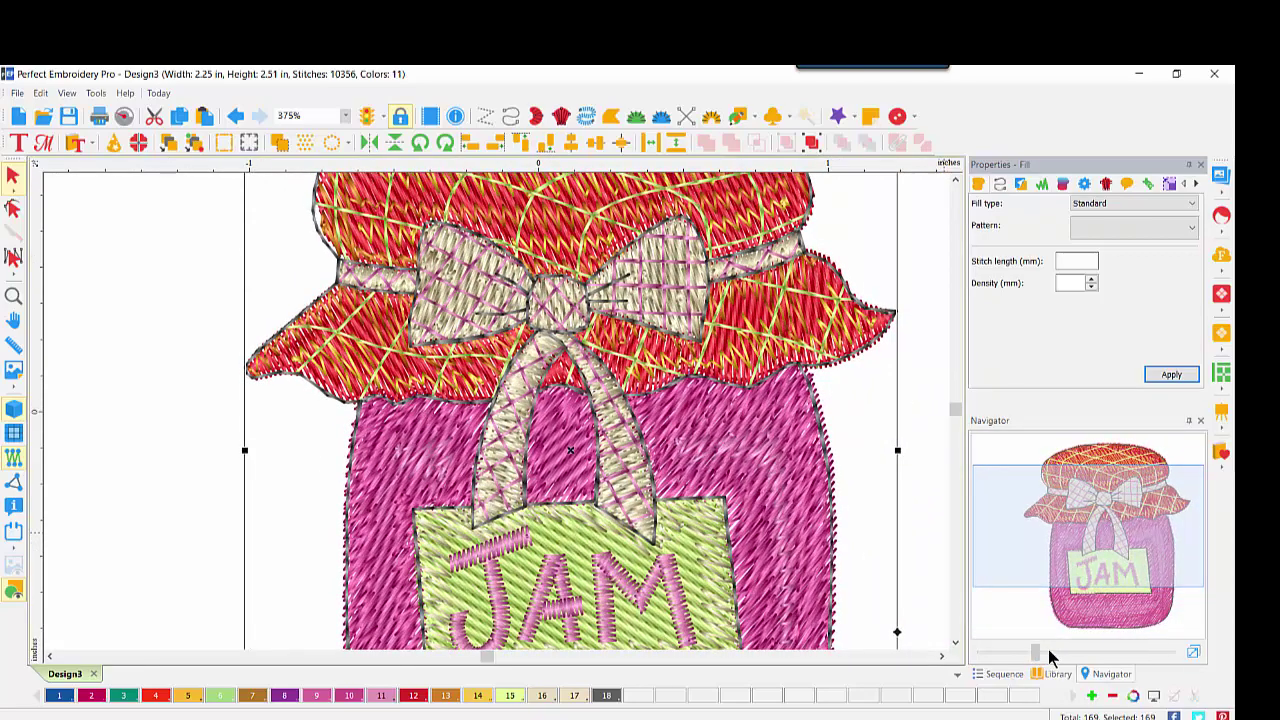
left_click_drag(1050, 653, 1111, 653)
left_click_drag(1099, 522, 1103, 497)
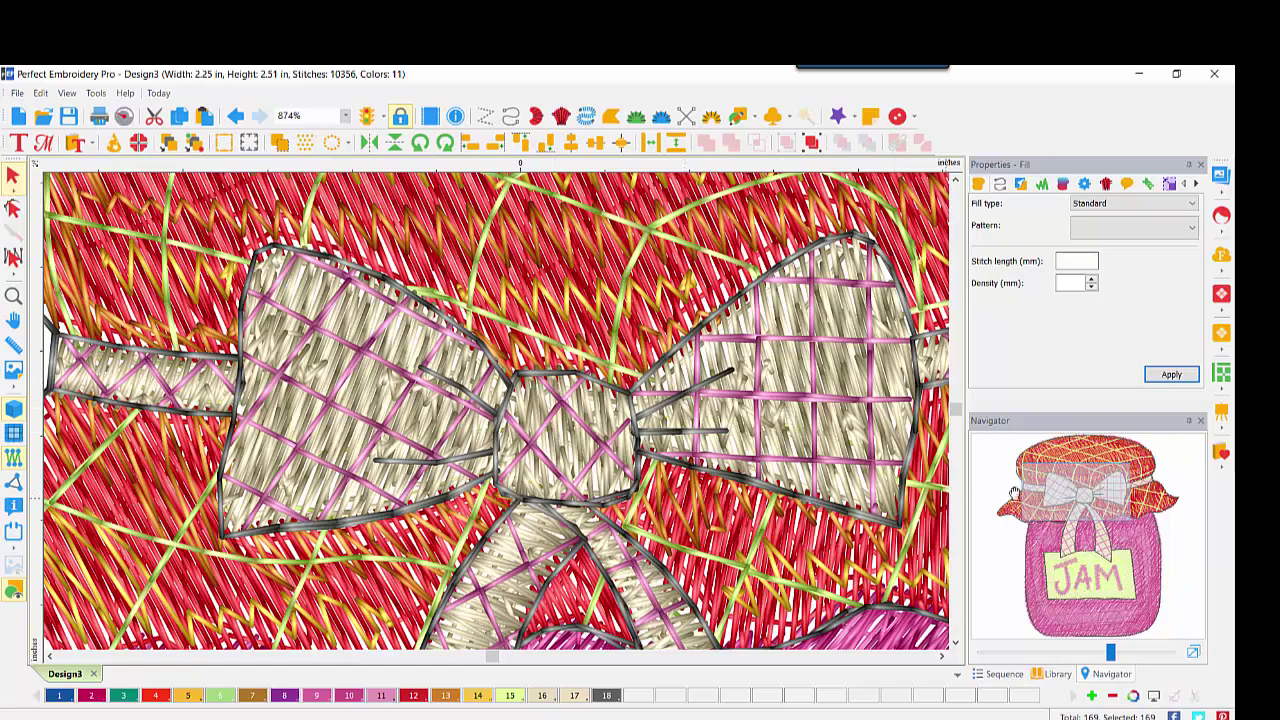
left_click_drag(1073, 510, 1088, 572)
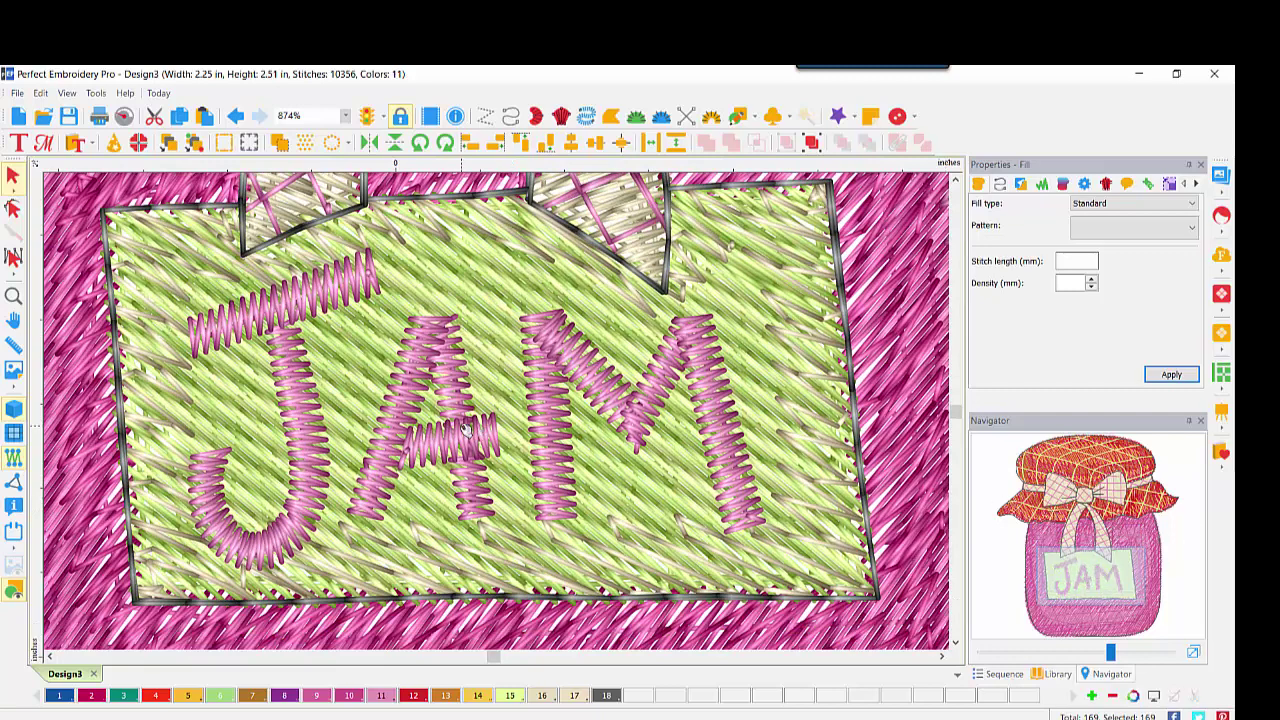
left_click(1194, 649)
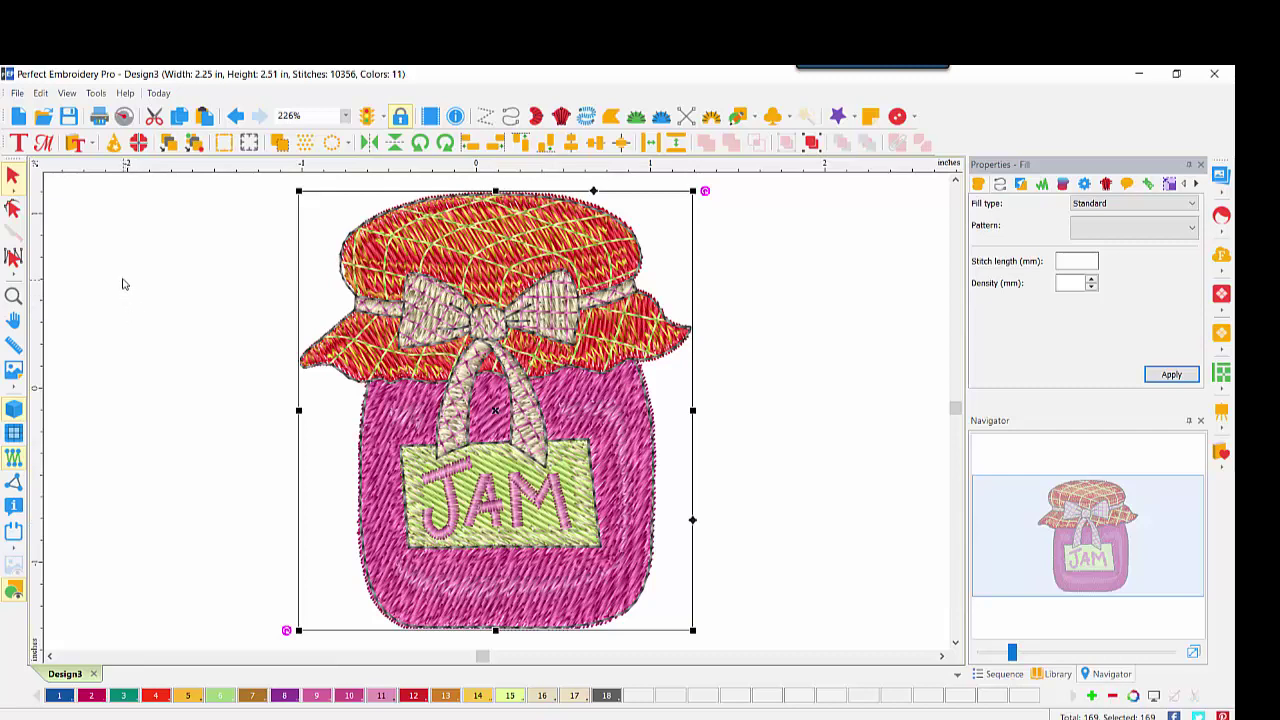
- Delete the jam jar design from the page
left_click(15, 322)
key("Delete")
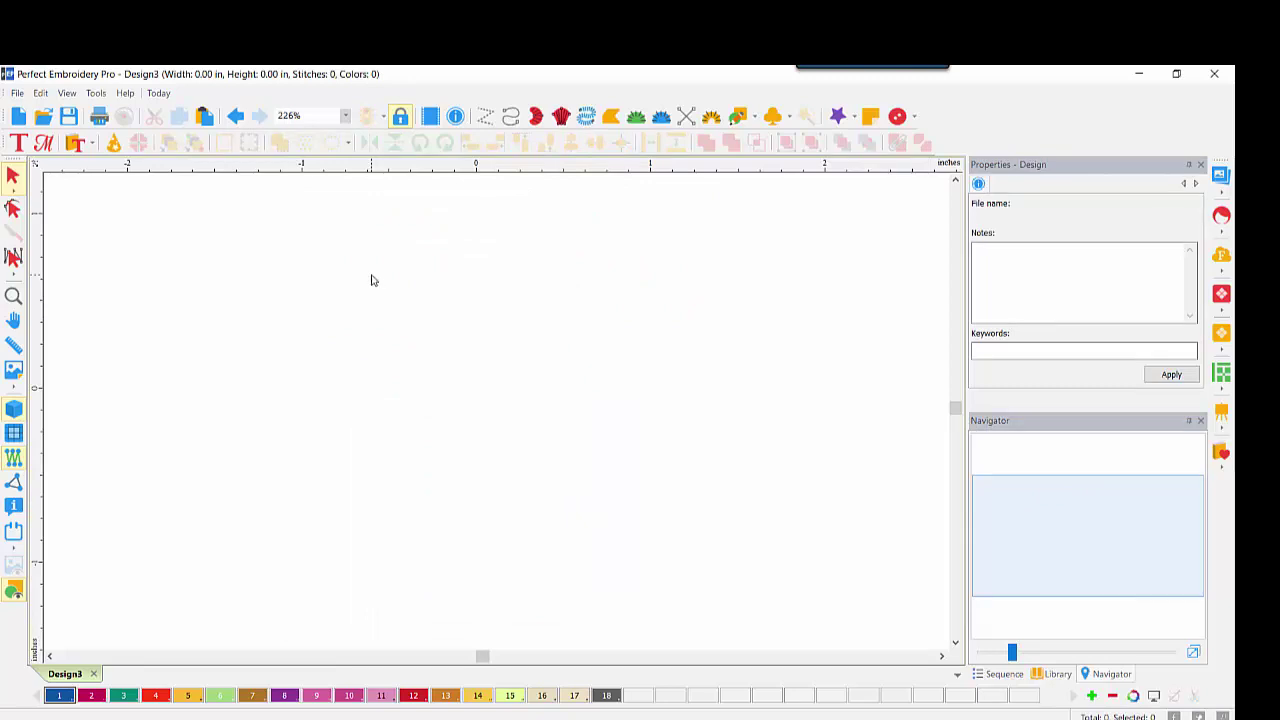
- Draw an upright outline artwork rectangle about 1.12 in wide and 1.73 in high on the empty page
left_click(754, 116)
left_click(760, 159)
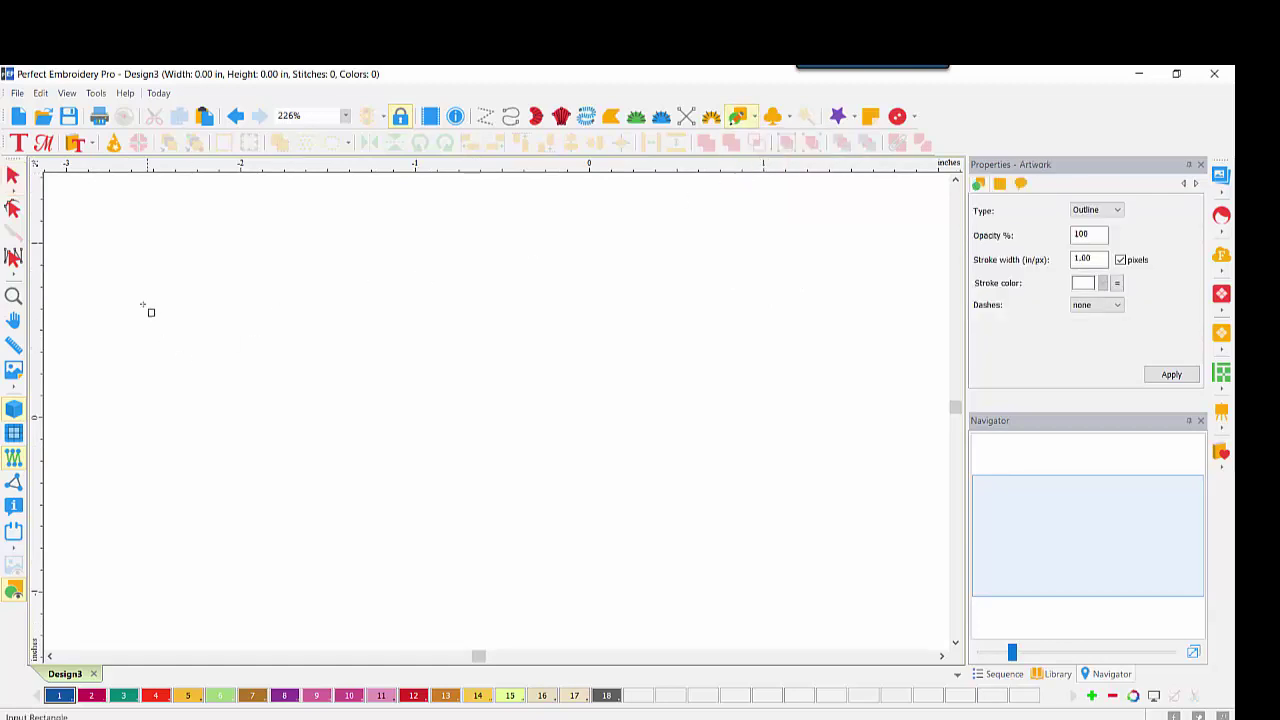
left_click_drag(138, 268, 337, 575)
left_click(13, 175)
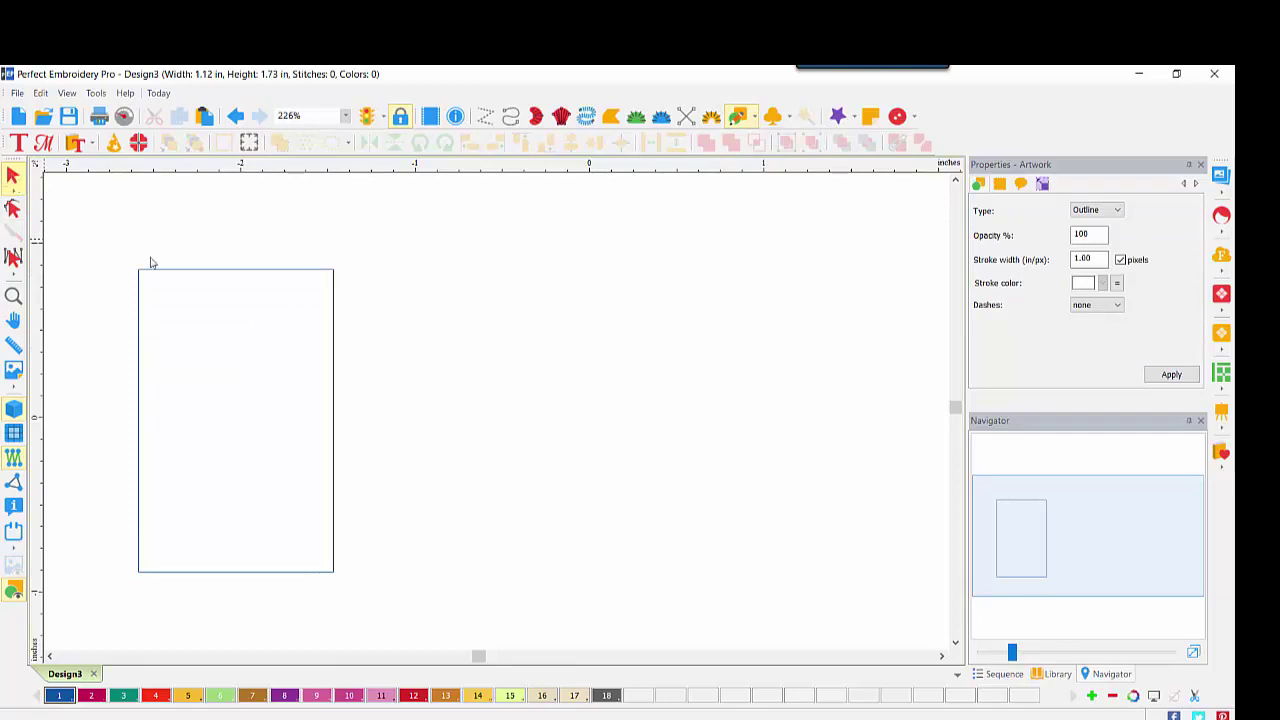
- Set the rectangle's height to 2 in with its aspect ratio maintained
left_click(269, 308)
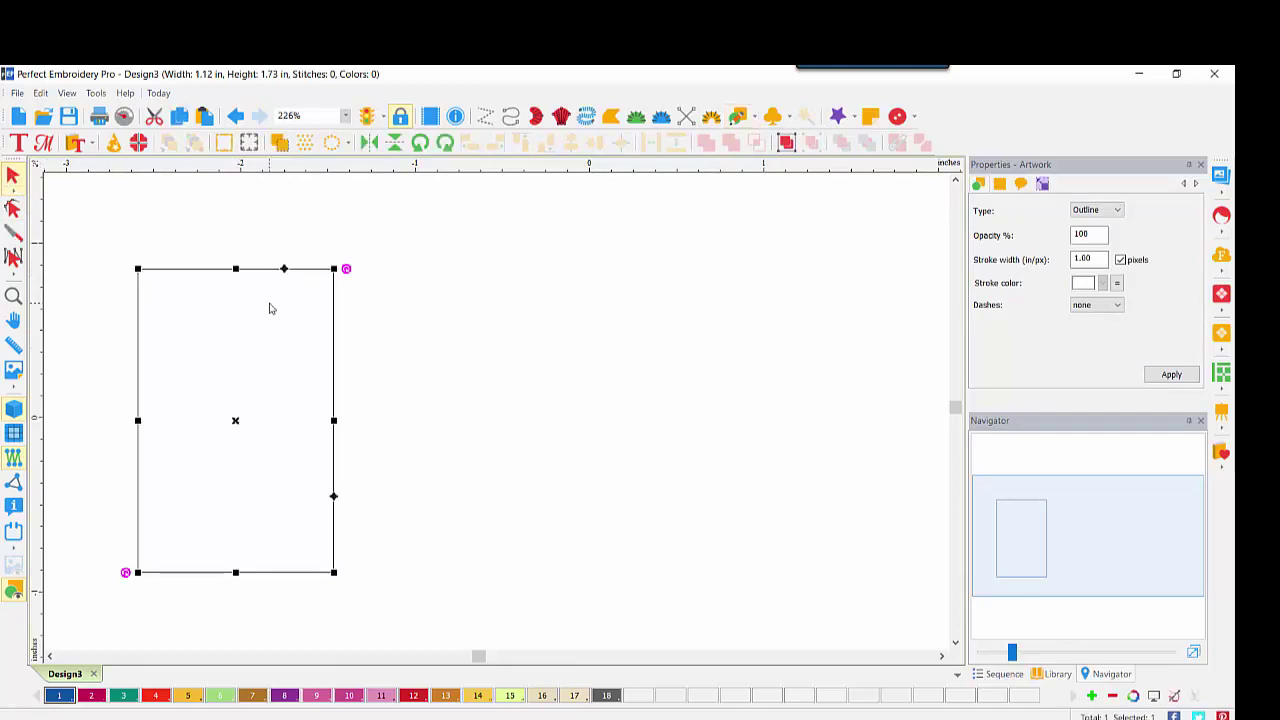
left_click(1043, 184)
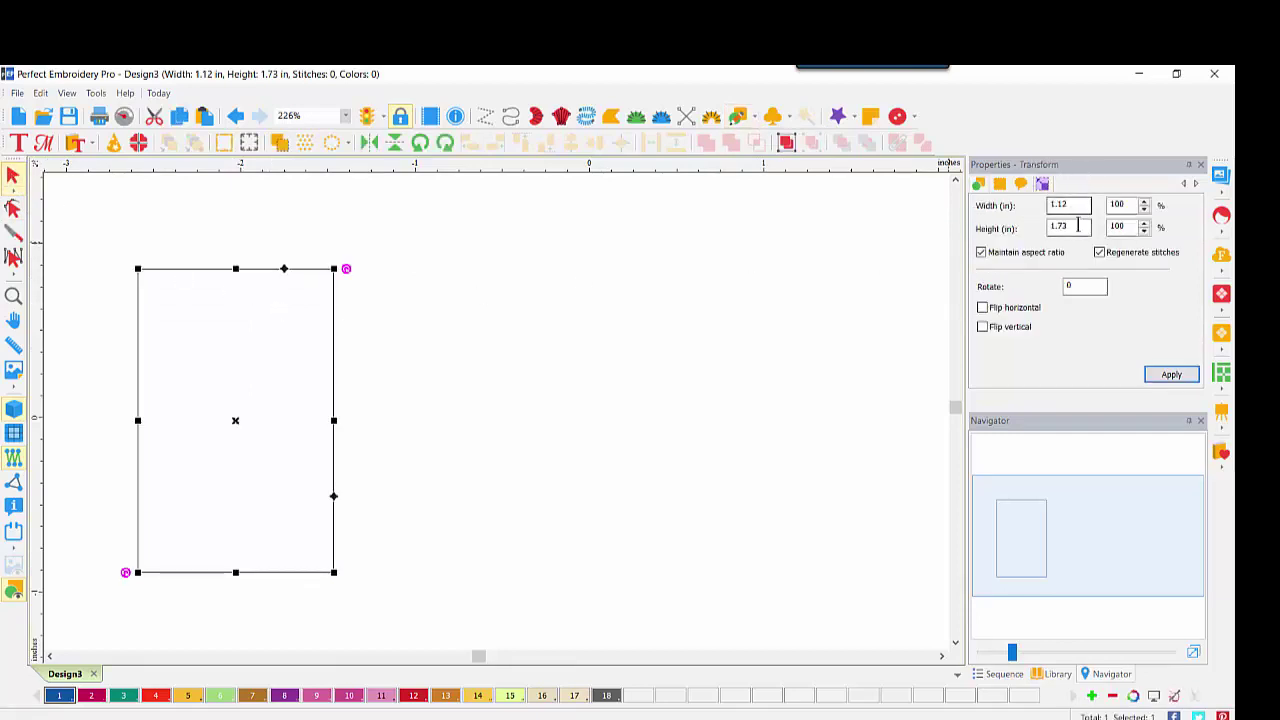
double_click(1068, 226)
type("2")
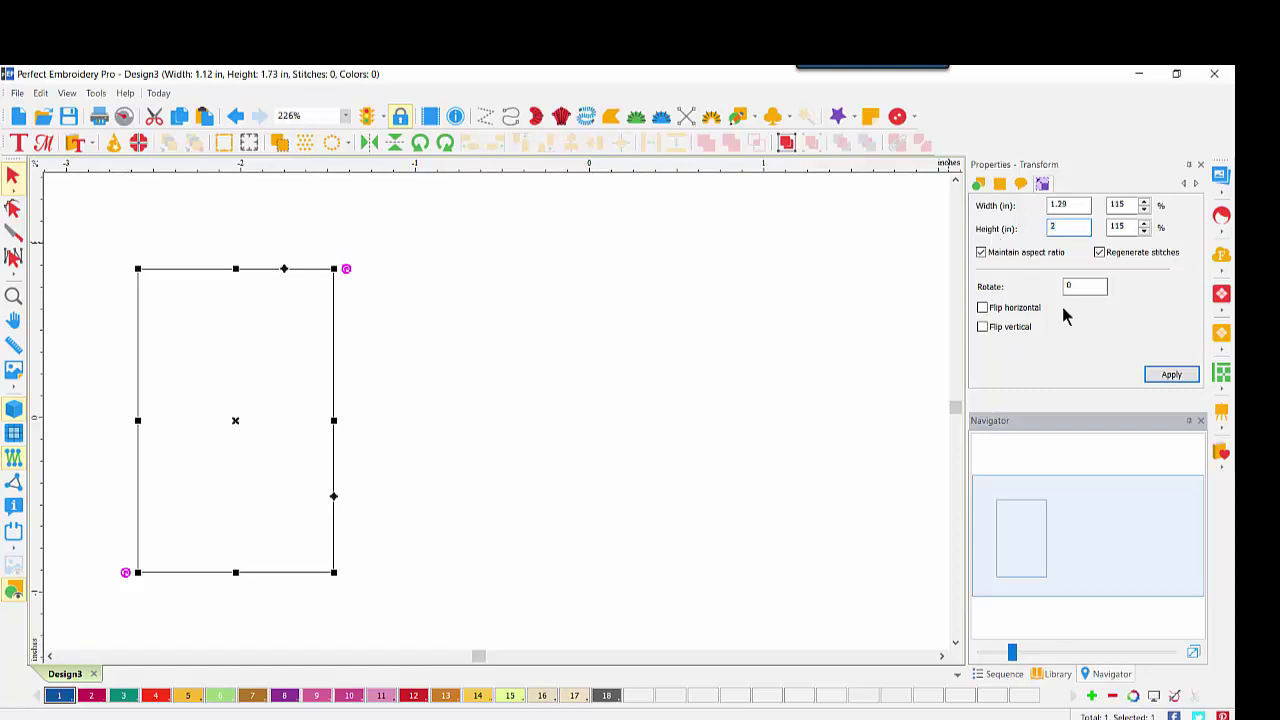
left_click(1170, 373)
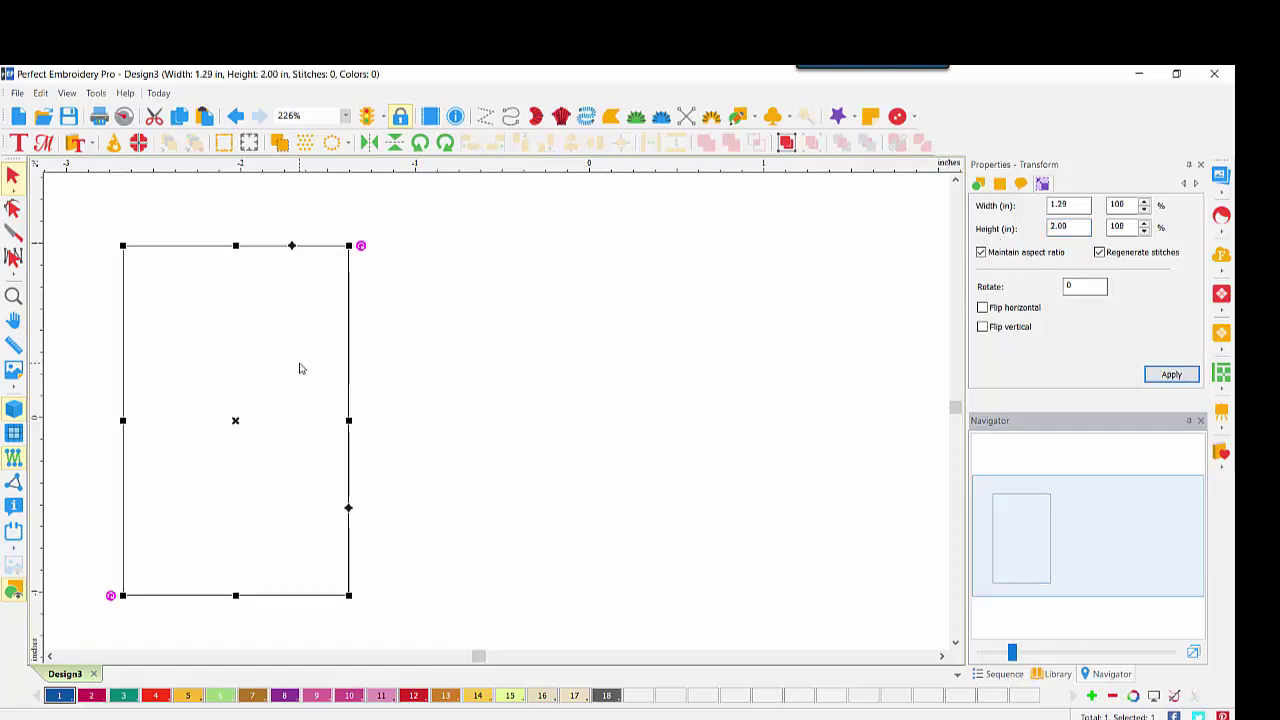
- Convert the outline rectangle to a Complex Fill
right_click(270, 322)
mouse_move(309, 472)
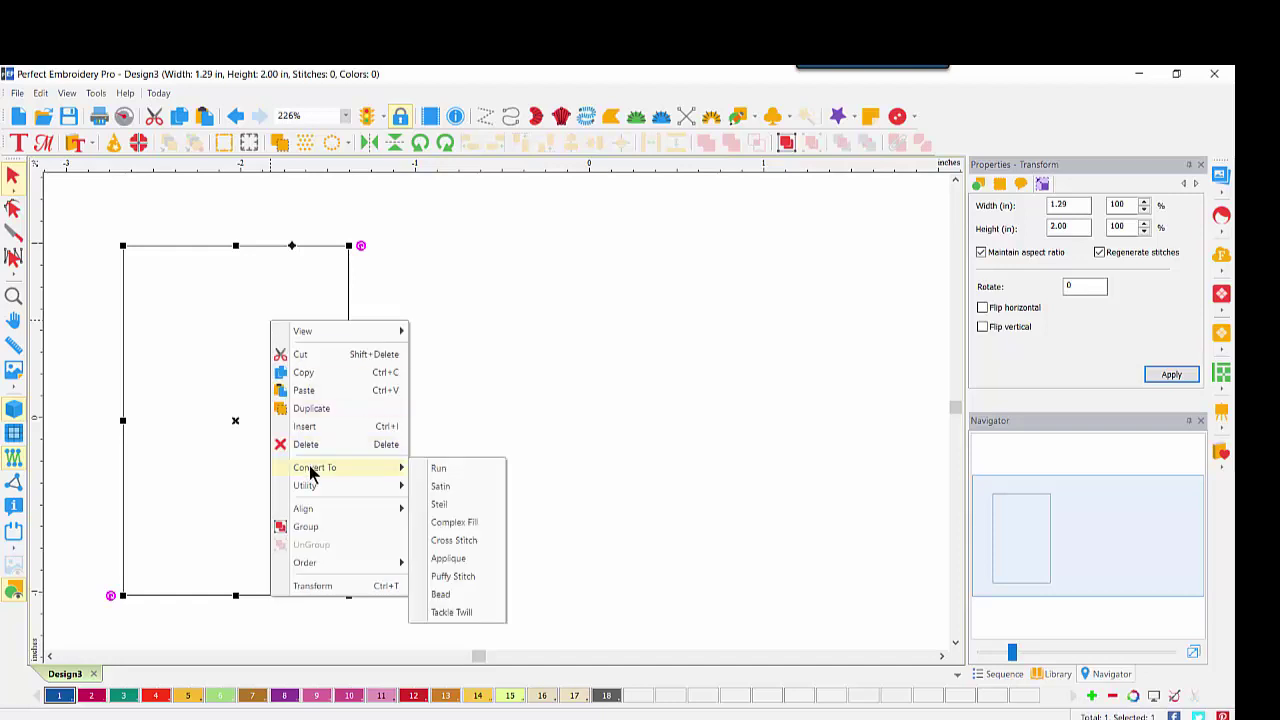
left_click(445, 522)
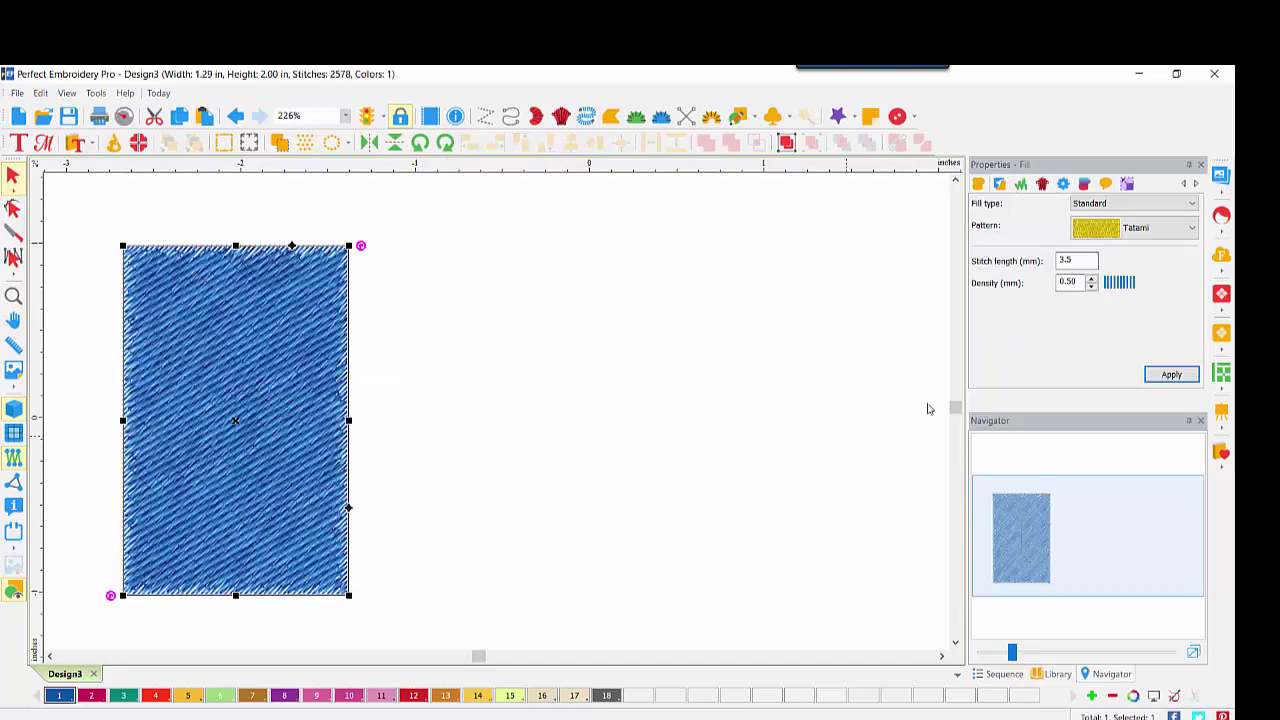
- Change the rectangle's fill type to Emboss and set its density to 0.30 mm
left_click(1155, 205)
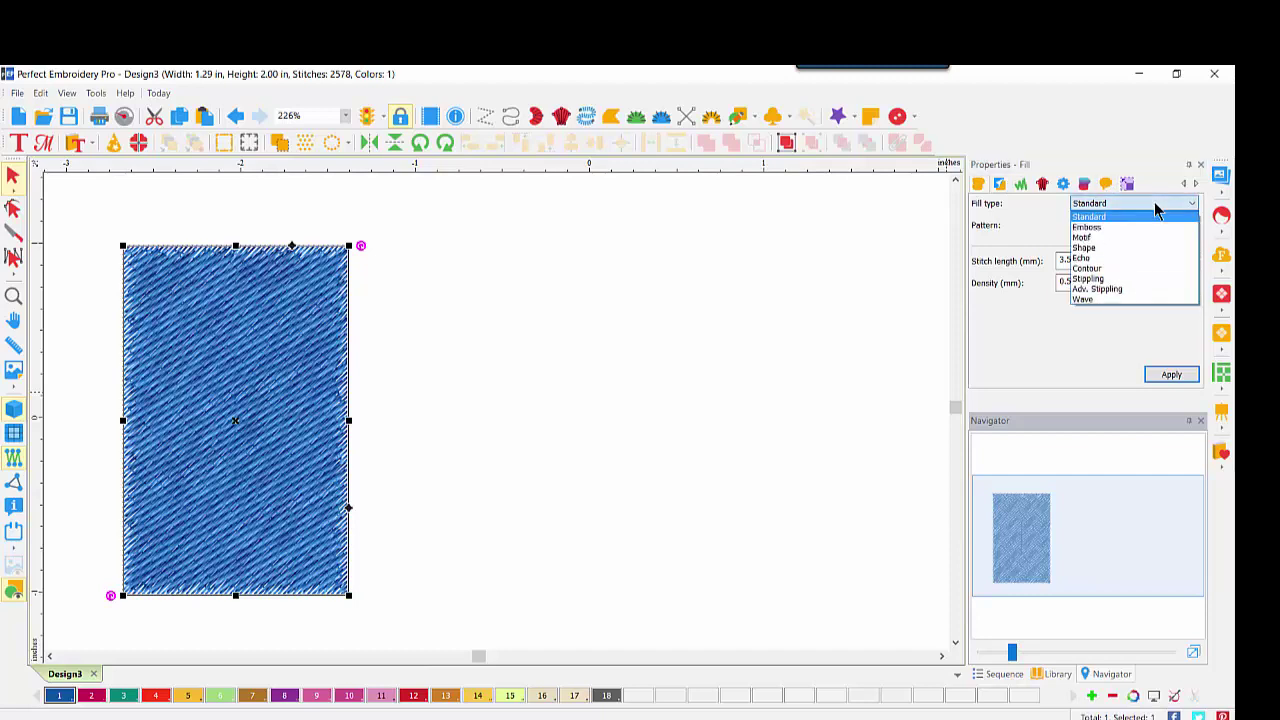
left_click(1124, 227)
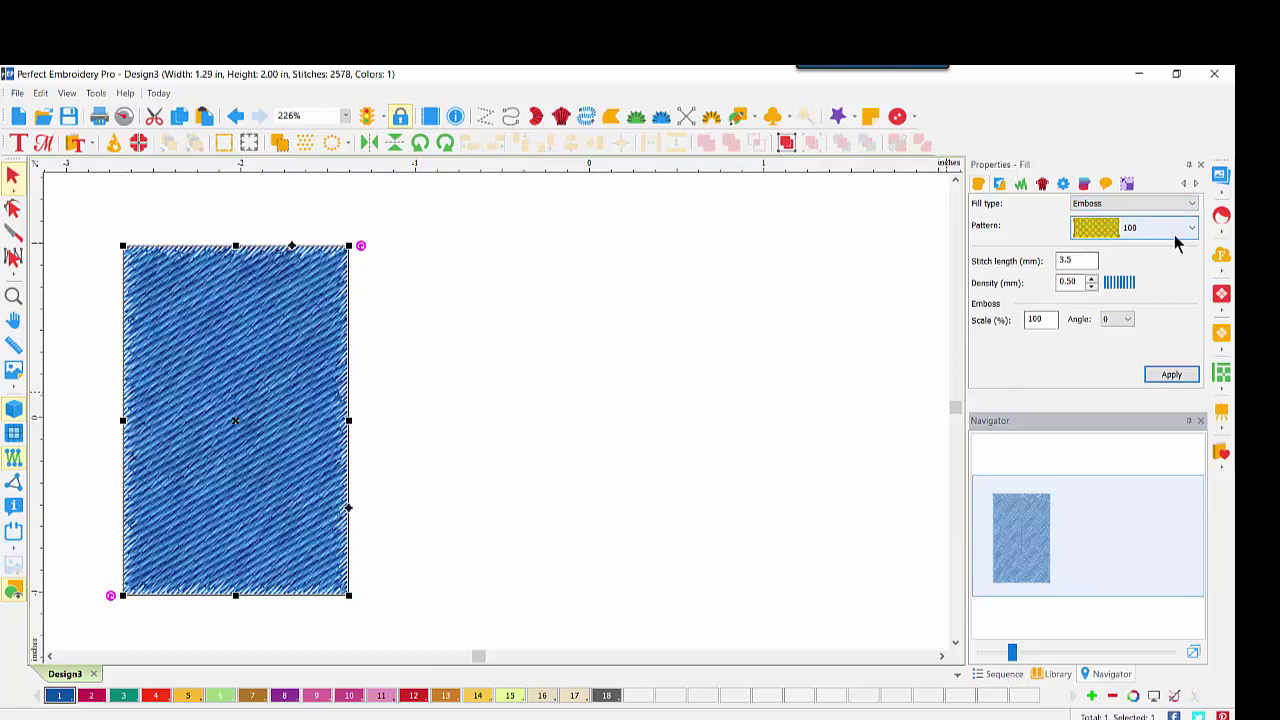
left_click(1091, 287)
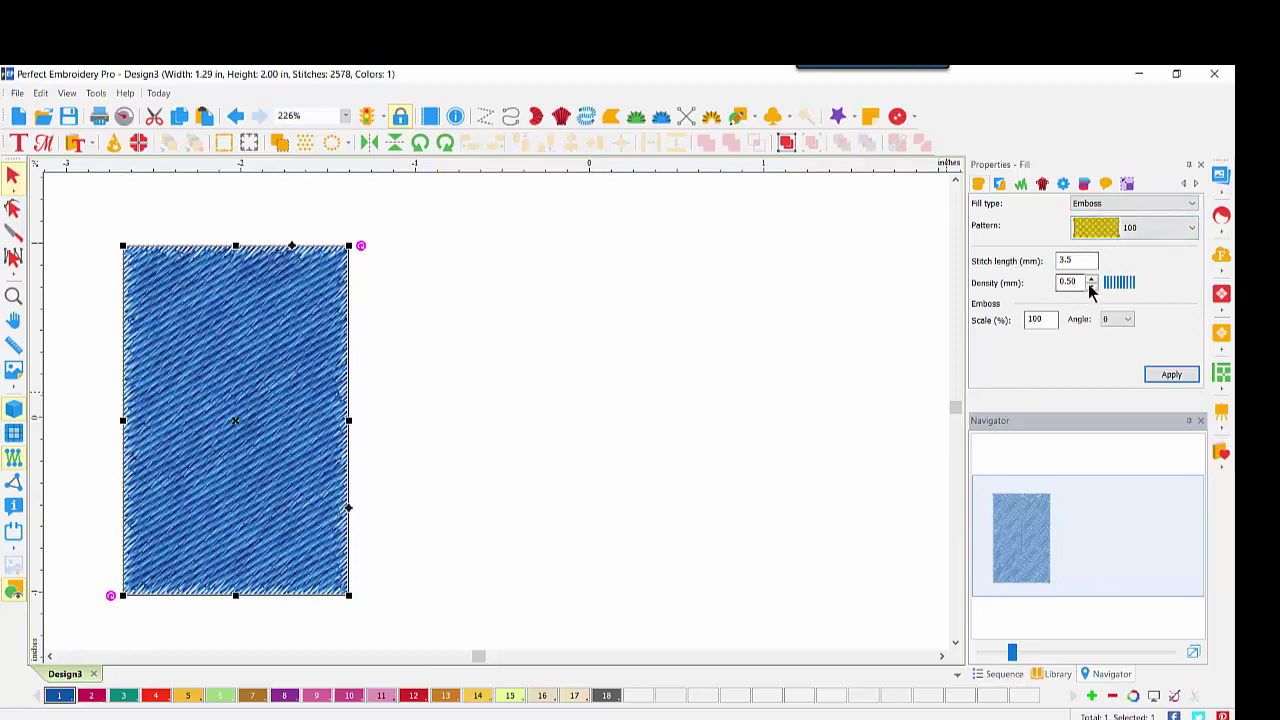
left_click(1091, 287)
left_click(1091, 287)
left_click(1163, 374)
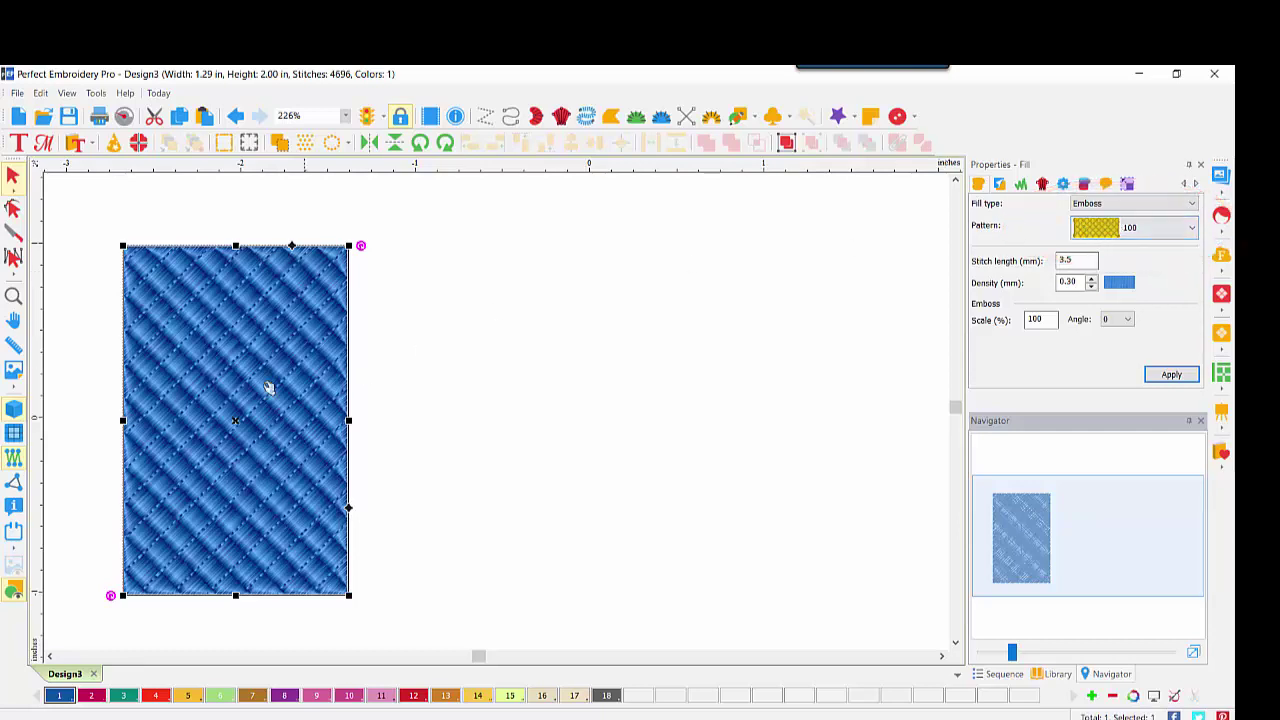
- Examine the embossed fill's diagonal angle line and run through its stitching from start to end in the sew-out simulation
left_click(13, 208)
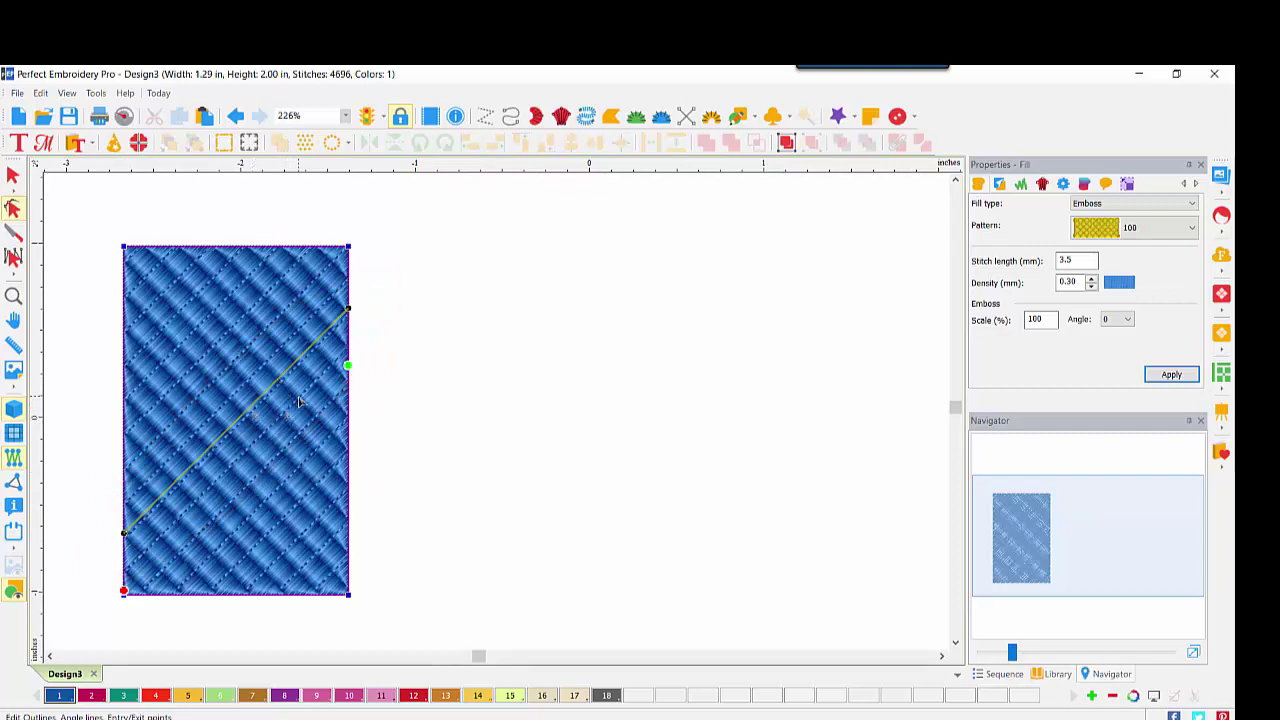
left_click(13, 175)
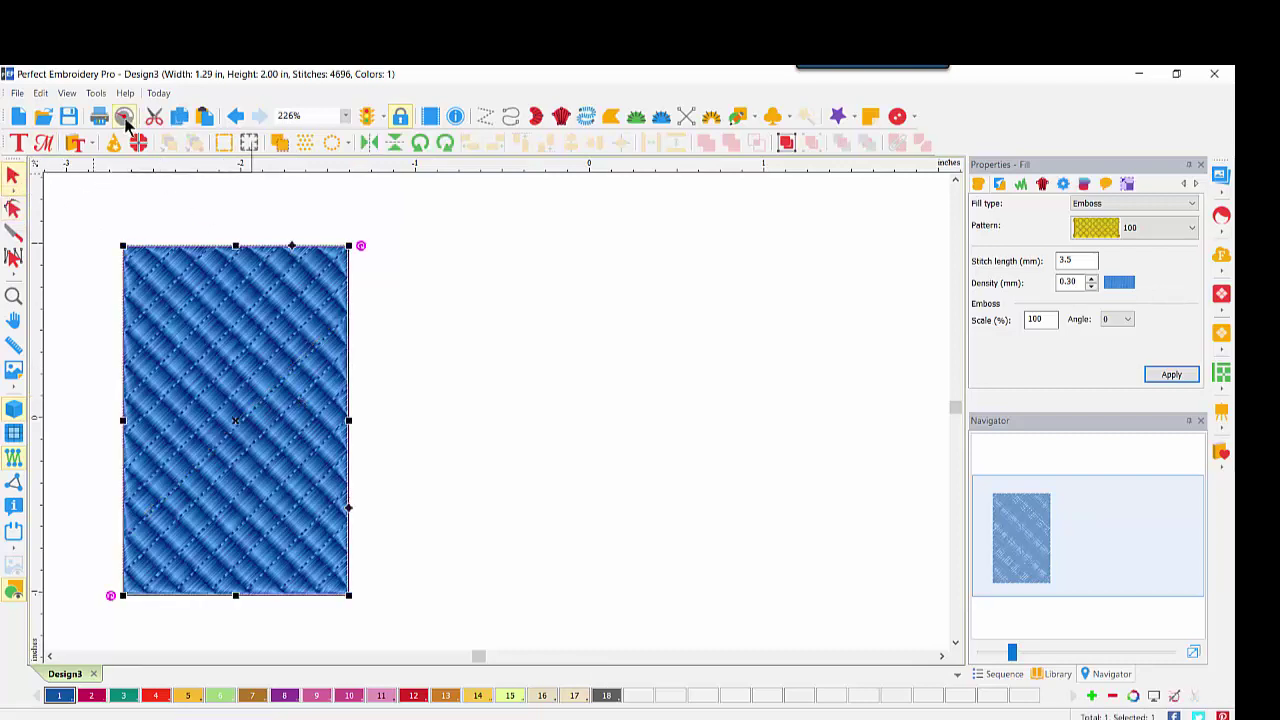
left_click(124, 117)
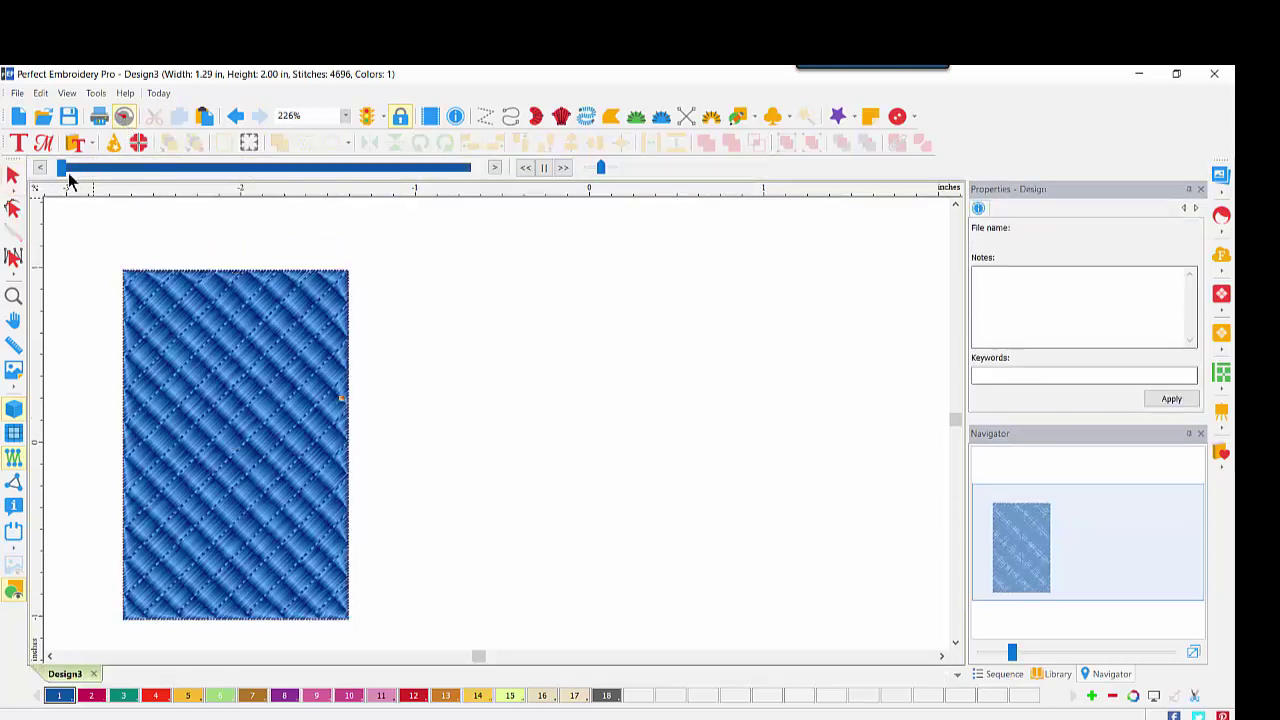
mouse_move(66, 172)
left_mouse_down()
mouse_move(160, 189)
mouse_move(390, 182)
mouse_move(476, 205)
left_mouse_up()
- Reposition both ends of the fill's angle line to make it vertical near the rectangle's middle, and regenerate the stitches
left_click(12, 209)
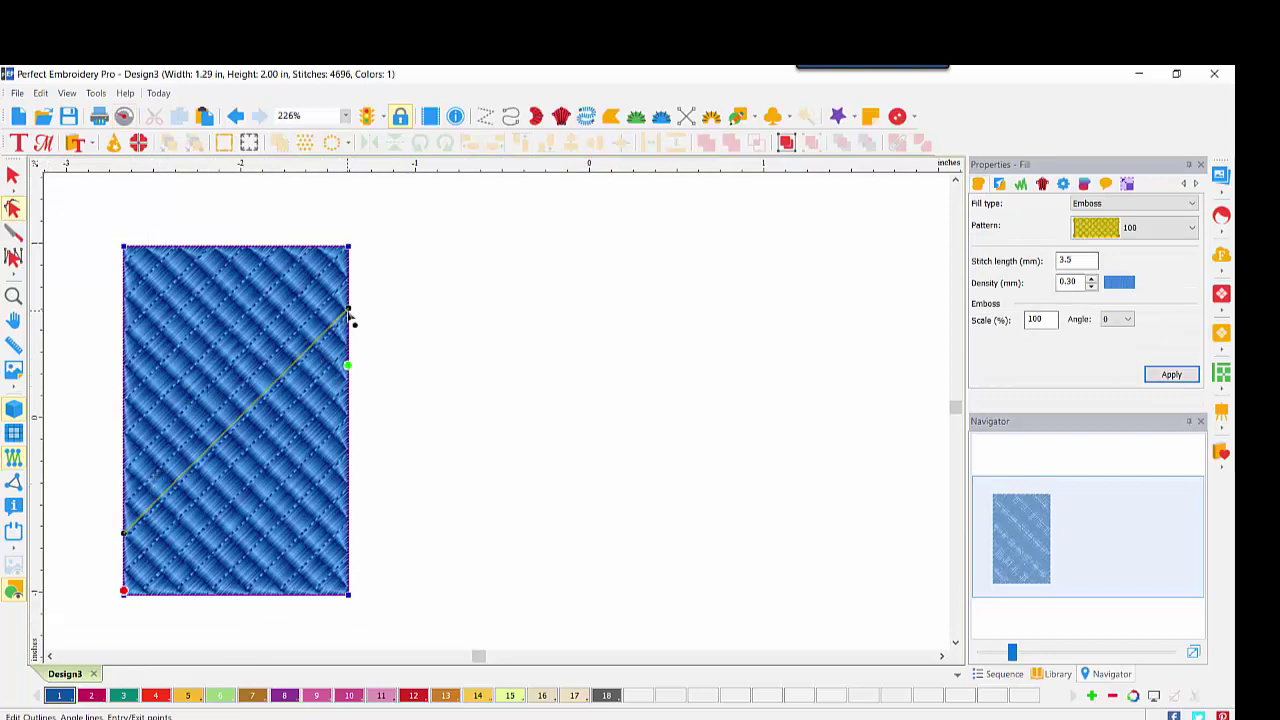
left_click_drag(349, 312, 226, 246)
left_click_drag(123, 533, 229, 595)
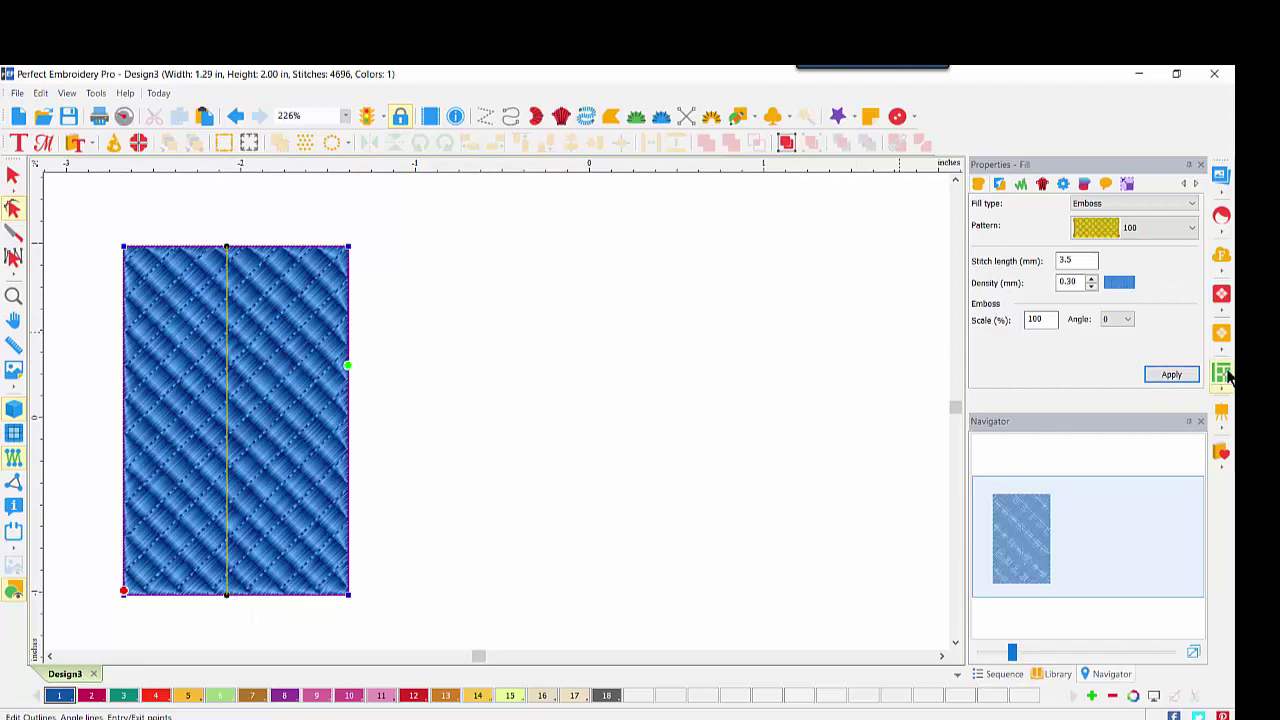
left_click(1171, 377)
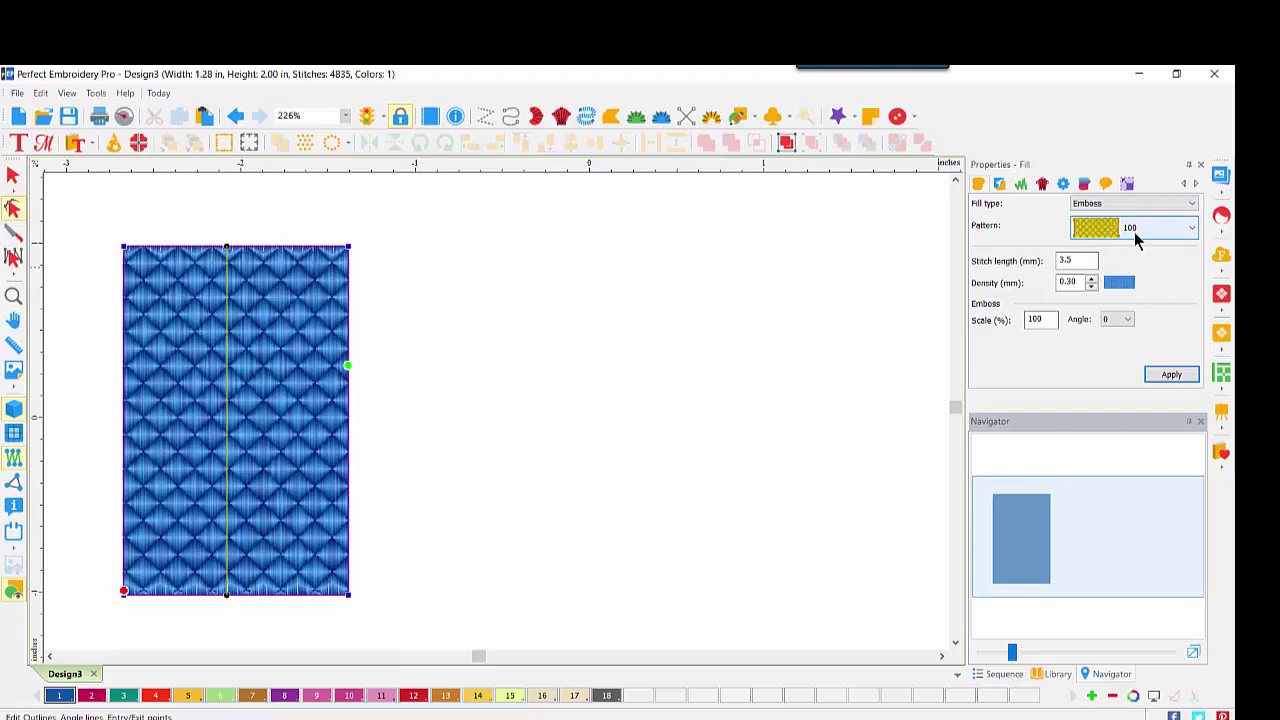
- Run the sew-out simulation through the vertically stitched emboss fill and return to object selection
left_click(11, 176)
left_click(124, 117)
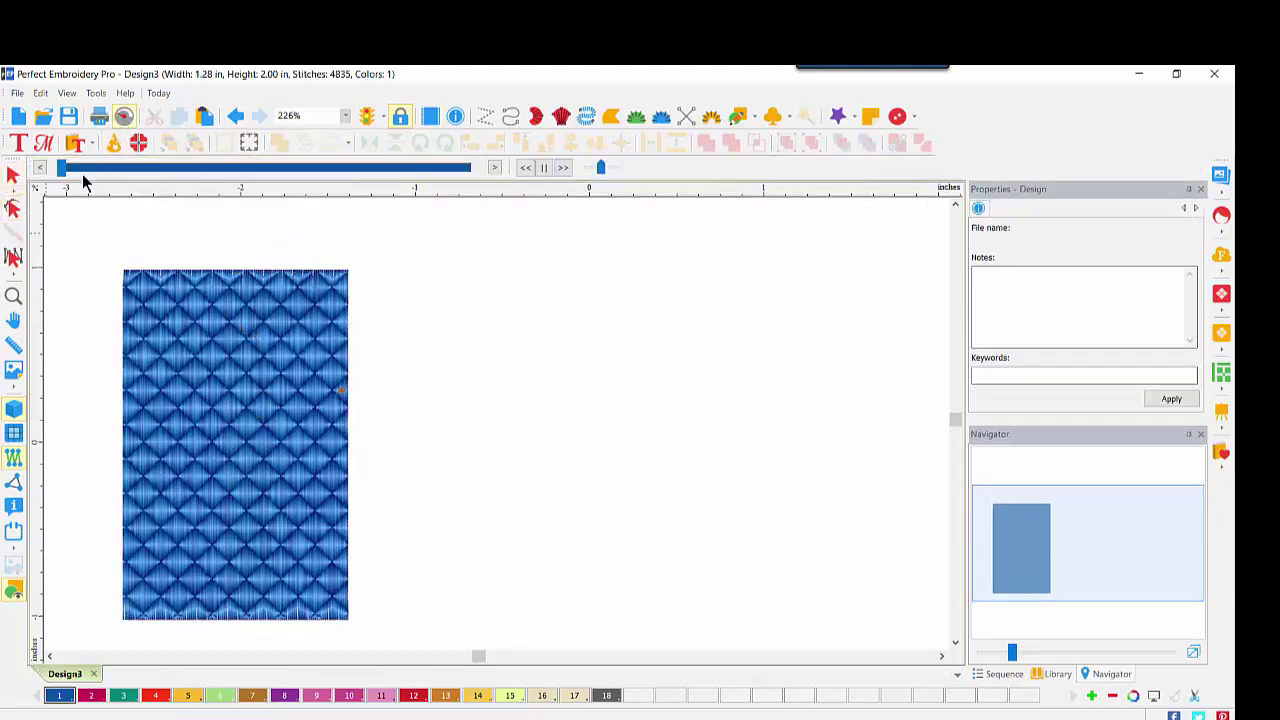
left_click_drag(61, 177, 476, 184)
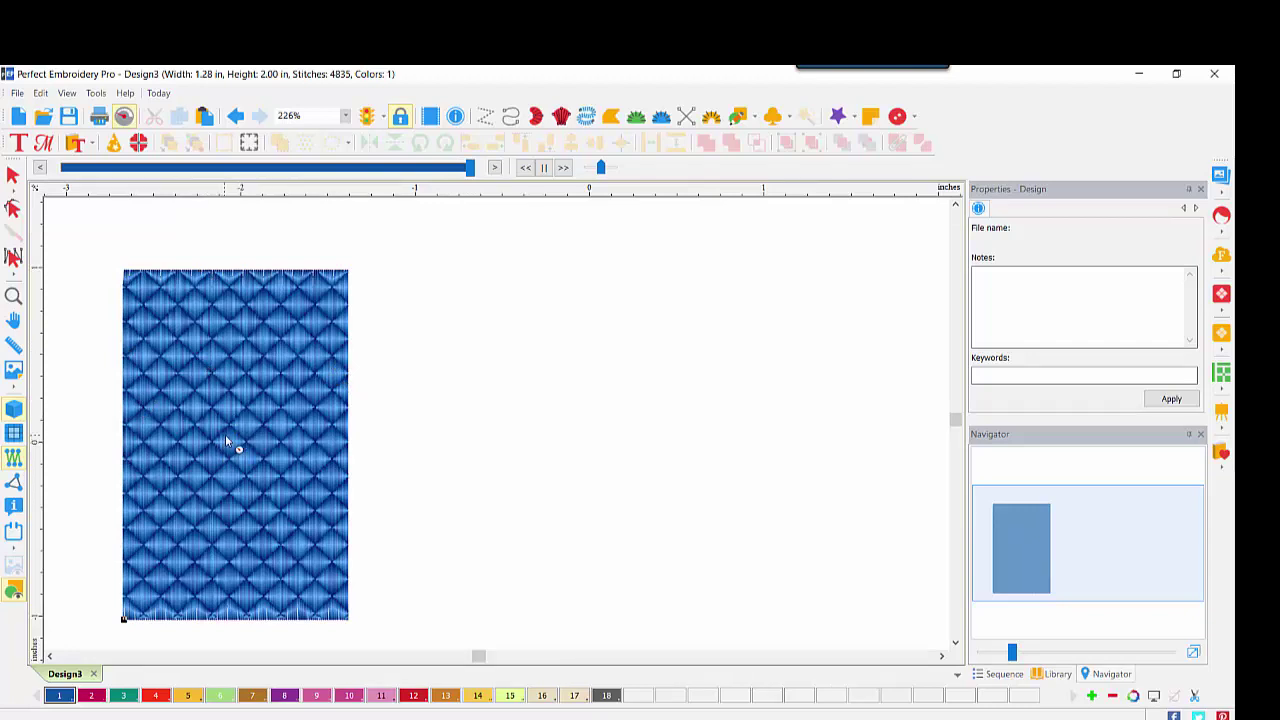
left_click(13, 176)
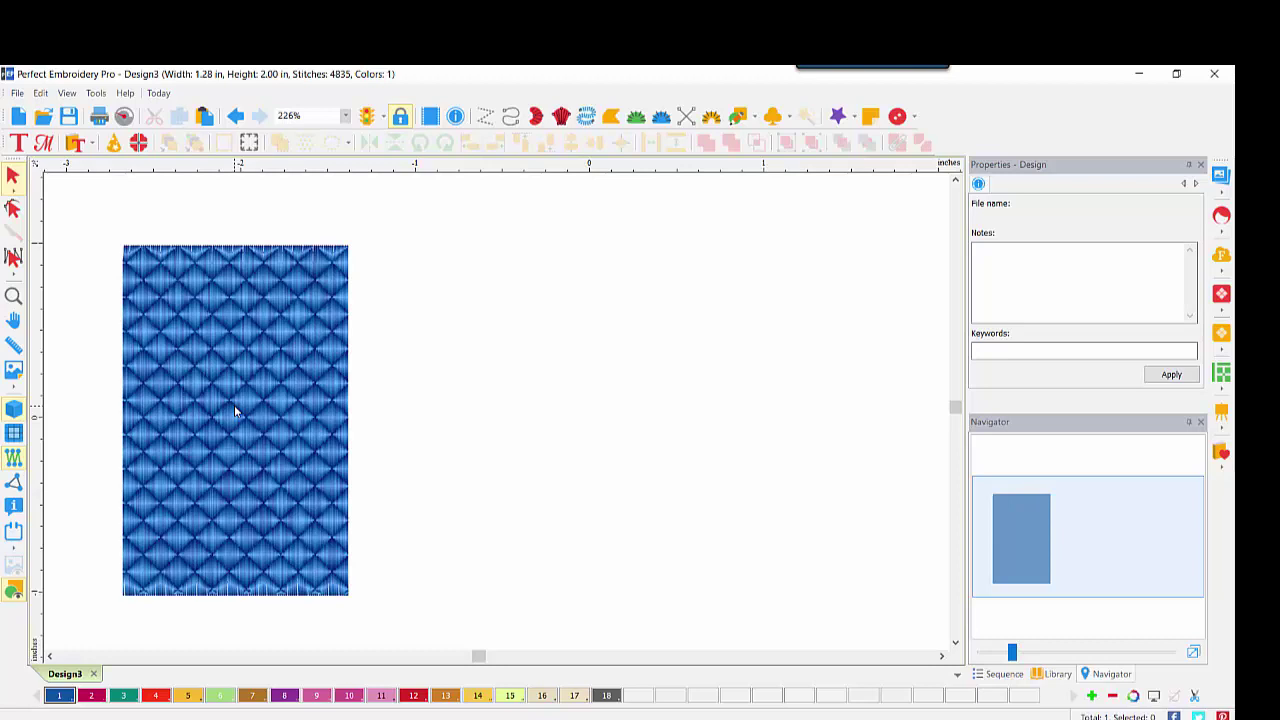
- Copy the embossed rectangle and place two duplicates beside it to form a row of three
left_click(316, 305)
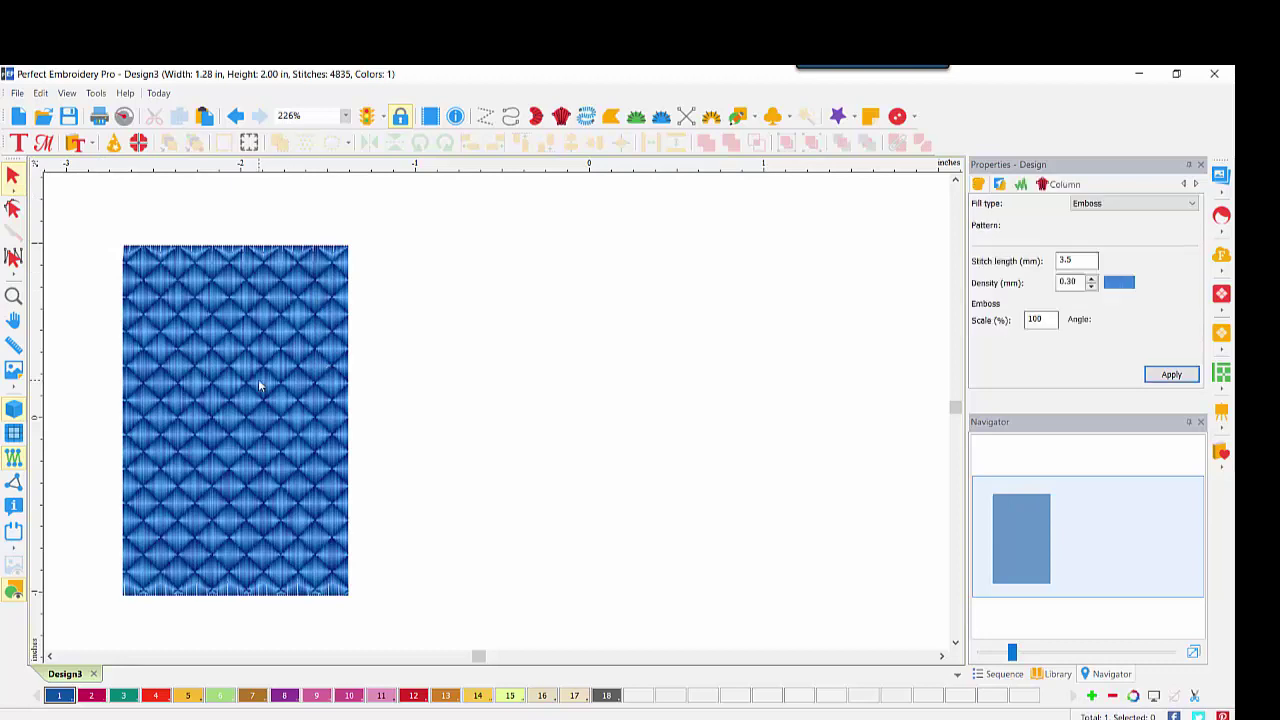
left_click(178, 116)
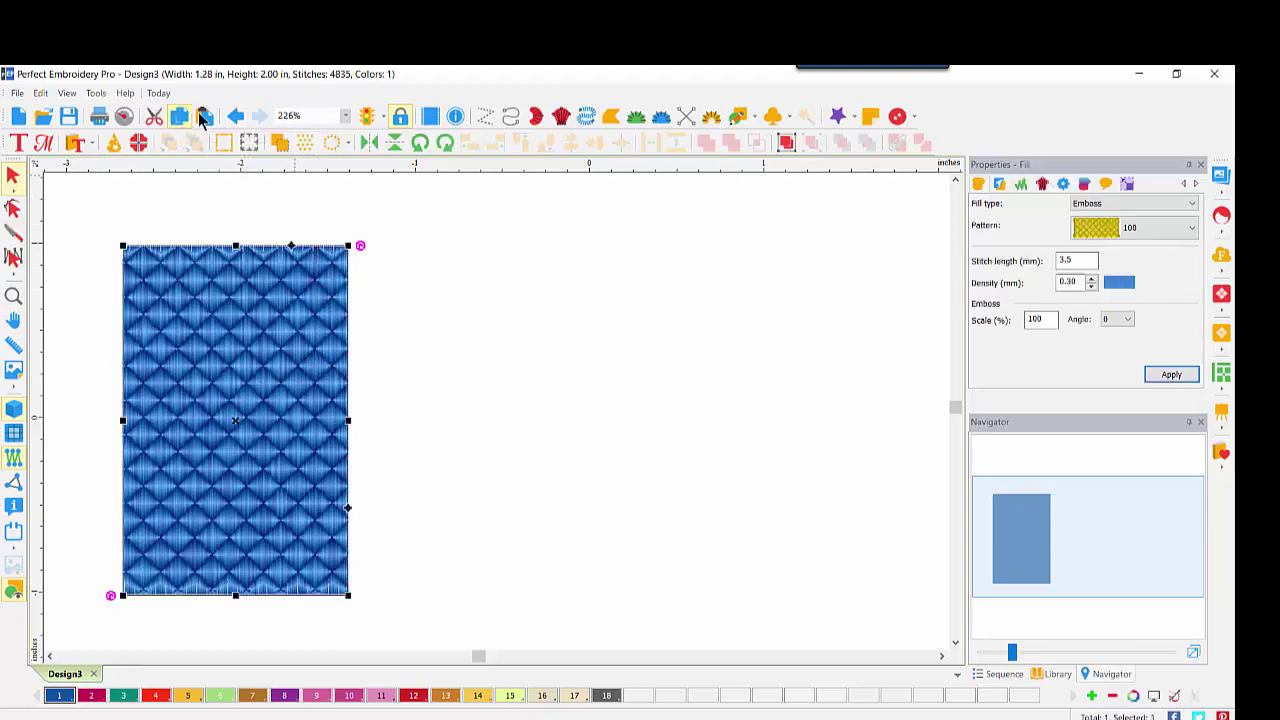
left_click(204, 116)
left_click_drag(237, 414, 494, 414)
left_click(204, 116)
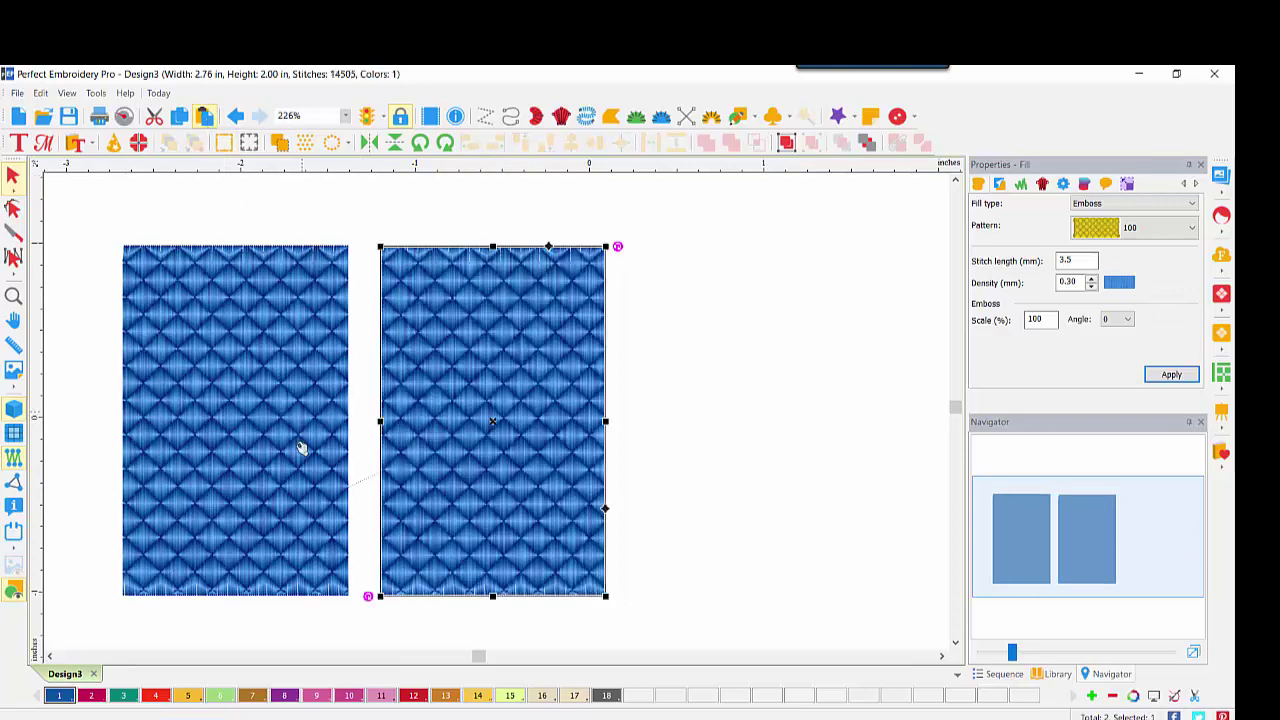
left_click_drag(280, 449, 783, 446)
- Duplicate the whole row of three rectangles and place the copies directly below as a second row
left_click_drag(80, 201, 912, 632)
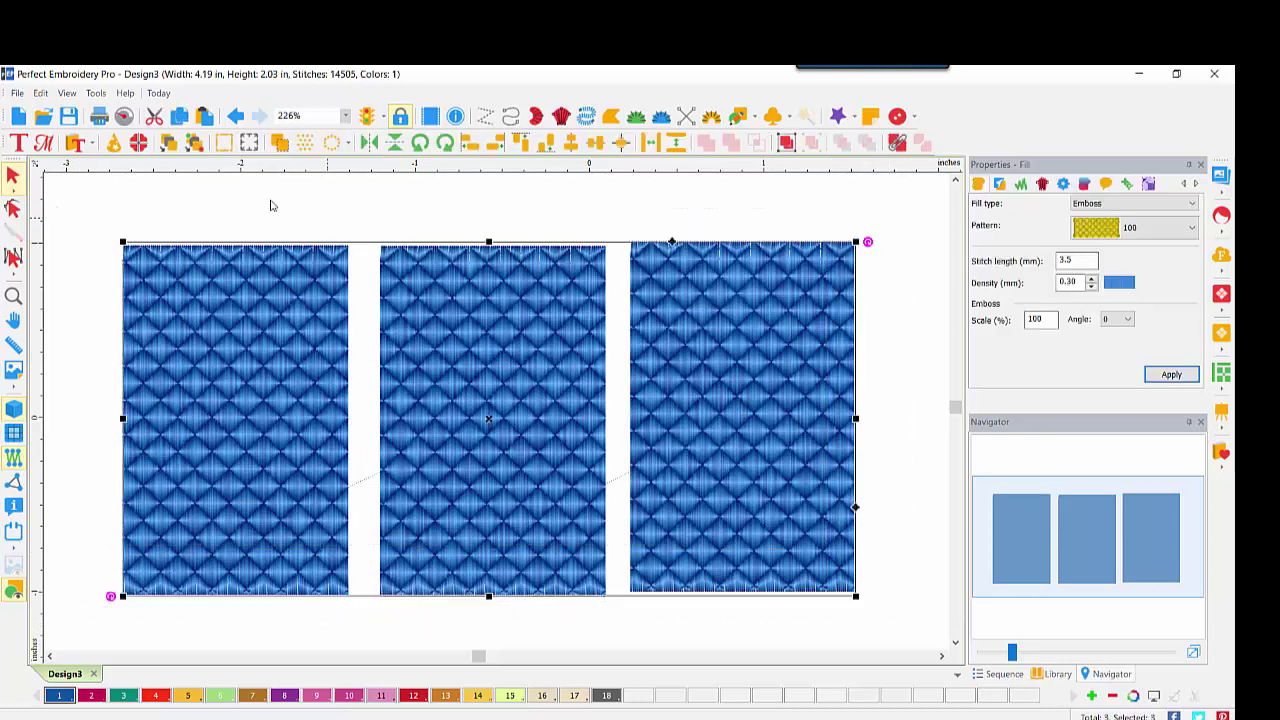
left_click(204, 116)
left_click_drag(249, 346, 254, 714)
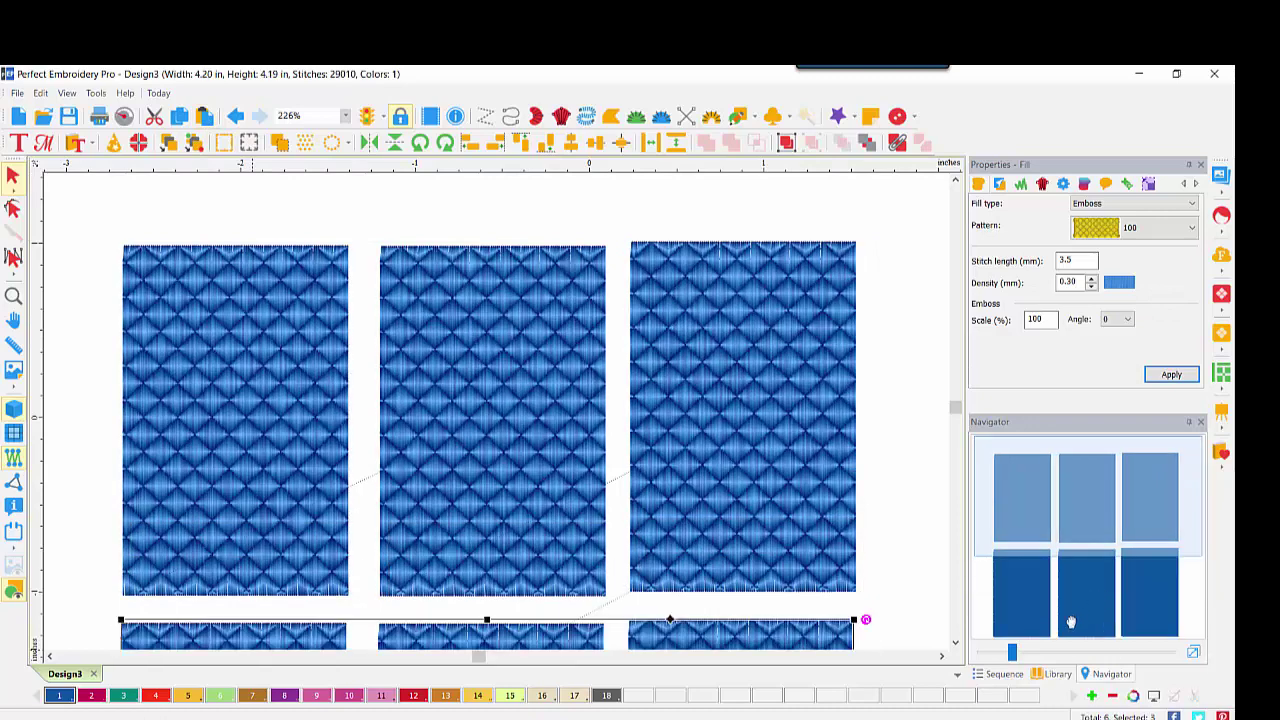
- Fit all six rectangles in view and recolor the lower row with magenta thread color 2
left_click_drag(1006, 653, 997, 652)
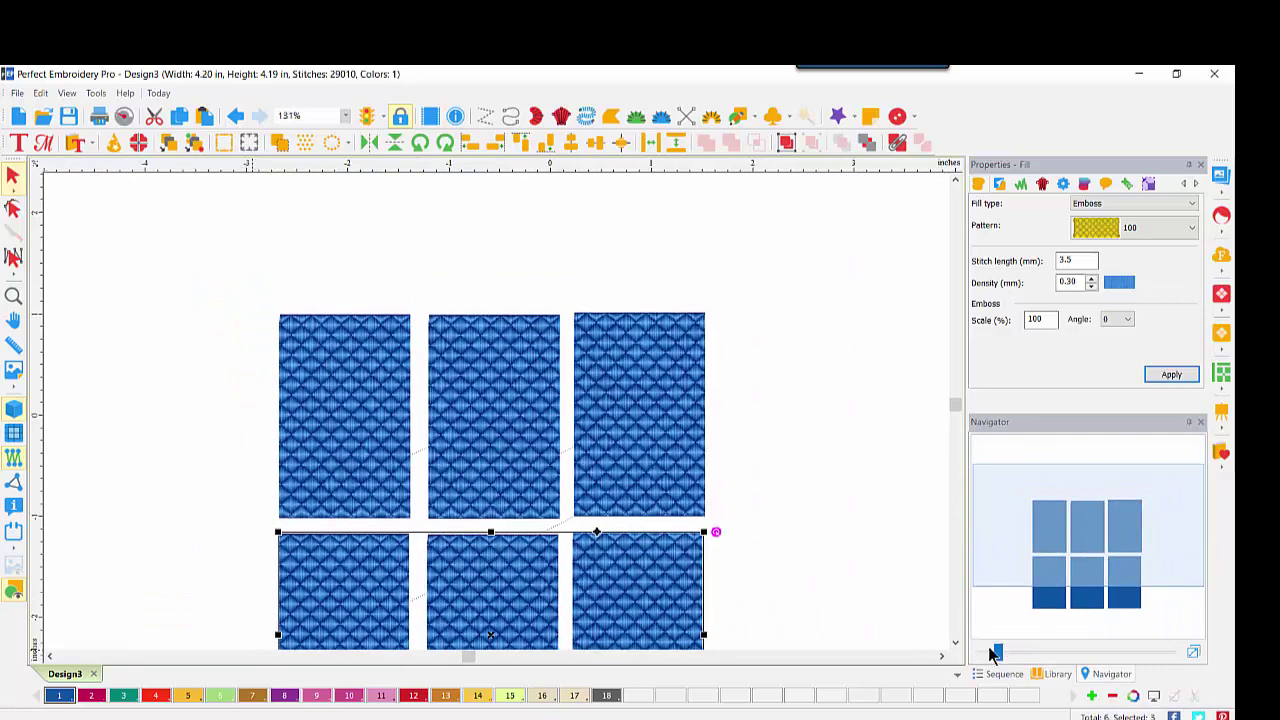
left_click(1193, 652)
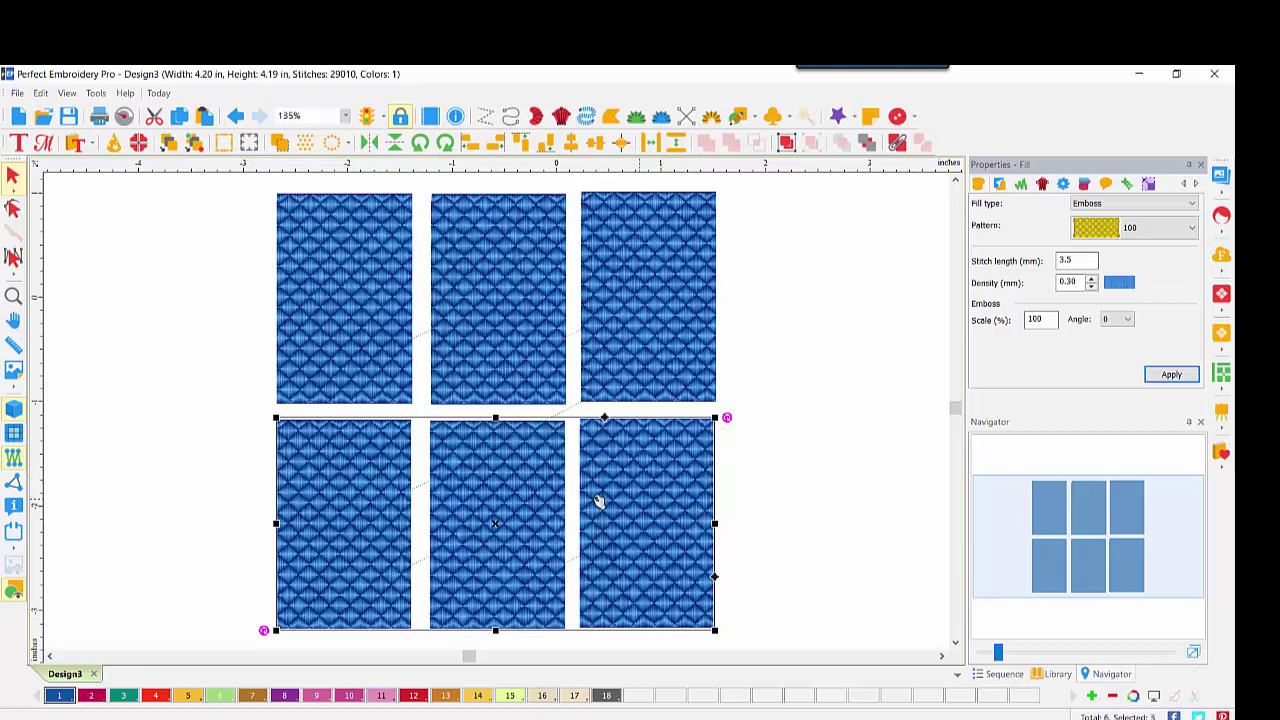
left_click_drag(90, 700, 508, 543)
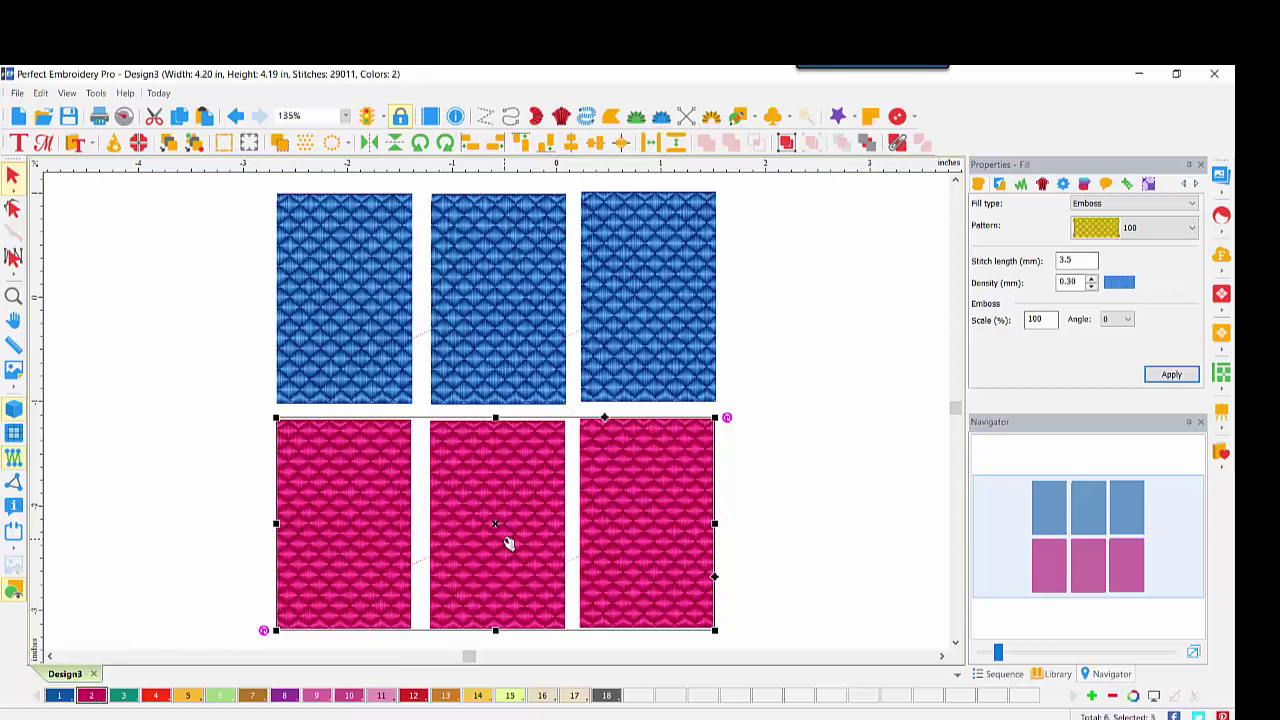
left_click(340, 335)
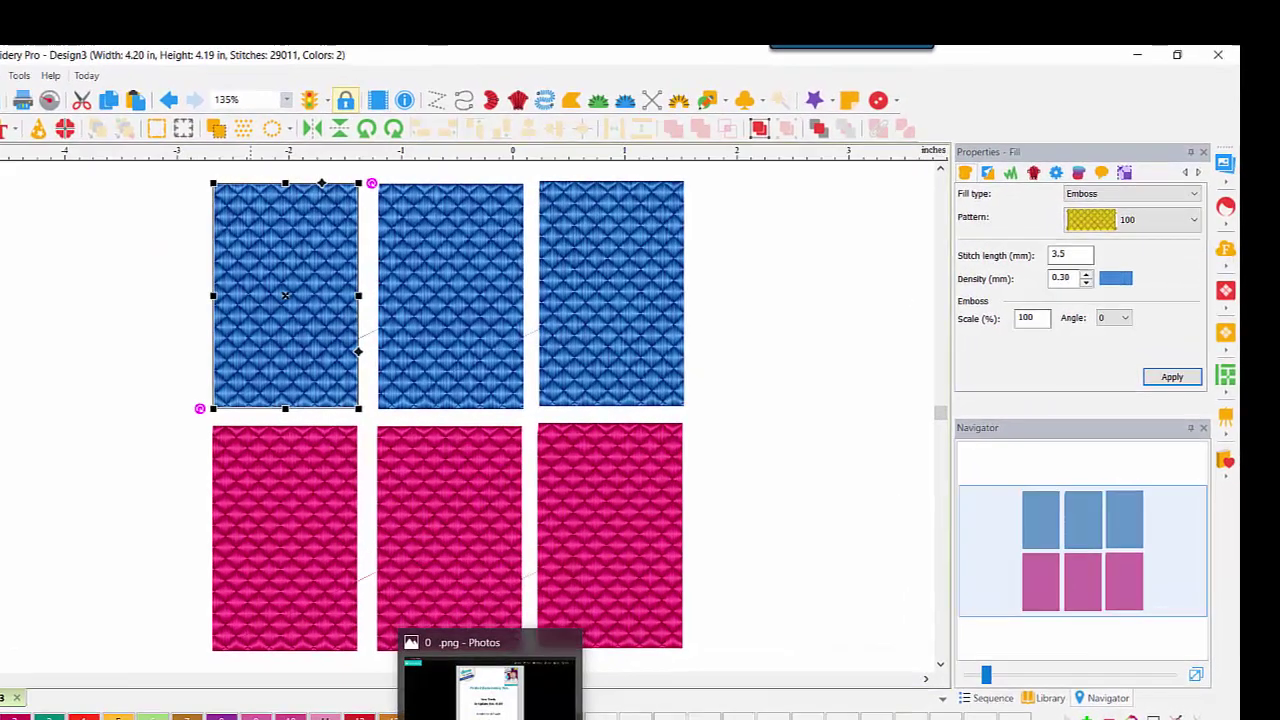
left_click(532, 648)
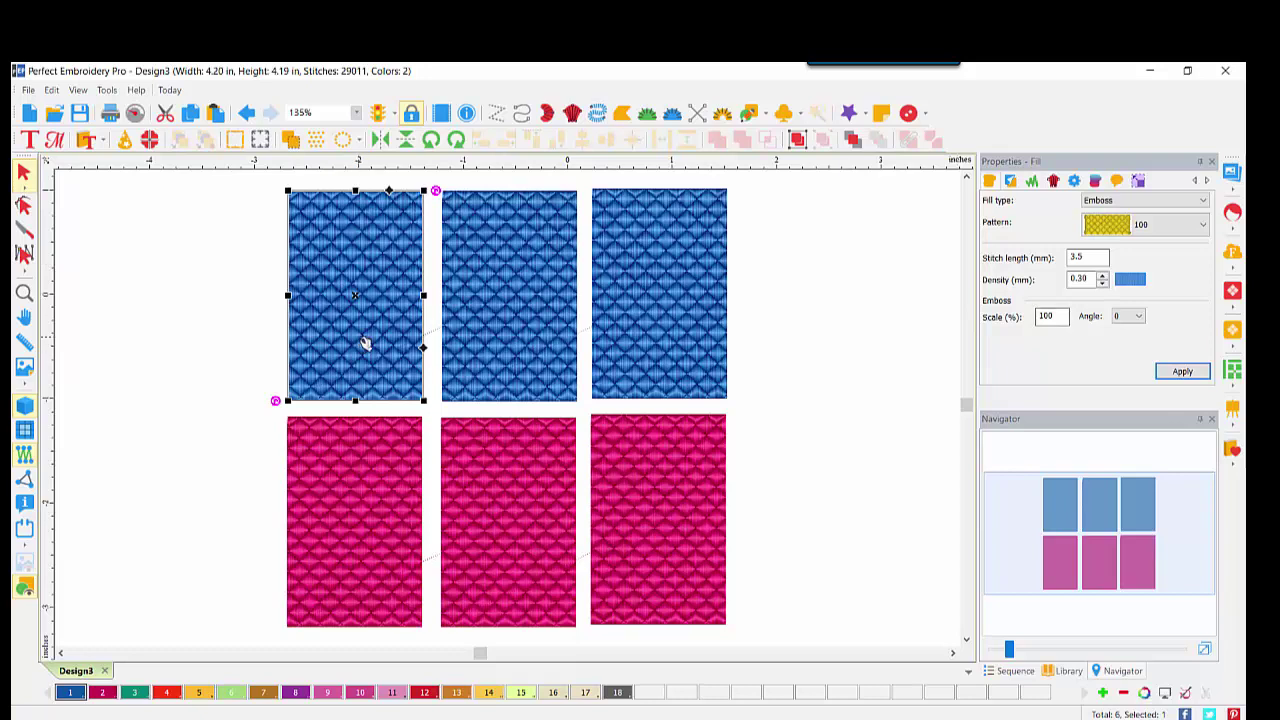
- Set the emboss scale of the middle blue rectangle to 150%
left_click(489, 286)
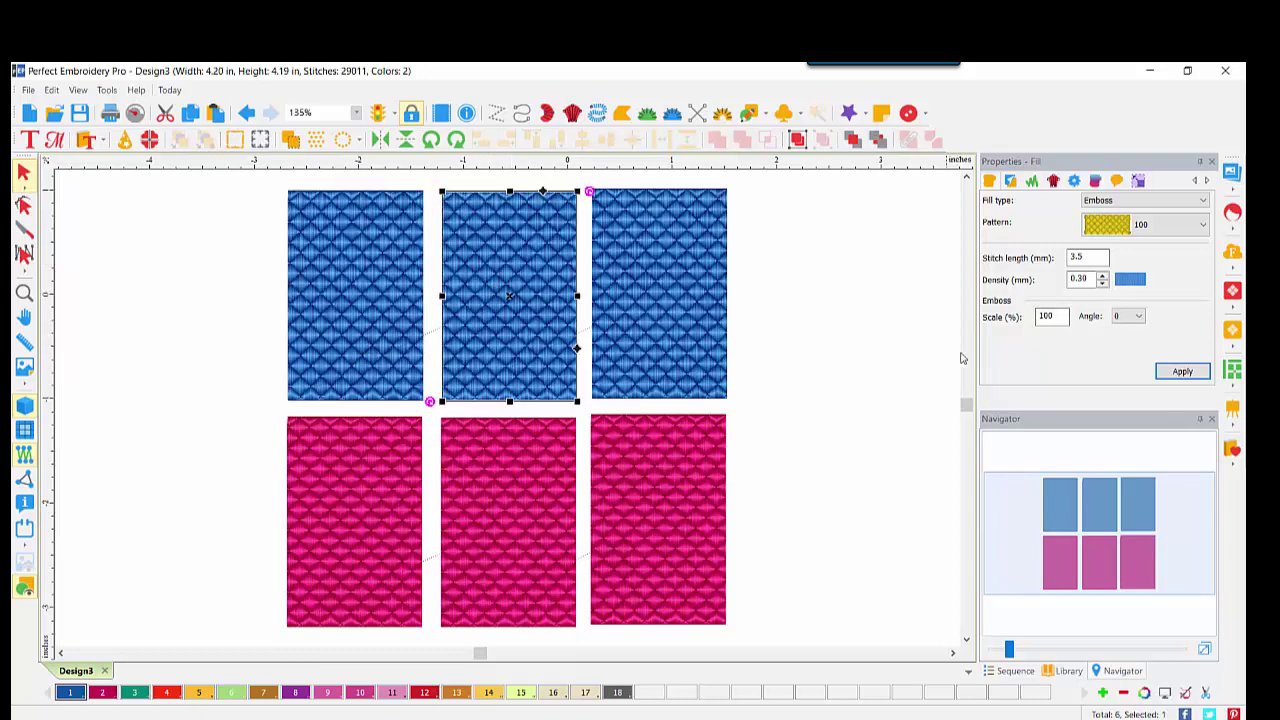
left_click_drag(1056, 316, 990, 314)
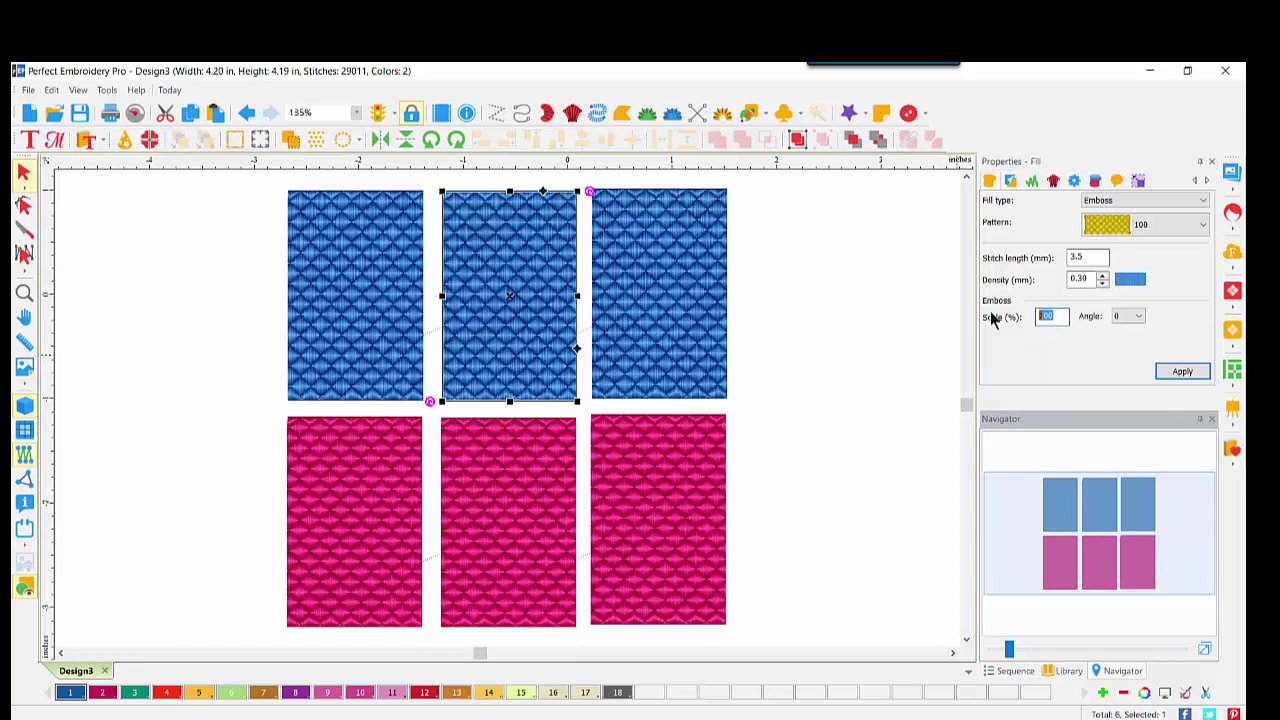
type("15")
left_click(1184, 371)
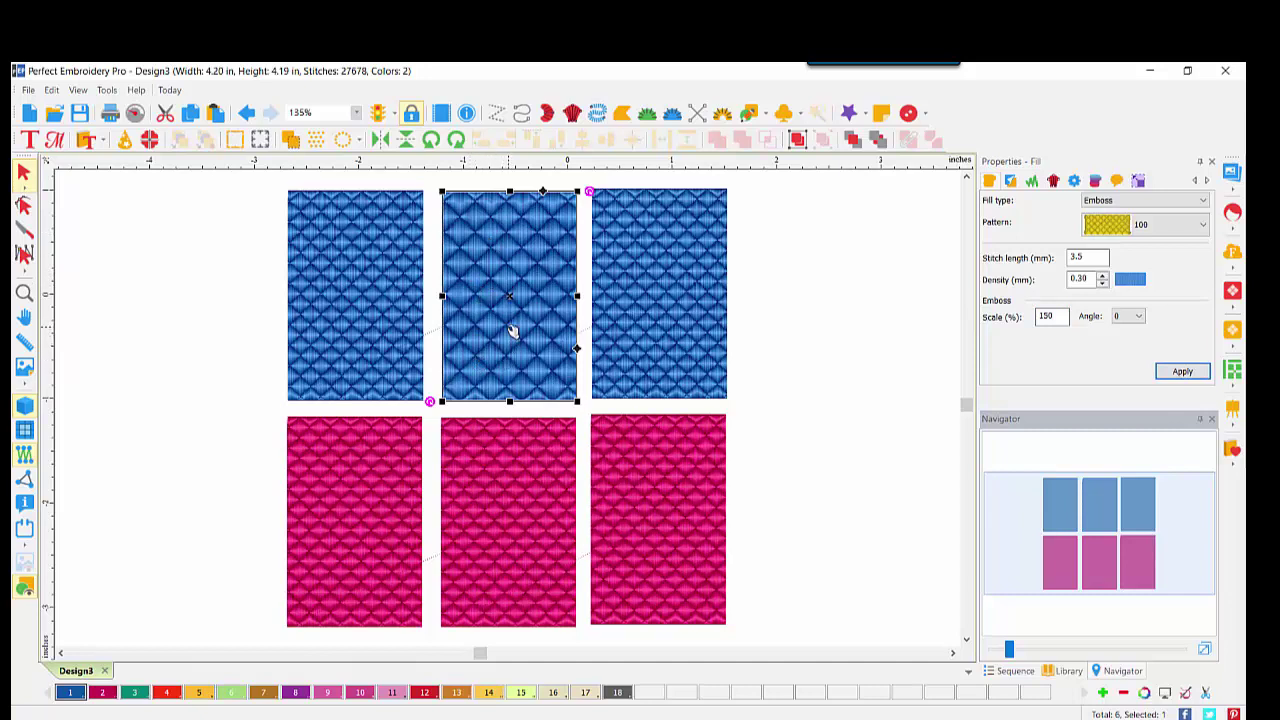
- Set the emboss scale of the third blue rectangle to 50%
left_click(645, 277)
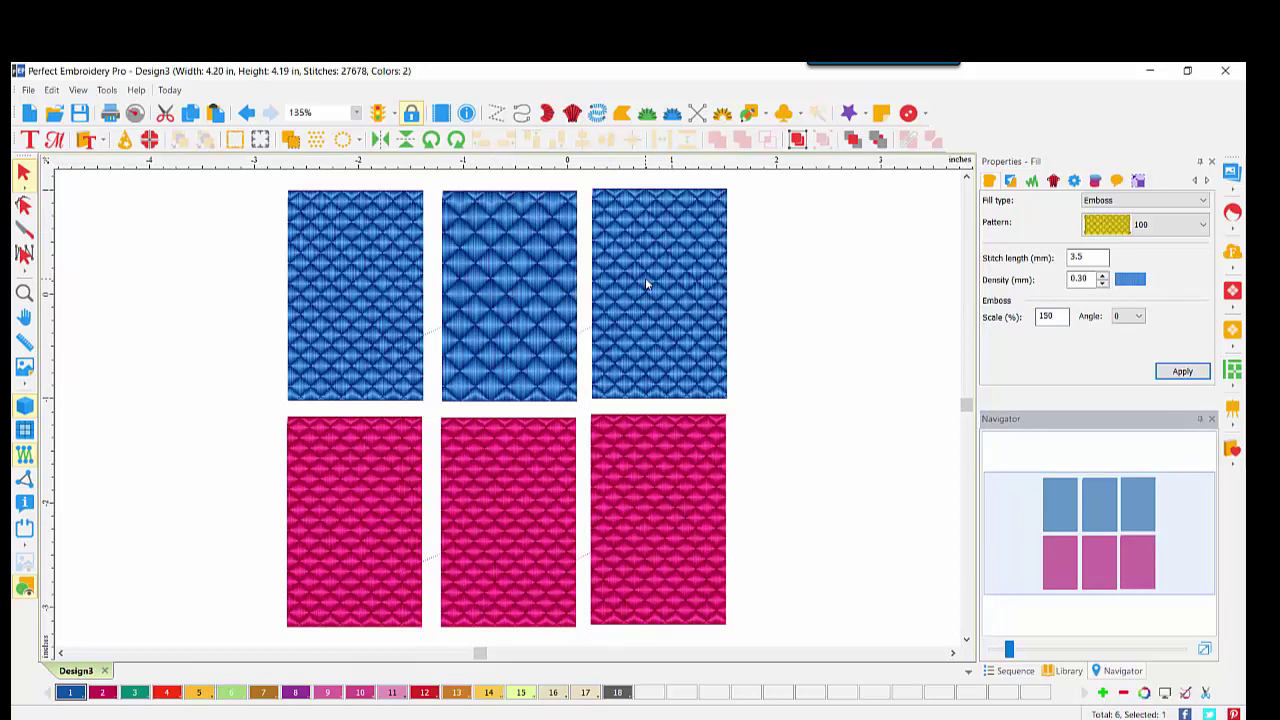
double_click(1056, 316)
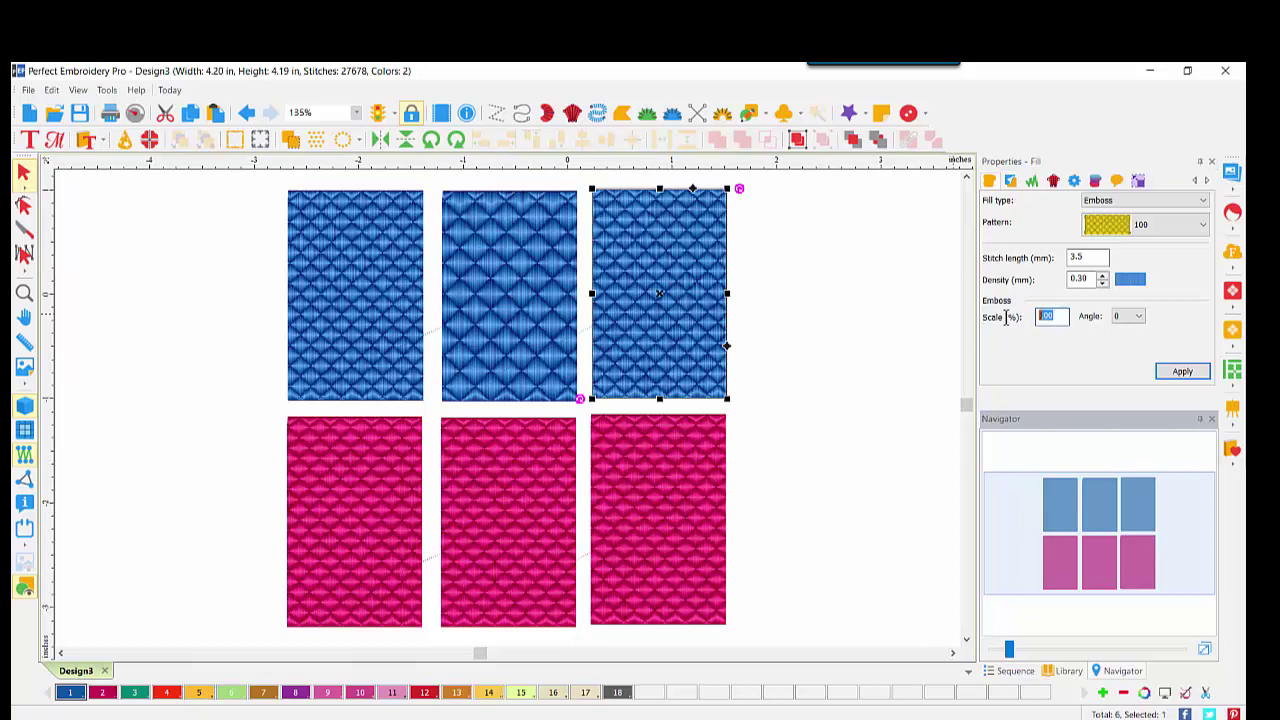
type("50")
left_click(1172, 372)
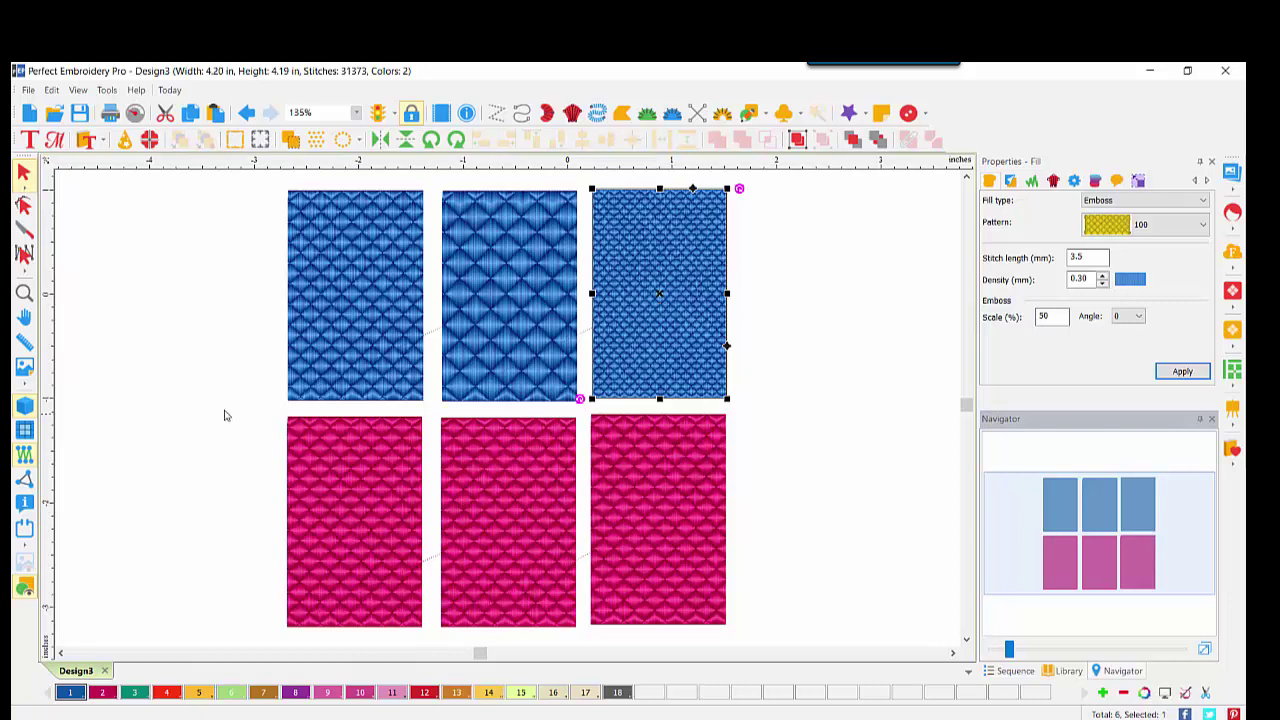
- Apply emboss pattern 205 to all three blue rectangles in the upper row
left_click_drag(225, 182, 834, 423)
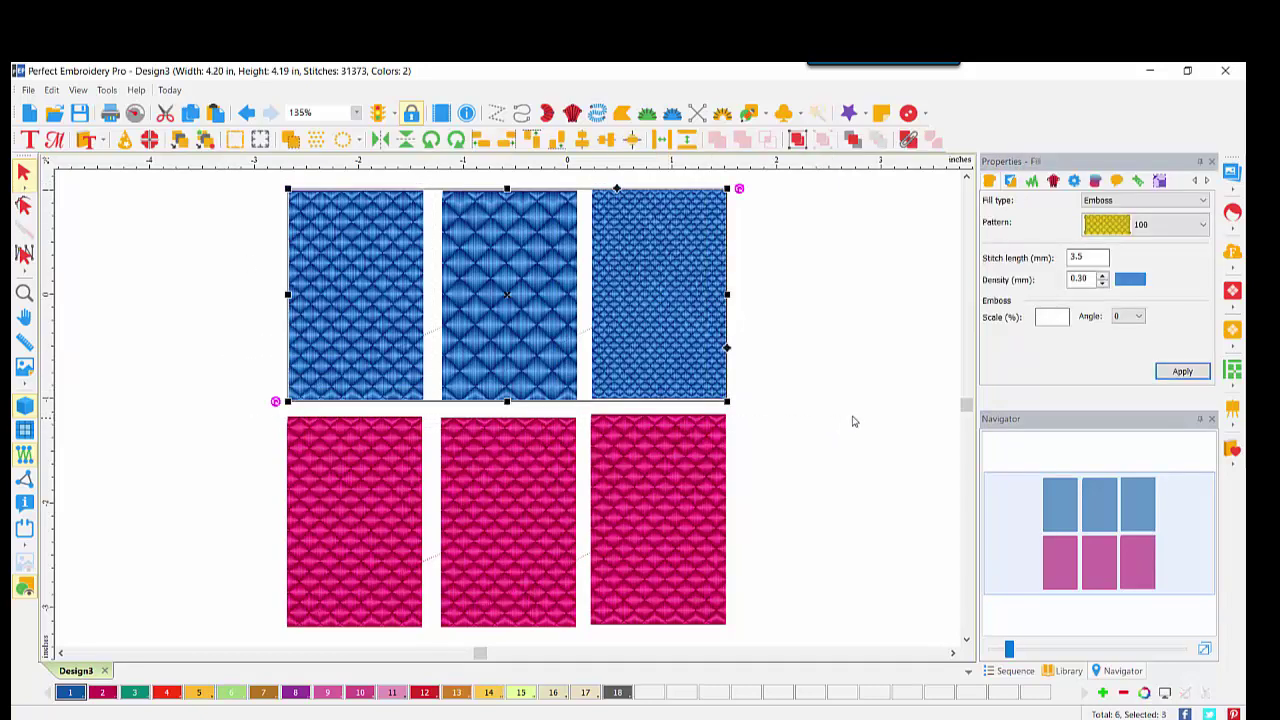
left_click(1196, 226)
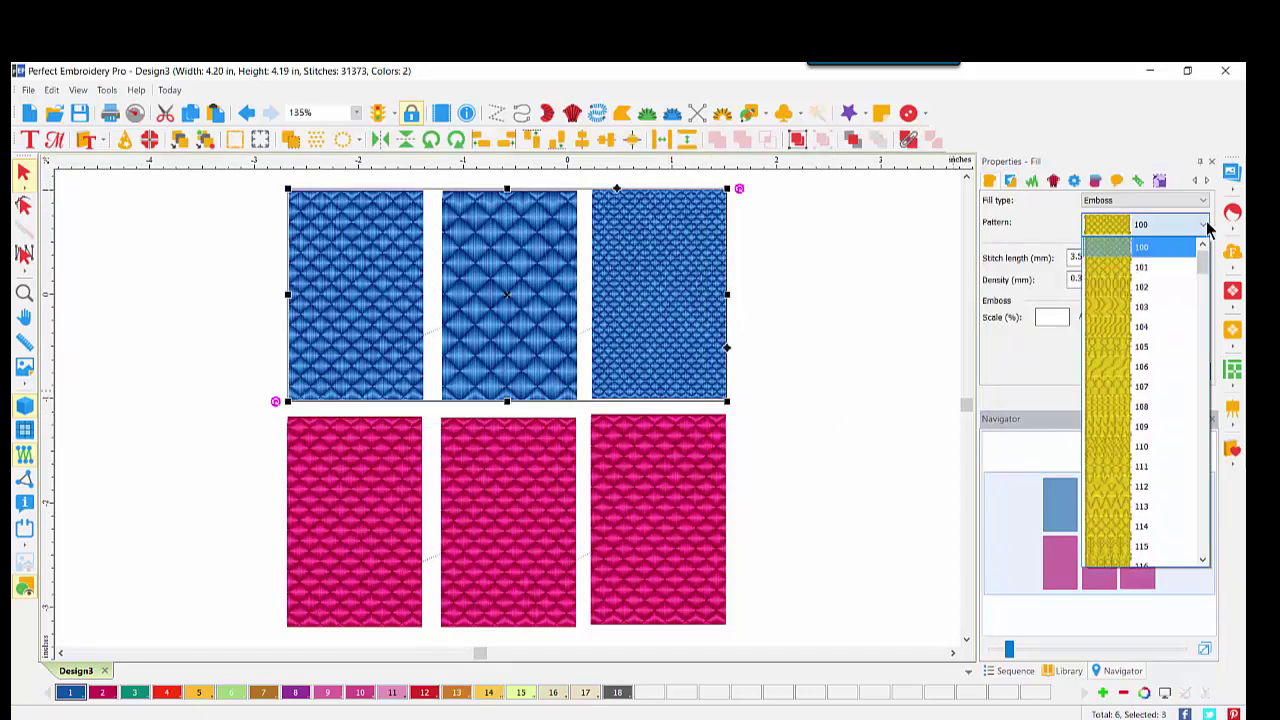
left_click_drag(1200, 268, 1201, 405)
left_click(1145, 369)
left_click(1183, 371)
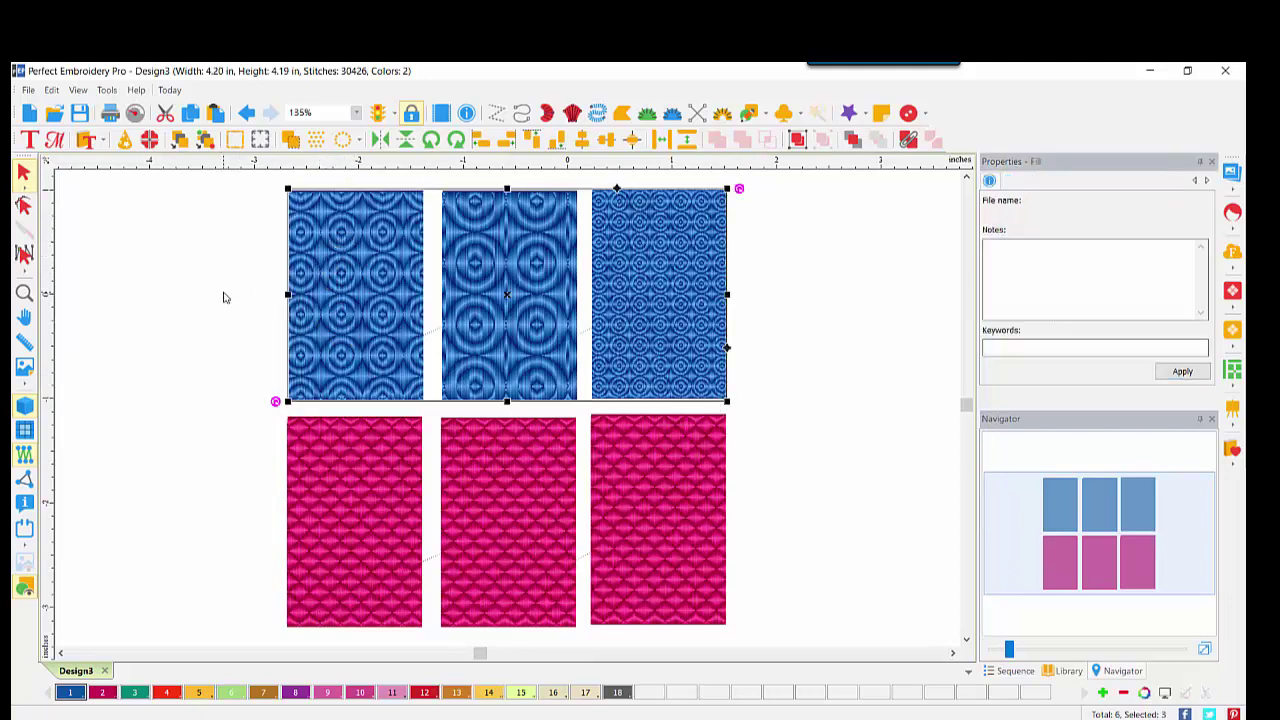
- Review the emboss scale settings of the blue rectangles in the upper row one by one
left_click(340, 278)
left_click(512, 296)
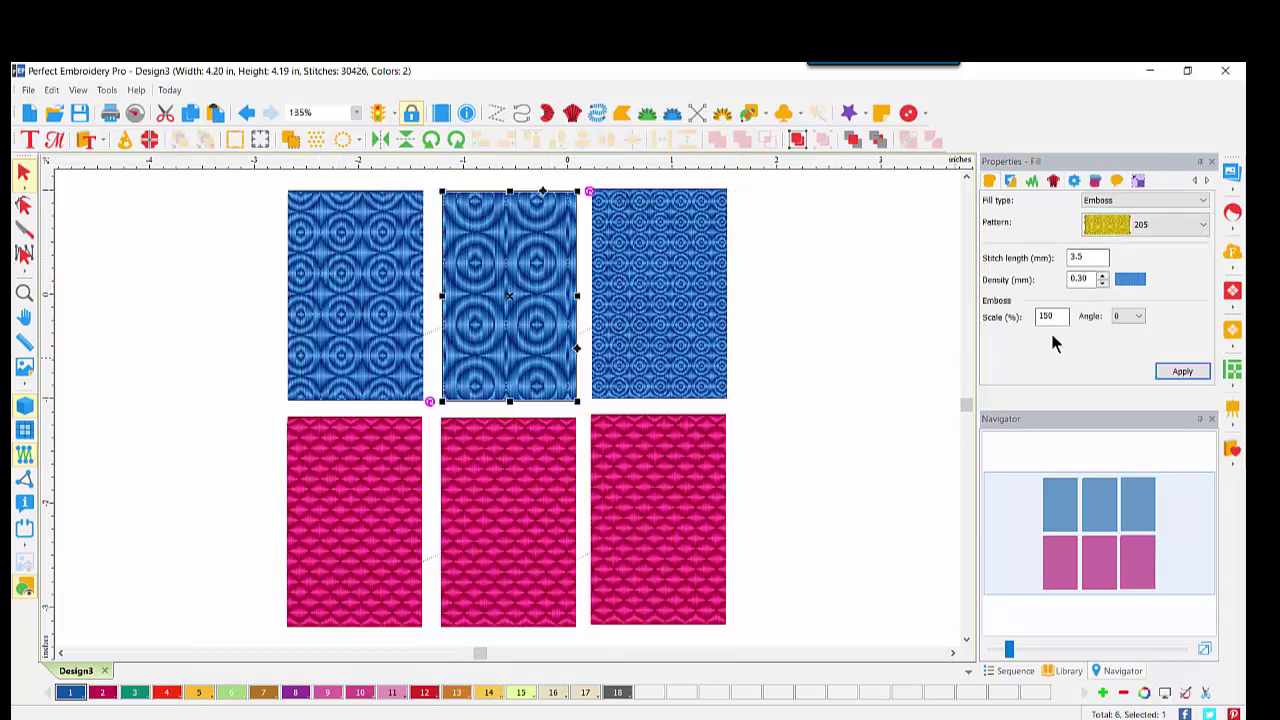
left_click(676, 317)
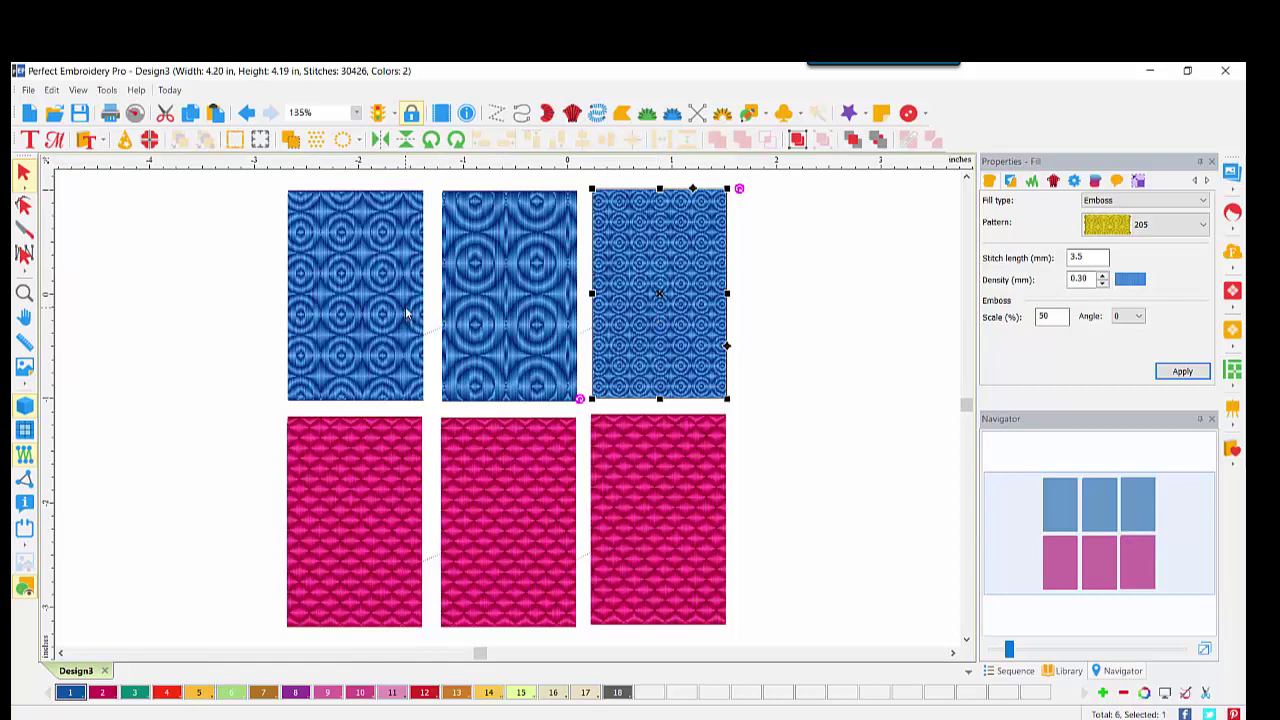
- Apply emboss pattern 274 to all three magenta rectangles in the lower row
left_click_drag(203, 390, 818, 649)
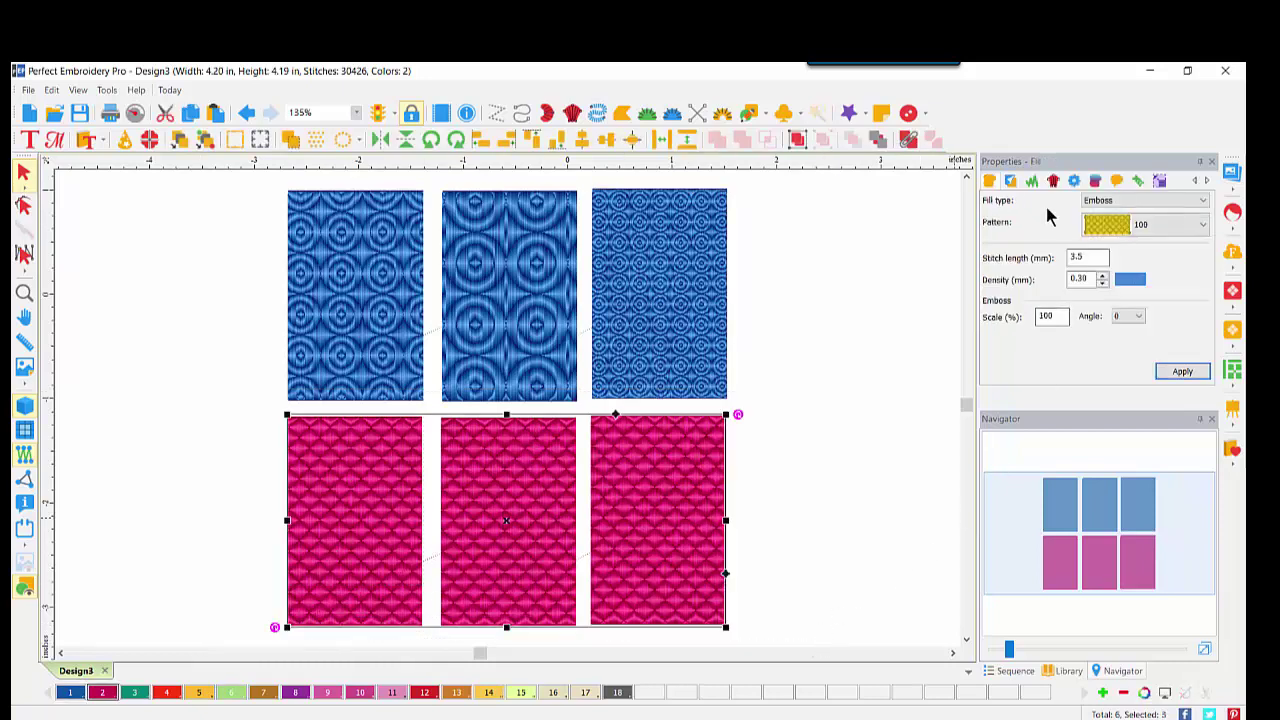
left_click(1203, 226)
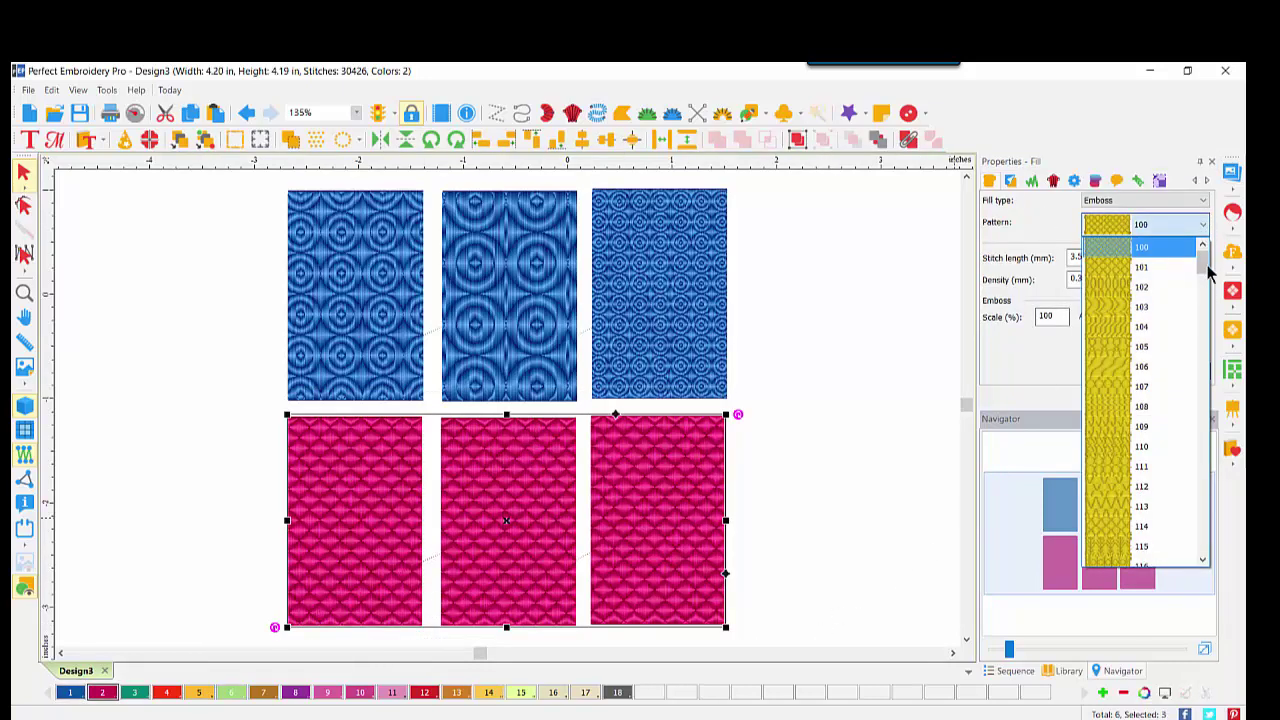
left_click_drag(1208, 272, 1207, 512)
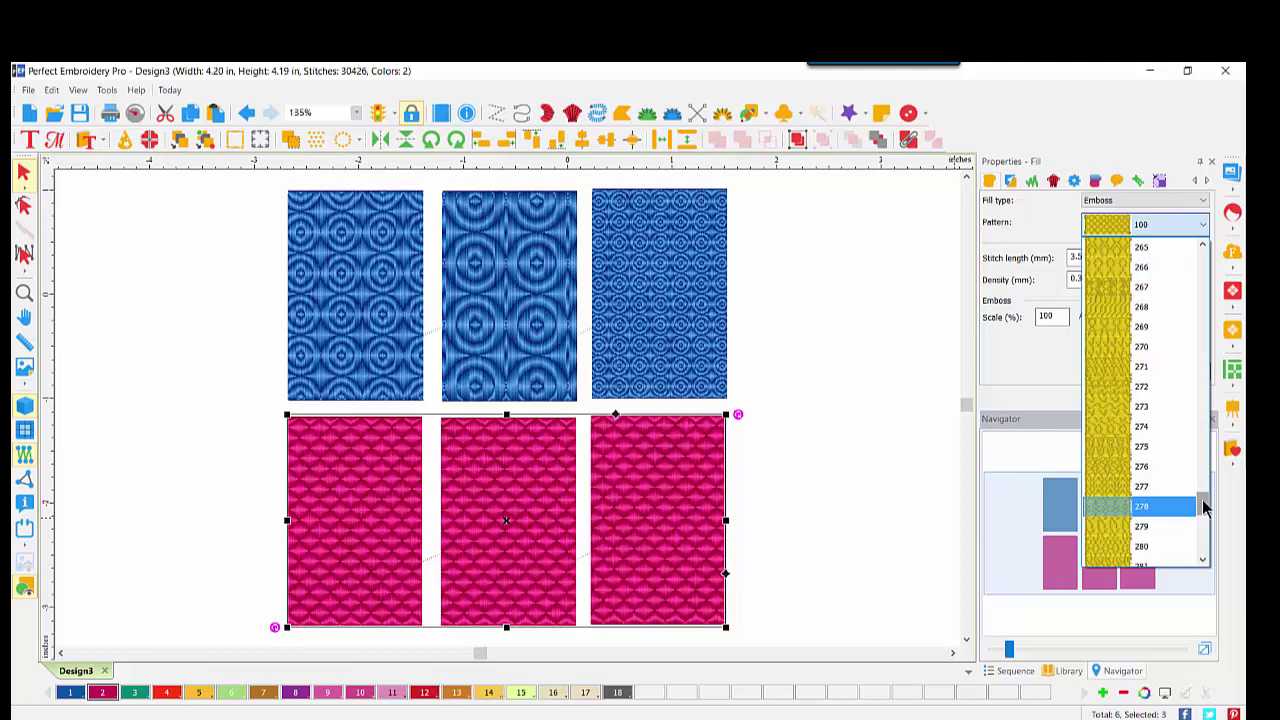
left_click(1159, 428)
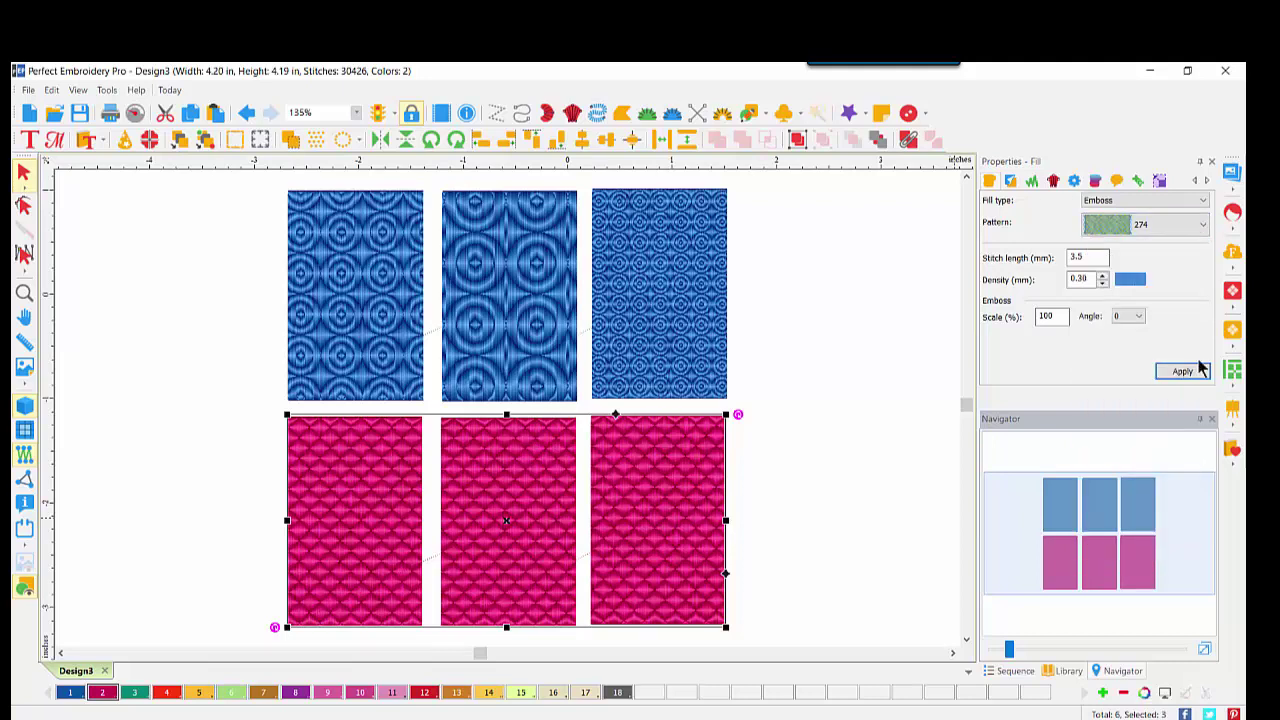
left_click(1183, 371)
key("Escape")
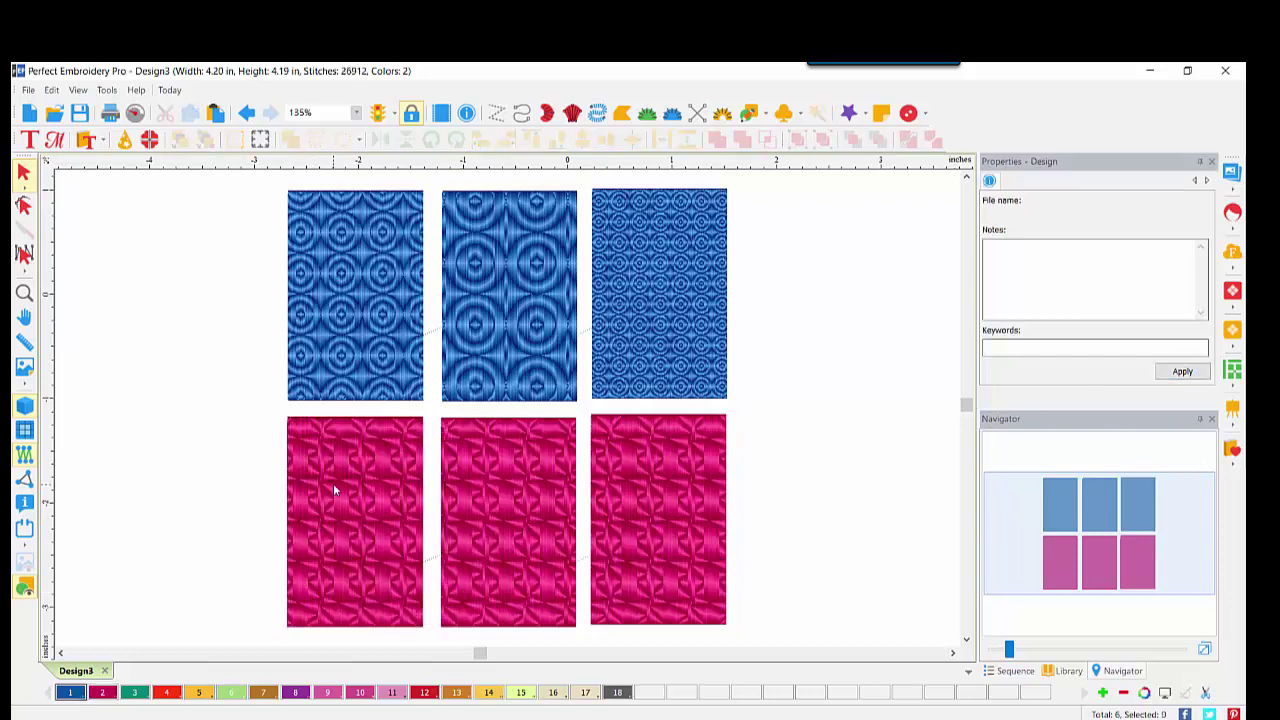
- Tilt the first magenta rectangle's stitch angle line to about 59 degrees and apply it to the fill
left_click(333, 483)
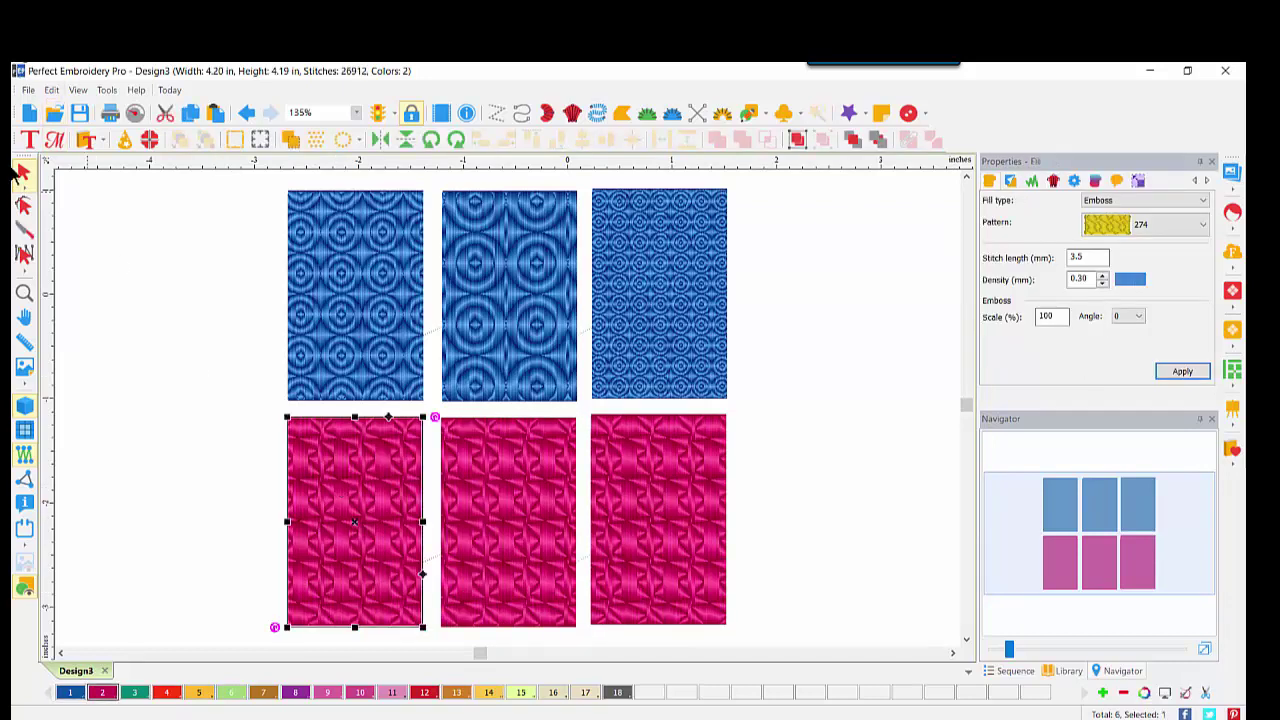
left_click(28, 207)
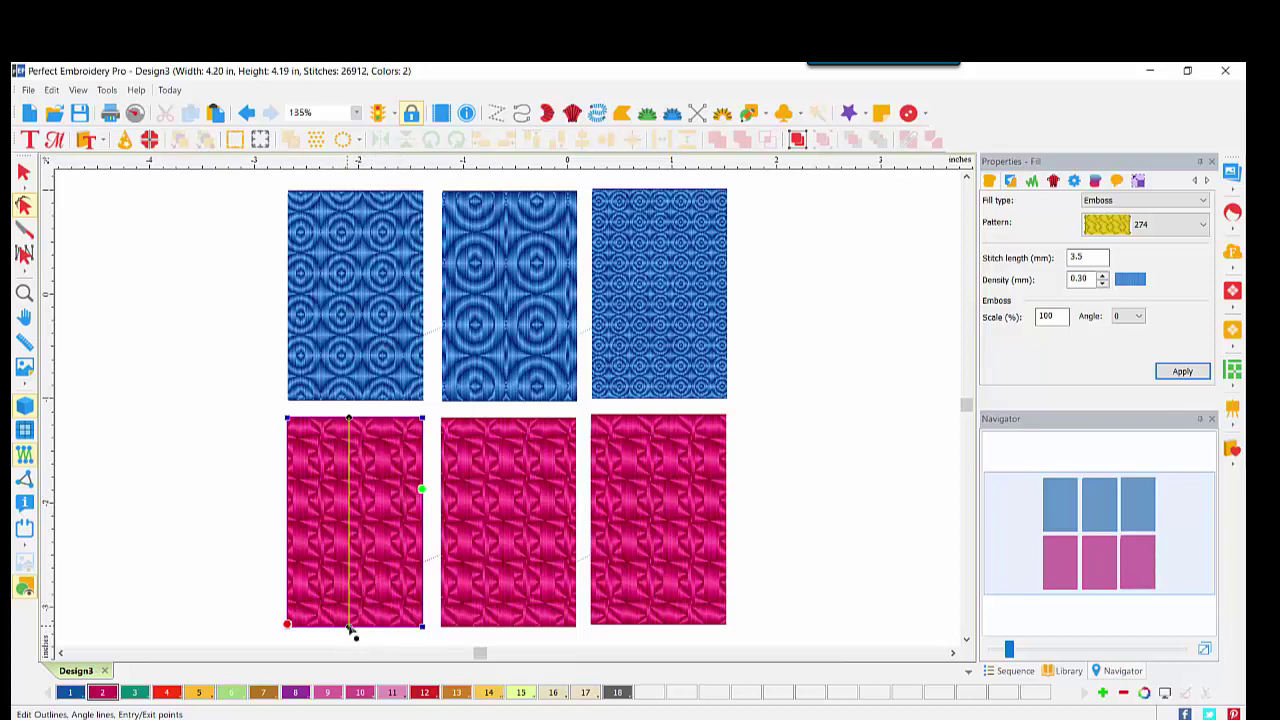
left_click_drag(350, 628, 315, 628)
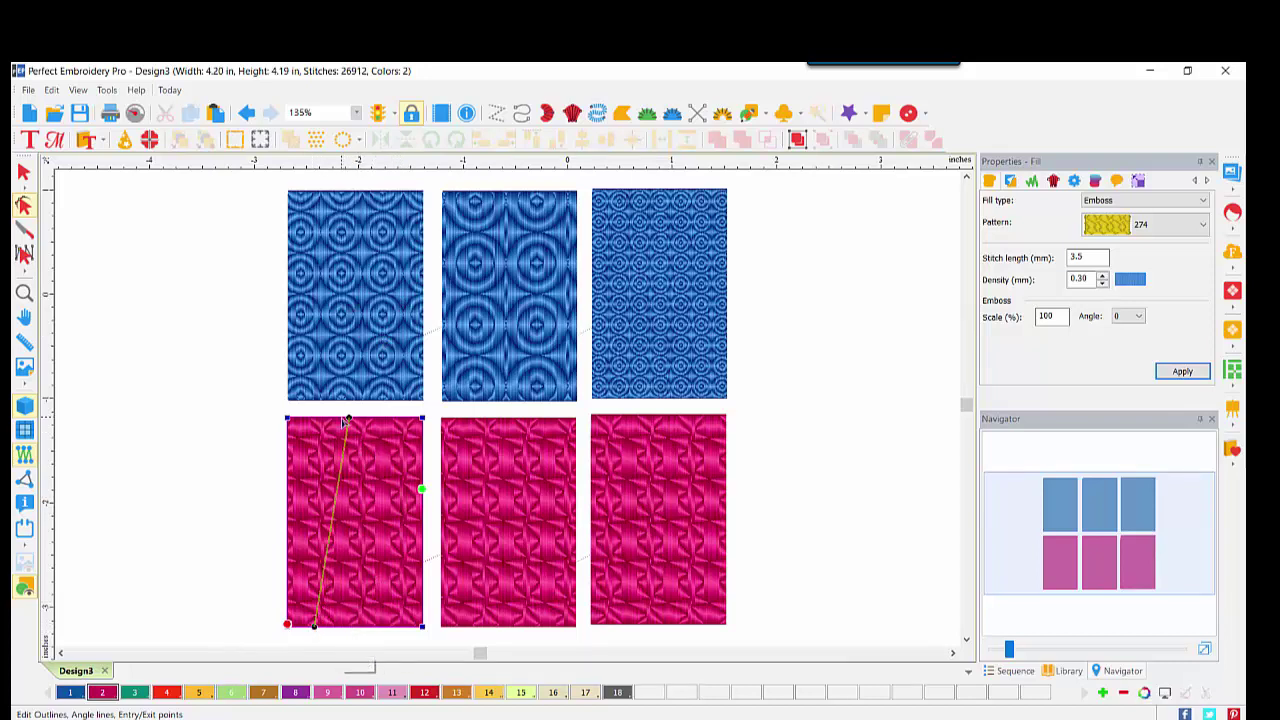
left_click_drag(347, 420, 422, 448)
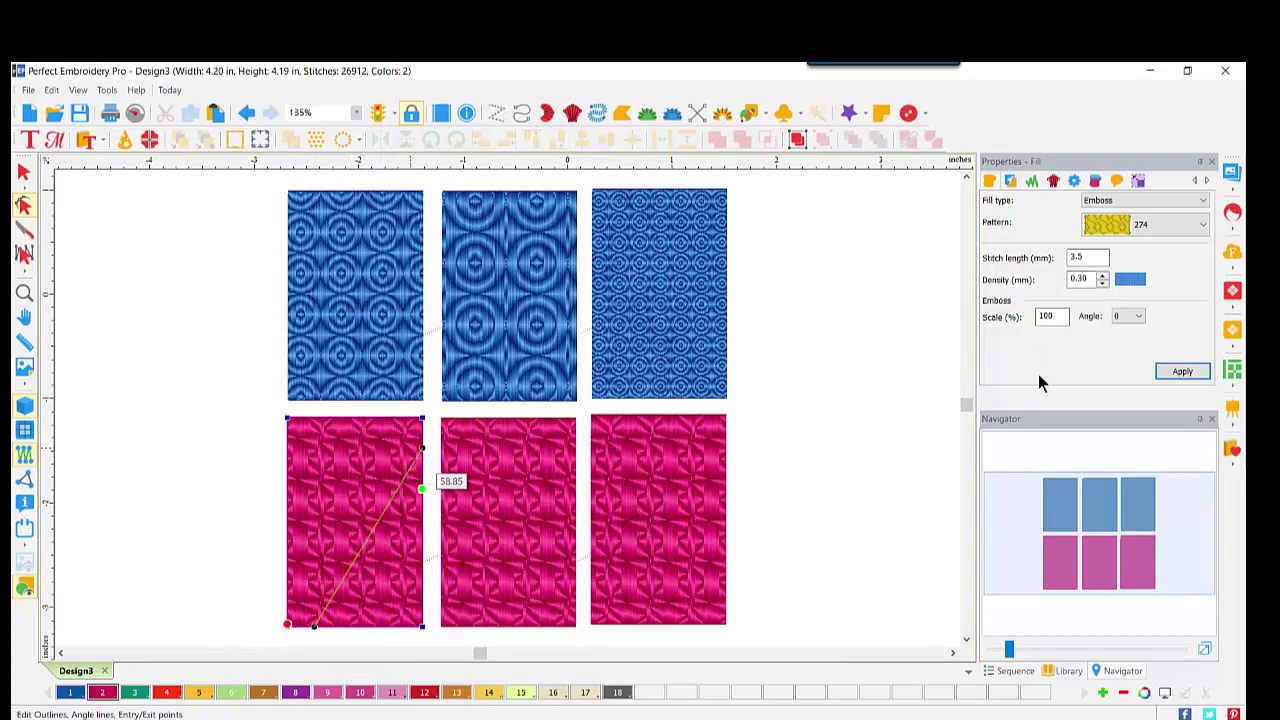
left_click(1196, 371)
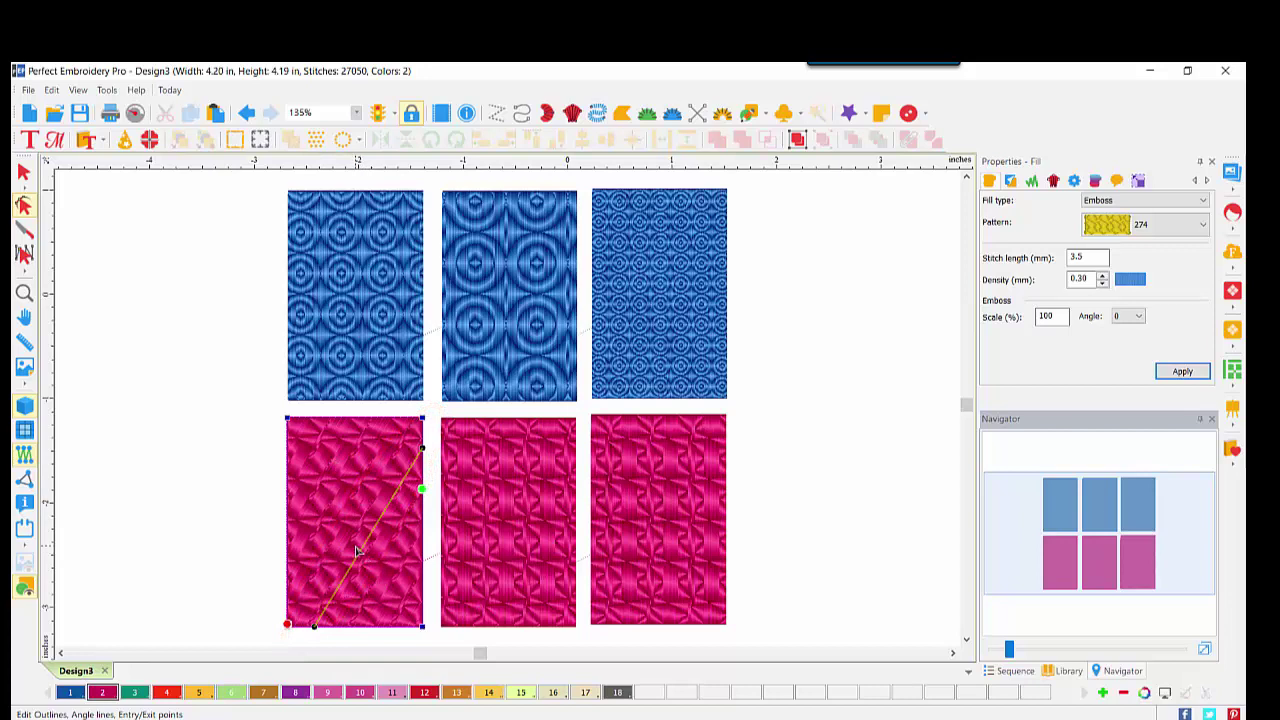
- Turn the third magenta rectangle's stitch angle line to nearly horizontal and apply it to the fill
left_click(519, 521)
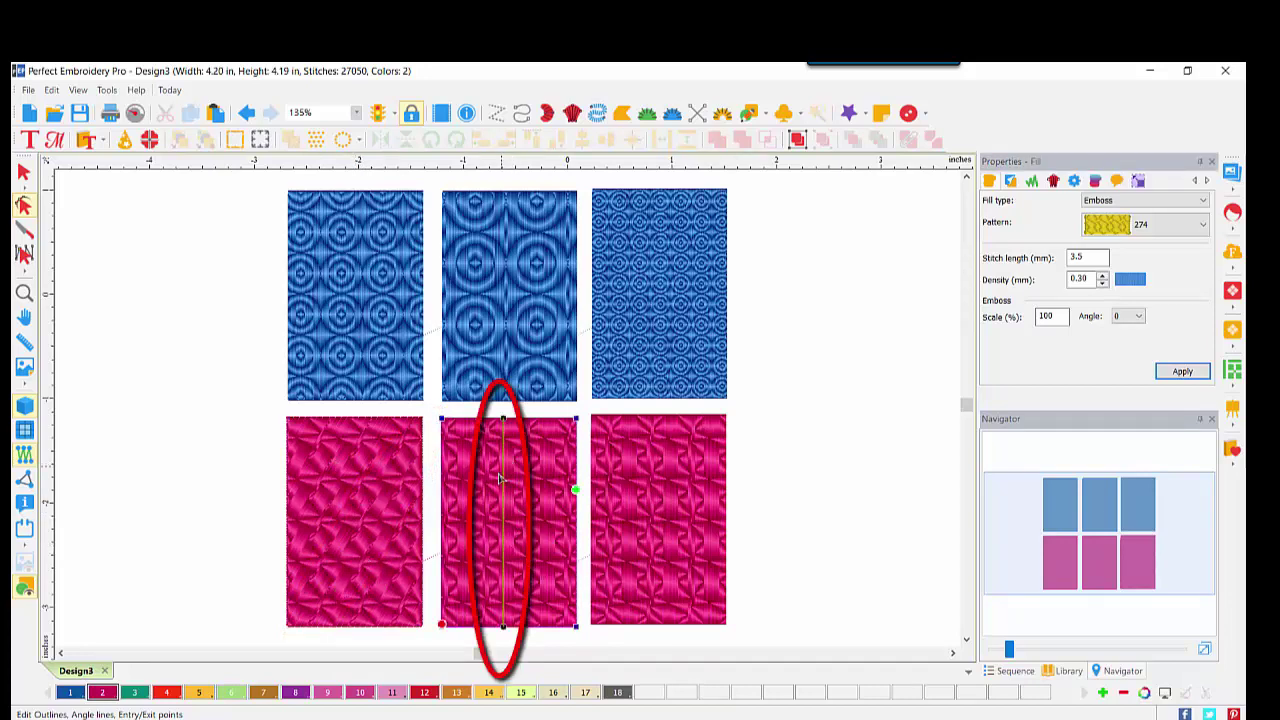
left_click(640, 511)
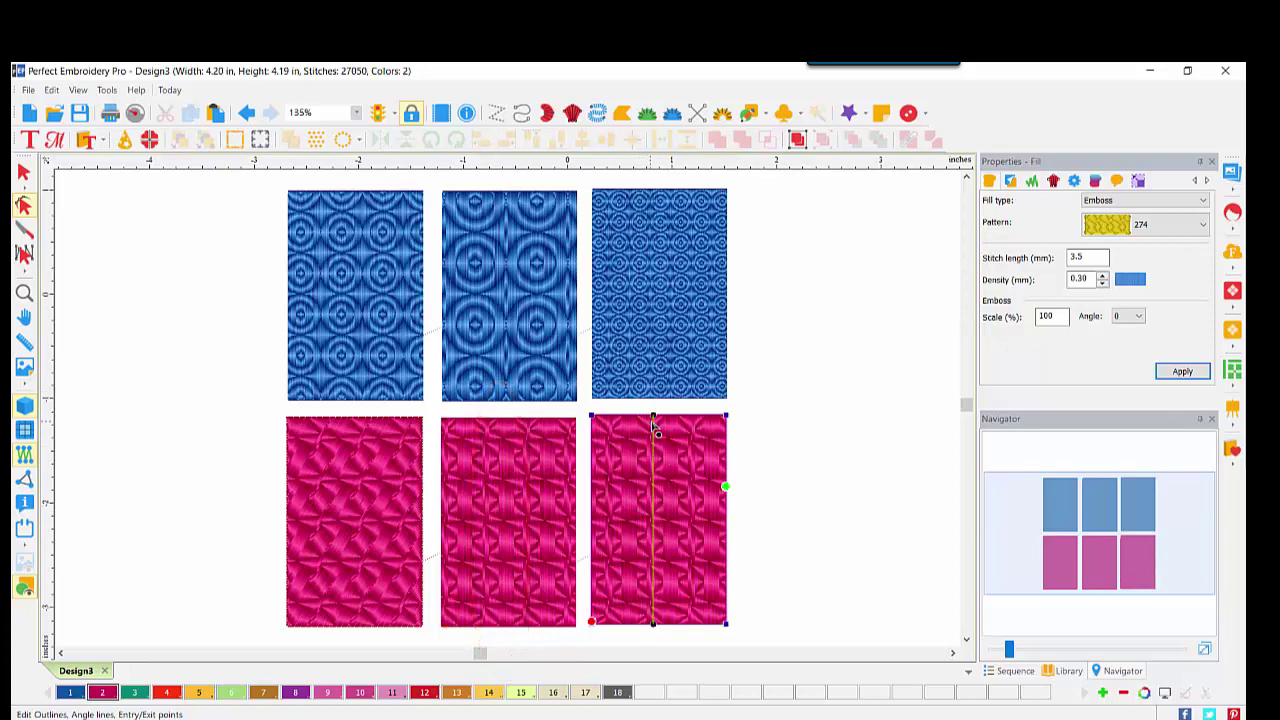
left_click(654, 624)
left_click(612, 530)
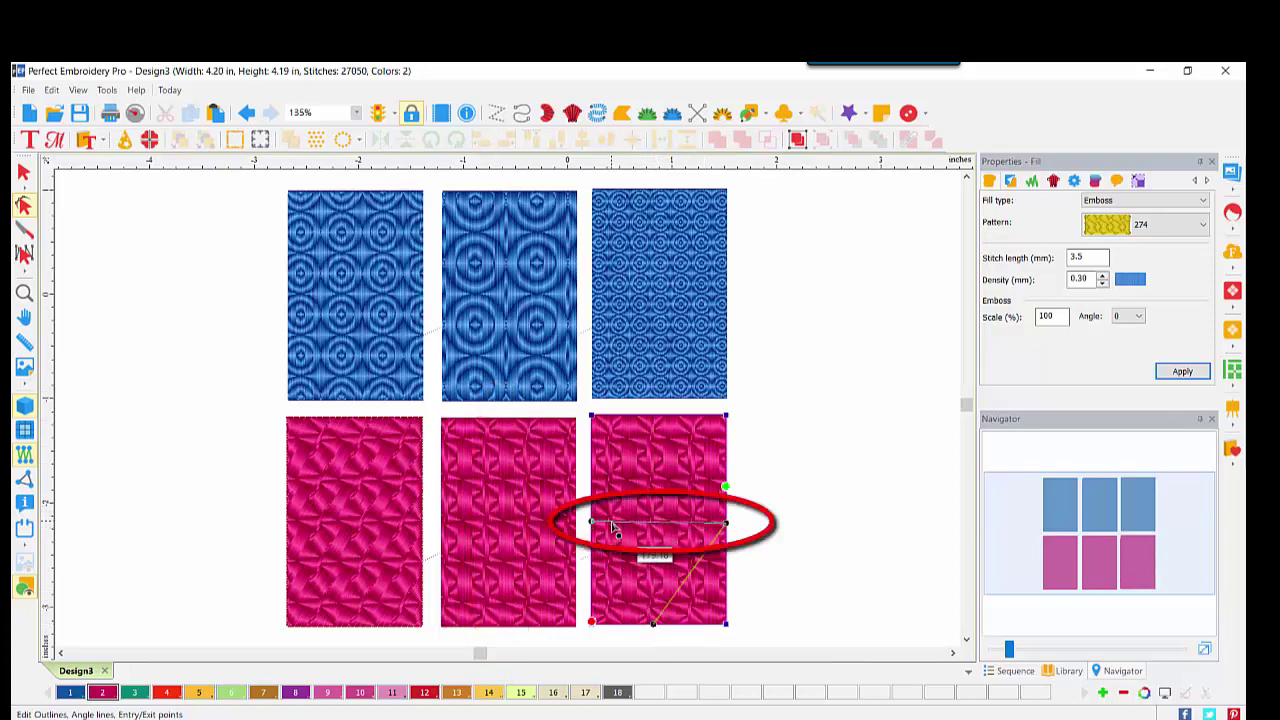
left_click(1177, 371)
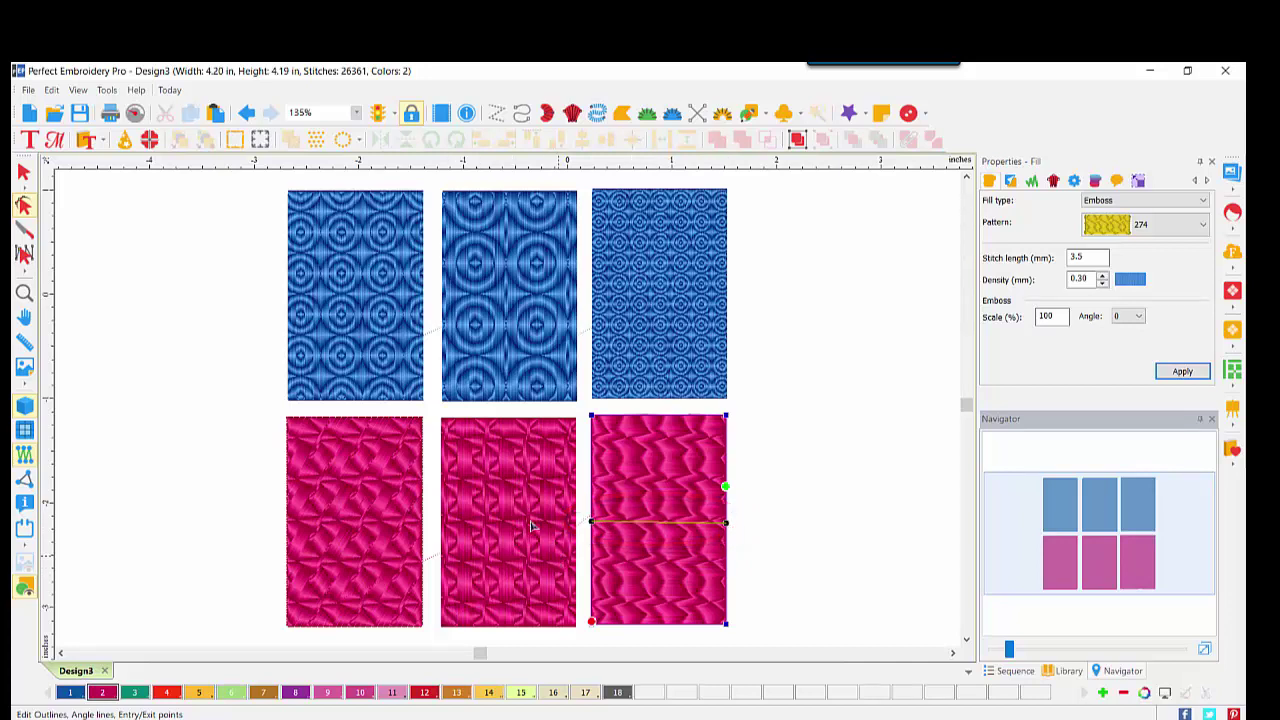
- Run the stitch-out simulation of the whole design, moving it forward from the start
left_click(24, 172)
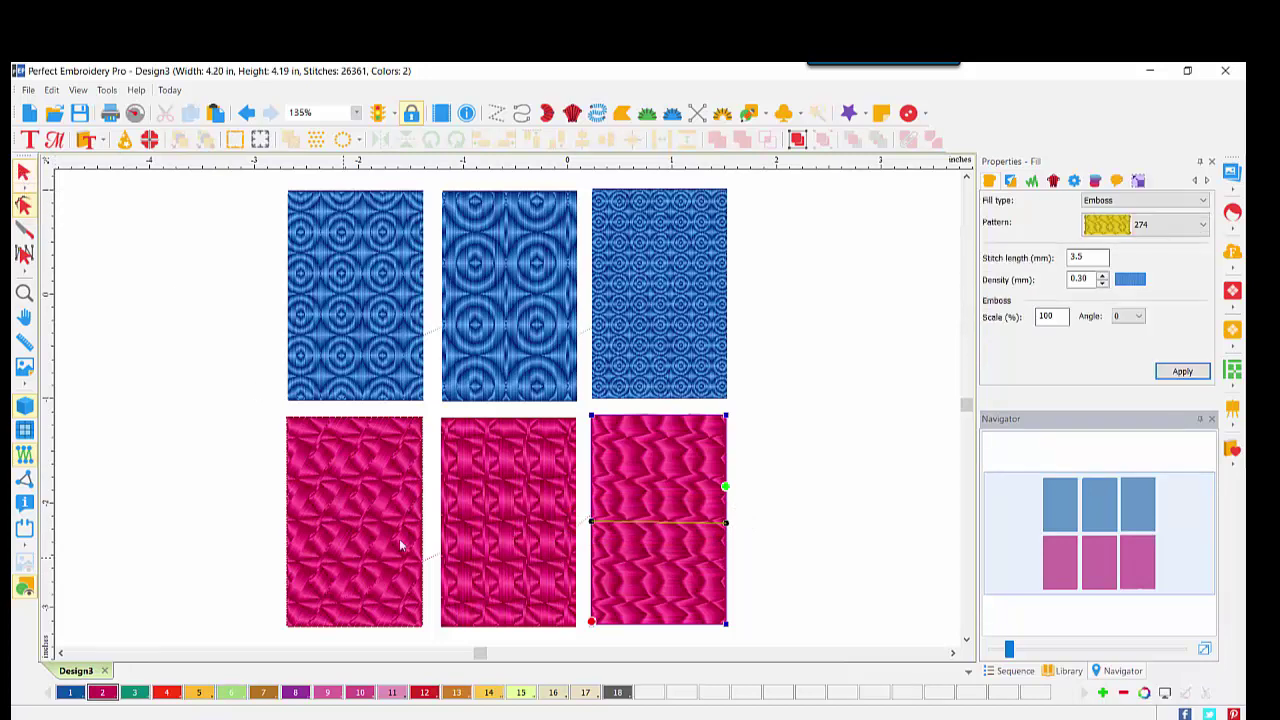
left_click(617, 549)
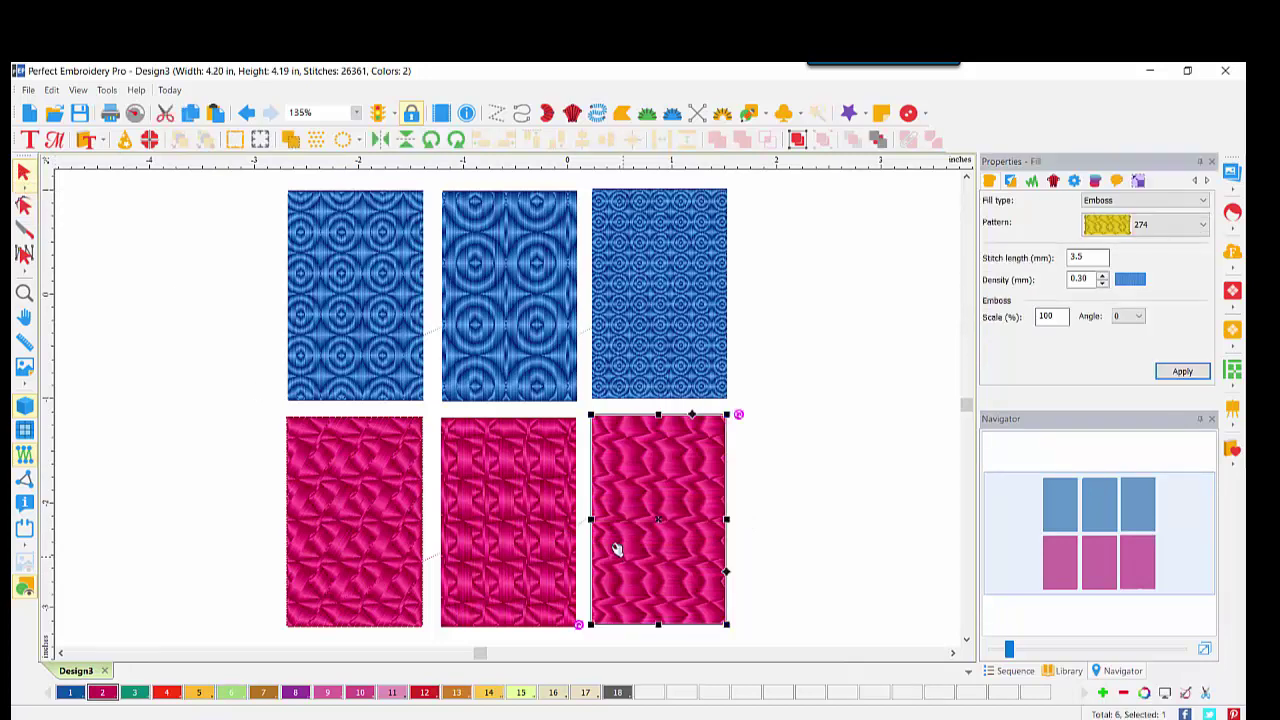
left_click(136, 114)
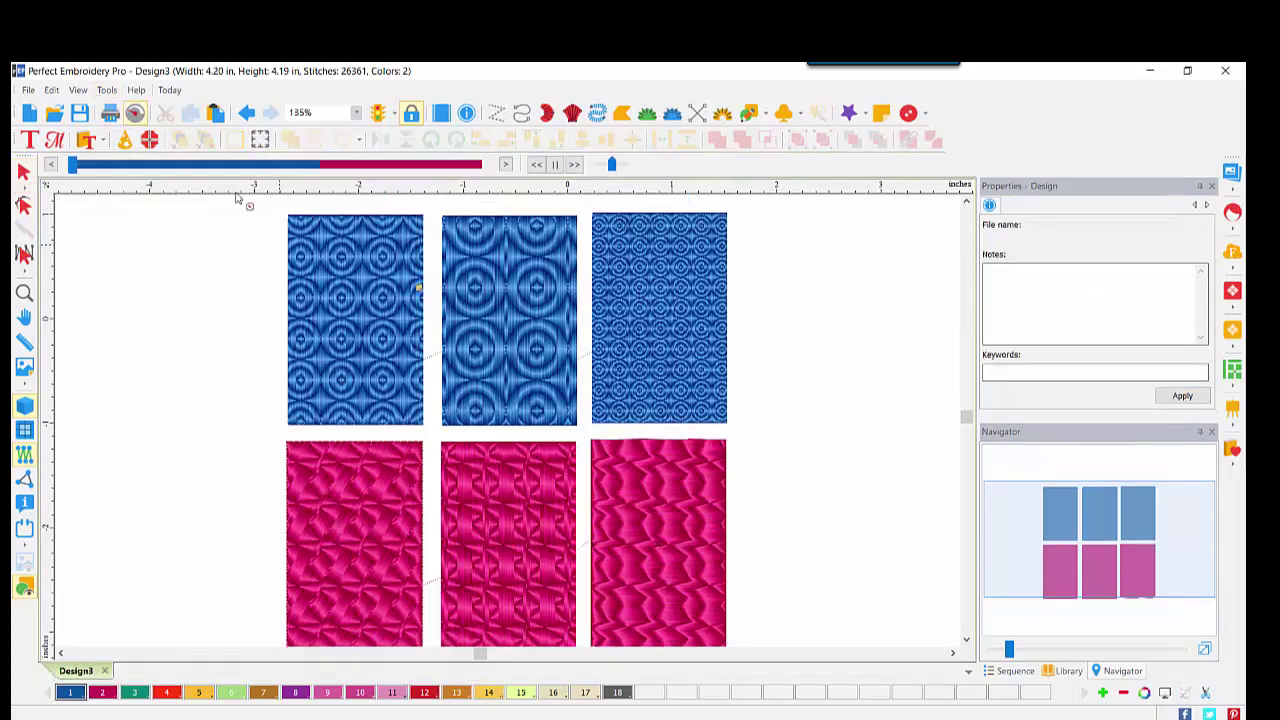
mouse_move(72, 170)
left_mouse_down()
mouse_move(423, 179)
mouse_move(463, 190)
mouse_move(489, 220)
left_mouse_up()
- Examine the stitch angle line of each magenta rectangle against the look of its emboss pattern
left_click(24, 204)
left_click(352, 525)
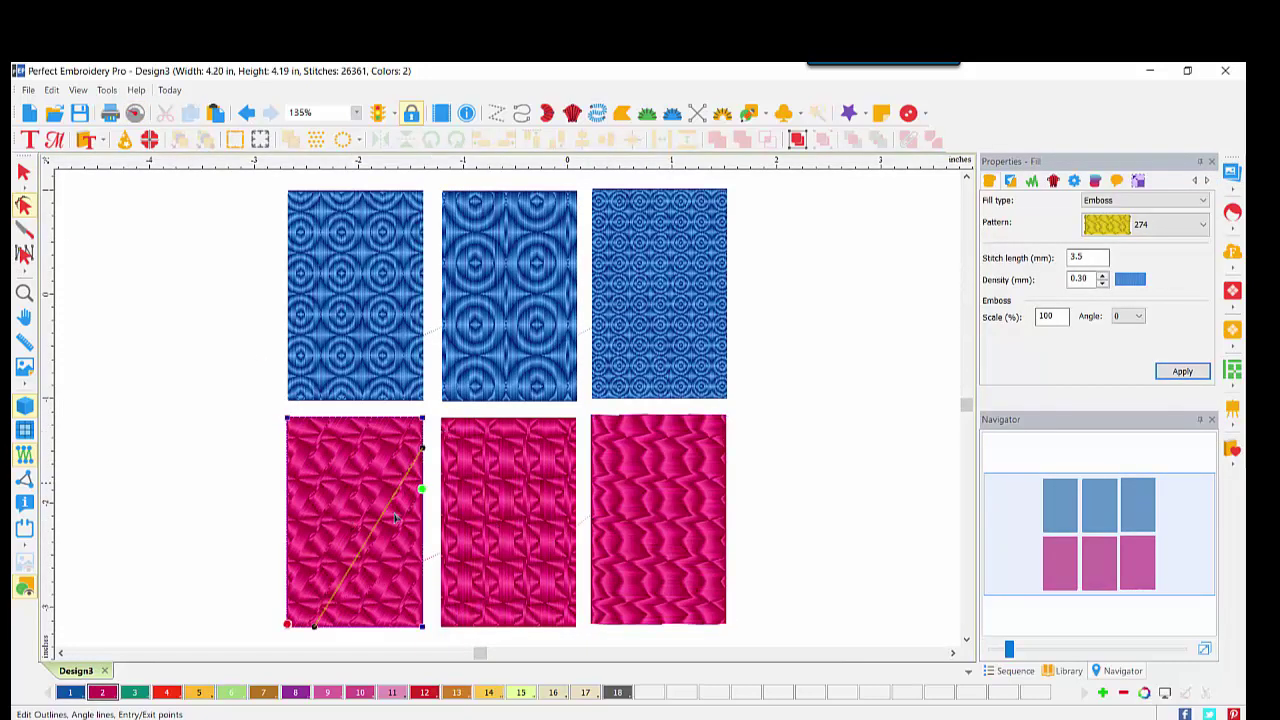
left_click(502, 535)
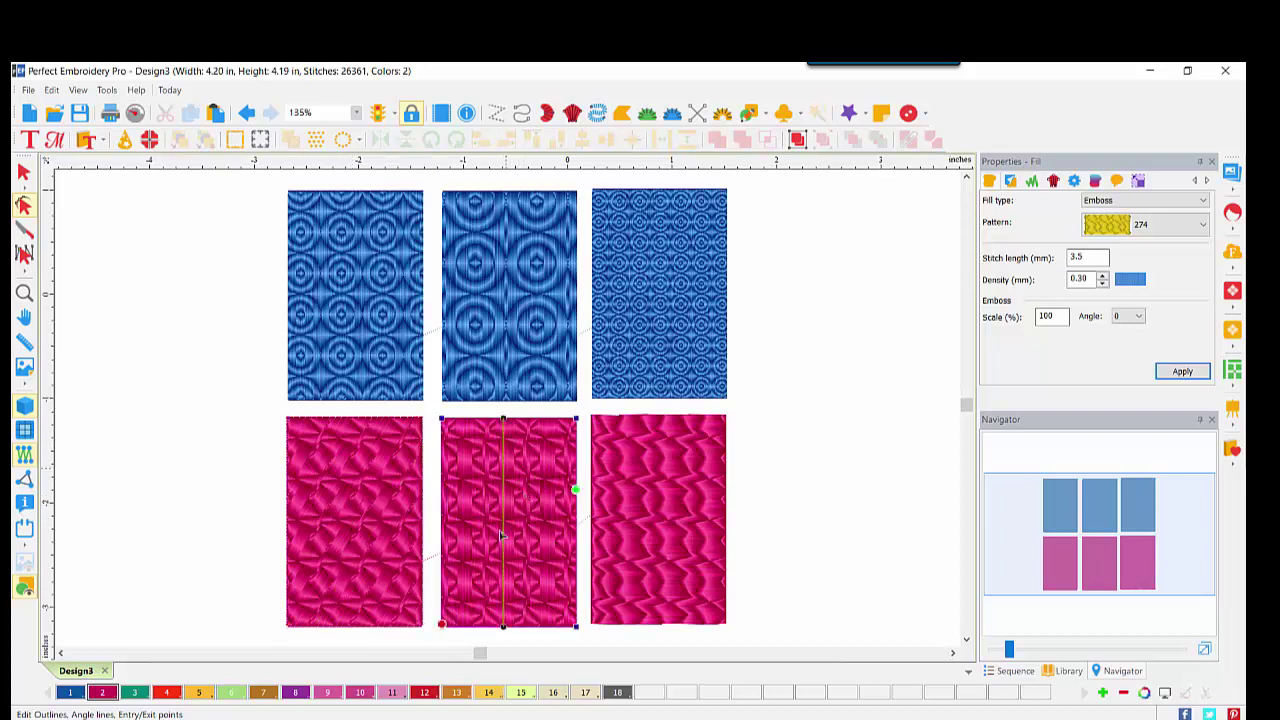
left_click(619, 544)
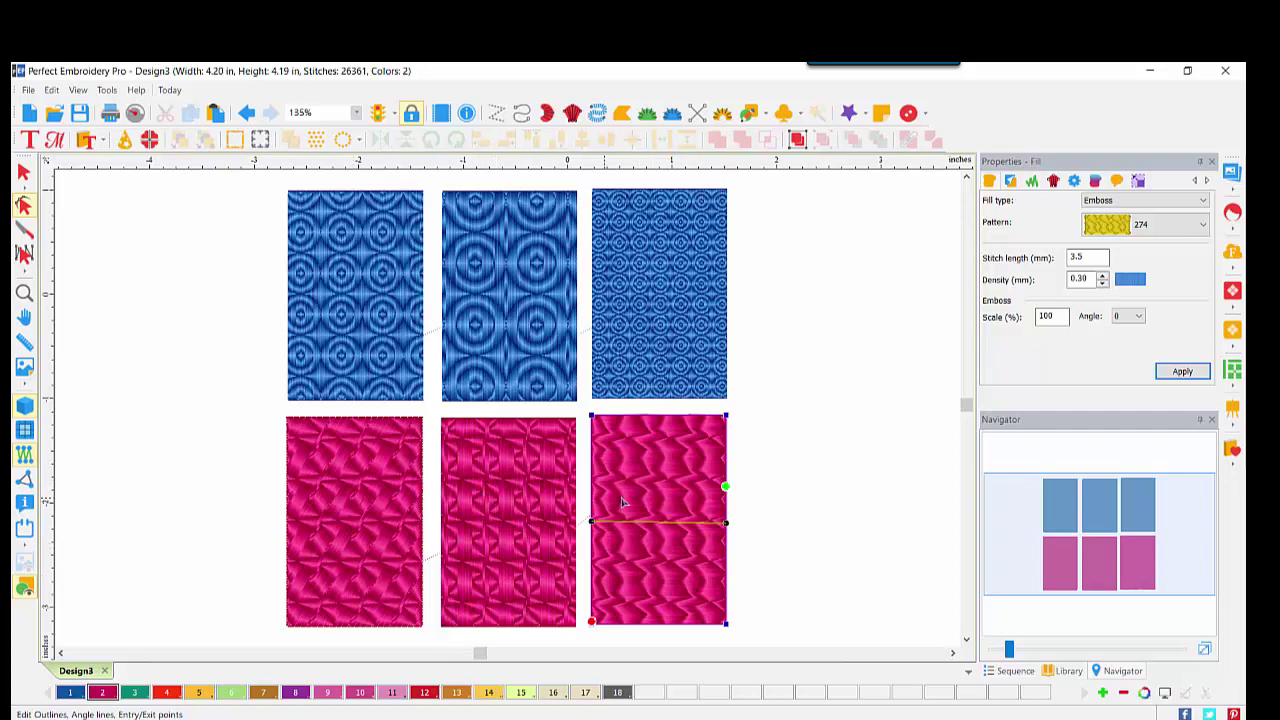
key("Escape")
- Apply emboss pattern 299 to all three magenta rectangles in the lower row
left_click_drag(209, 380, 798, 653)
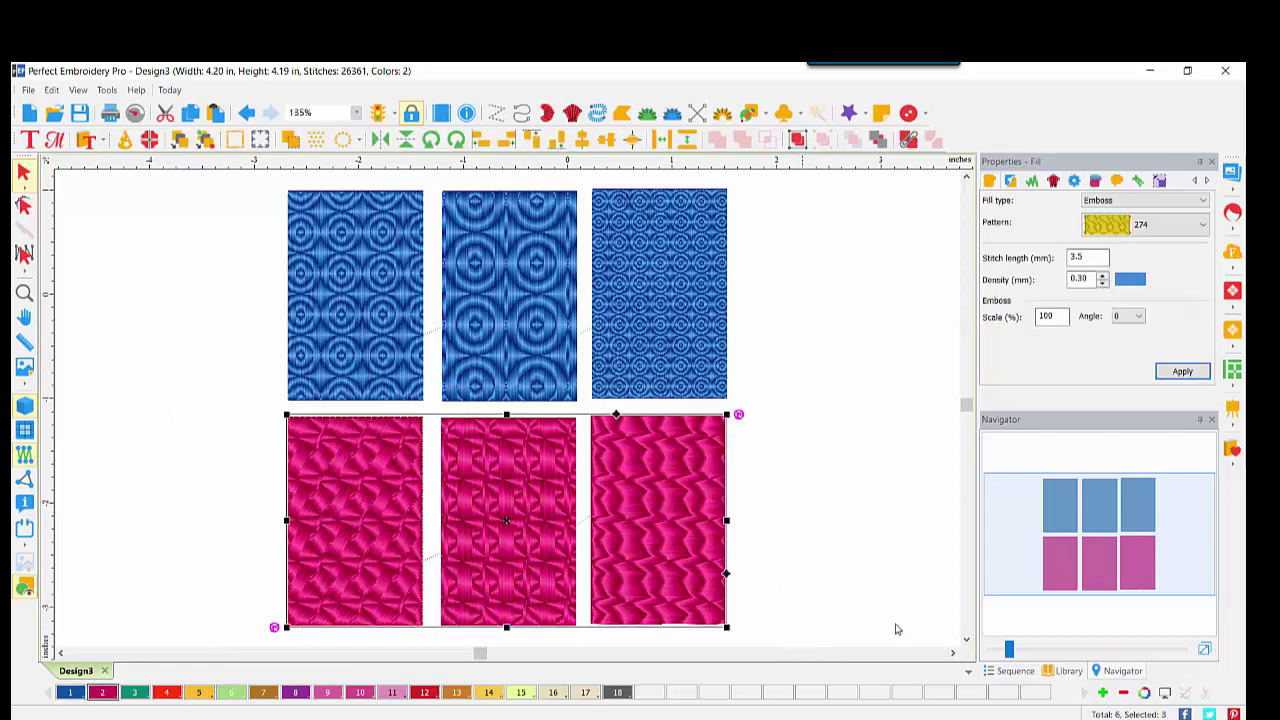
left_click(1205, 226)
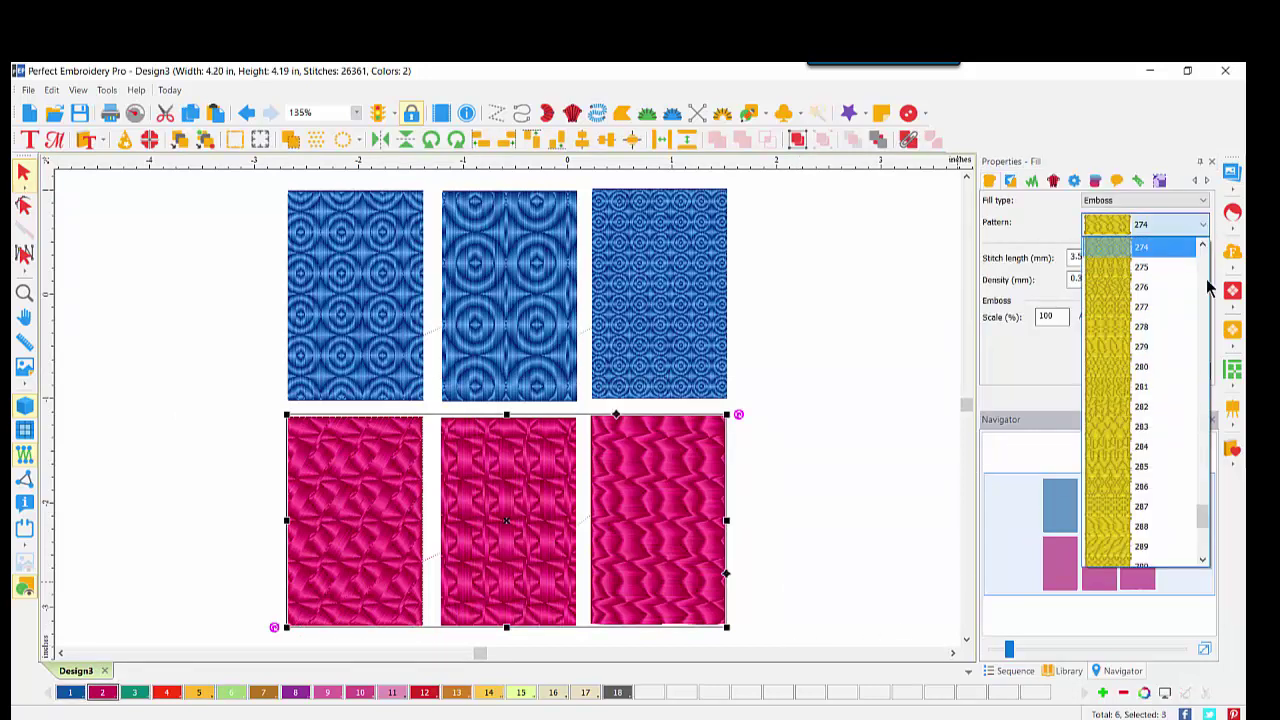
left_click_drag(1200, 515, 1202, 534)
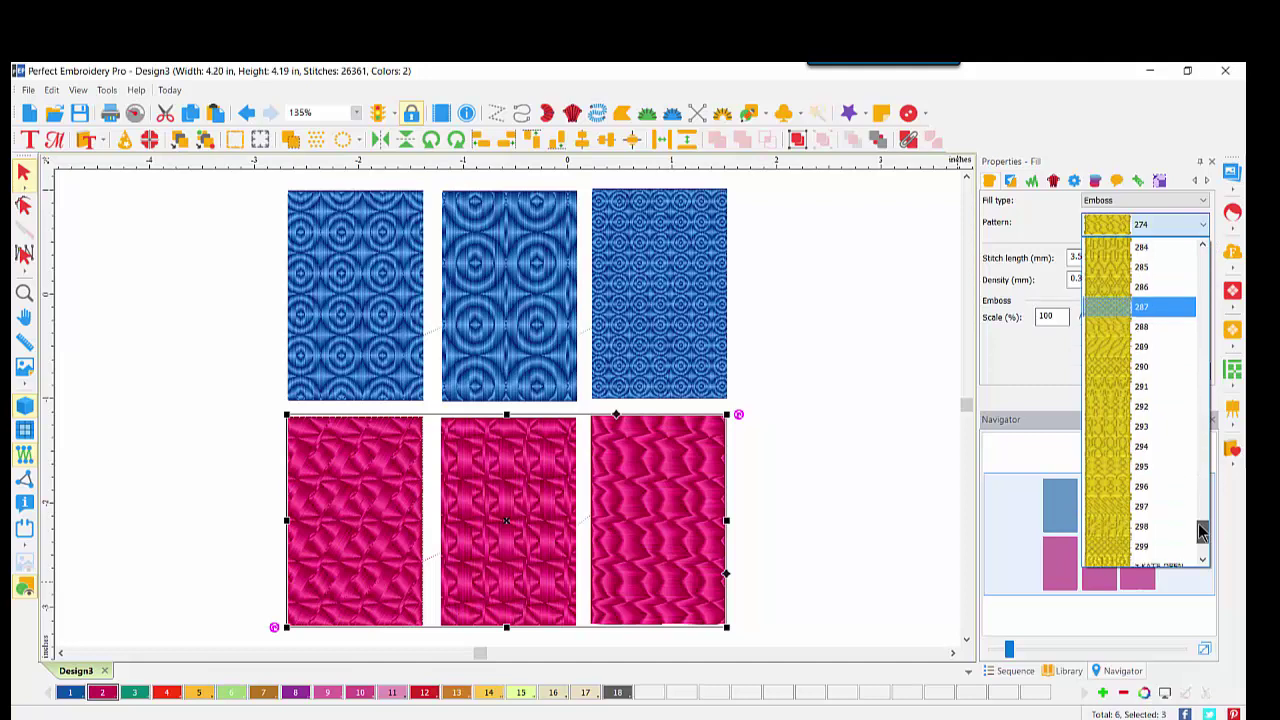
left_click(1135, 550)
left_click(1174, 371)
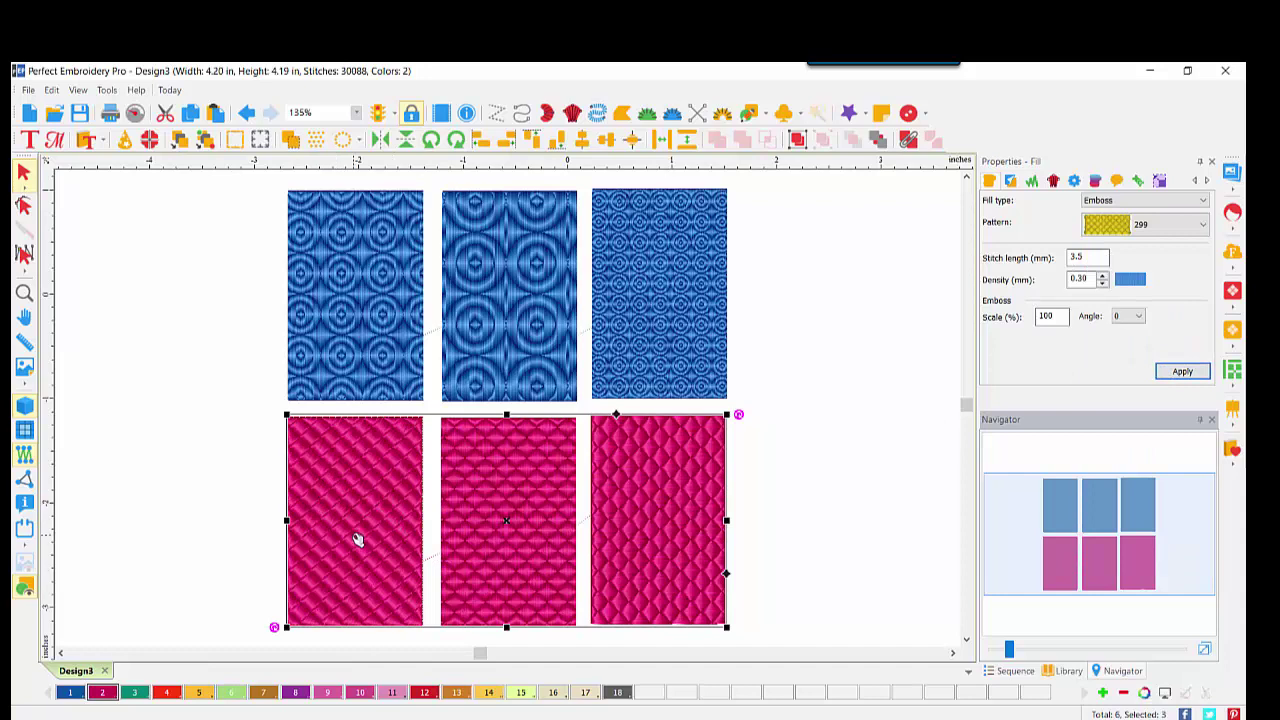
left_click(437, 535)
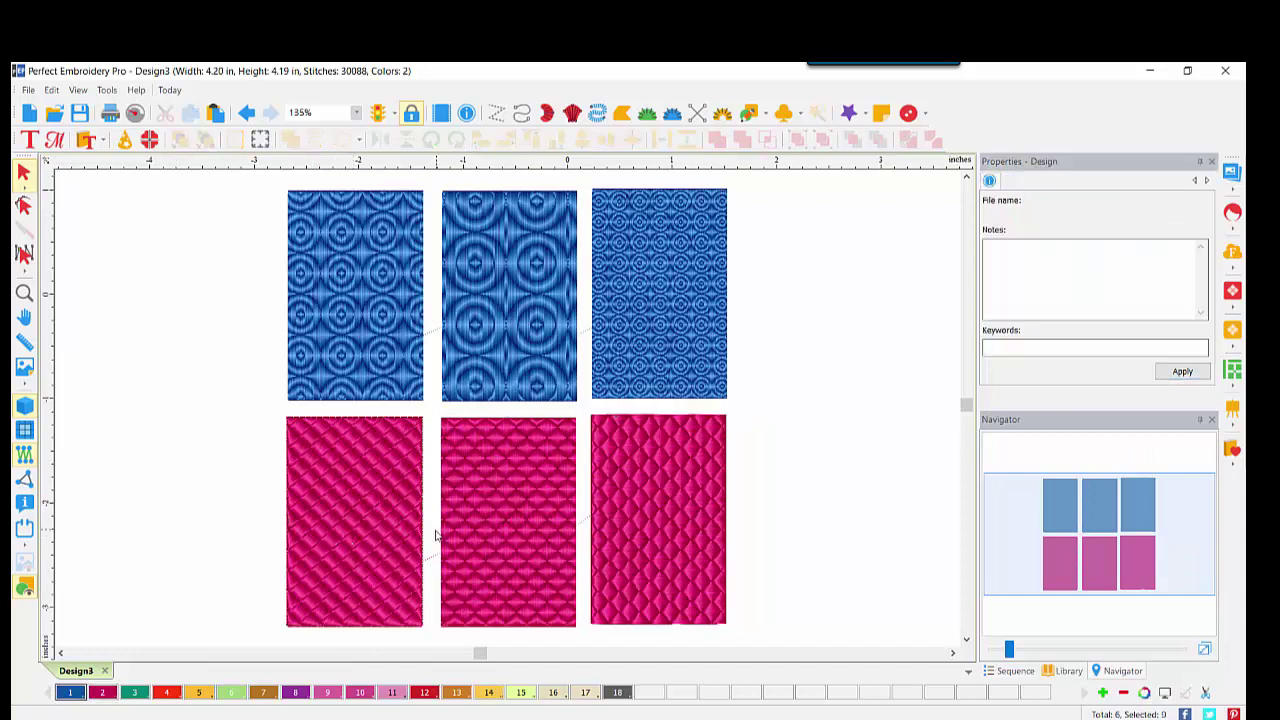
- Compare how the stitch angle lines of the three magenta rectangles affect emboss pattern 299
left_click(360, 538)
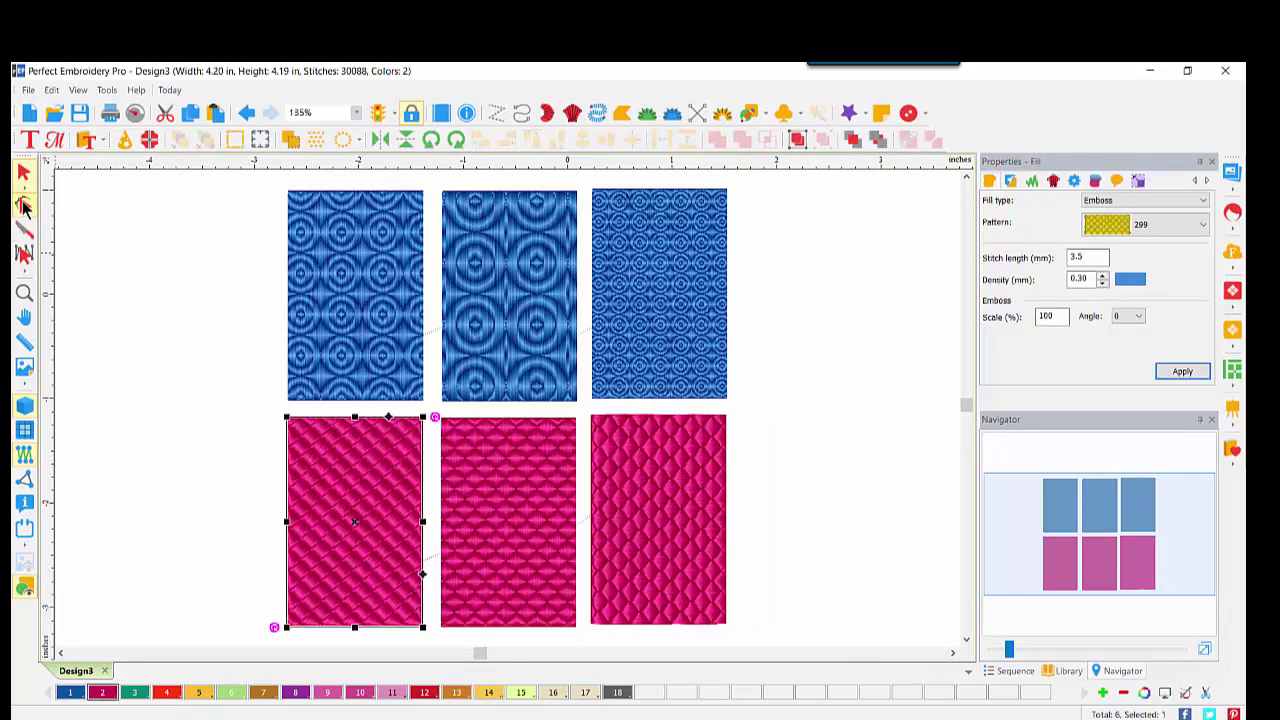
left_click(24, 205)
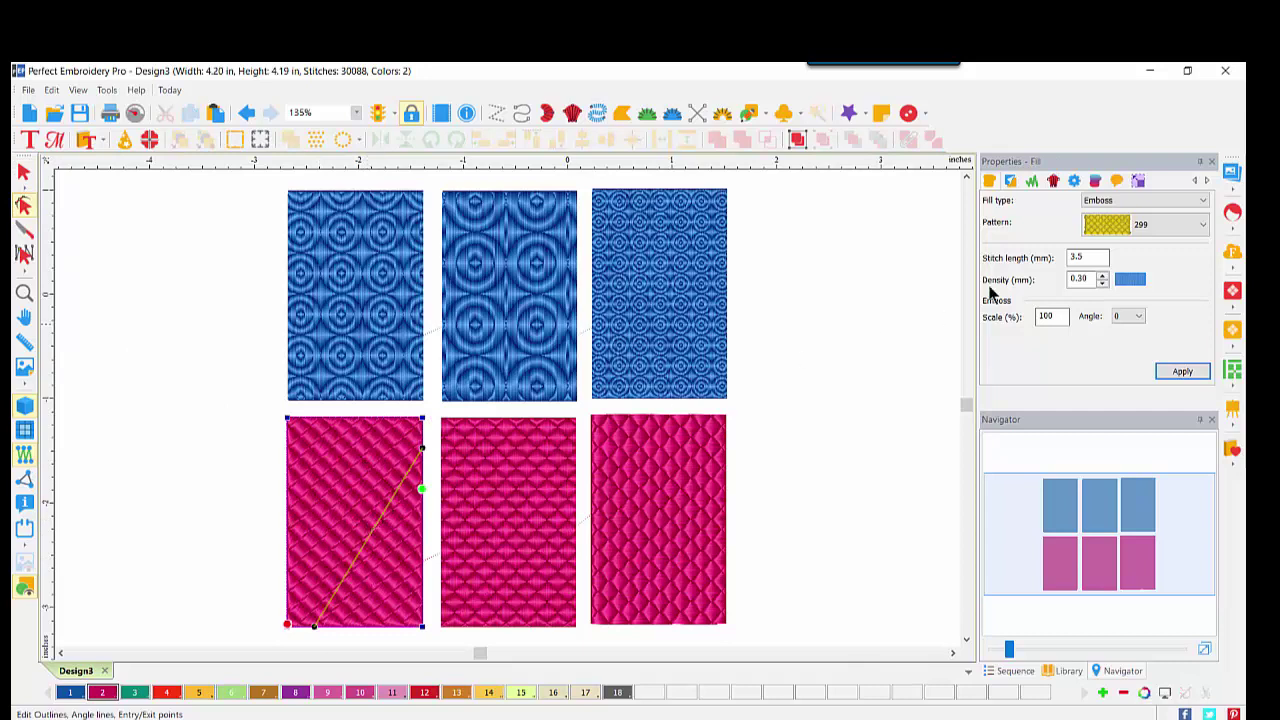
left_click(509, 476)
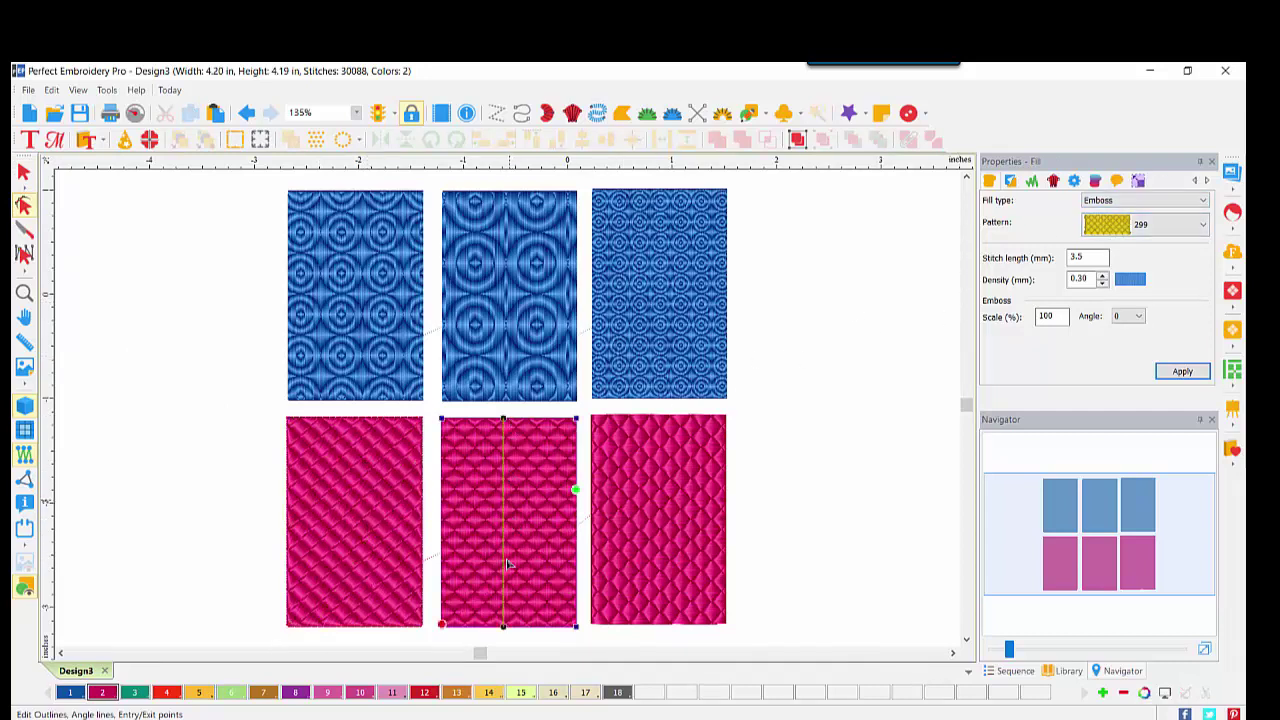
left_click(674, 532)
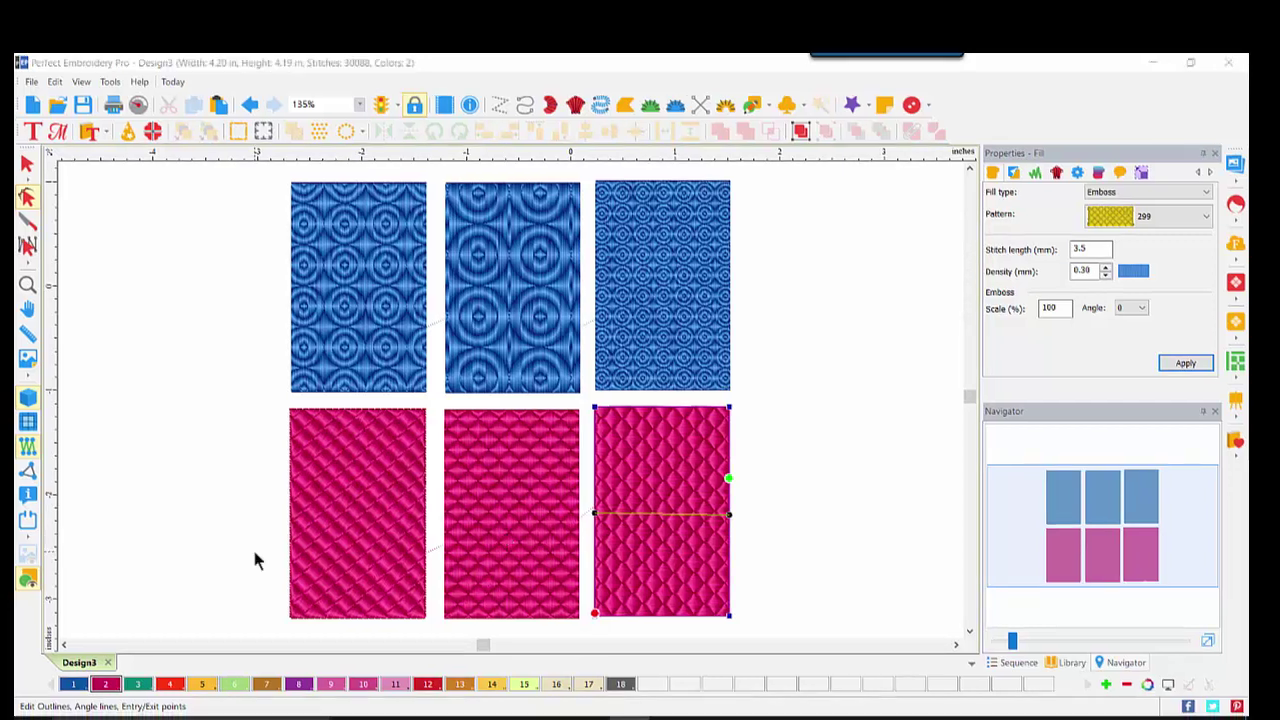
- Create a new blank design and place a text object with the letter A near the middle
left_click(30, 105)
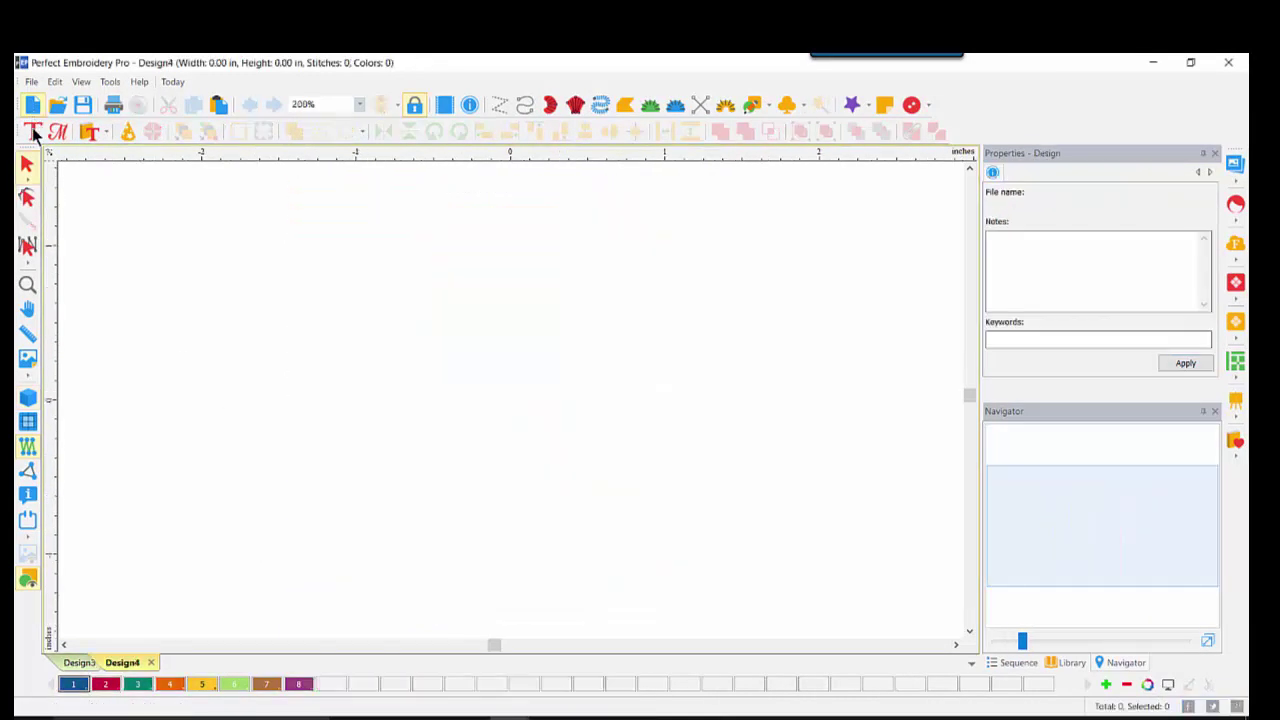
left_click(33, 133)
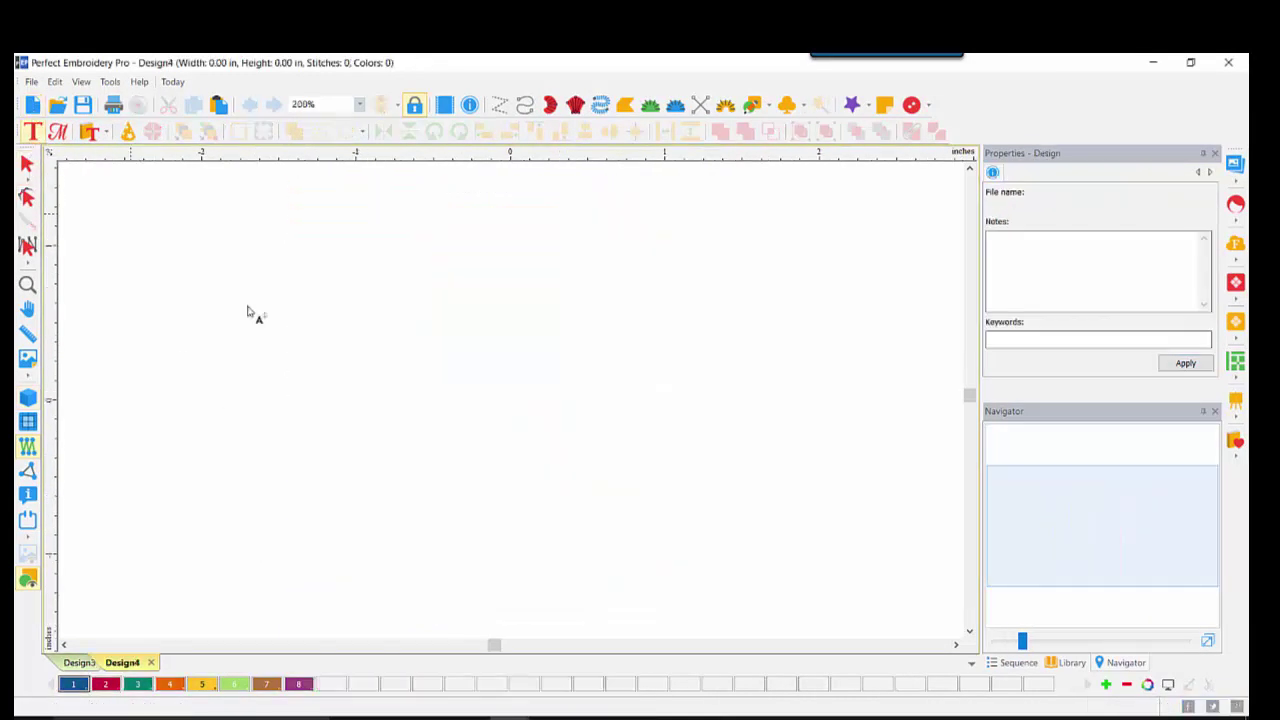
left_click(490, 452)
type("A")
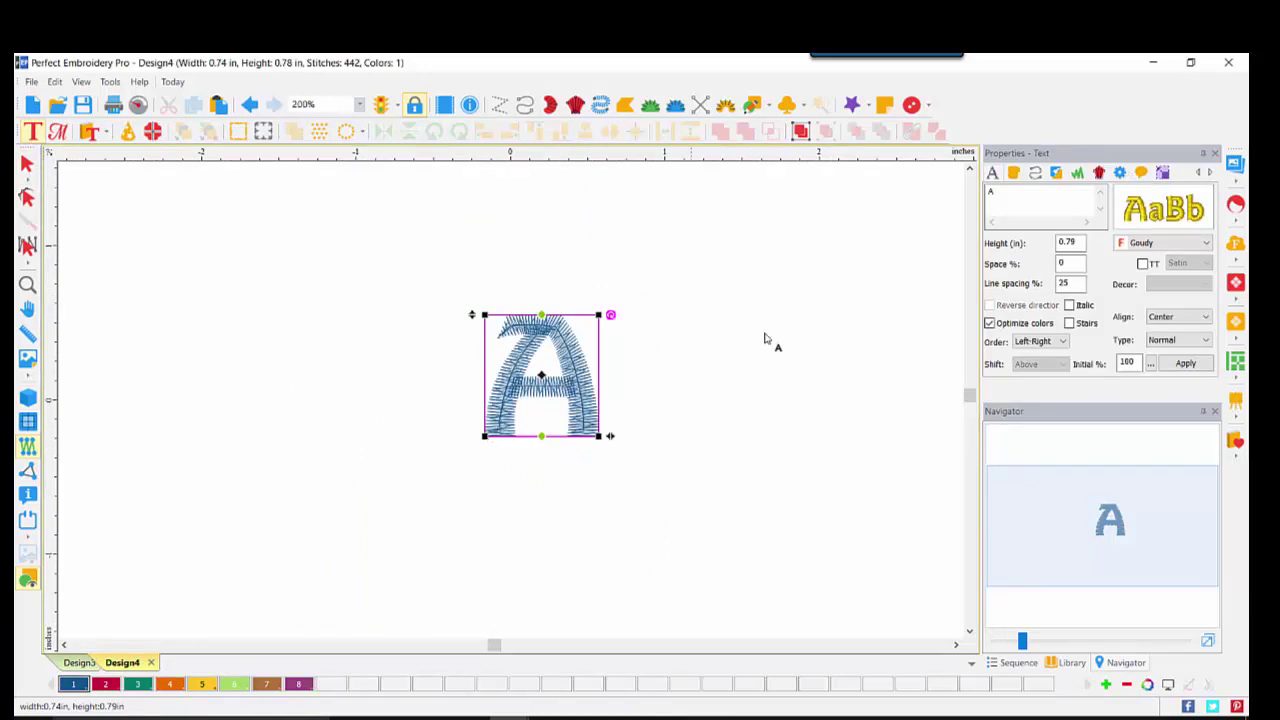
- Change the lettering text to PEACE and keep Goudy as the font chosen from the font catalog
double_click(1007, 198)
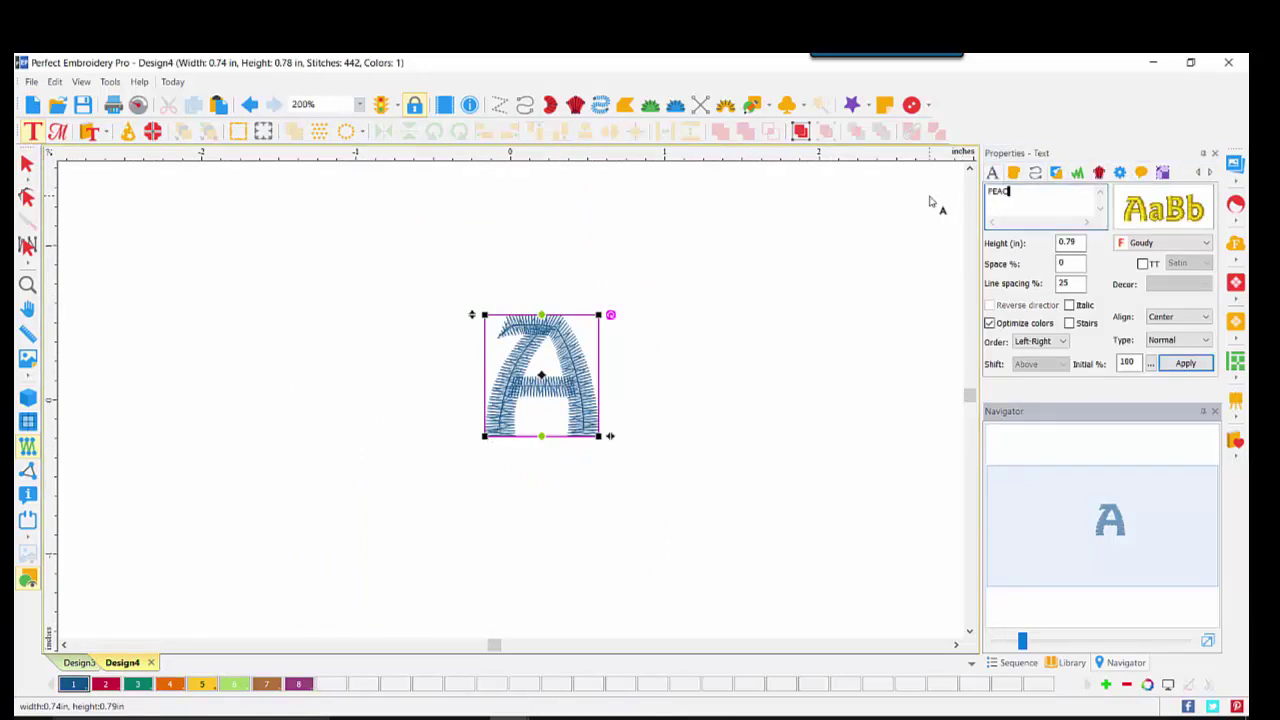
left_click(1165, 214)
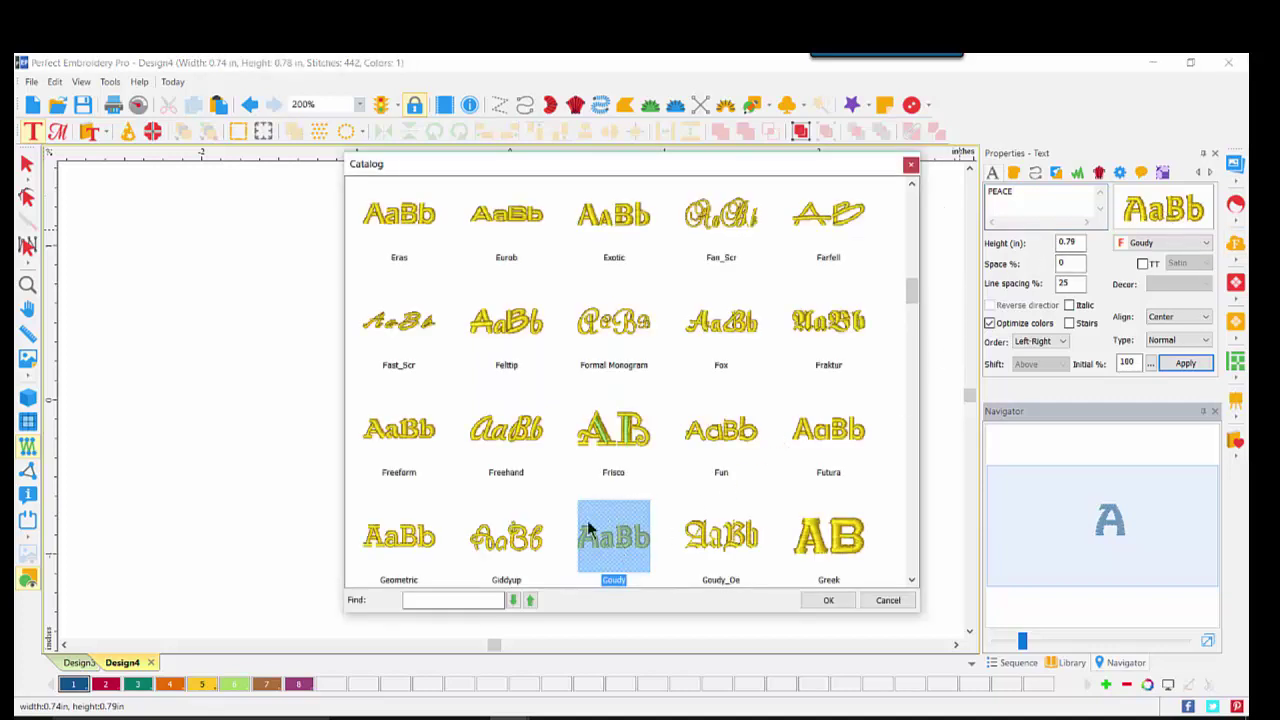
left_click(829, 600)
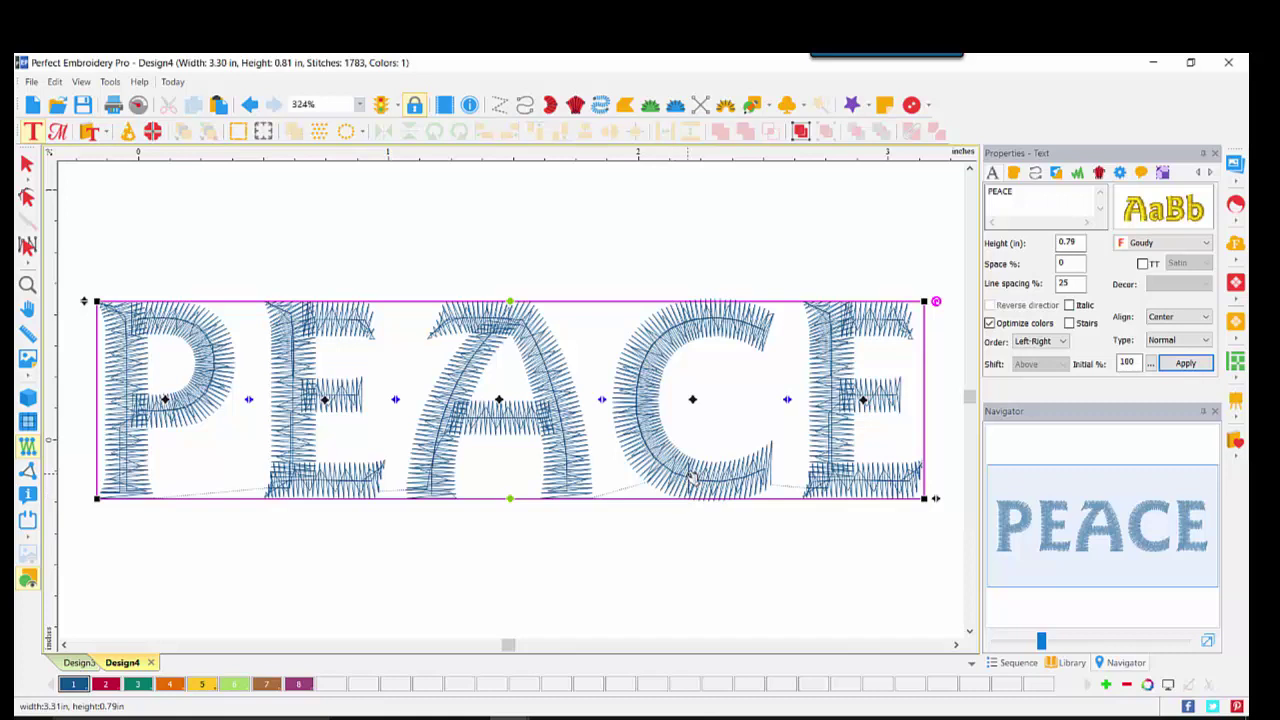
- Set the satin fill density of the PEACE lettering to 0.30 mm
left_click(1014, 174)
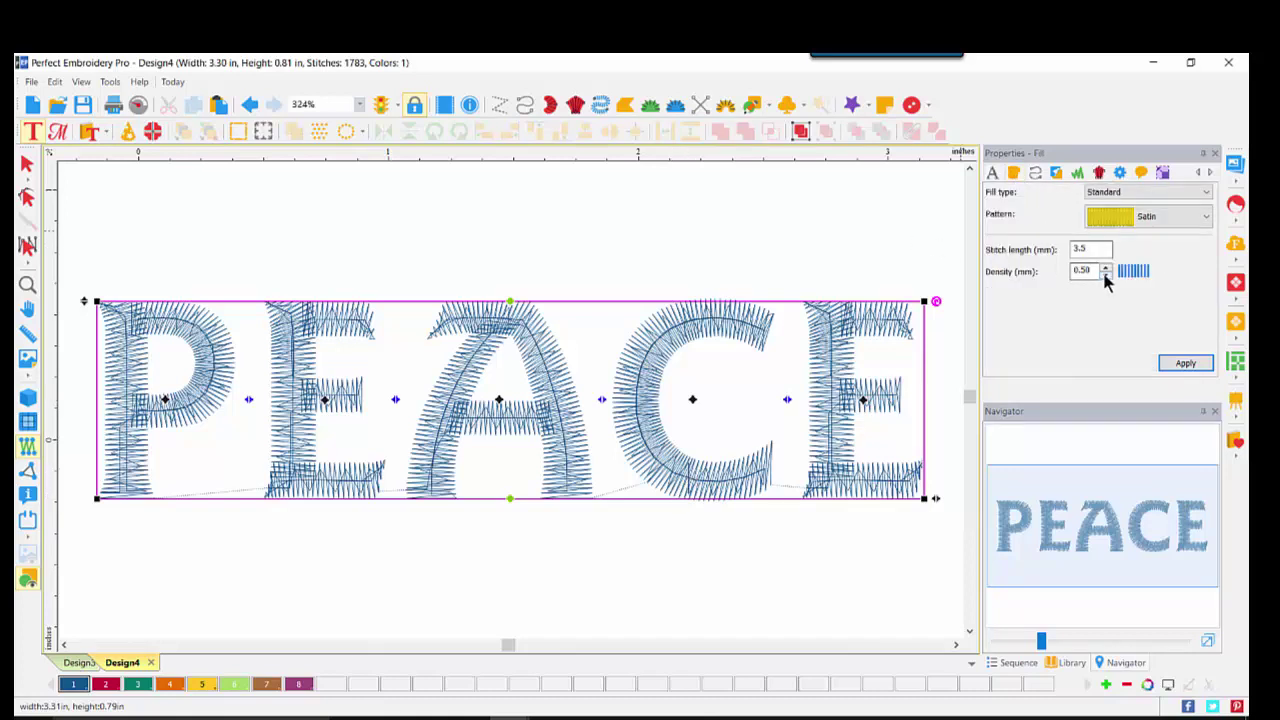
left_click(1106, 276)
left_click(1106, 276)
left_click(1175, 365)
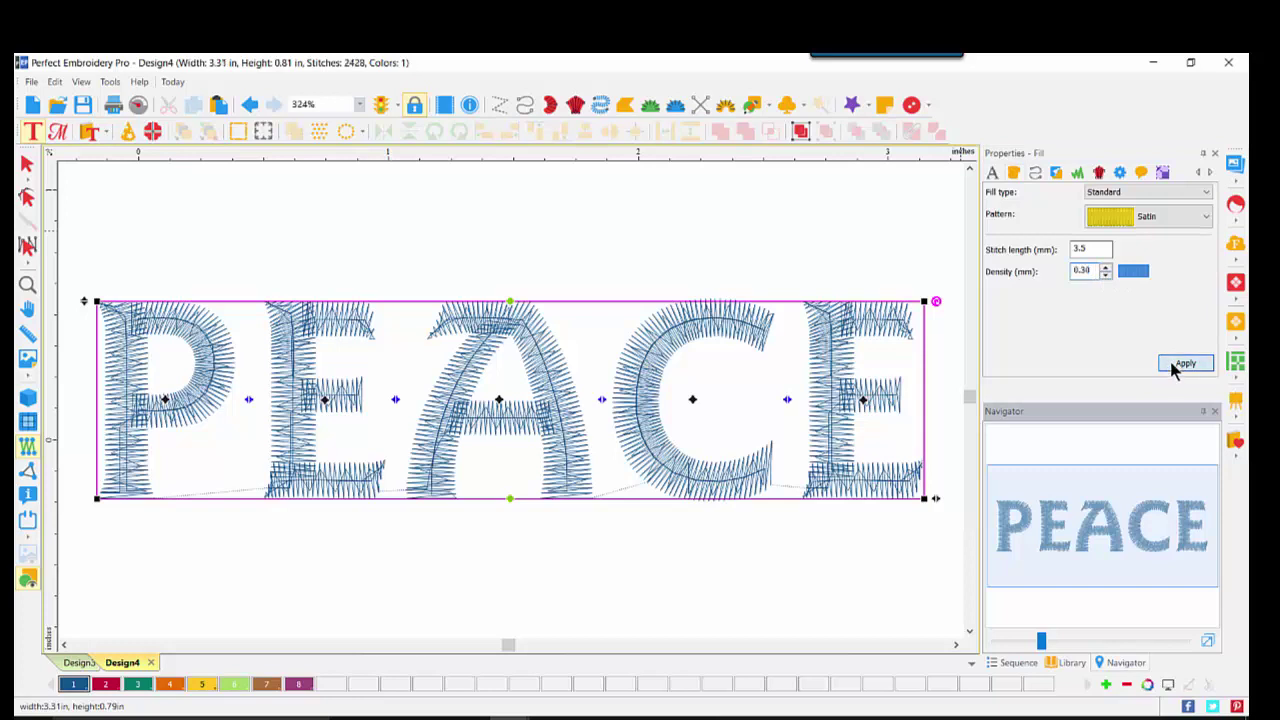
- Scale the PEACE lettering proportionally to a height of 1.4 in
left_click(1162, 172)
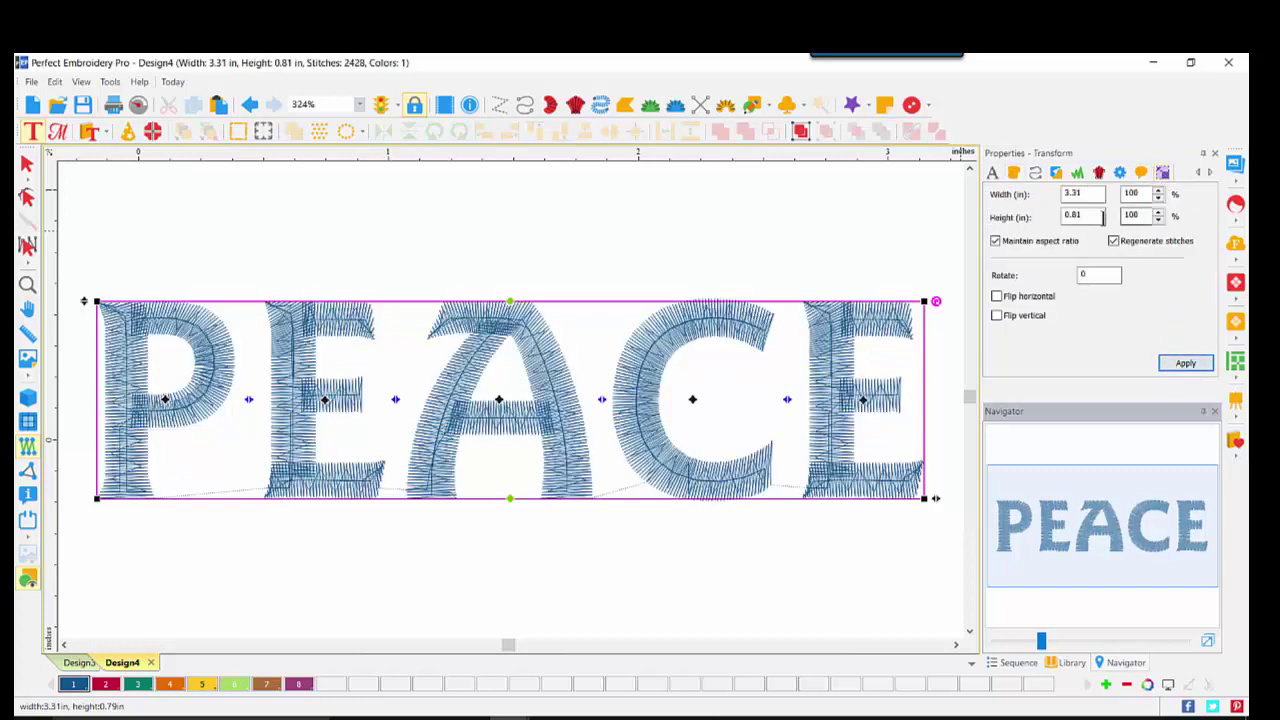
double_click(1103, 217)
type("1.4")
left_click(1184, 363)
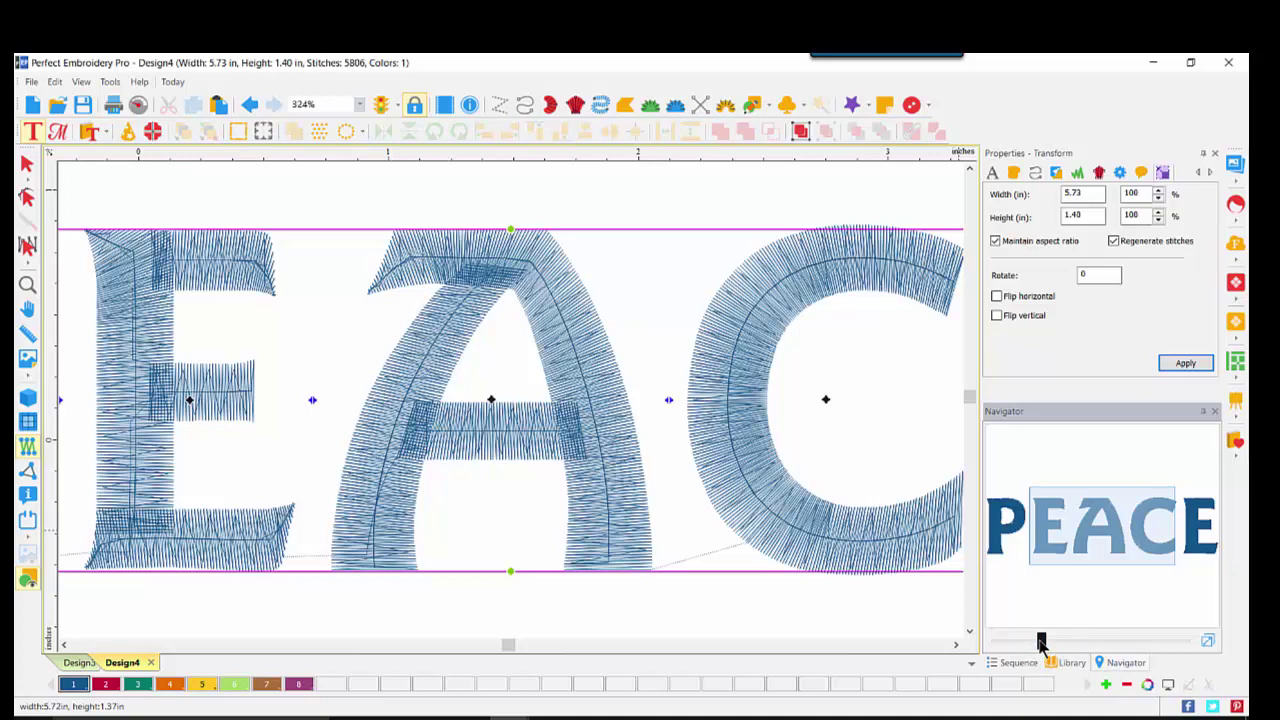
left_click(1208, 643)
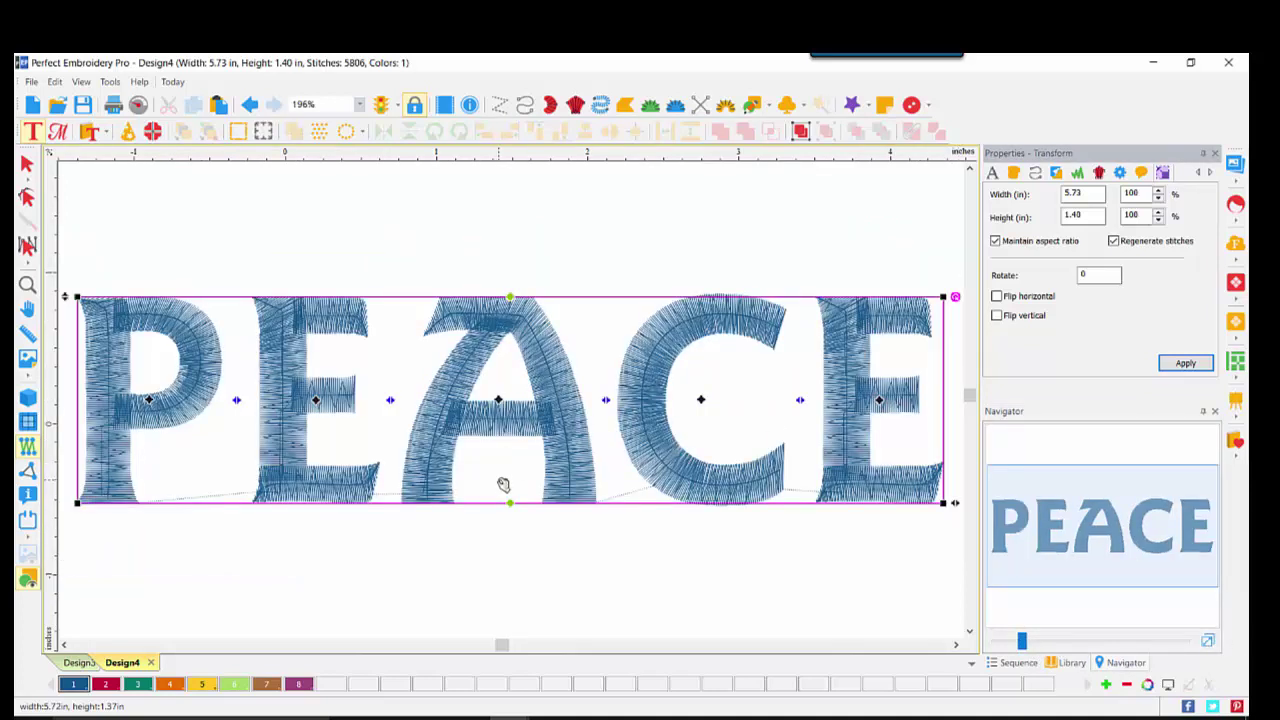
- Turn on the 3D stitch view and apply the Emboss fill type with pattern 100 to the PEACE lettering
left_click(29, 399)
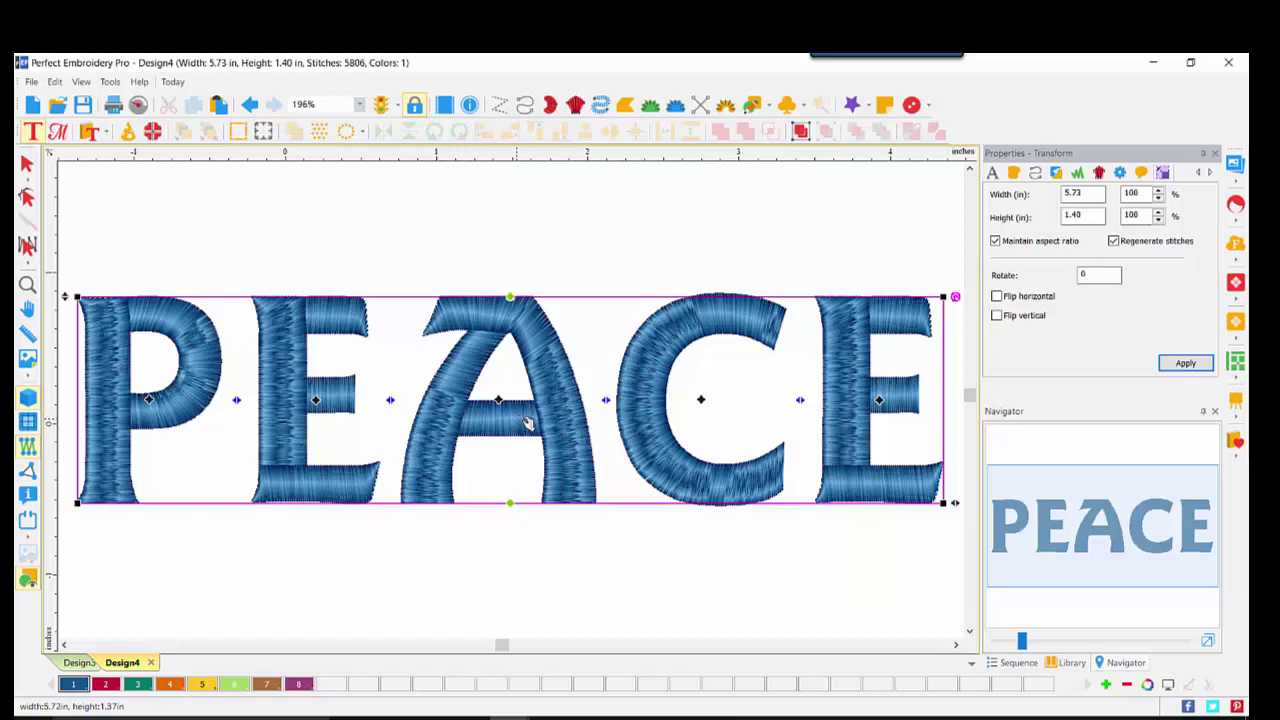
left_click(1014, 174)
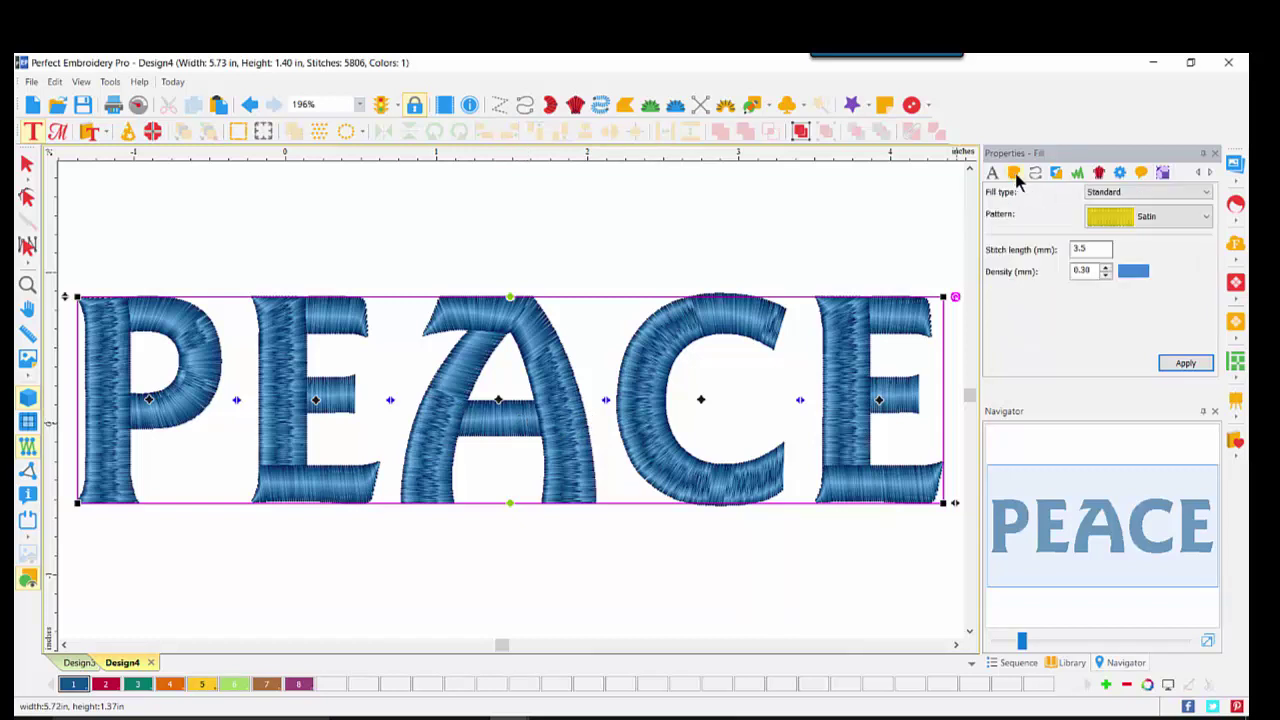
left_click(1135, 193)
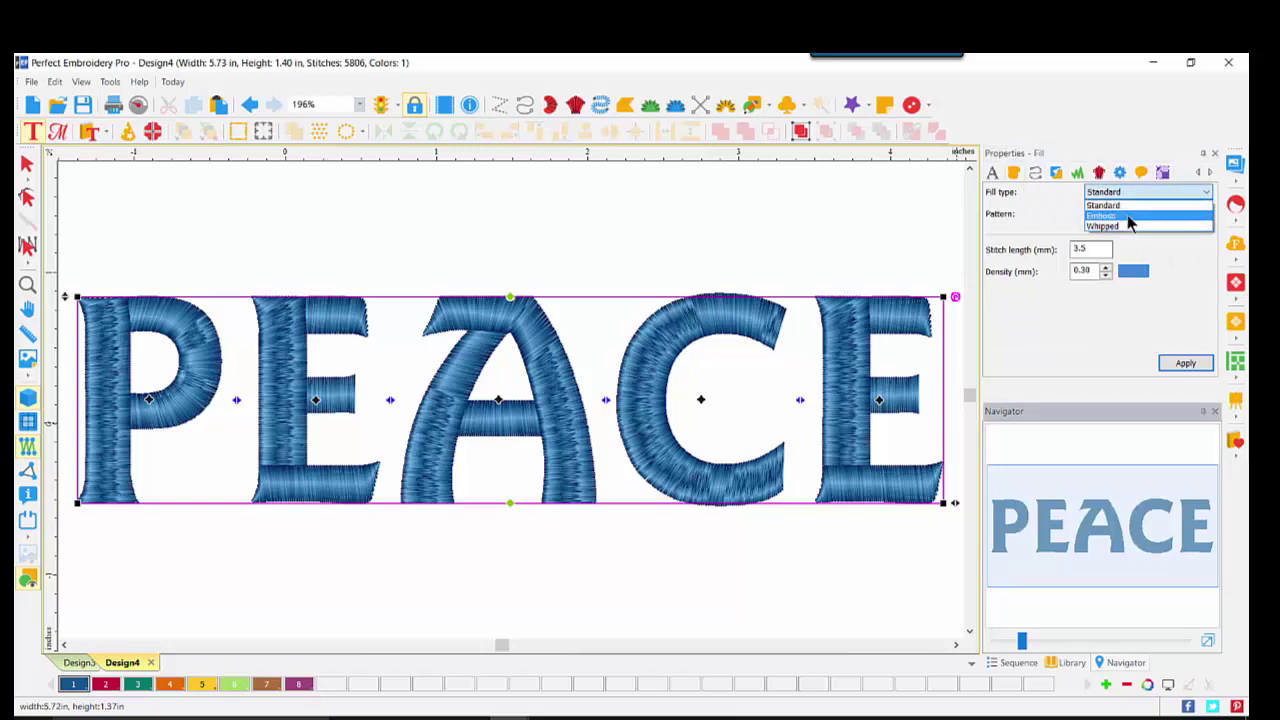
left_click(1128, 217)
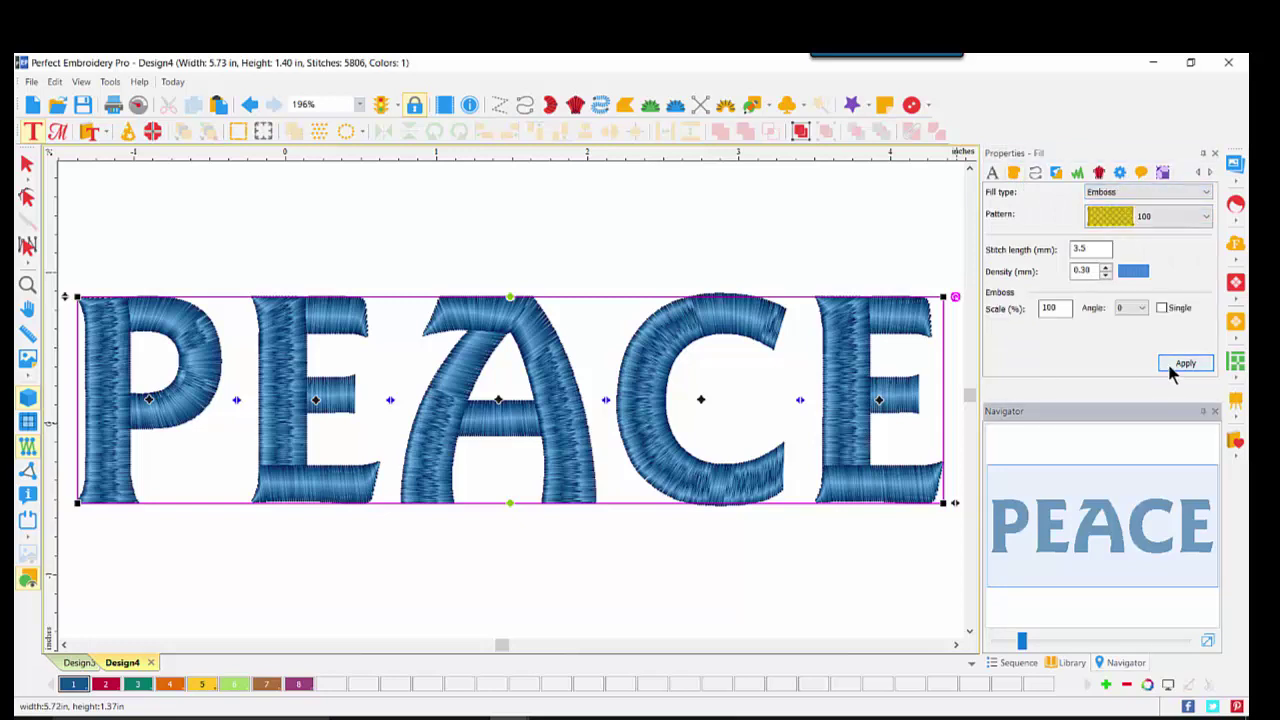
left_click(1172, 366)
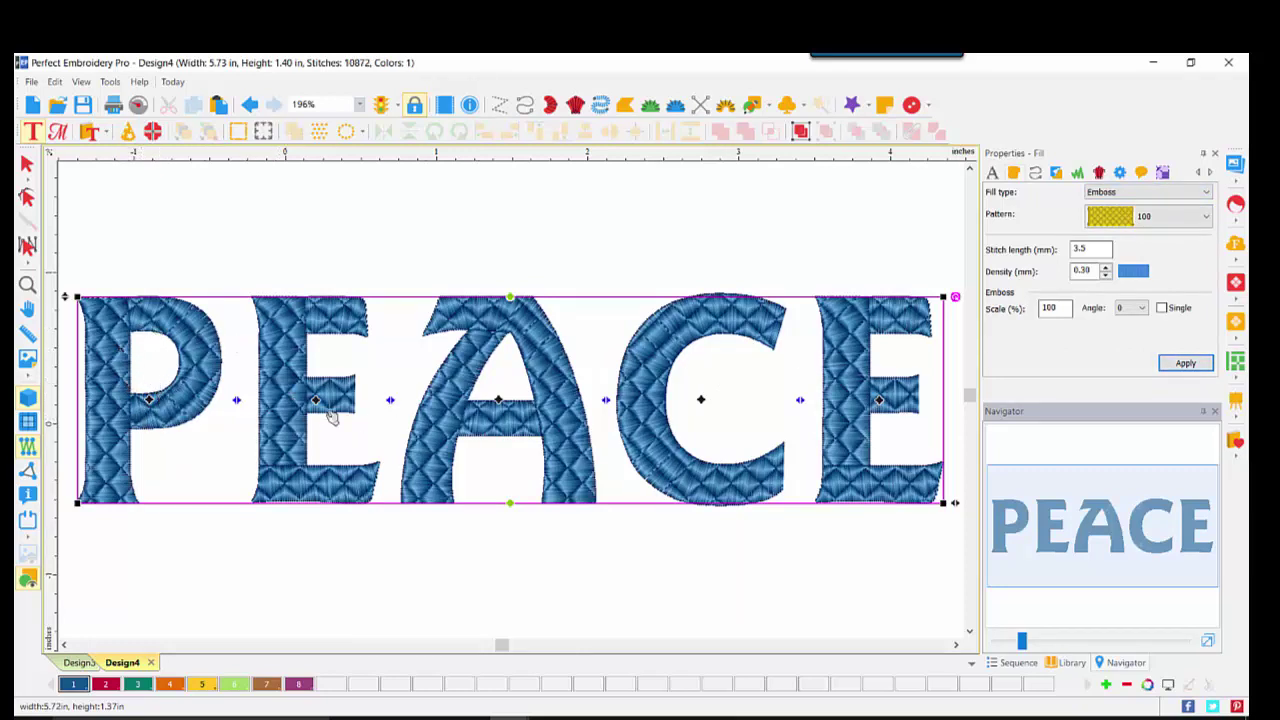
- Duplicate the blue PEACE lettering, place the copy directly below the original, and recolor the copy with palette color 2
left_click_drag(1022, 641, 1012, 648)
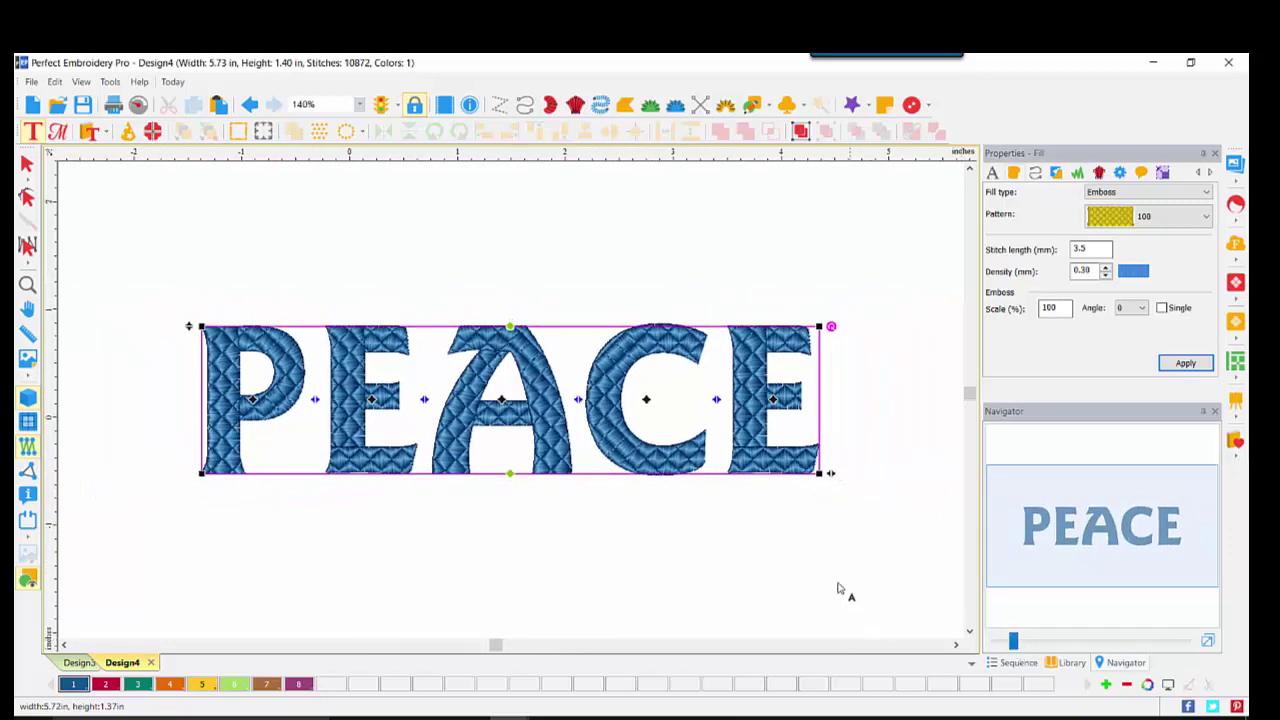
left_click(27, 164)
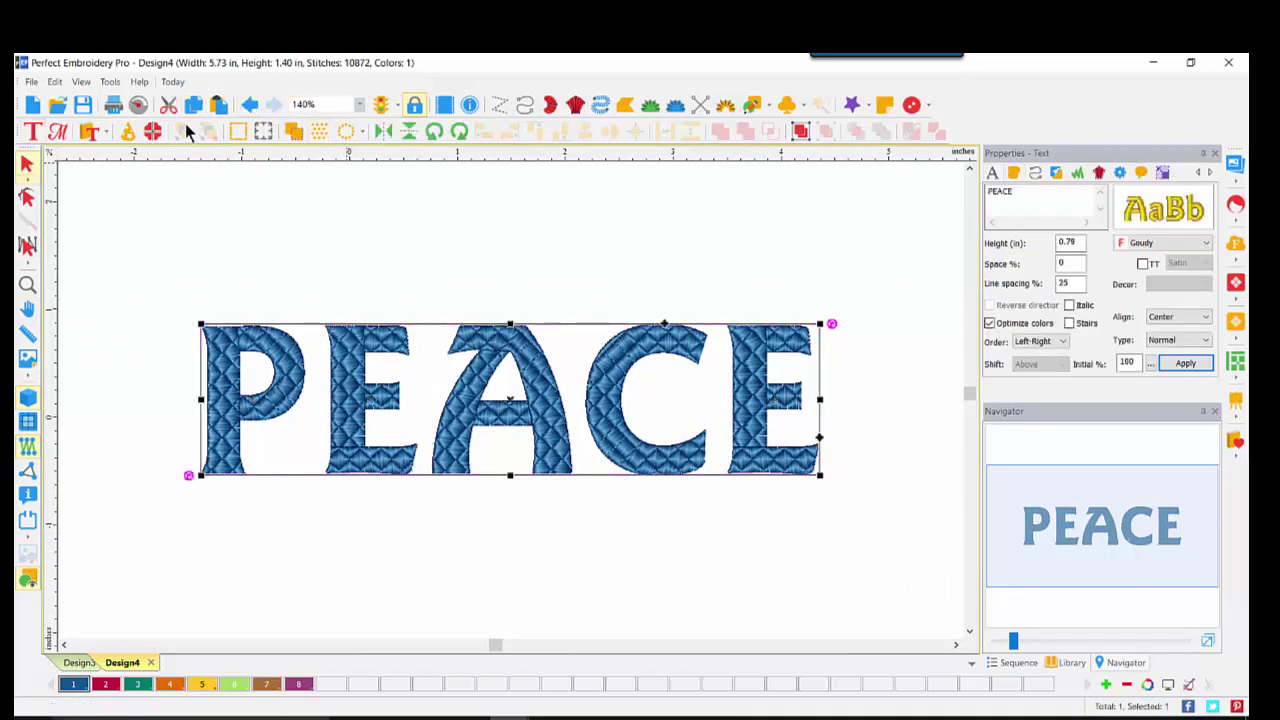
left_click(218, 104)
left_click_drag(349, 374, 354, 552)
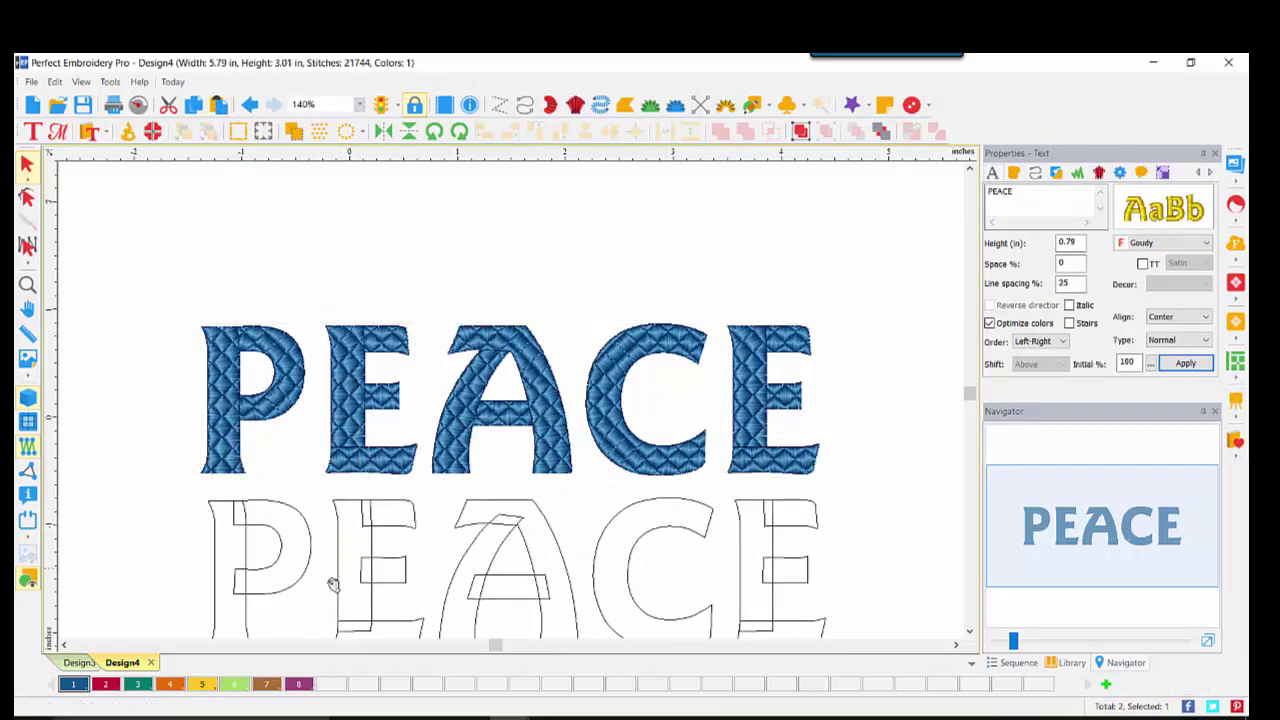
left_click(116, 683)
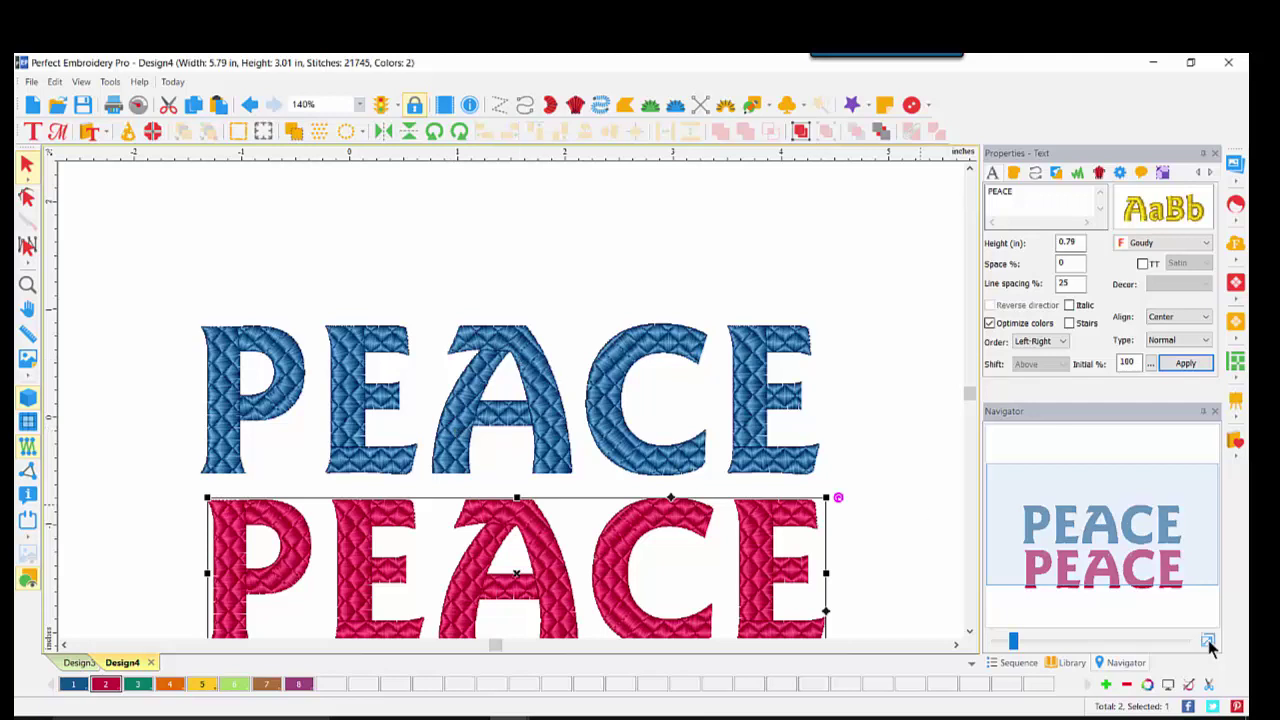
left_click_drag(1119, 550, 1117, 569)
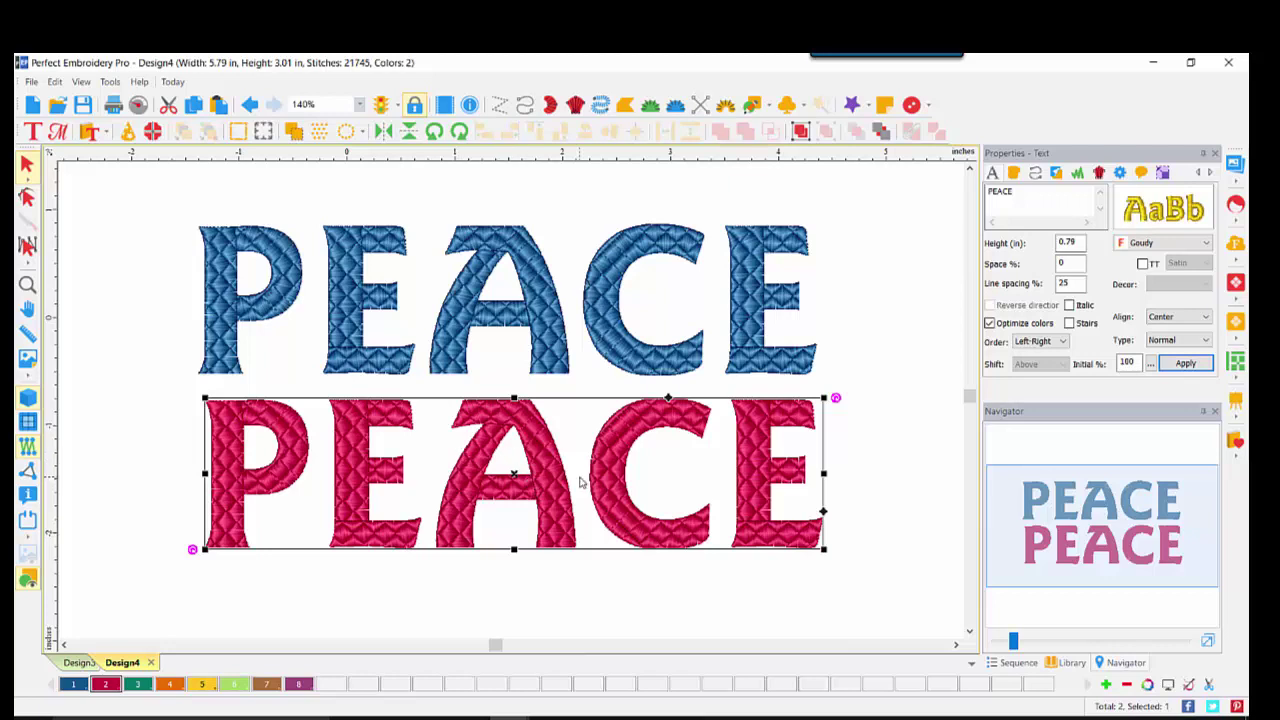
- Enable the Single emboss option for the lower red PEACE lettering and apply it
left_click(1014, 176)
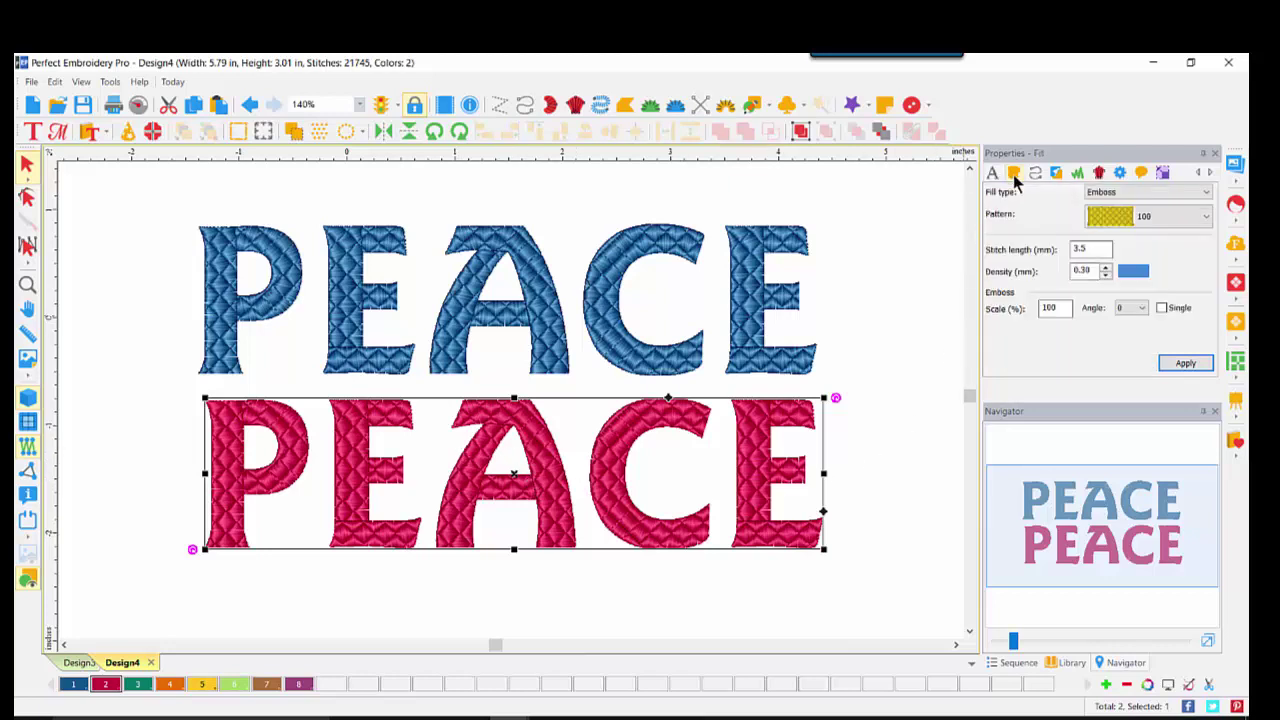
left_click(1161, 309)
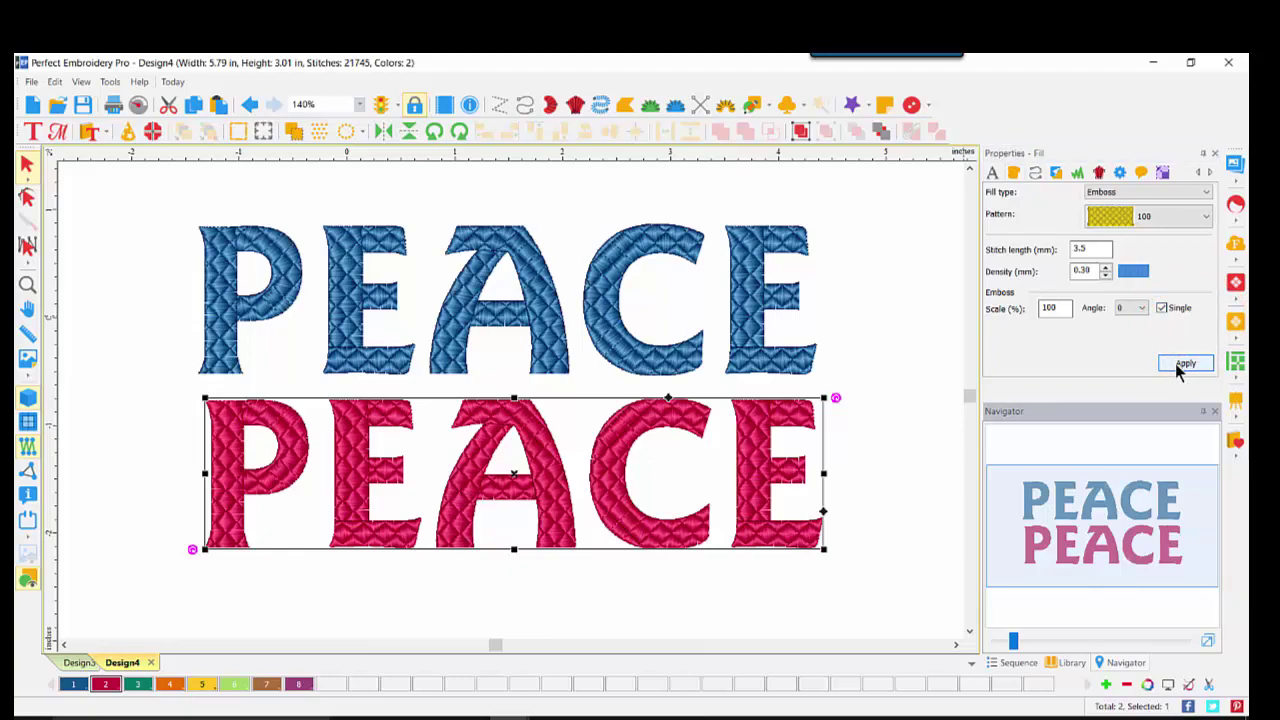
left_click(1177, 366)
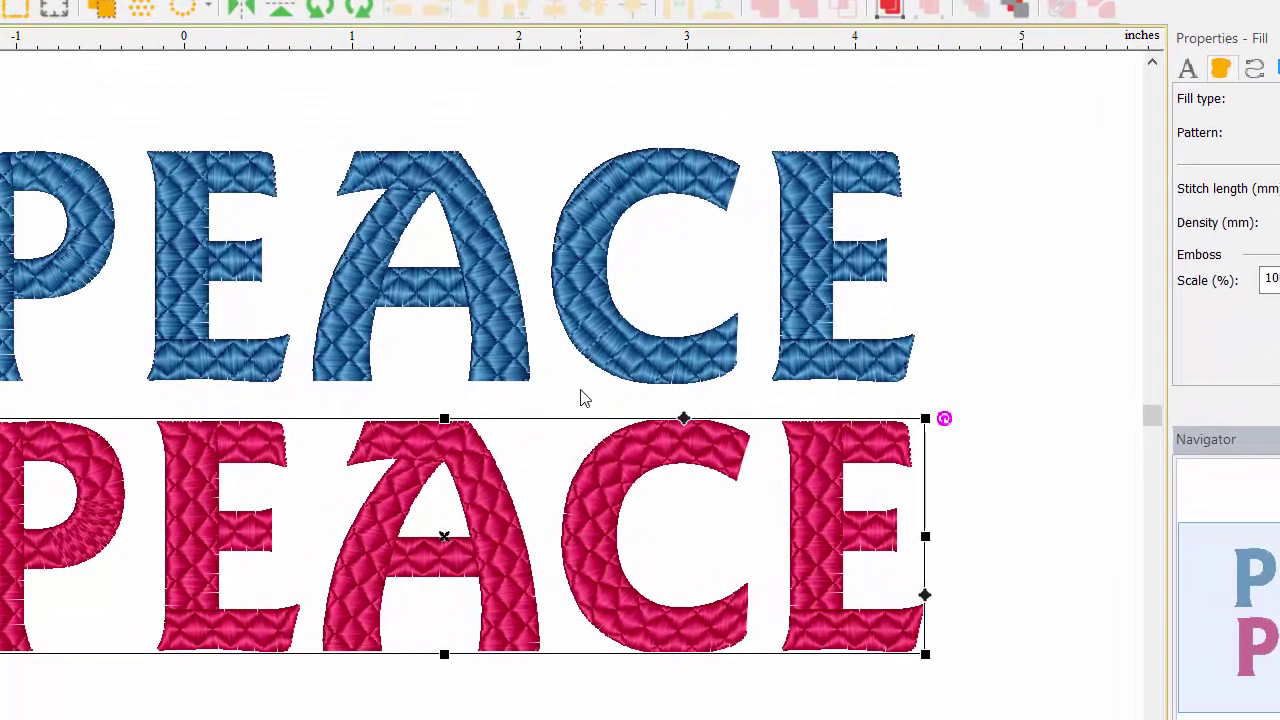
- Compare the emboss pattern layout of the upper blue PEACE with the lower red PEACE
left_click(358, 322)
left_click(1222, 66)
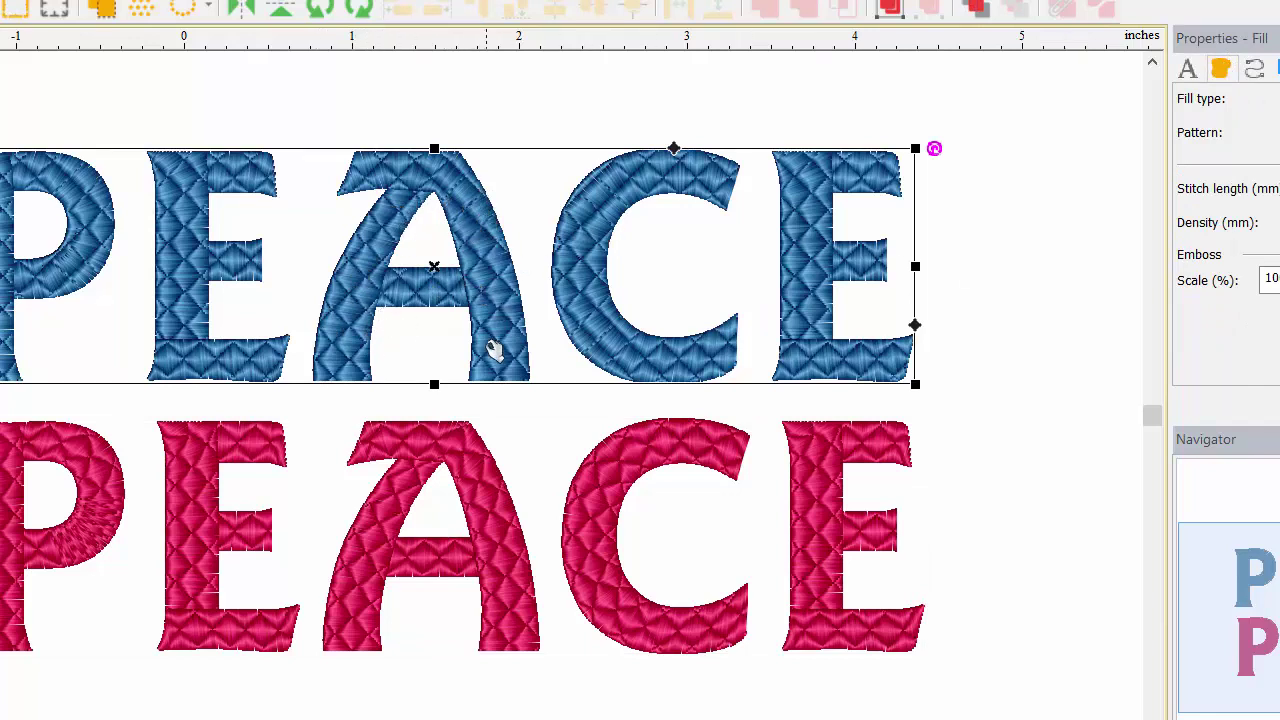
left_click(400, 533)
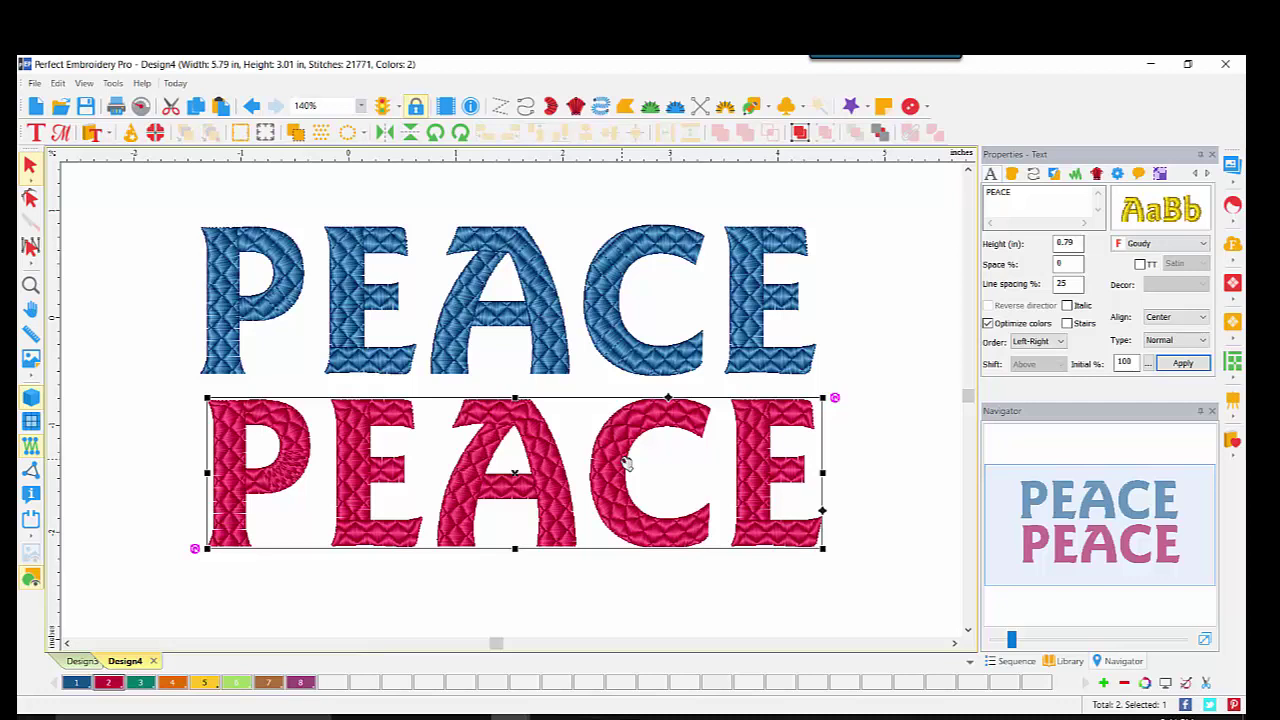
- Create a new blank design, and view the sample picture of stitched emboss textures in the image viewer before returning to it
left_click(35, 105)
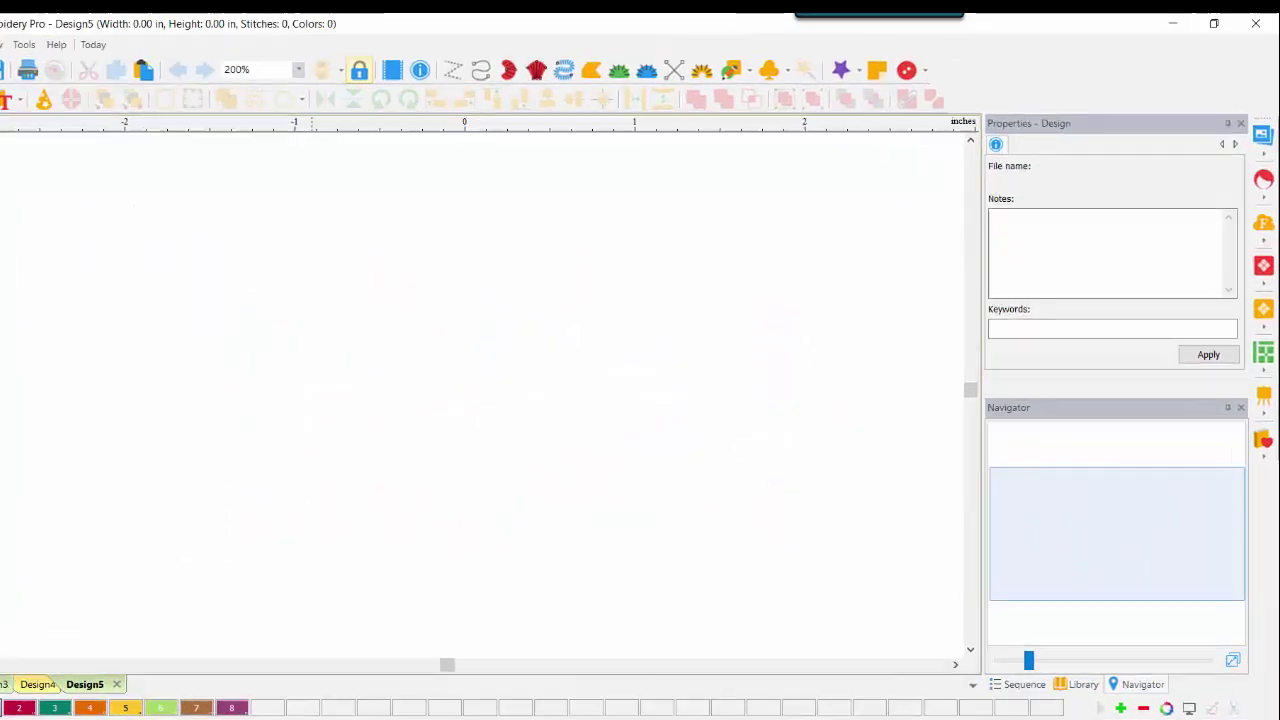
left_click(449, 686)
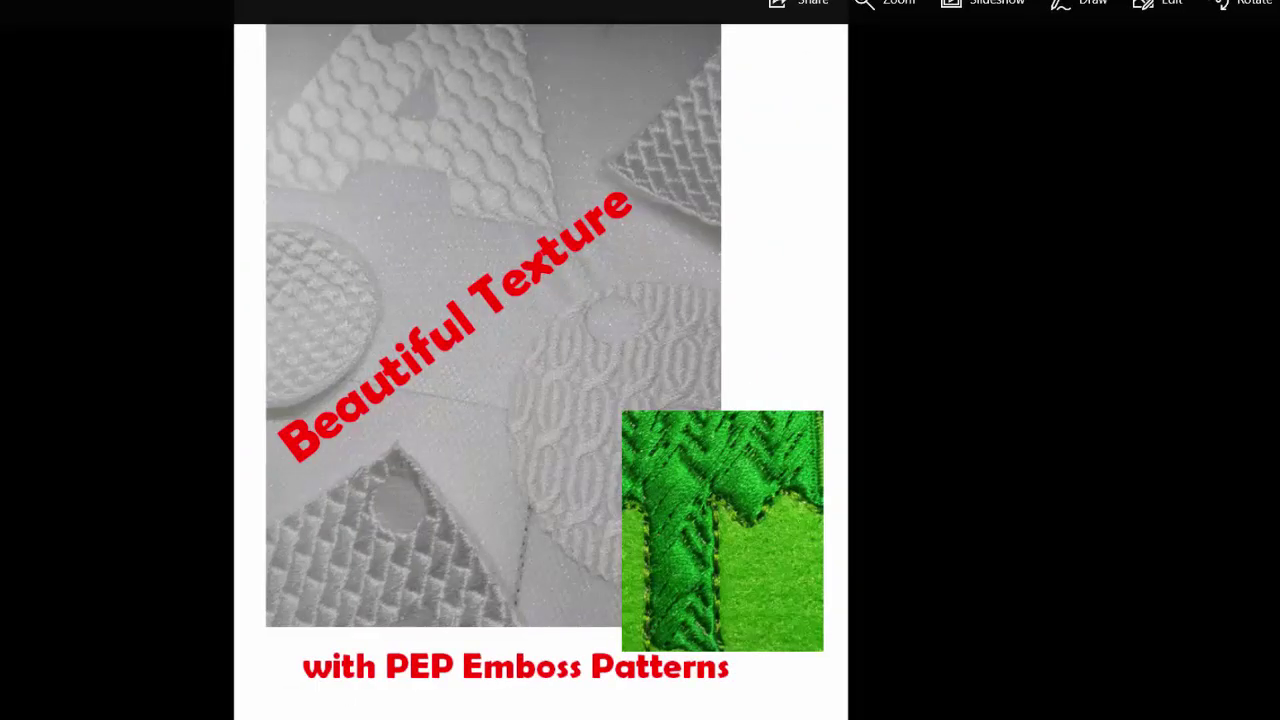
scroll(616, 458, "down", 1)
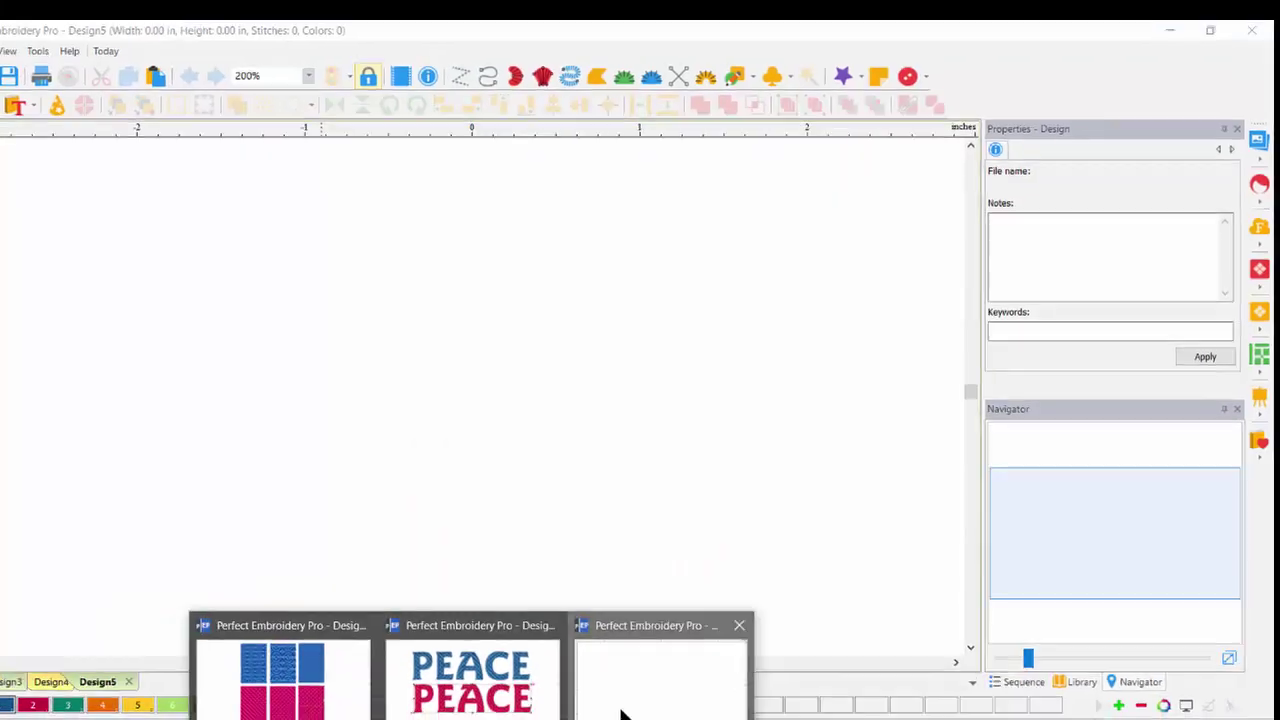
left_click(620, 677)
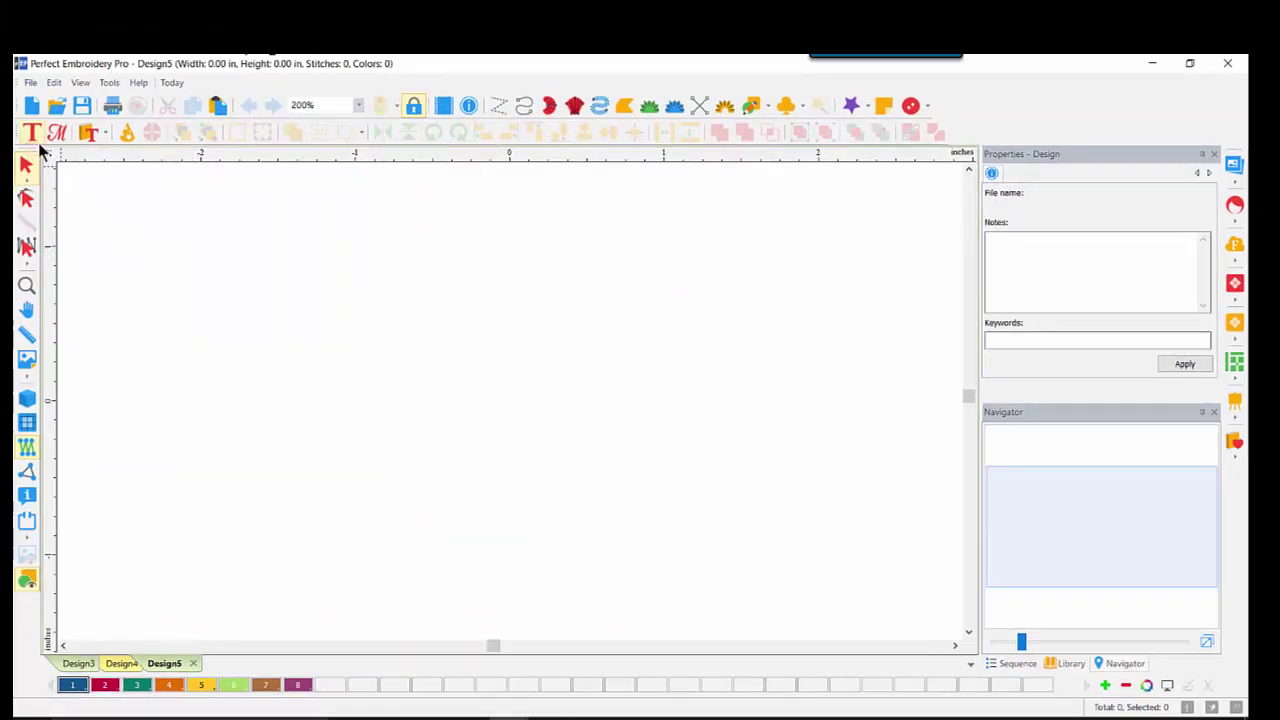
- Start importing text as artwork into the blank design, with F as the text
left_click(31, 84)
left_click(60, 193)
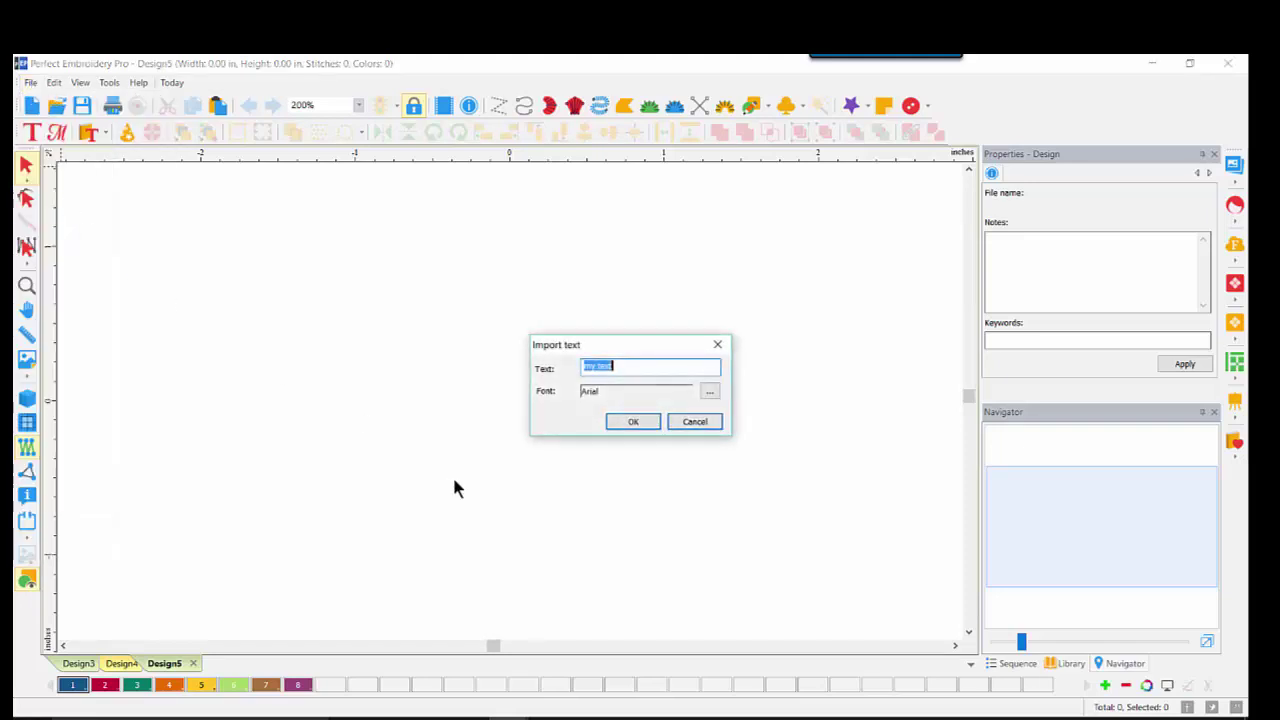
type("F")
- Set the font of the text being imported to Cooper in the Black style at size 28
left_click(709, 393)
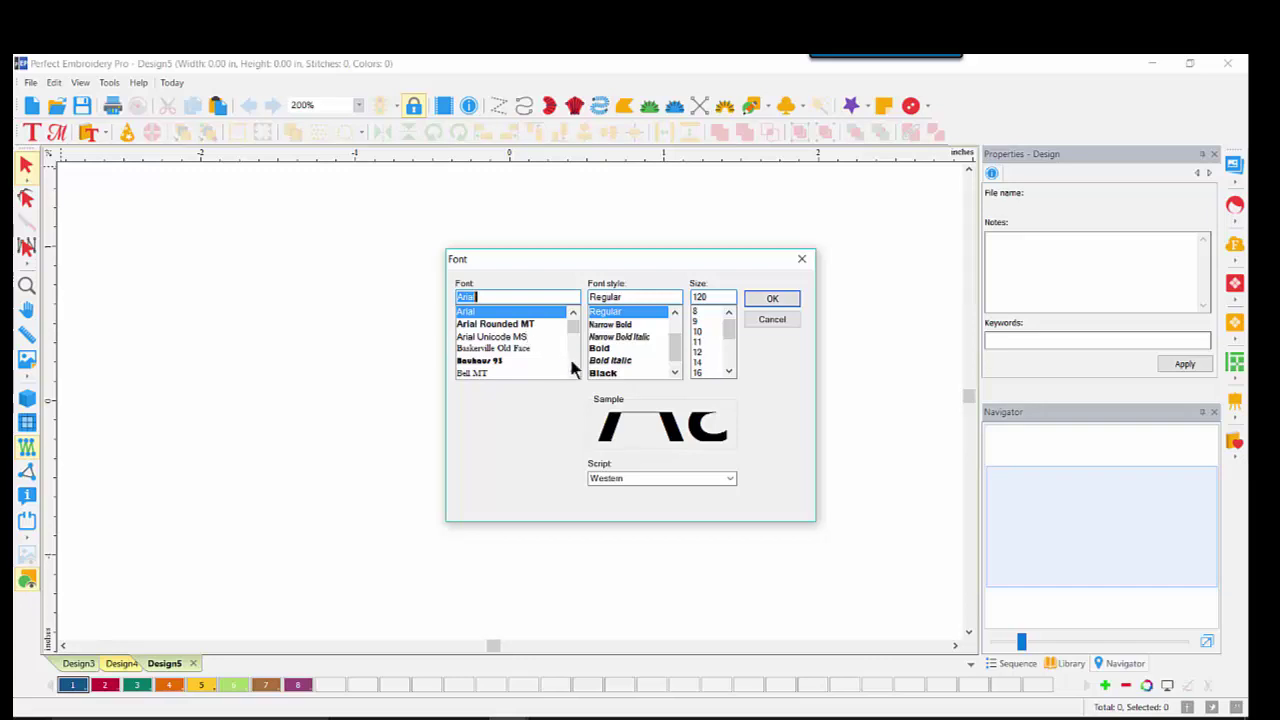
scroll(572, 360, "down", 4)
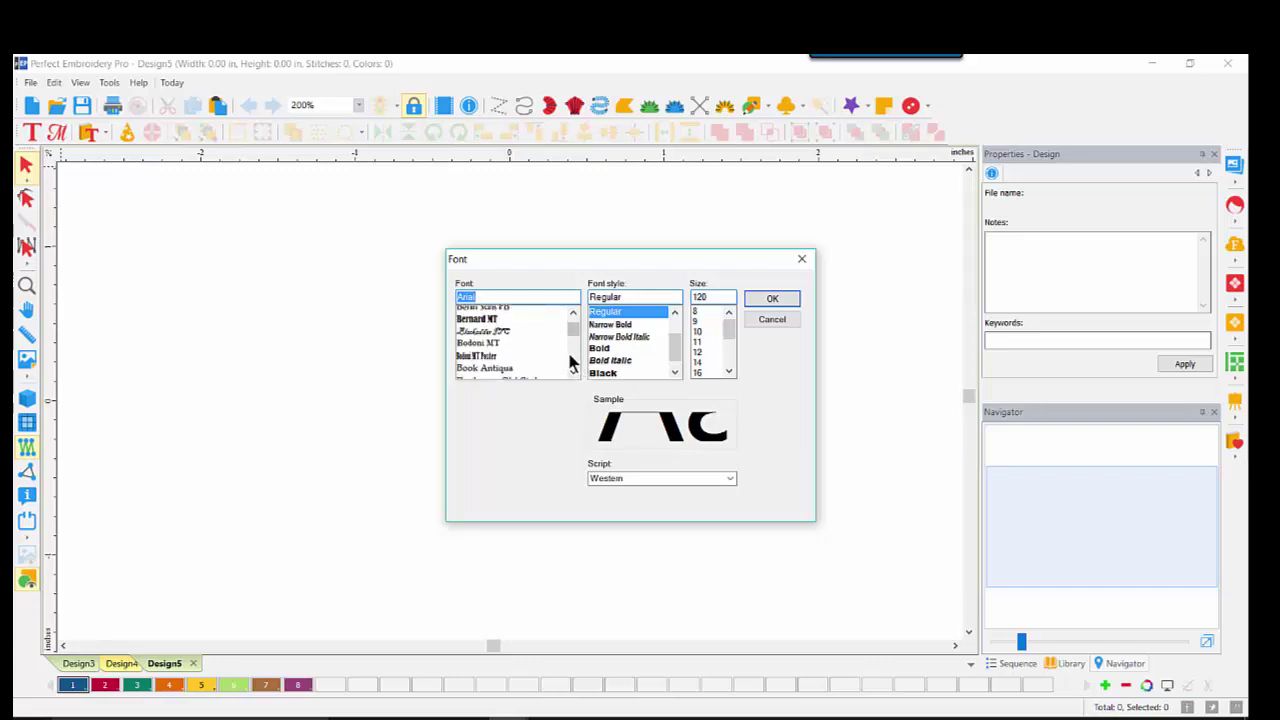
scroll(578, 358, "down", 4)
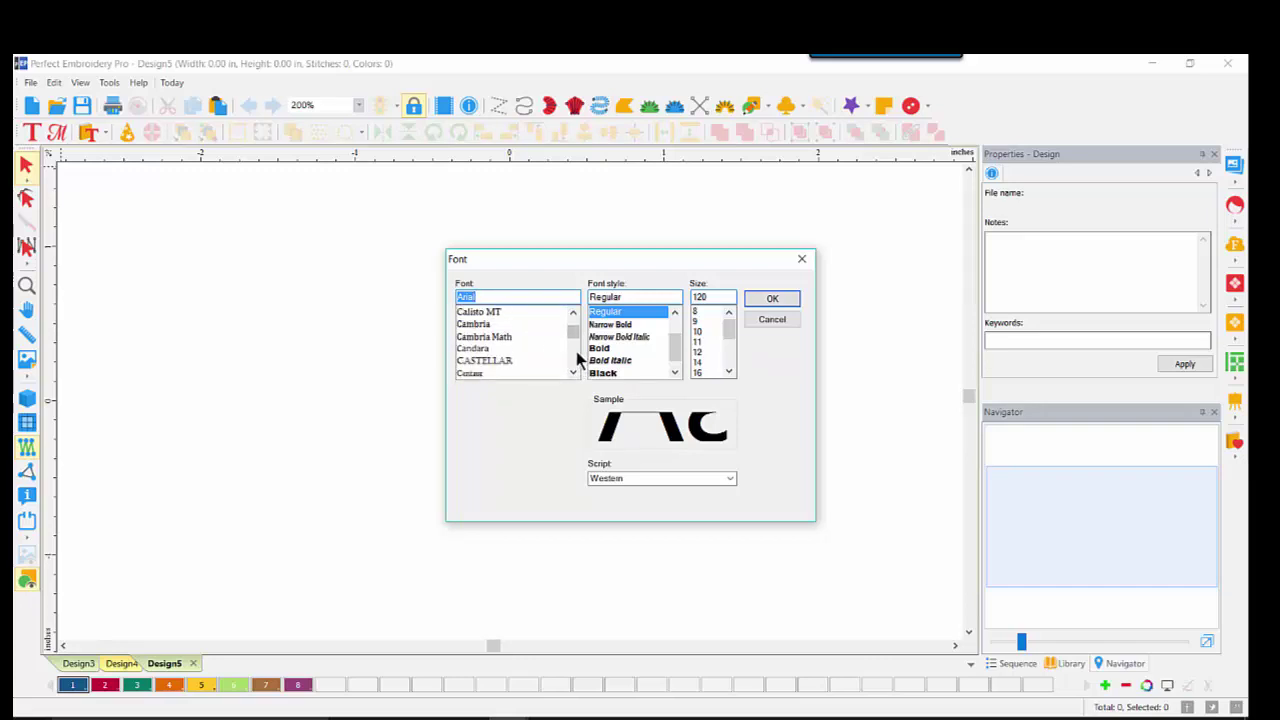
scroll(572, 358, "down", 2)
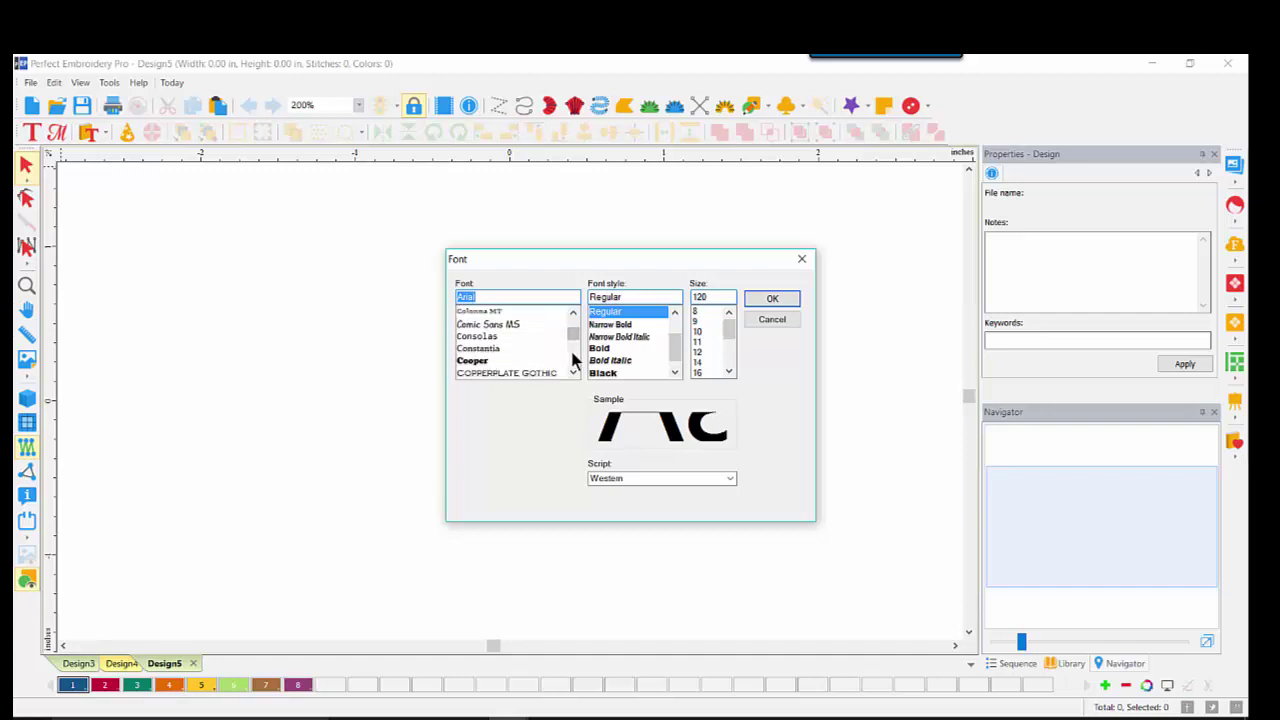
left_click(480, 363)
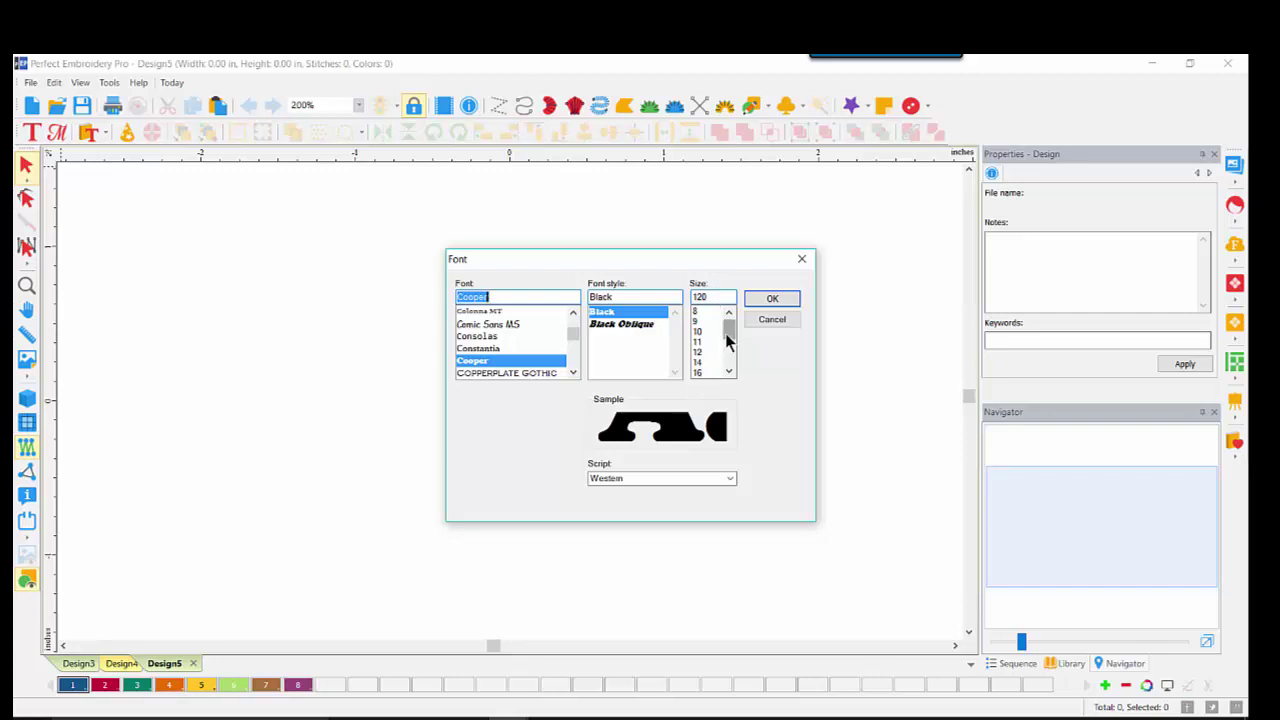
left_click_drag(726, 335, 725, 355)
left_click(699, 364)
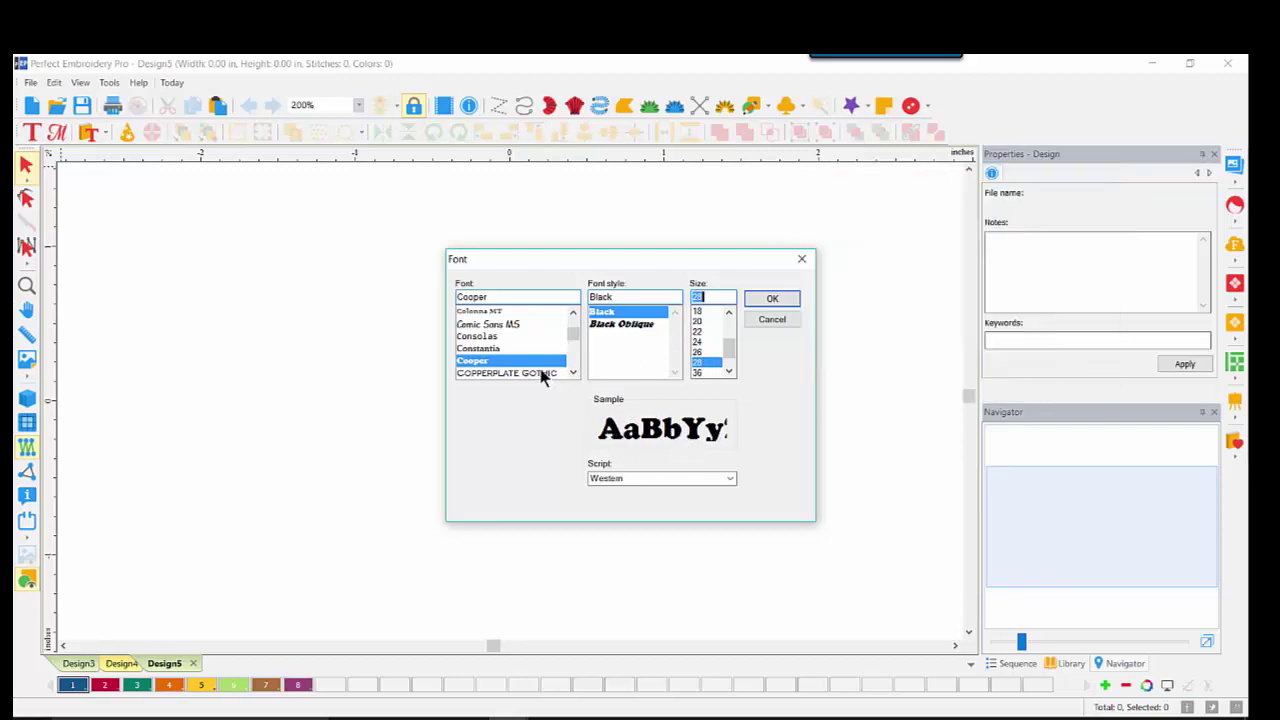
- Change the font to Gill Sans Ultra Bold, keep size 28, and import PEACE as artwork
left_click(574, 360)
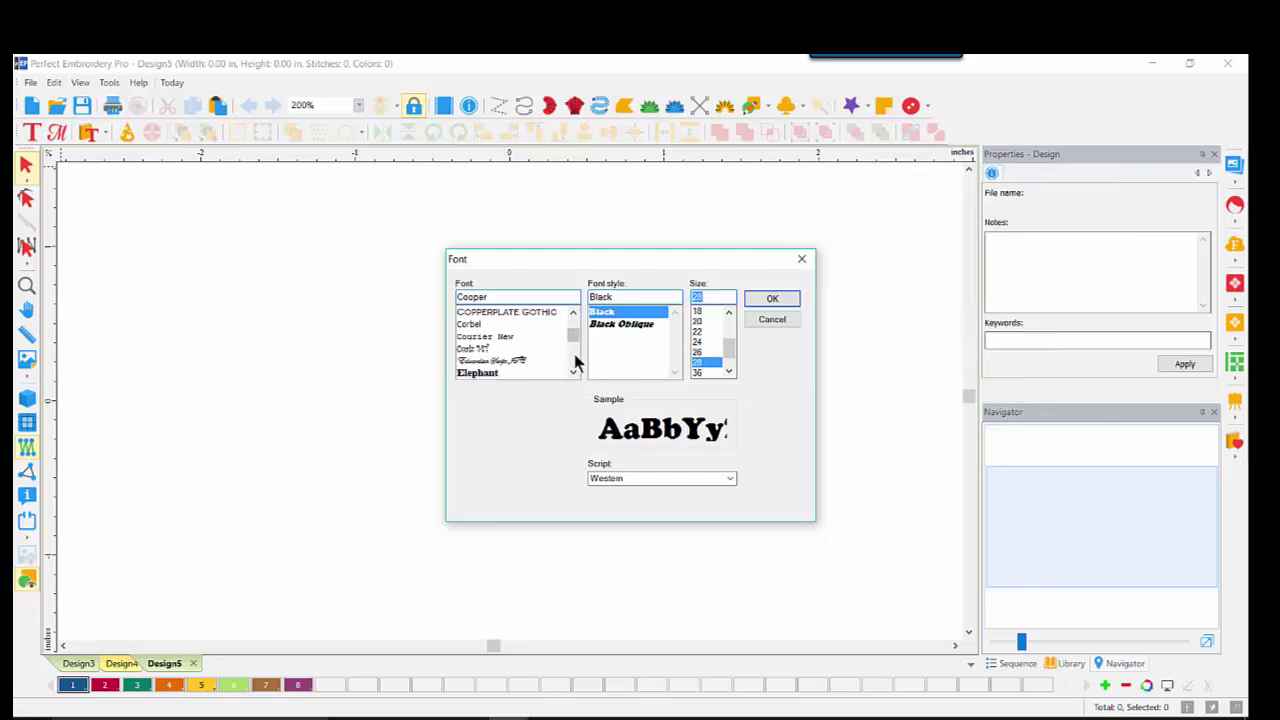
left_click(575, 362)
left_click(574, 360)
left_click(574, 360)
left_click(574, 360)
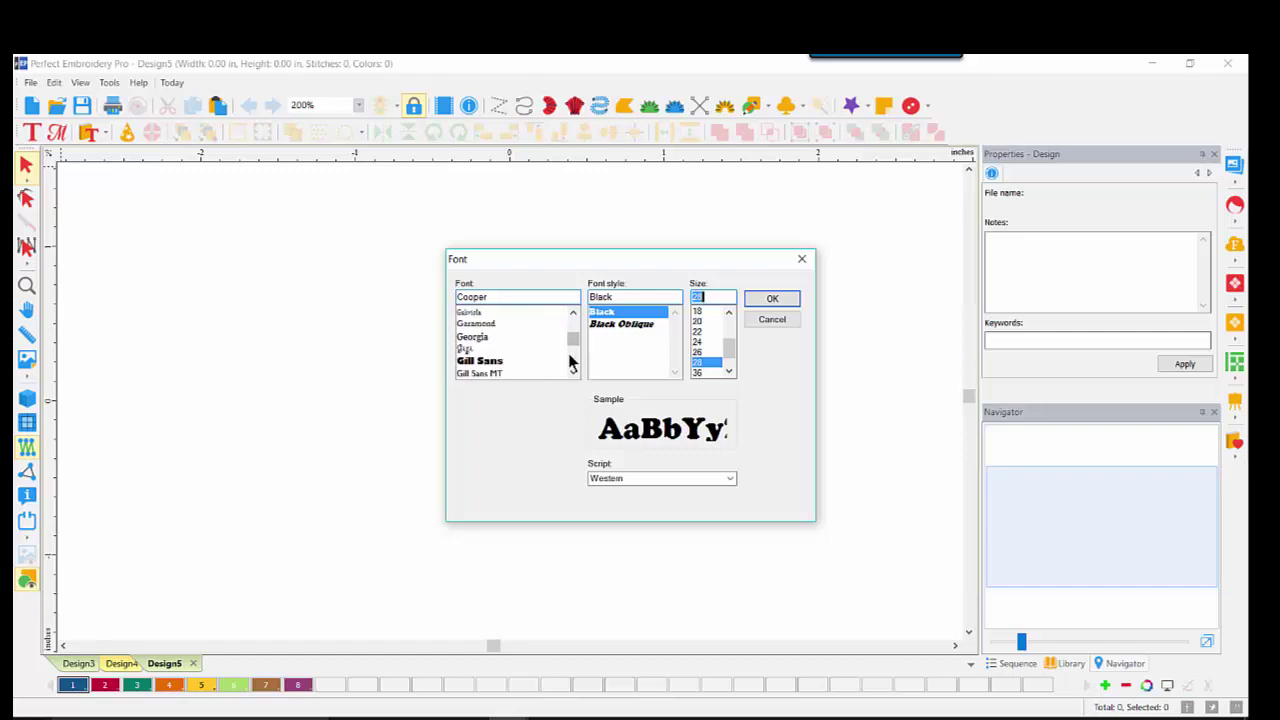
left_click(499, 361)
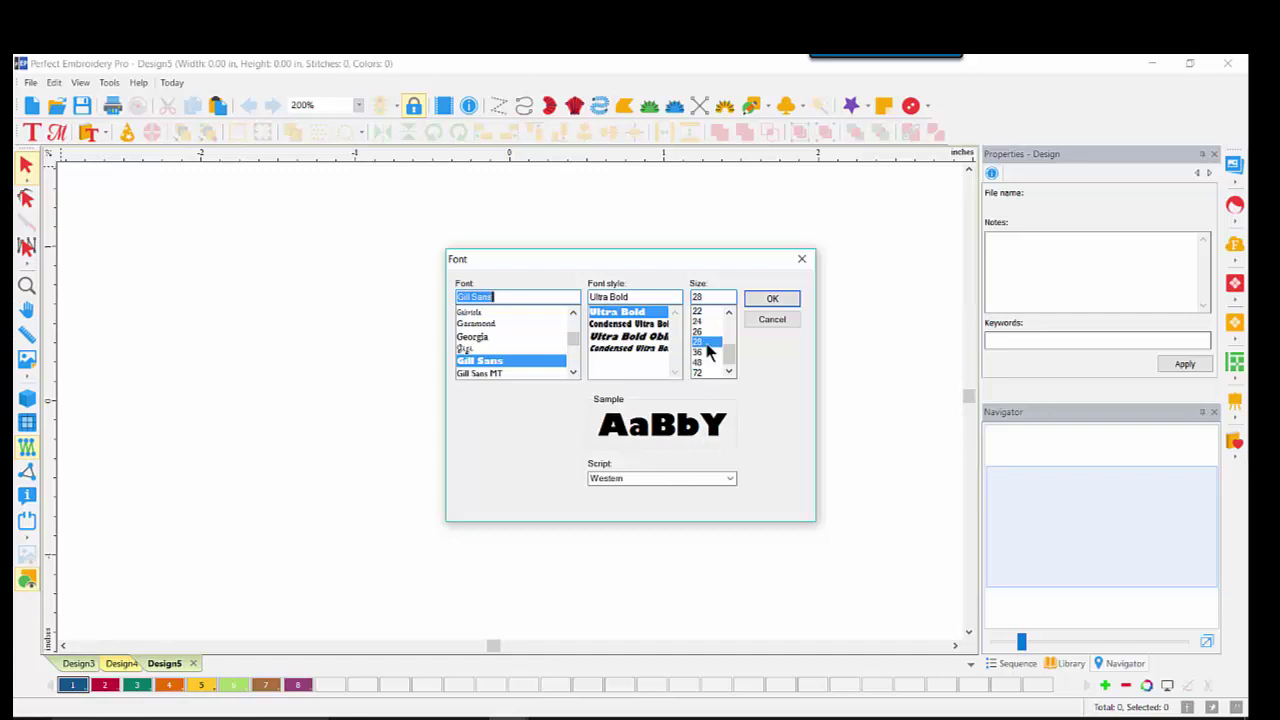
left_click(772, 302)
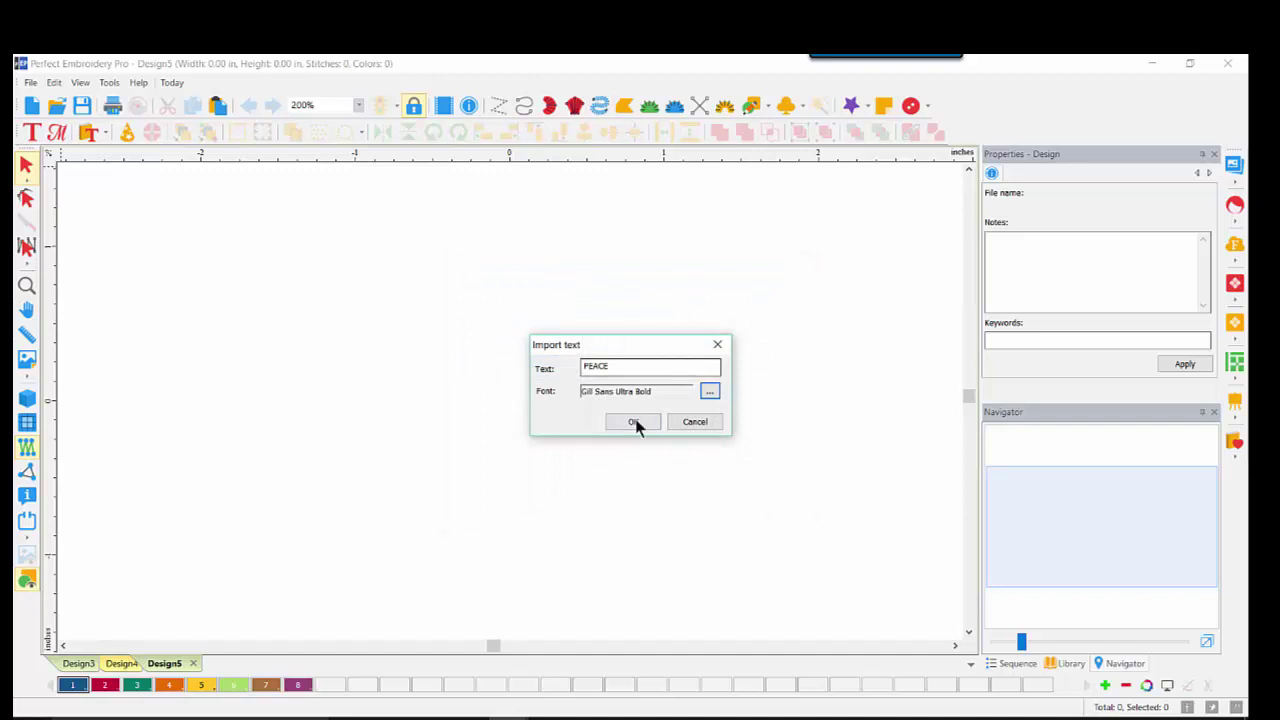
left_click(634, 422)
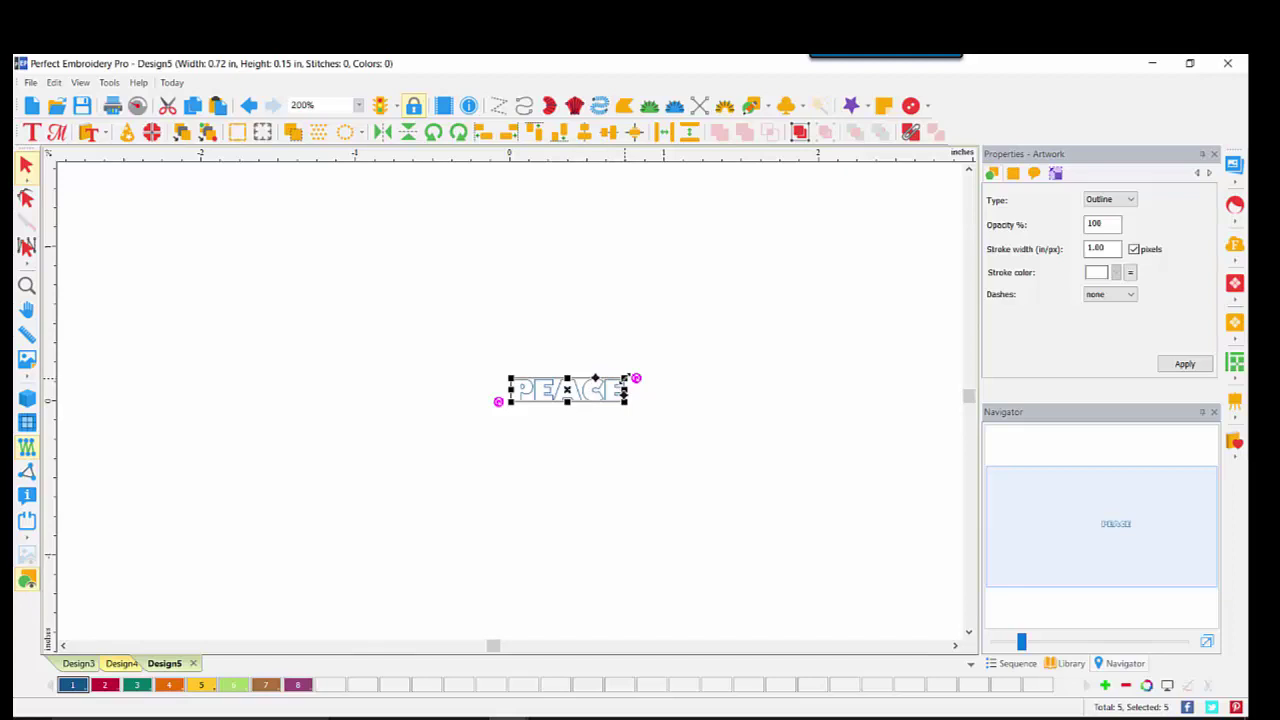
- Enlarge the PEACE artwork to about 4.27 by 0.86 inches and reposition it so the whole word fits the visible canvas
left_click_drag(624, 380, 806, 291)
left_click_drag(897, 238, 1185, 125)
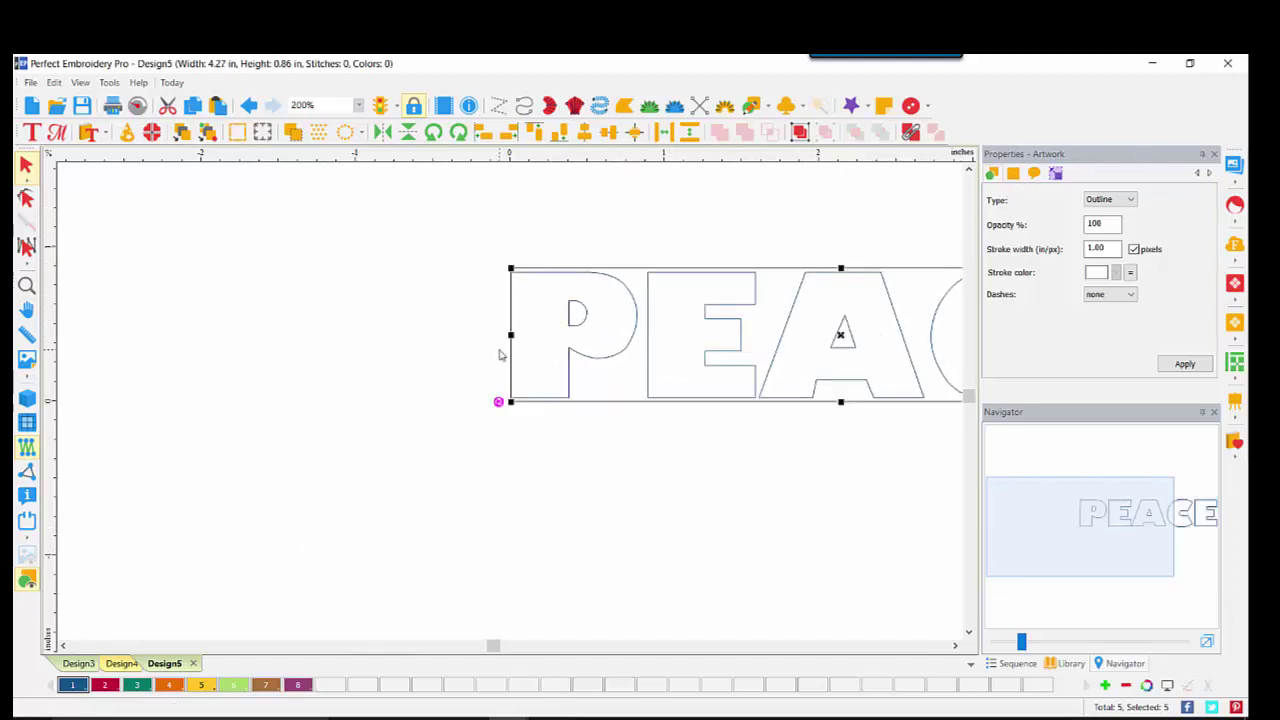
left_click_drag(577, 338, 353, 373)
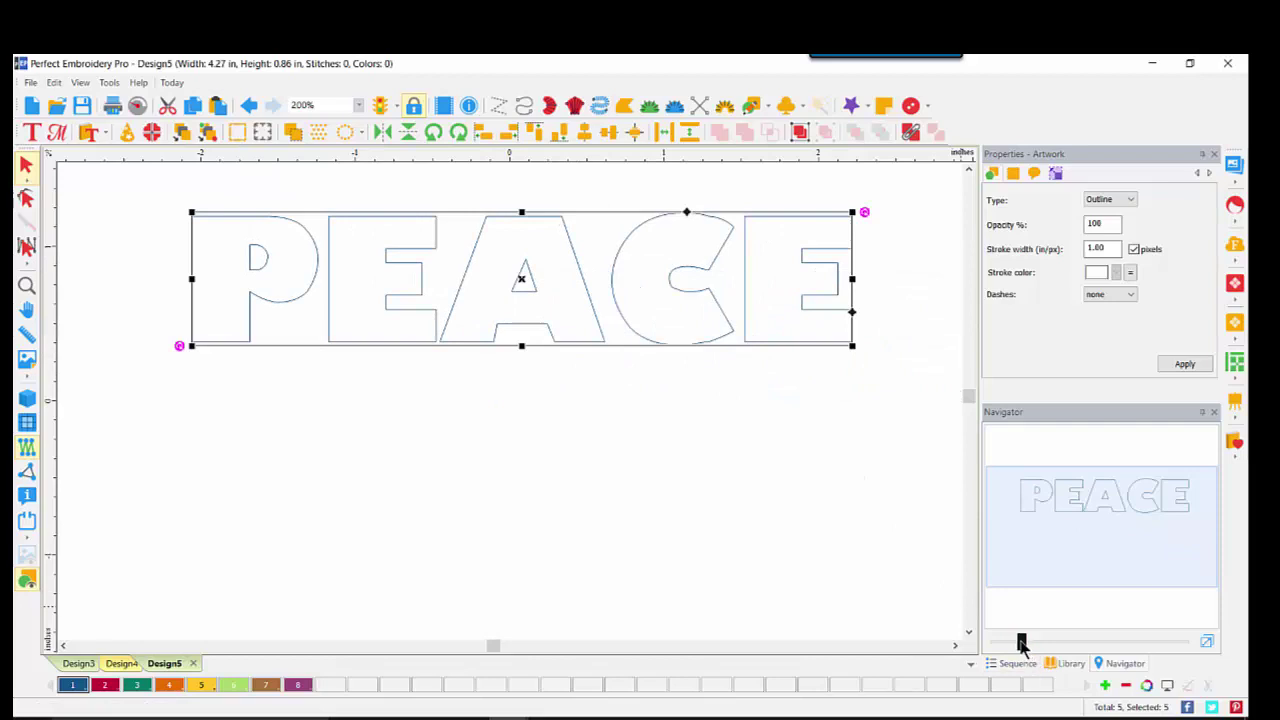
- Examine the curves of the enlarged letter C up close and show its outline nodes for inspection
left_click_drag(1021, 643, 1120, 643)
left_click_drag(1105, 556, 1155, 510)
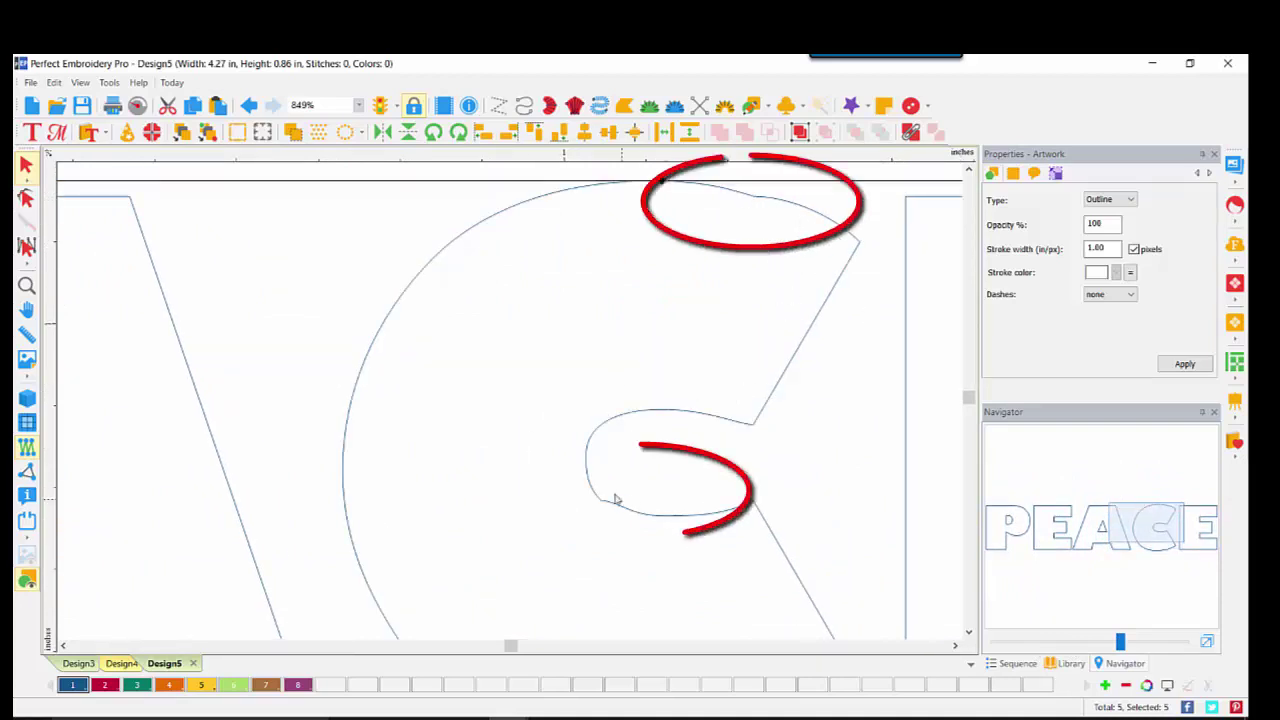
left_click(381, 176)
left_click(537, 195)
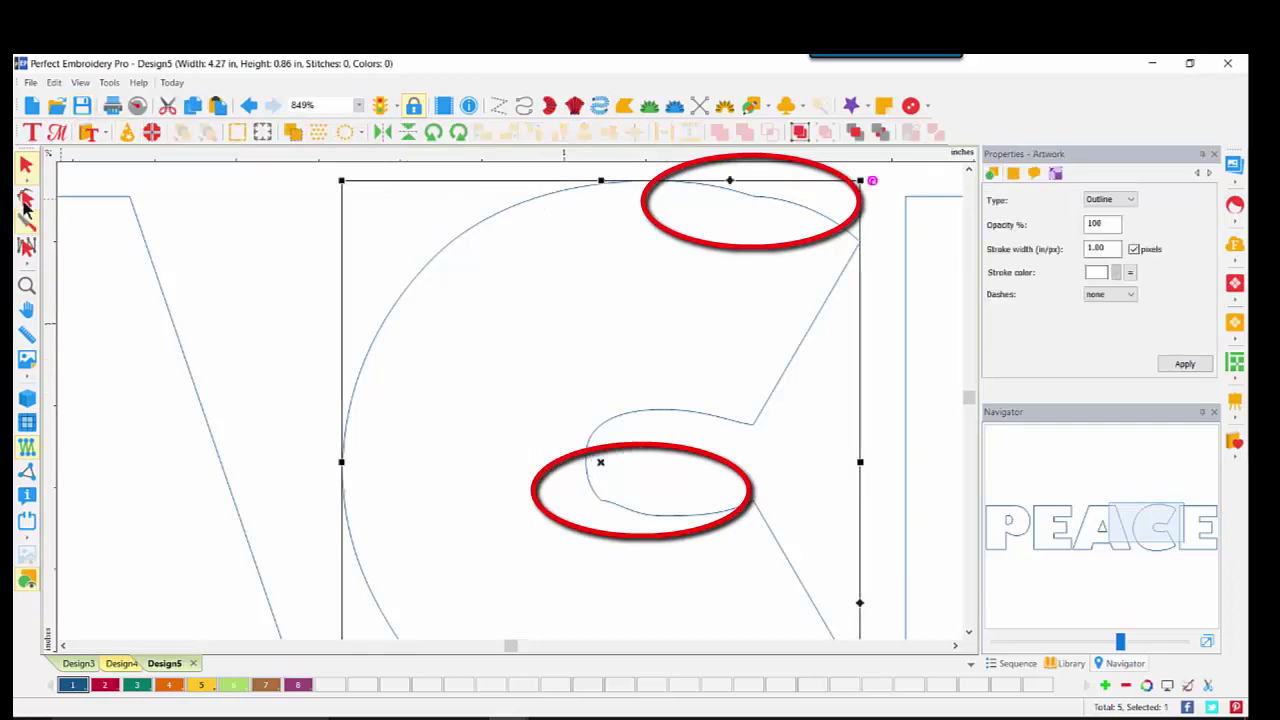
left_click(26, 200)
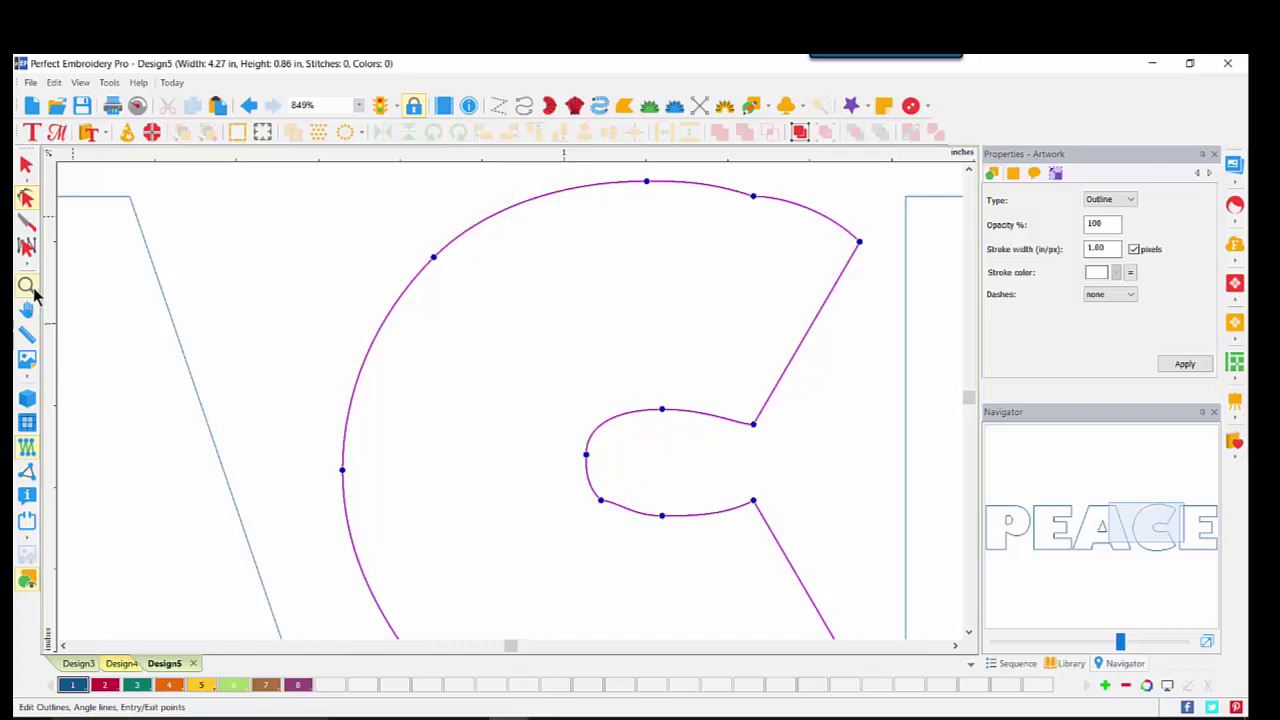
left_click(1206, 642)
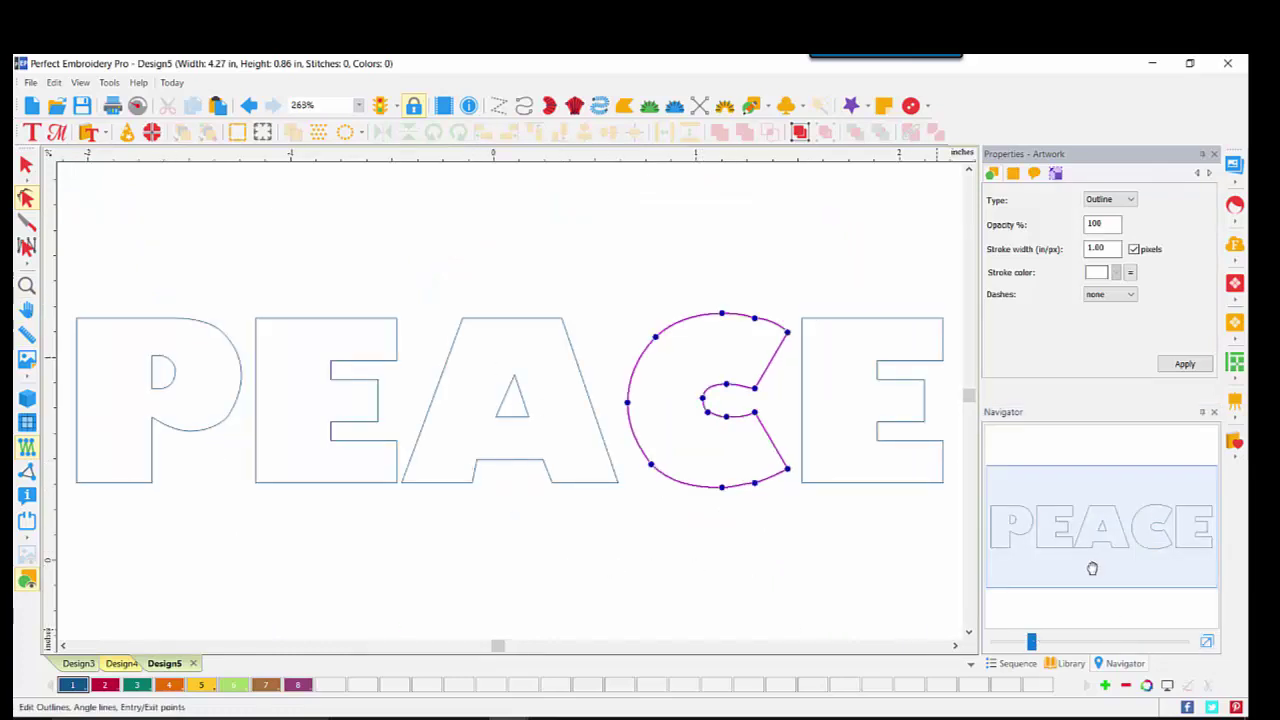
left_click_drag(1088, 569, 1094, 606)
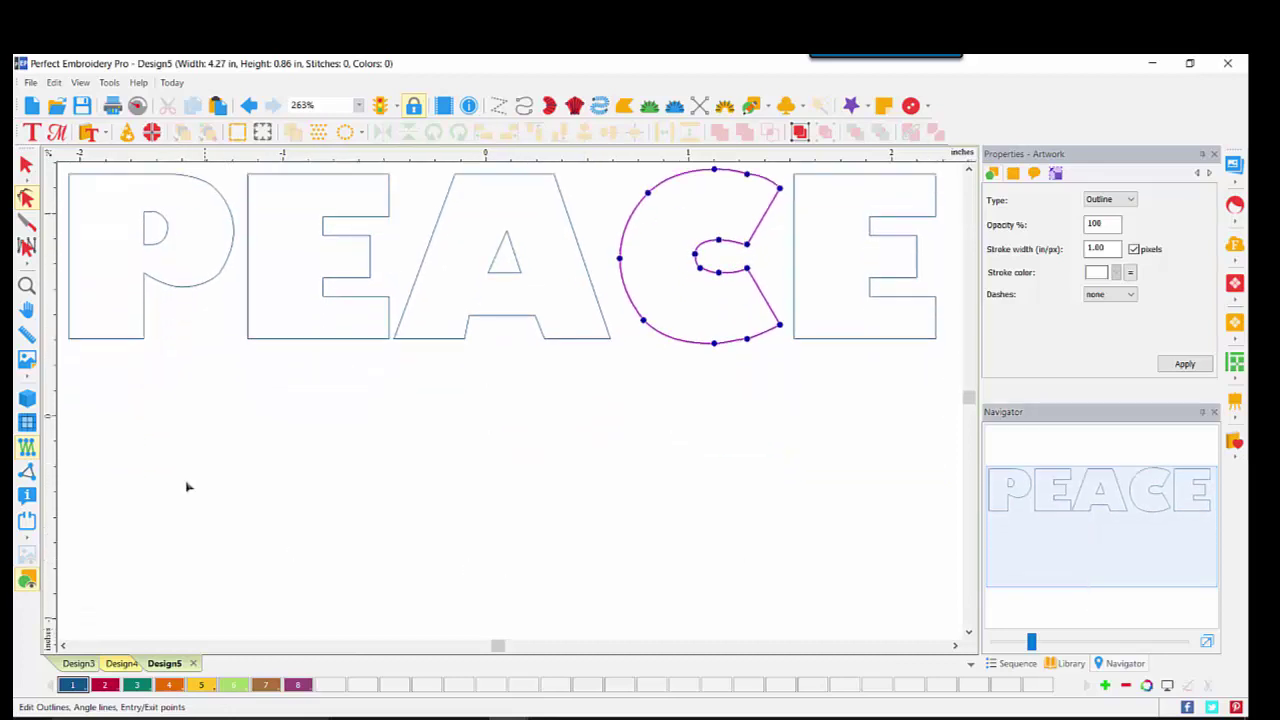
- Import PEACE again as TrueType text artwork, using Gill Sans Ultra Bold at size 200
left_click(31, 82)
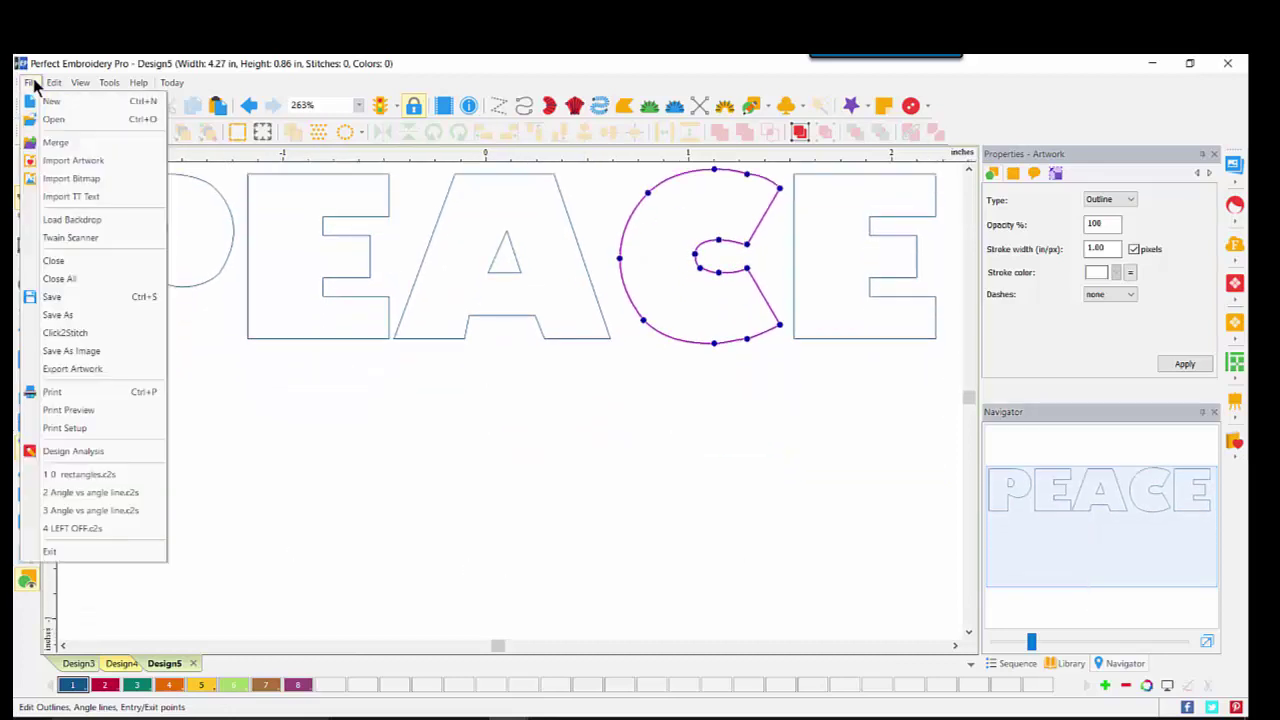
left_click(52, 198)
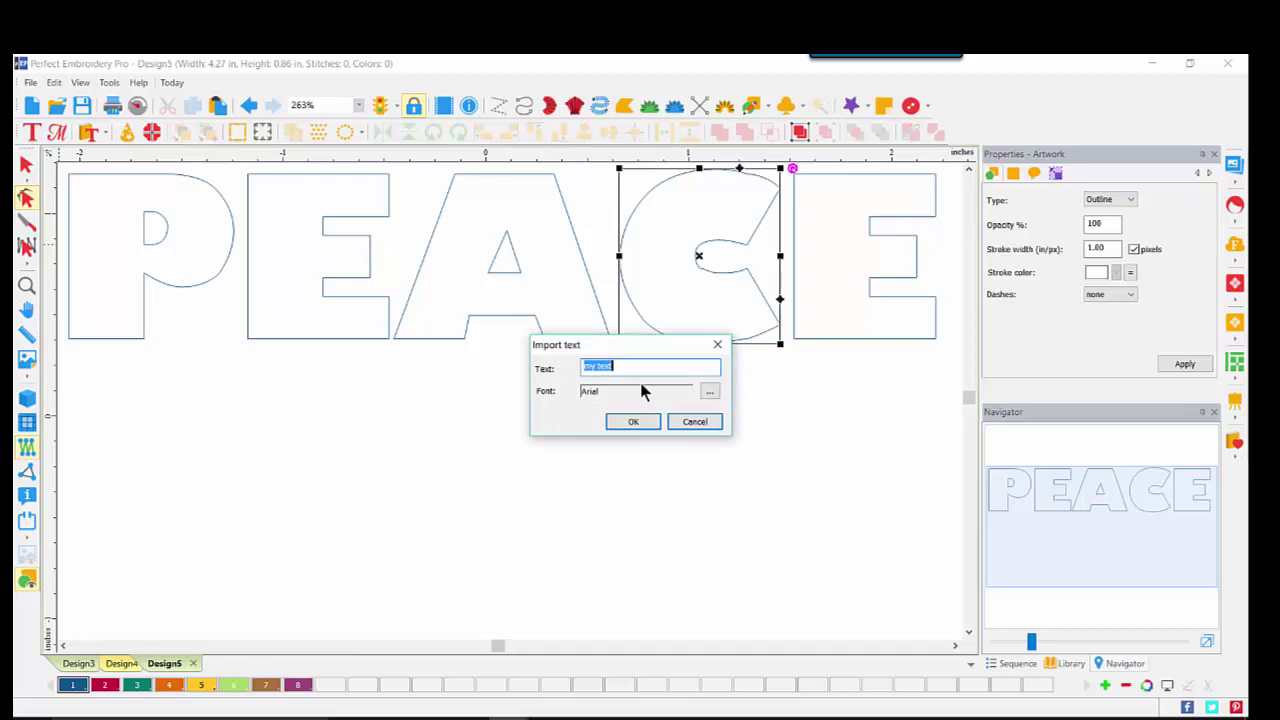
type("PEACE")
left_click(710, 391)
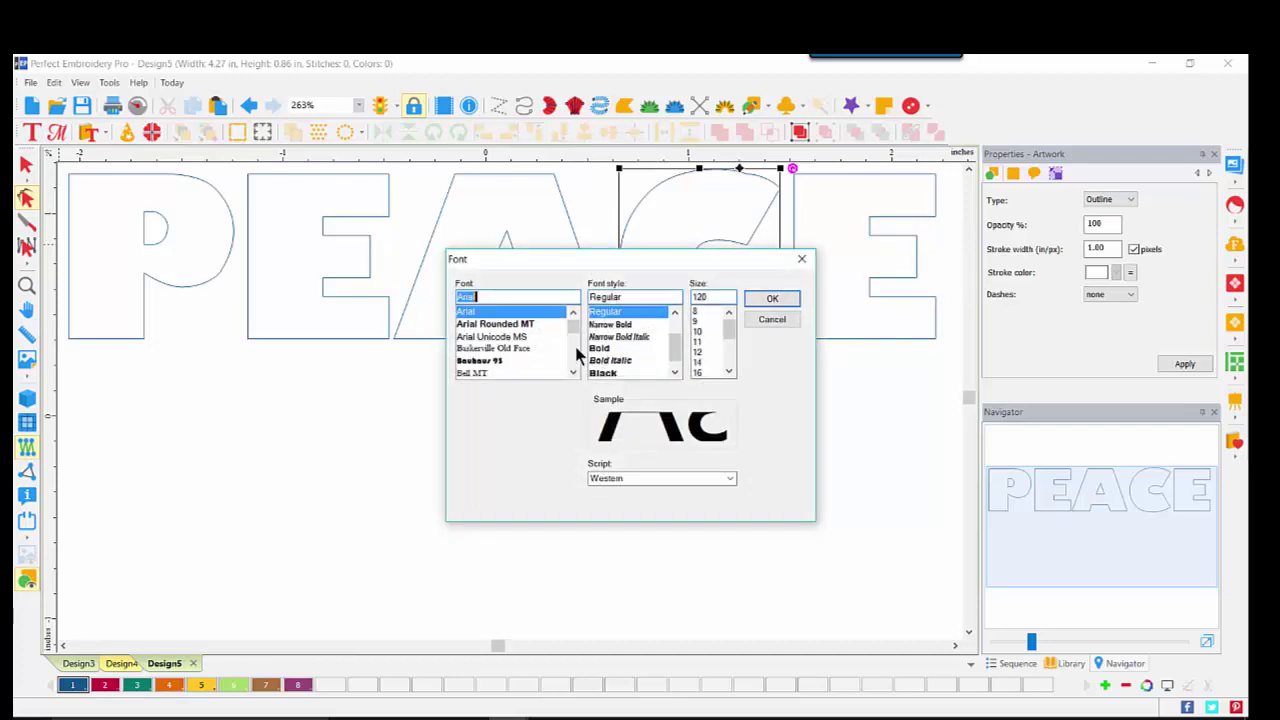
scroll(575, 345, "down", 5)
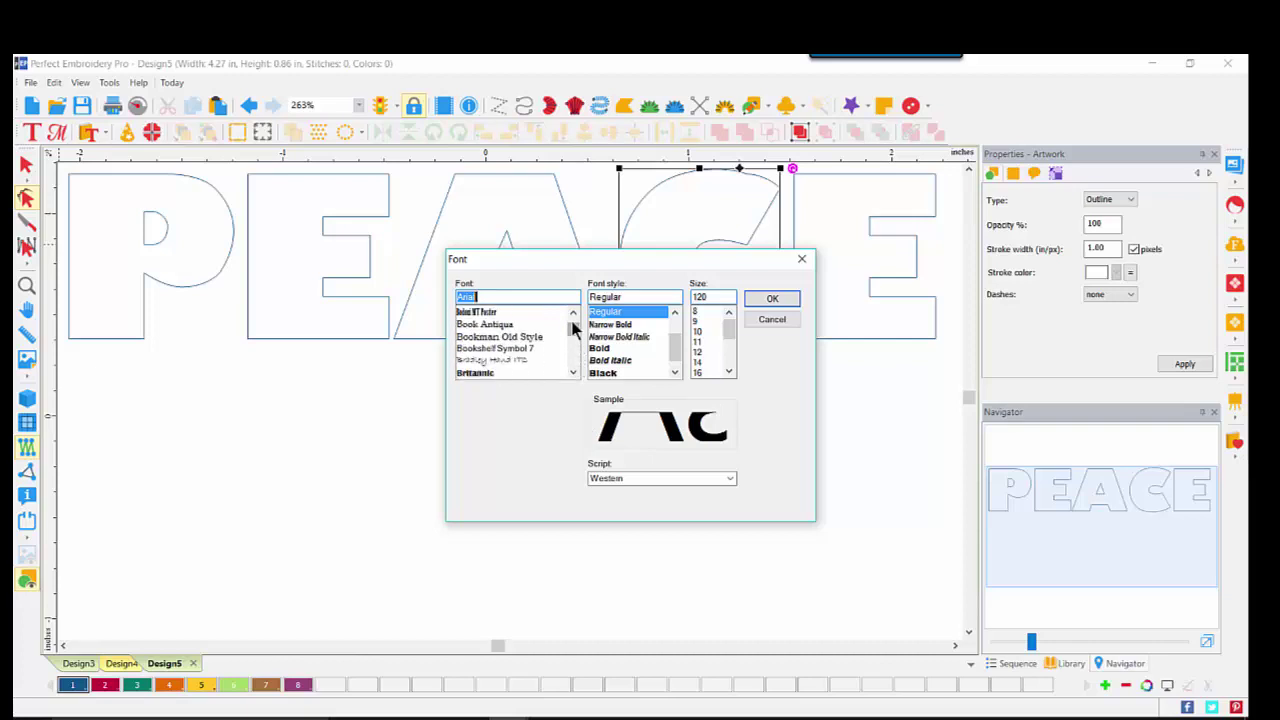
left_click_drag(573, 330, 574, 360)
left_click(480, 336)
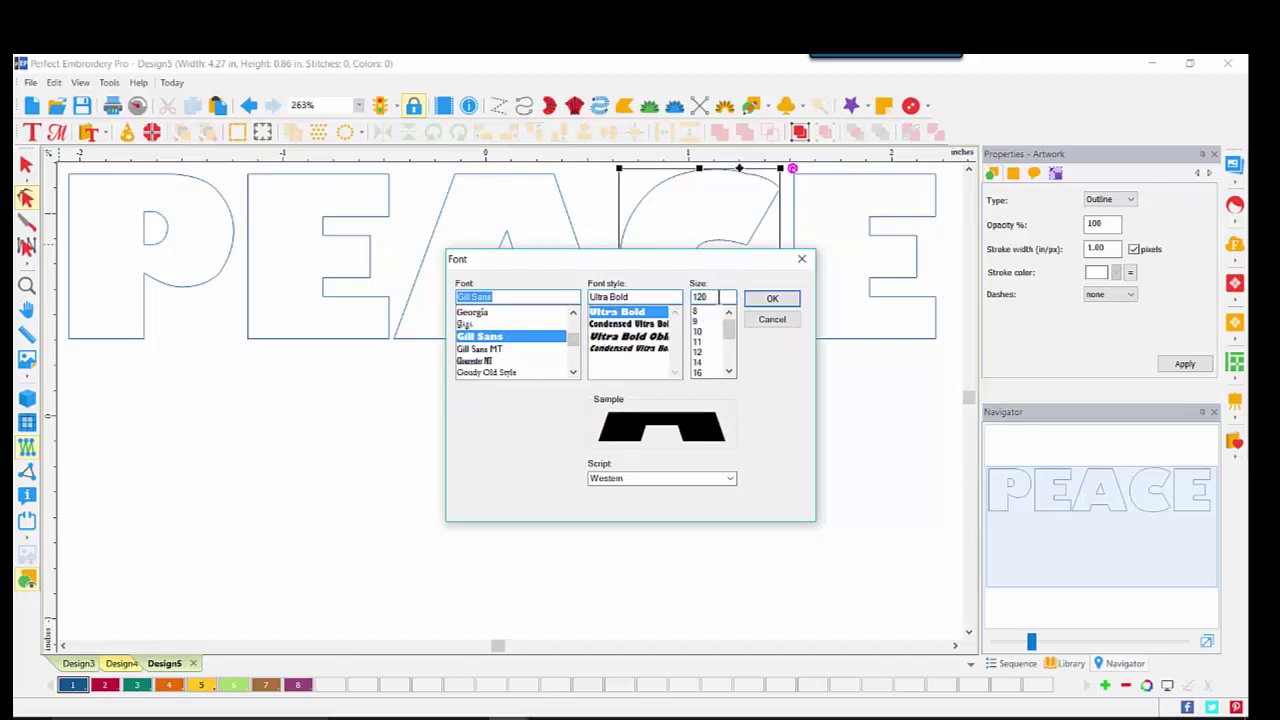
left_click_drag(720, 297, 666, 293)
type("200")
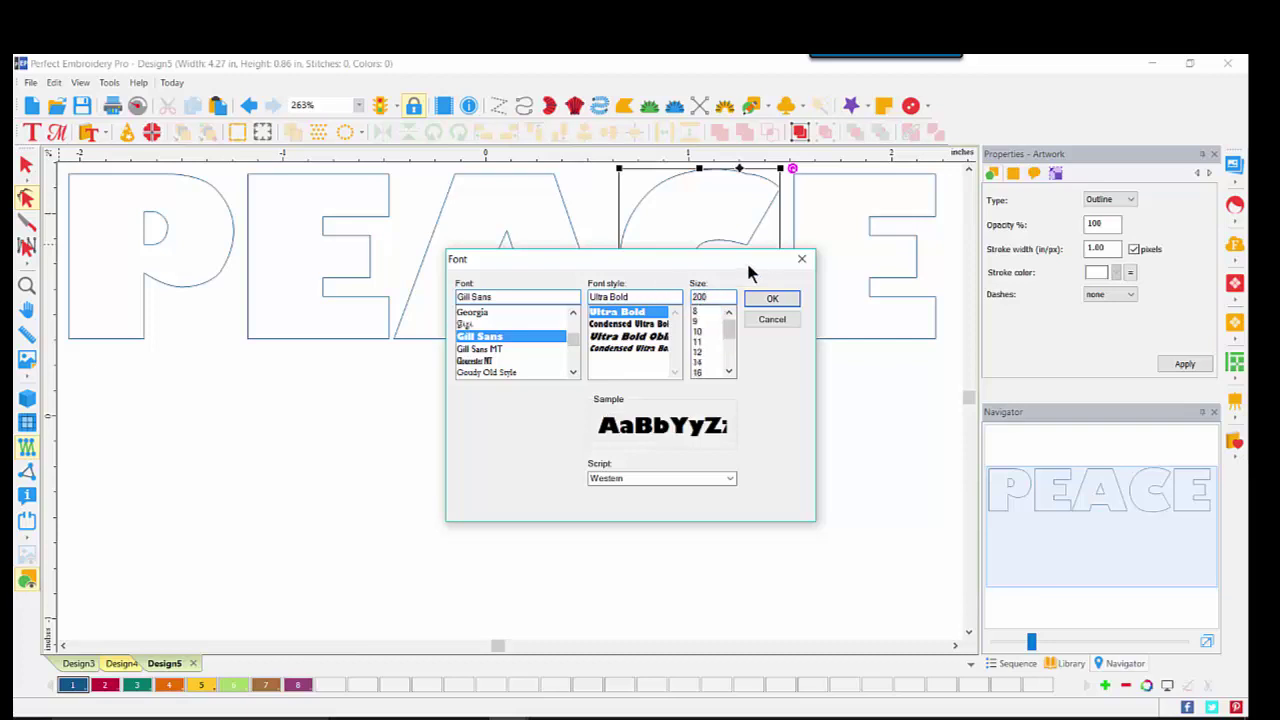
left_click(772, 300)
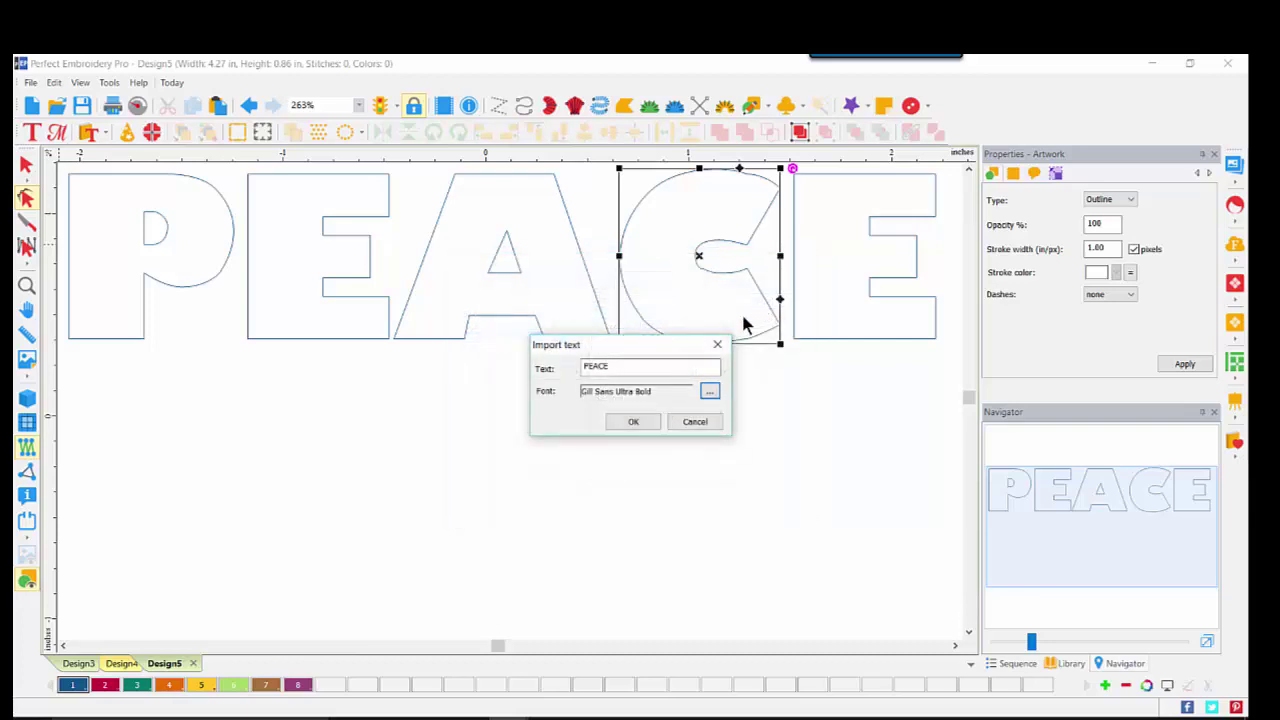
left_click(614, 421)
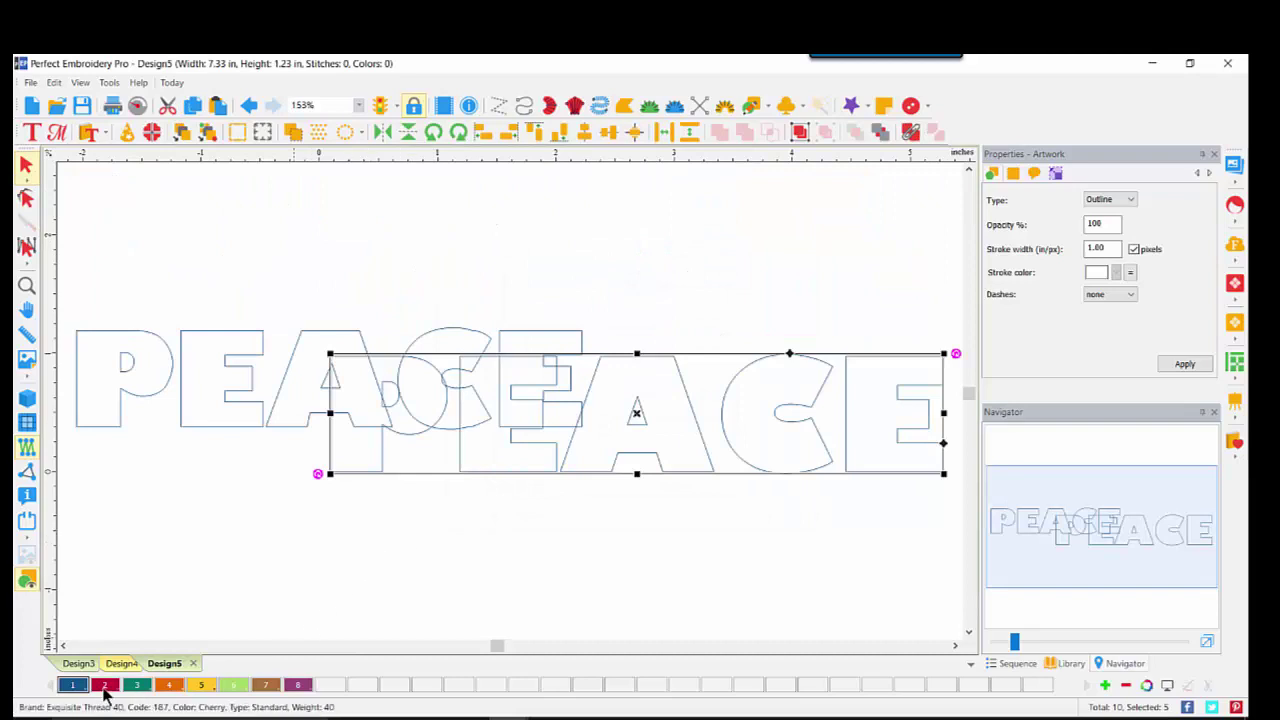
- Recolor the newly imported PEACE with thread color 2, Cherry, and move it below the blue PEACE
left_click(104, 686)
left_click_drag(509, 471, 281, 600)
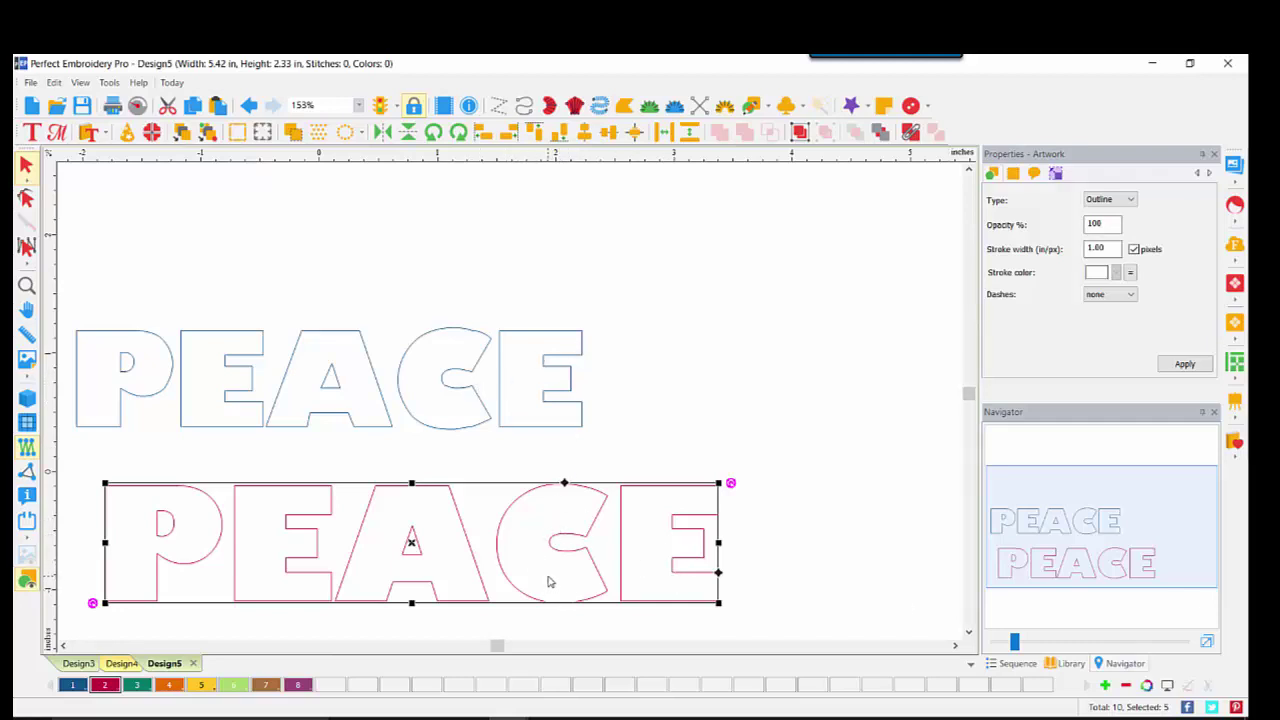
- Examine the curve quality of the C in the red PEACE up close and return to the full design view
left_click_drag(1014, 641, 1079, 641)
left_click_drag(1143, 508, 1158, 555)
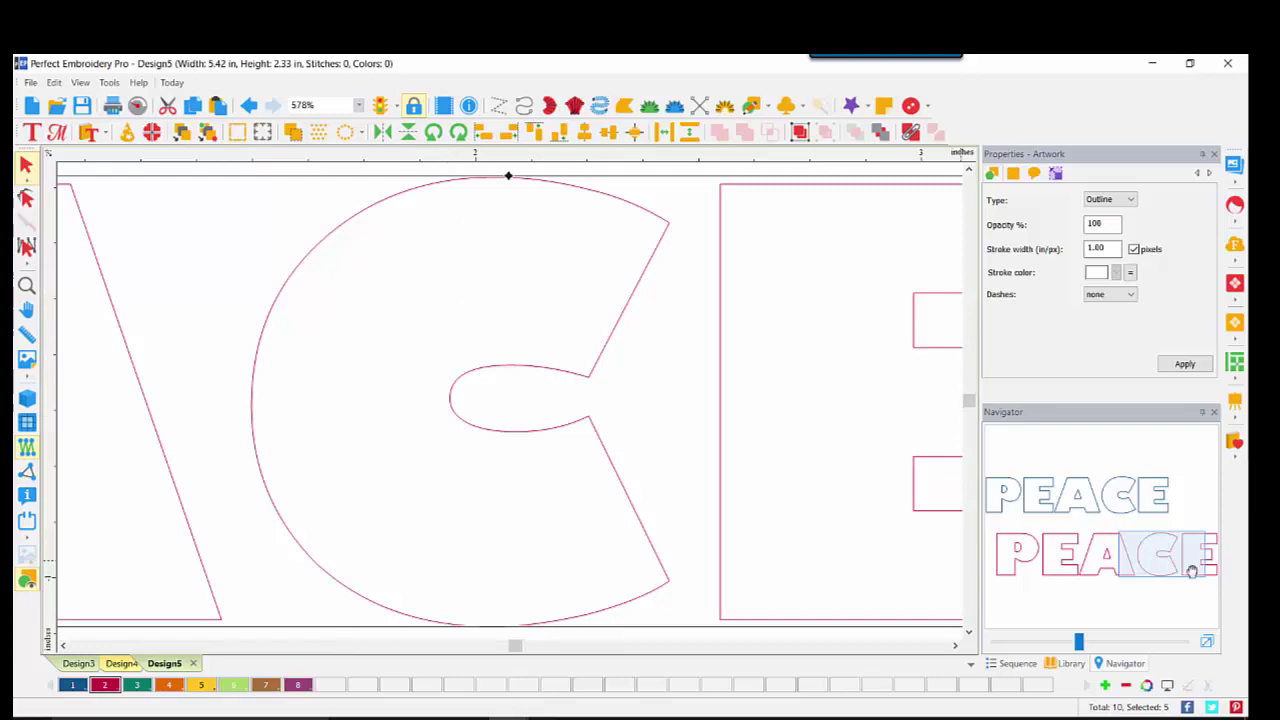
left_click(1206, 642)
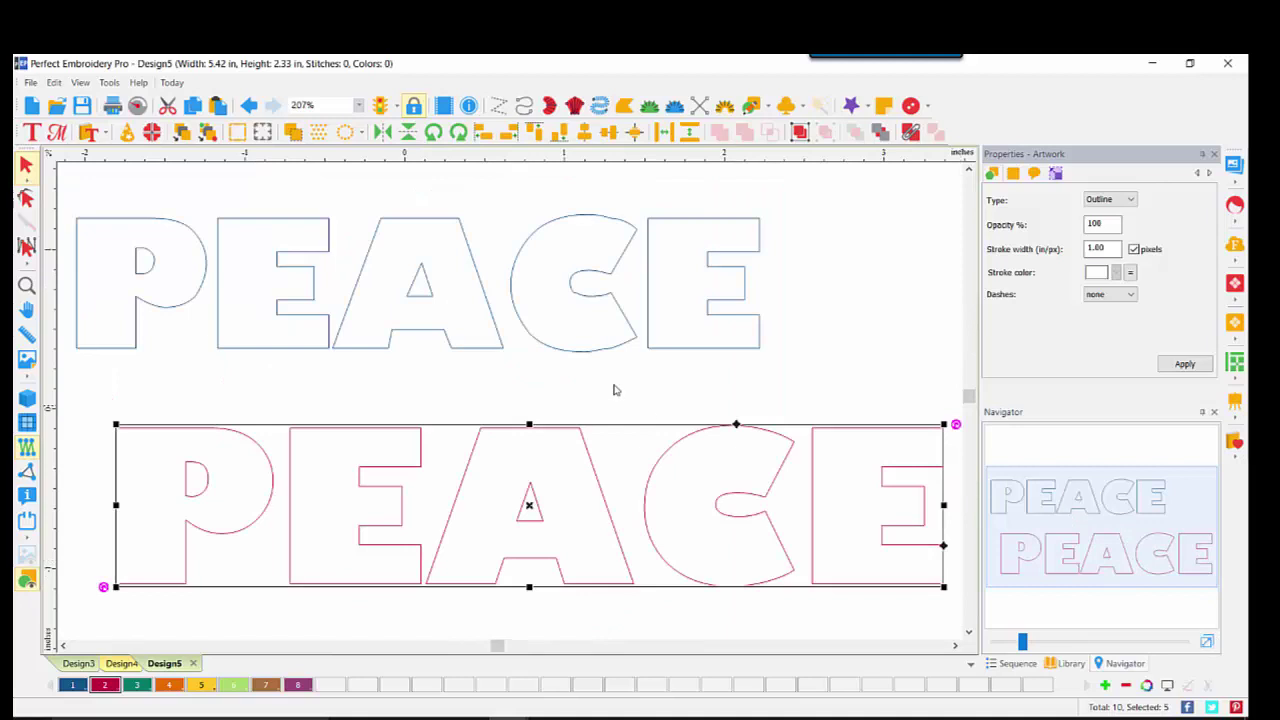
- Select all artwork of the blue PEACE through its Color 1 group and delete it
left_click(376, 240)
left_click(1014, 663)
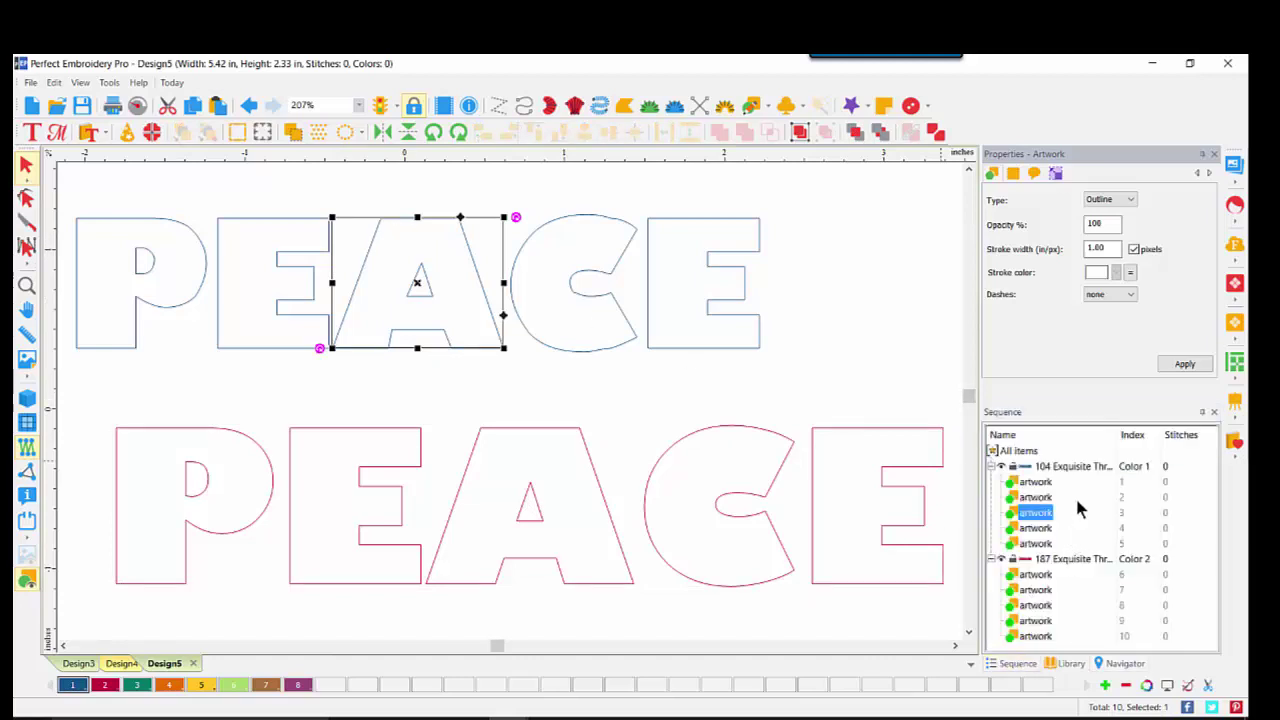
left_click(1073, 466)
key("Delete")
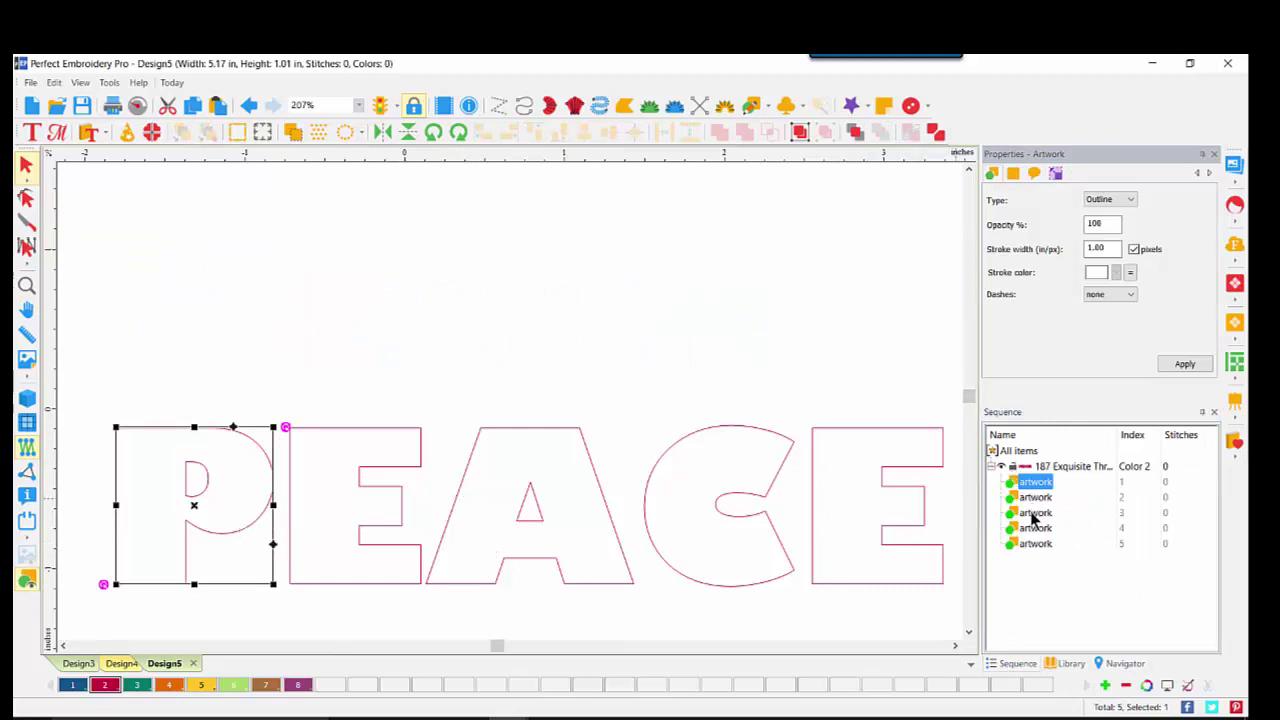
- Examine the outline of the red letter P up close, and switch to the photo of the finished hanging PEACE letters
left_click(1115, 663)
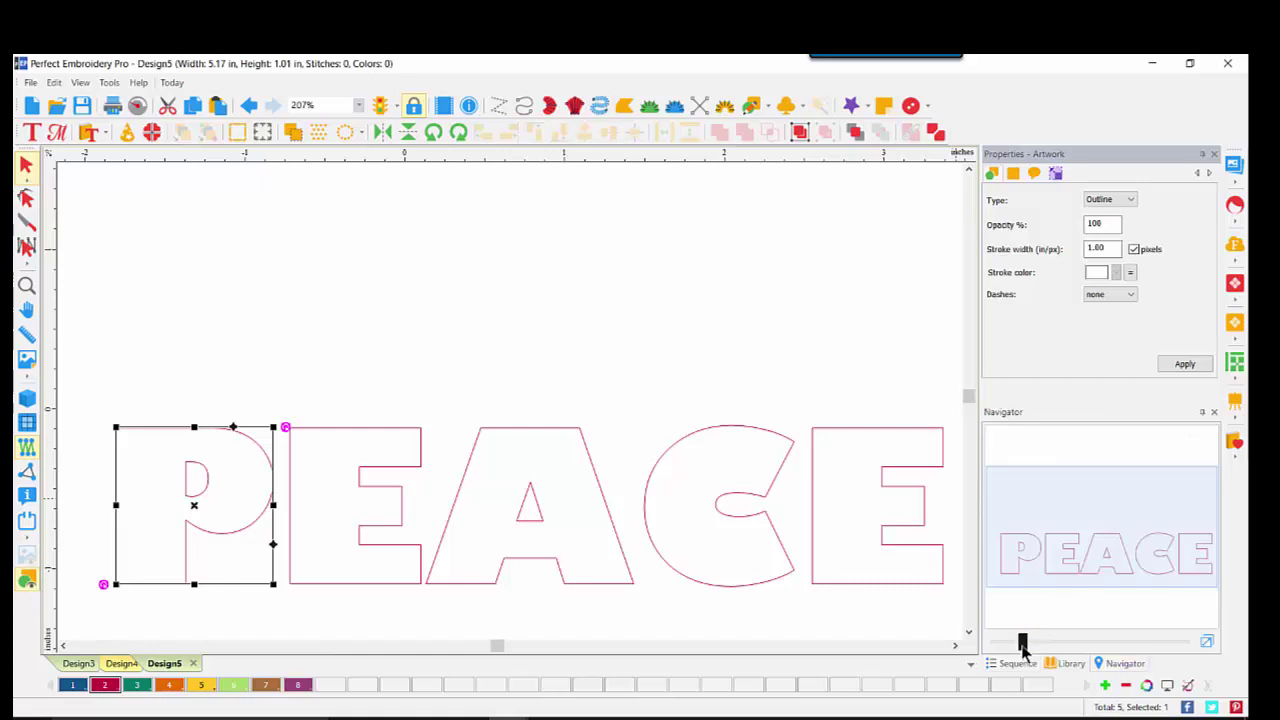
left_click_drag(1022, 651, 1060, 646)
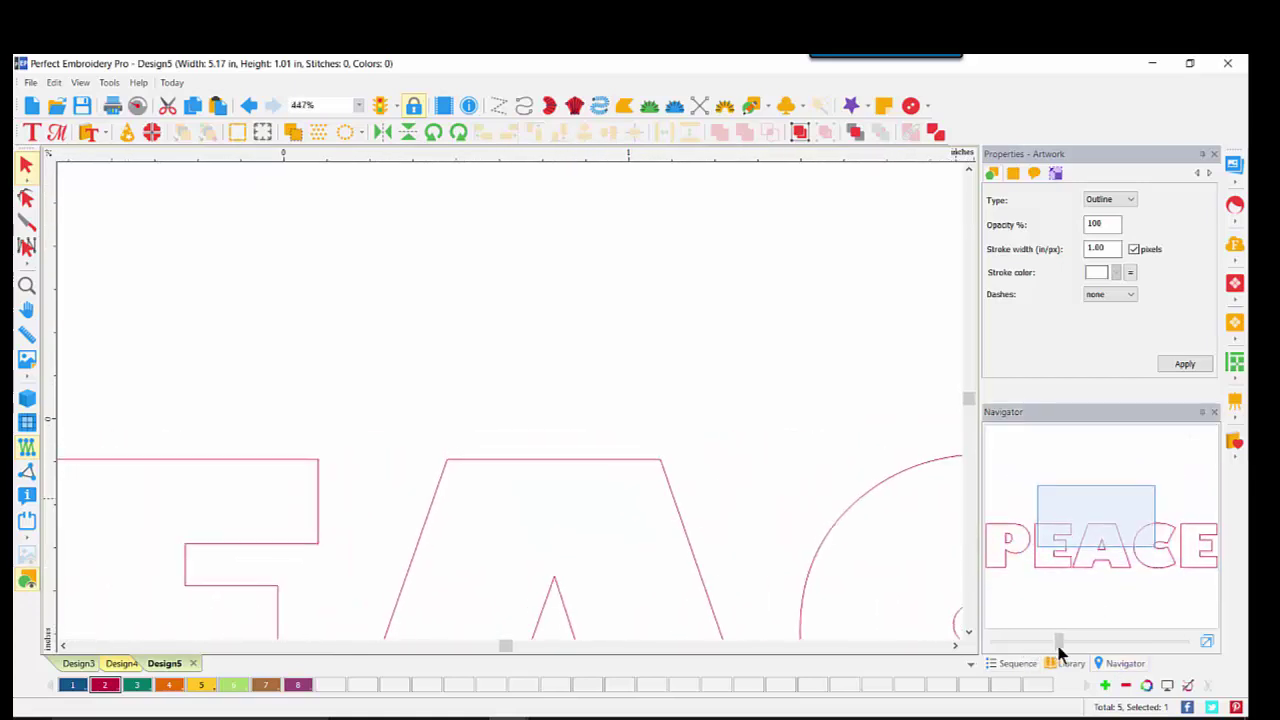
left_click_drag(1090, 548, 1025, 566)
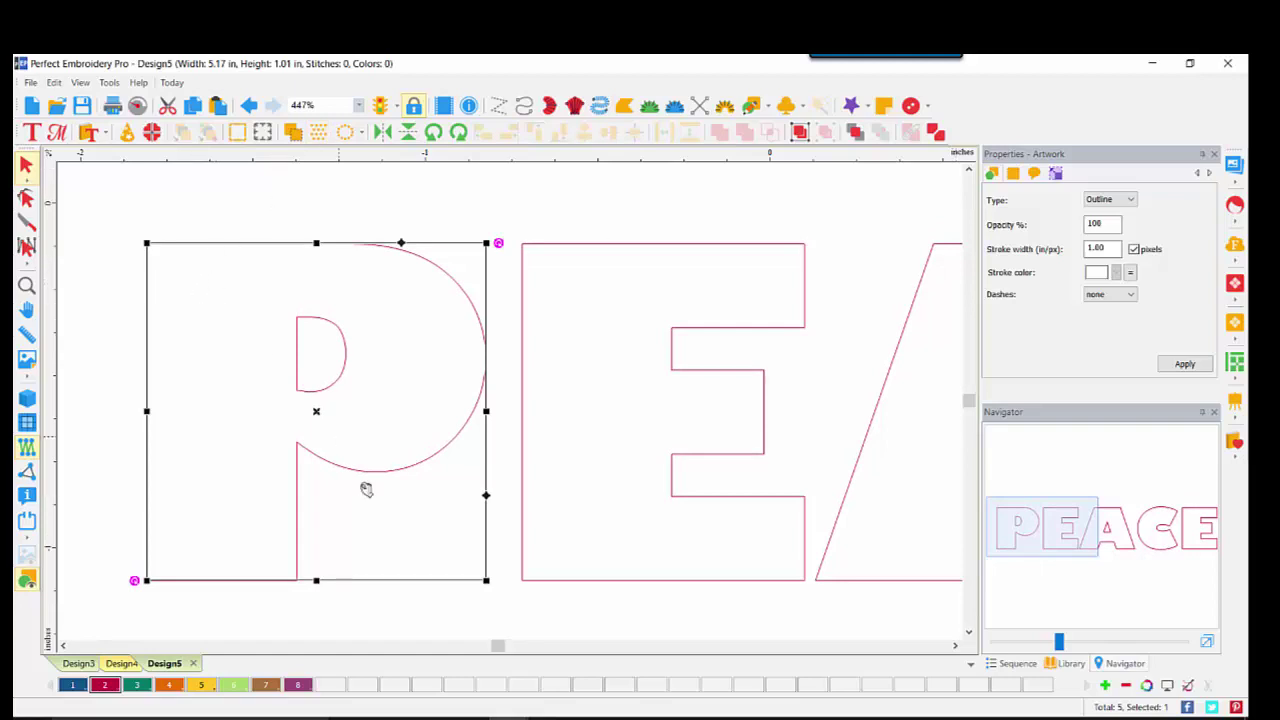
left_click(547, 718)
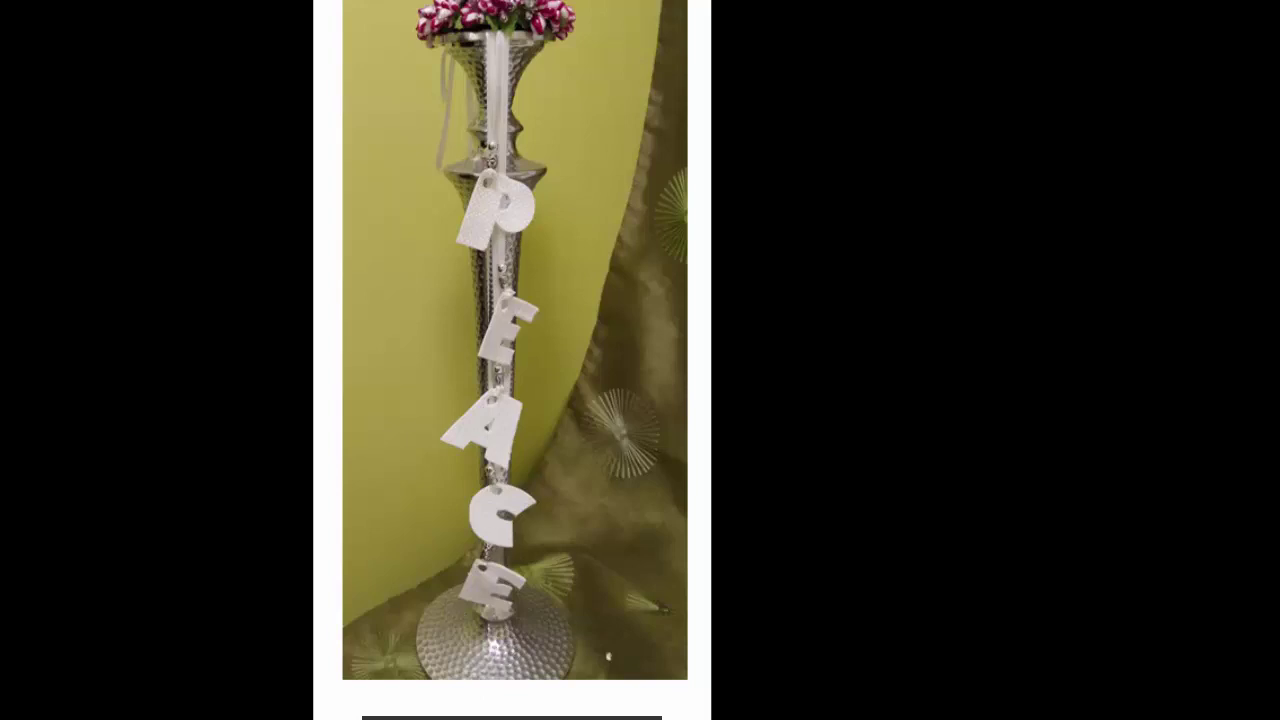
- Return to the design and draw a small circle as a hanging hole in the upper-left corner of the letter P
left_click(670, 665)
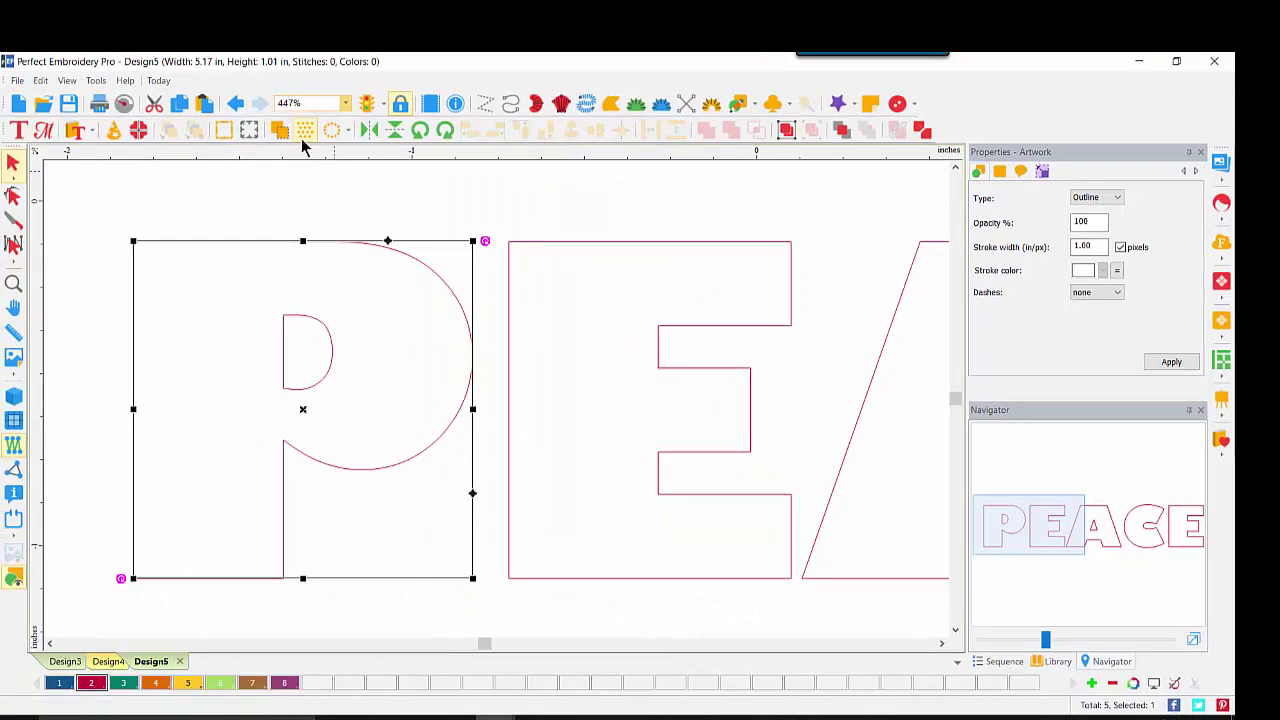
left_click(753, 103)
left_click(757, 163)
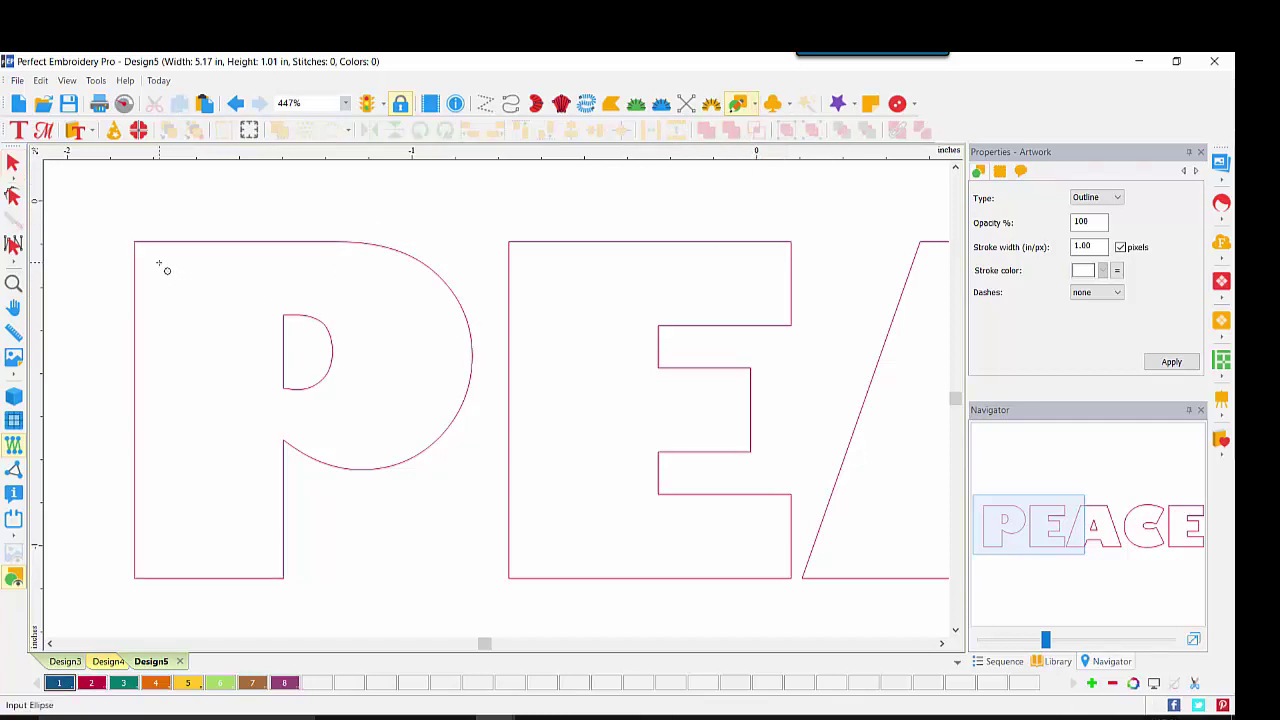
left_click_drag(155, 263, 196, 307)
left_click(13, 162)
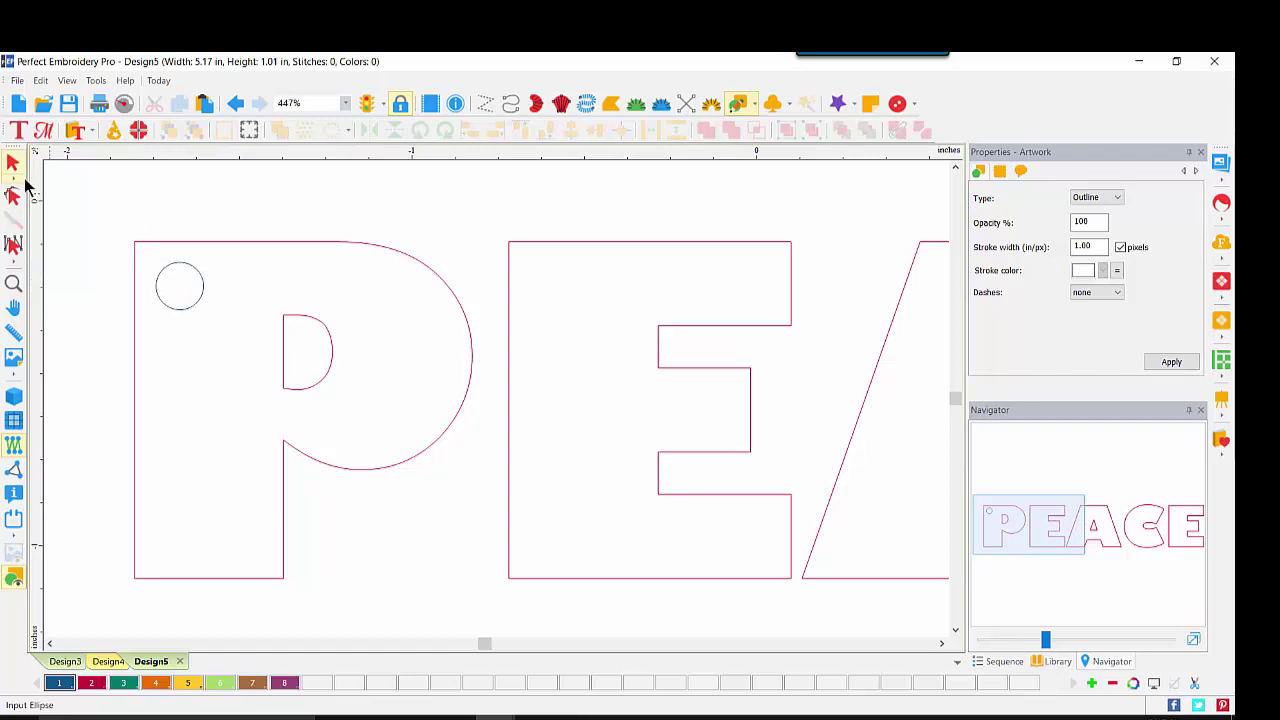
left_click(202, 312)
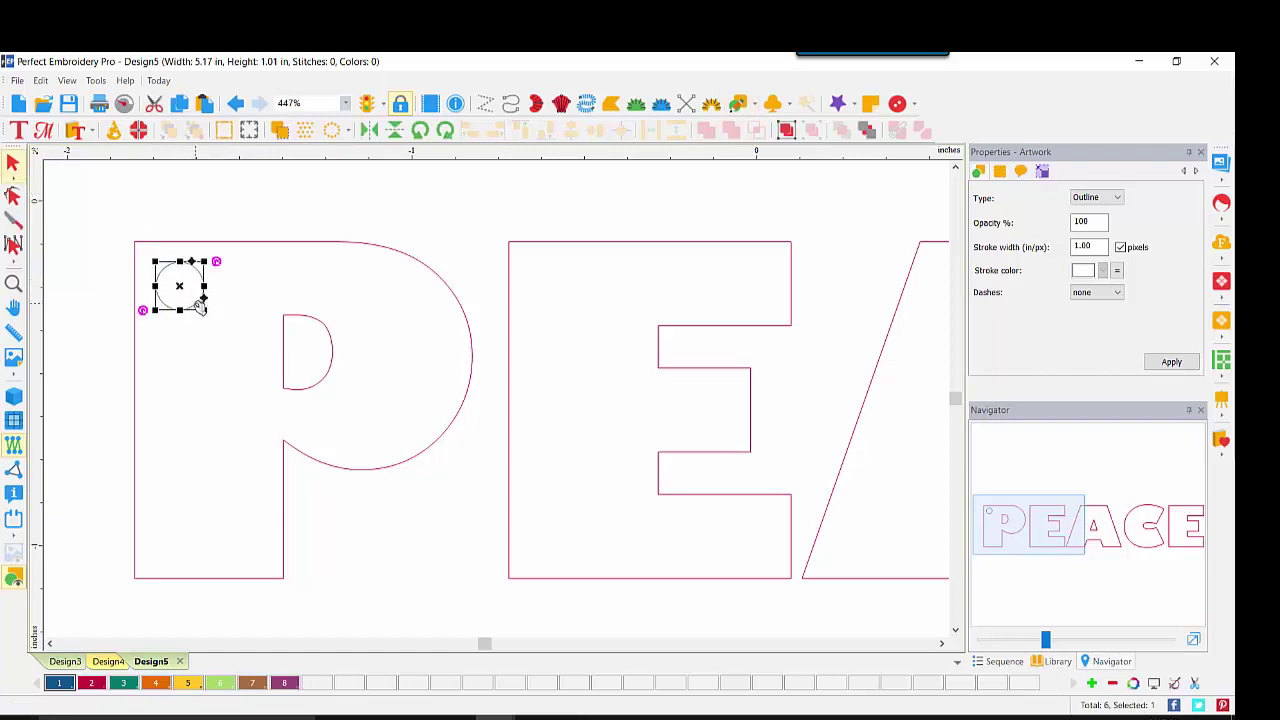
left_click_drag(198, 304, 188, 300)
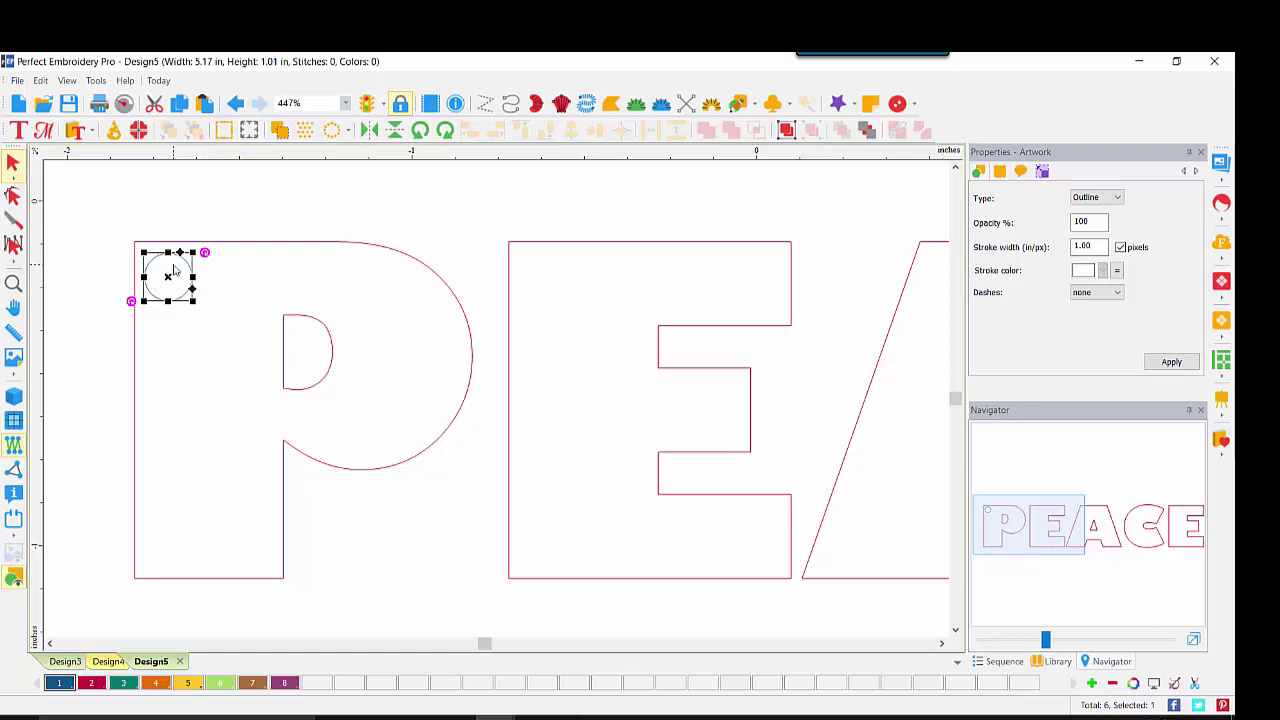
- Copy the P's hole circle and place the duplicate in the upper-left corner of the first E
left_click(179, 104)
left_click(204, 104)
left_click_drag(192, 267, 571, 270)
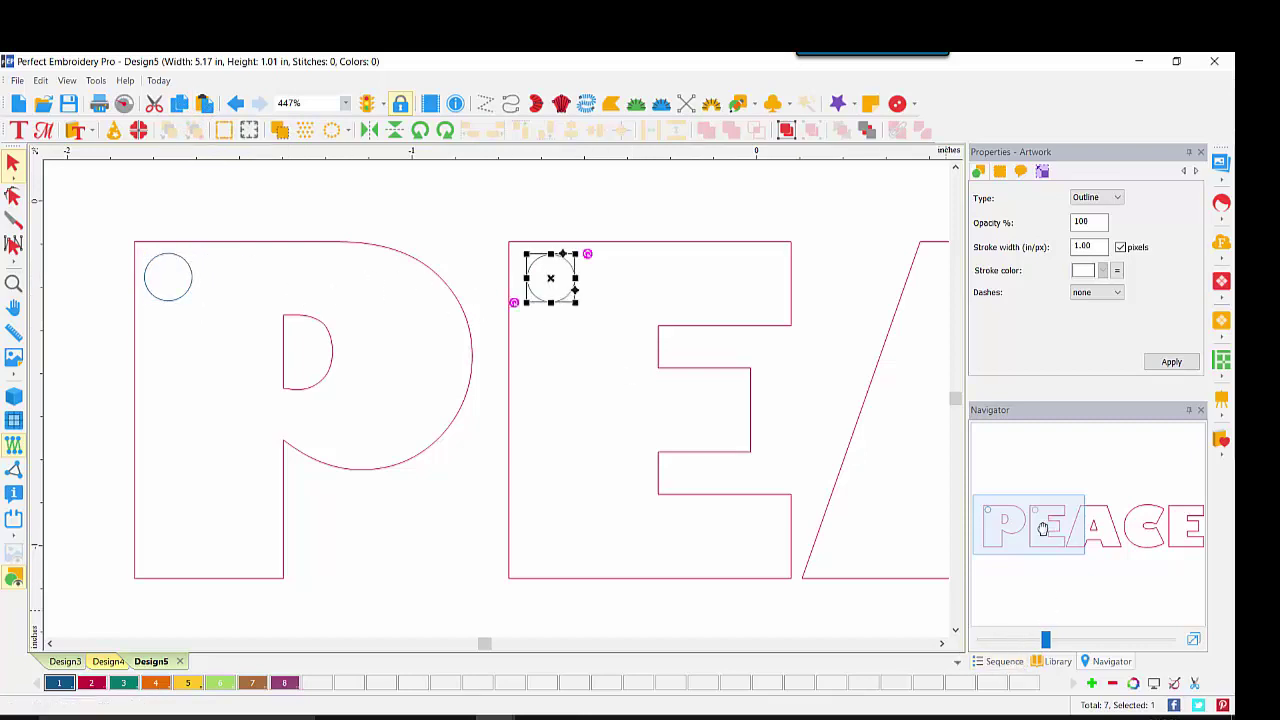
- Paste another hole circle and position it near the upper-left corner of the letter A
left_click_drag(1043, 528, 1099, 527)
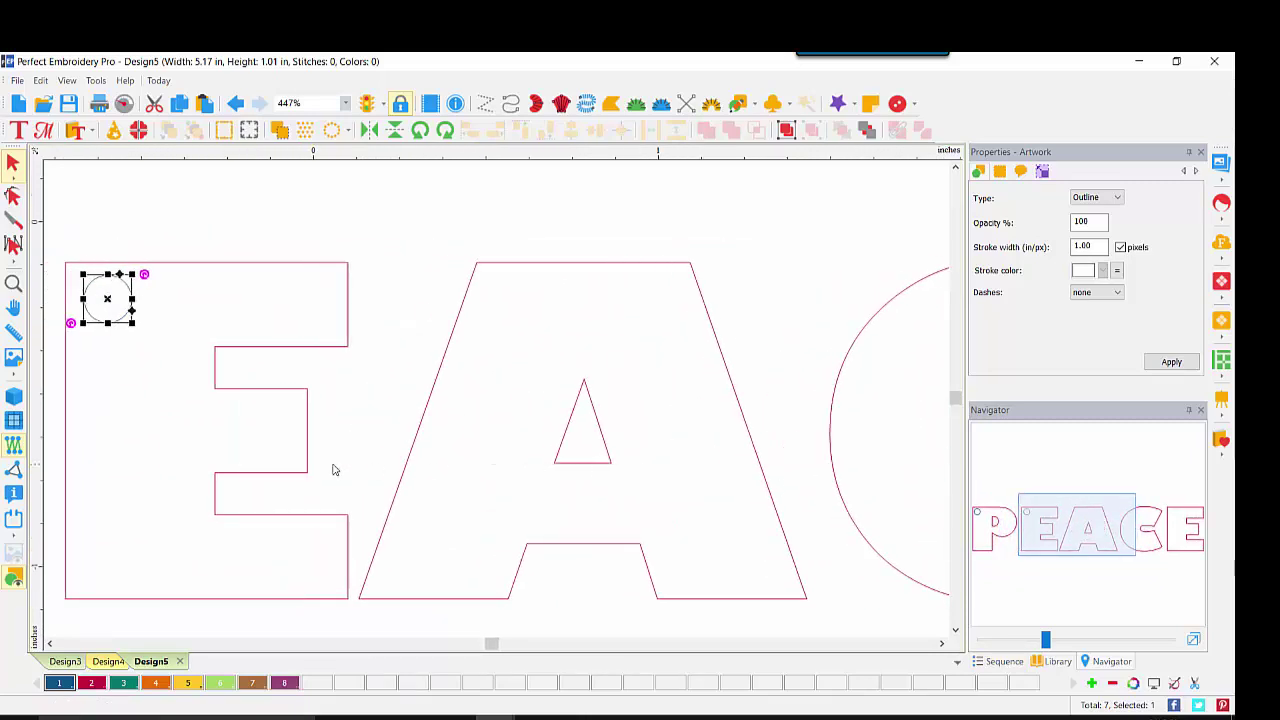
left_click(203, 104)
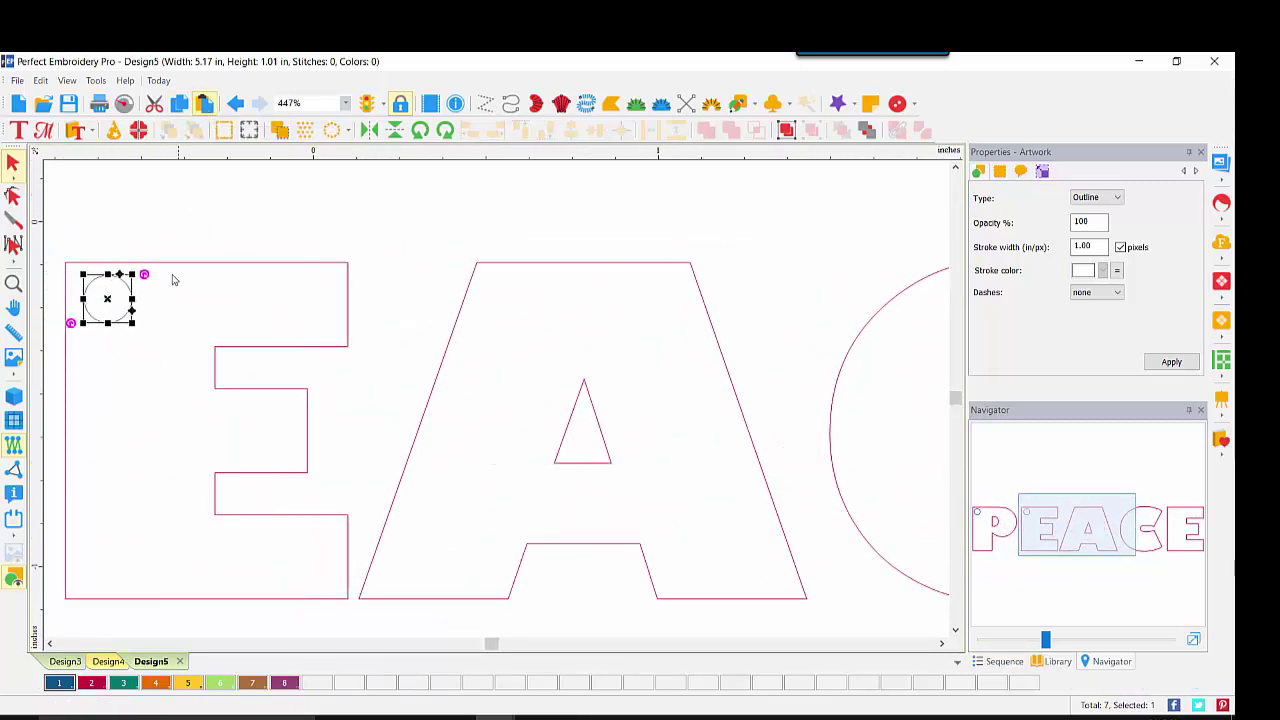
left_click_drag(126, 289, 526, 289)
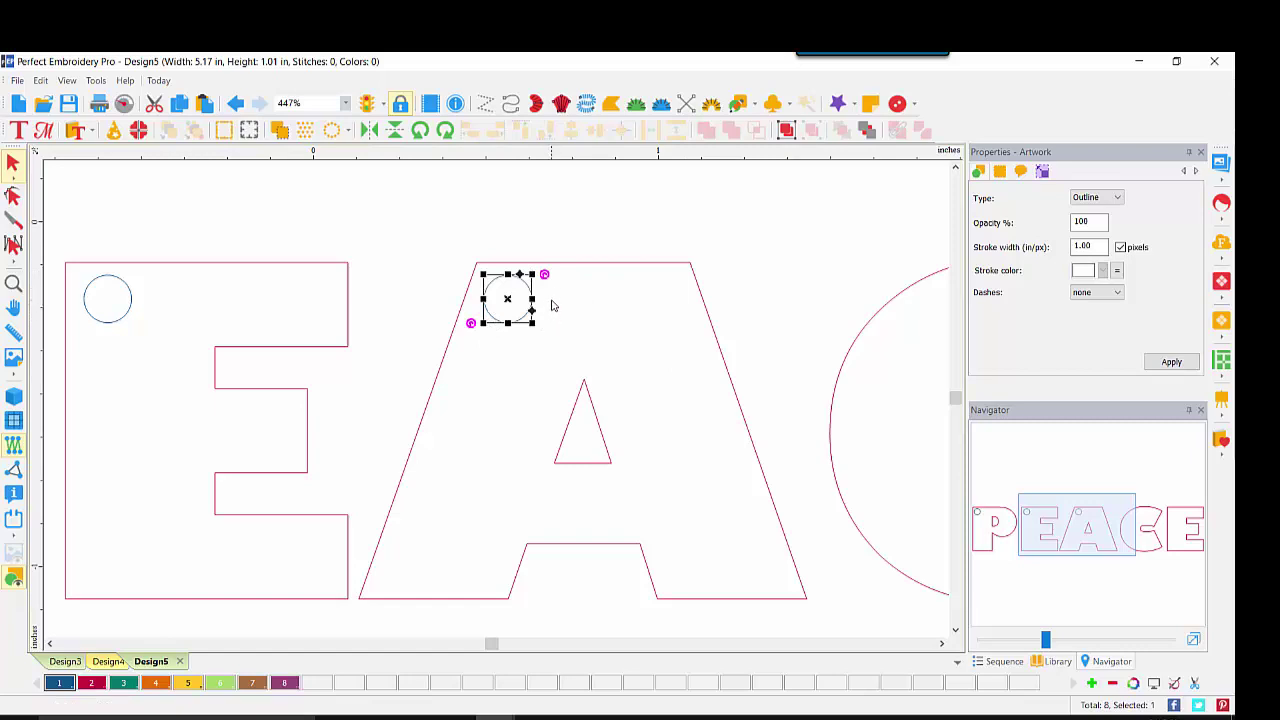
left_click_drag(520, 286, 603, 281)
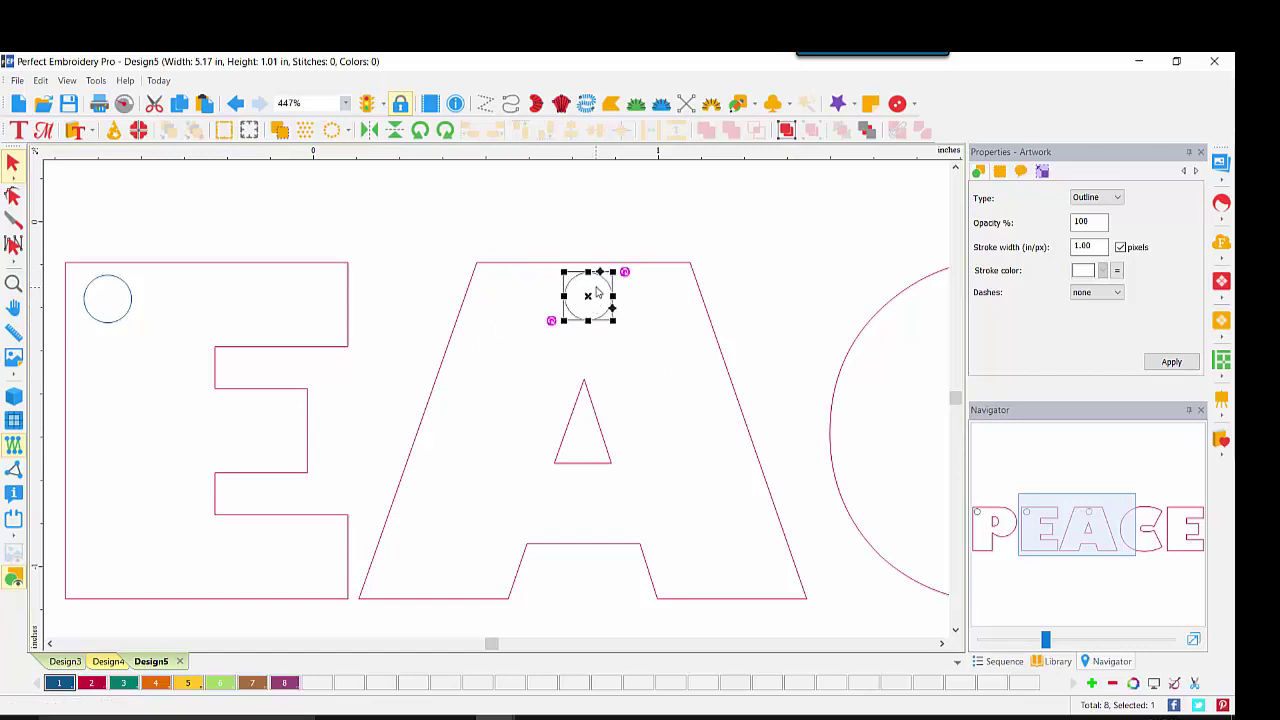
mouse_move(130, 309)
left_mouse_down()
mouse_move(157, 297)
mouse_move(219, 305)
mouse_move(154, 297)
mouse_move(130, 309)
left_mouse_up()
left_click_drag(583, 323, 522, 308)
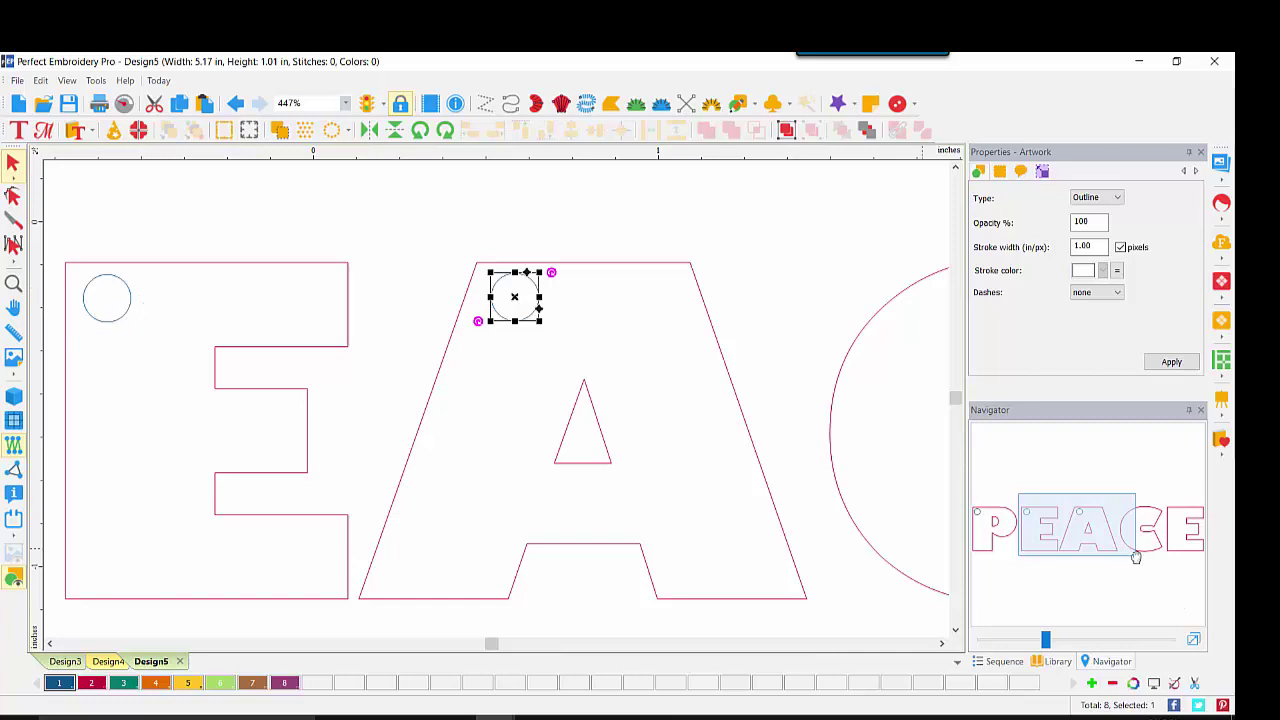
- Place copies of the A's hole circle at the upper left of the C and the last E, and return to the full design view
left_click_drag(1084, 536, 1138, 536)
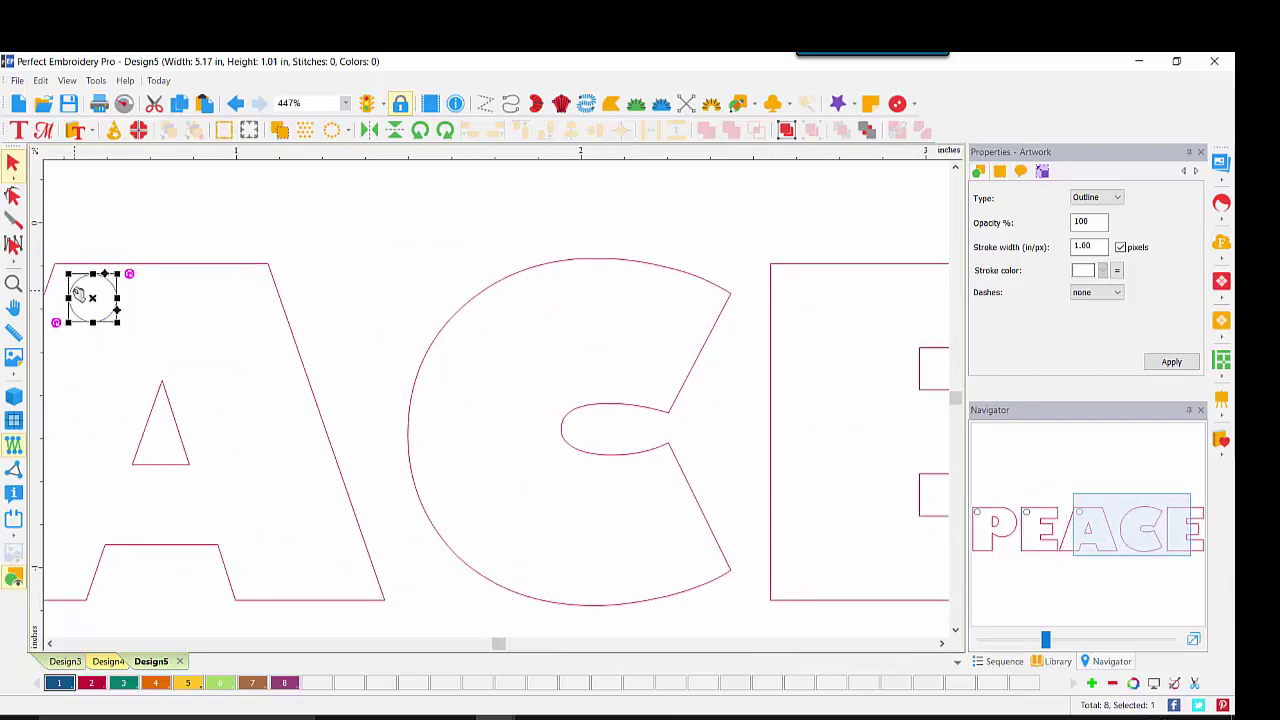
left_click(173, 101)
left_click(204, 103)
left_click_drag(115, 287, 571, 314)
left_click_drag(539, 304, 534, 300)
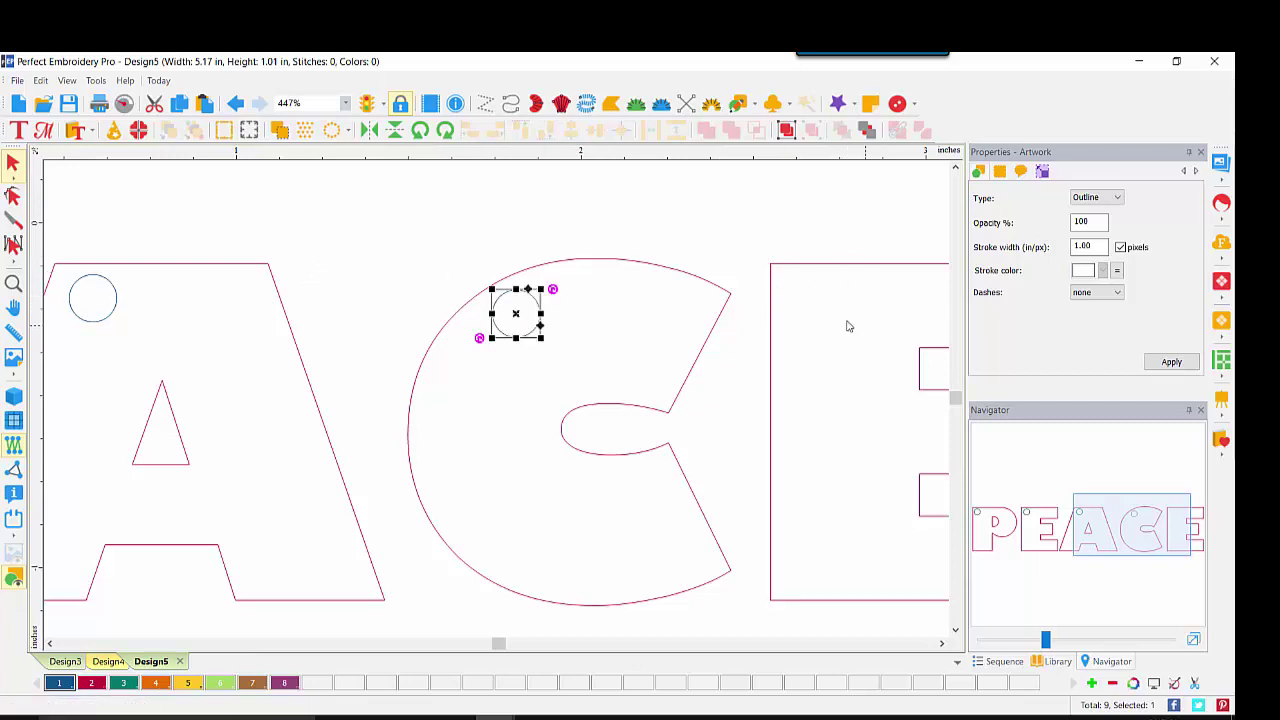
left_click(204, 104)
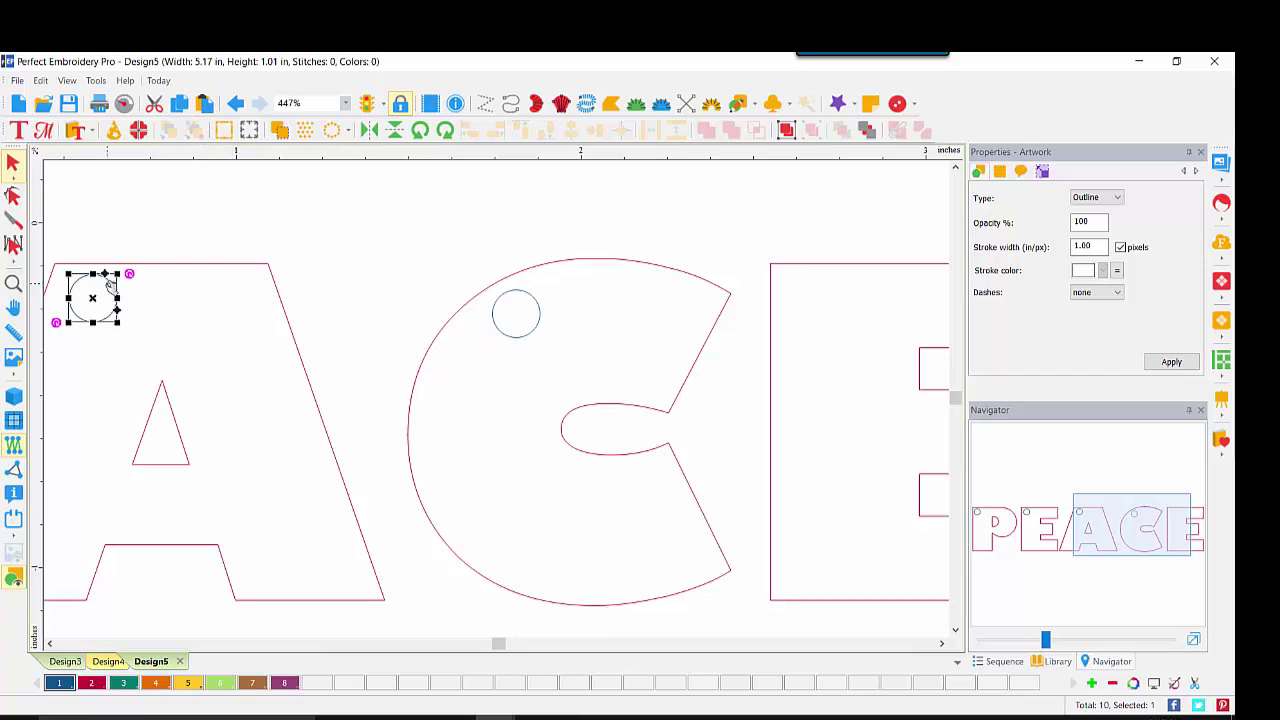
left_click_drag(108, 288, 828, 295)
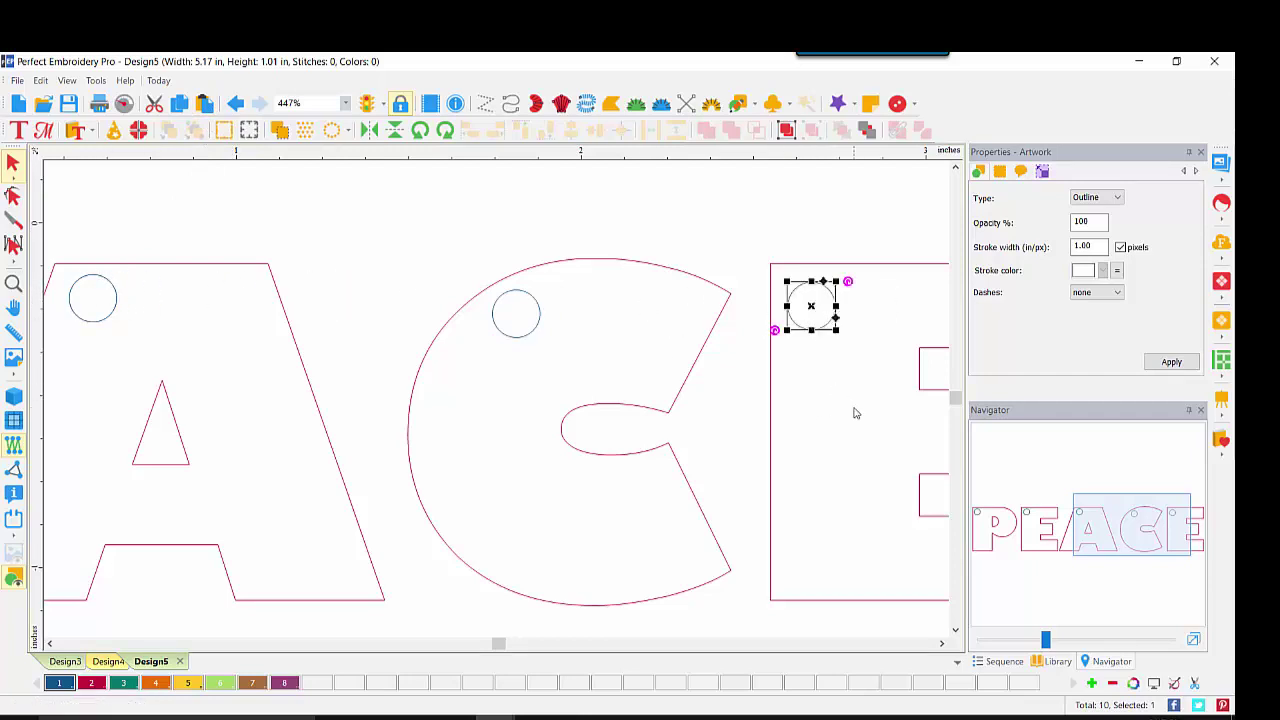
left_click(1195, 643)
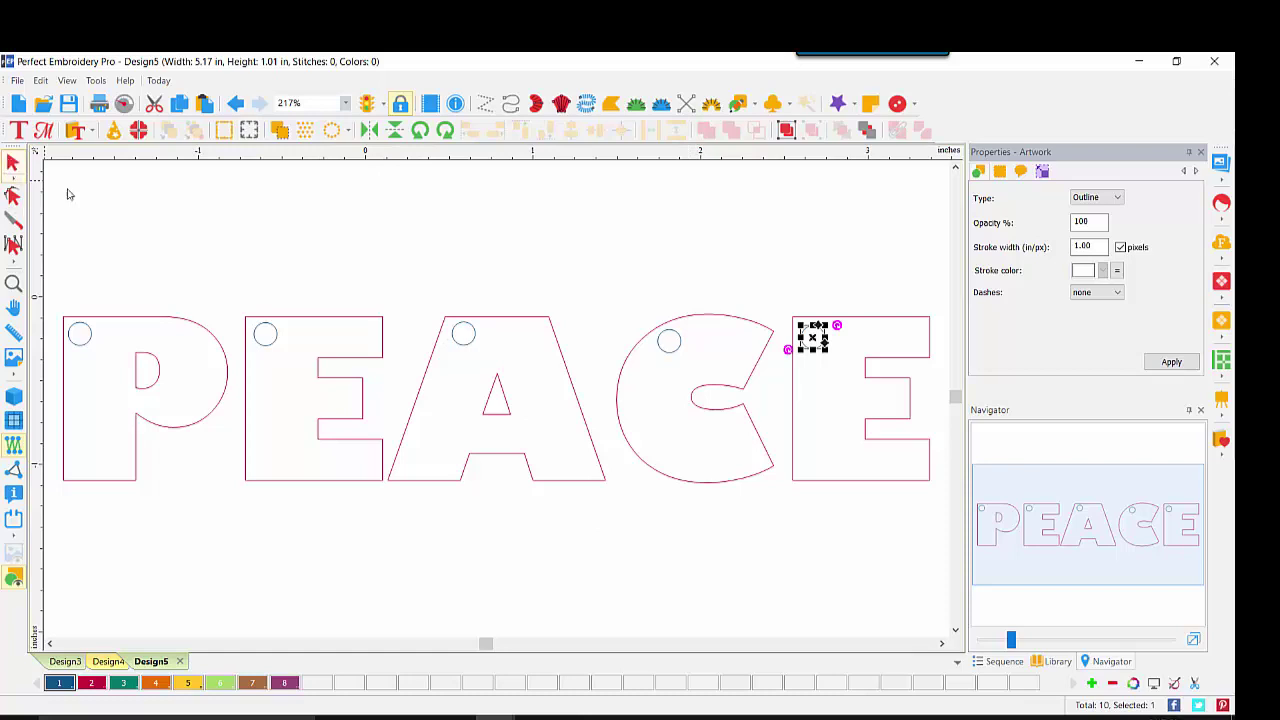
left_click(727, 276)
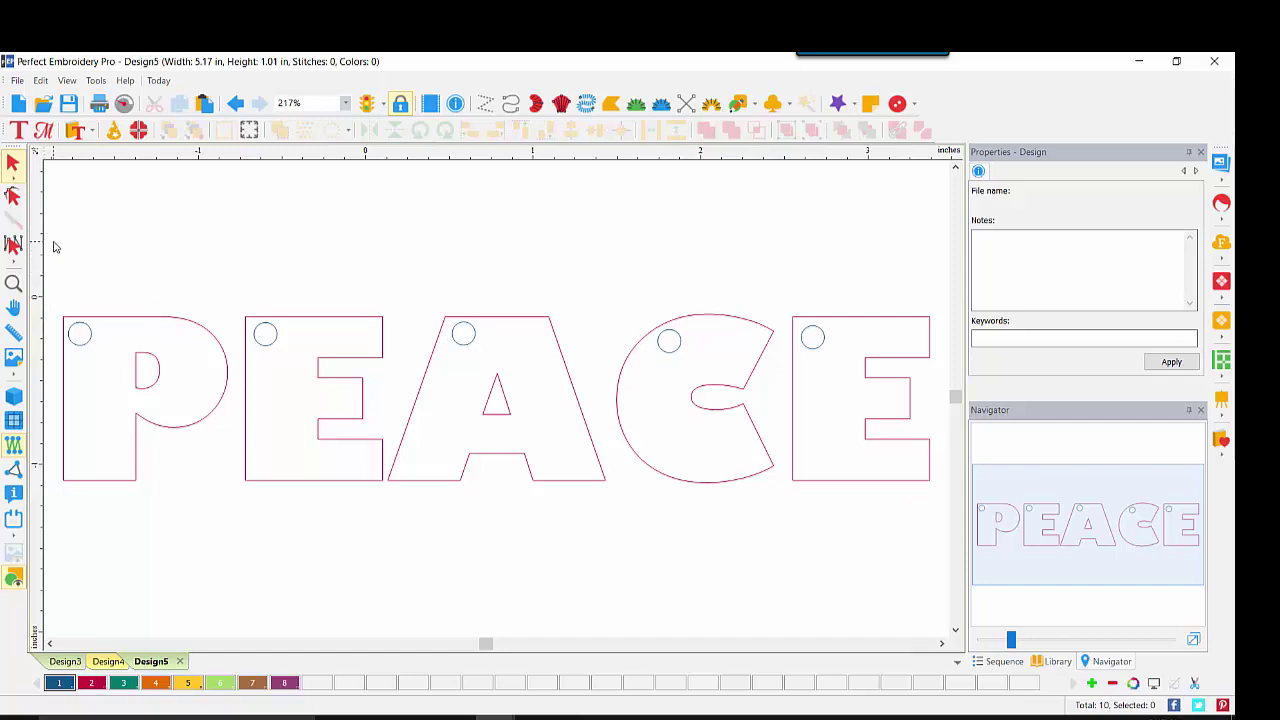
- Combine the P, the first E and the A each with its own hole circle
left_click_drag(55, 240, 240, 518)
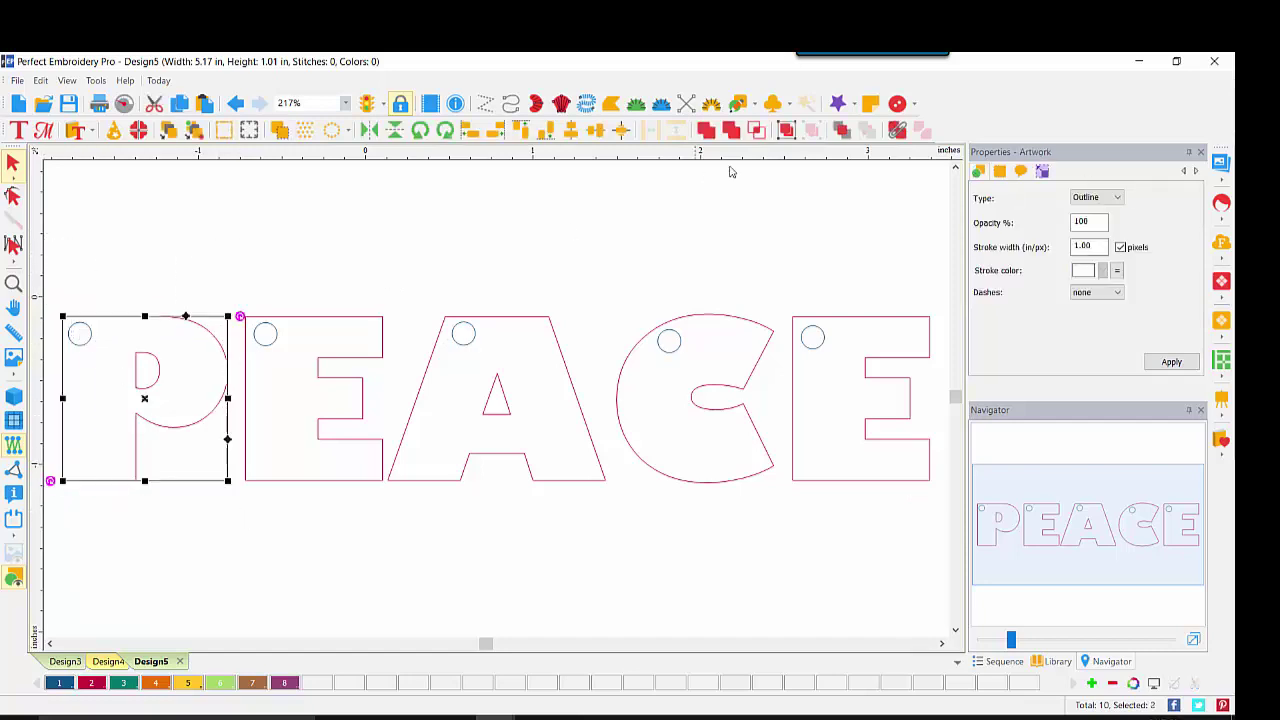
left_click(898, 133)
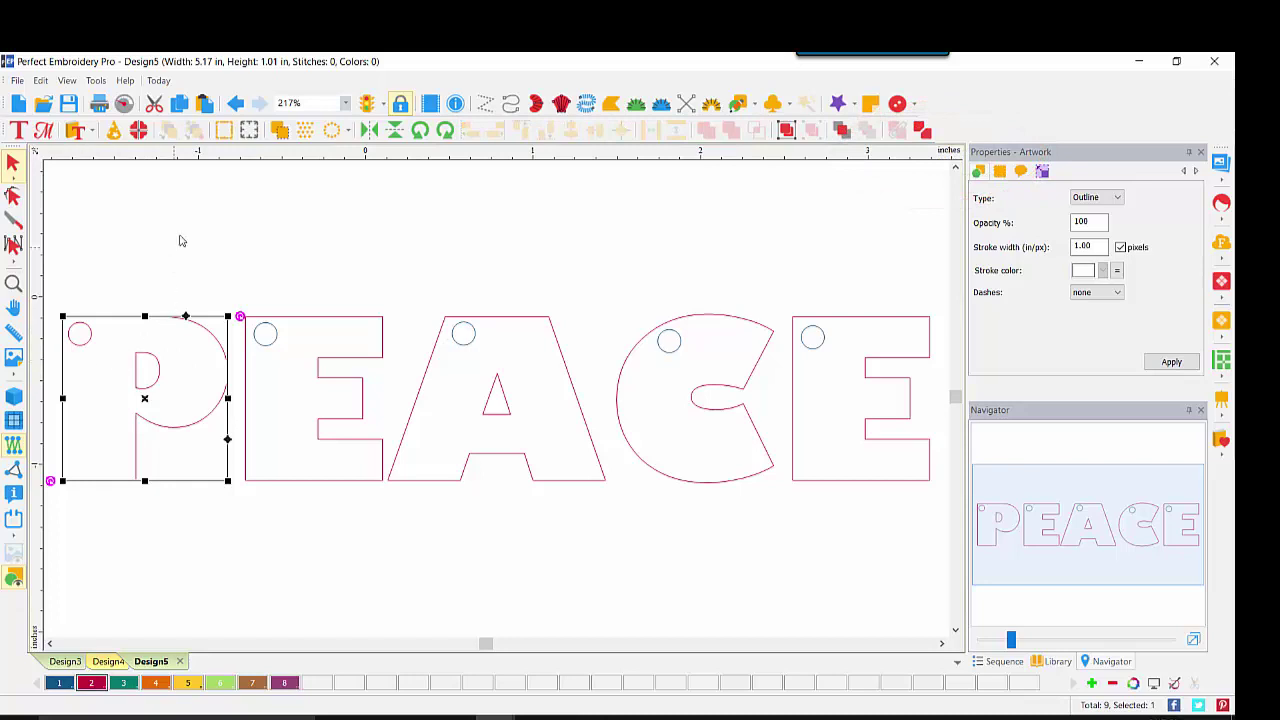
left_click_drag(234, 201, 395, 570)
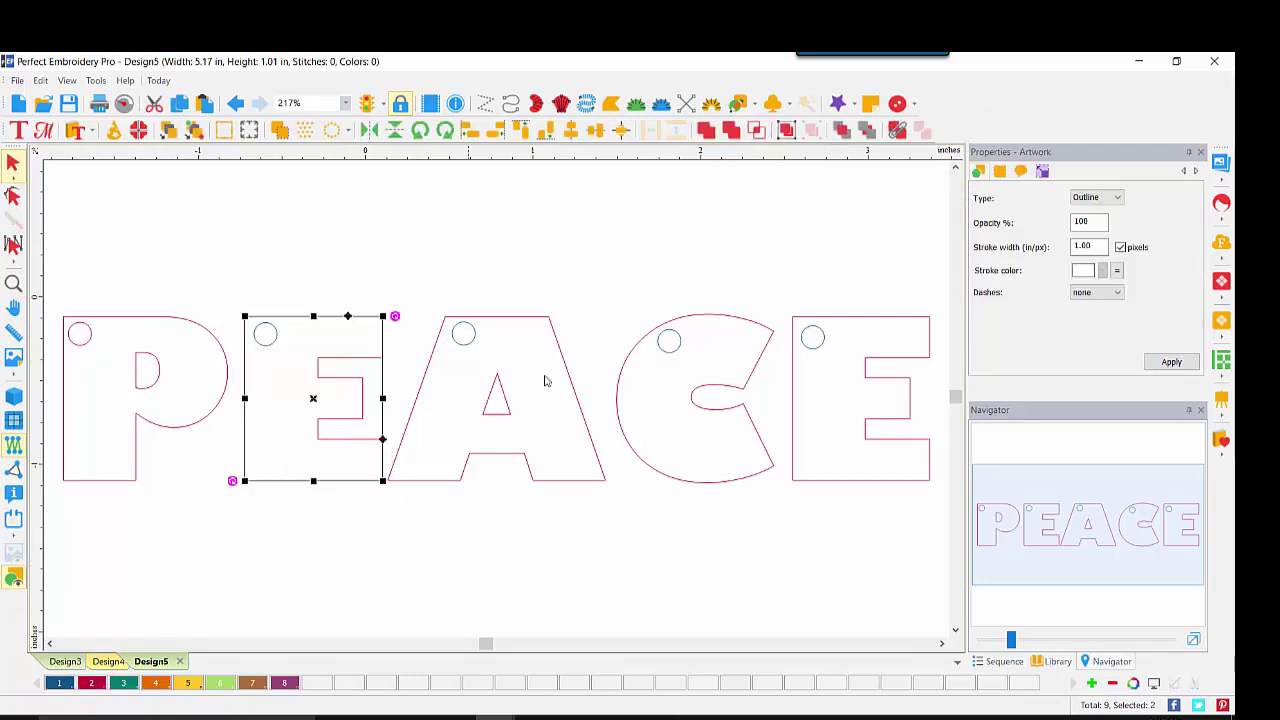
left_click(897, 131)
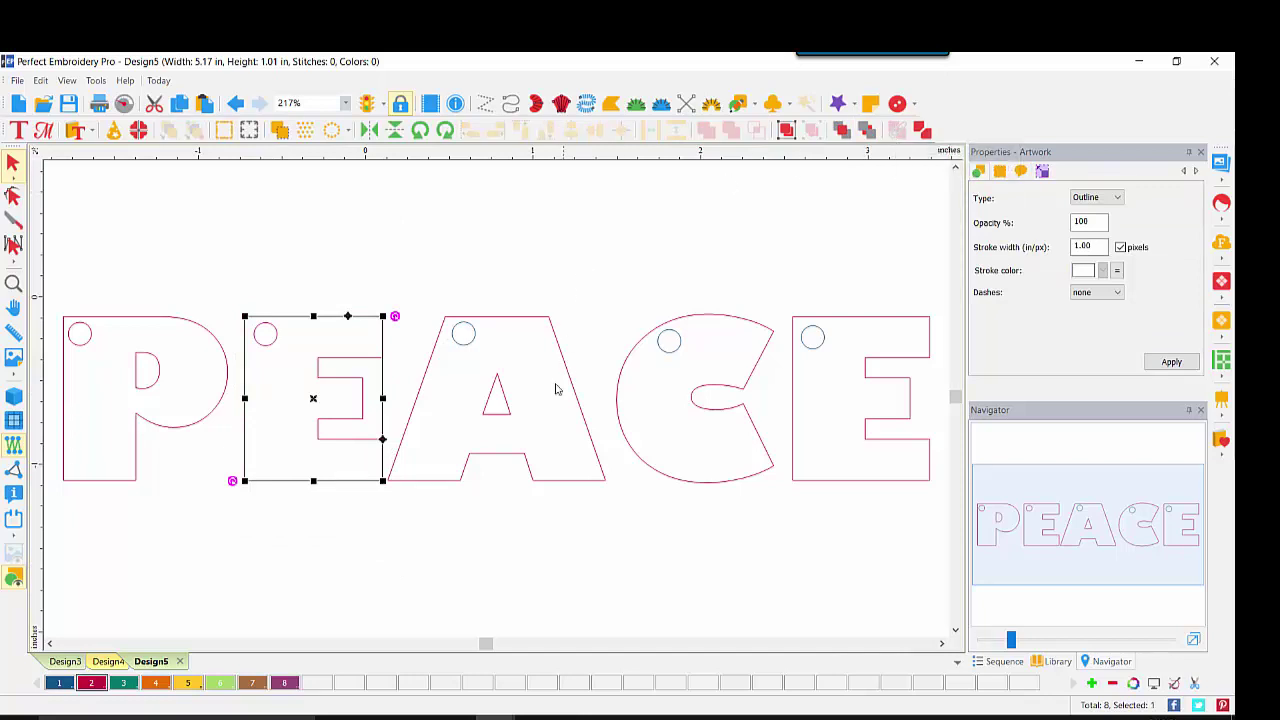
left_click(463, 344)
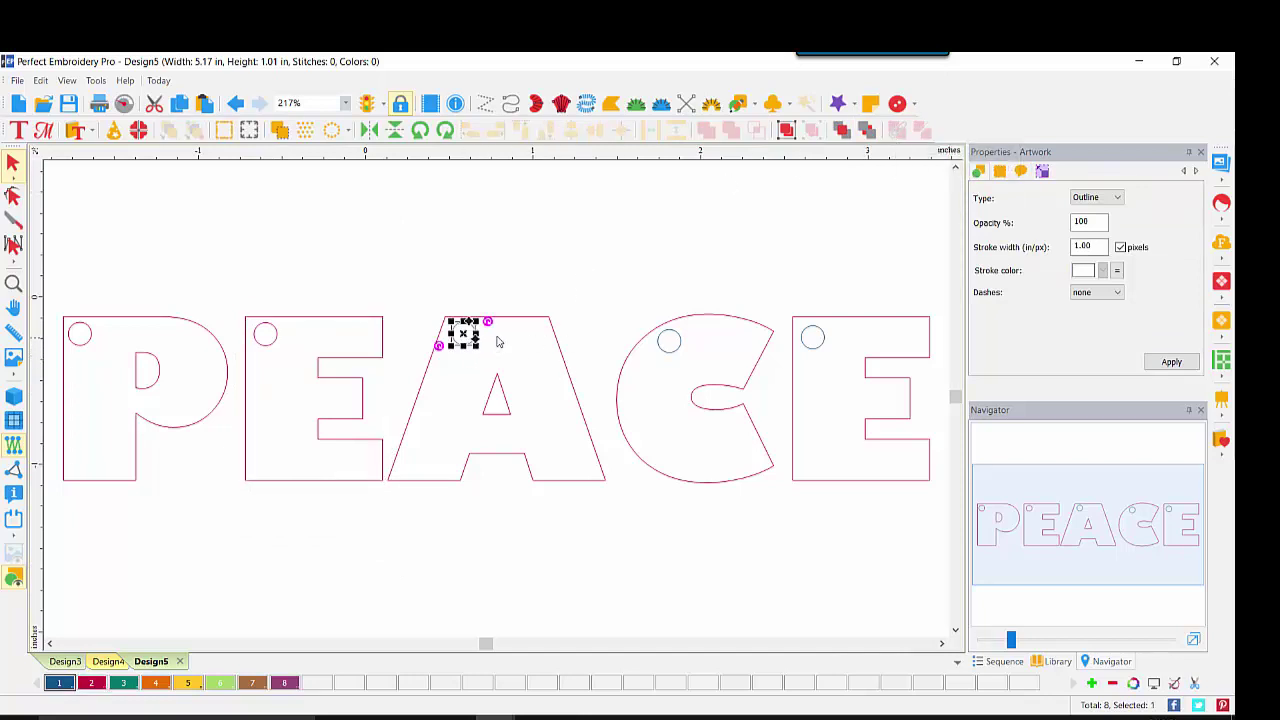
left_click(536, 323, "shift")
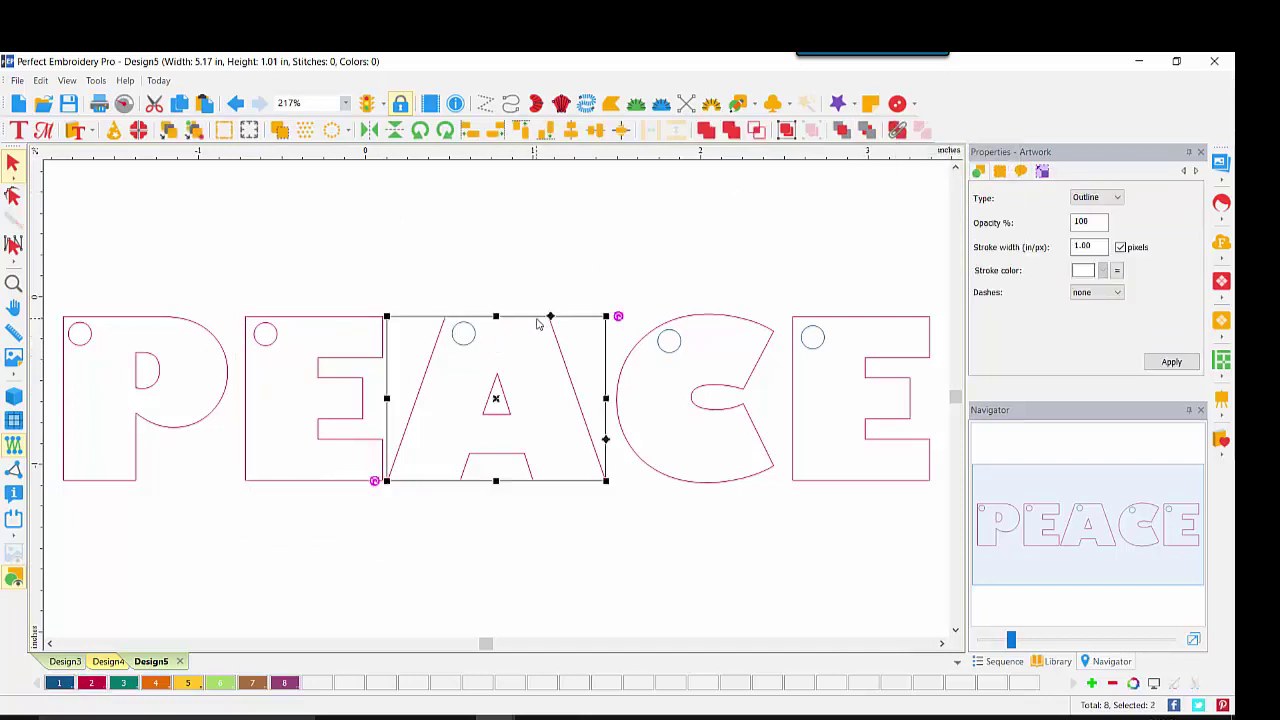
left_click(896, 134)
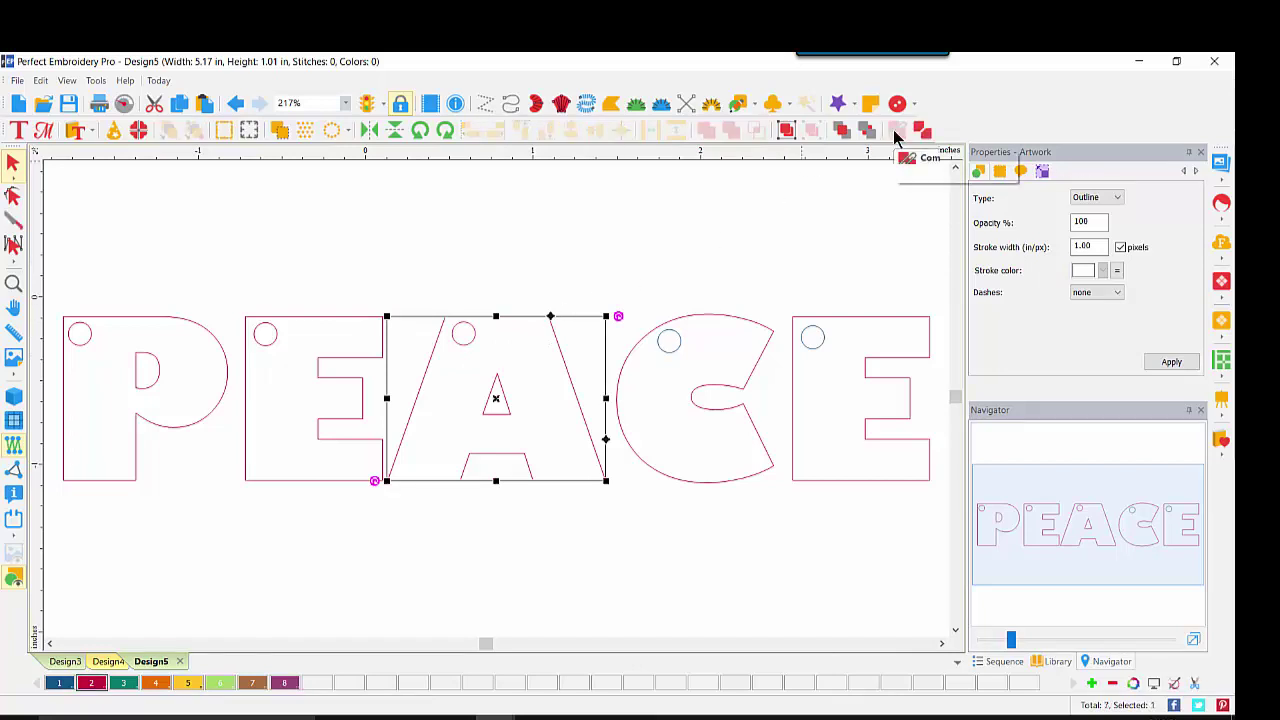
- Combine the C and the last E each with its own hole circle
left_click(630, 228)
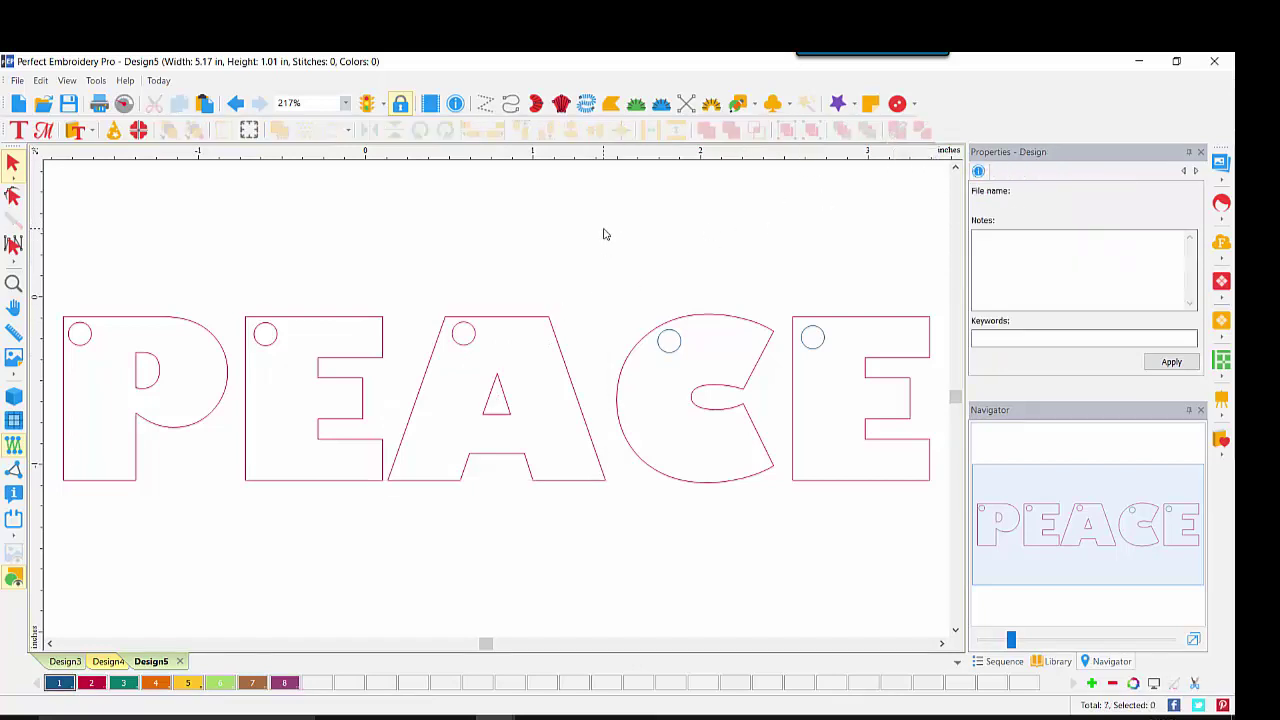
left_click_drag(597, 227, 783, 557)
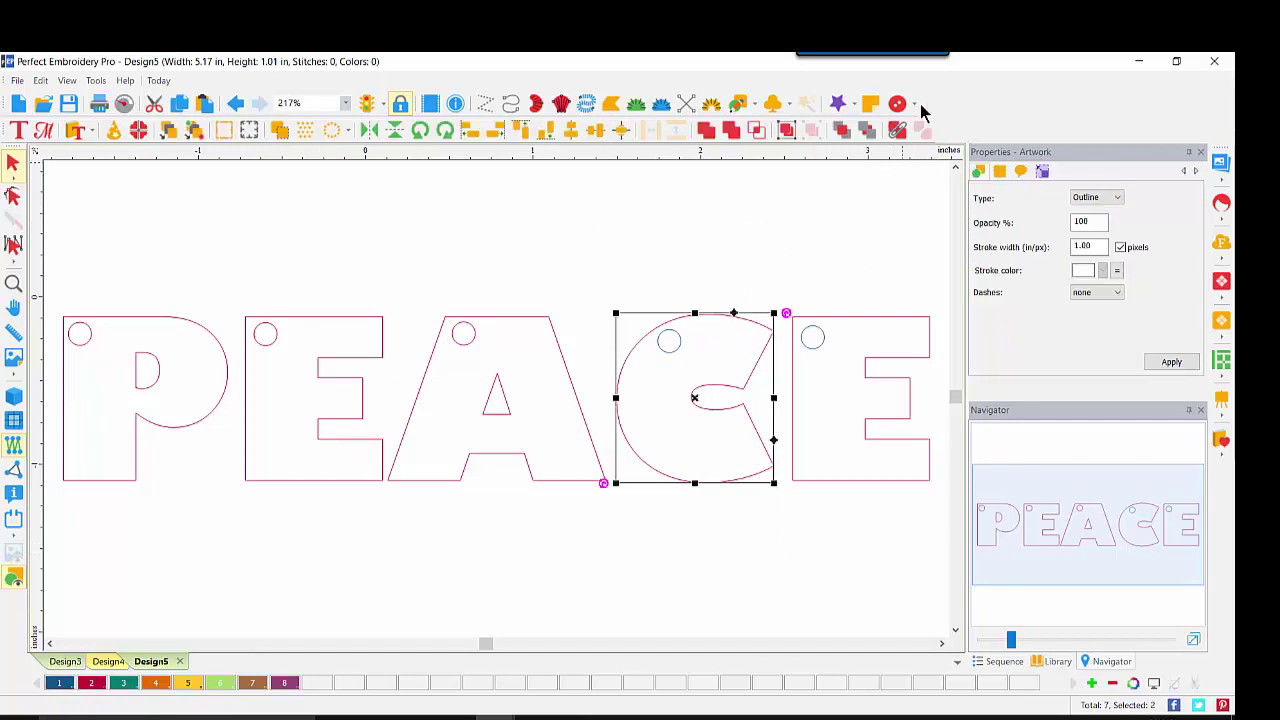
left_click(896, 134)
left_click_drag(763, 203, 954, 537)
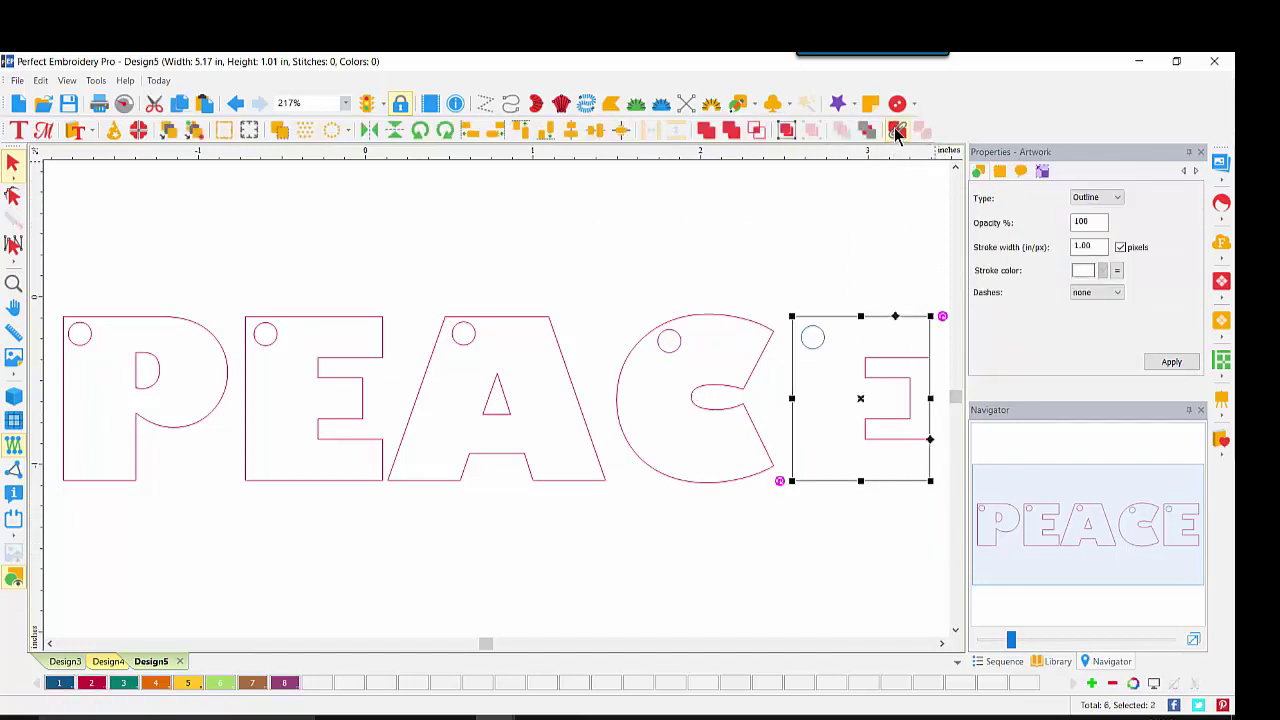
left_click(896, 130)
left_click(760, 245)
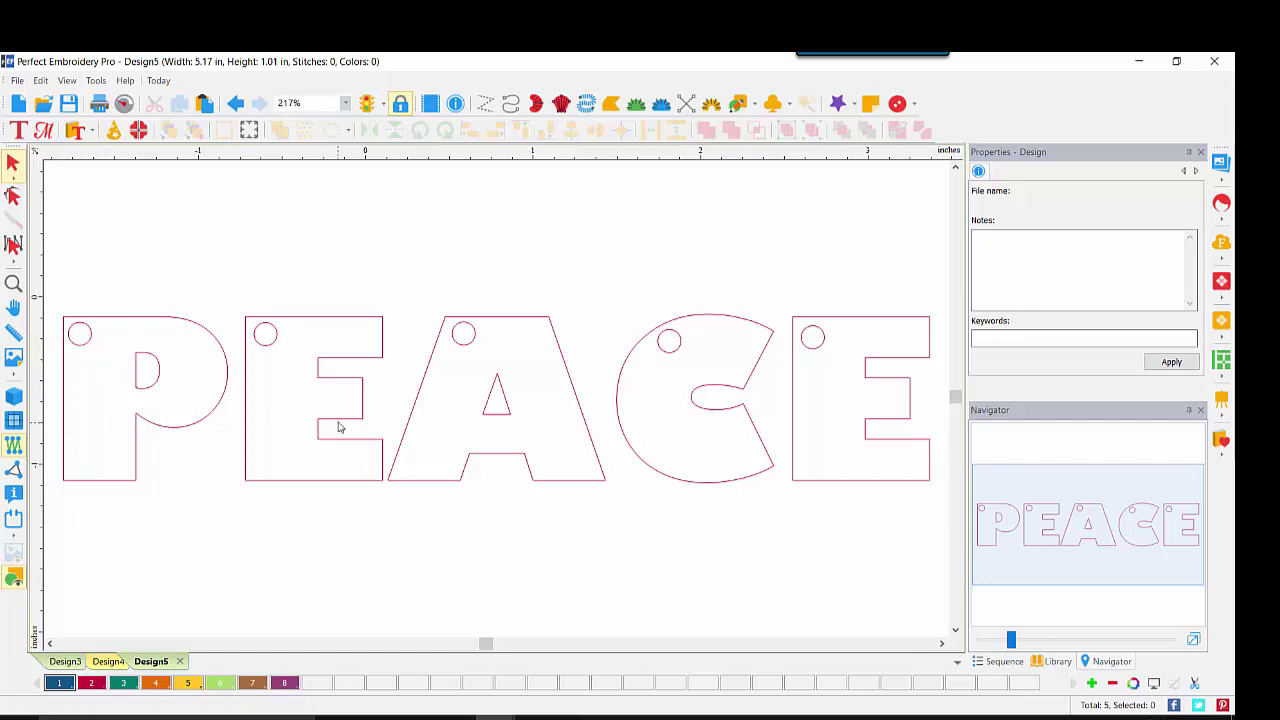
- Duplicate all five PEACE letters in place, recolor the copy with thread color 1, and hide the Color 1 group
left_click(1000, 662)
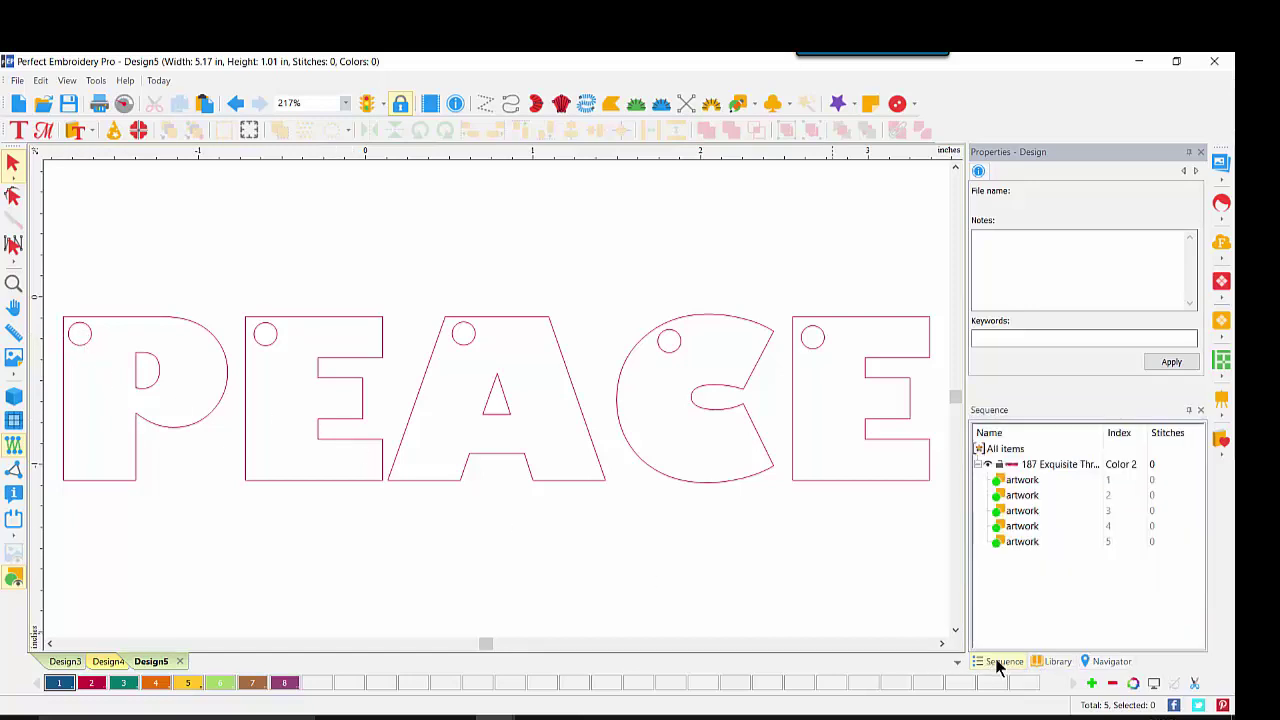
left_click(1065, 465)
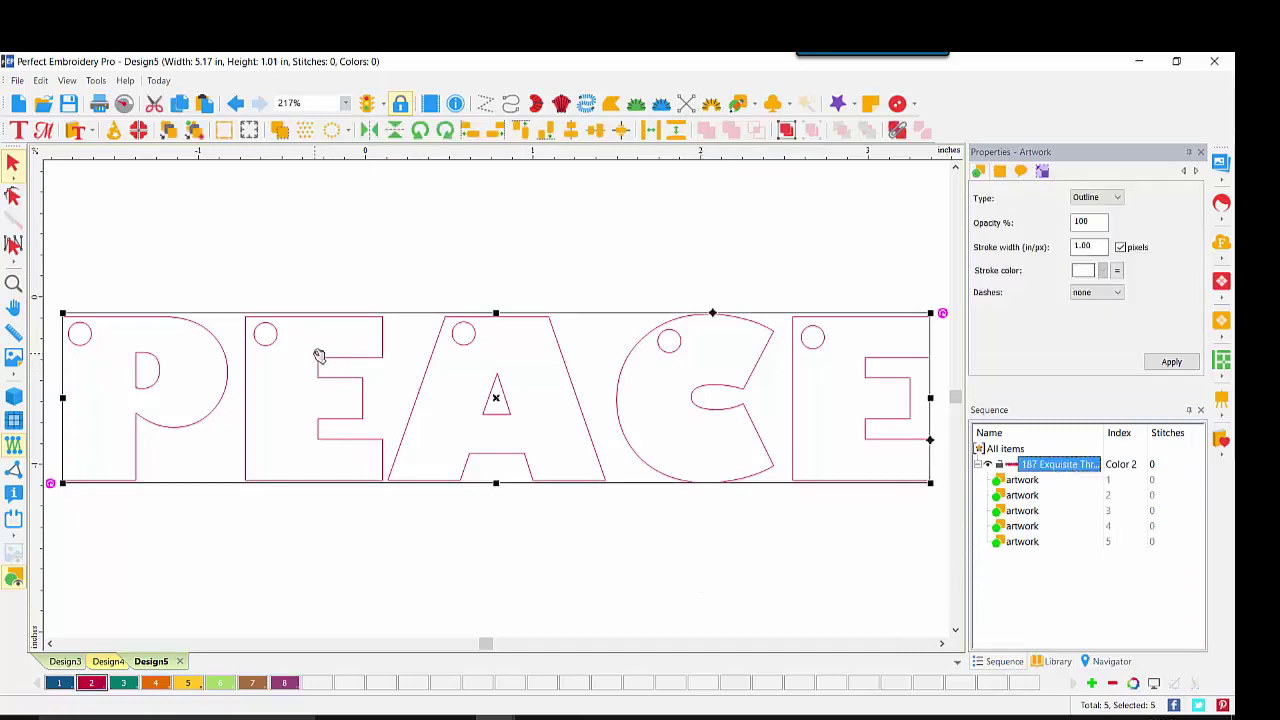
left_click(204, 103)
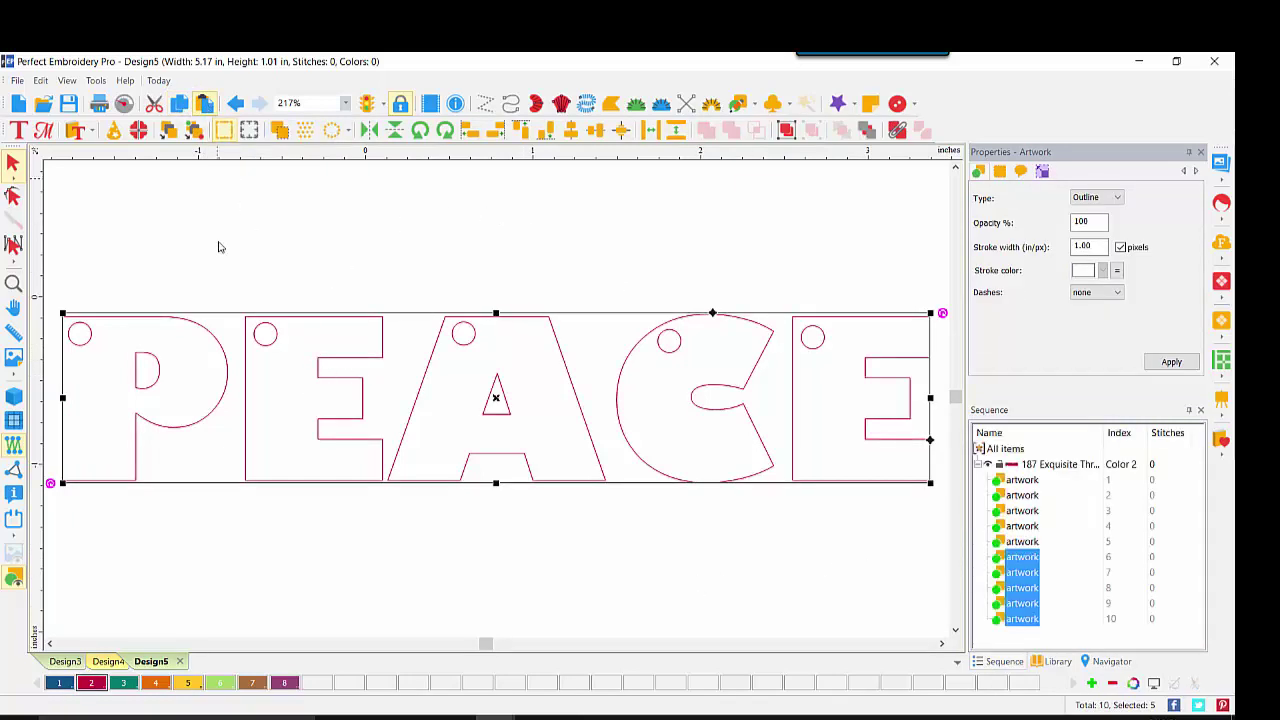
left_click(59, 683)
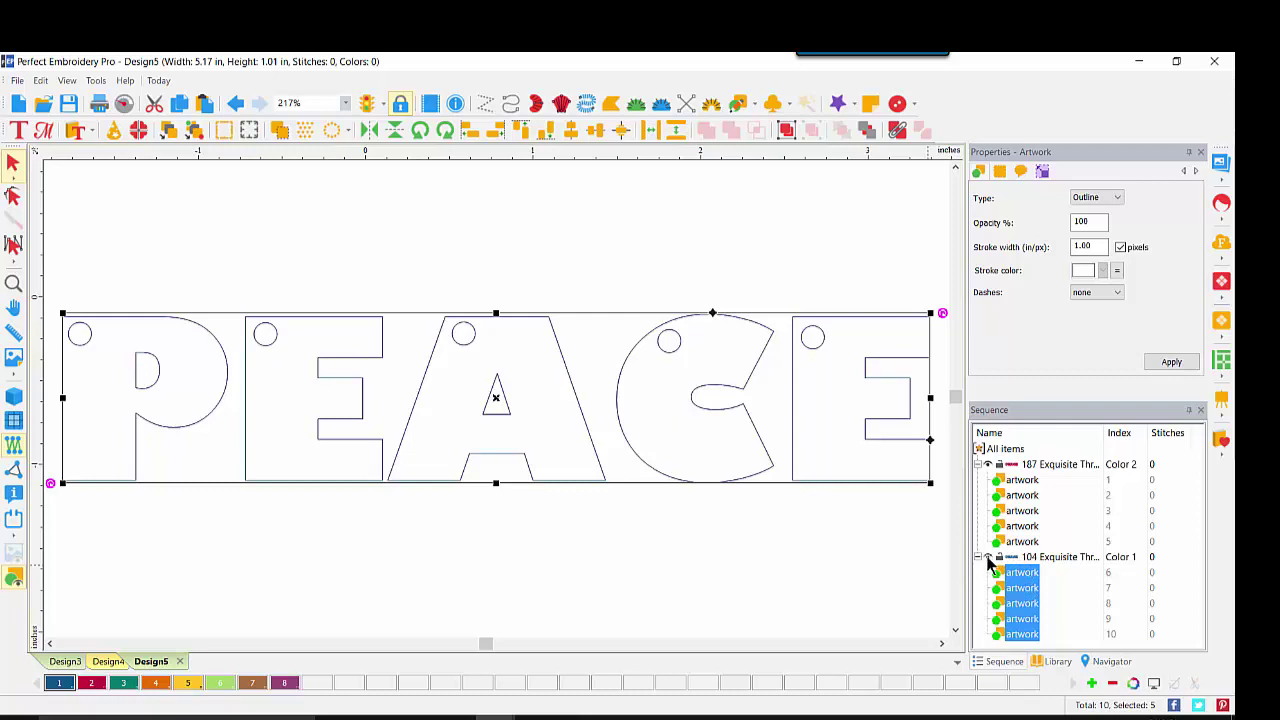
left_click(988, 563)
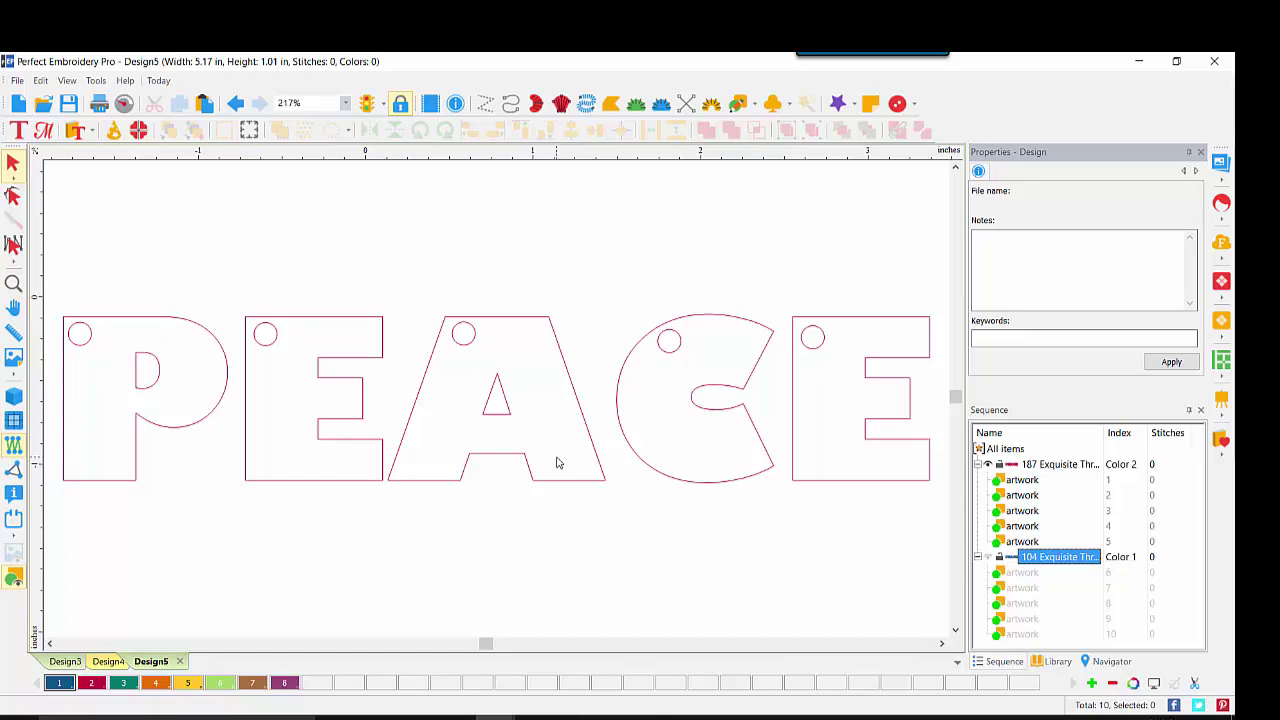
- Convert the five visible PEACE artwork letters in the Color 2 group to complex fill
left_click(1048, 466)
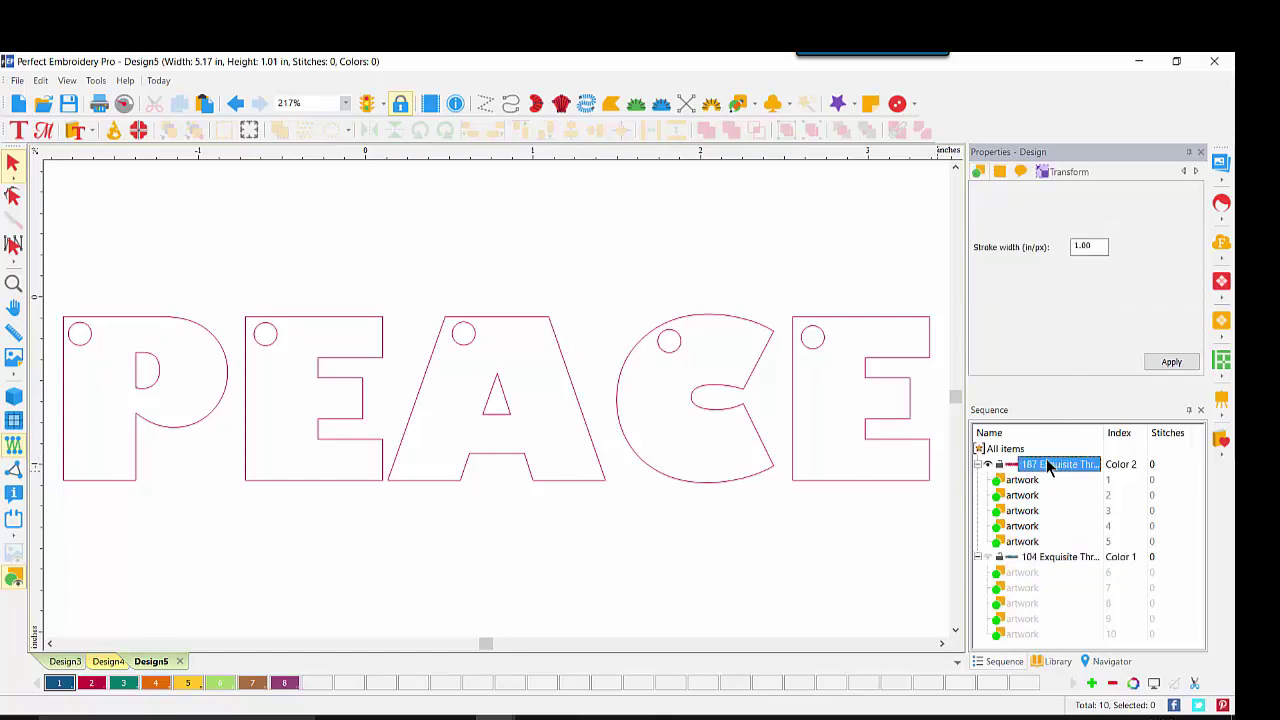
right_click(433, 376)
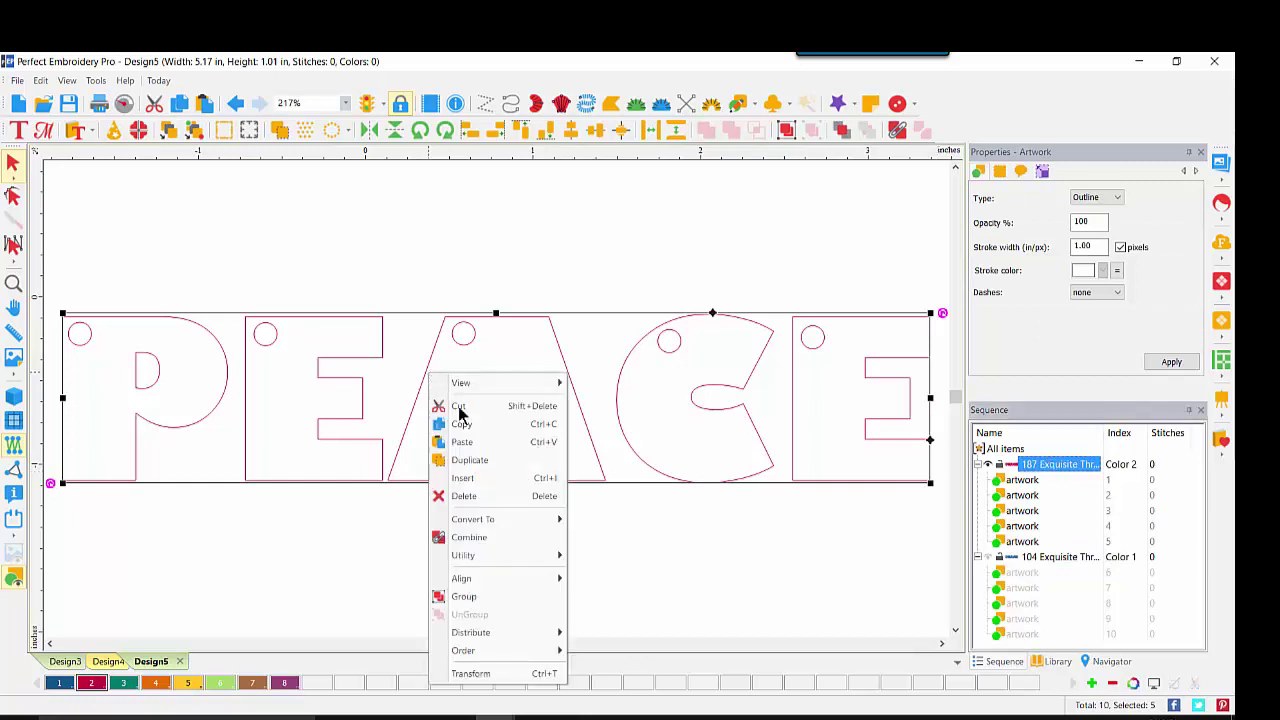
mouse_move(494, 518)
left_click(603, 575)
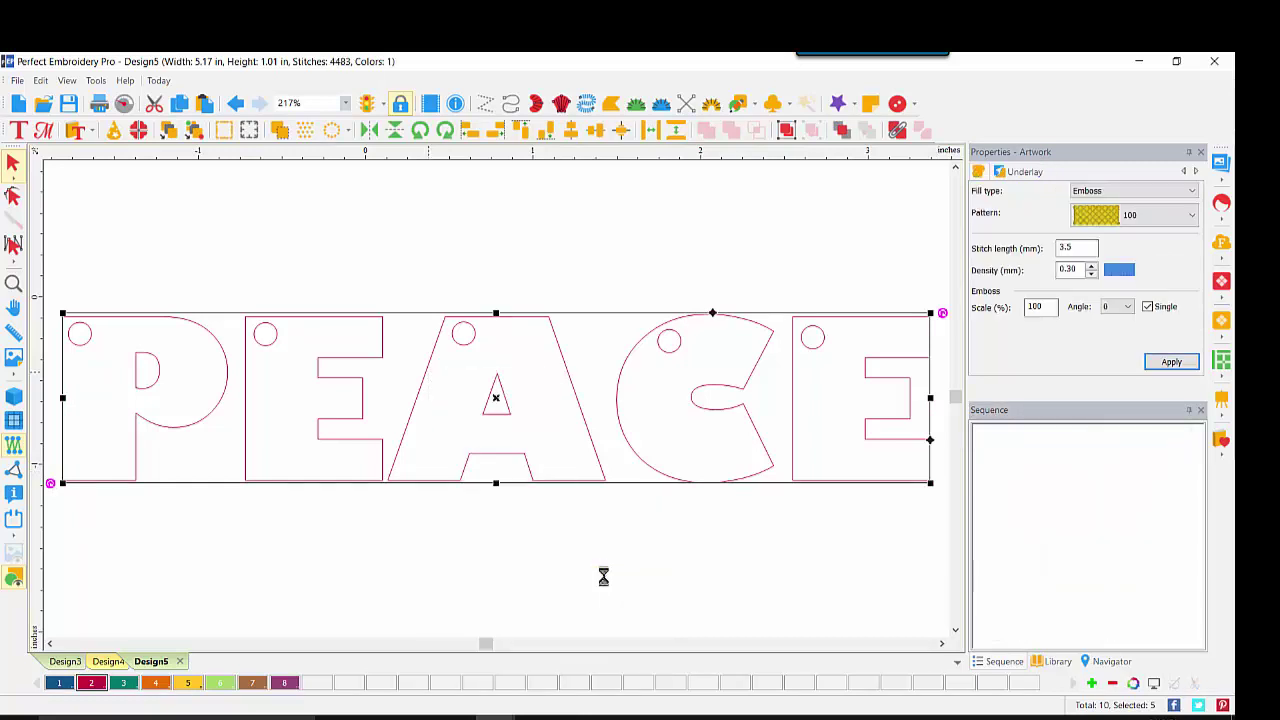
- Apply the Emboss fill type with a density of 0.30 mm to all five letters and display them in 3D
left_click(1160, 190)
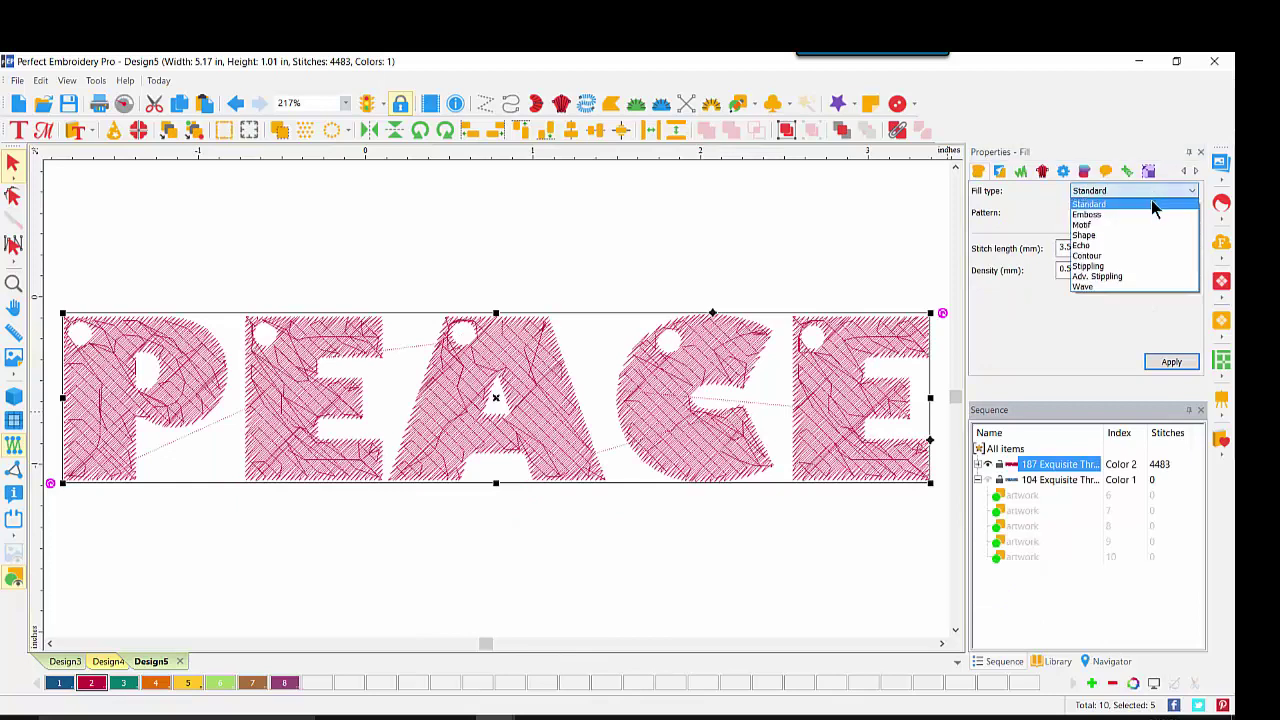
left_click(1136, 216)
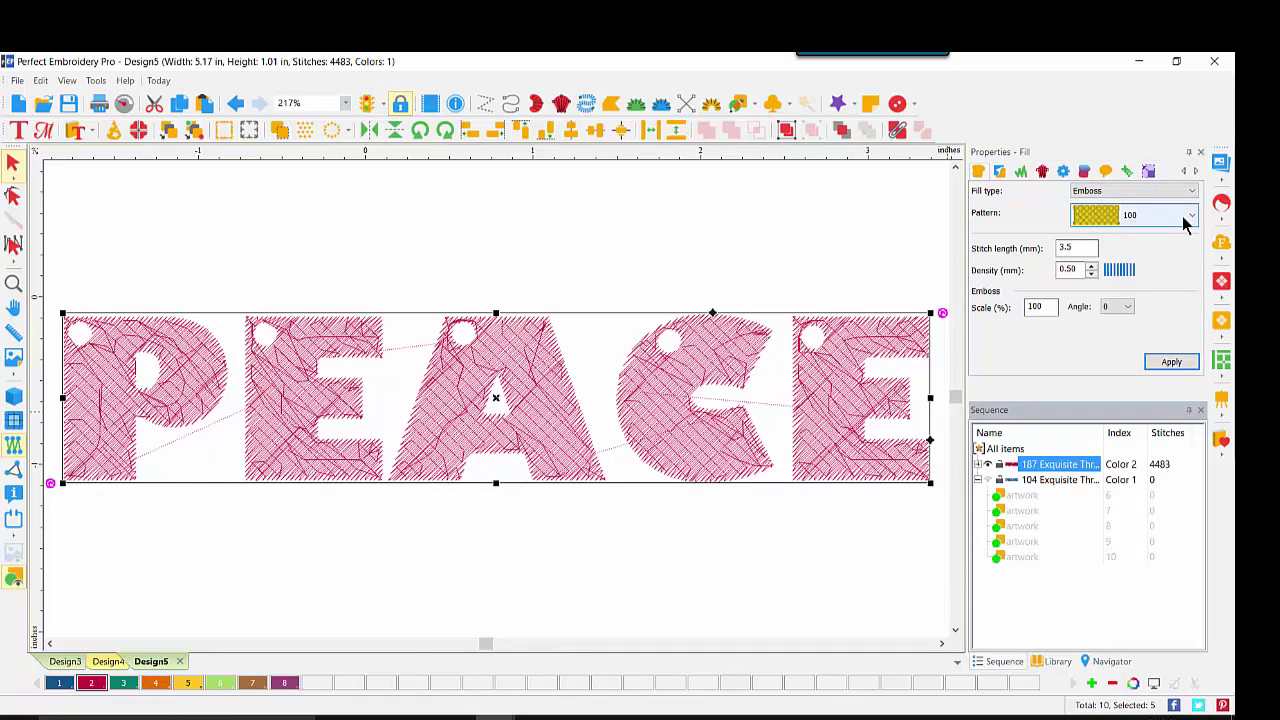
left_click(1090, 274)
left_click(1090, 274)
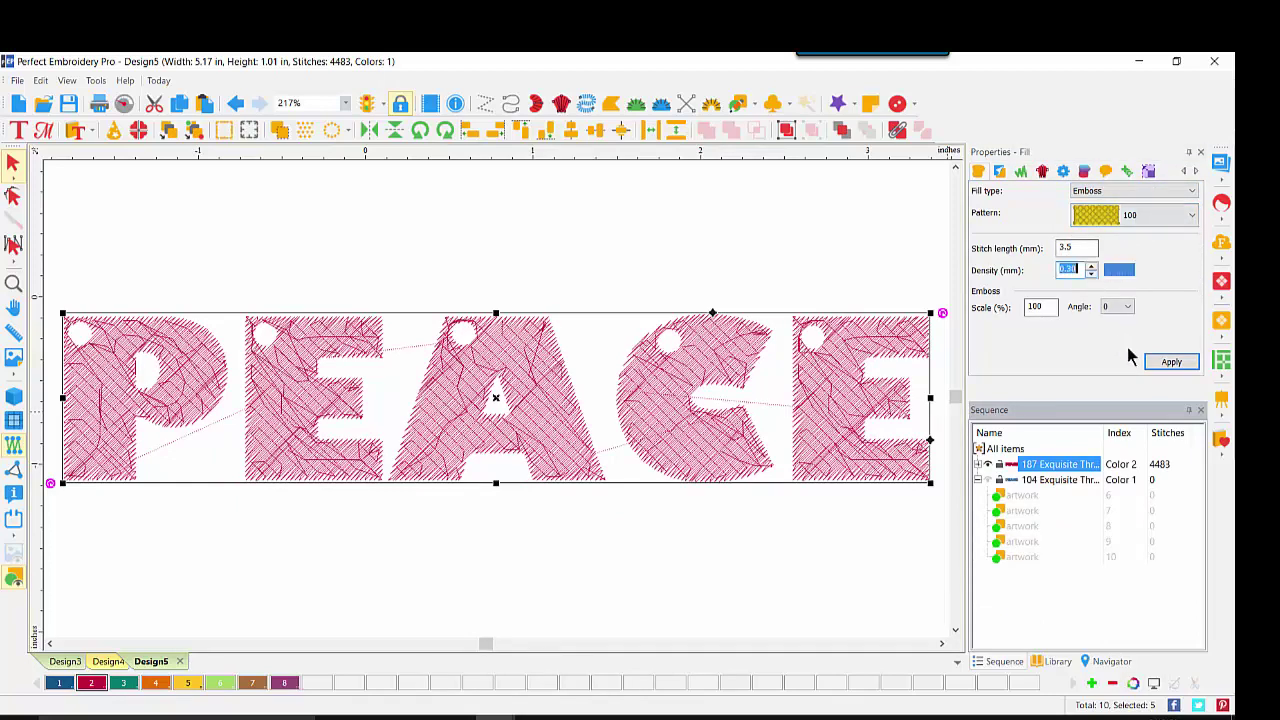
left_click(1166, 361)
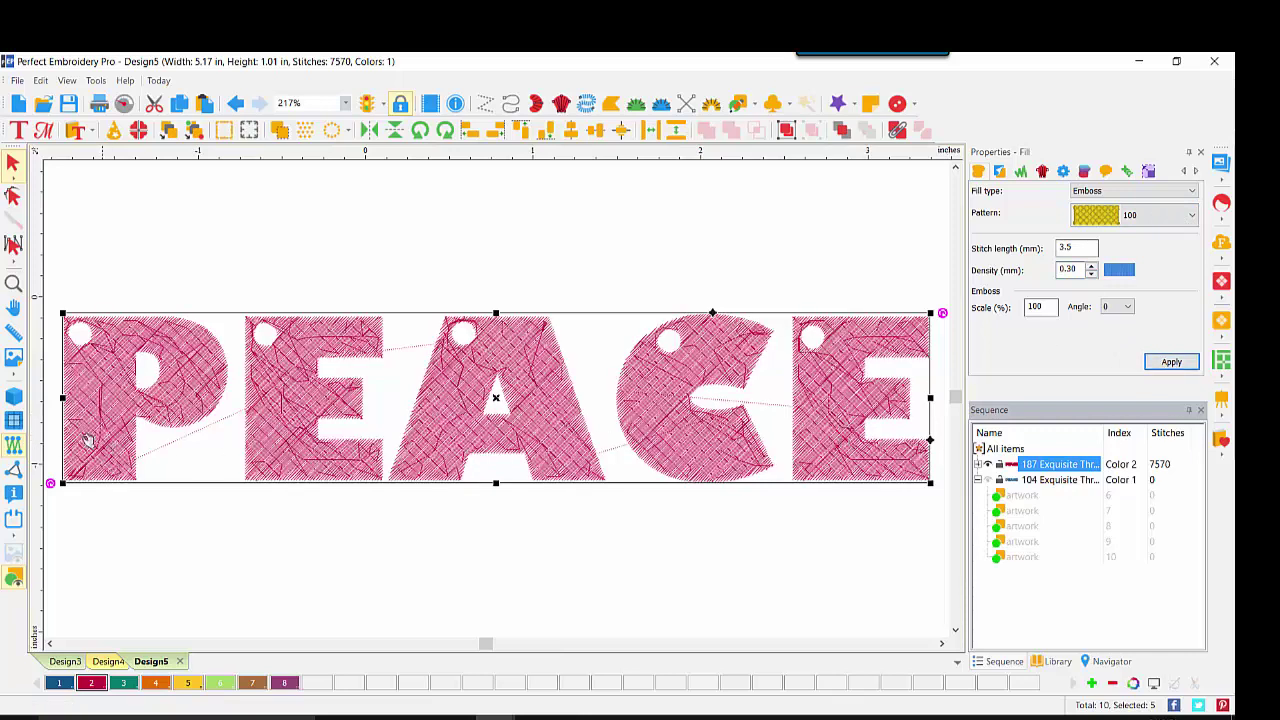
left_click(15, 399)
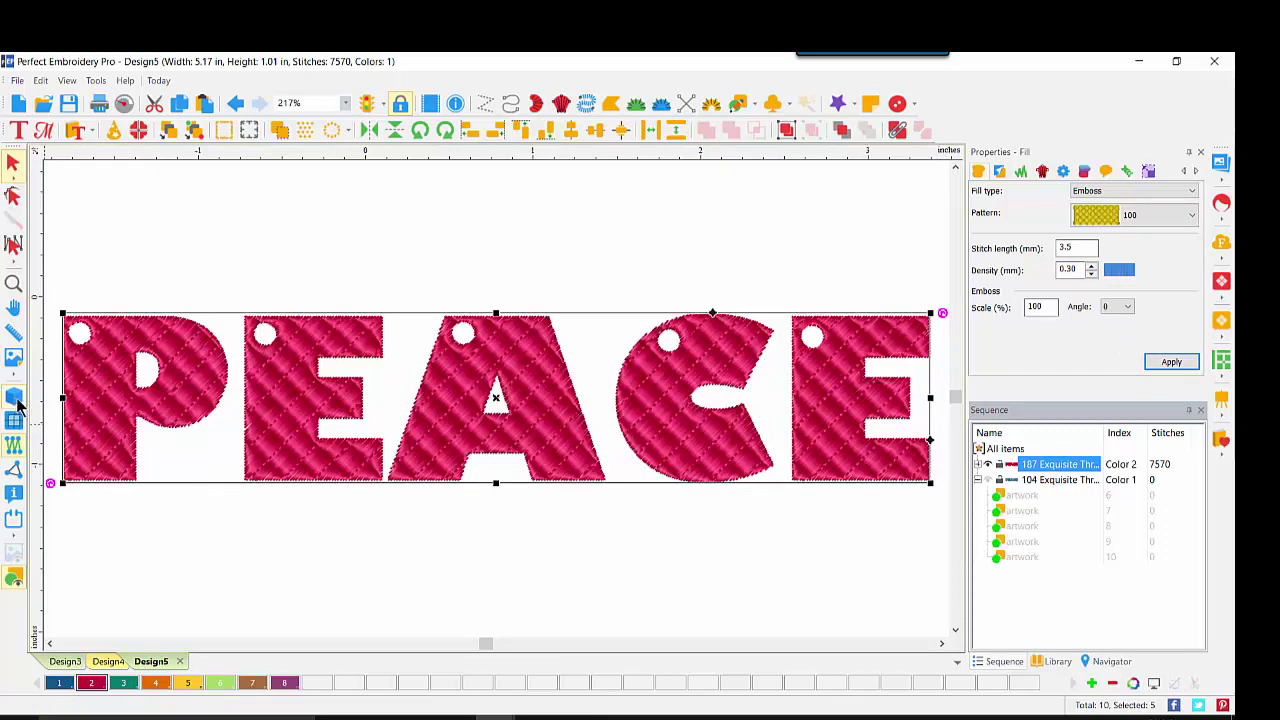
left_click(203, 567)
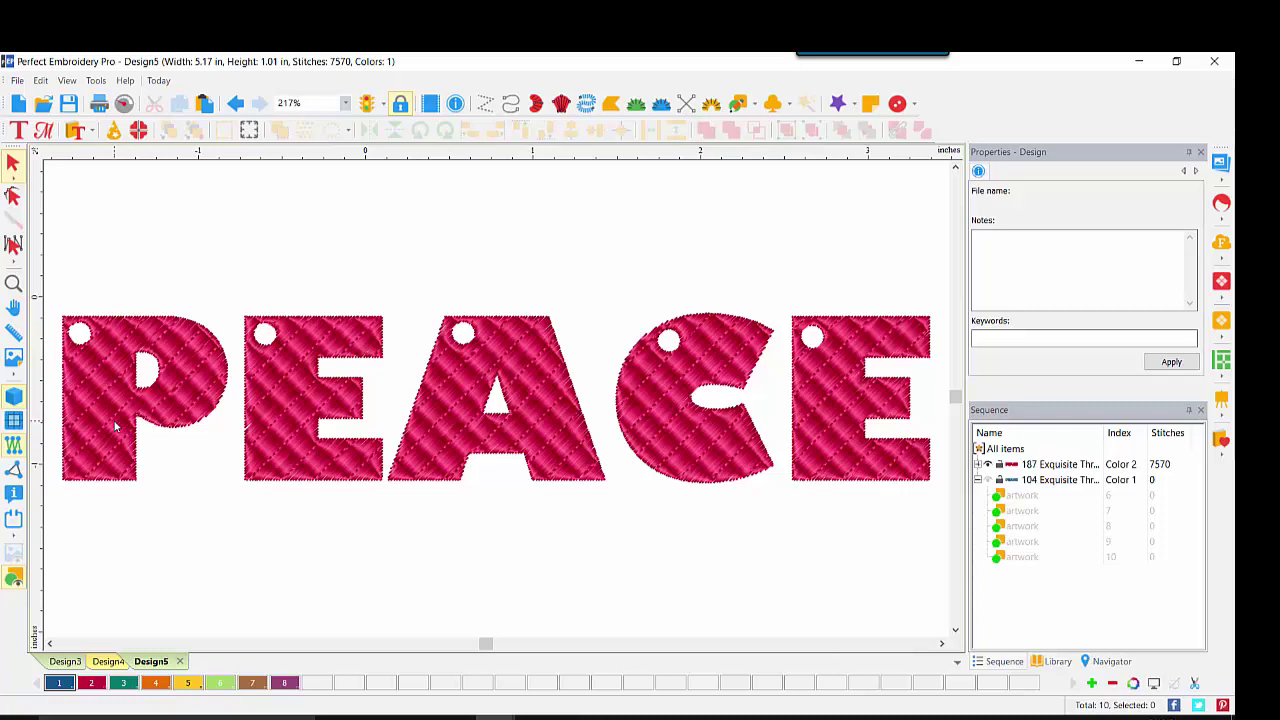
- Redraw the P's stitch angle line nearly vertically through its stem, at about -89 degrees
left_click(115, 425)
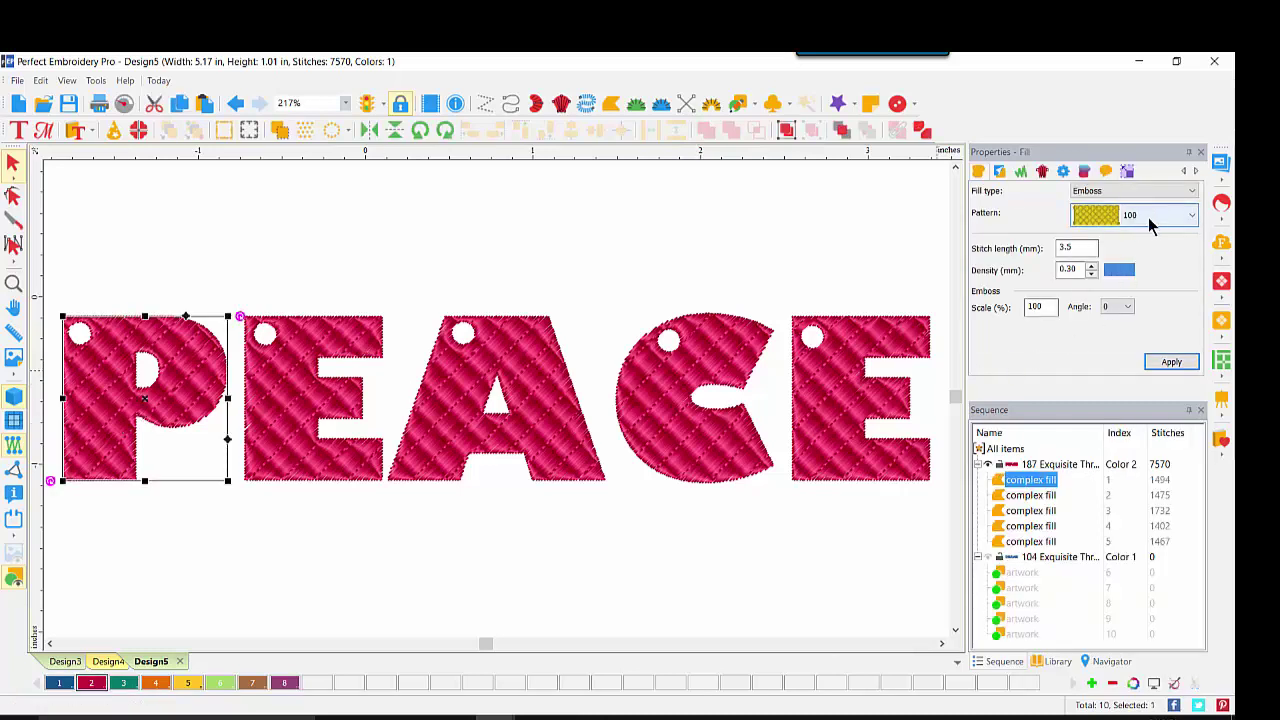
left_click(14, 204)
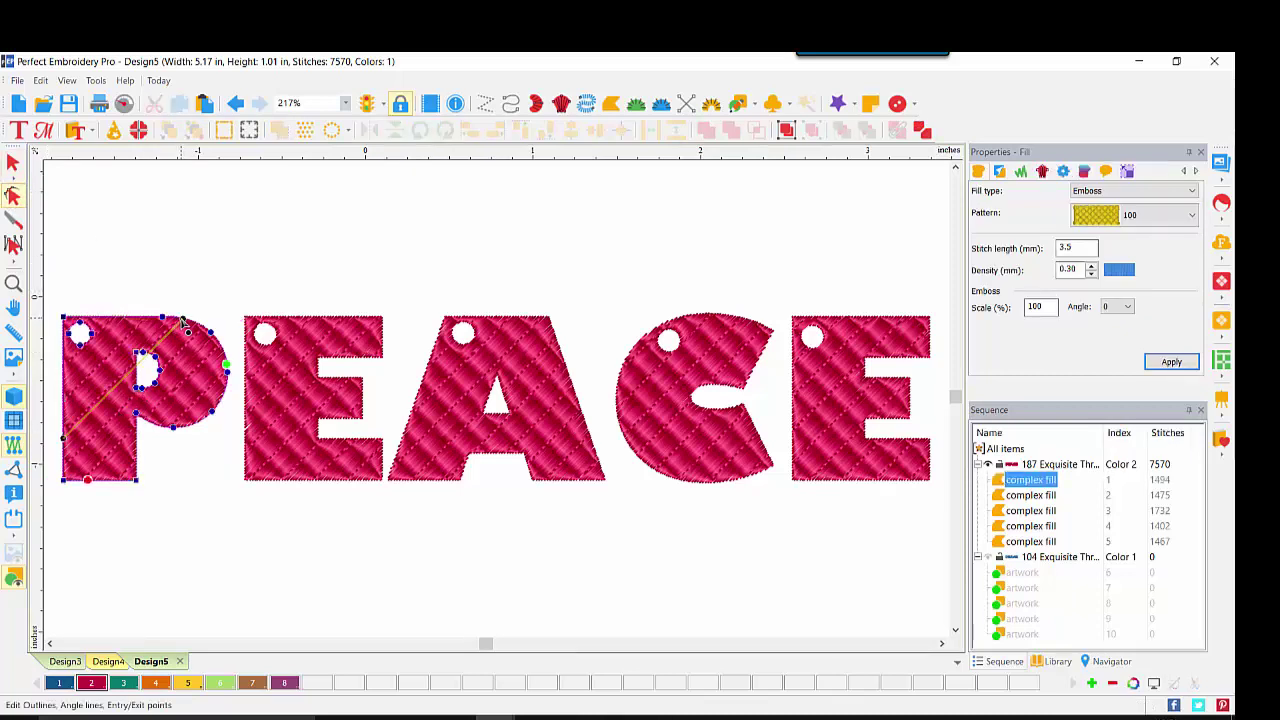
left_click_drag(114, 318, 117, 481)
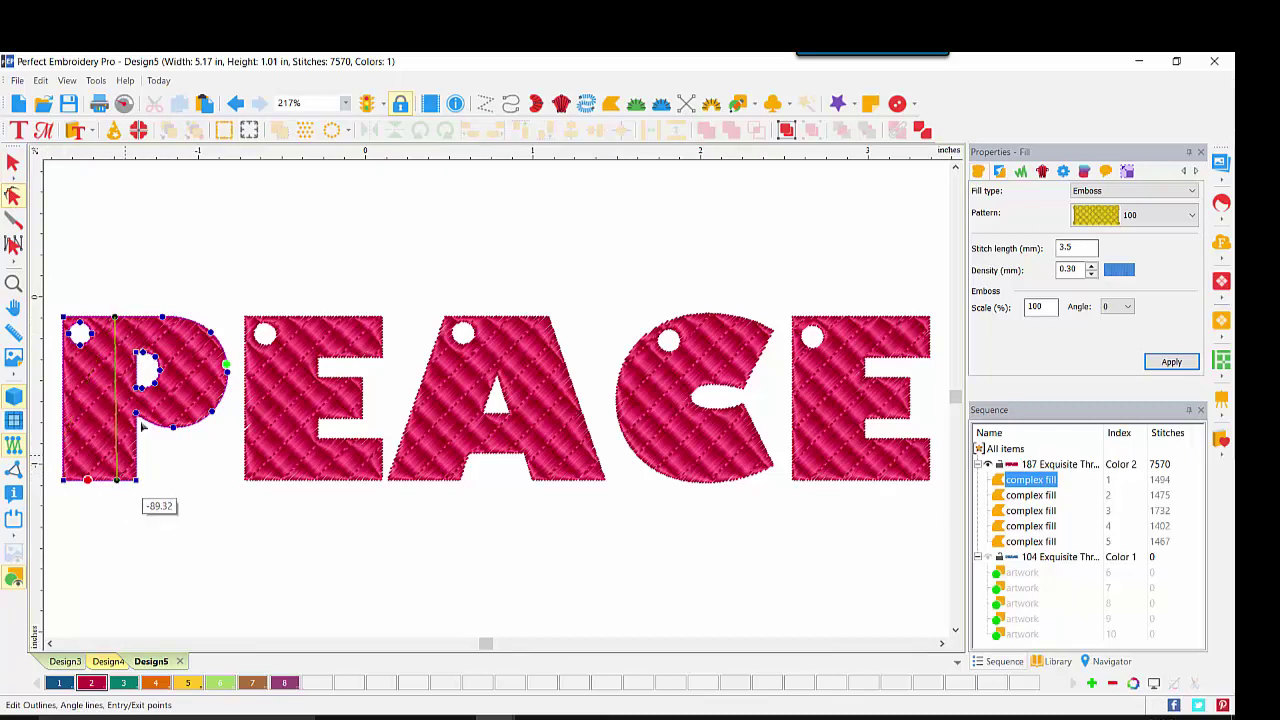
- Apply the P's vertical stitch angle, and give the first E emboss pattern 107 at 75% scale
left_click(1171, 362)
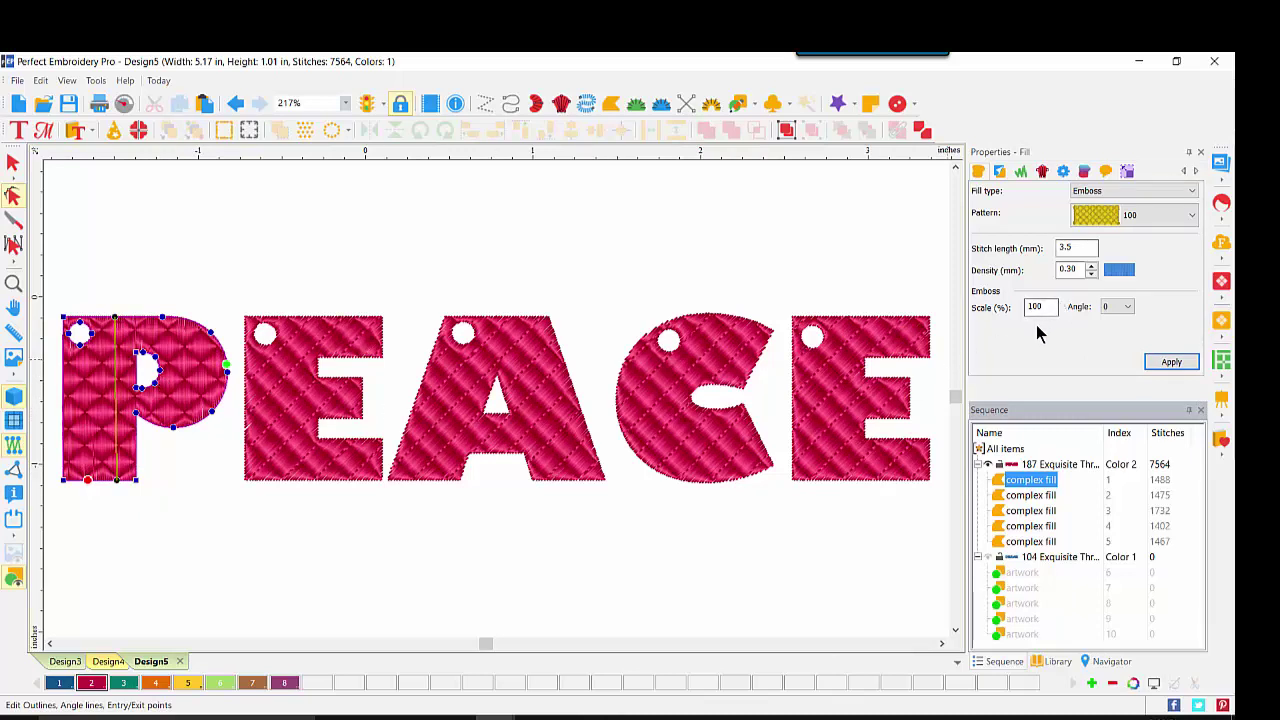
left_click(285, 378)
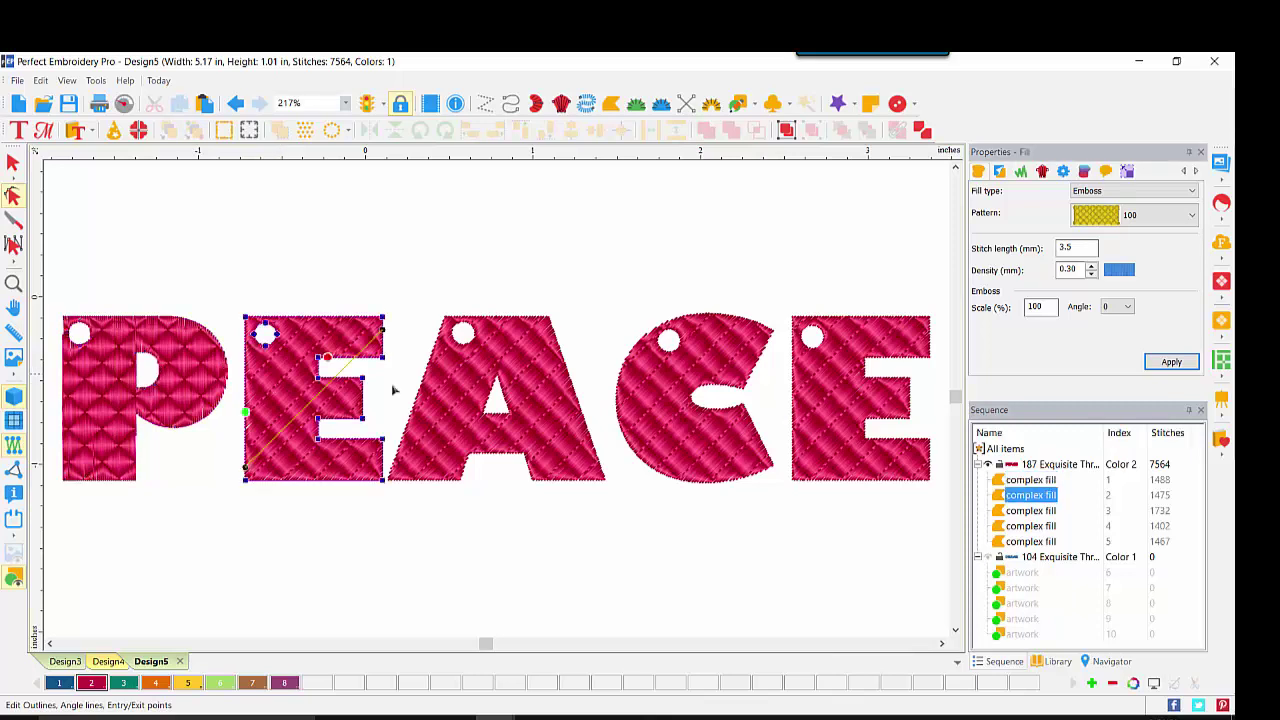
left_click(1192, 214)
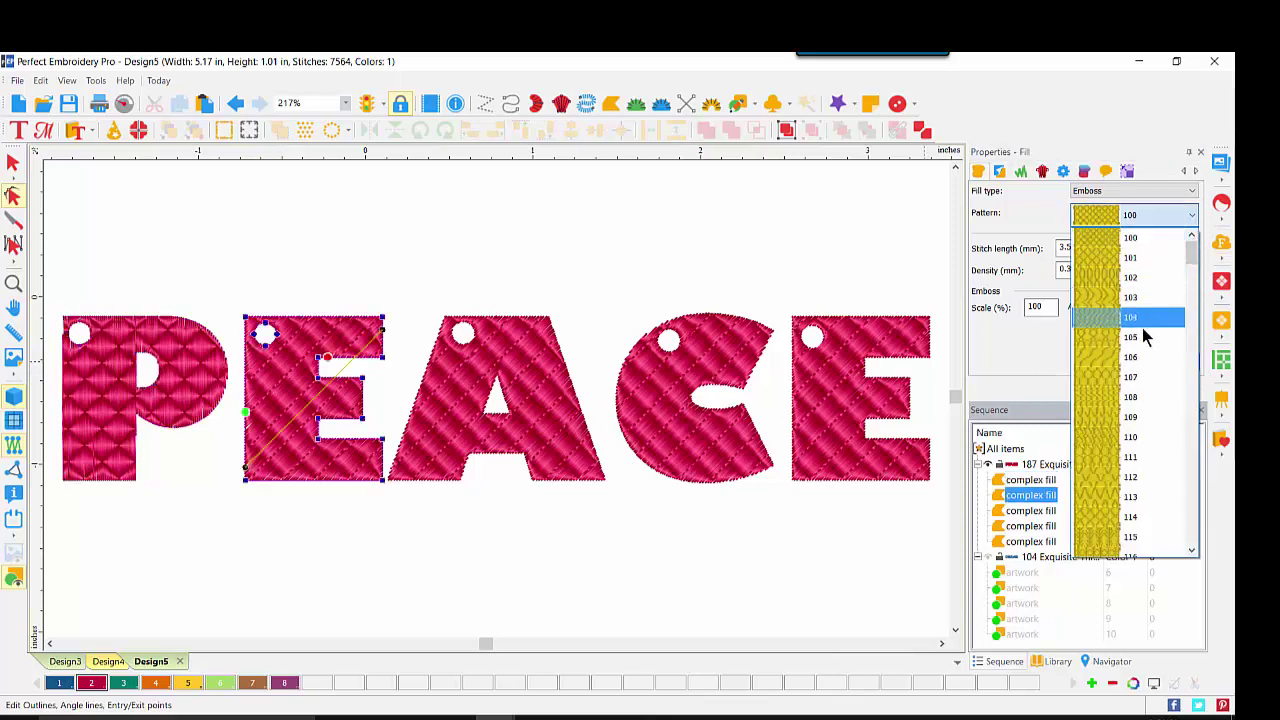
left_click(1122, 378)
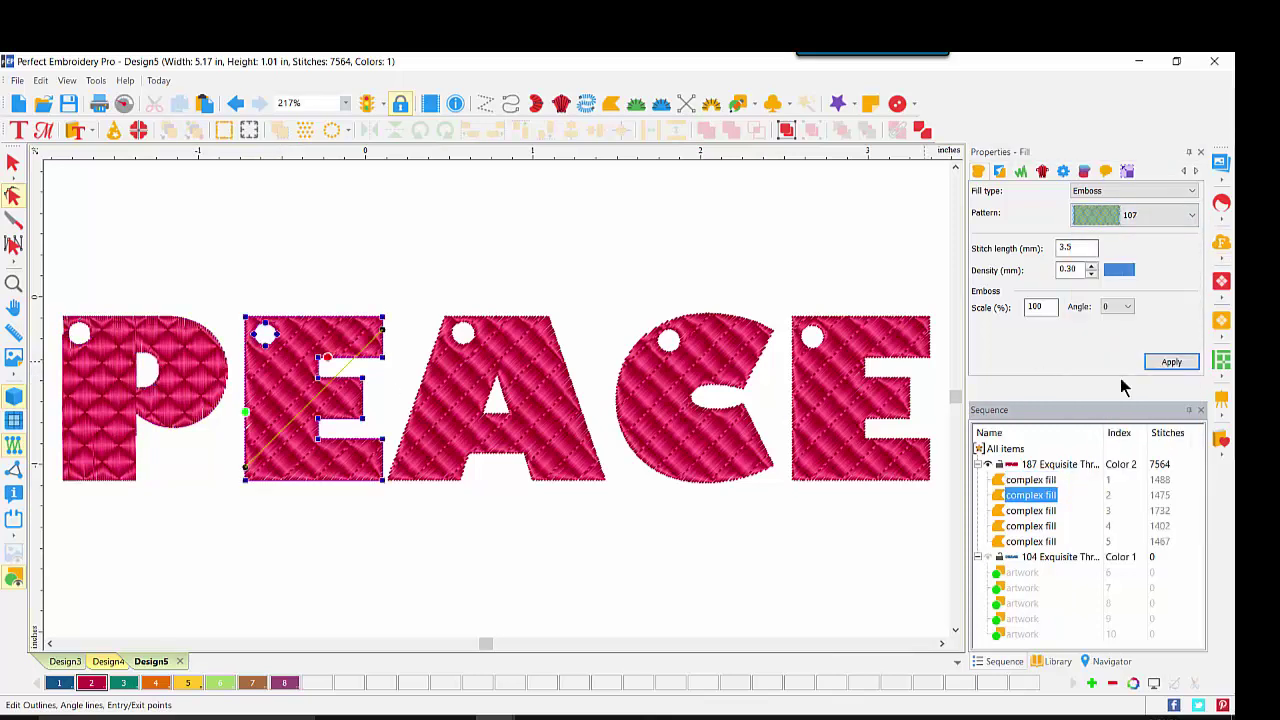
double_click(1052, 307)
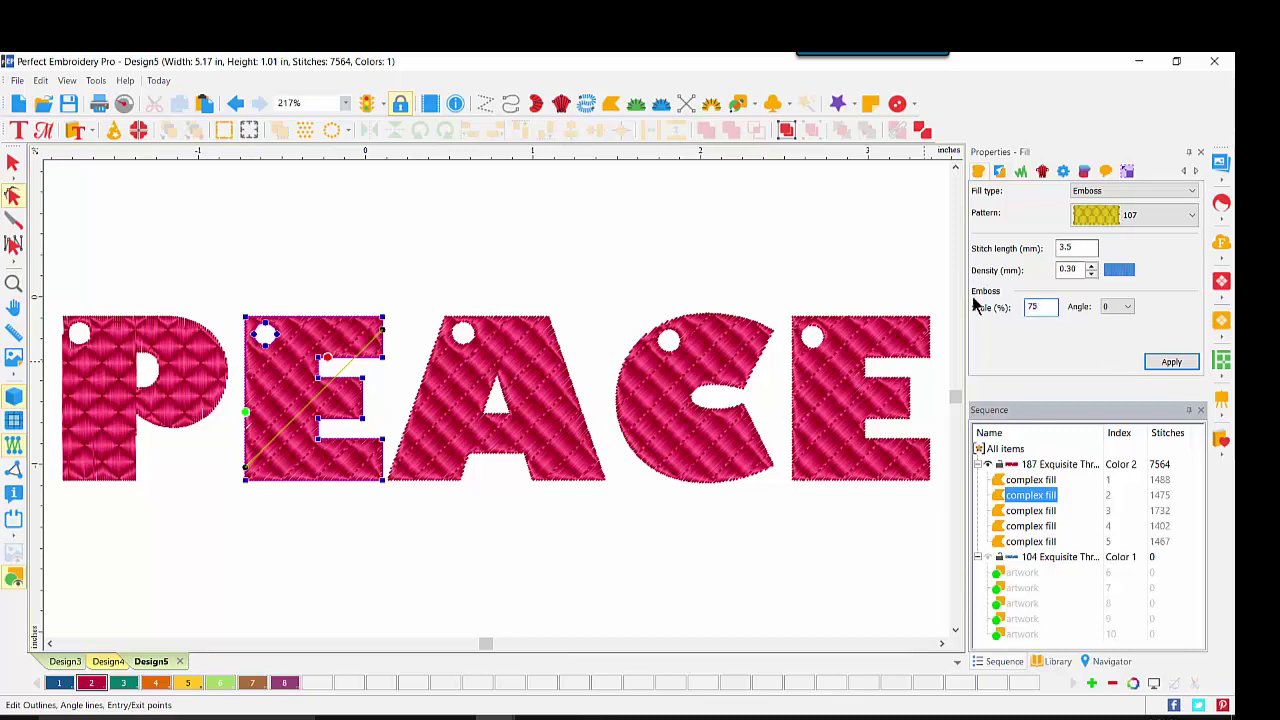
left_click(1171, 362)
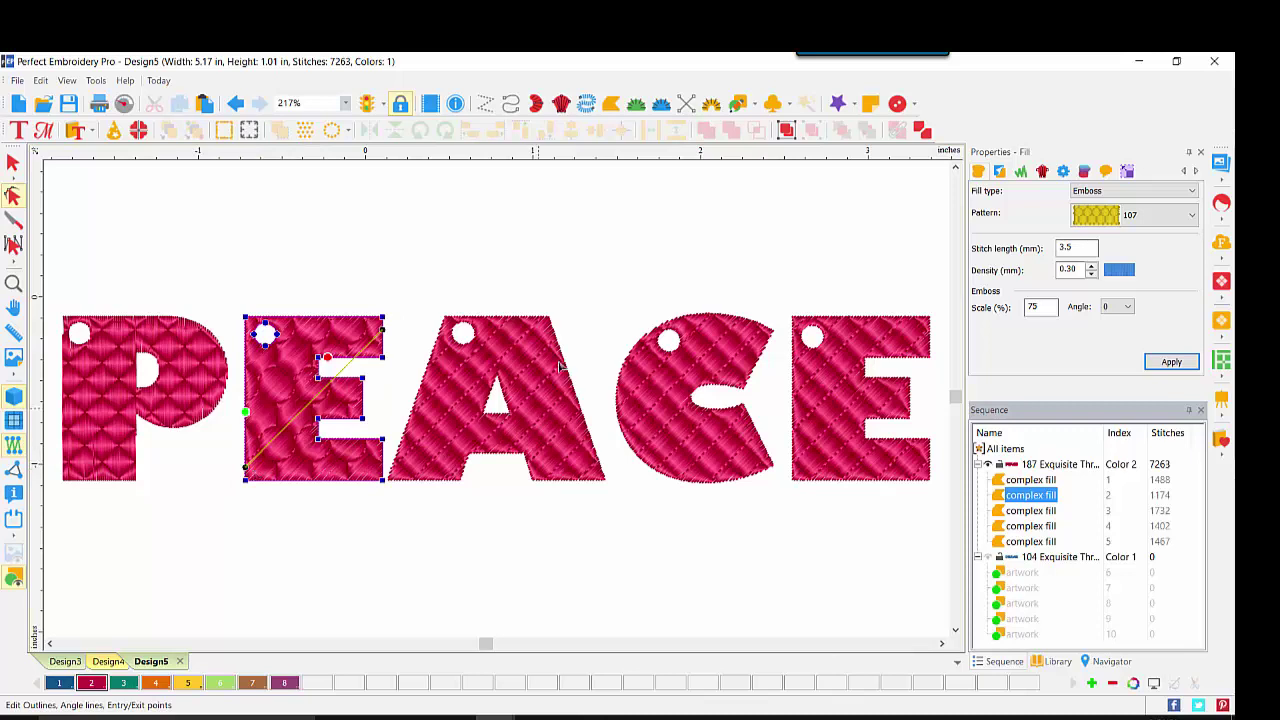
- Give the A emboss pattern 113 at 75% scale and turn its stitch angle line vertical
left_click(537, 349)
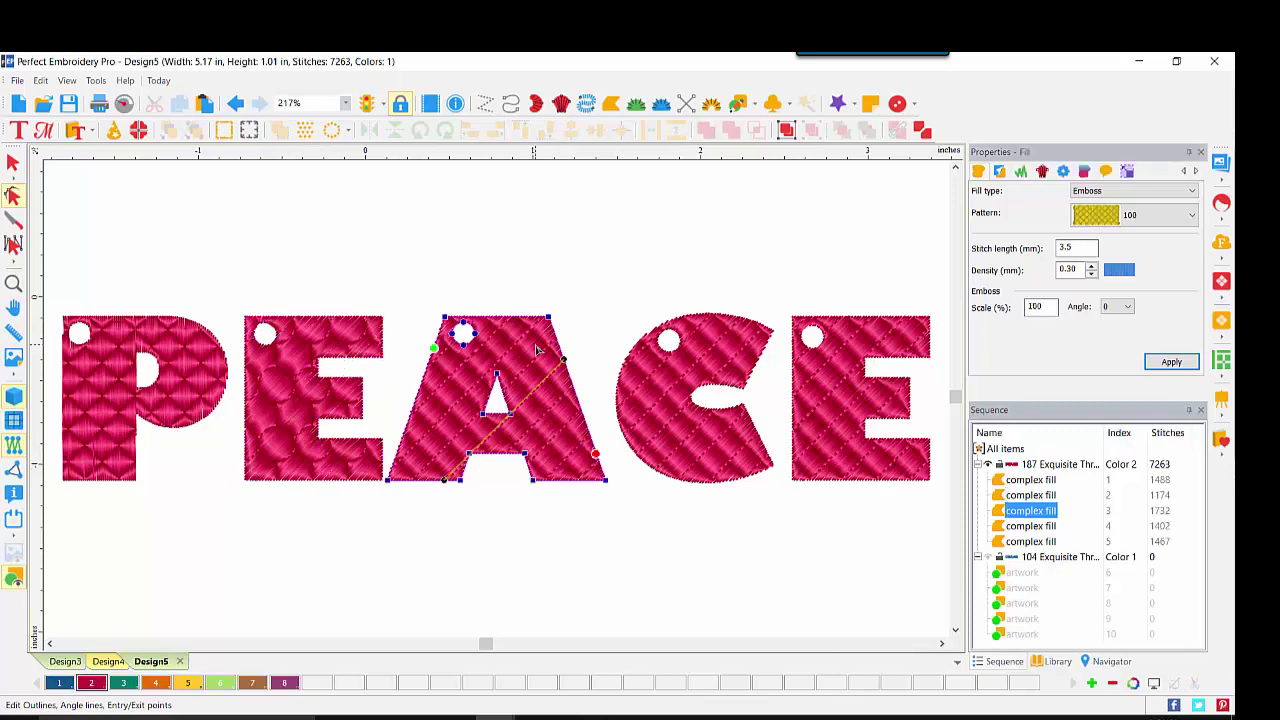
left_click(1191, 215)
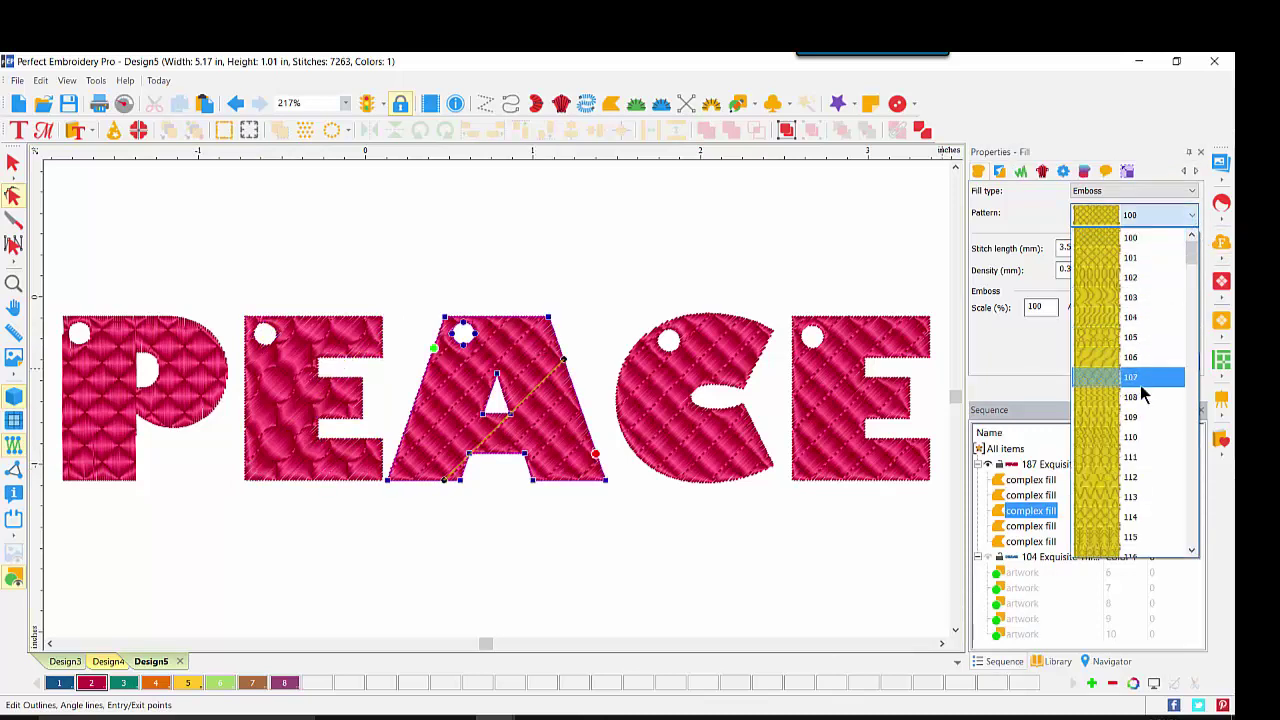
left_click(1137, 498)
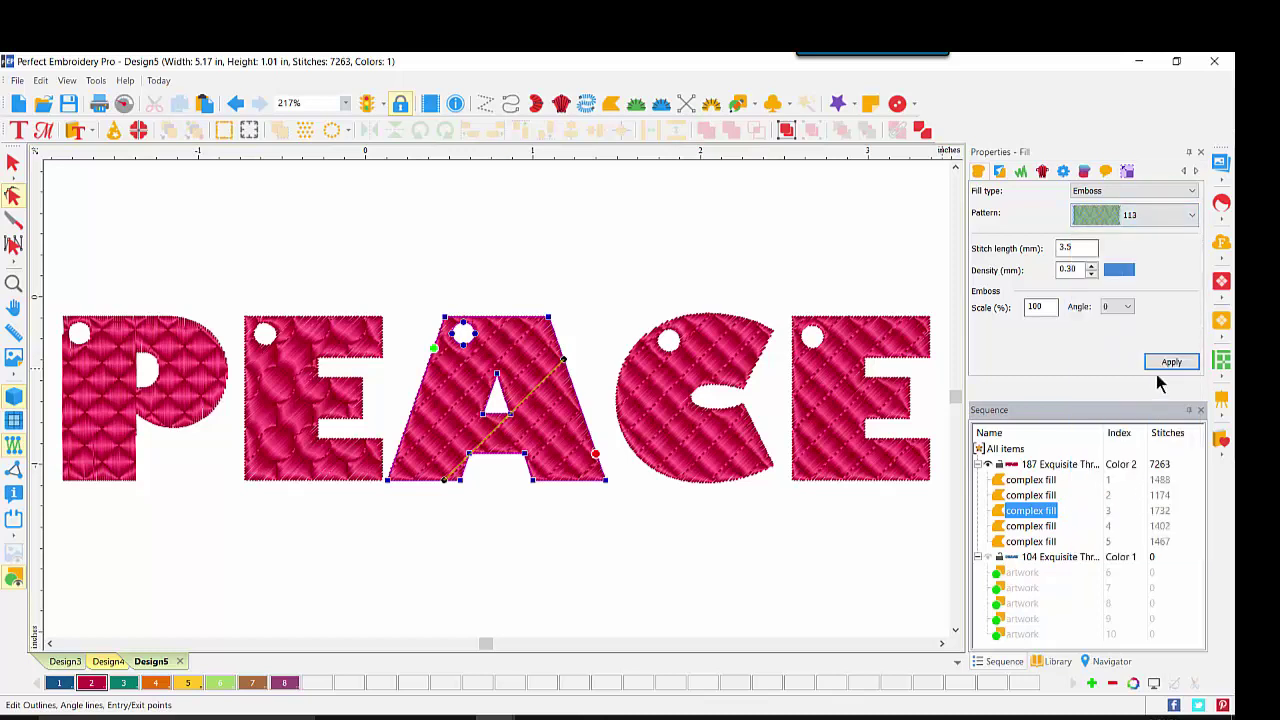
double_click(1045, 307)
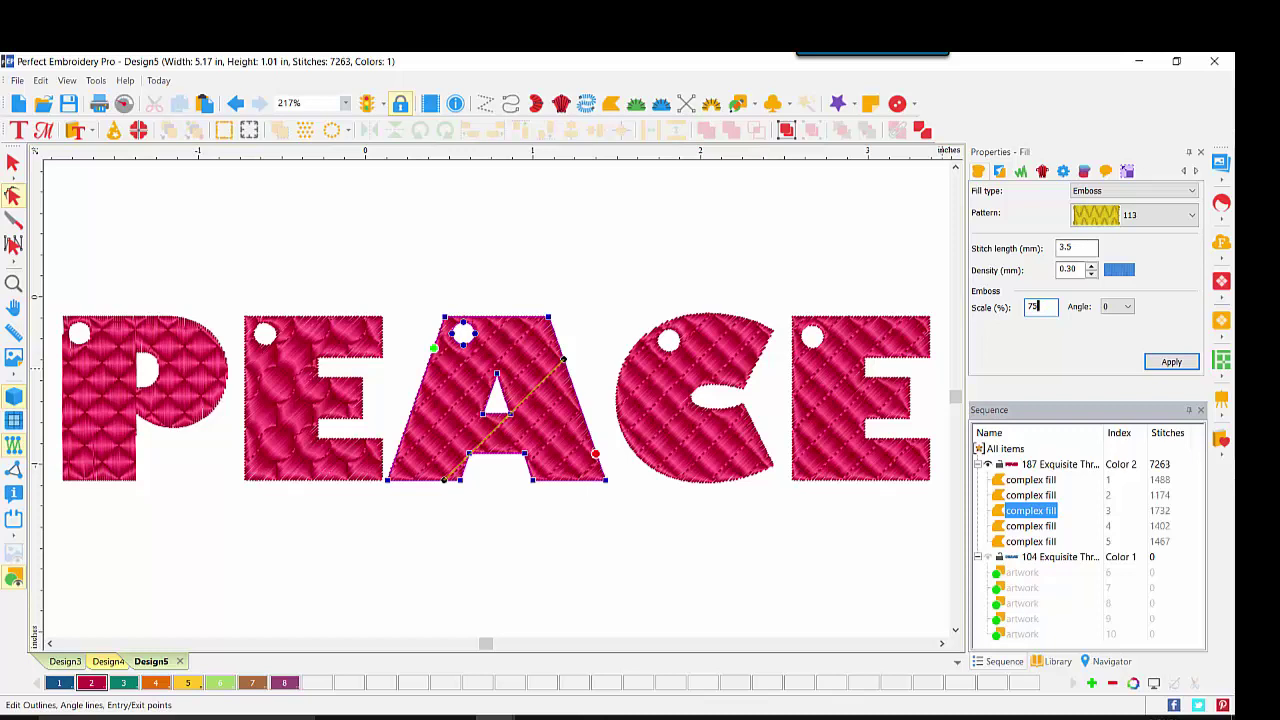
type("75")
left_click(1172, 361)
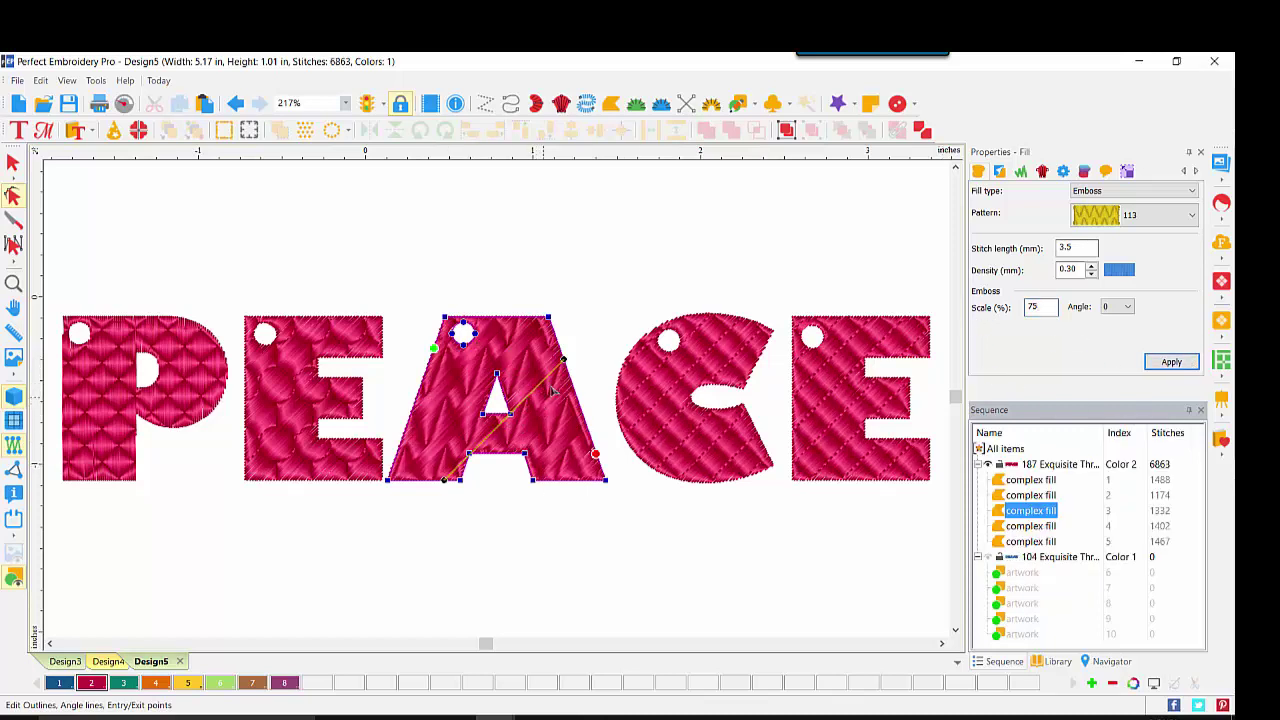
left_click_drag(566, 361, 450, 323)
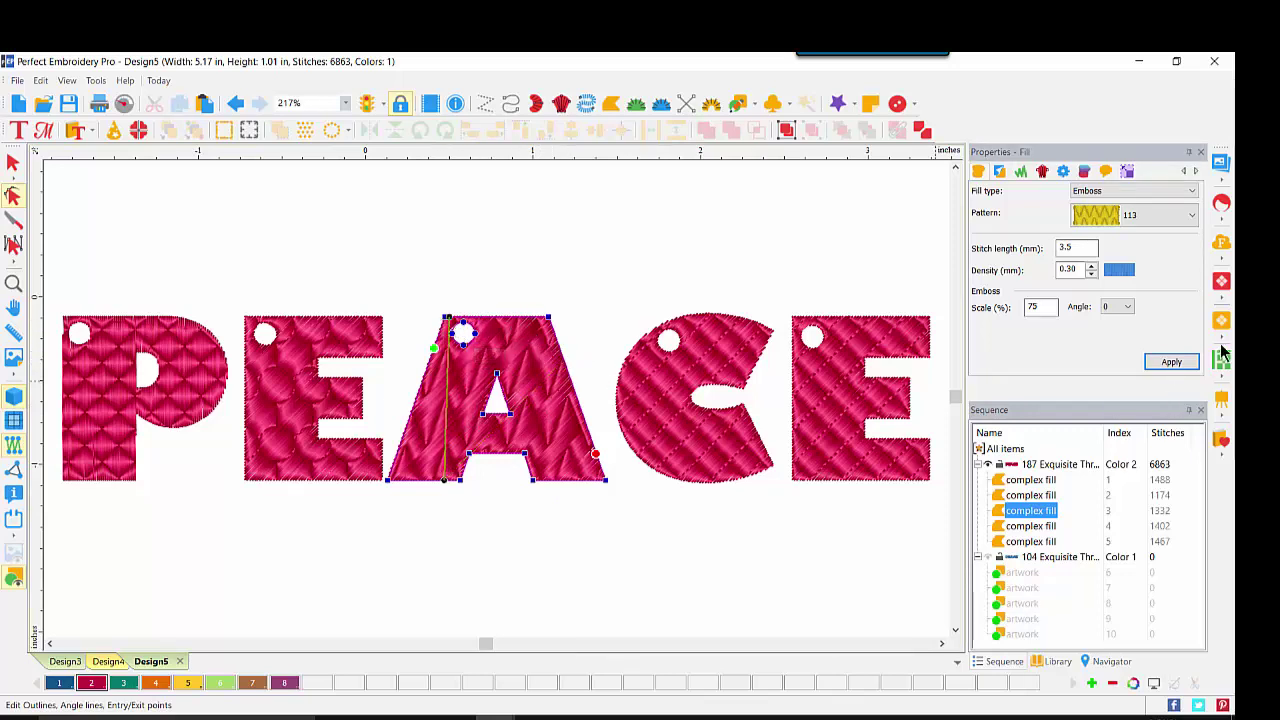
left_click(1172, 362)
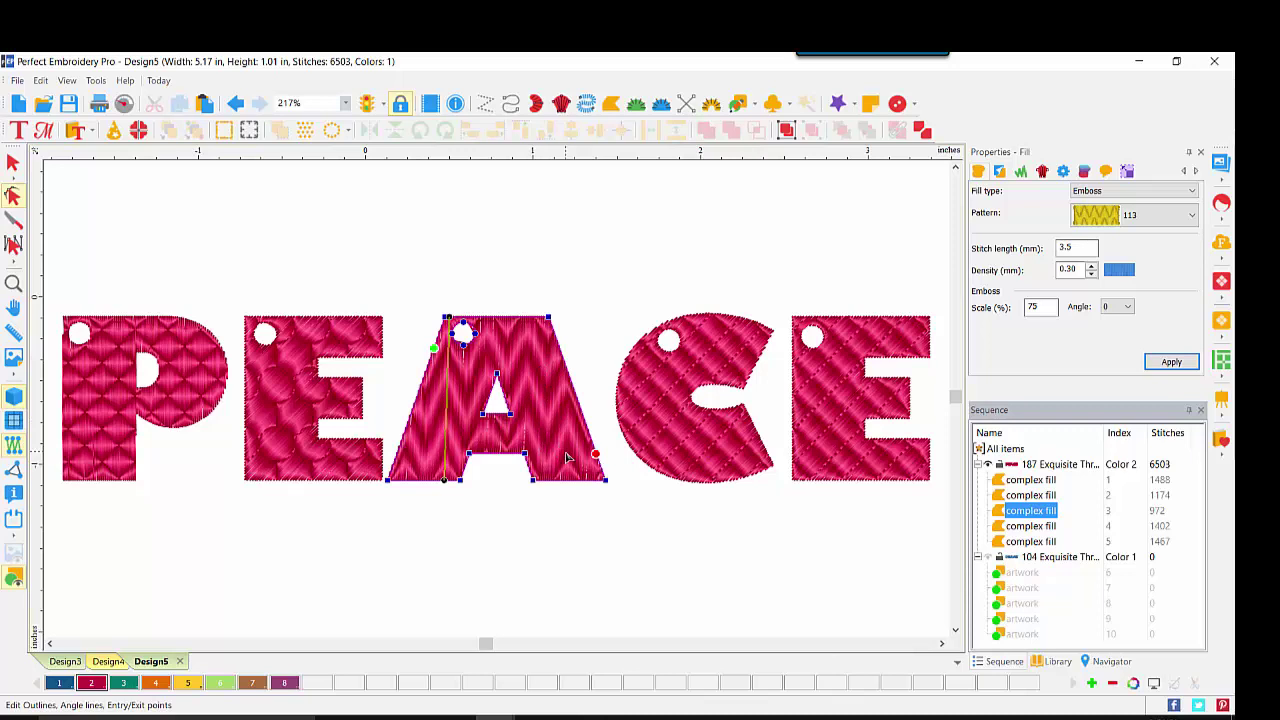
- Apply emboss pattern 130 to the C
left_click(652, 422)
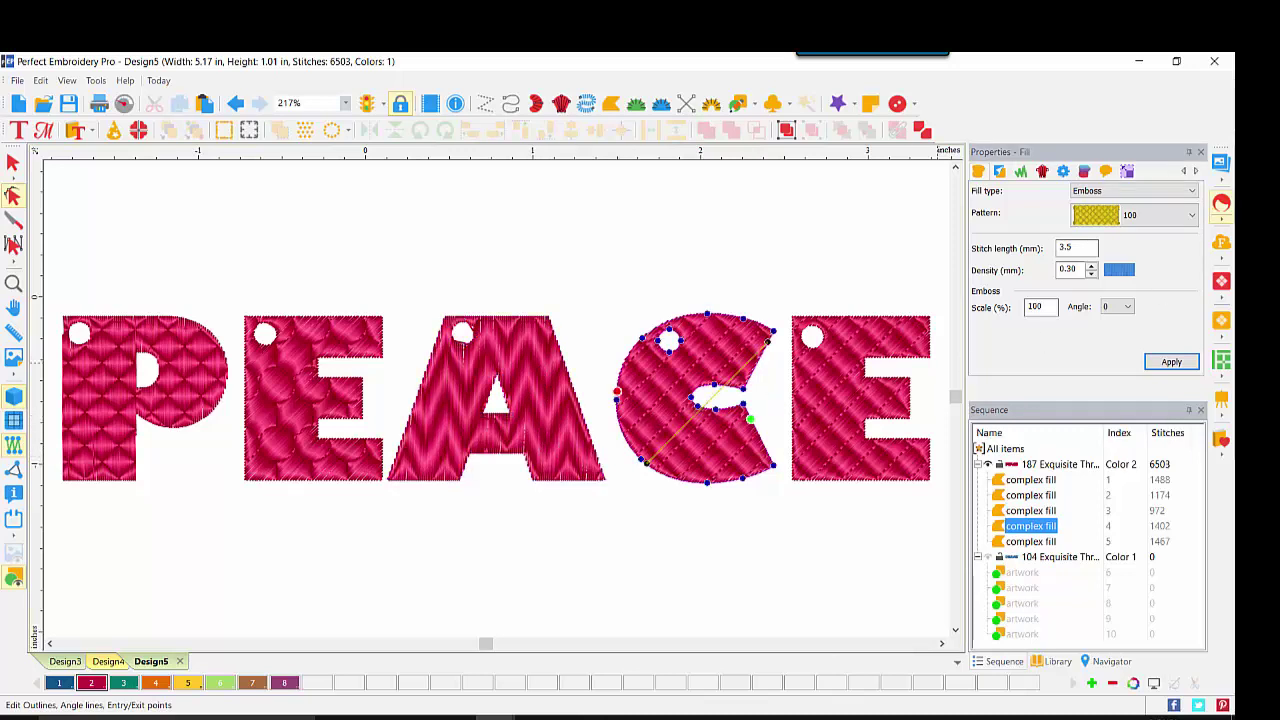
left_click(1191, 217)
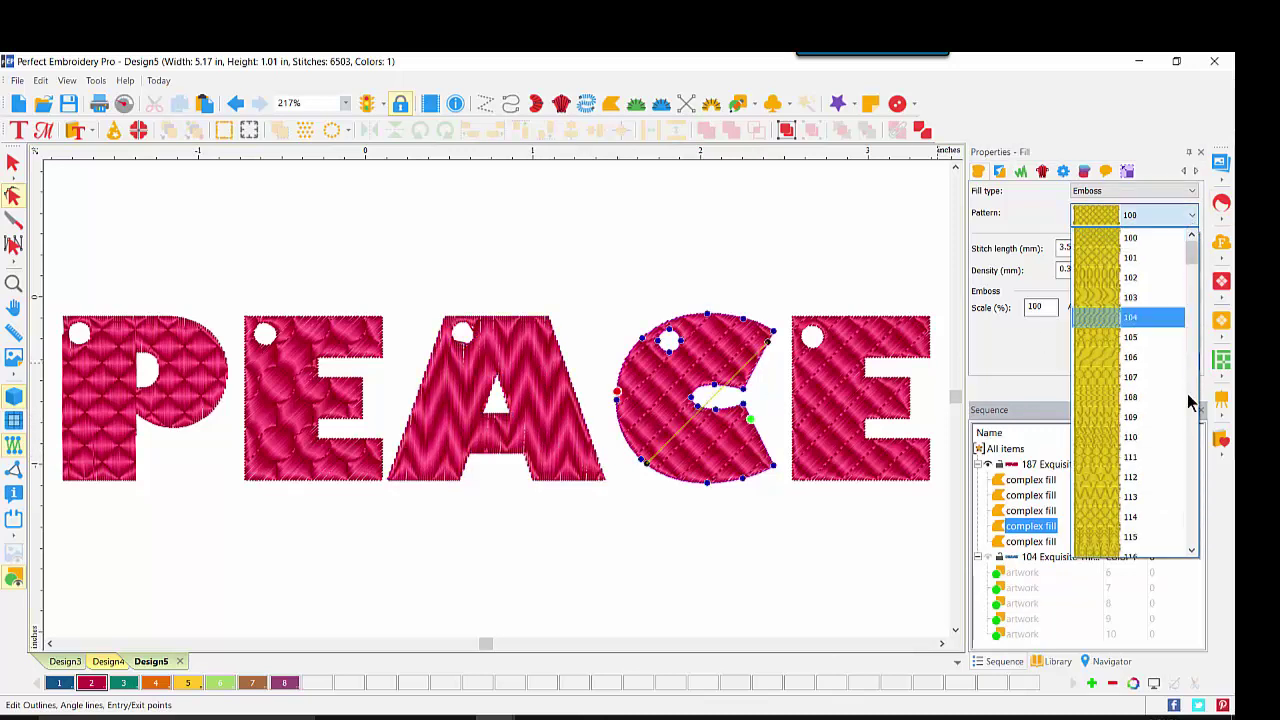
left_click(1193, 525)
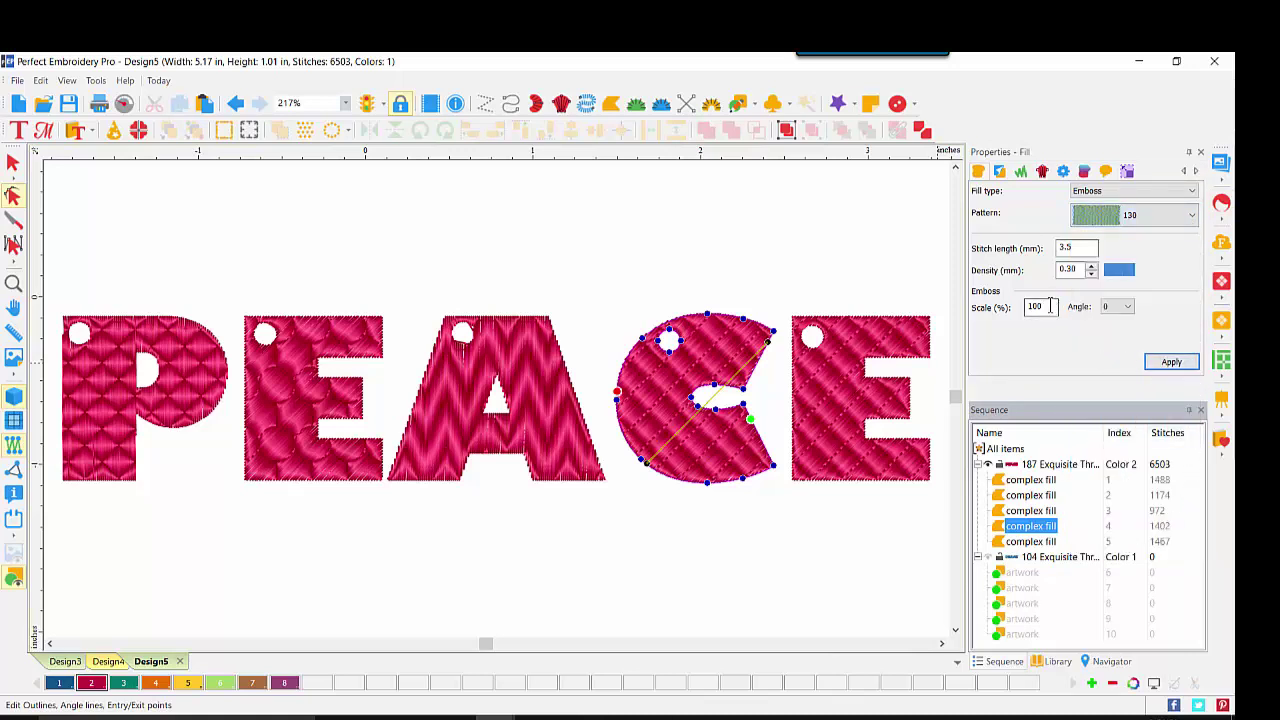
left_click(1171, 362)
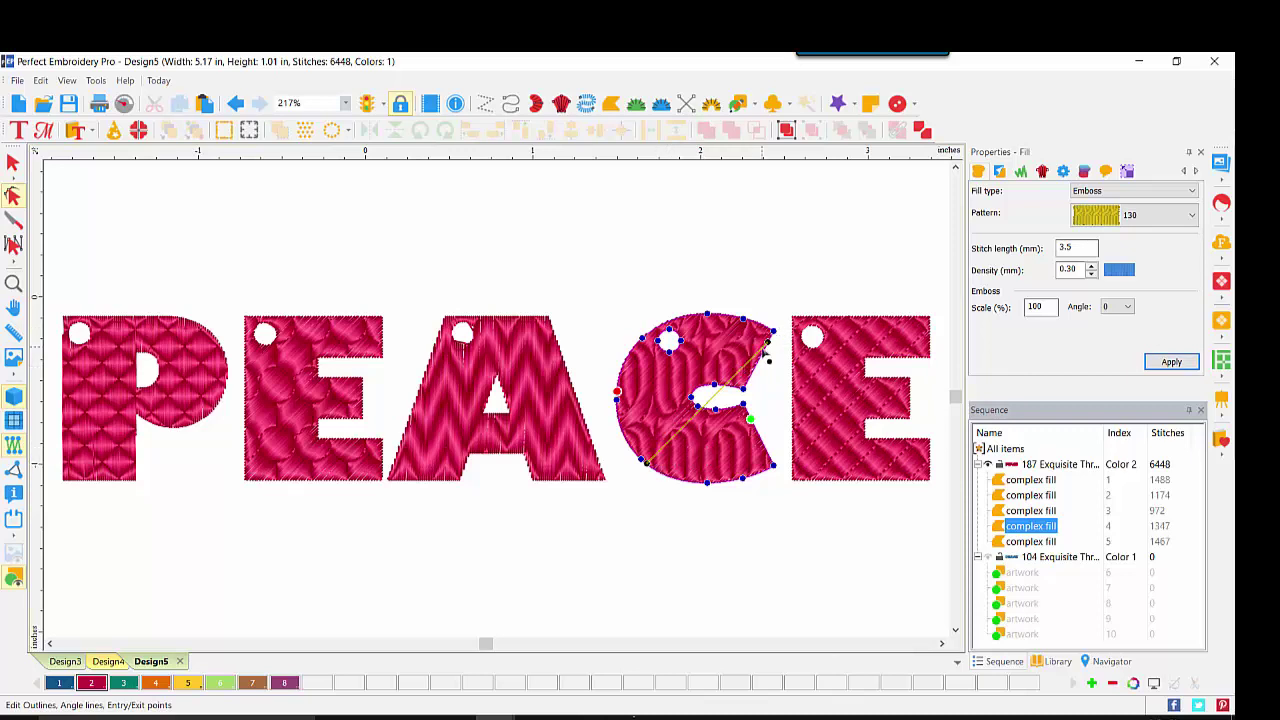
- Turn the last E's stitch angle line vertical and apply emboss pattern 246 to it
left_click(859, 363)
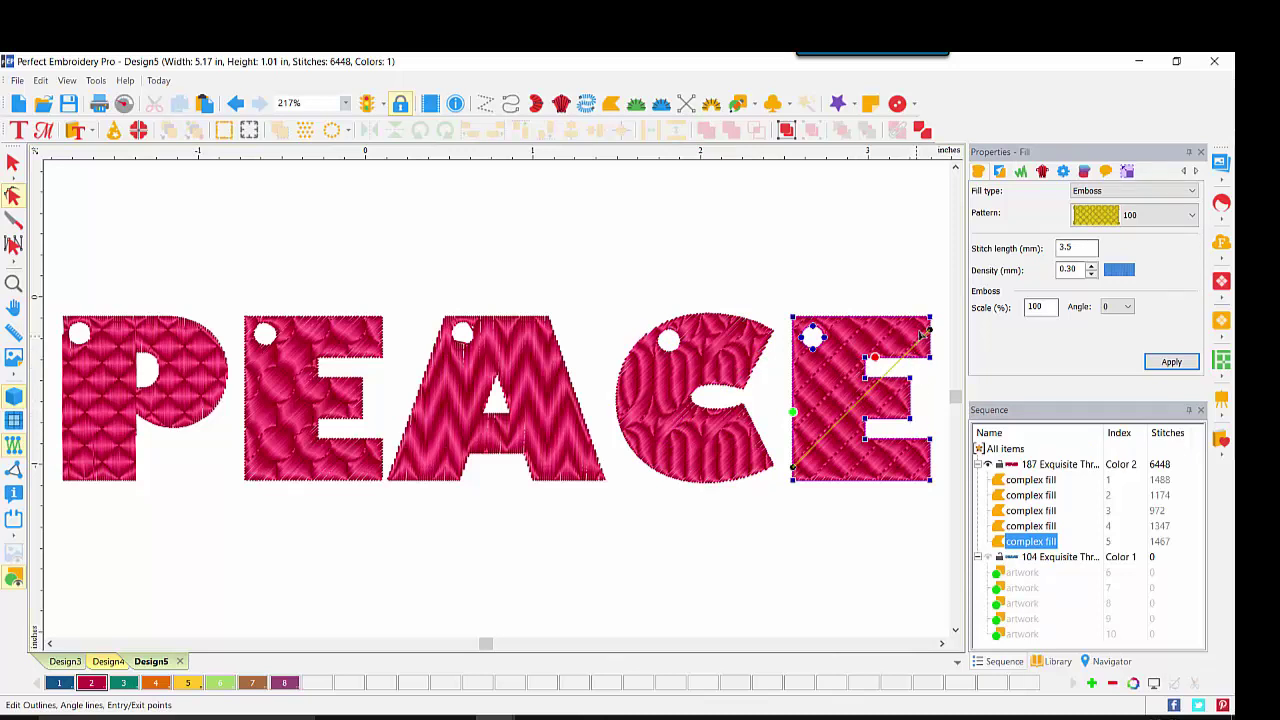
left_click_drag(932, 332, 867, 483)
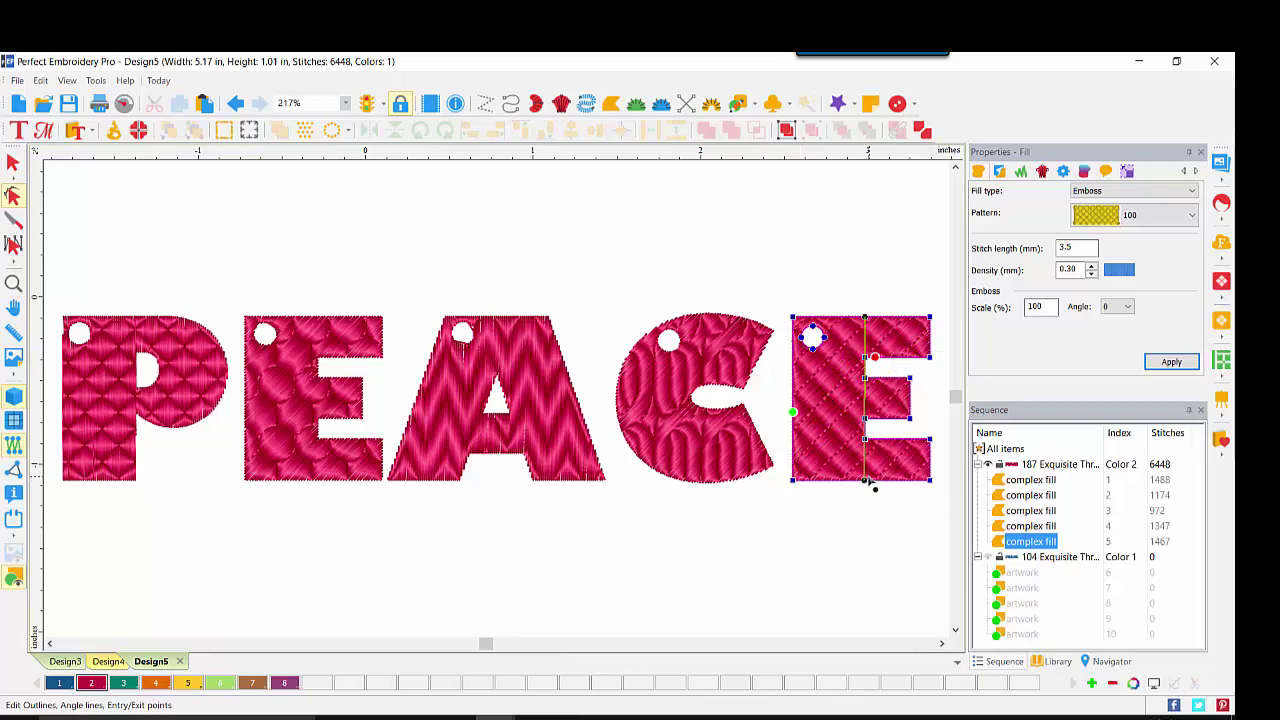
left_click(1192, 215)
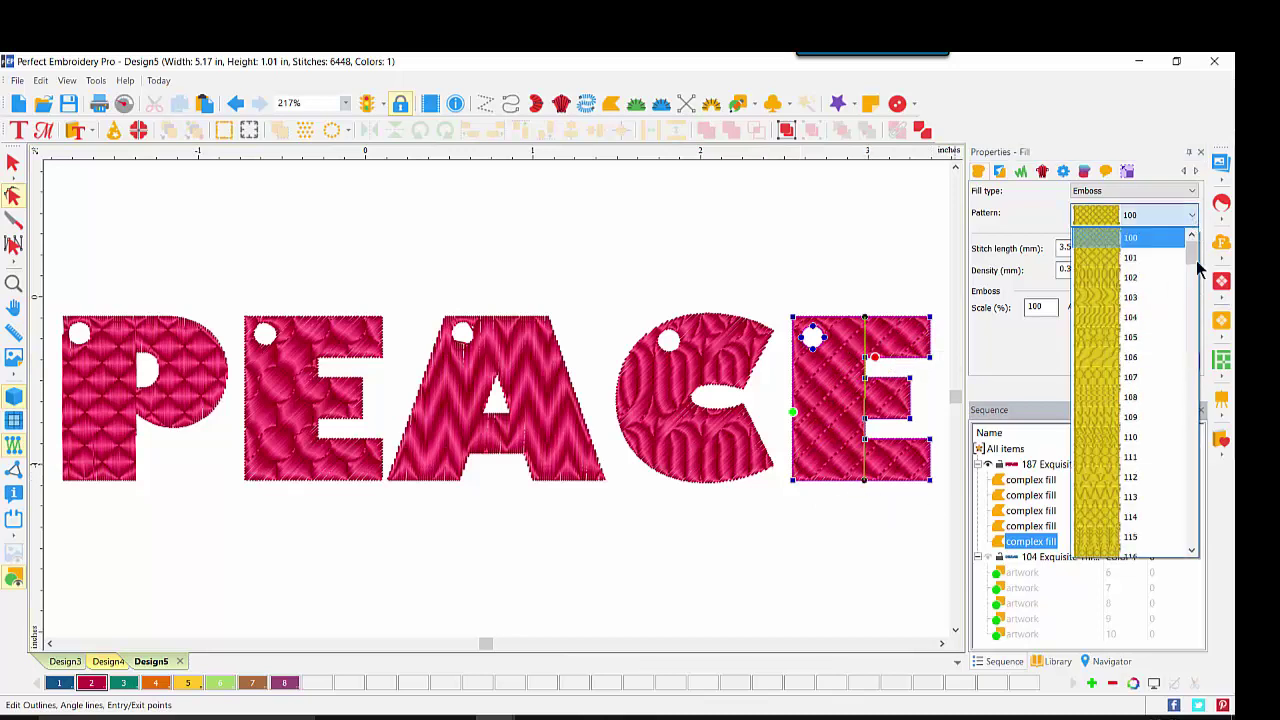
left_click_drag(1194, 246, 1209, 461)
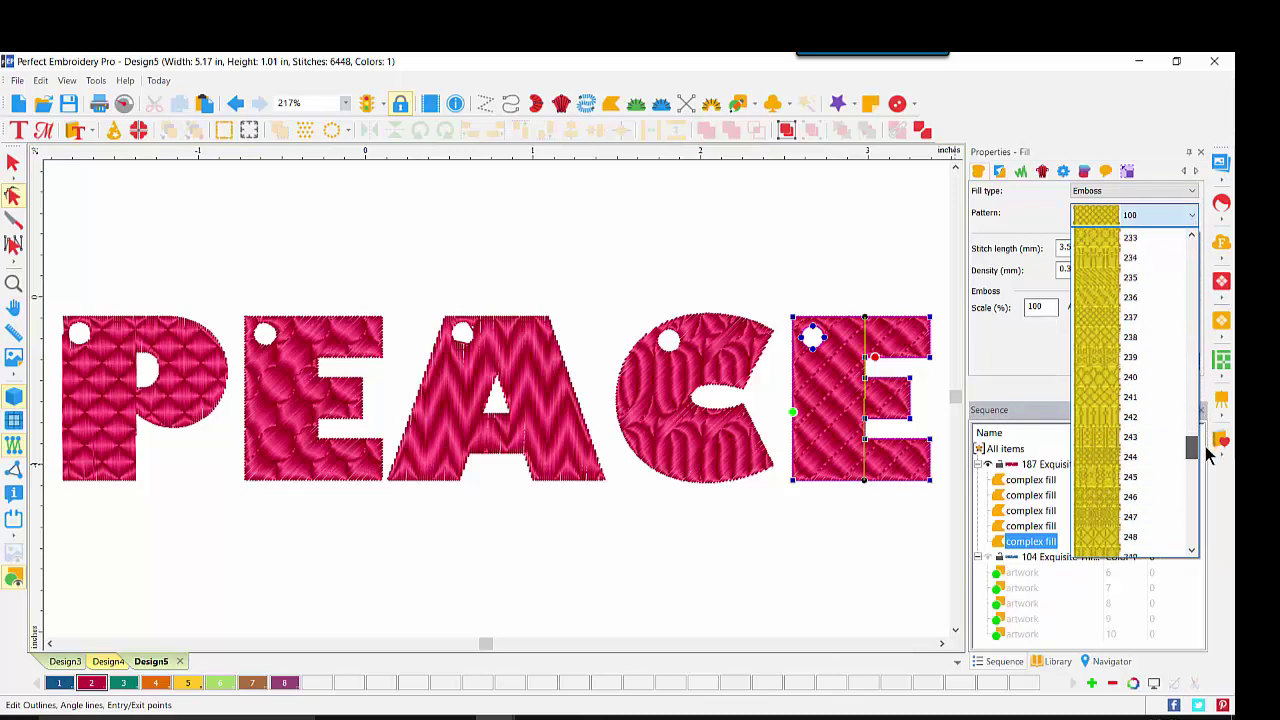
left_click(1121, 510)
left_click(1171, 361)
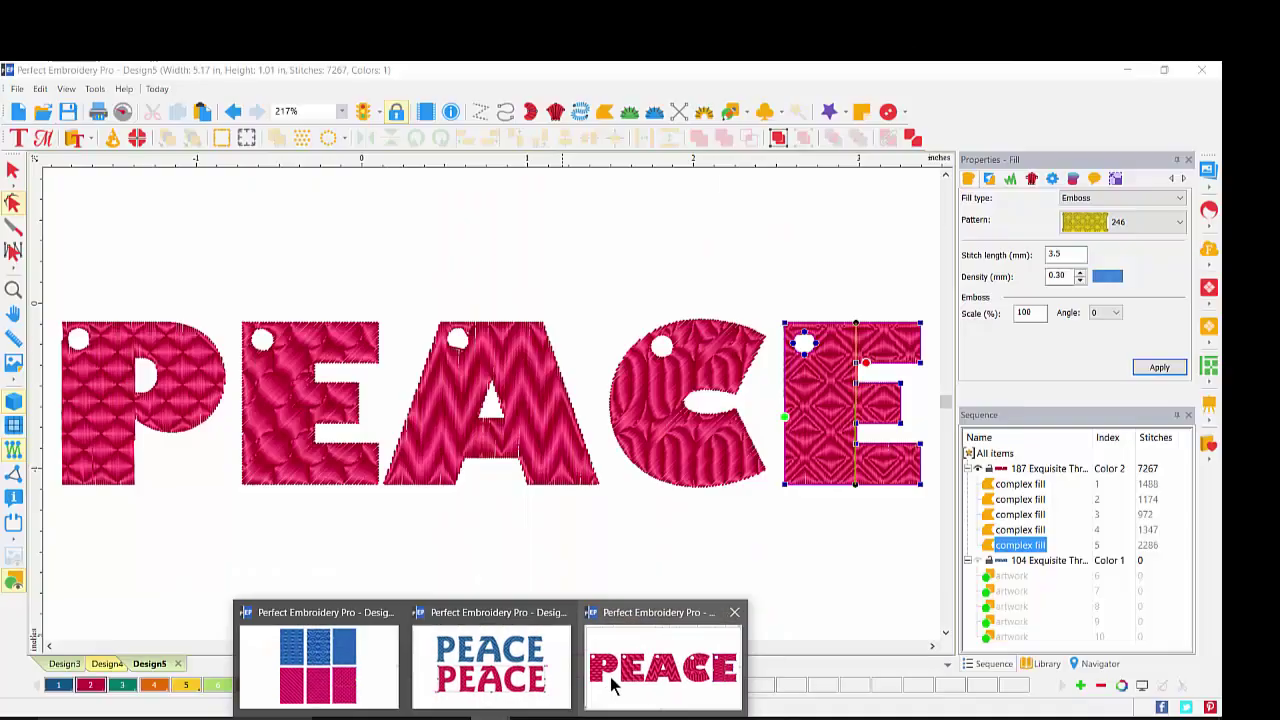
- Add Full Lattice underlay to all five embossed letters in the 187 Exquisite thread colour
left_click(618, 684)
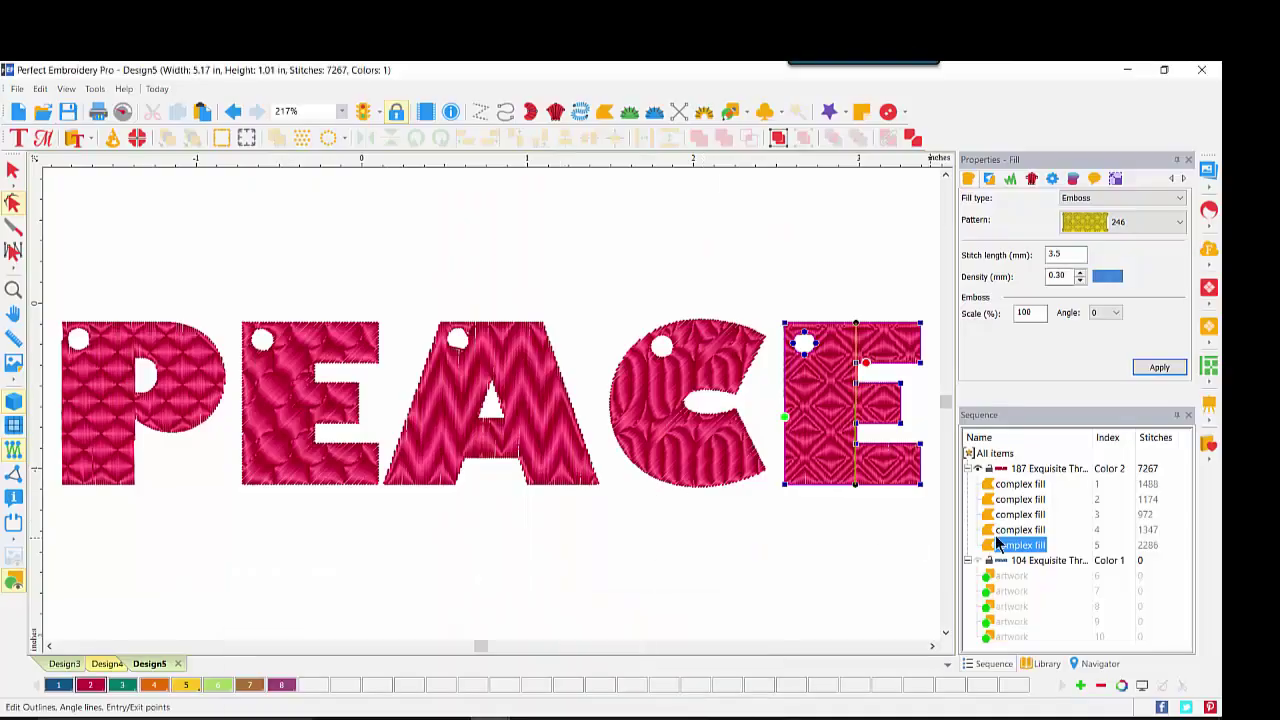
left_click(1060, 470)
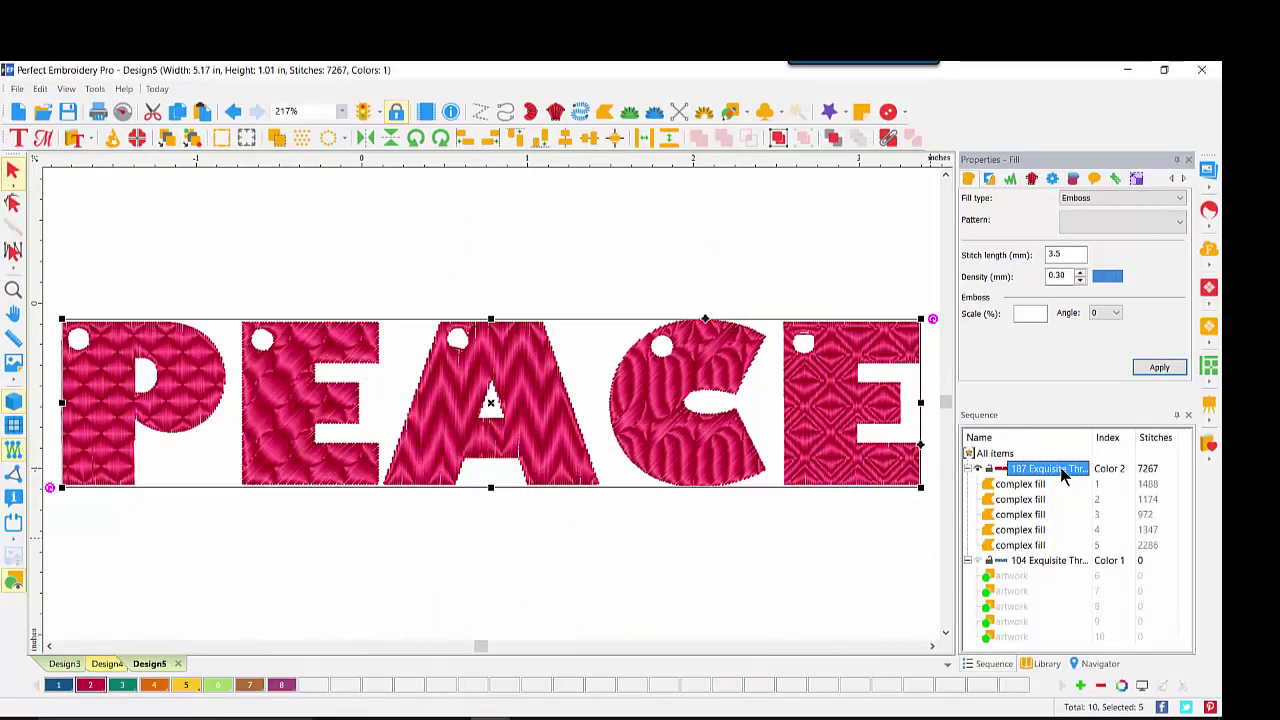
left_click(990, 180)
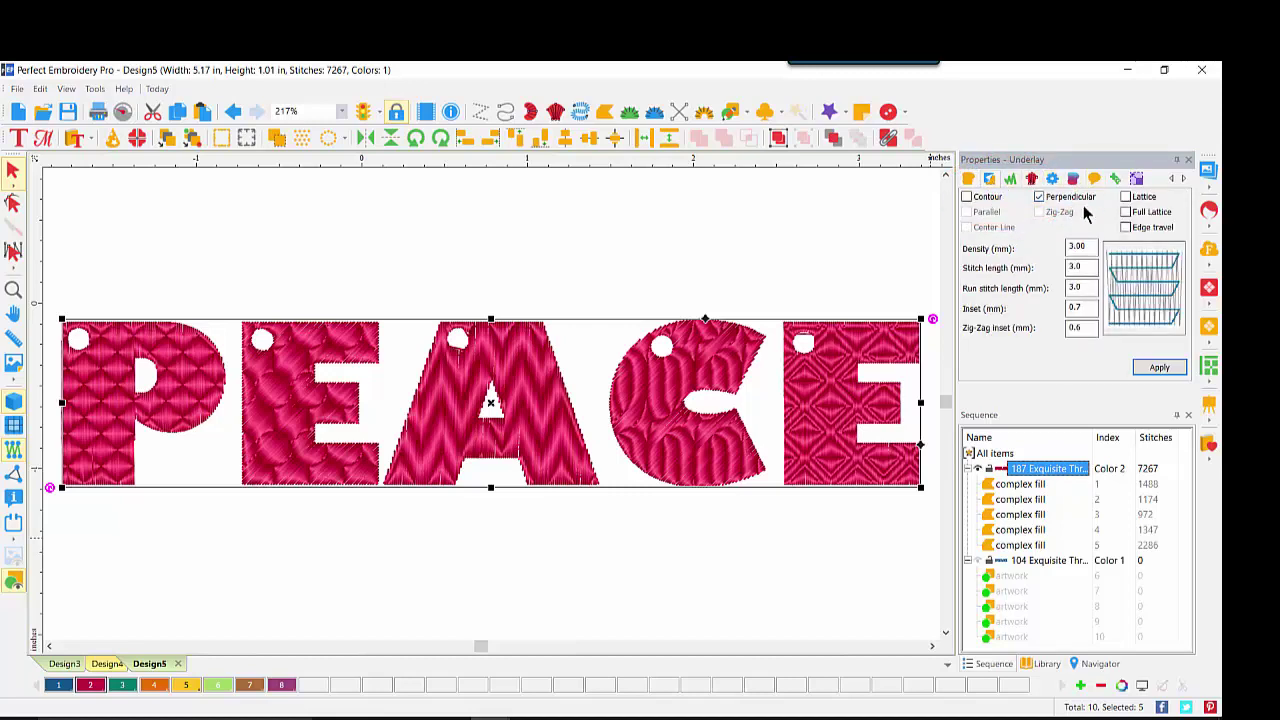
left_click(1126, 212)
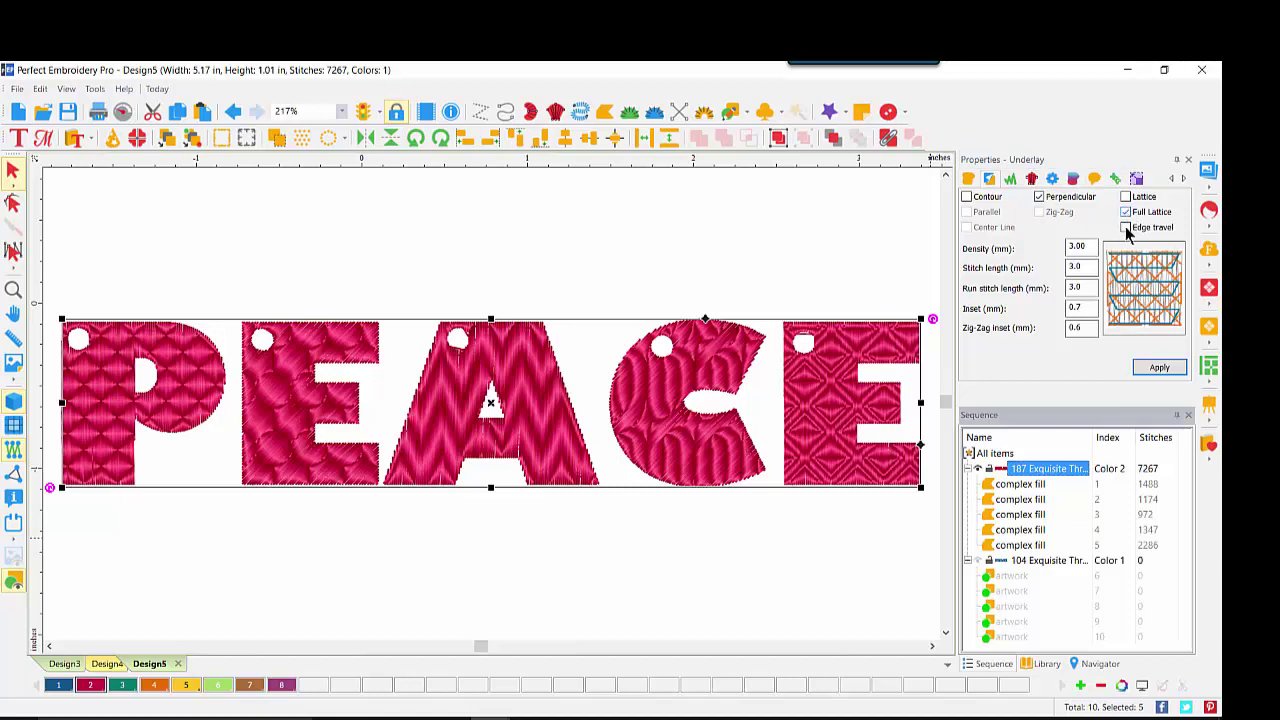
left_click(1126, 228)
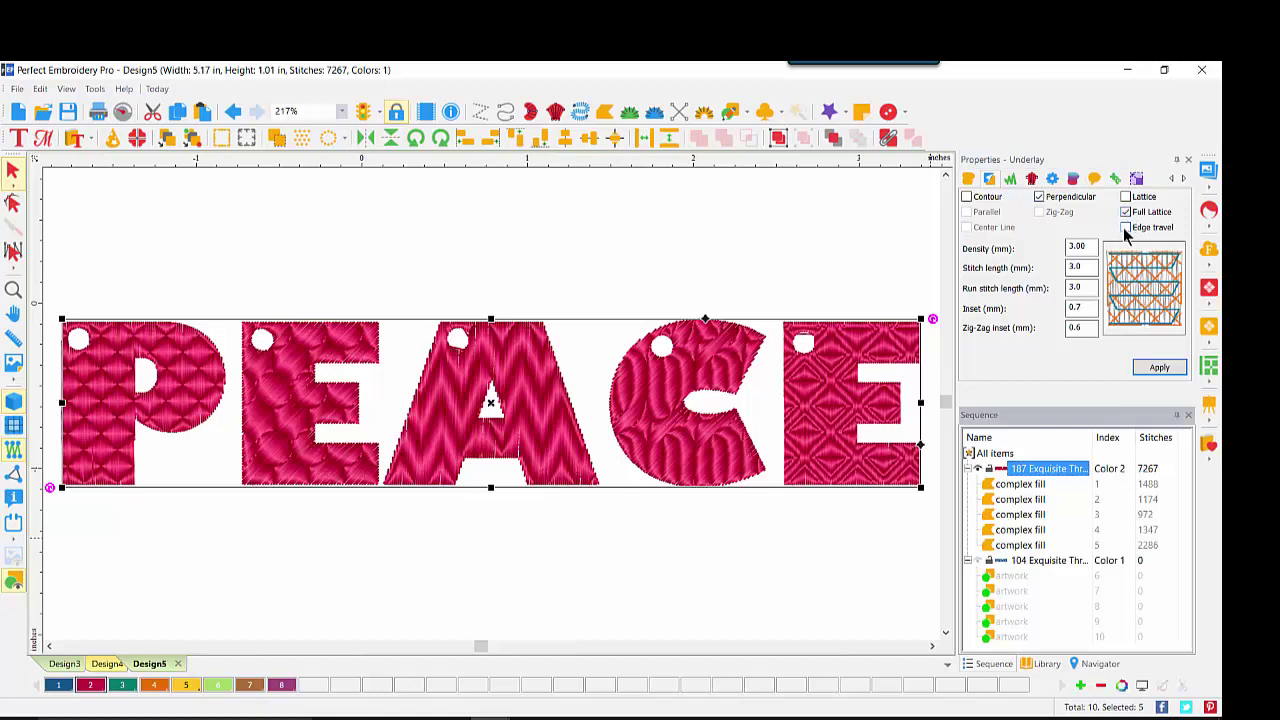
left_click(1158, 367)
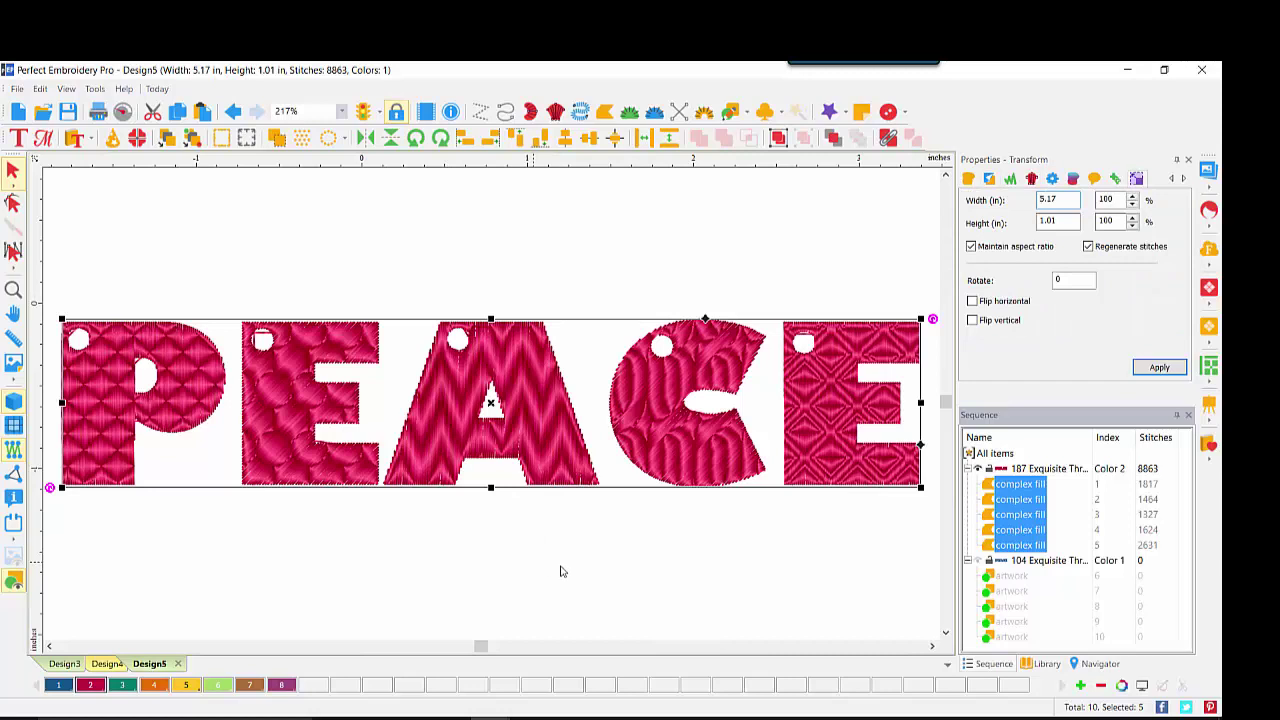
- Resize the five letters together to a height of 1.7 in, keeping the aspect ratio, and fit the design in view
left_click(1062, 221)
type("1.7")
left_click(1147, 369)
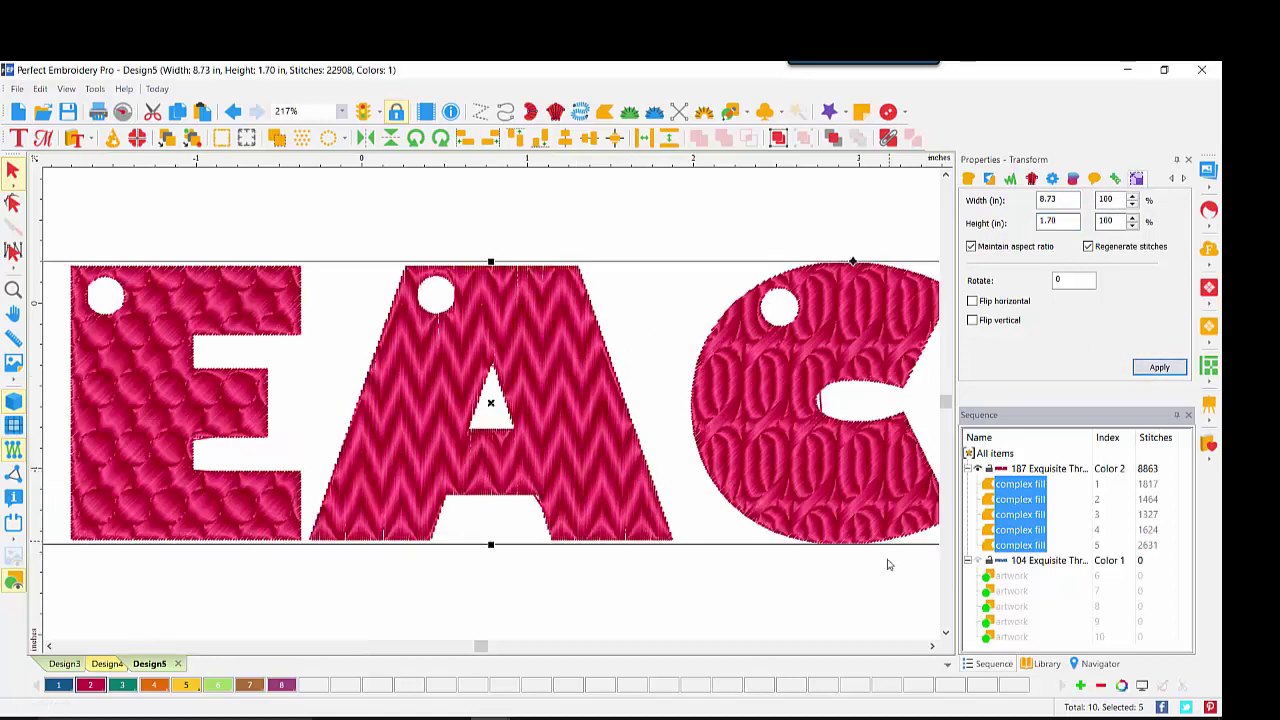
left_click(1085, 668)
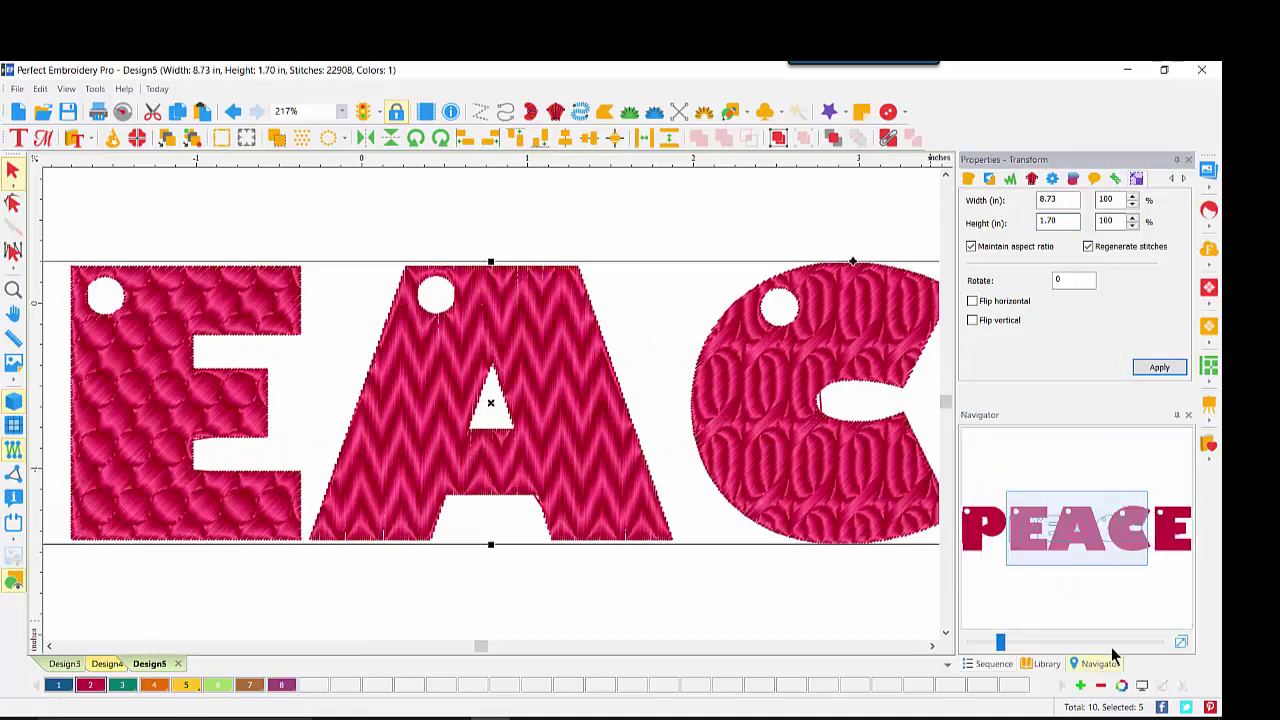
left_click(1181, 643)
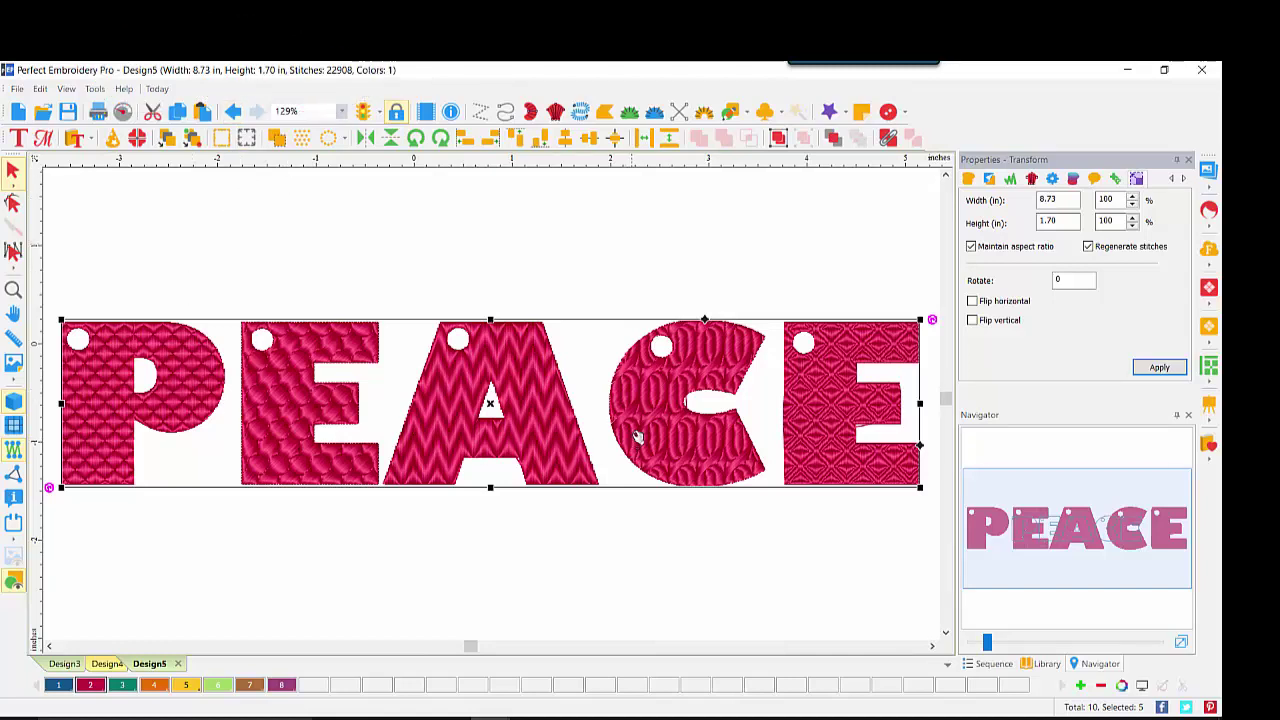
left_click(494, 563)
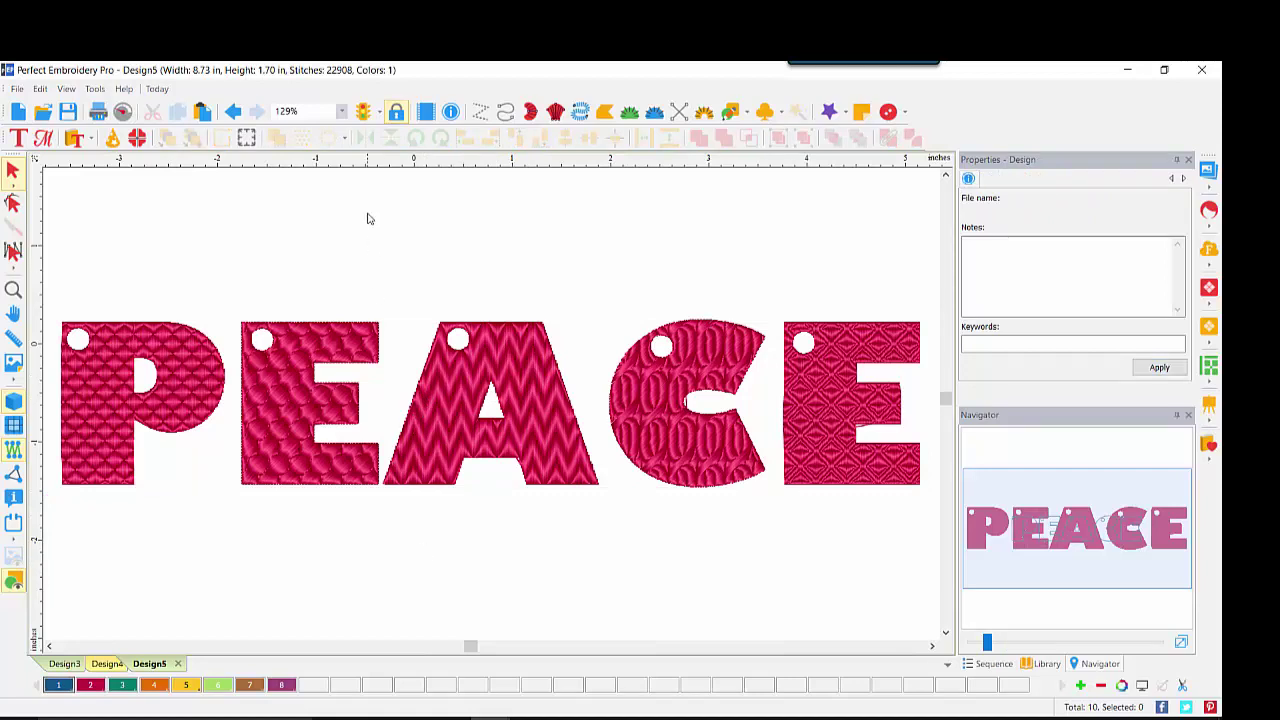
- Stack the letters in three rows, with the A above the P, the C below the P and the last E below the first E
left_click_drag(371, 210, 636, 533)
left_click_drag(538, 429, 197, 245)
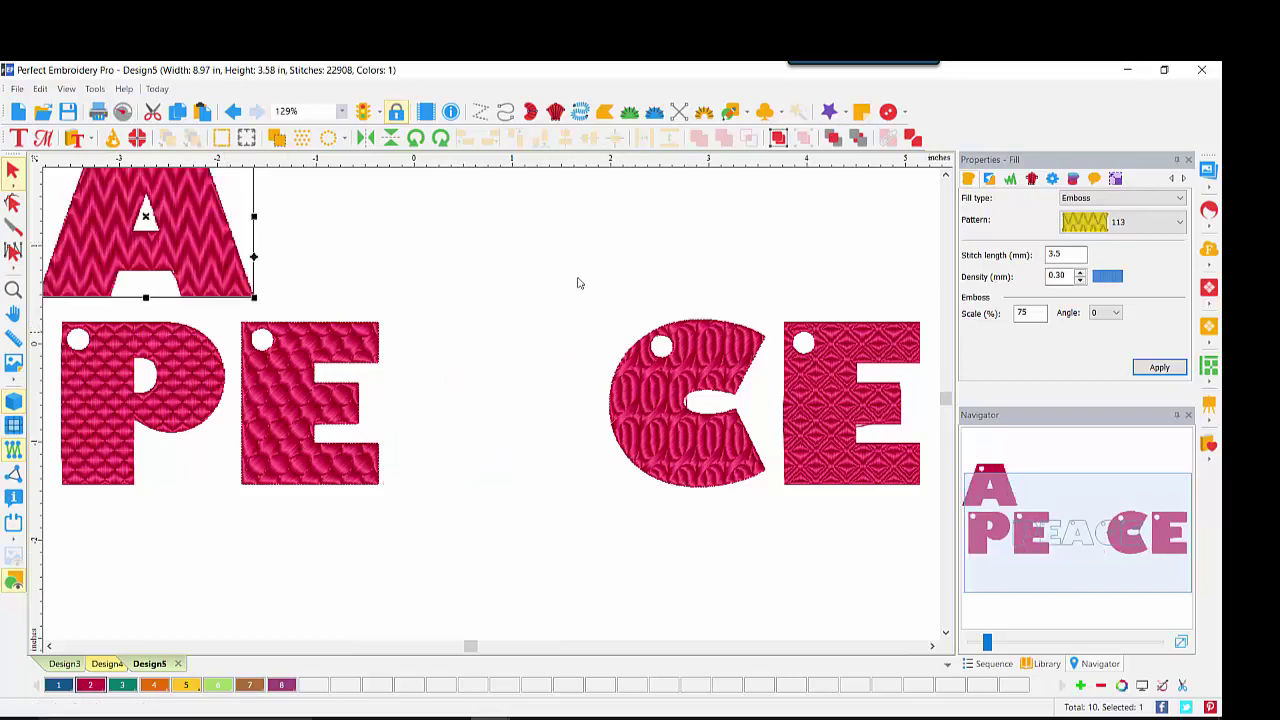
left_click_drag(565, 258, 935, 565)
left_click_drag(690, 470, 135, 662)
left_click(451, 549)
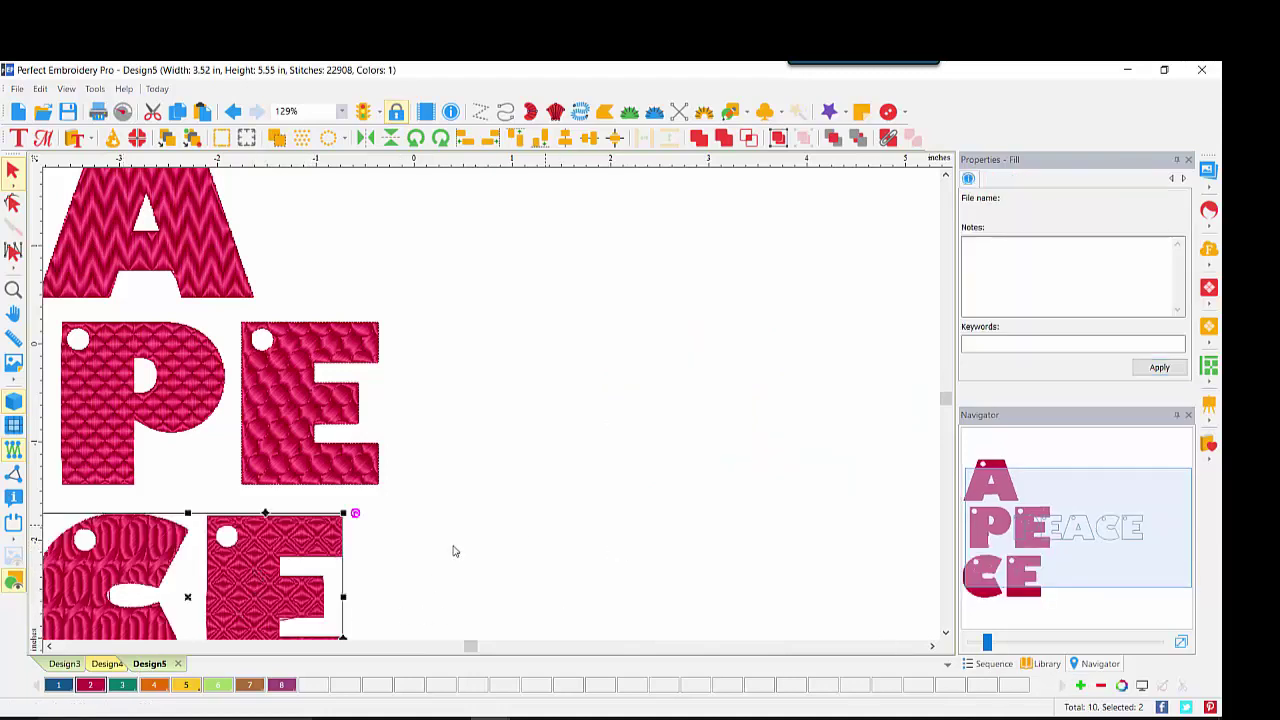
left_click_drag(186, 484, 395, 683)
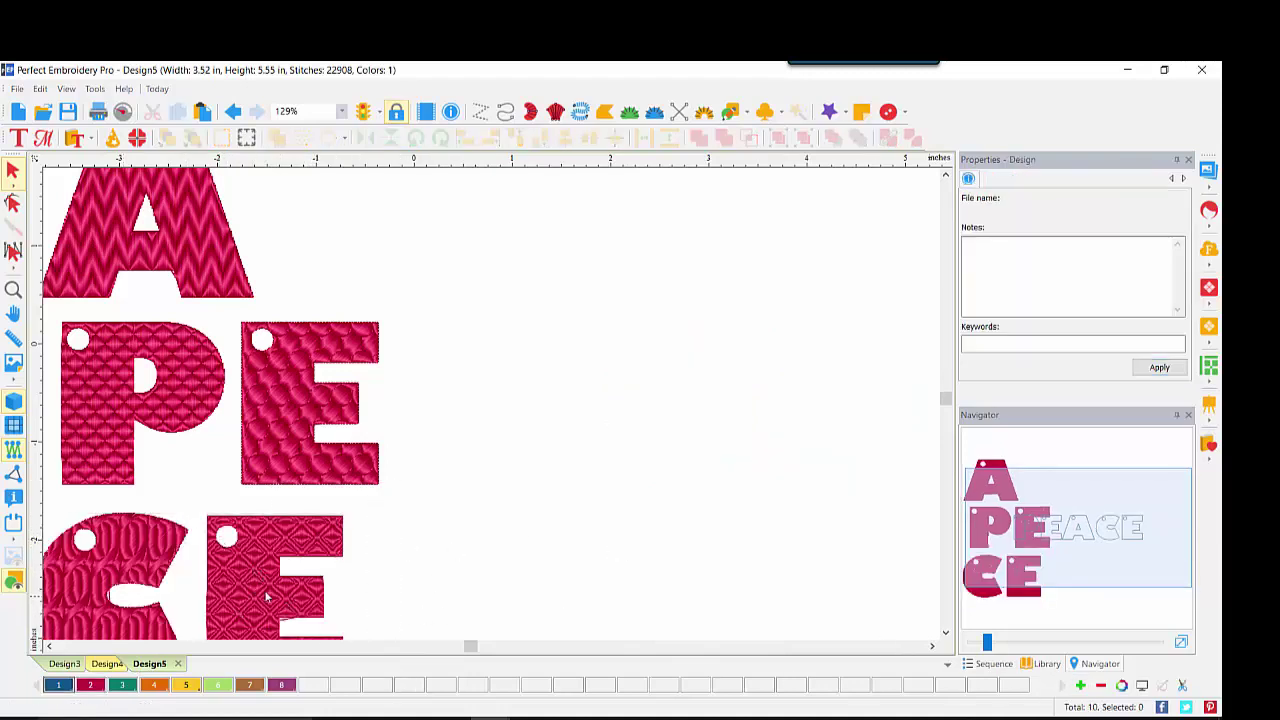
left_click_drag(257, 590, 290, 588)
- Select all five fills of the 187 Exquisite thread colour, center the origin on them and deselect the letters
left_click(994, 663)
left_click(1025, 469)
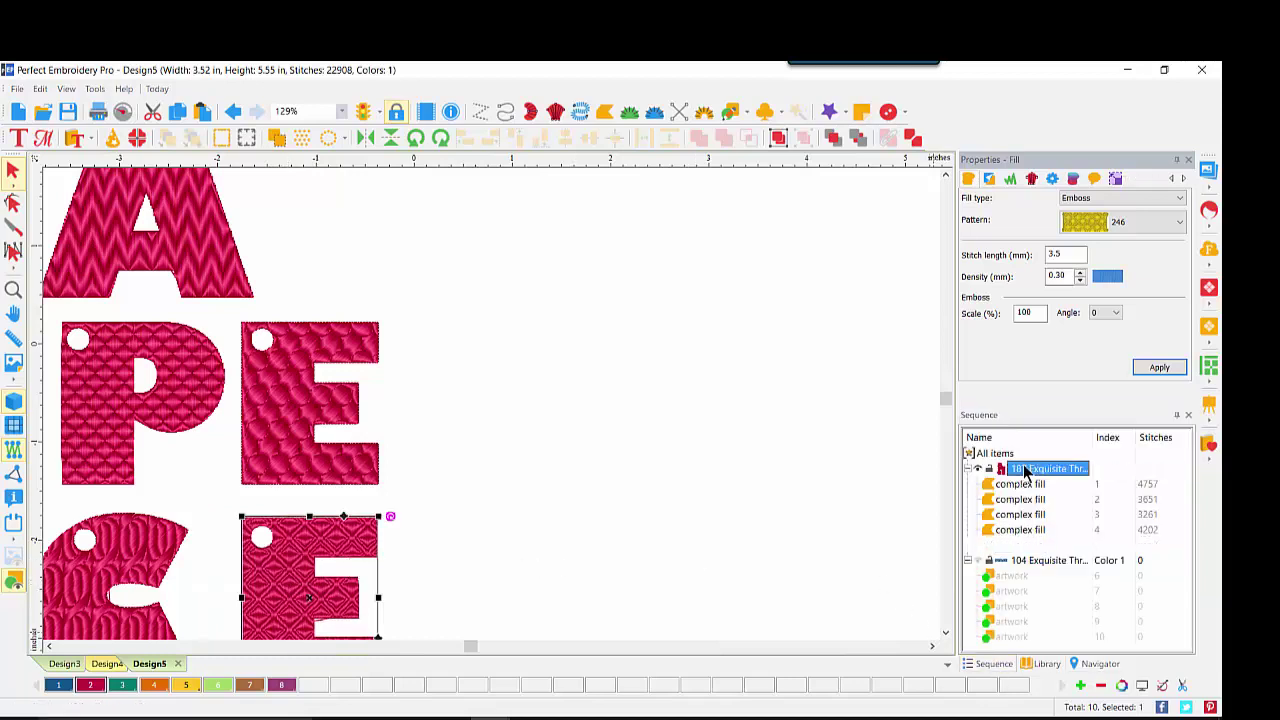
right_click(746, 163)
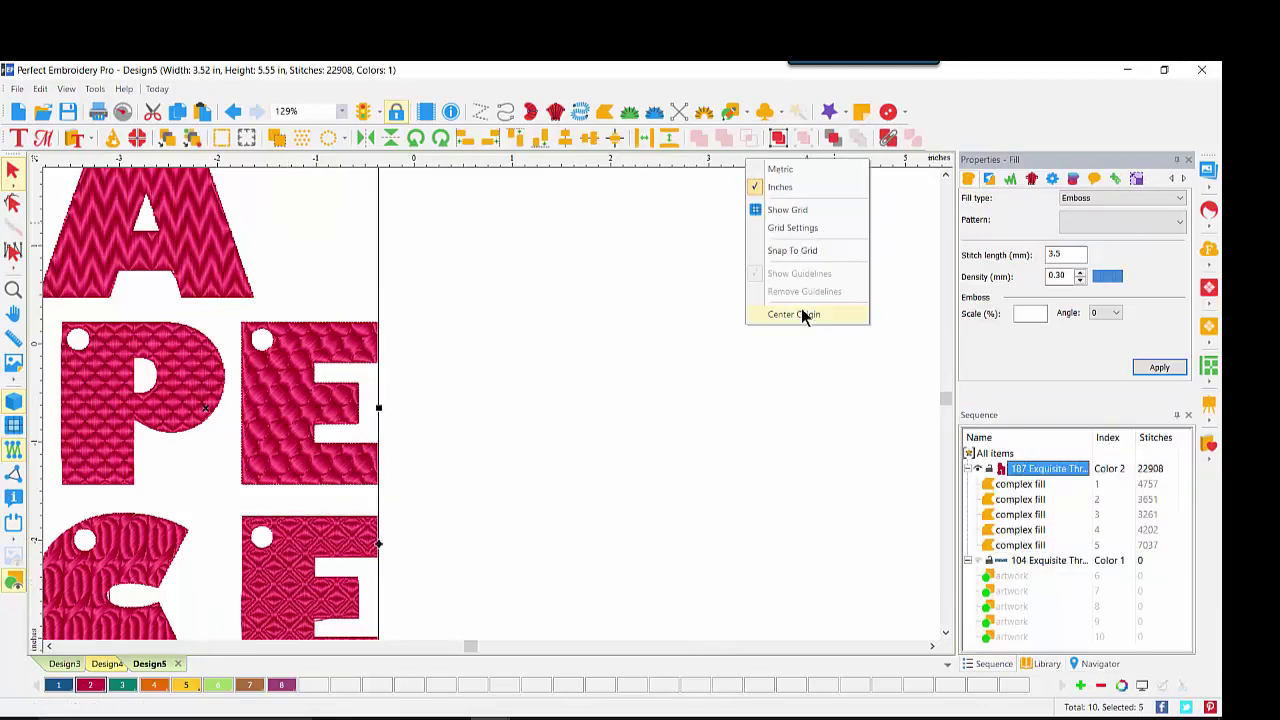
left_click(794, 314)
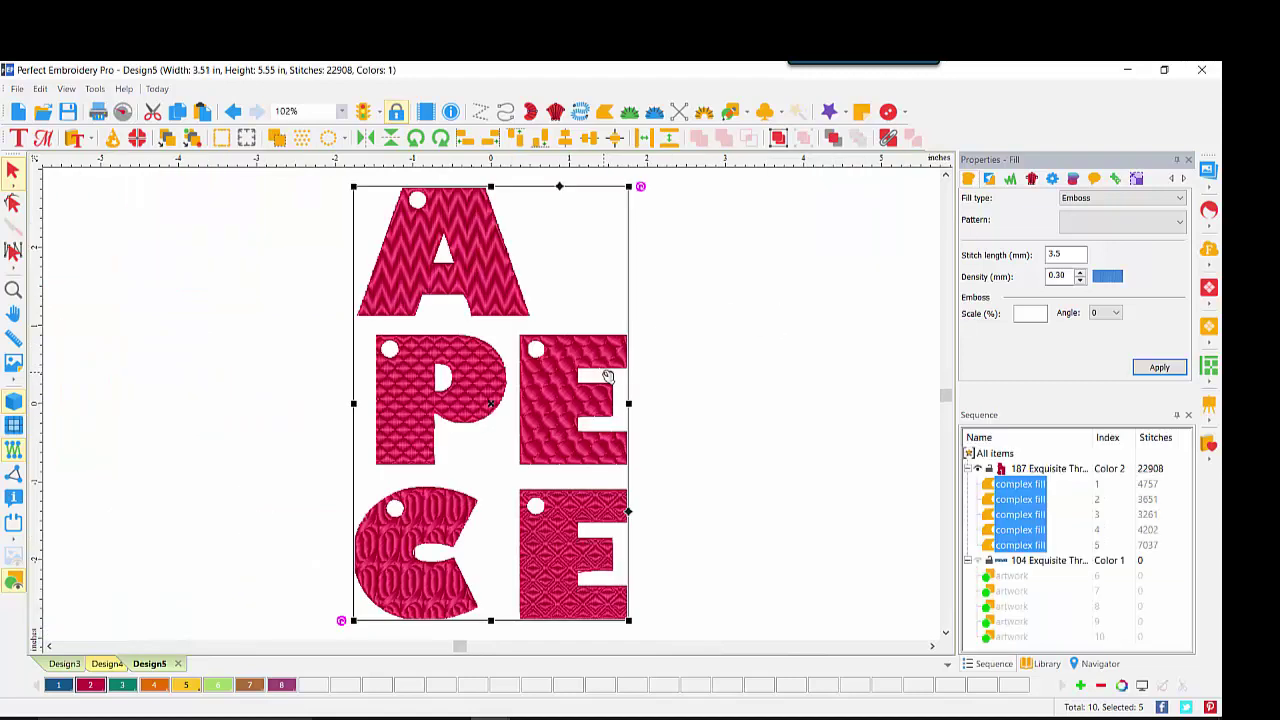
left_click(715, 252)
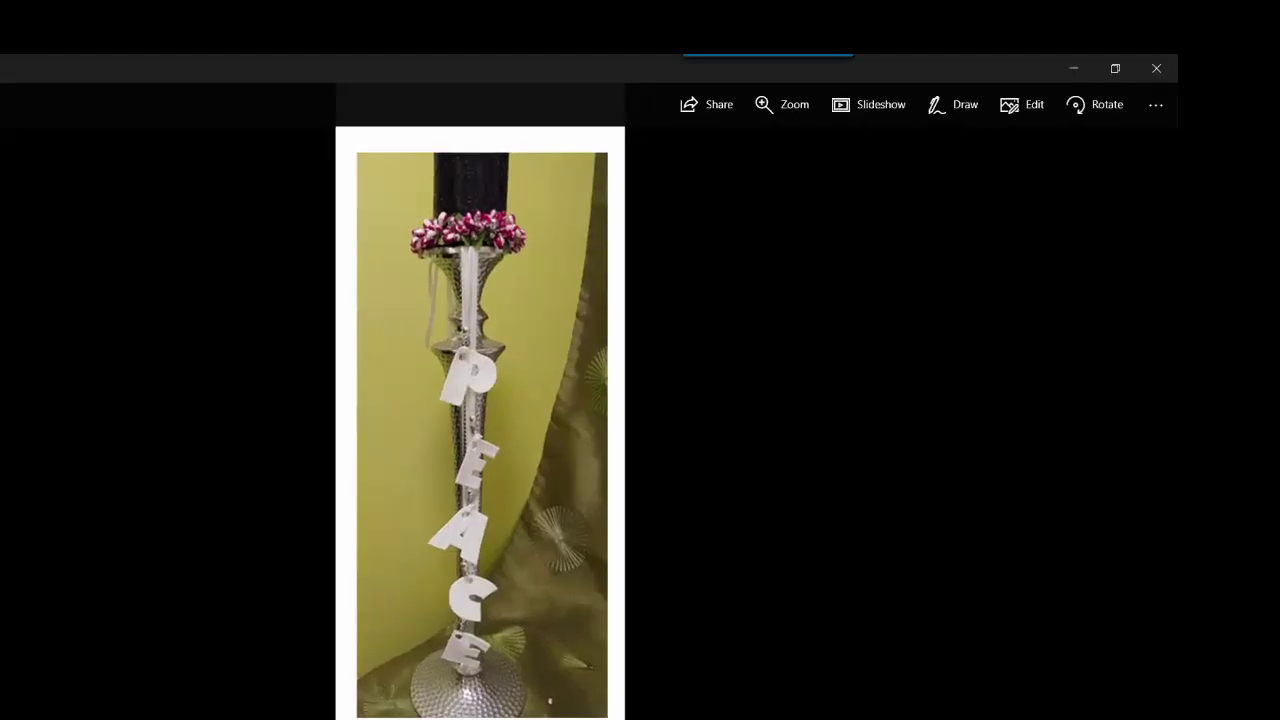
- Look through the photos of the finished PEACE hanging and its embossed stitched letters
key("Right")
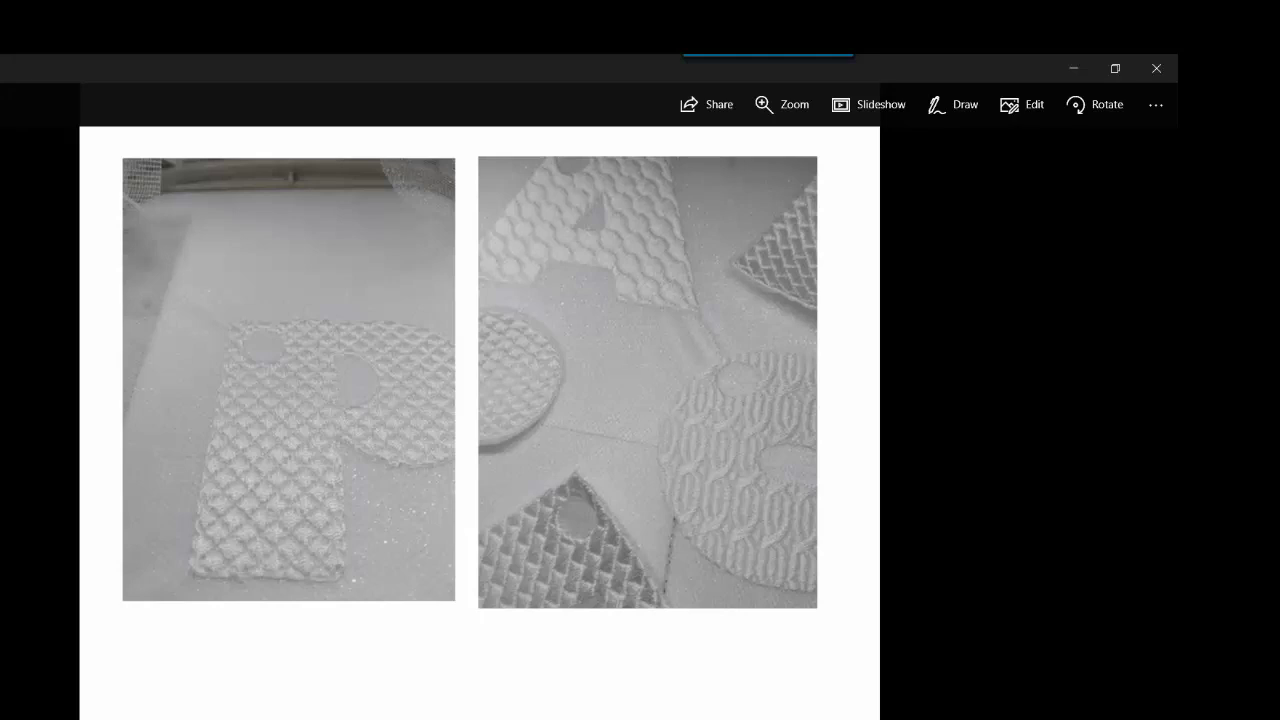
key("Right")
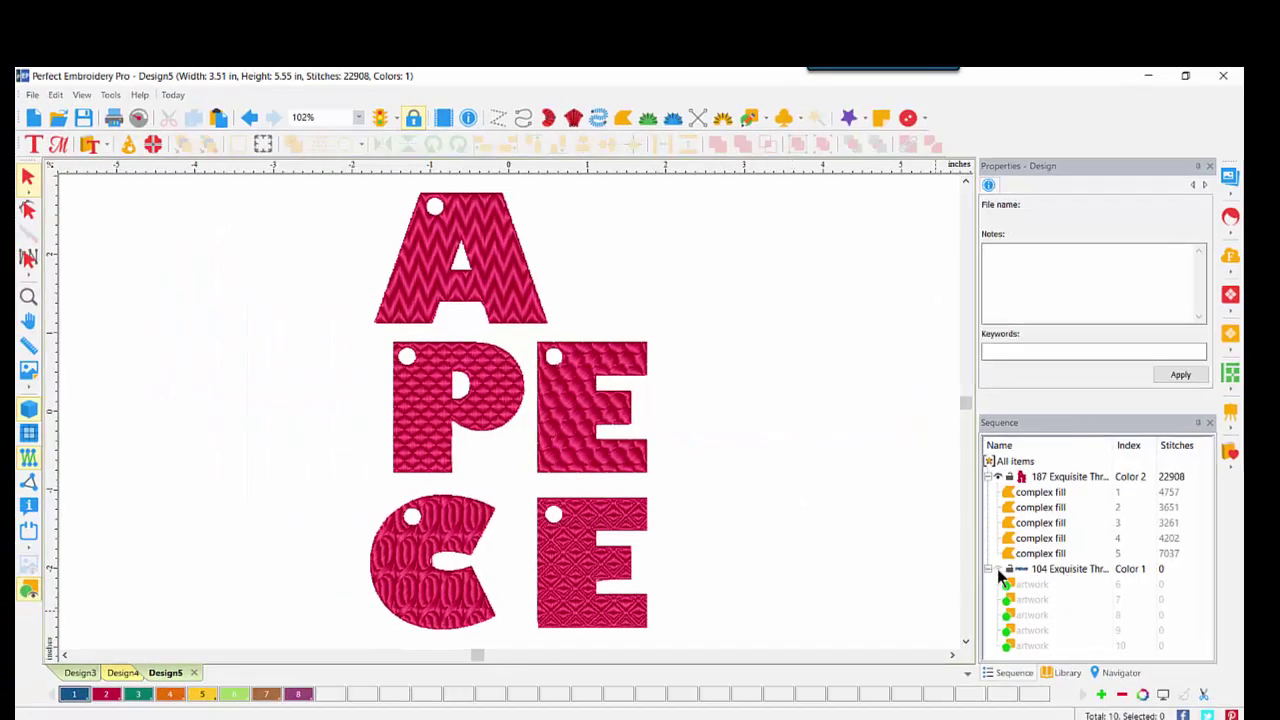
- Unhide the 104 Exquisite letter outlines, cut them from the embossed design and paste them into a new design
left_click(996, 569)
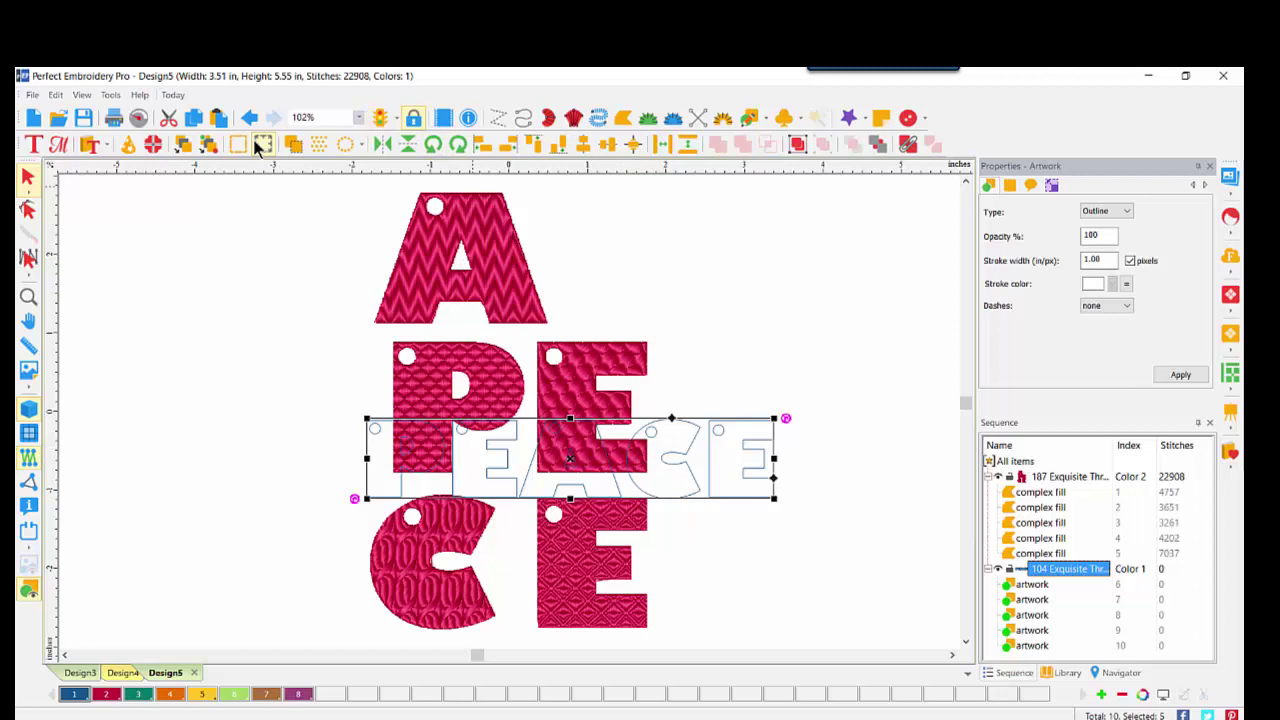
left_click(168, 119)
left_click(32, 118)
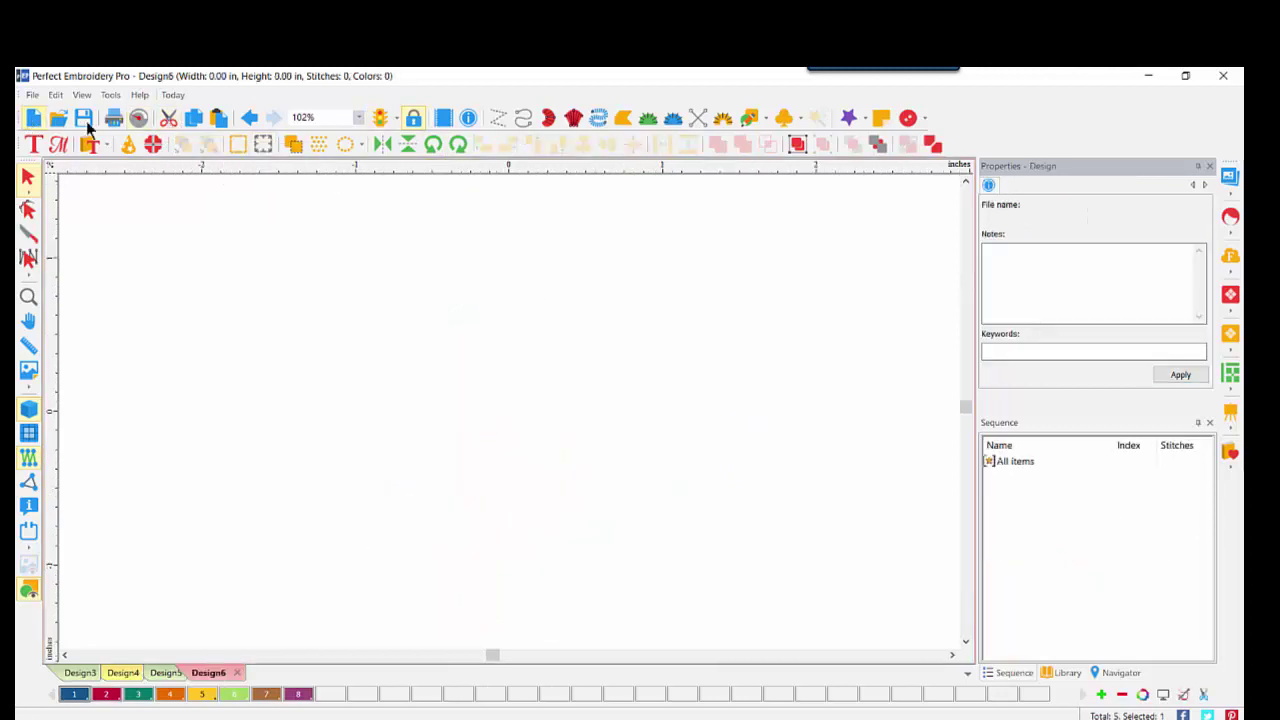
left_click(218, 117)
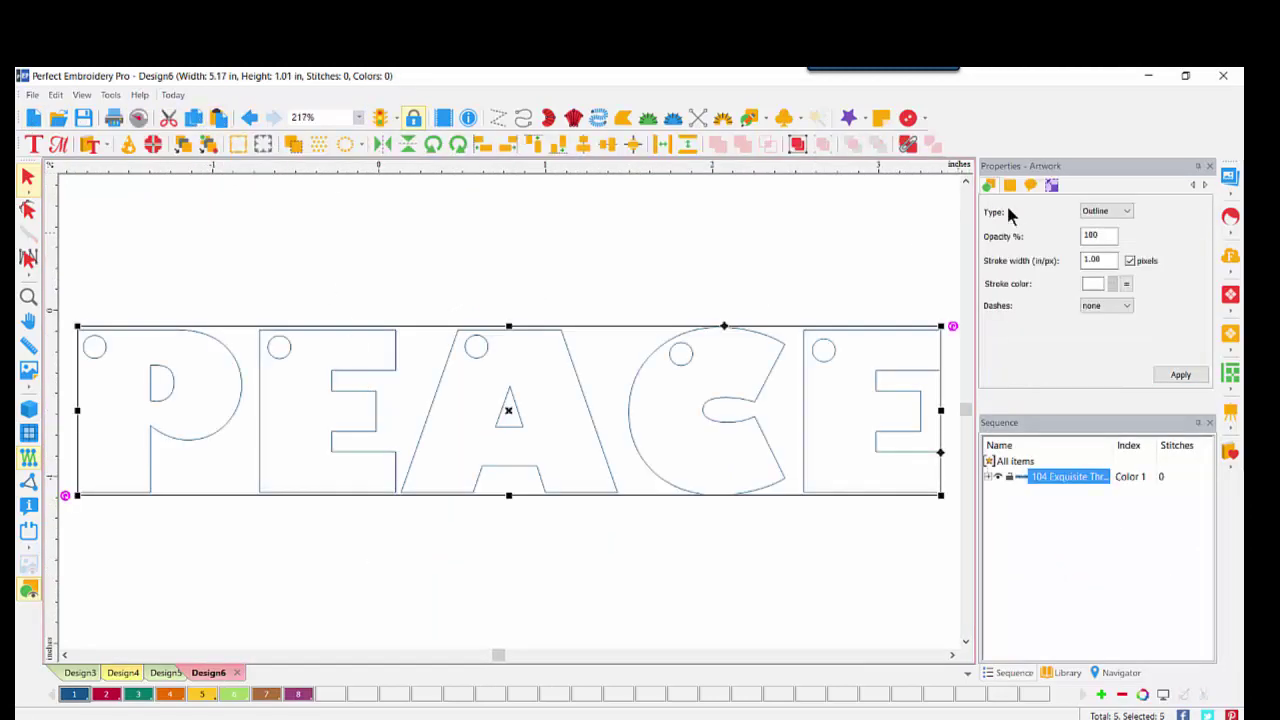
- Resize the pasted PEACE outlines to a height of 1.7 in, keeping the aspect ratio, and fit them in view
left_click(1051, 185)
key("Tab")
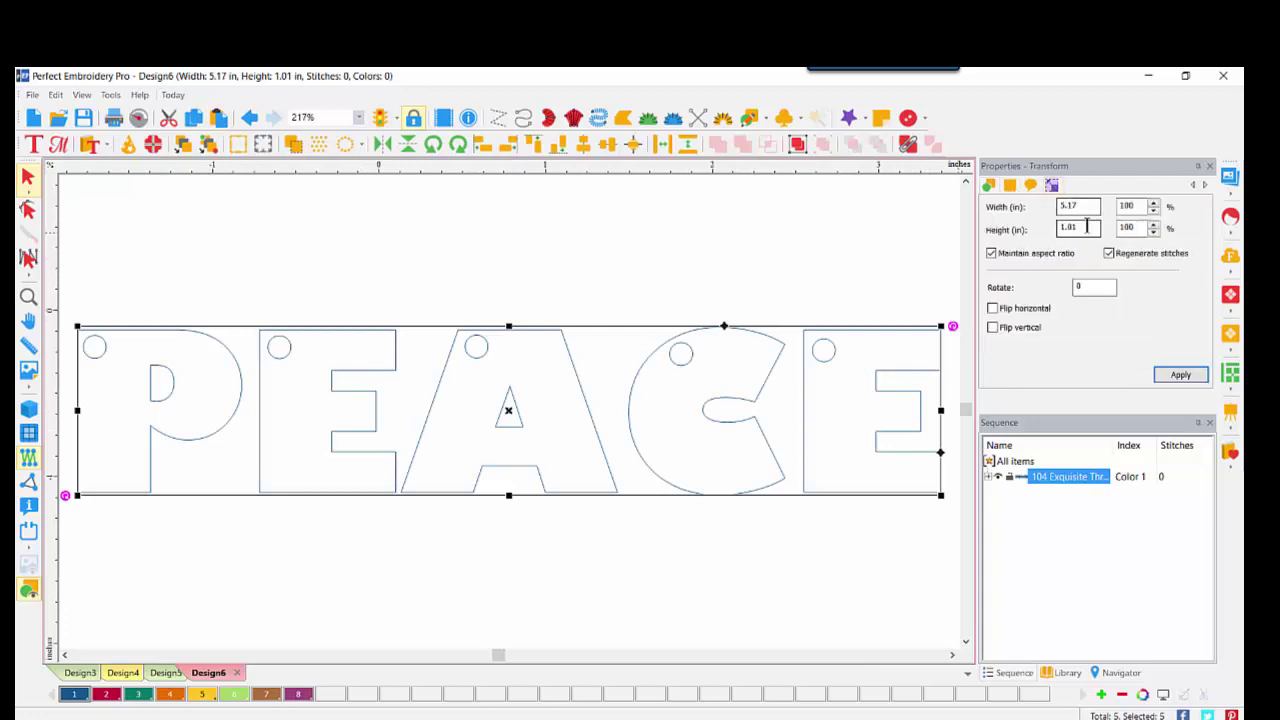
type("1.7")
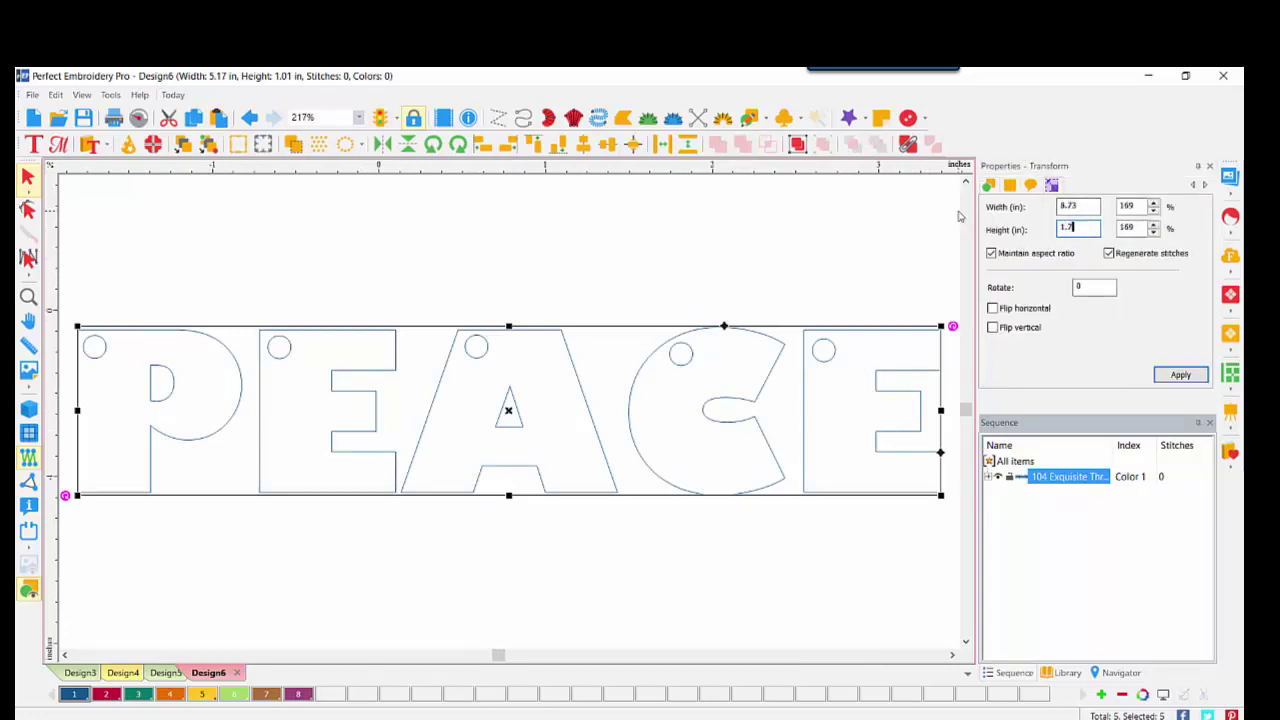
left_click(1180, 376)
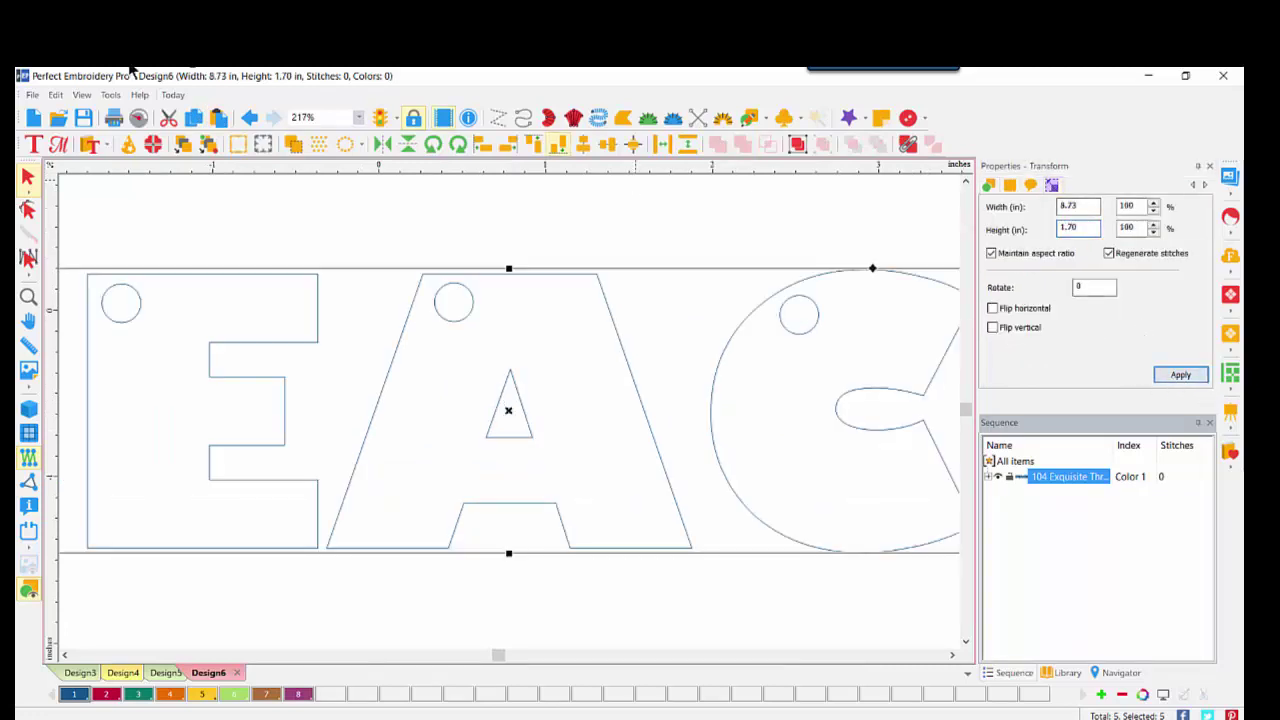
left_click(1110, 673)
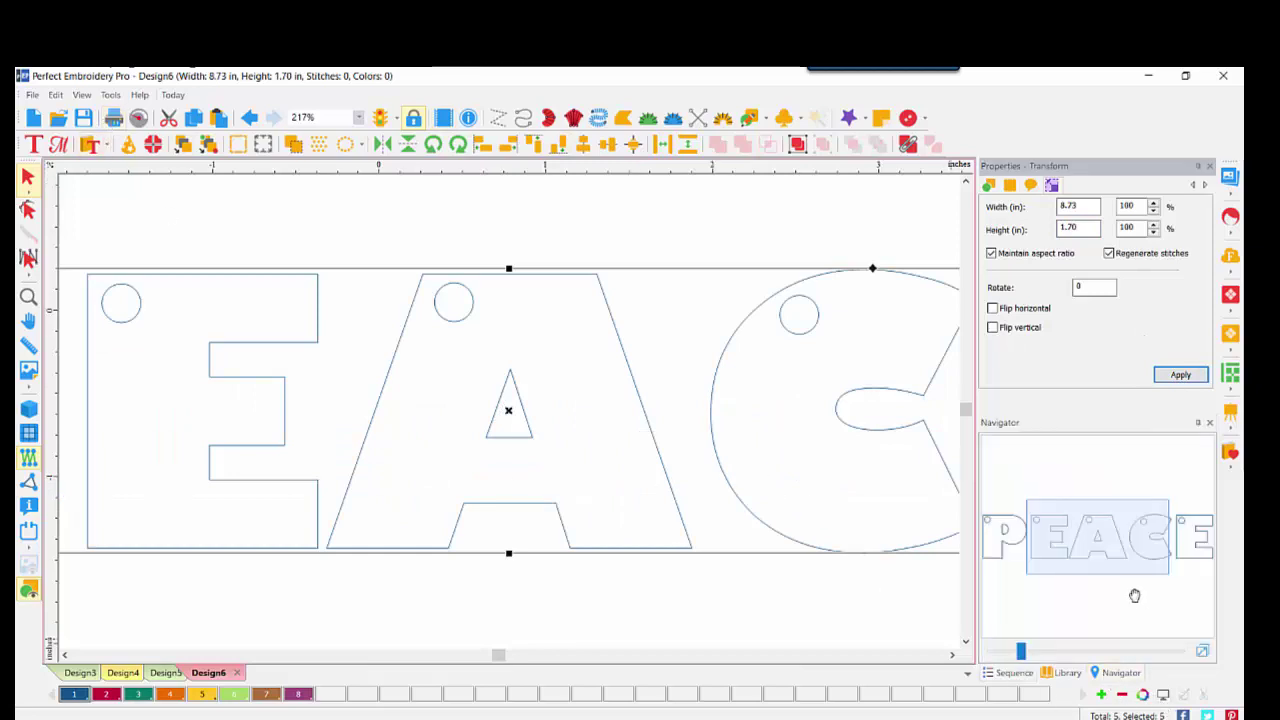
left_click(1203, 650)
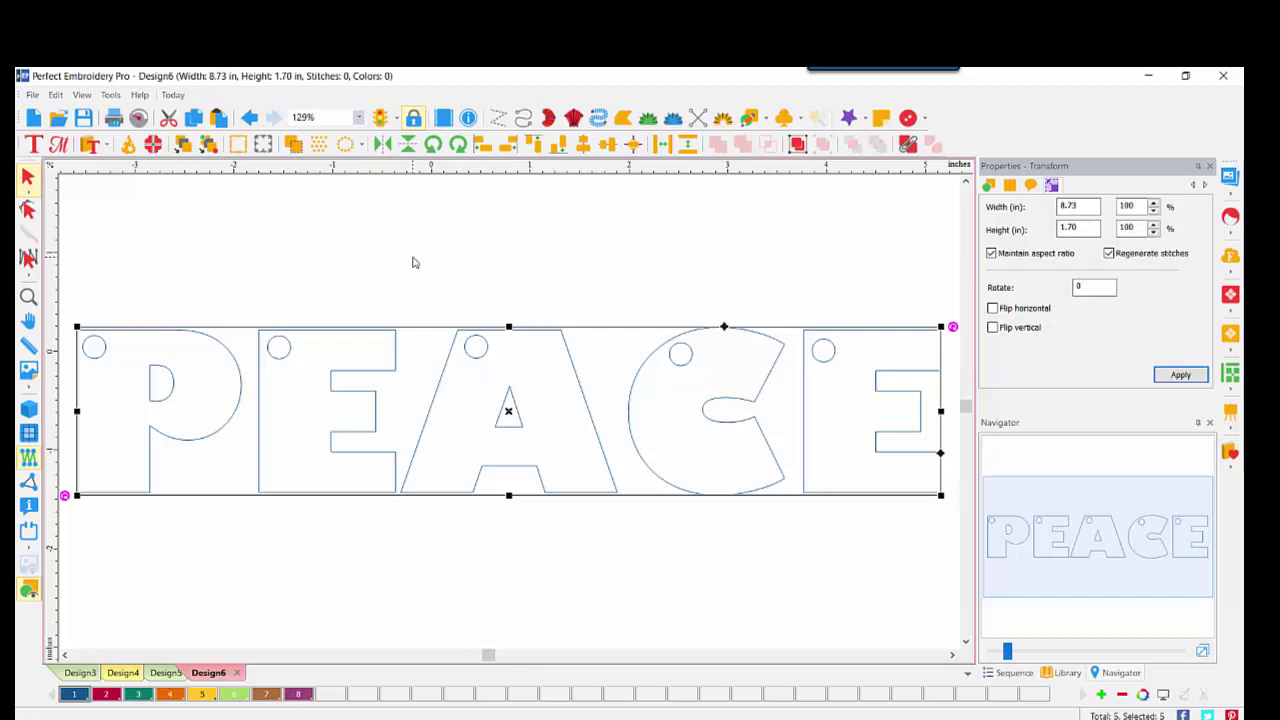
- Export the outlines as SVG artwork named PEACE HANGINGI LETTERS in the 0 2017 Nov Update 9.68 emboss folder
left_click(33, 96)
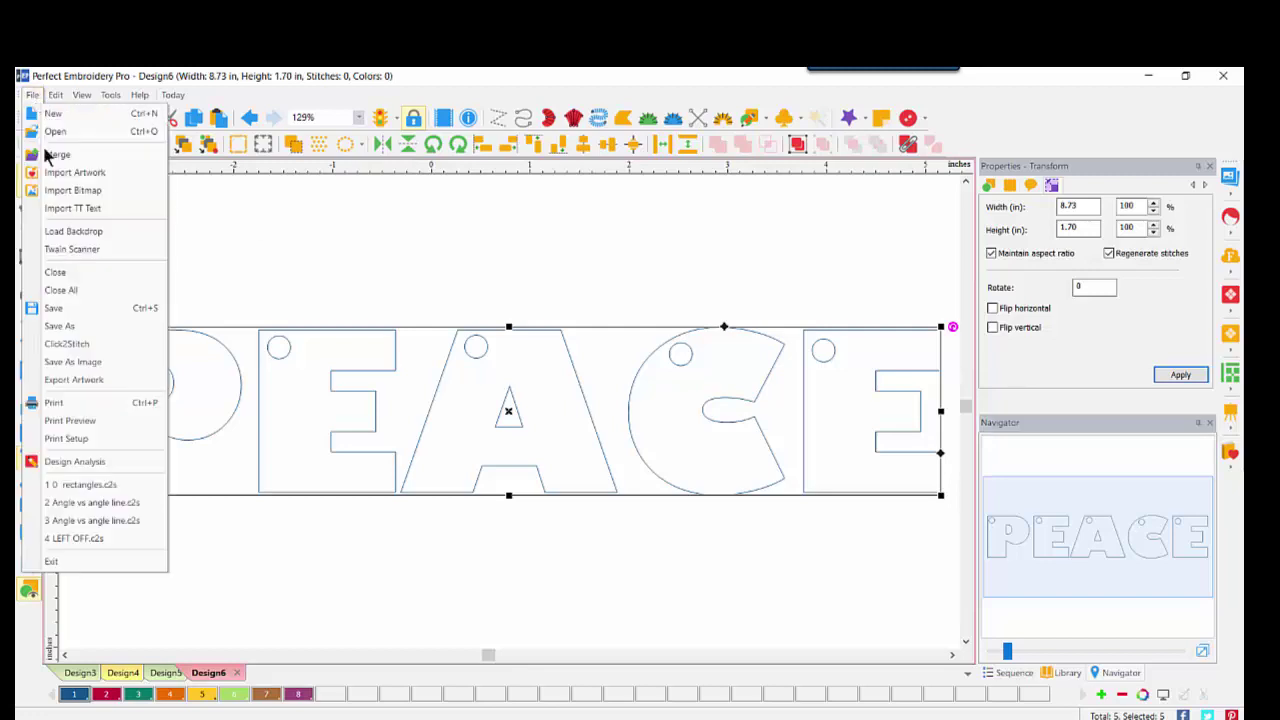
left_click(55, 385)
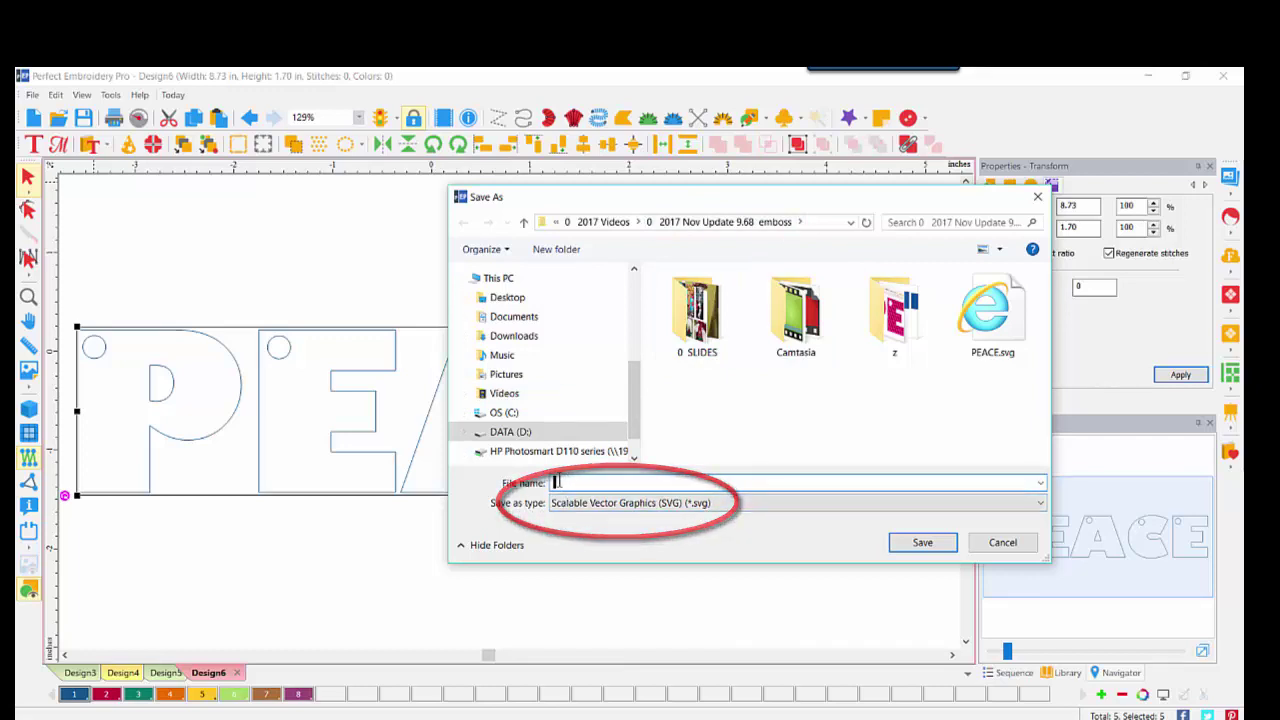
type("PEACE ")
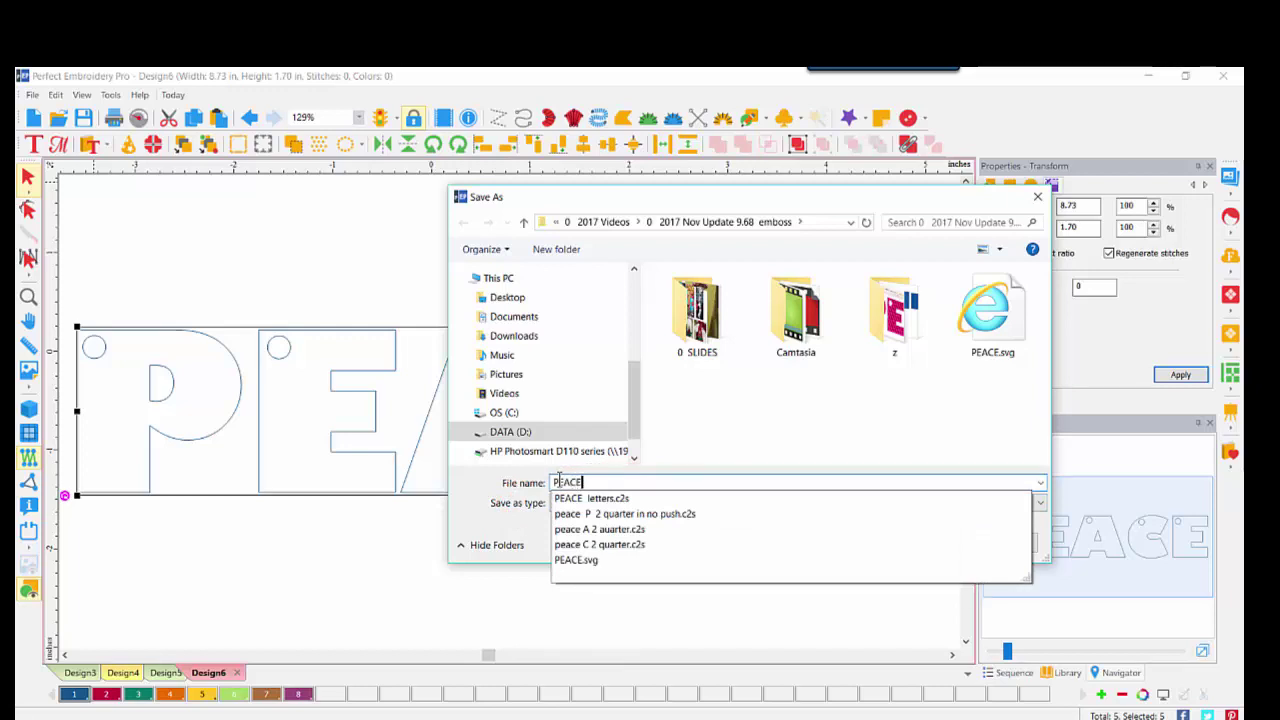
type("HANGING")
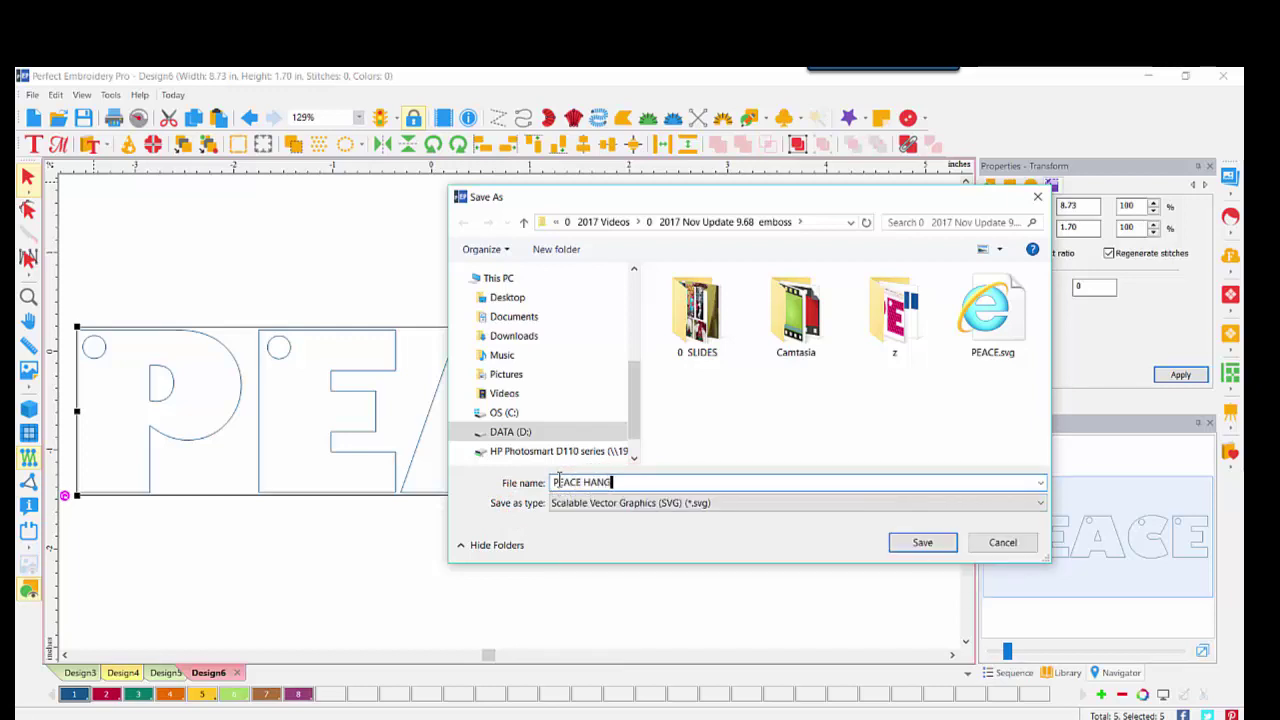
type("I LETTERS")
key("Return")
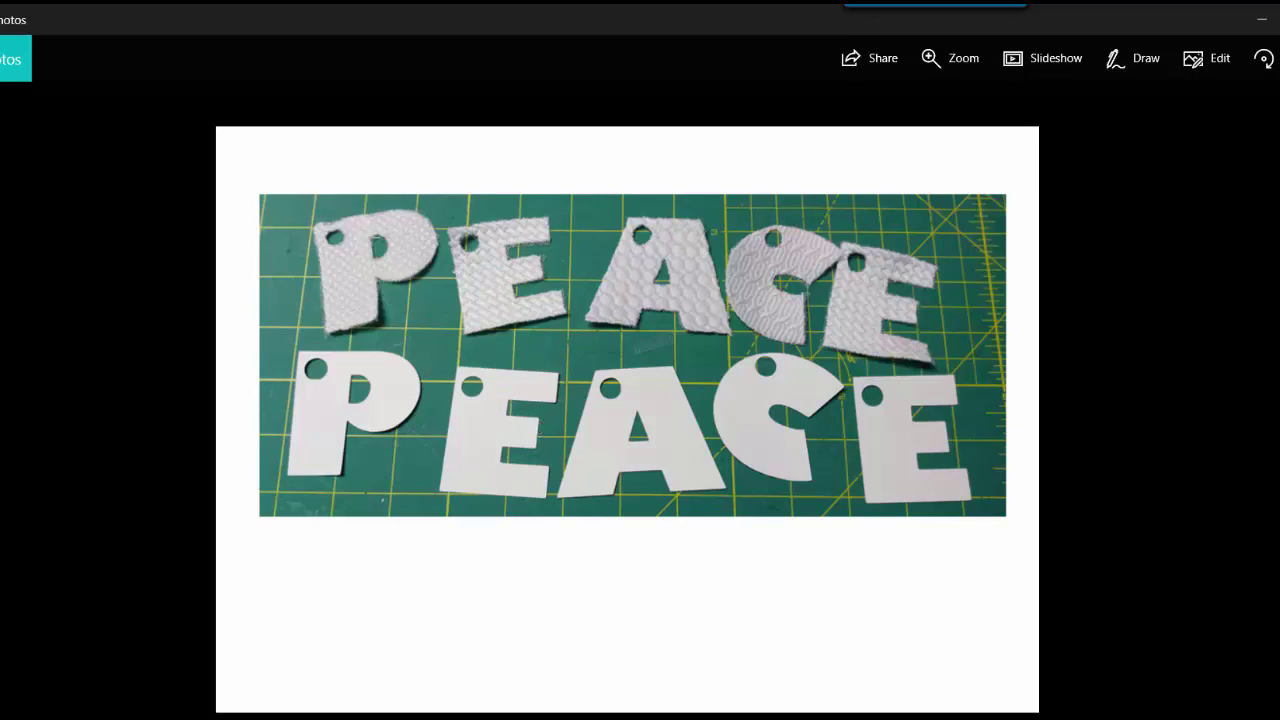
- Return from the photo viewer to Perfect Embroidery Pro, start a new design and open the file 0 rectangles.c2s
key("Right")
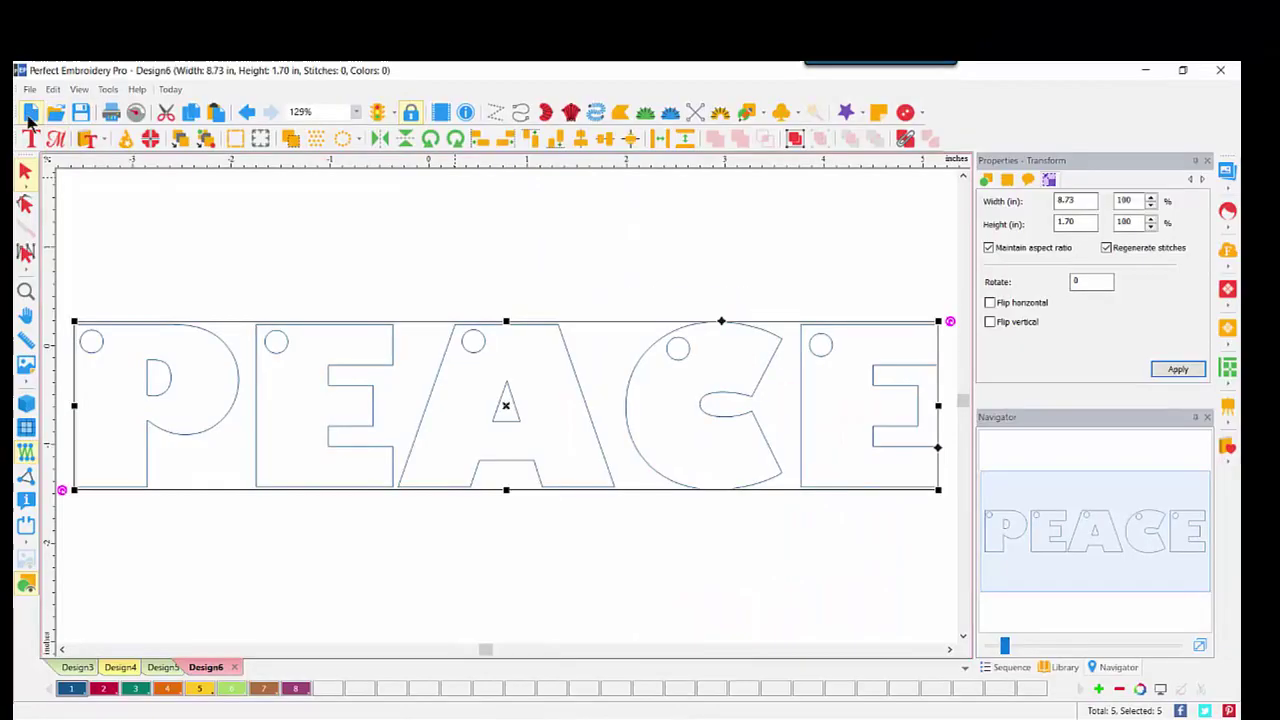
left_click(31, 113)
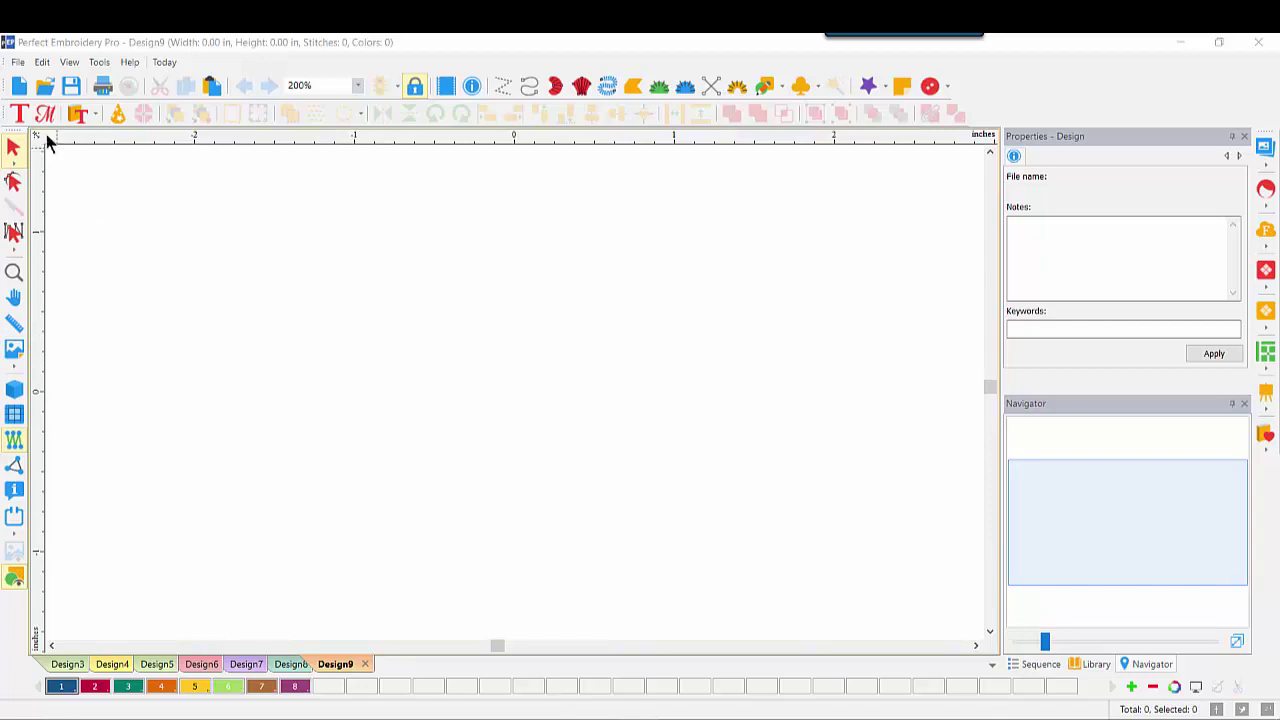
left_click(45, 90)
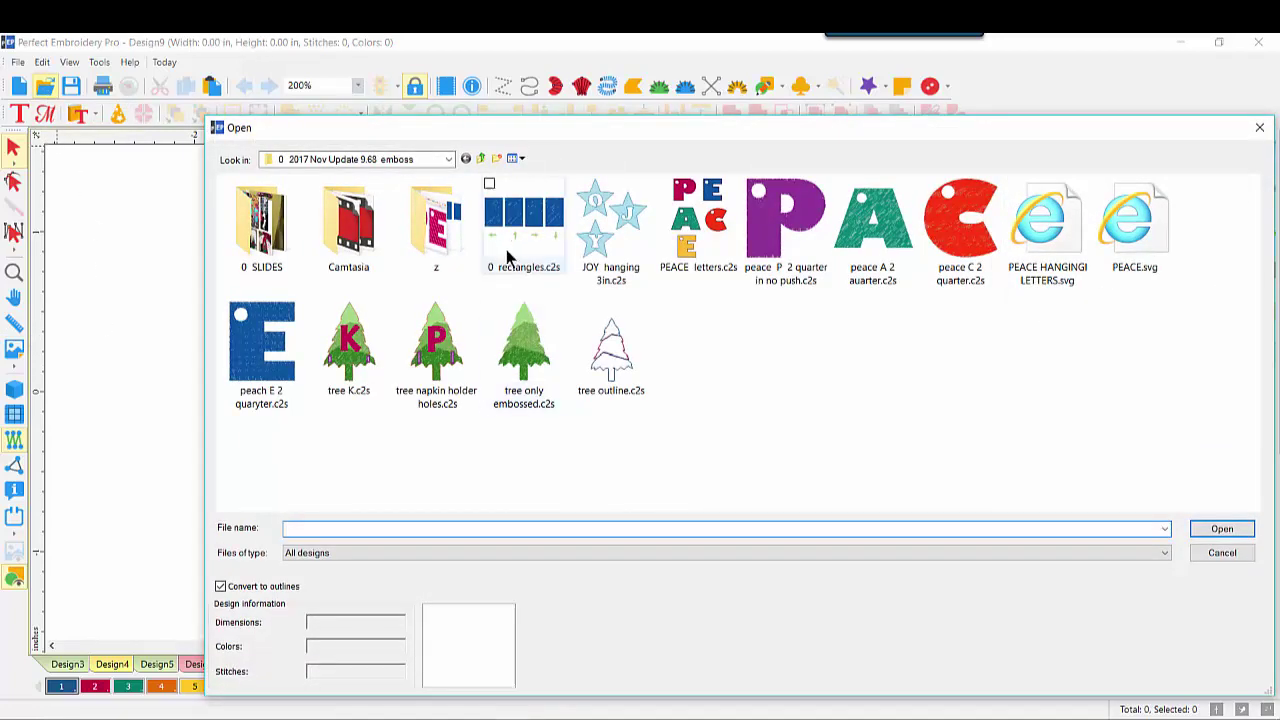
double_click(523, 225)
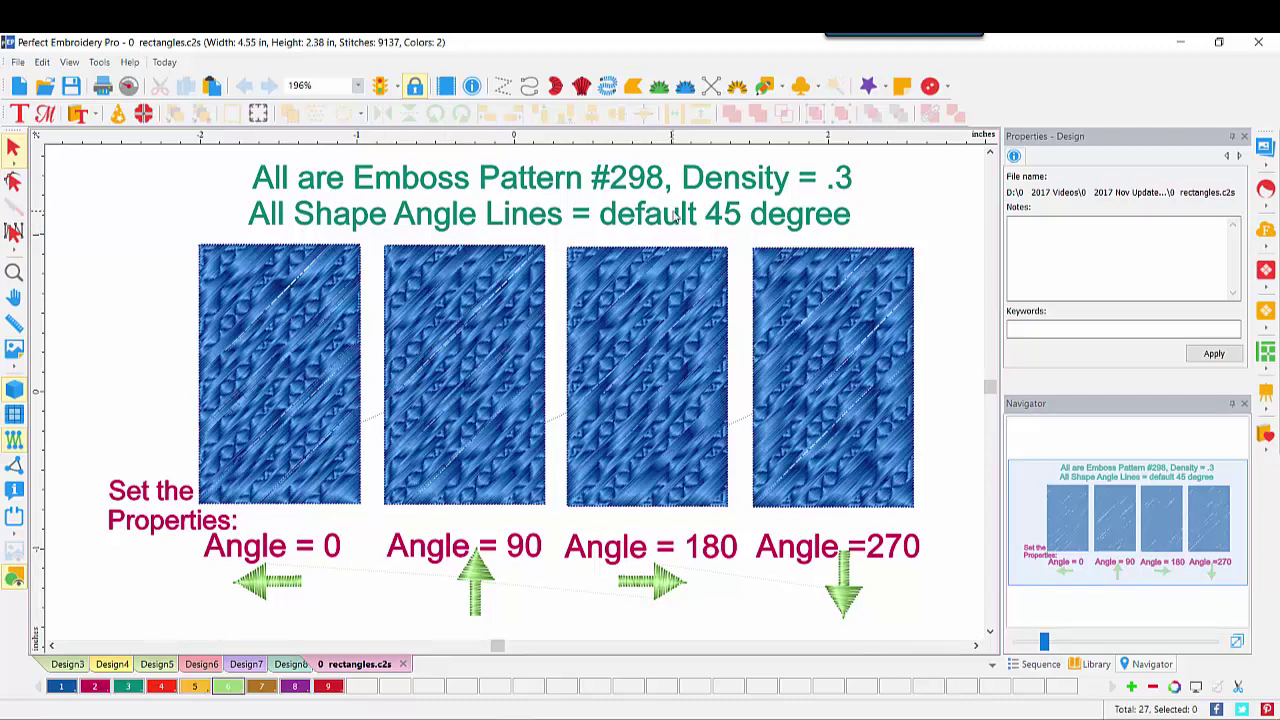
- Examine the shape angle line of the rectangle labelled Angle = 0, switching between outline editing and normal selection
left_click(280, 304)
left_click(13, 181)
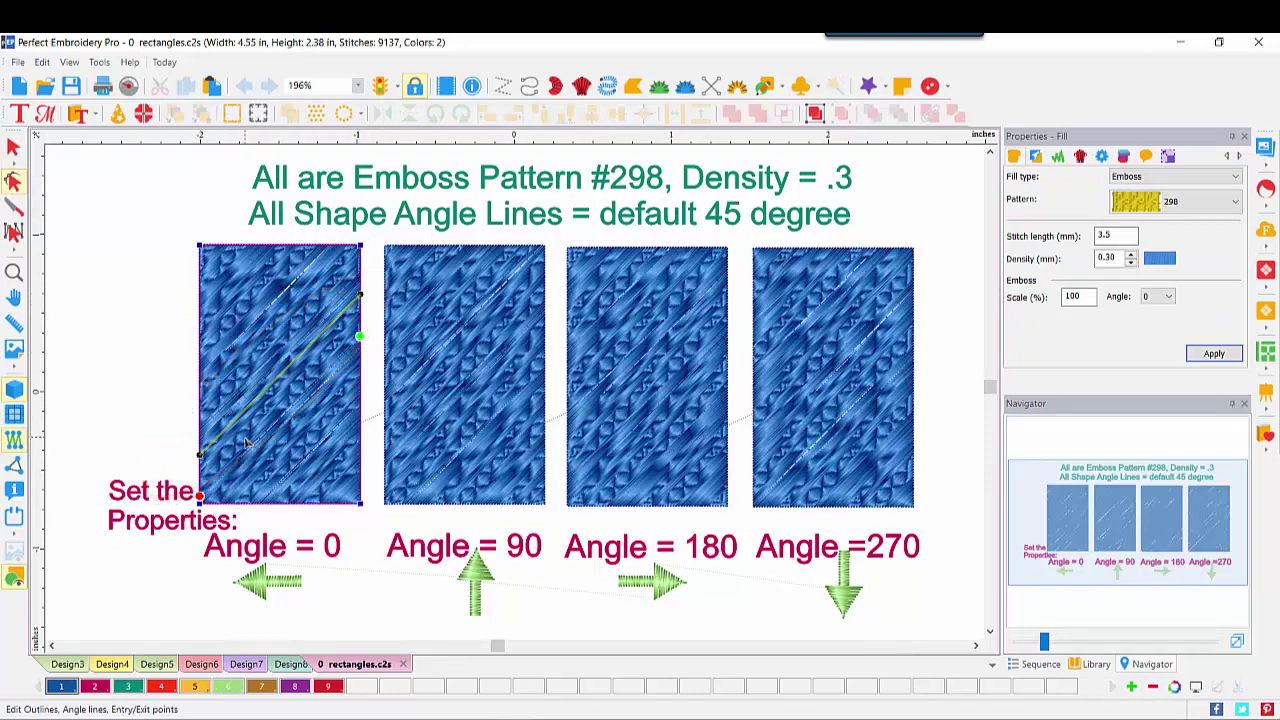
left_click(13, 148)
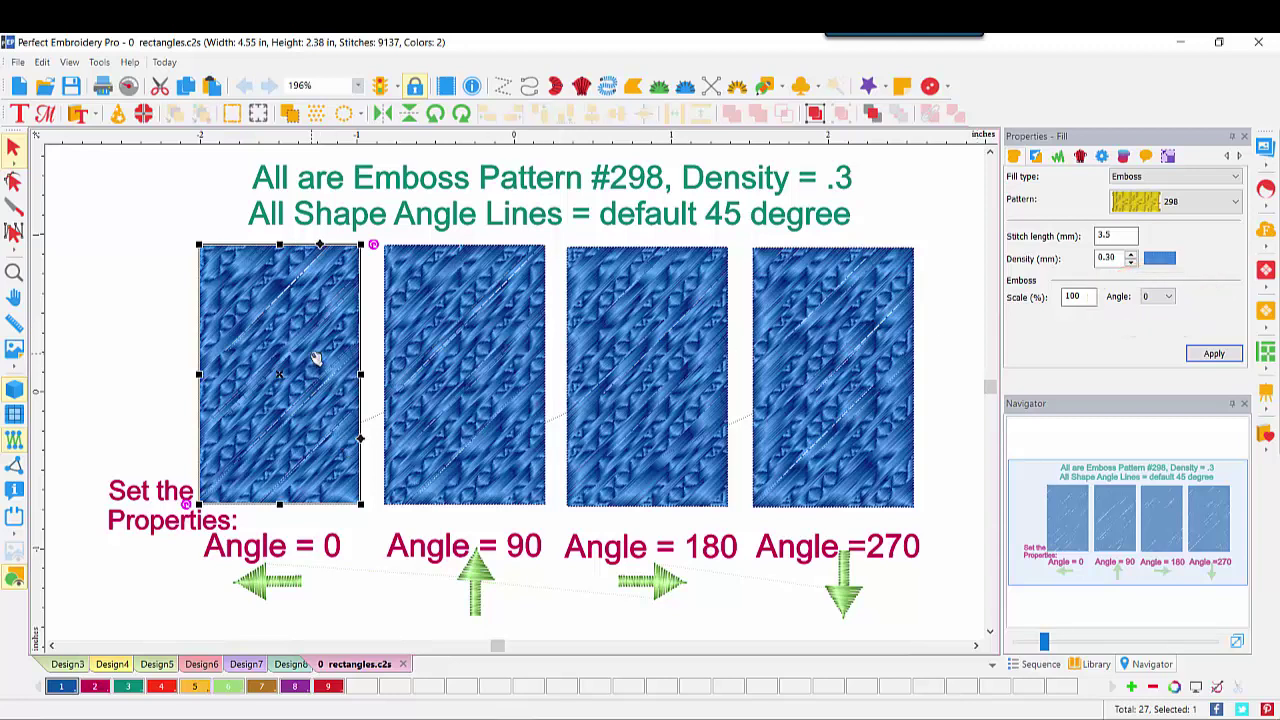
left_click(13, 181)
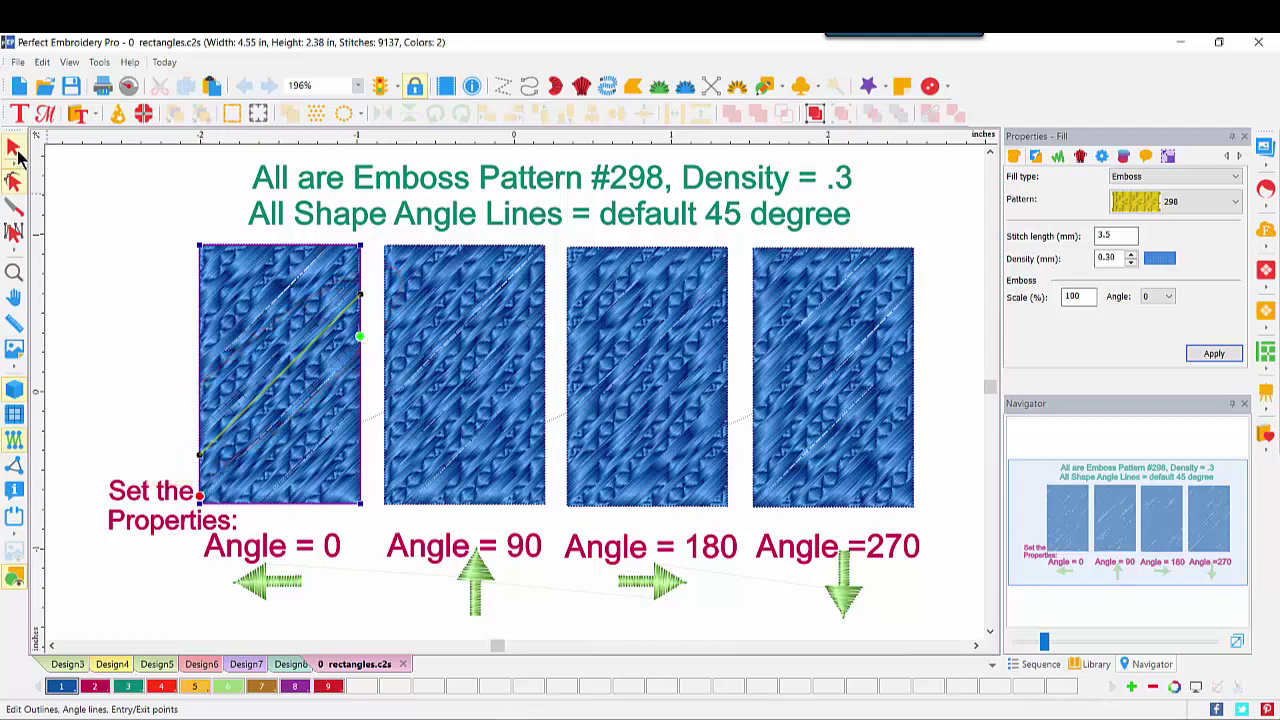
key("Escape")
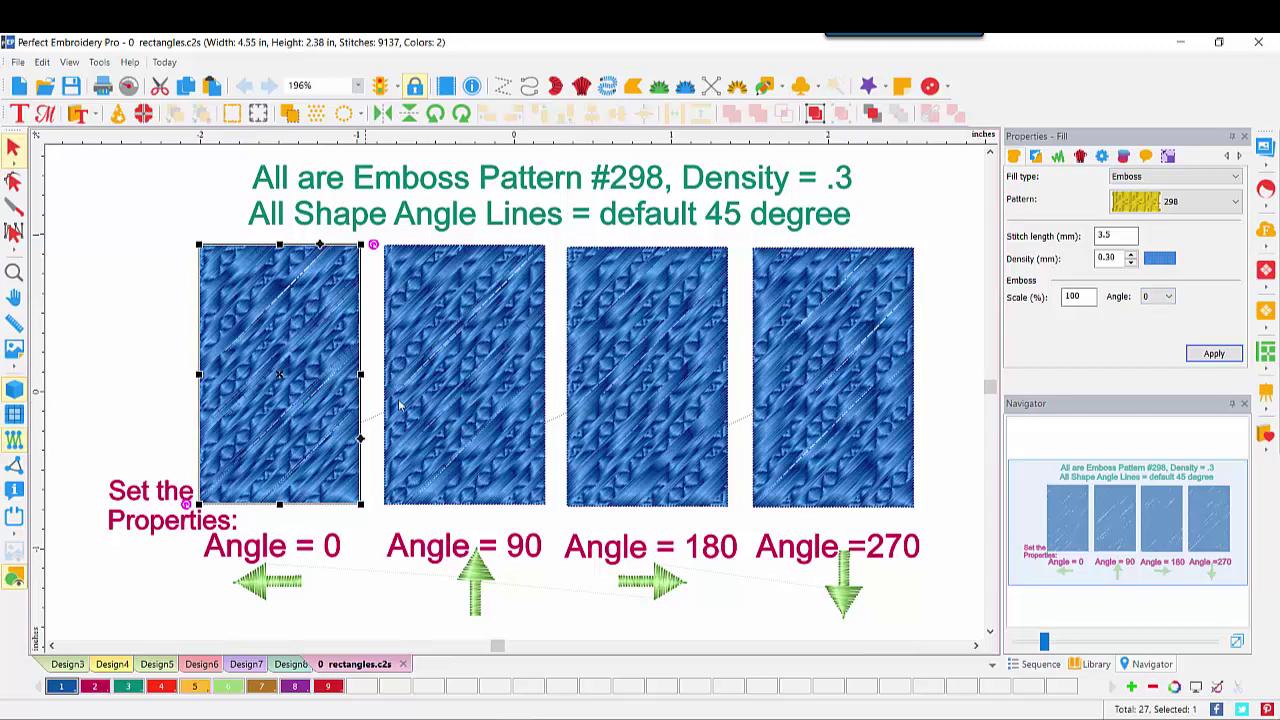
- Set the emboss angle of the rectangle labelled Angle = 90 to 90 and apply it
left_click(455, 388)
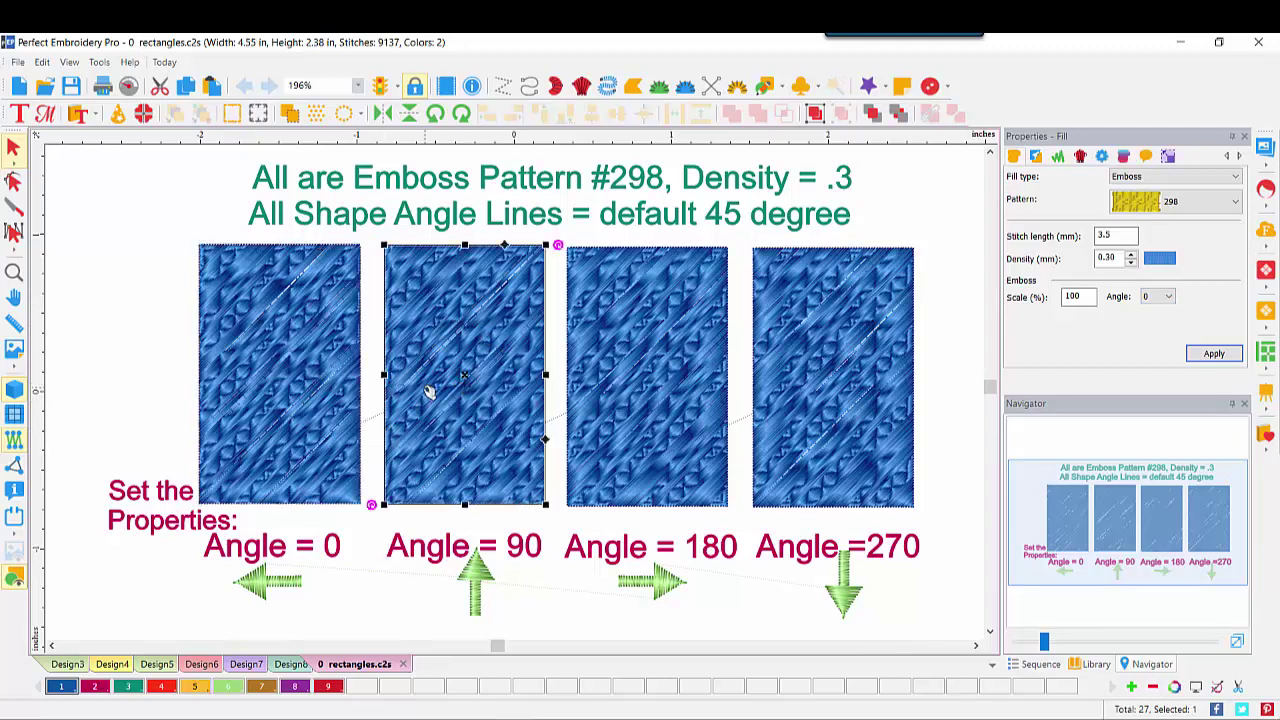
left_click(1168, 297)
left_click(1160, 322)
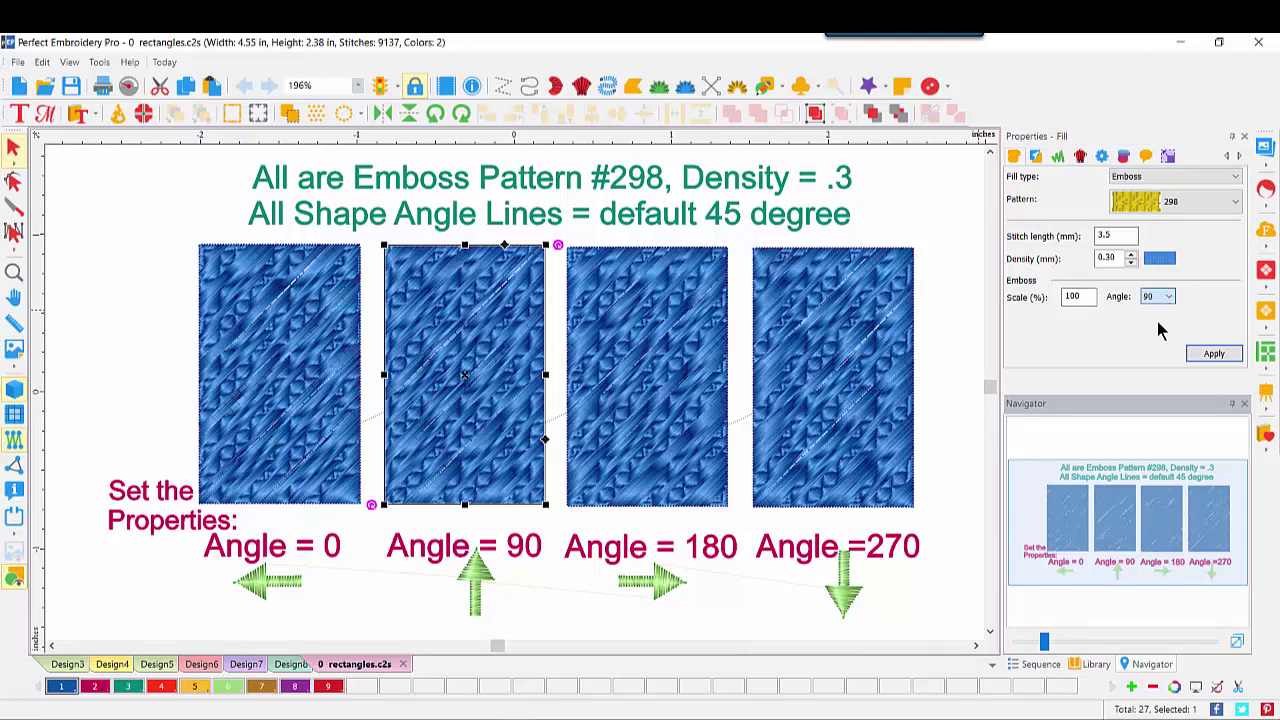
left_click(1213, 355)
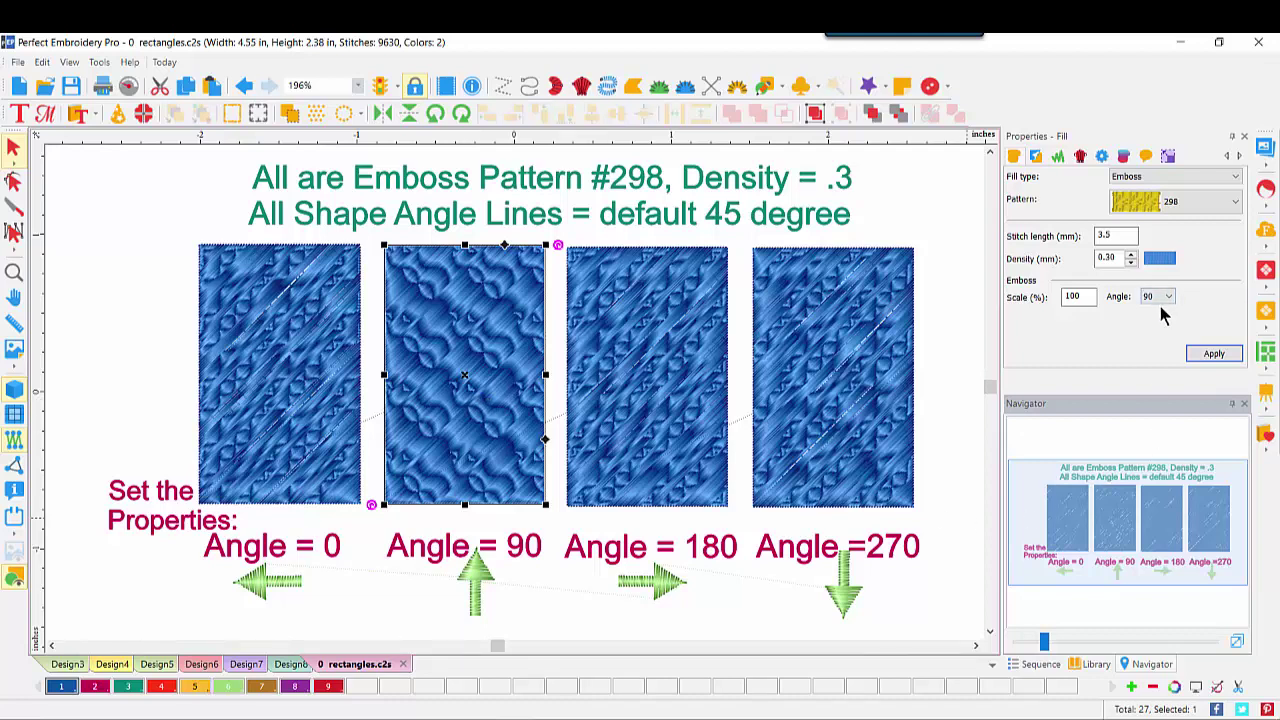
- Examine the shape angle line and emboss angle setting of the rectangle labelled Angle = 90, and return to normal selection
left_click(13, 181)
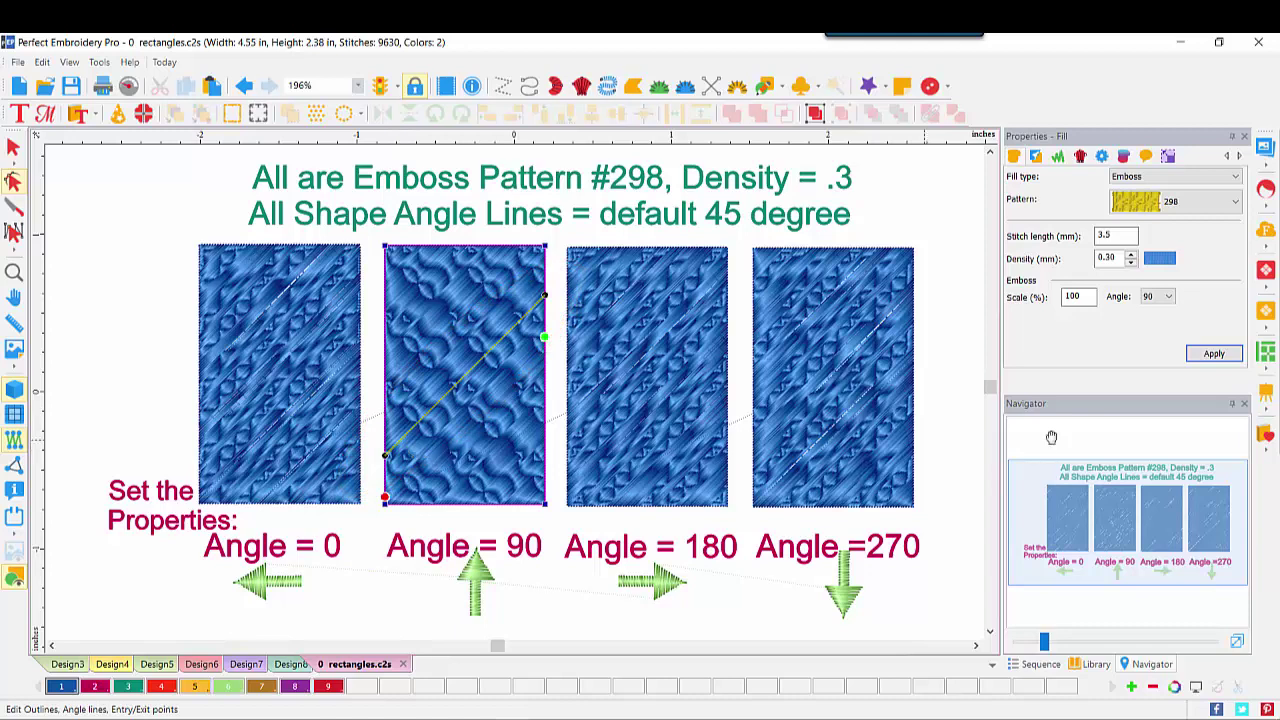
left_click(1152, 300)
left_click(13, 147)
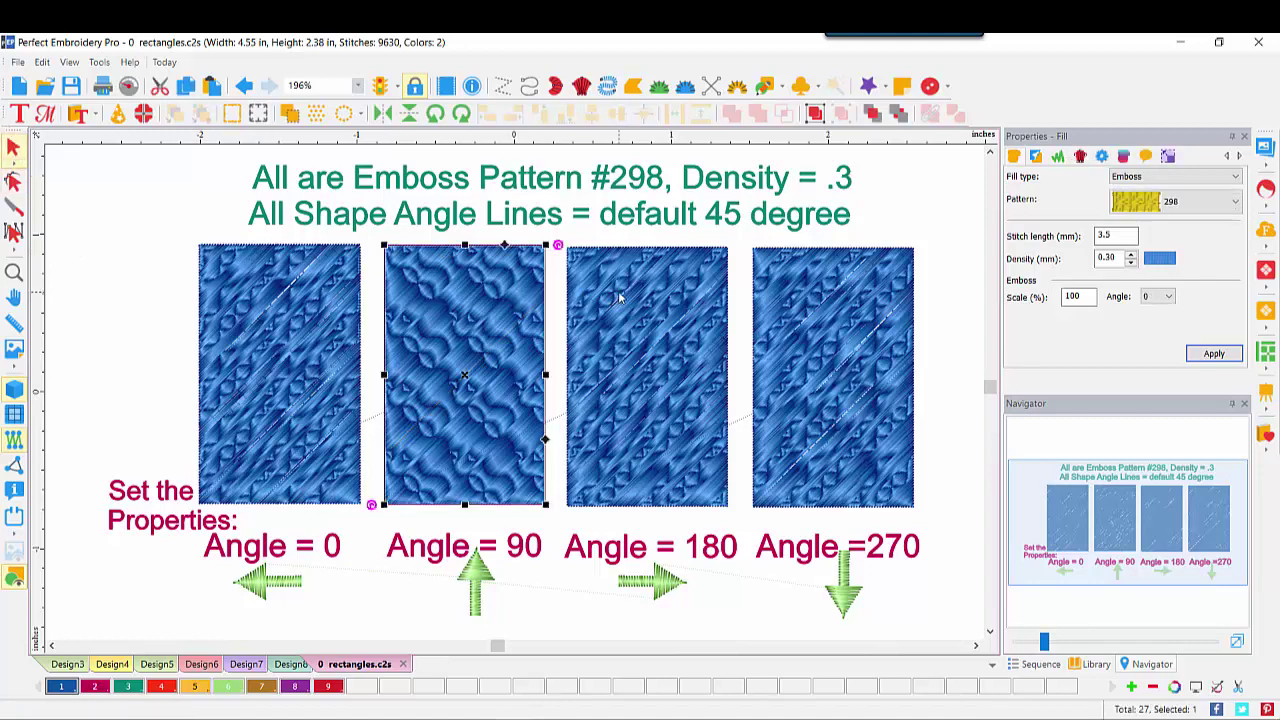
- Set the emboss angle of the rectangle labelled Angle = 180 to 180 and apply it
left_click(619, 297)
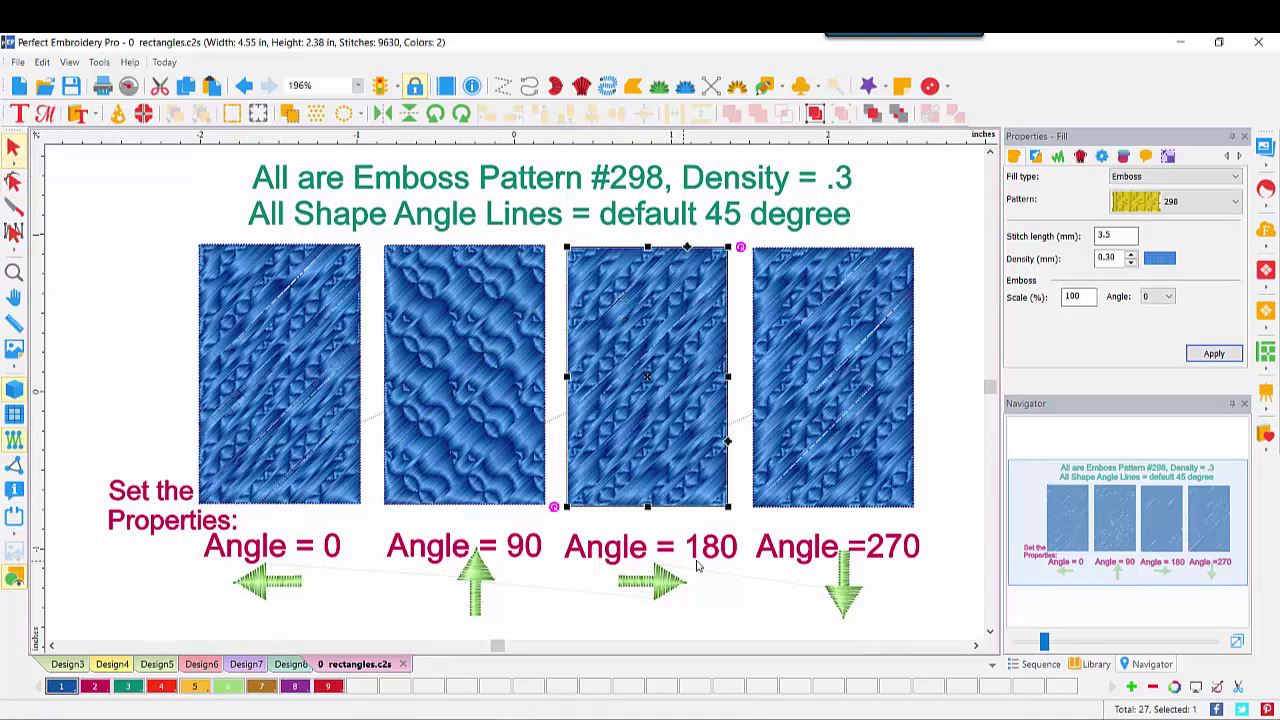
left_click(1172, 297)
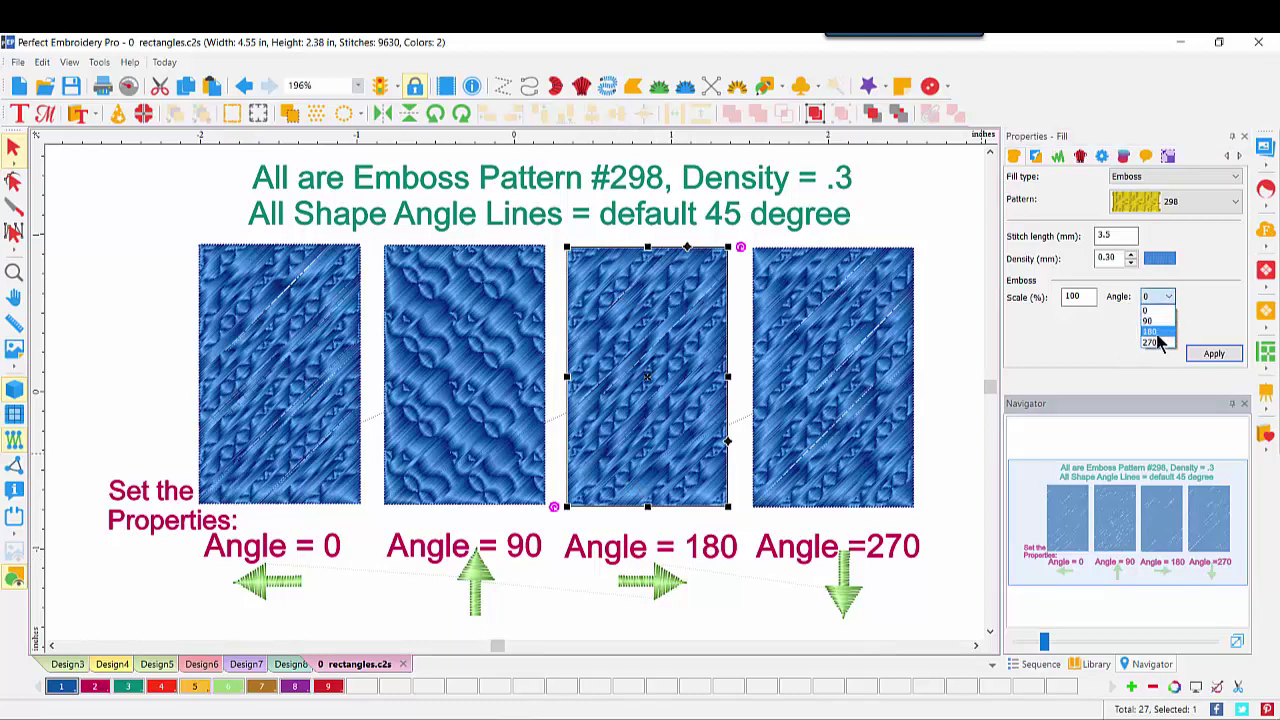
left_click(1157, 333)
left_click(1200, 354)
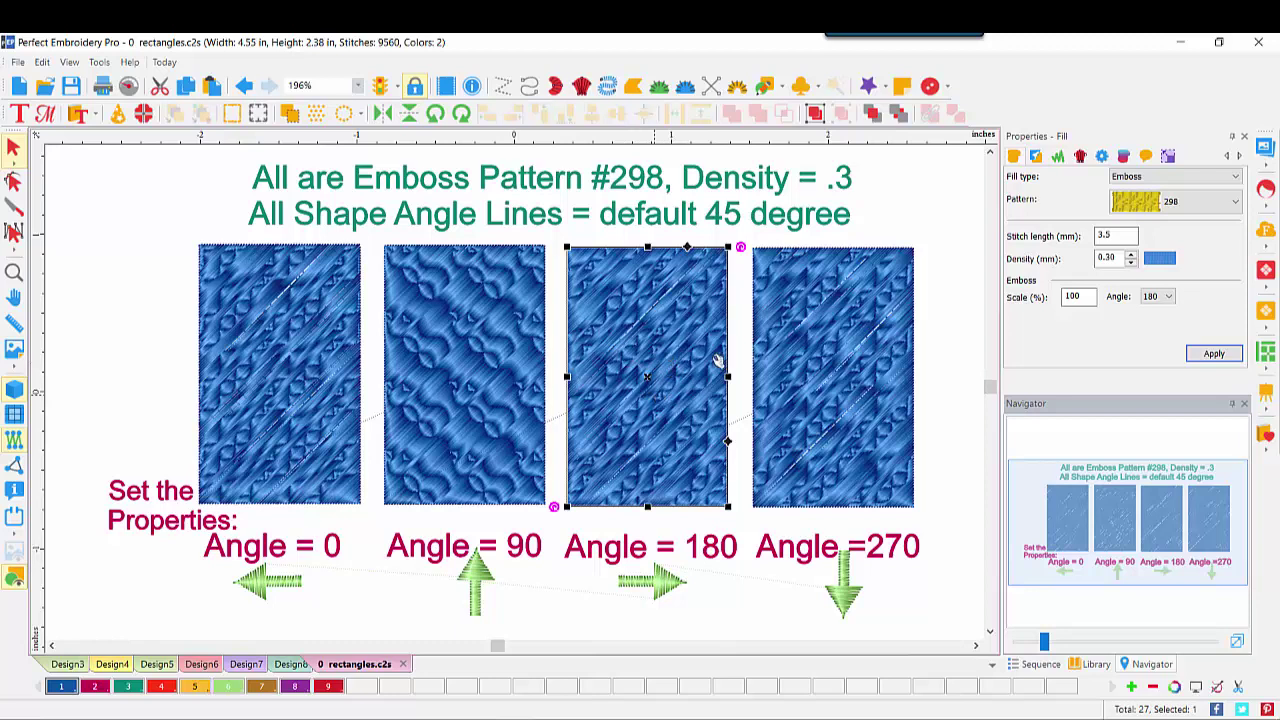
- Set the emboss angle of the rectangle labelled Angle = 270 to 270 and apply it
left_click(840, 314)
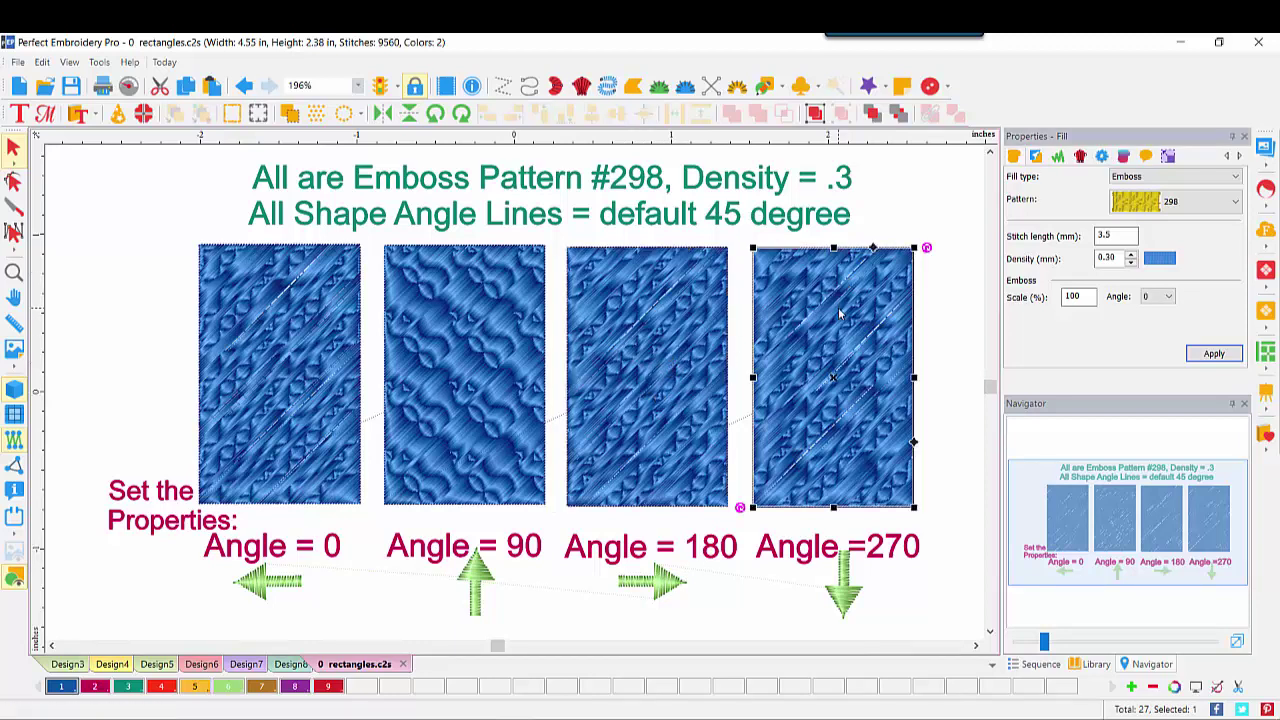
left_click(1162, 298)
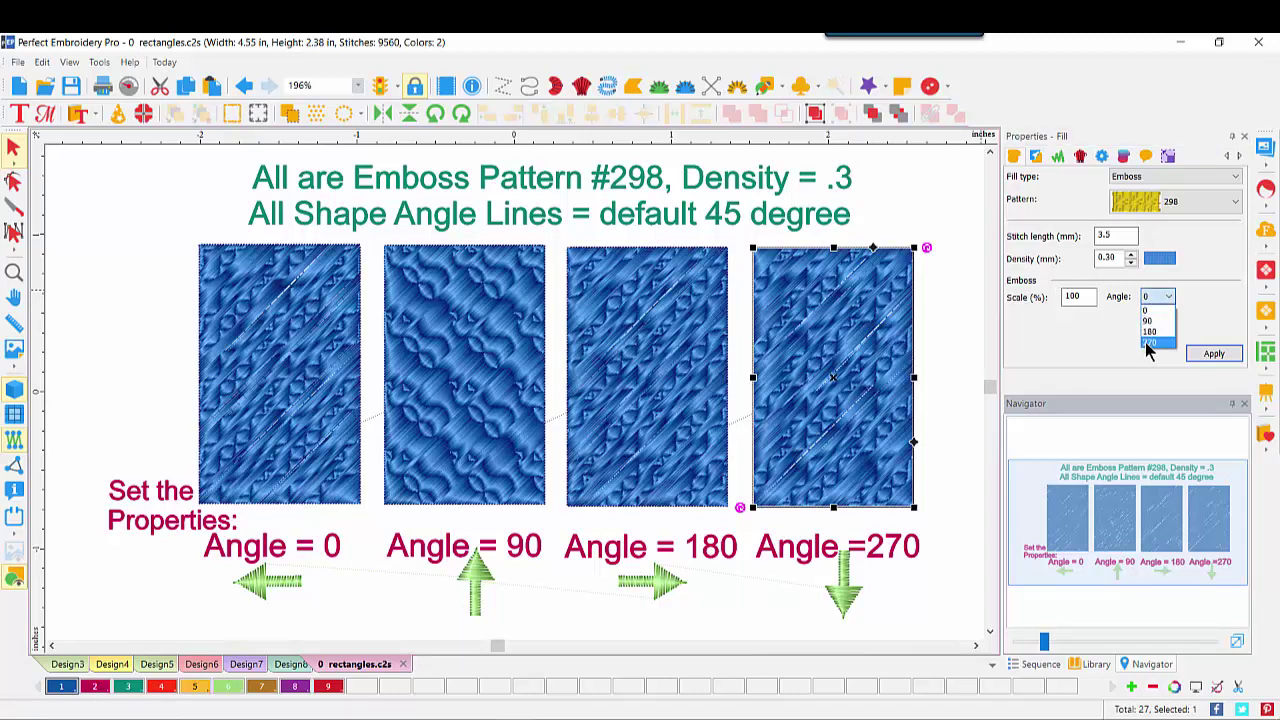
left_click(1148, 344)
left_click(1206, 355)
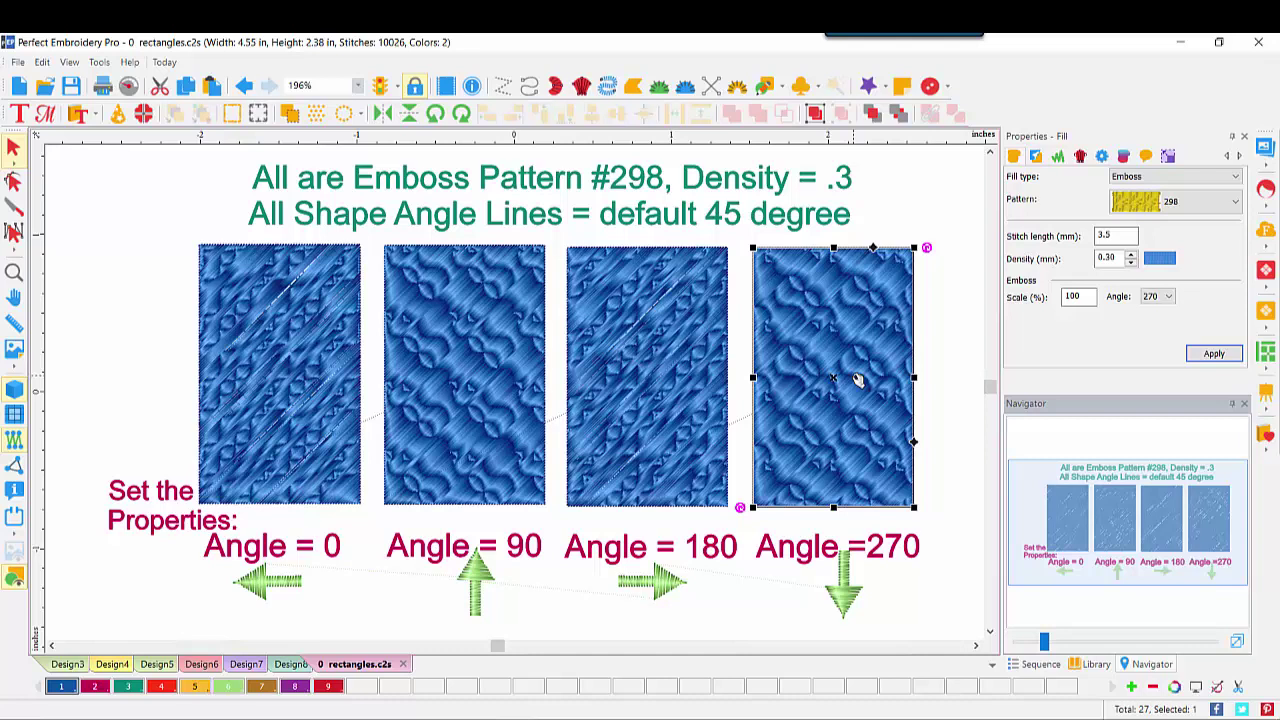
- Make the shape angle line of the rectangle labelled Angle = 0 vertical by moving both its ends, and apply the change
left_click(308, 335)
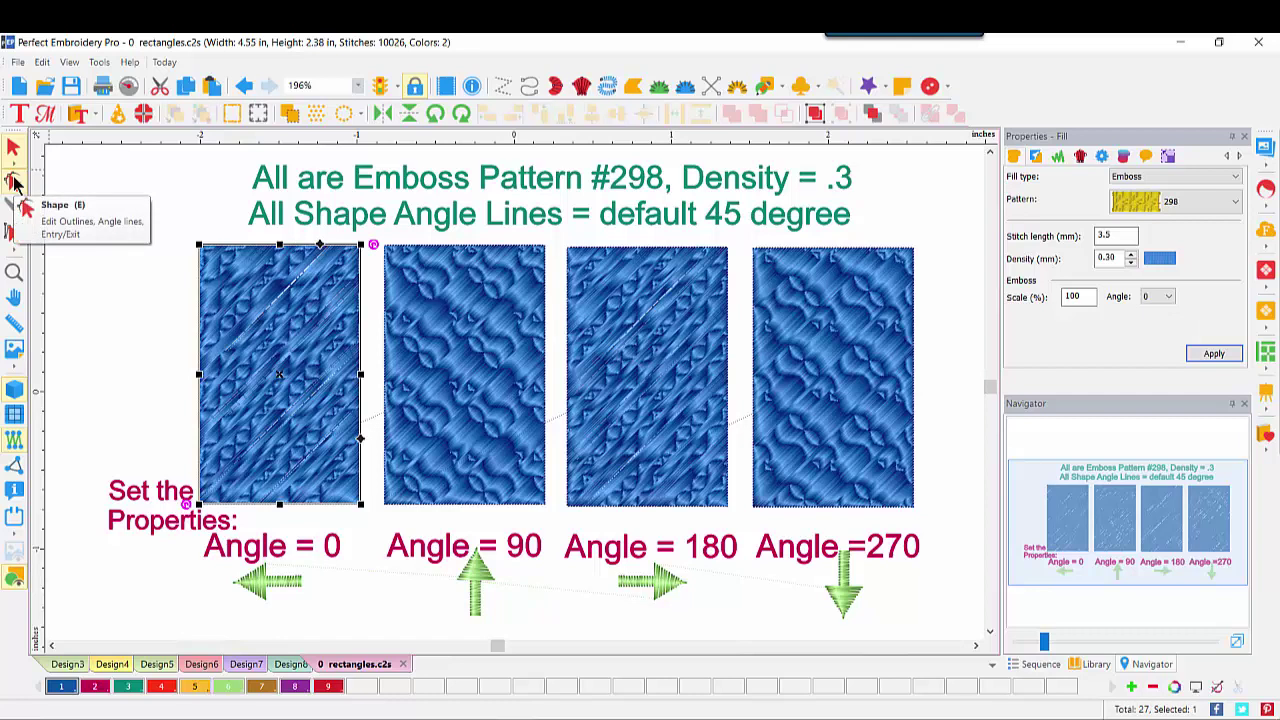
left_click(13, 181)
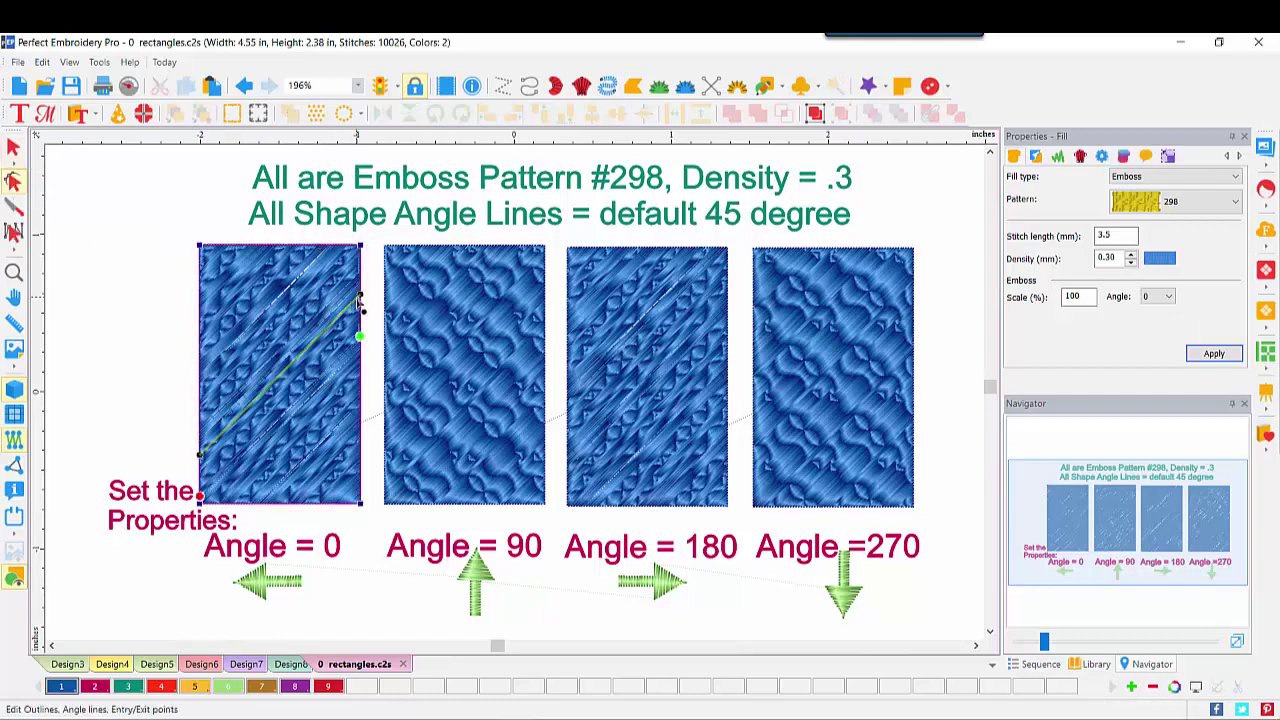
left_click_drag(360, 301, 236, 247)
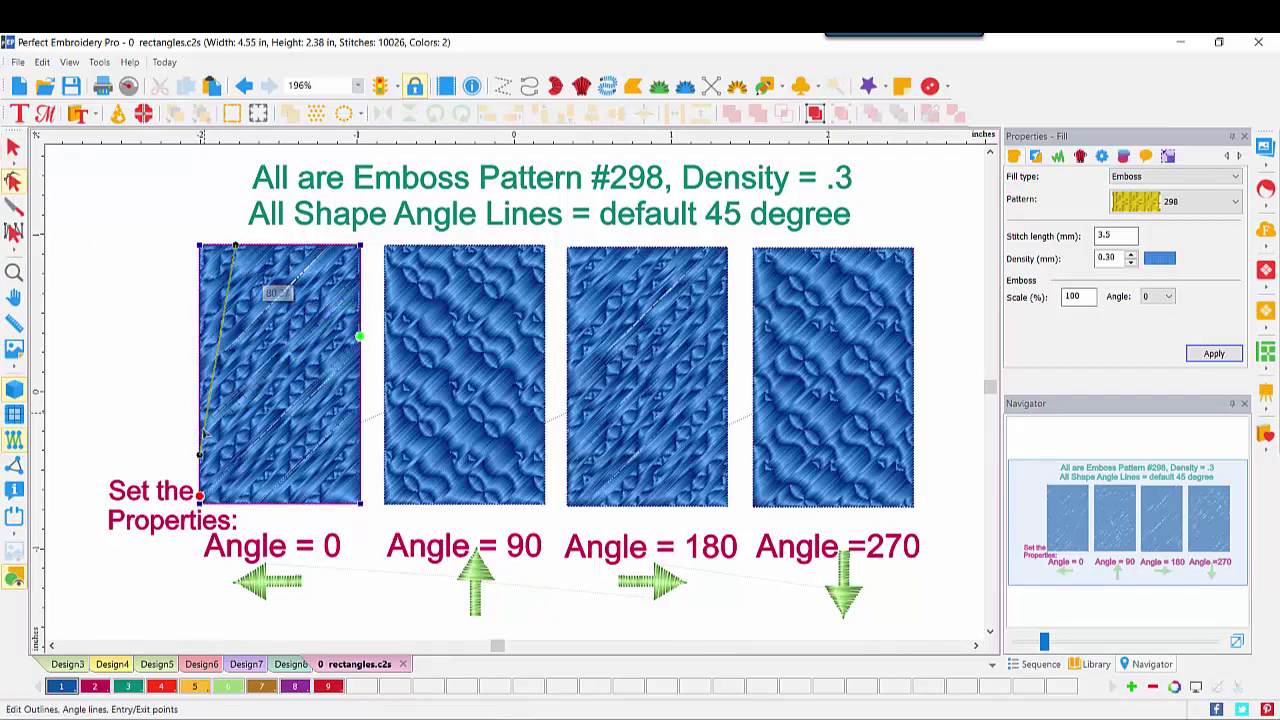
left_click_drag(200, 455, 233, 501)
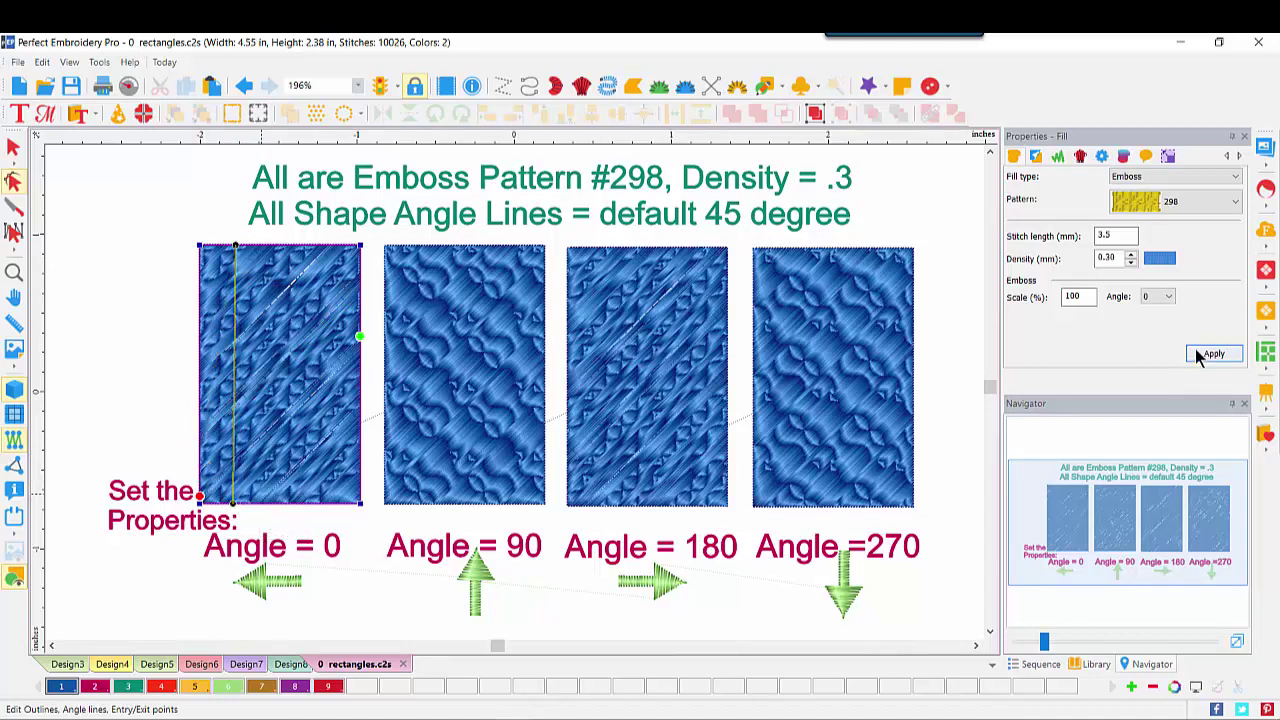
left_click(1210, 354)
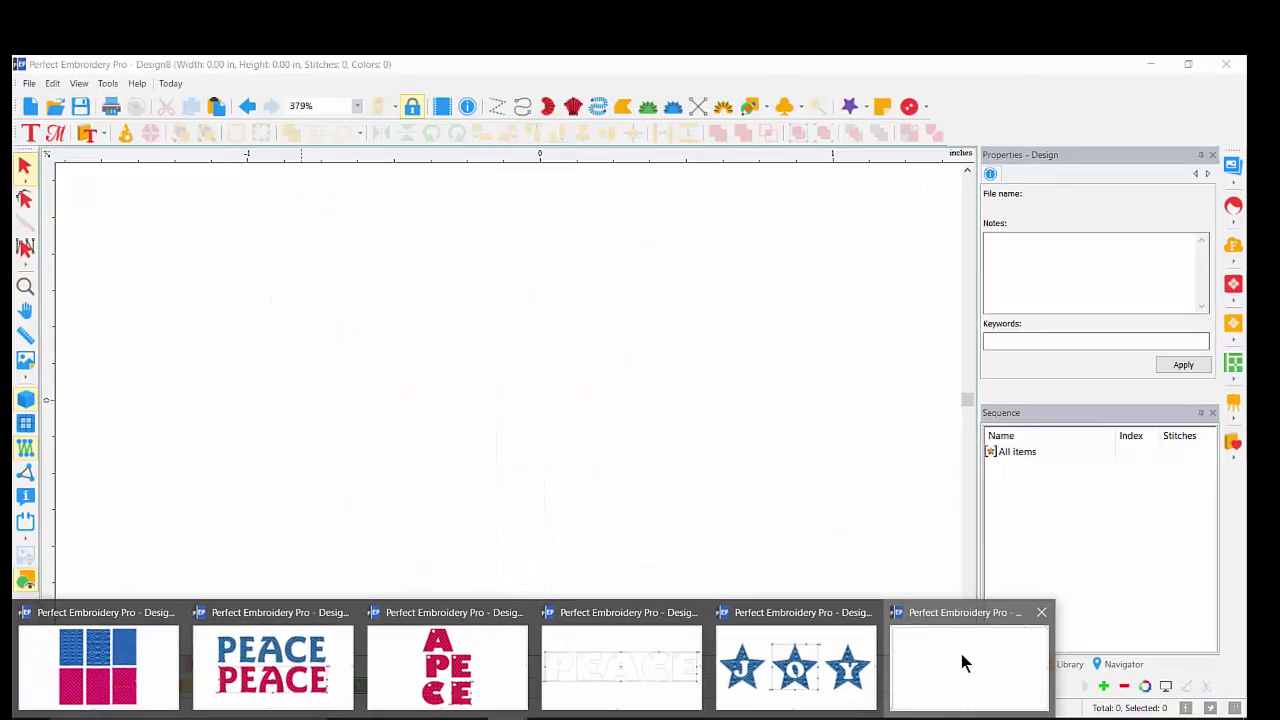
- Switch to the empty Design8 window and place the Christmas_Tree symbol in it
left_click(959, 648)
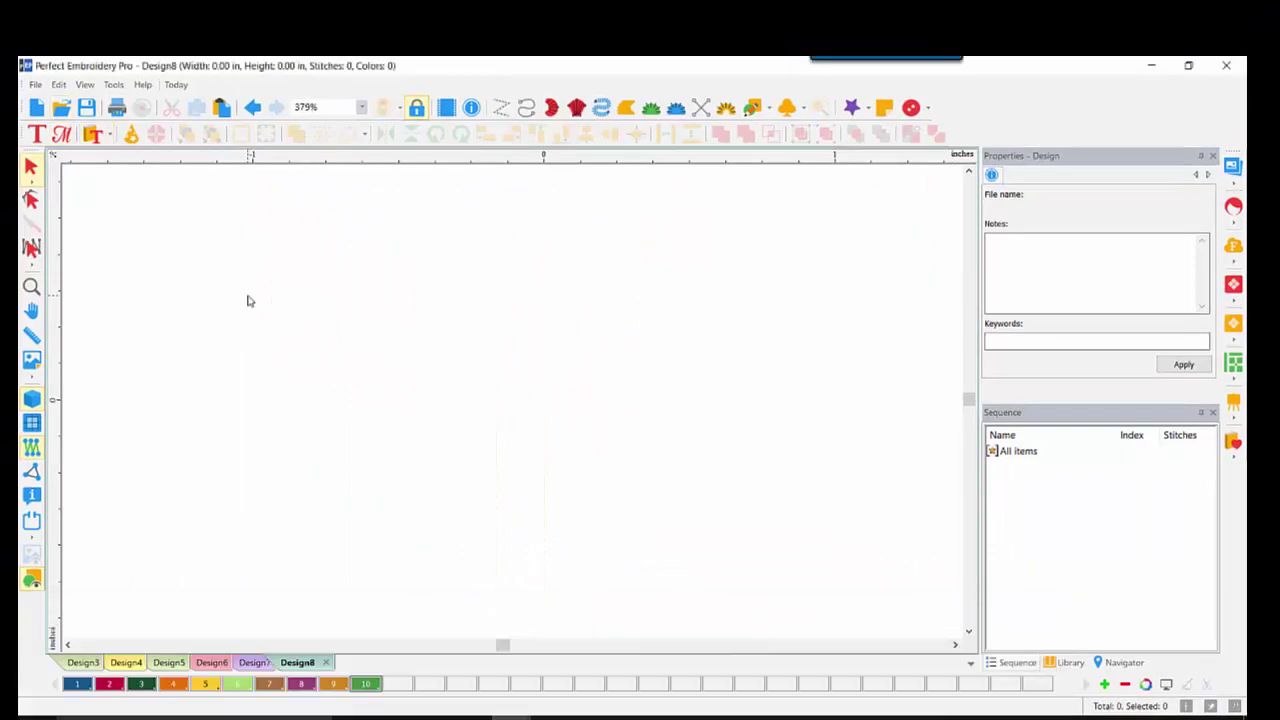
left_click(797, 113)
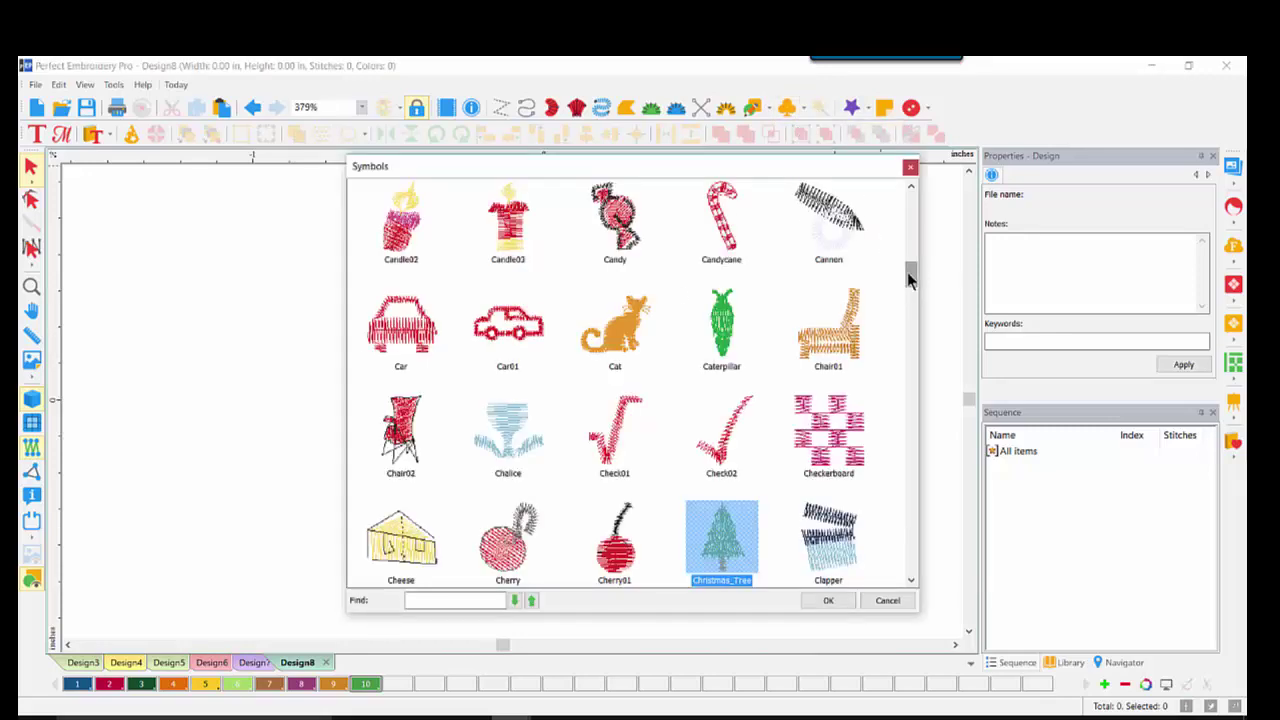
scroll(907, 272, "down", 2)
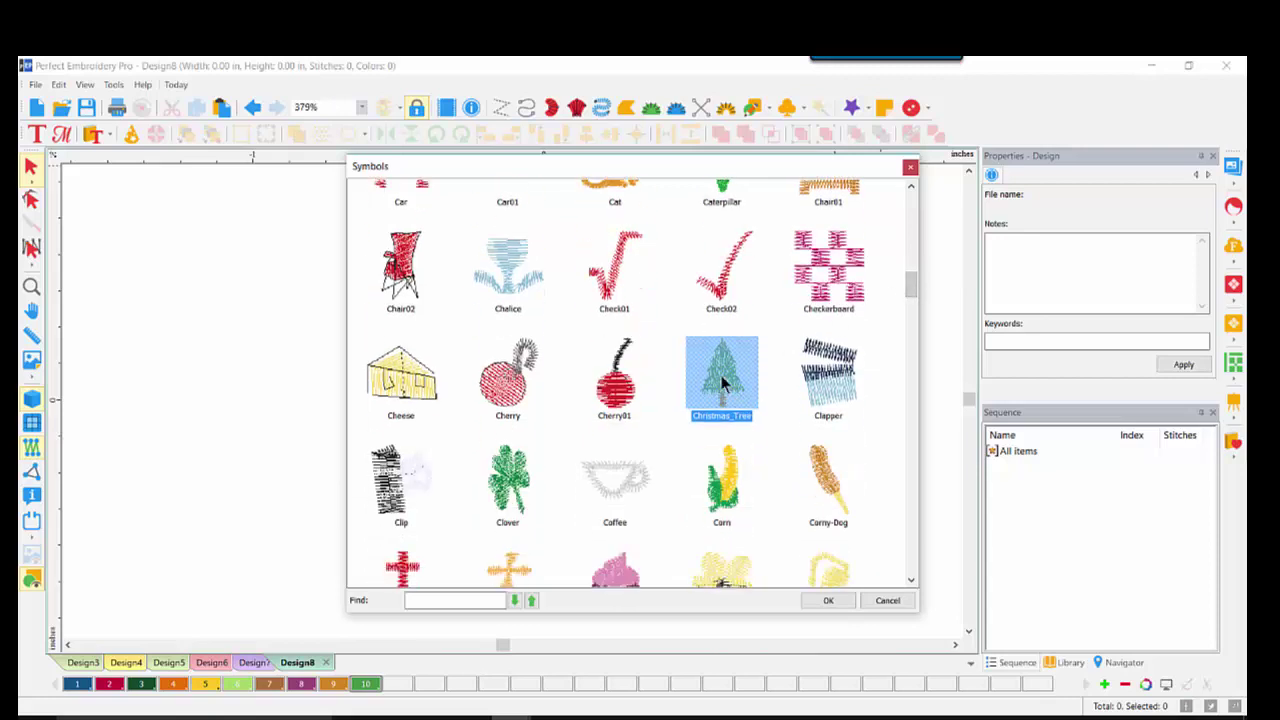
left_click(828, 600)
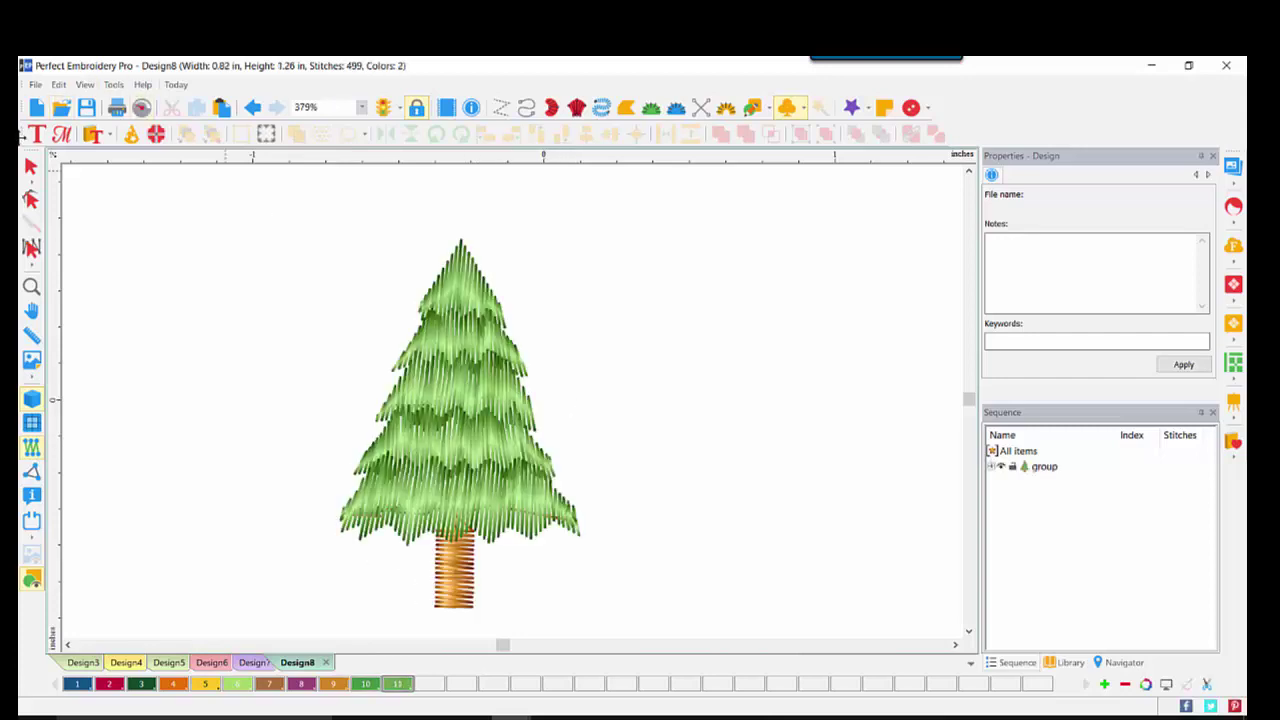
left_click(30, 167)
- Resize the whole tree proportionally to a height of 3.75 in, with stitches regenerated
left_click(386, 480)
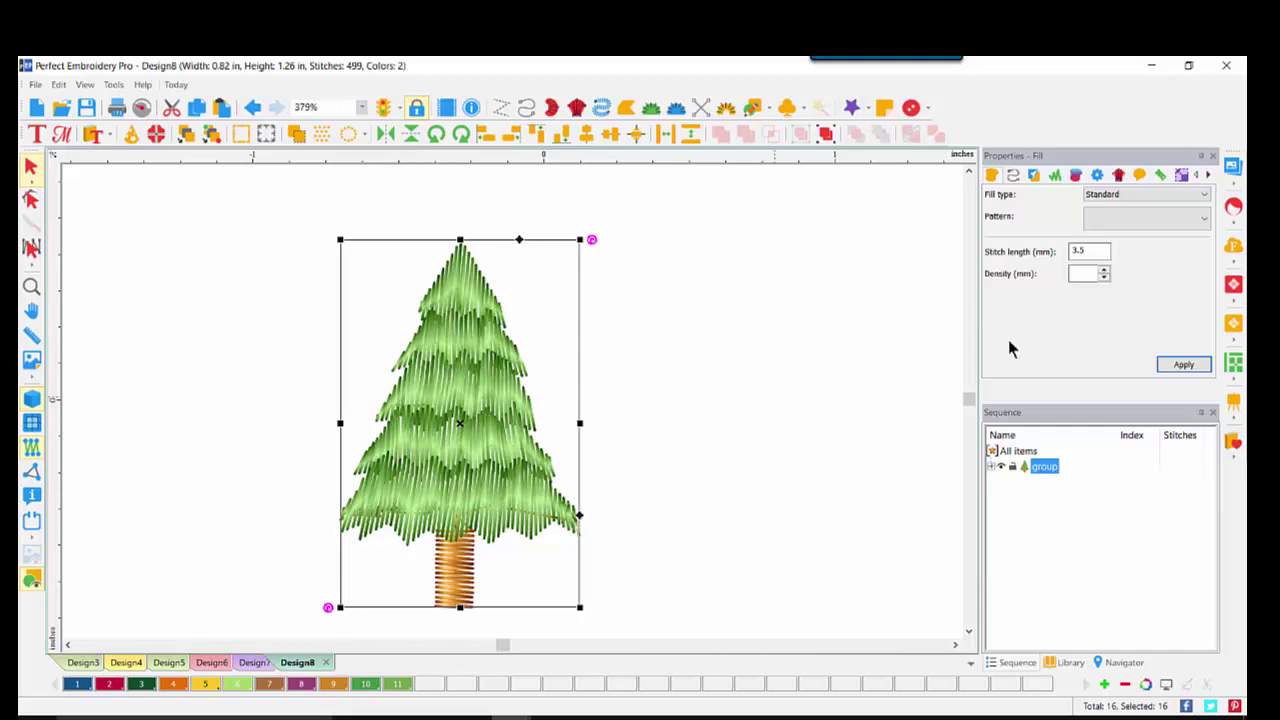
left_click(1182, 175)
left_click(1071, 218)
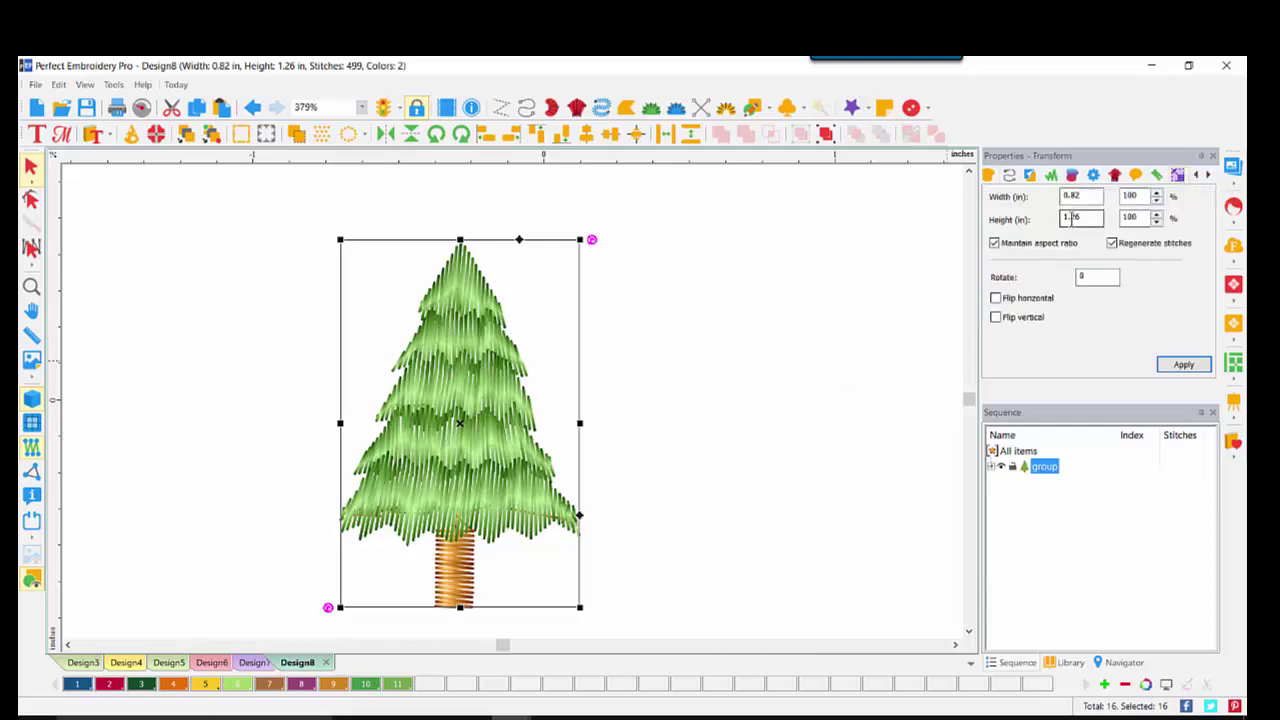
double_click(1071, 218)
type("3.75")
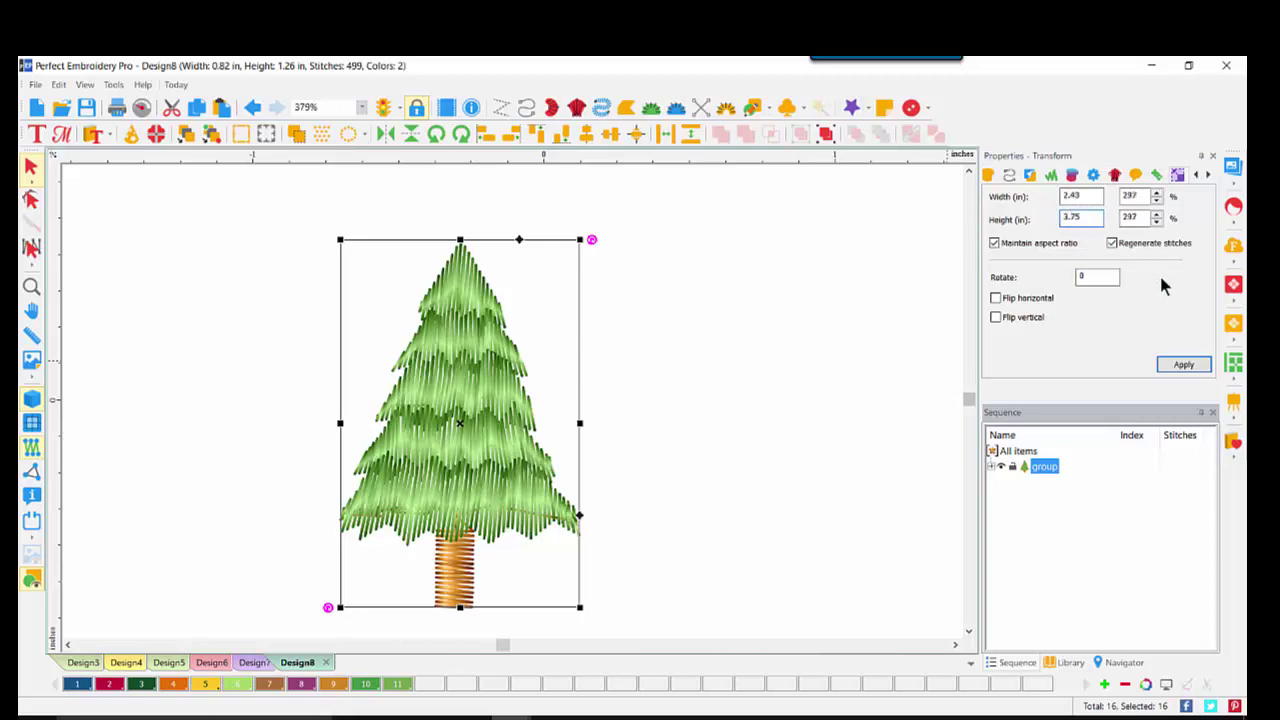
left_click(1176, 366)
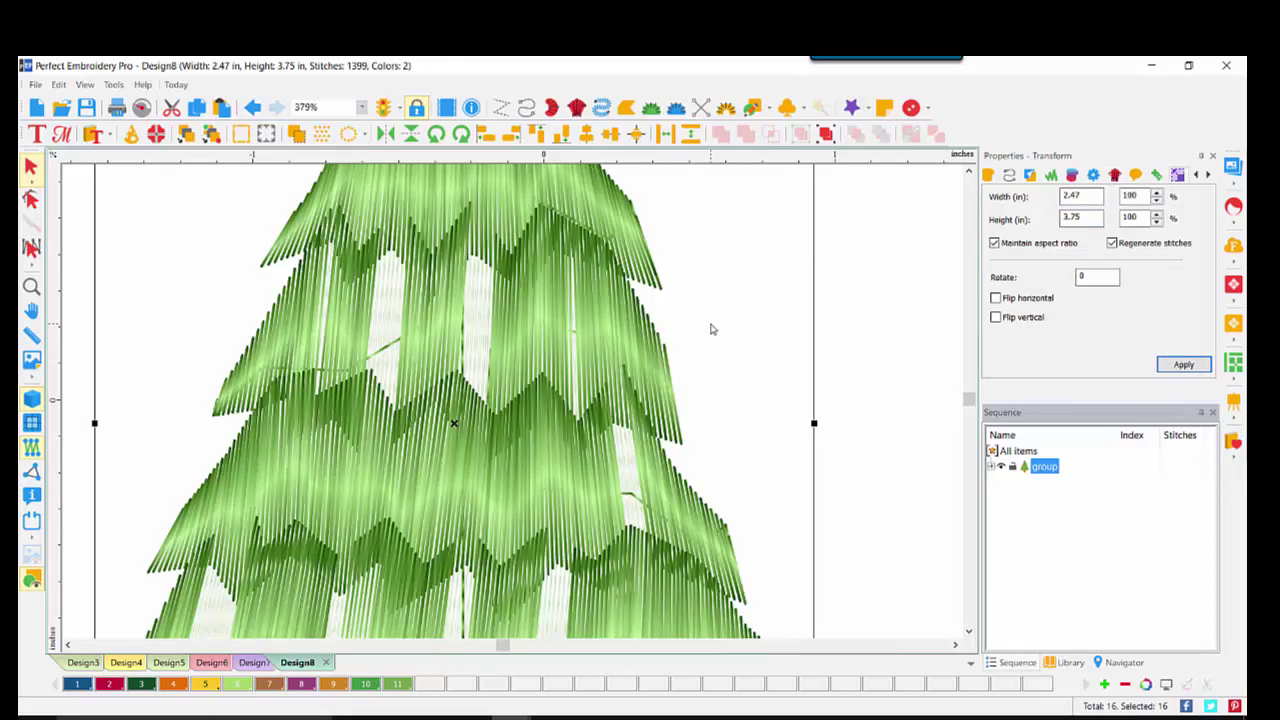
- Create a united outline around the tree at a distance of 0 in
left_click(1126, 666)
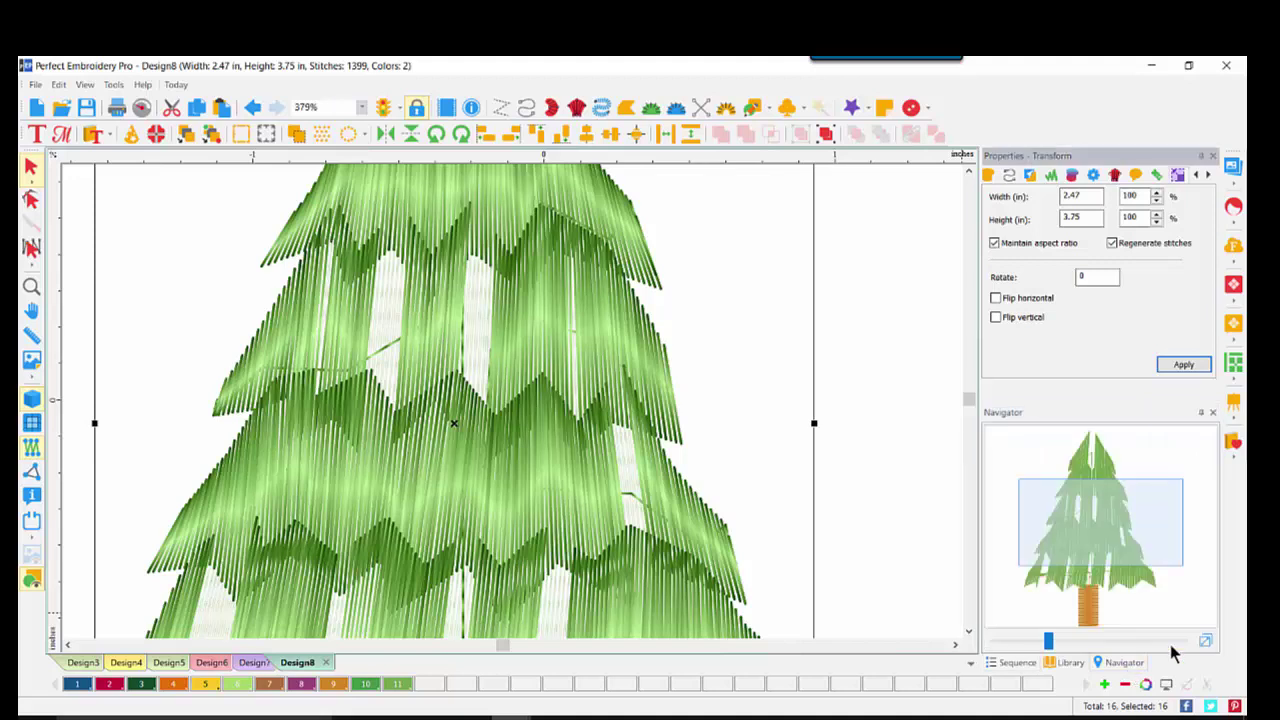
left_click(1206, 641)
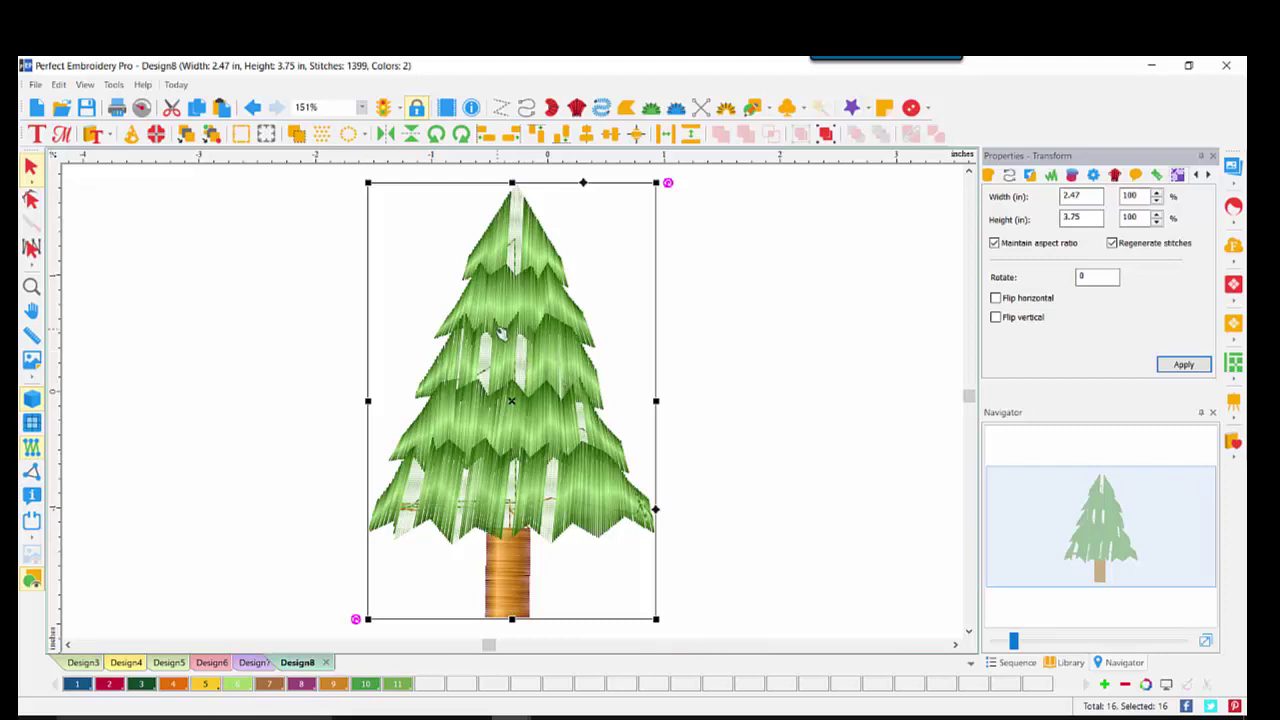
right_click(500, 340)
mouse_move(534, 497)
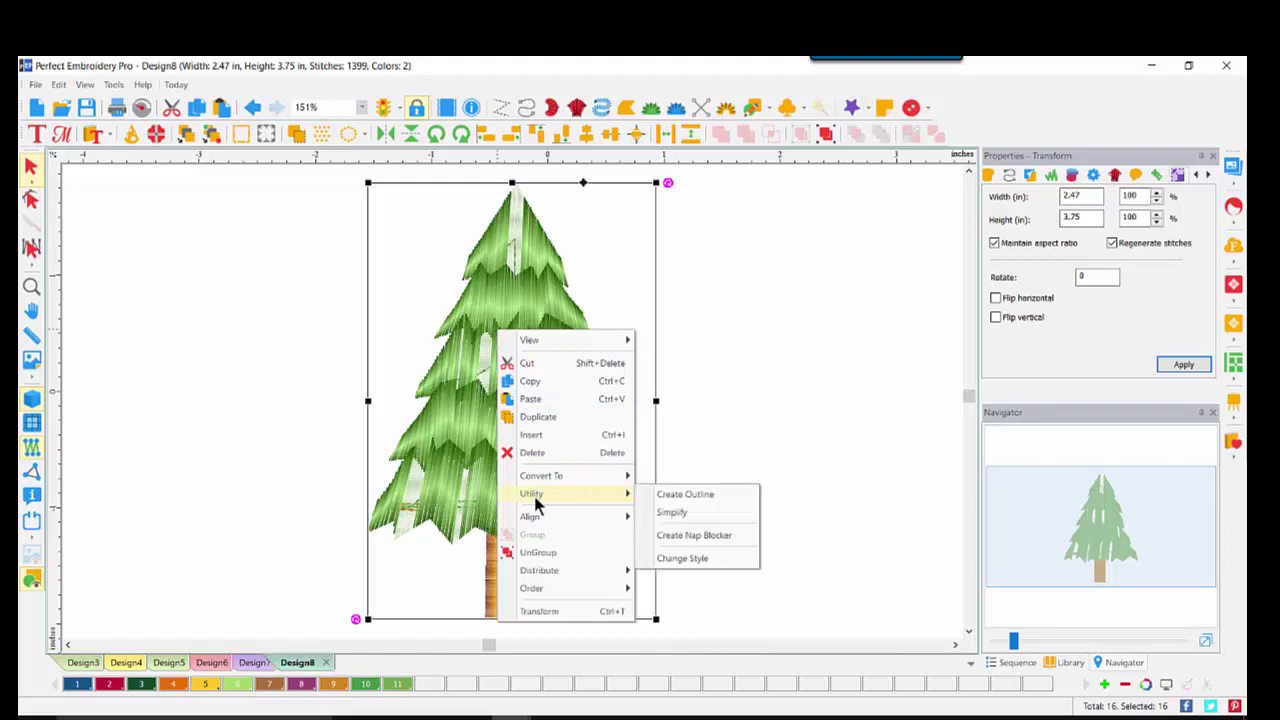
left_click(685, 494)
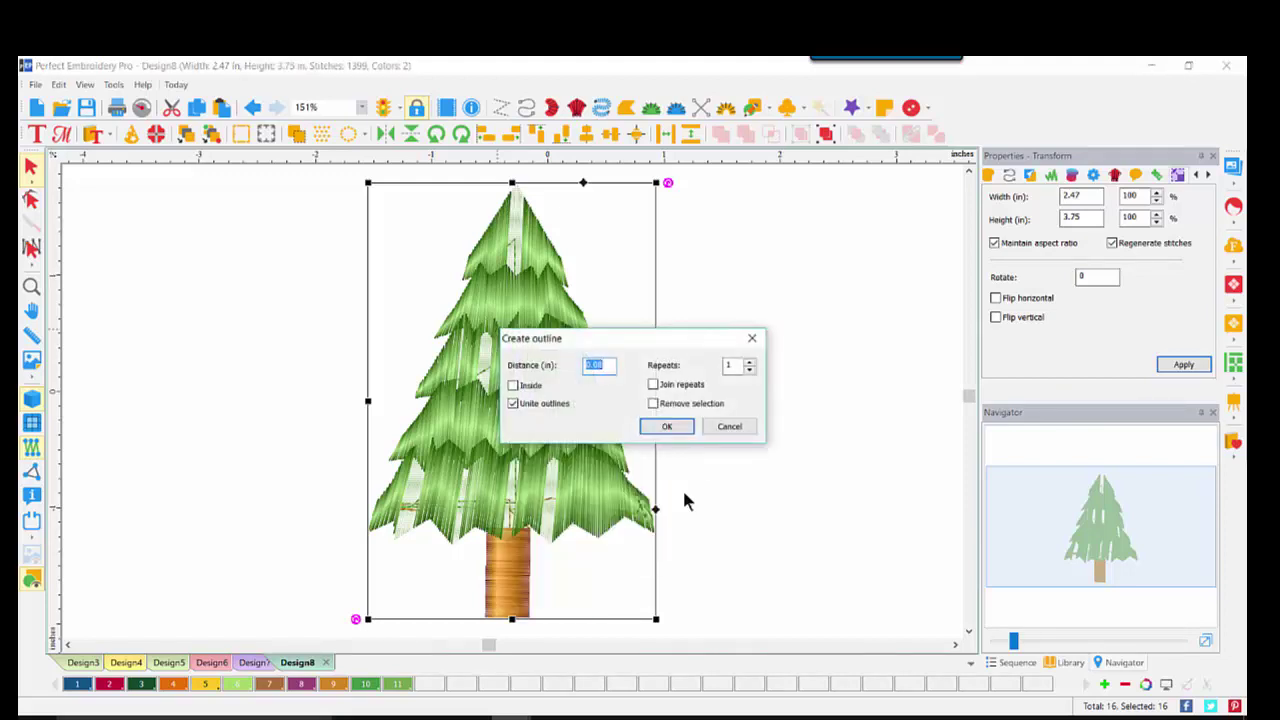
type("0")
left_click(667, 427)
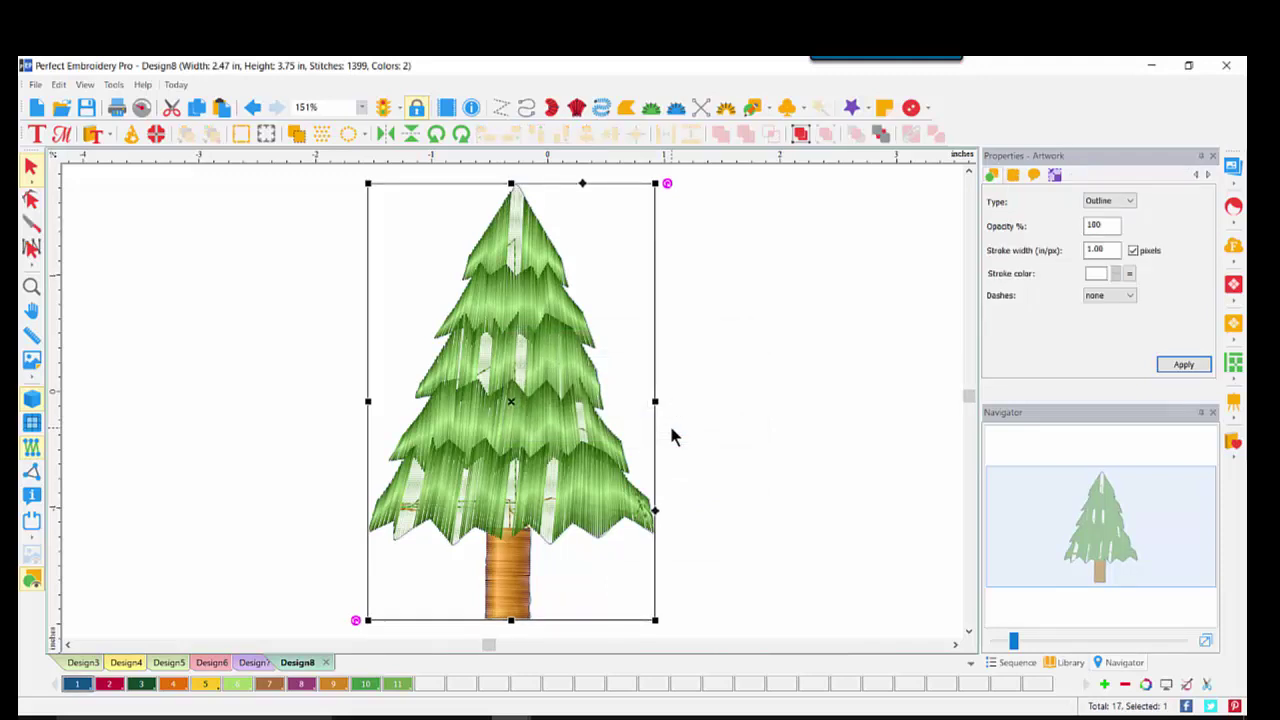
- Delete the original stitched tree group, keeping only the outline artwork
left_click(1015, 663)
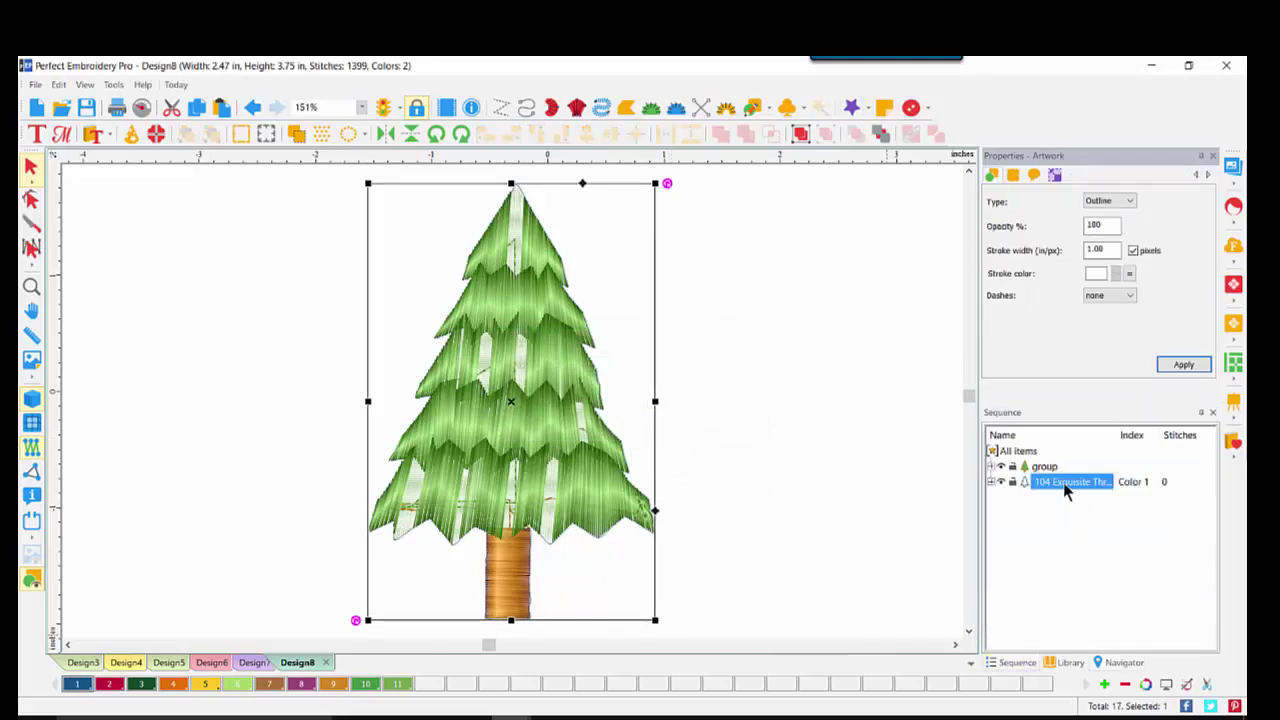
left_click(990, 482)
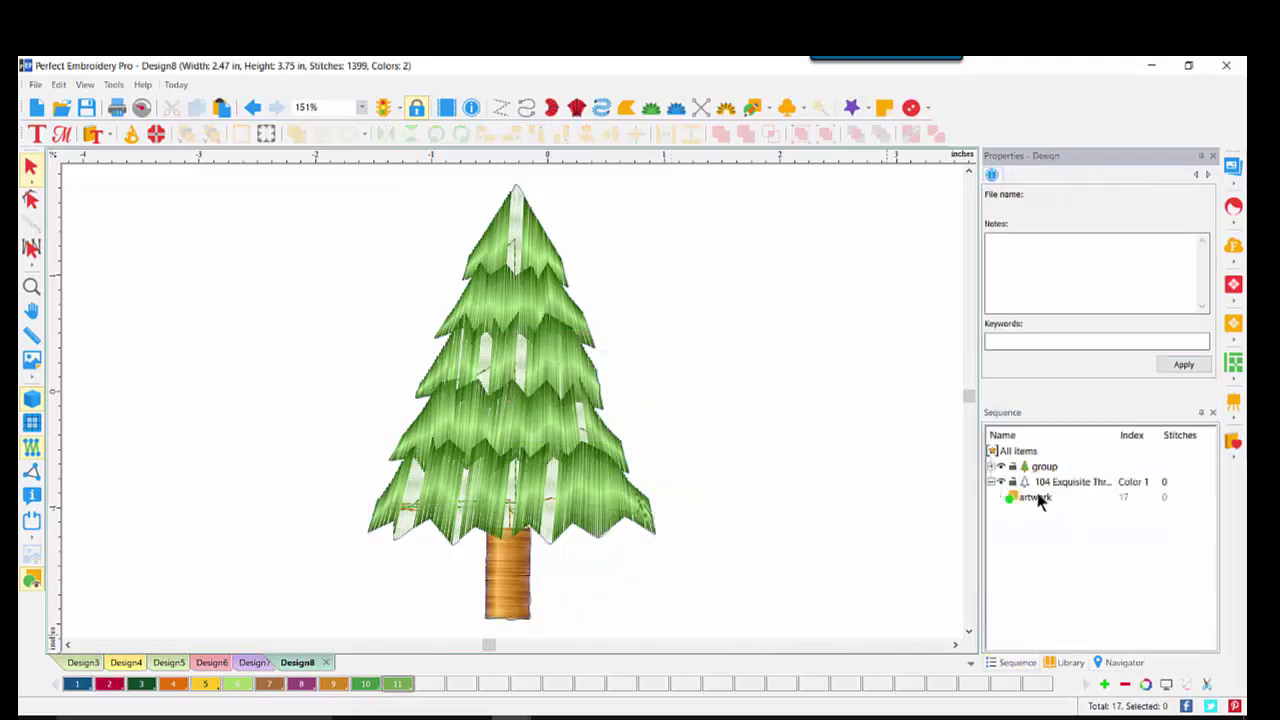
left_click(1040, 468)
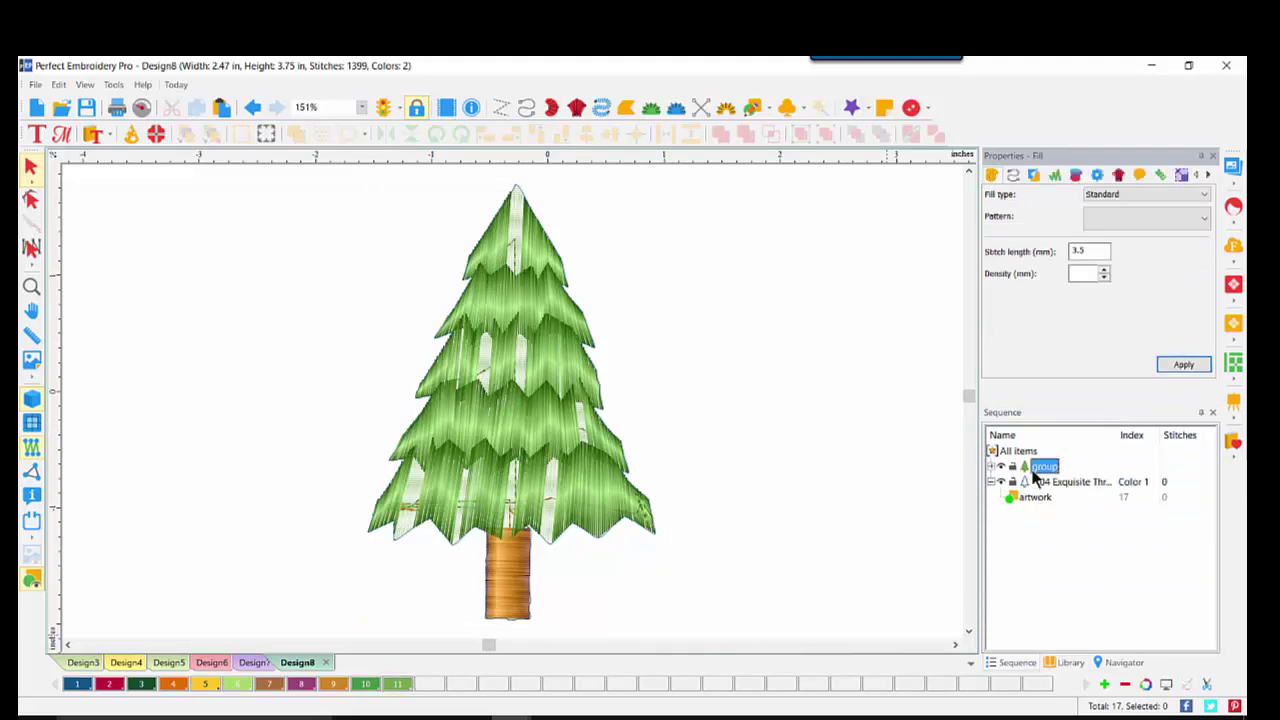
key("Delete")
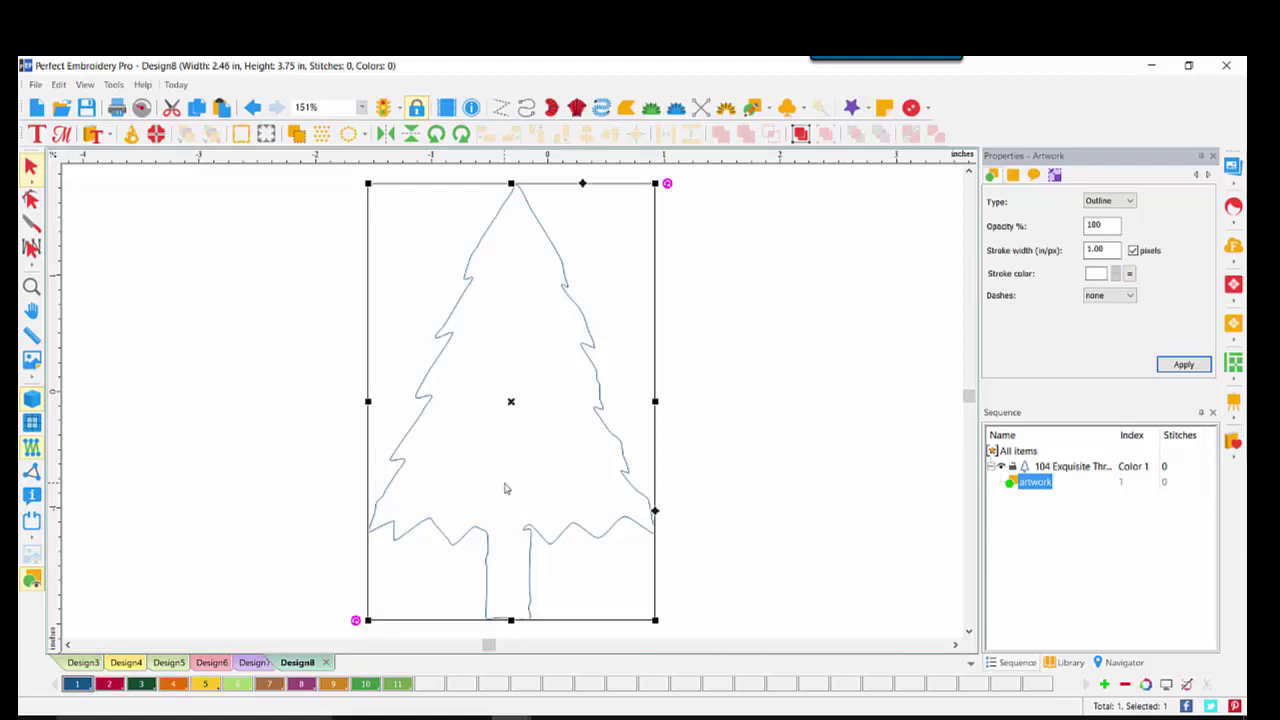
- Cut the tree outline with the knife tool along two slanted lines across its middle, dividing it into three sections
left_click(1118, 662)
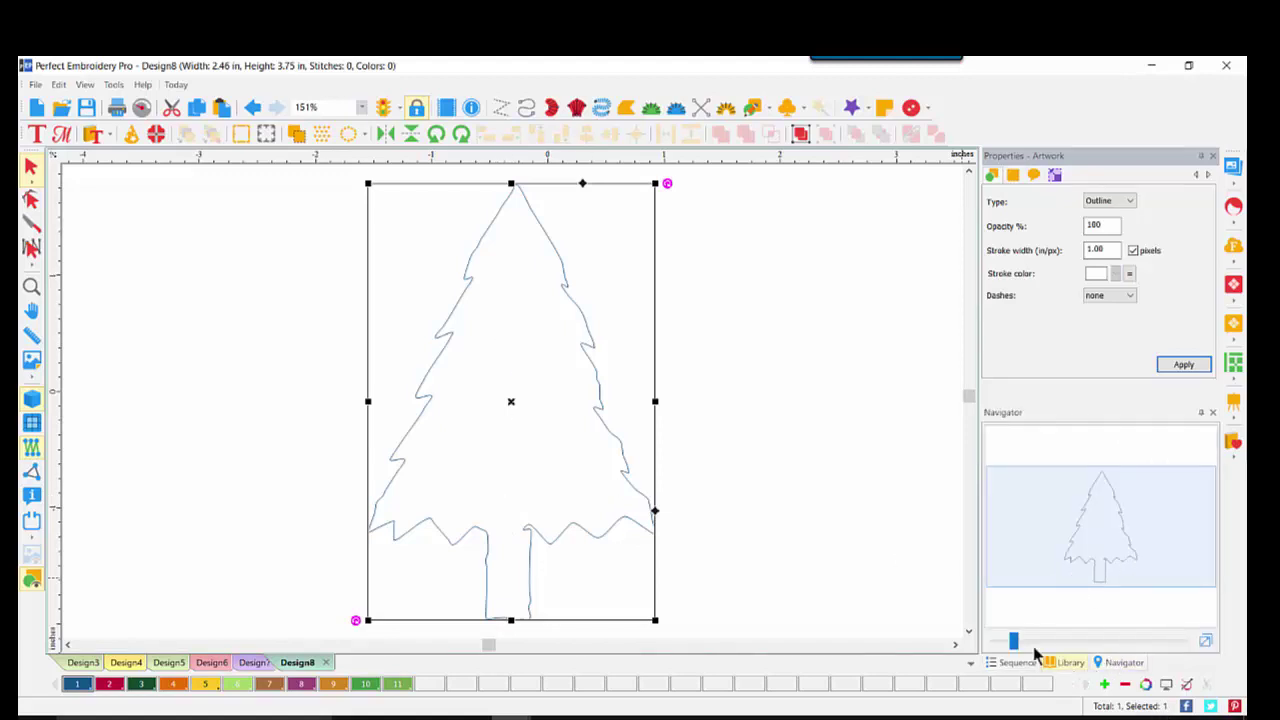
left_click_drag(1013, 640, 1021, 640)
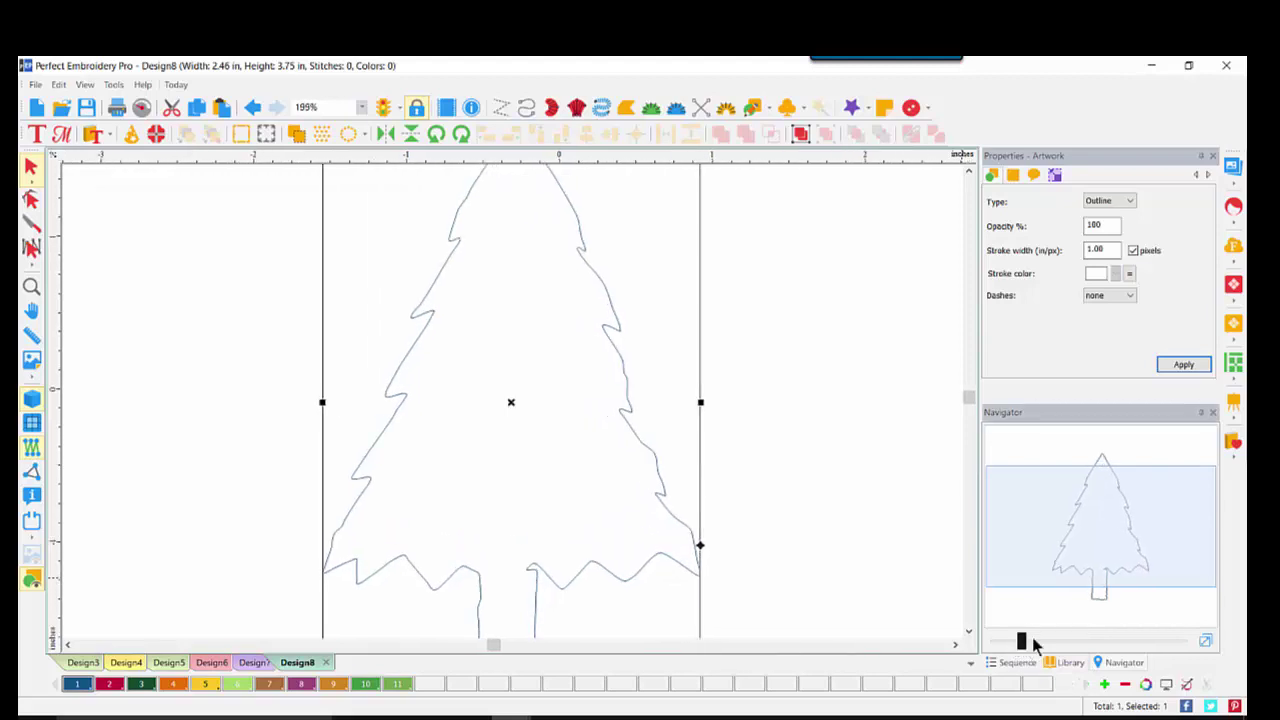
left_click_drag(1138, 561, 1134, 543)
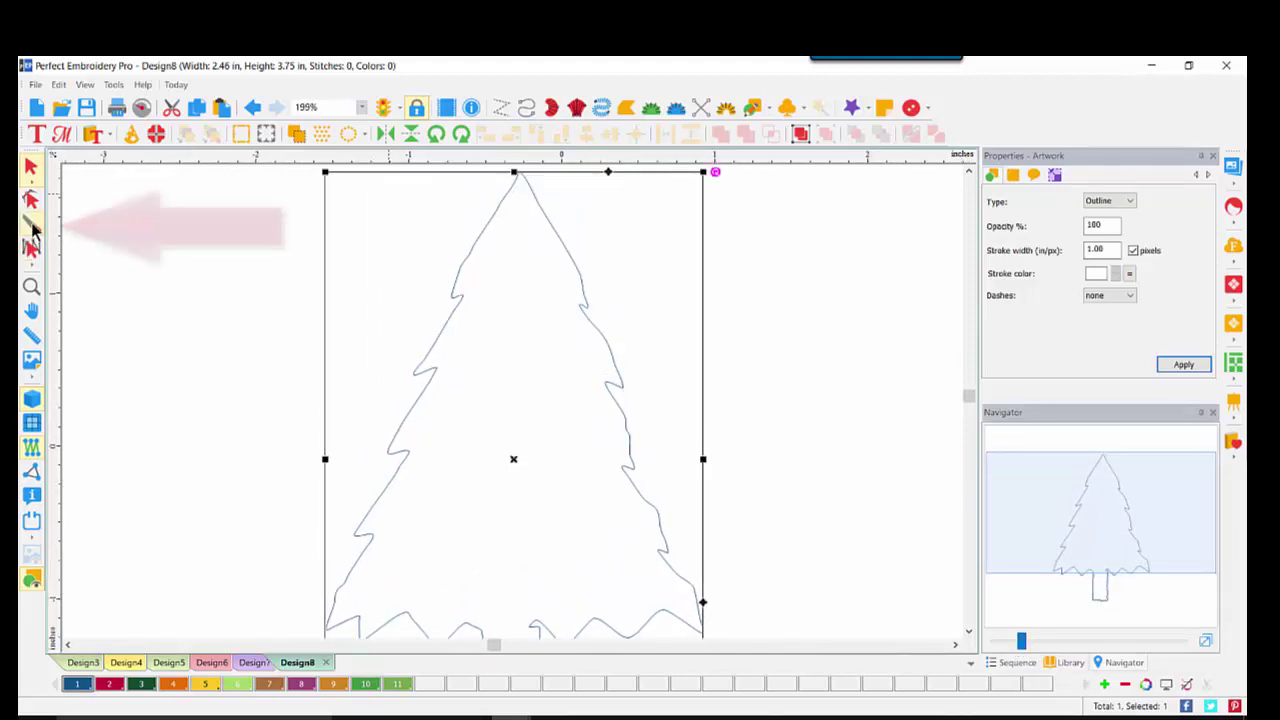
left_click(31, 225)
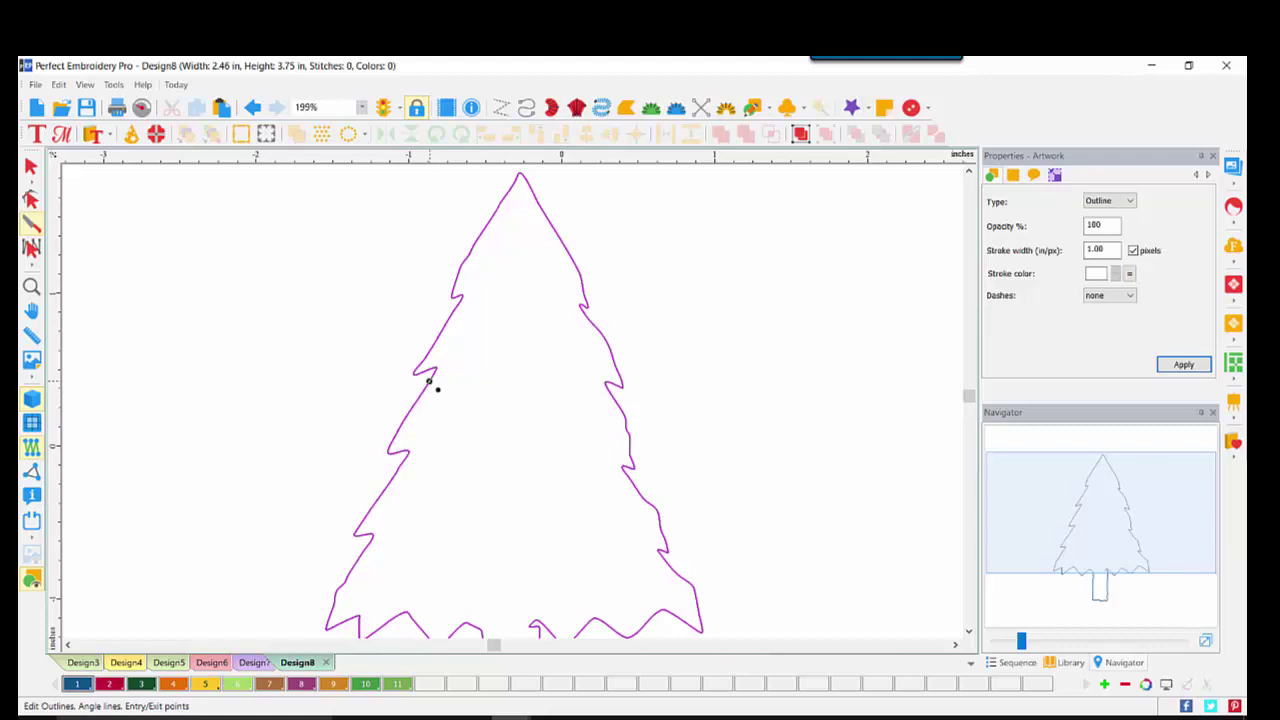
left_click(430, 381)
left_click(611, 426)
left_click(370, 535)
left_click(636, 505)
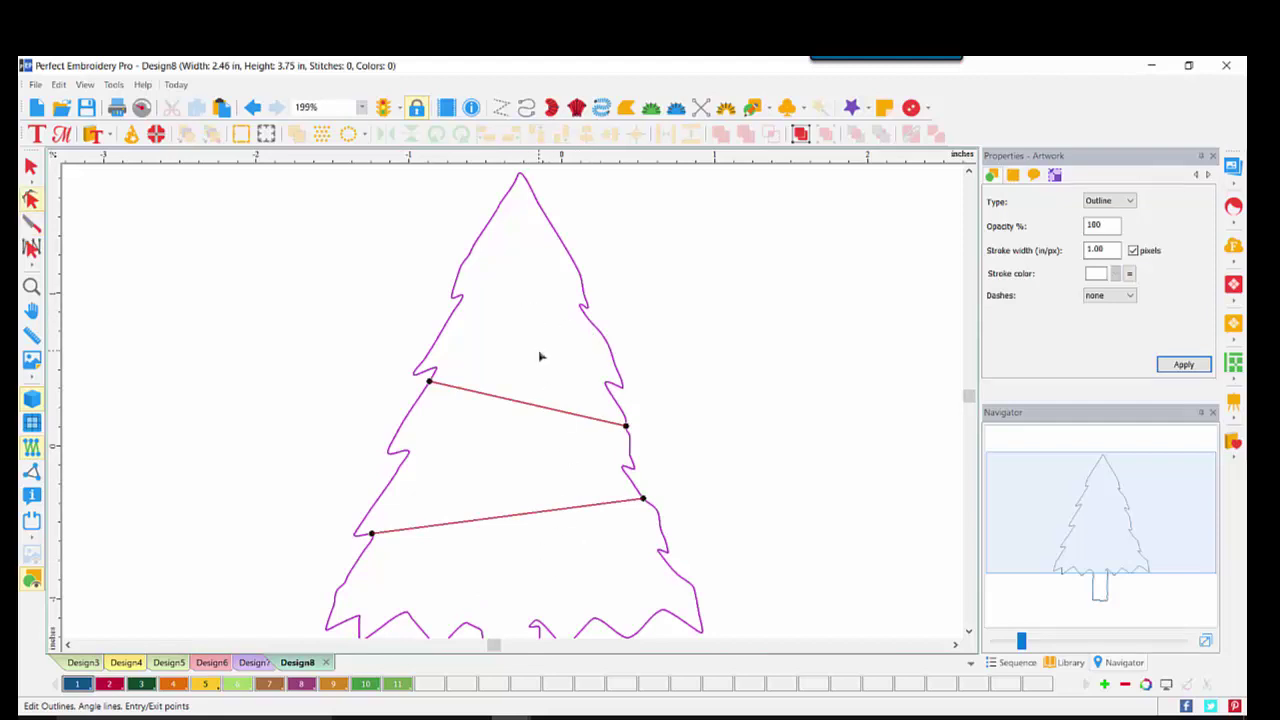
- Select the sliced tree outline and break it apart into separate pieces
left_click(31, 168)
left_click(567, 346)
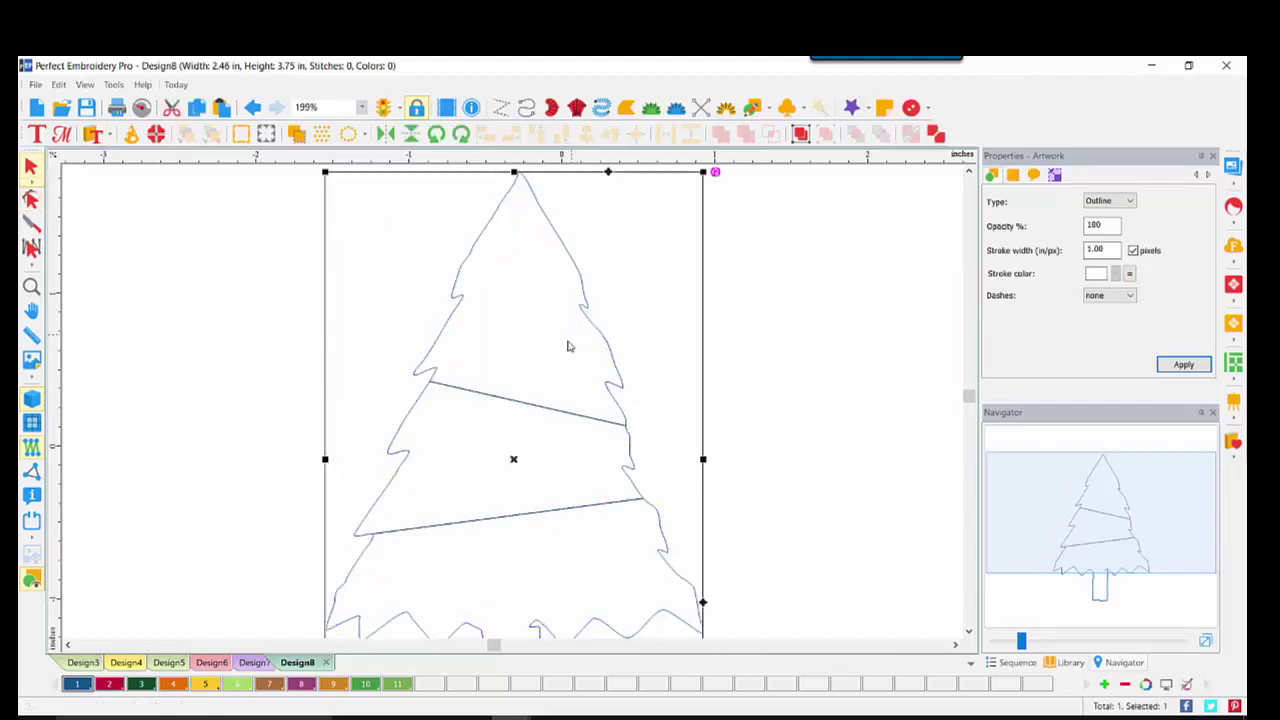
left_click(935, 134)
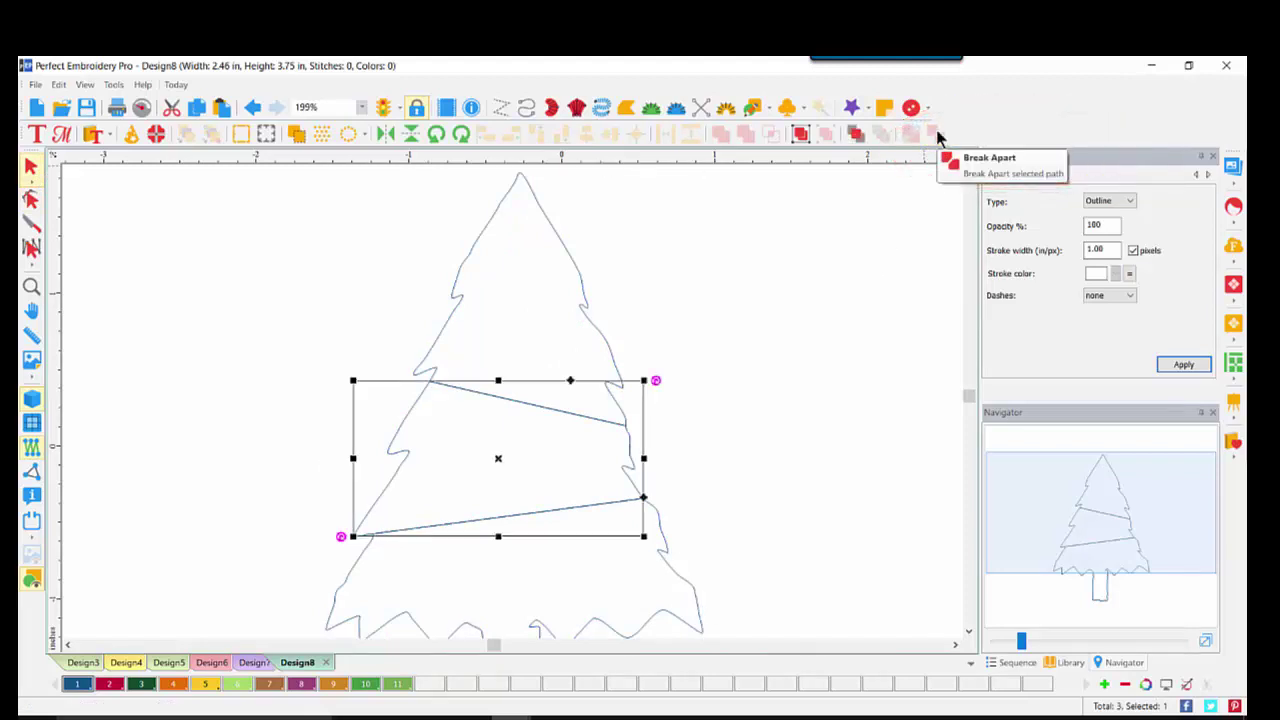
- Move the middle tree section away from the rest to check the separation, and undo the move
left_click_drag(578, 422, 893, 394)
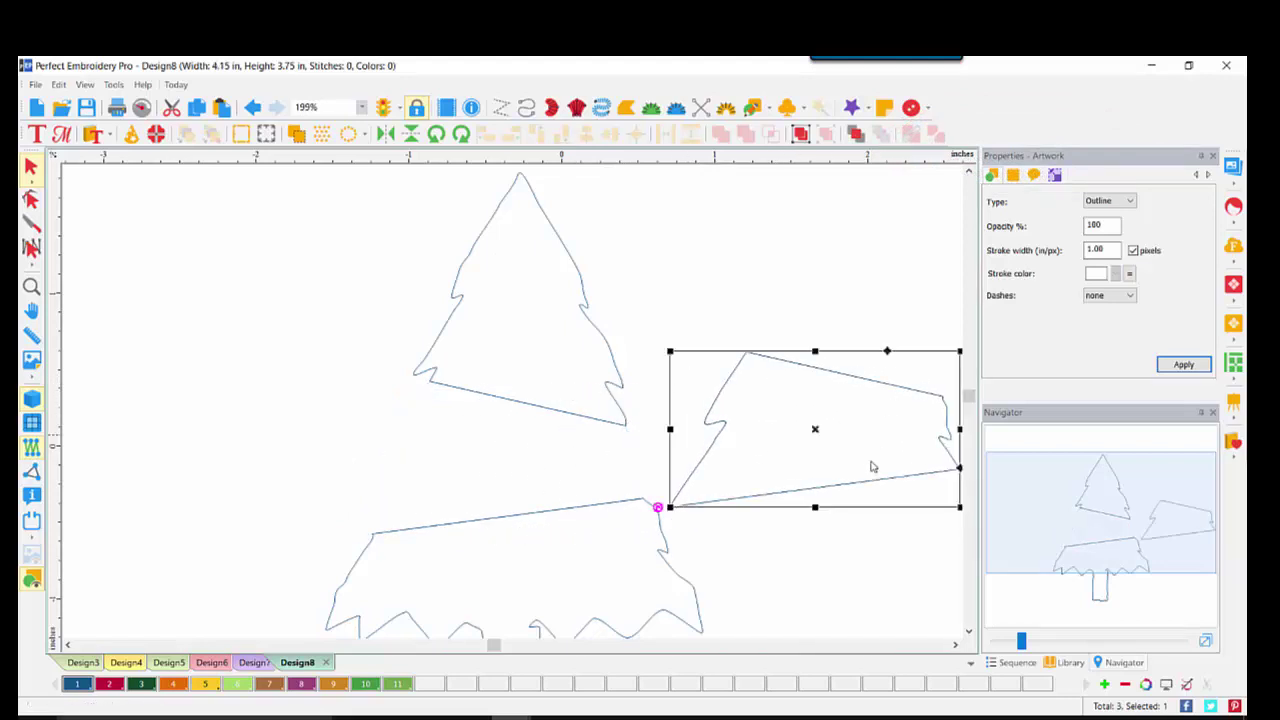
left_click(632, 310)
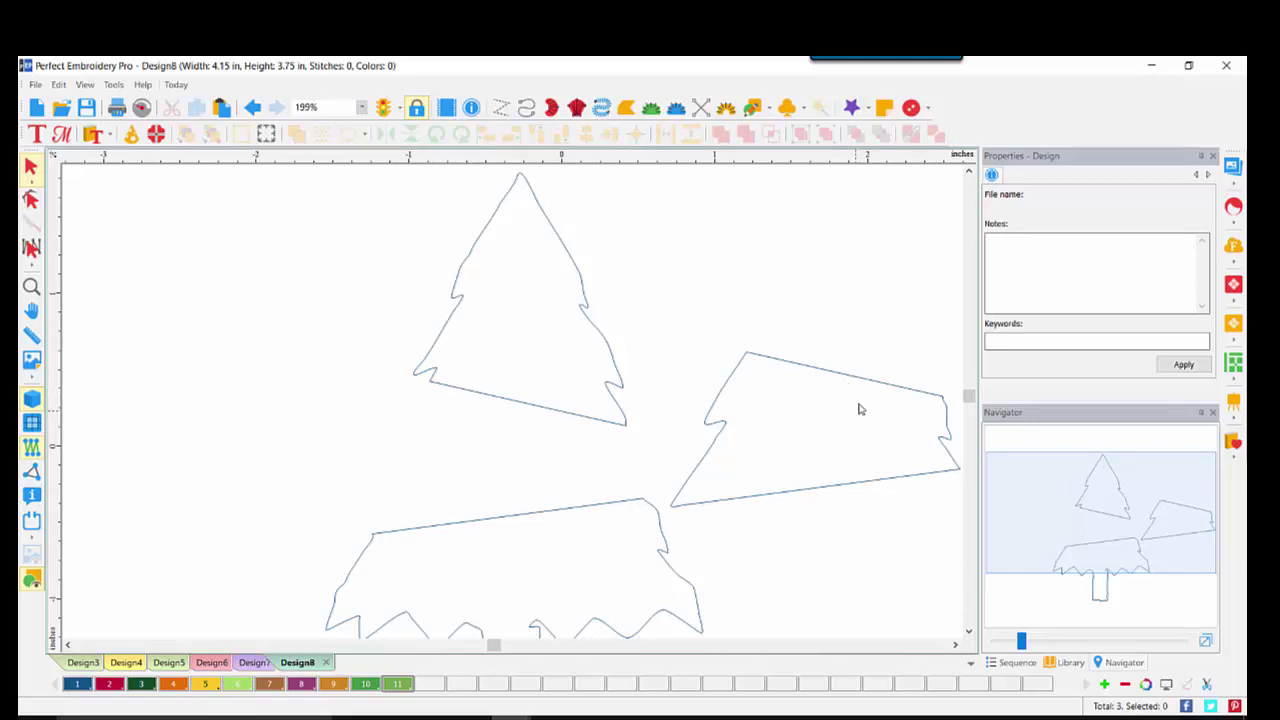
left_click(250, 107)
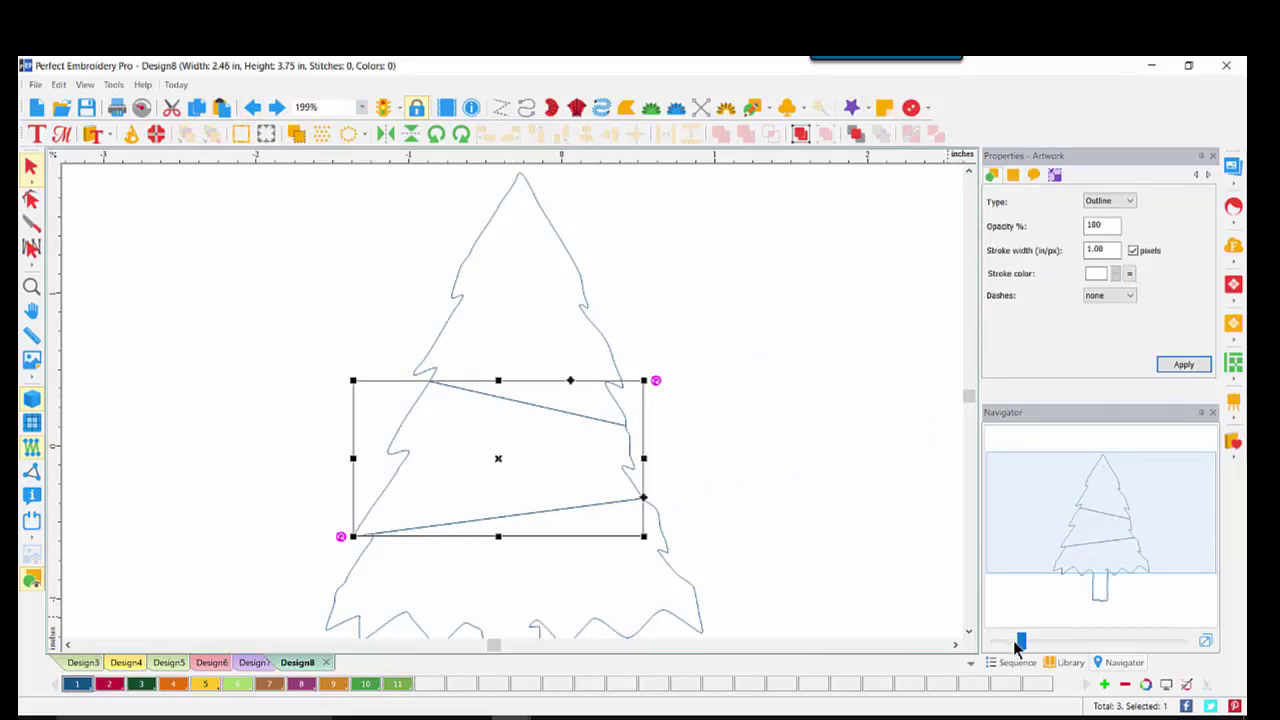
- Recolor the middle section with palette color 2 and raise a new Line point on its upper edge into a peak
left_click_drag(1021, 641, 1043, 643)
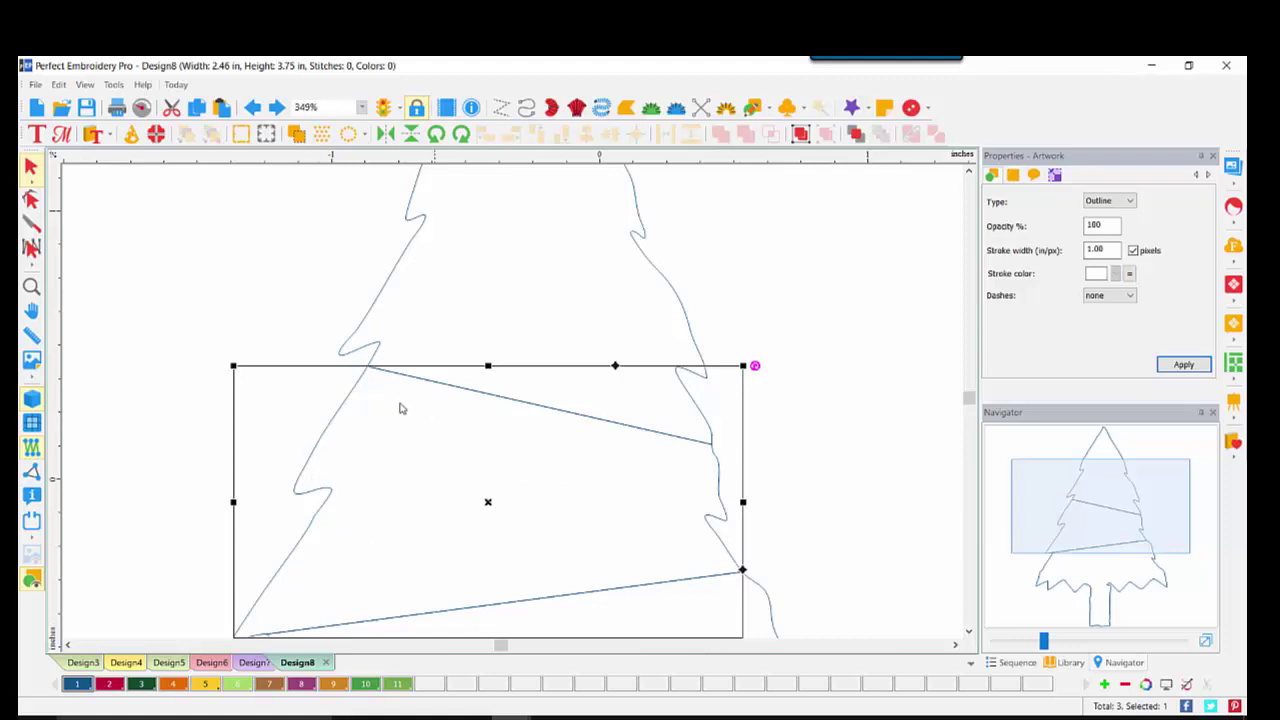
left_click(109, 686)
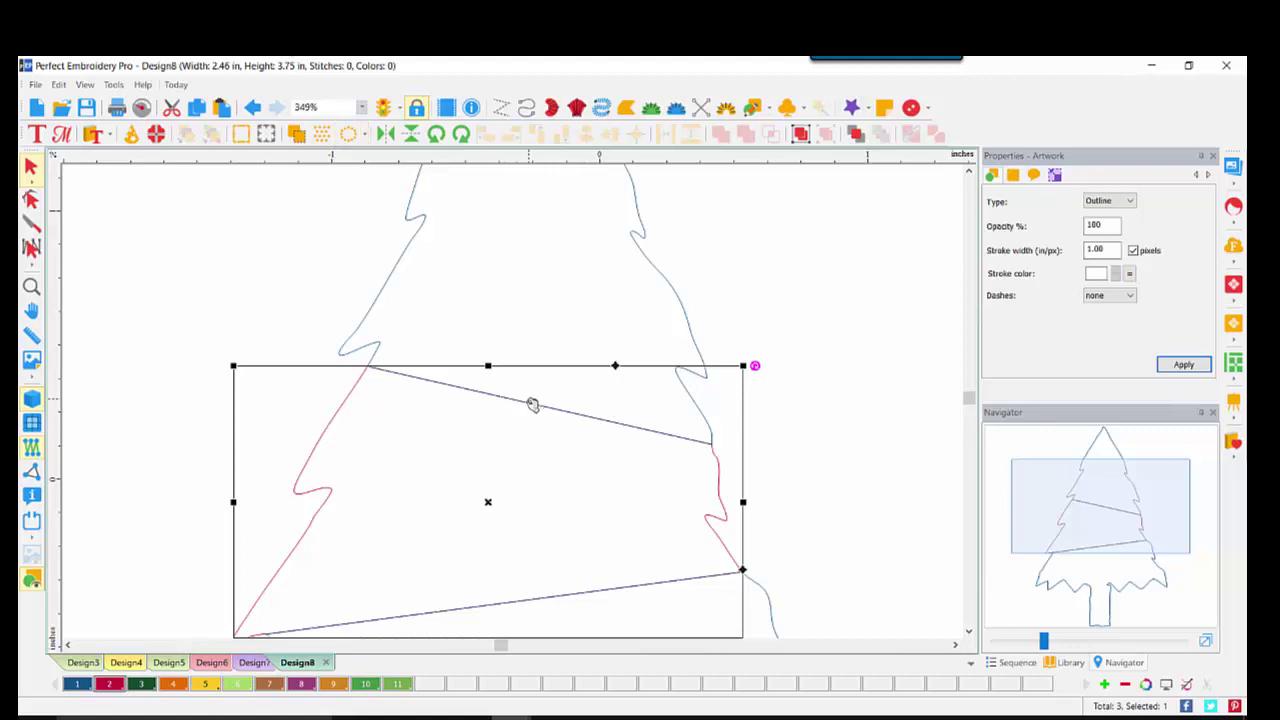
left_click(30, 199)
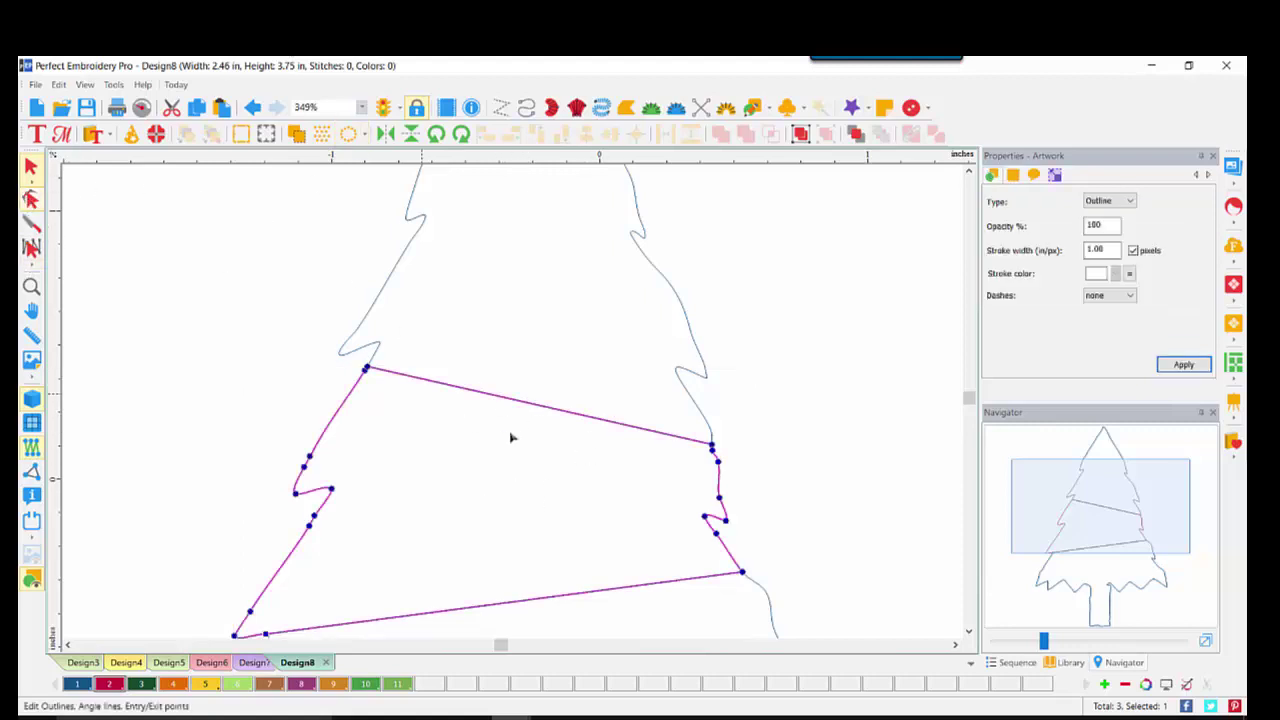
right_click(540, 411)
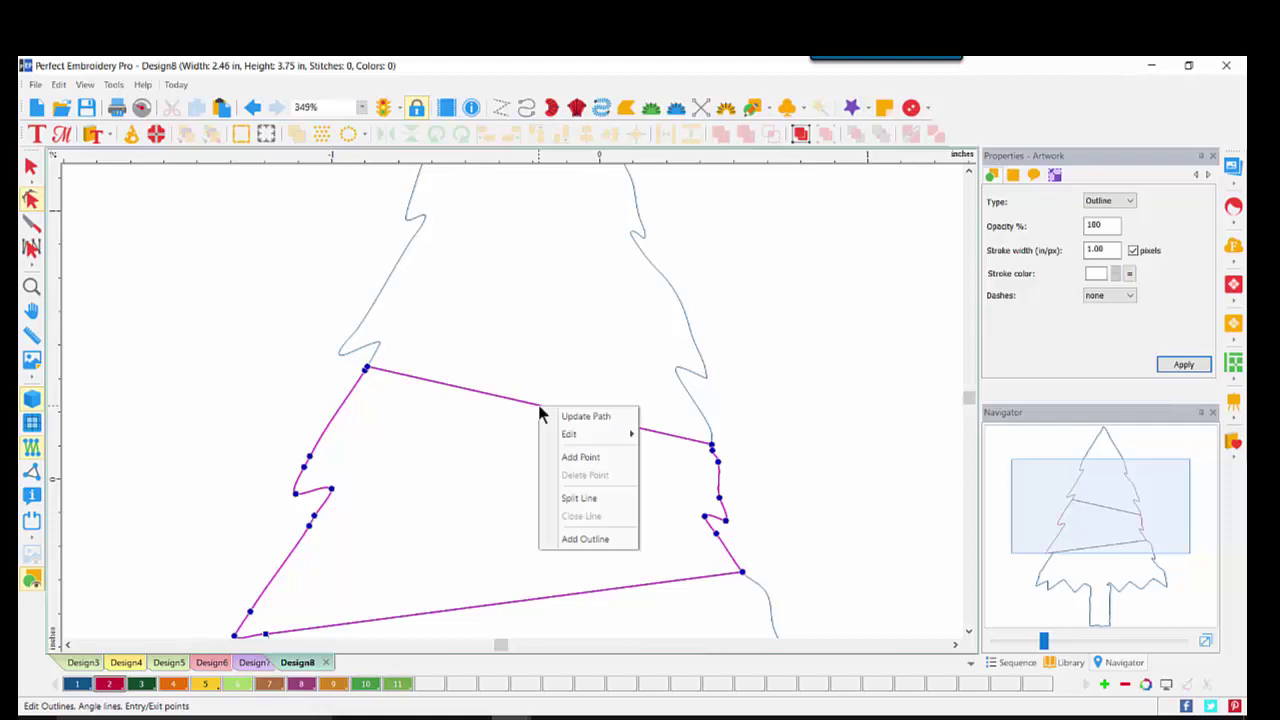
left_click(575, 453)
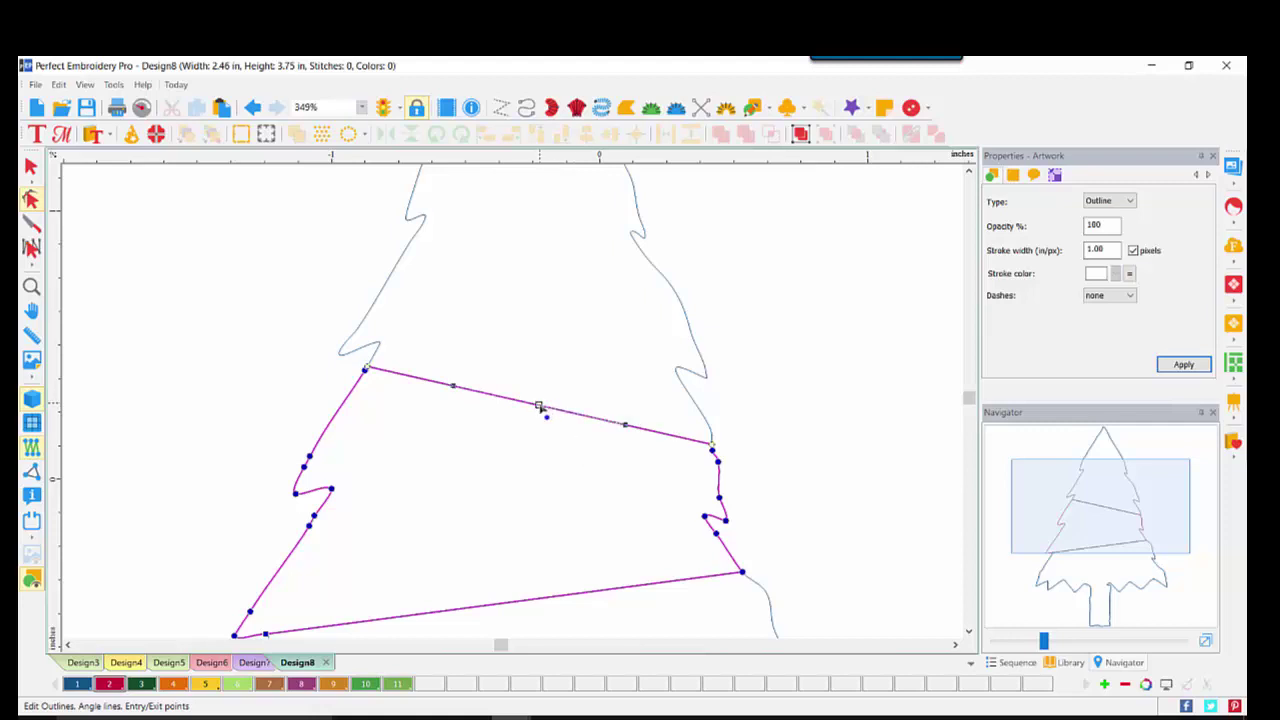
right_click(540, 406)
left_click(574, 496)
left_click_drag(540, 408, 504, 342)
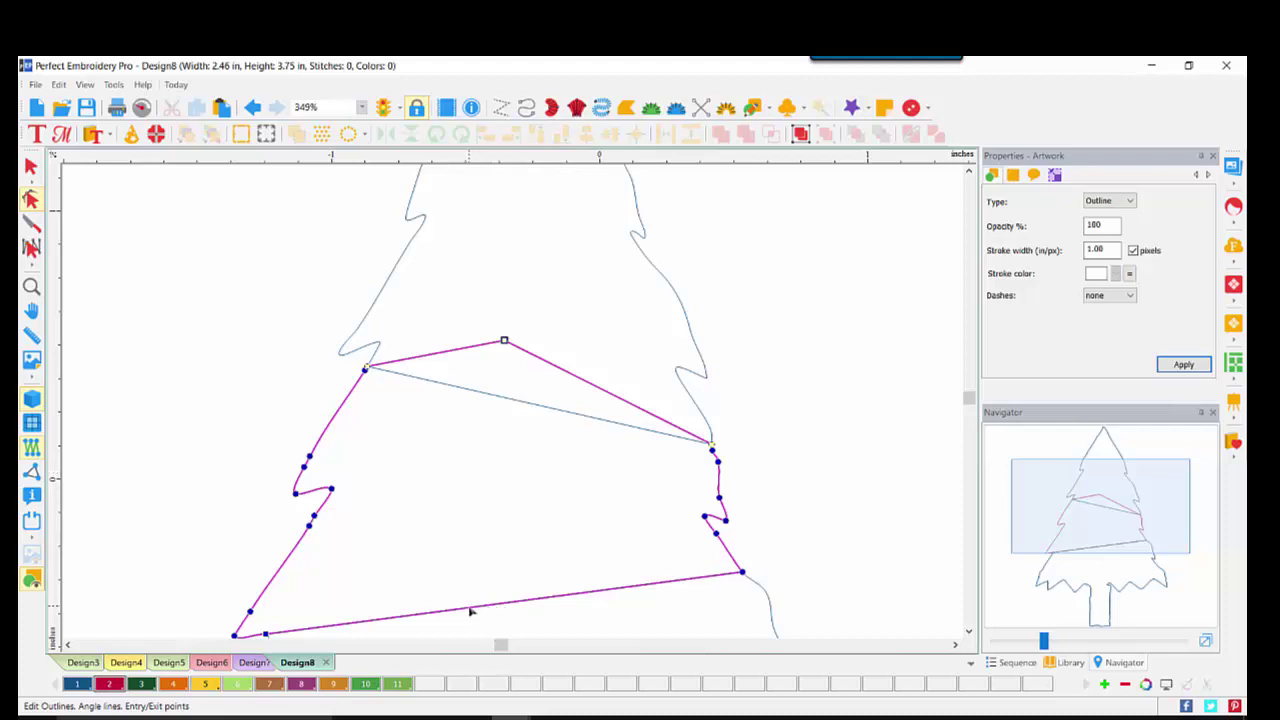
- Raise a new Line point on the middle section's lower edge, shift the upper peak farther left, and apply the reshaping
right_click(548, 603)
left_click(598, 505)
right_click(548, 598)
left_click(592, 466)
left_click_drag(548, 598, 584, 539)
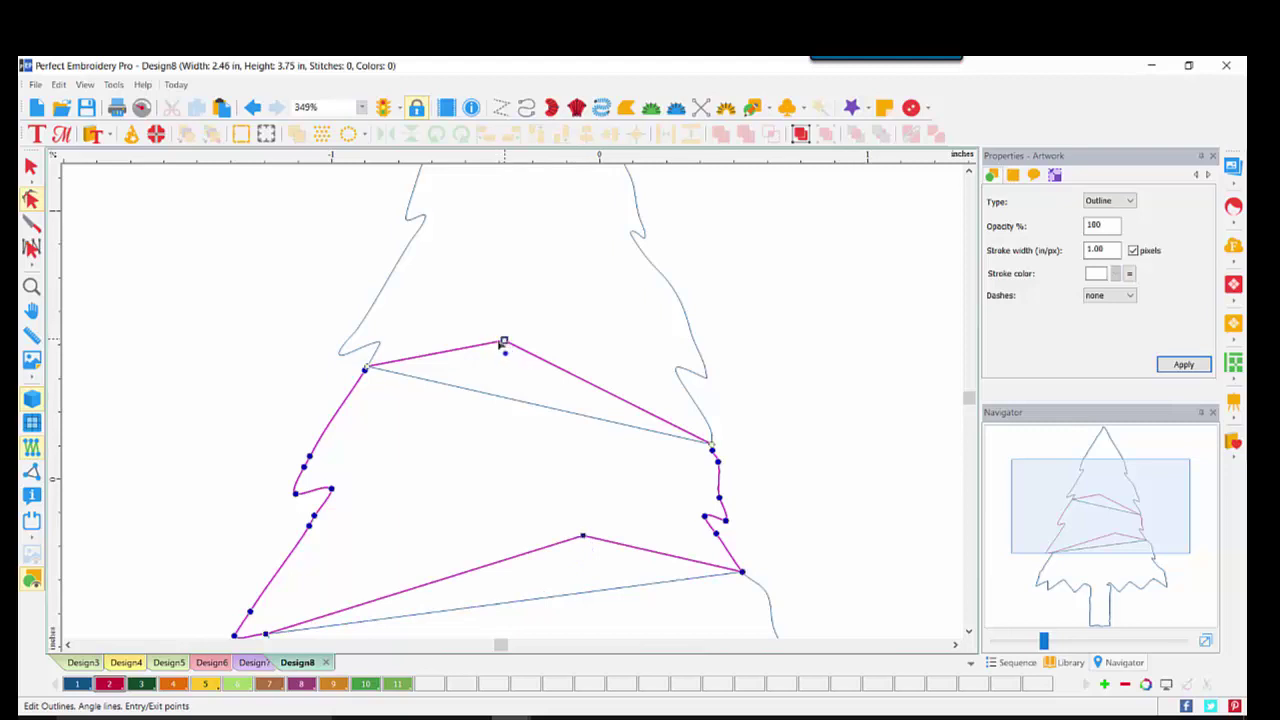
left_click_drag(504, 343, 460, 330)
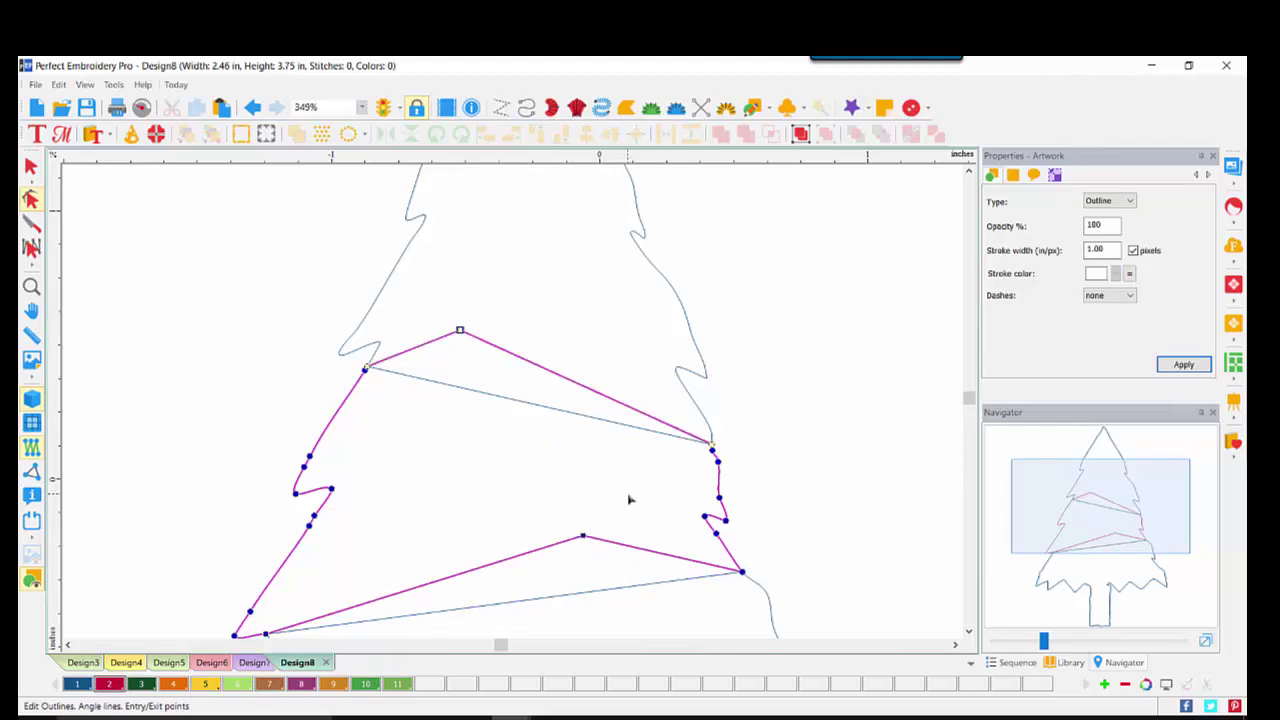
left_click(1180, 364)
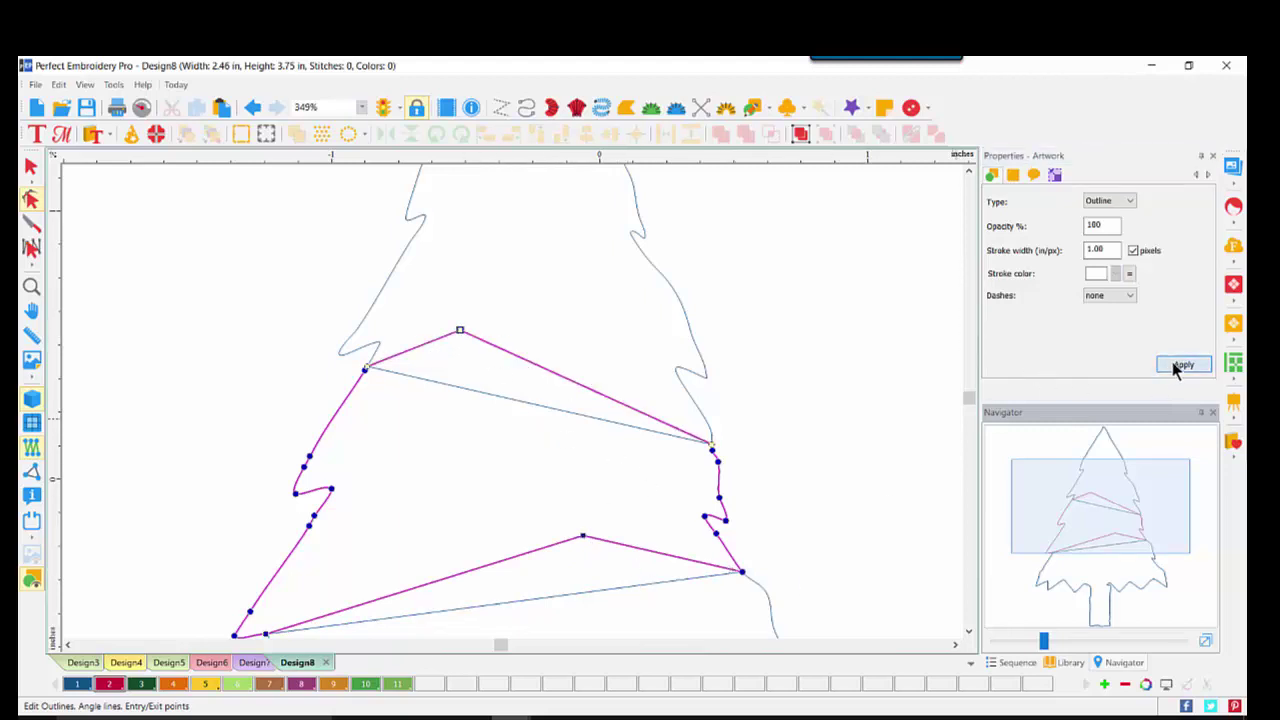
- Add a Line point to the top section's lower edge and place it slightly below the middle section's peak so the sections overlap
left_click(688, 322)
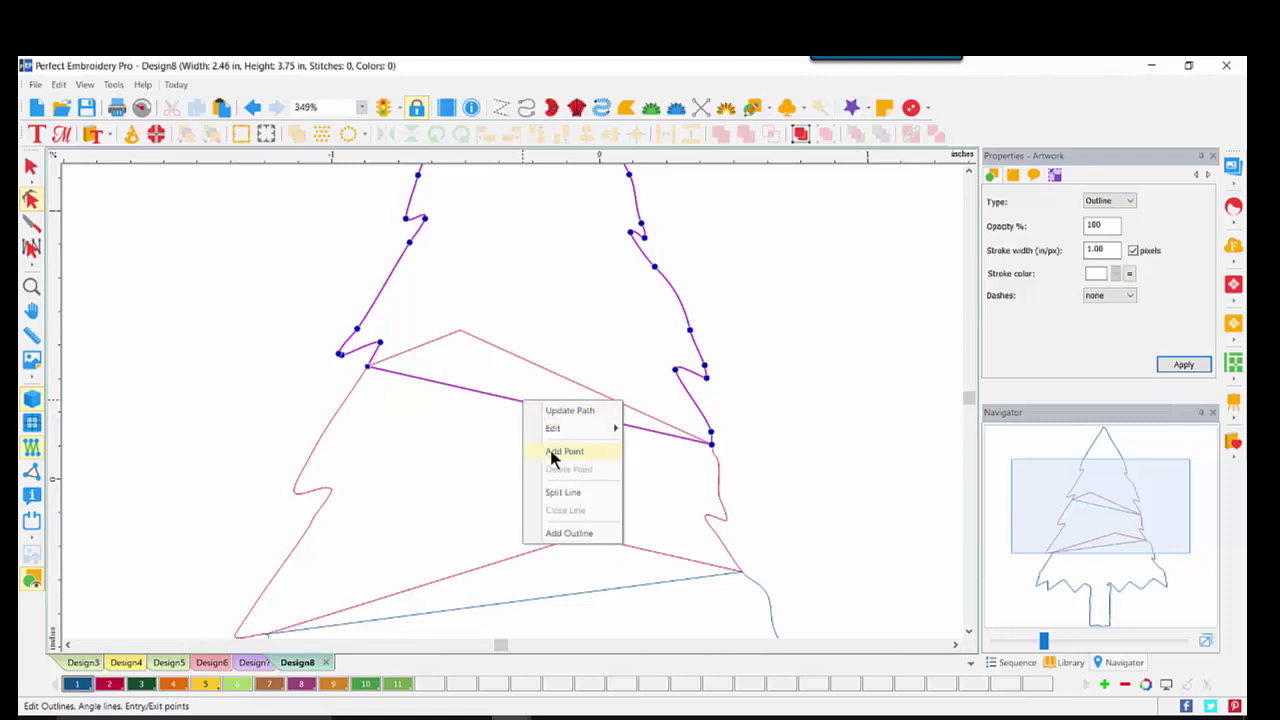
left_click(550, 450)
left_click_drag(522, 402, 459, 326)
right_click(460, 335)
left_click(492, 430)
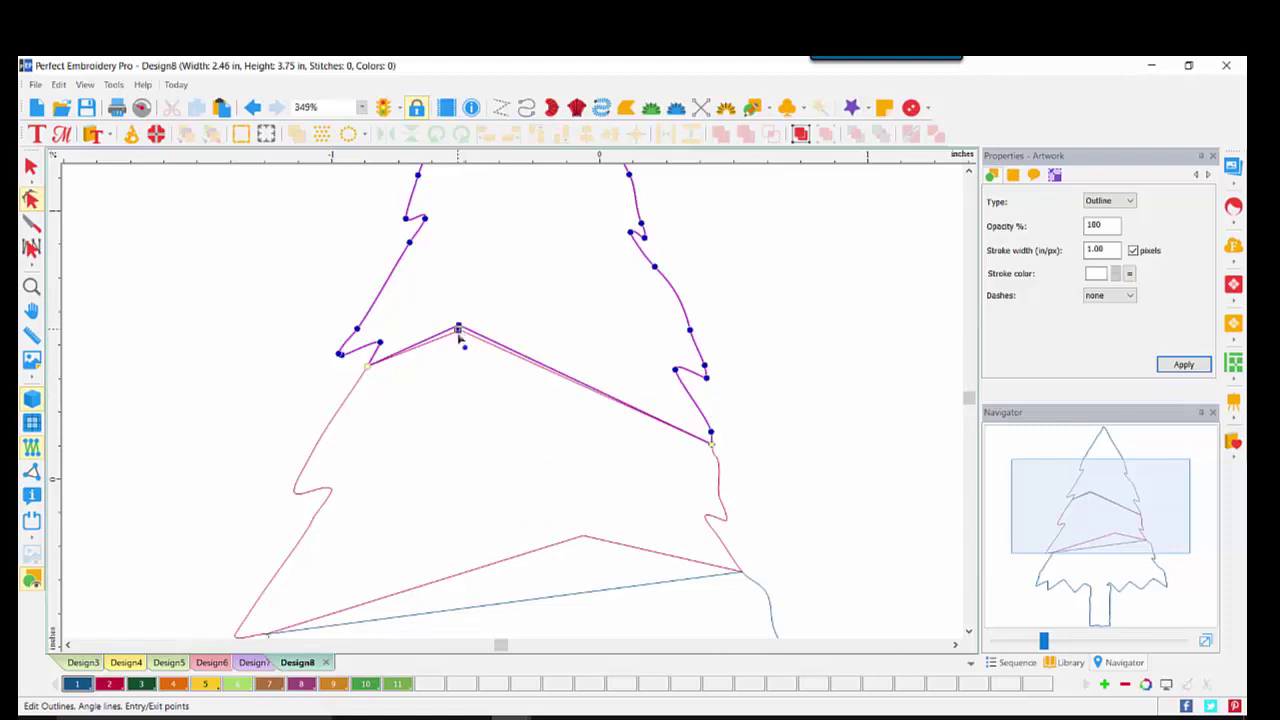
left_click_drag(458, 327, 458, 340)
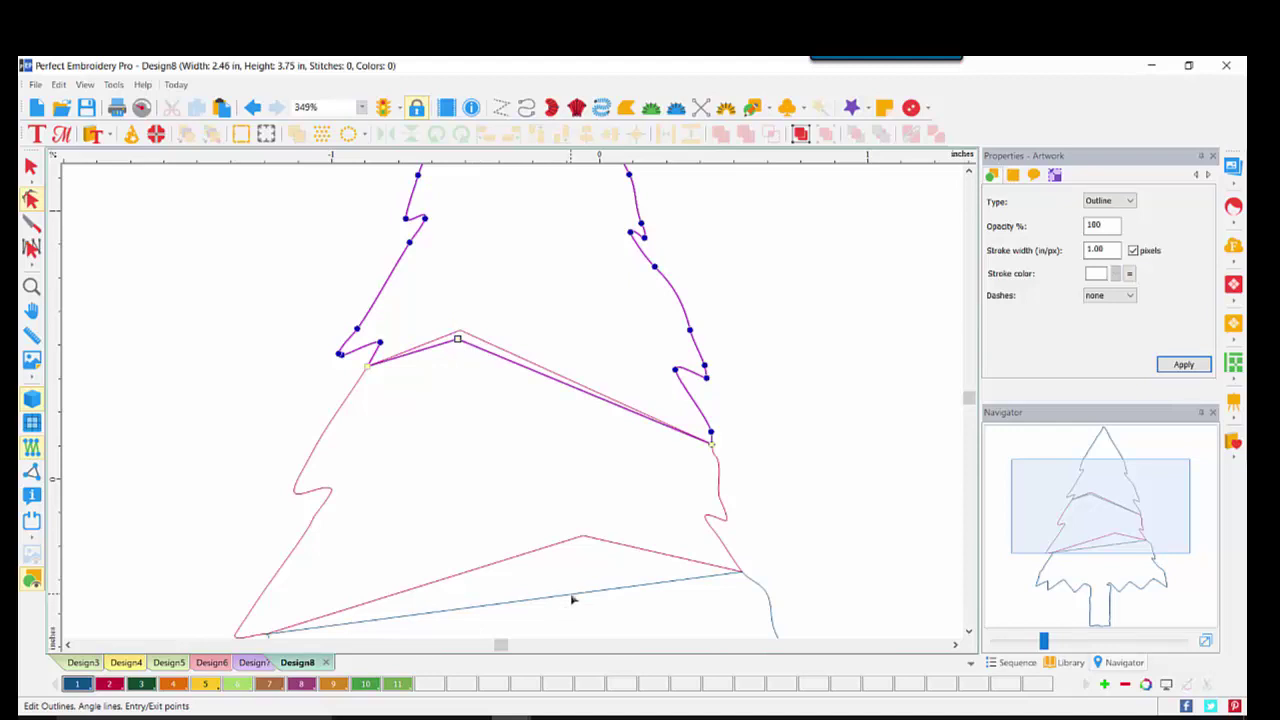
- Add a Line point to the bottom section's upper edge, raise it slightly above the middle section's lower peak, and apply the change
left_click_drag(1066, 519, 1065, 538)
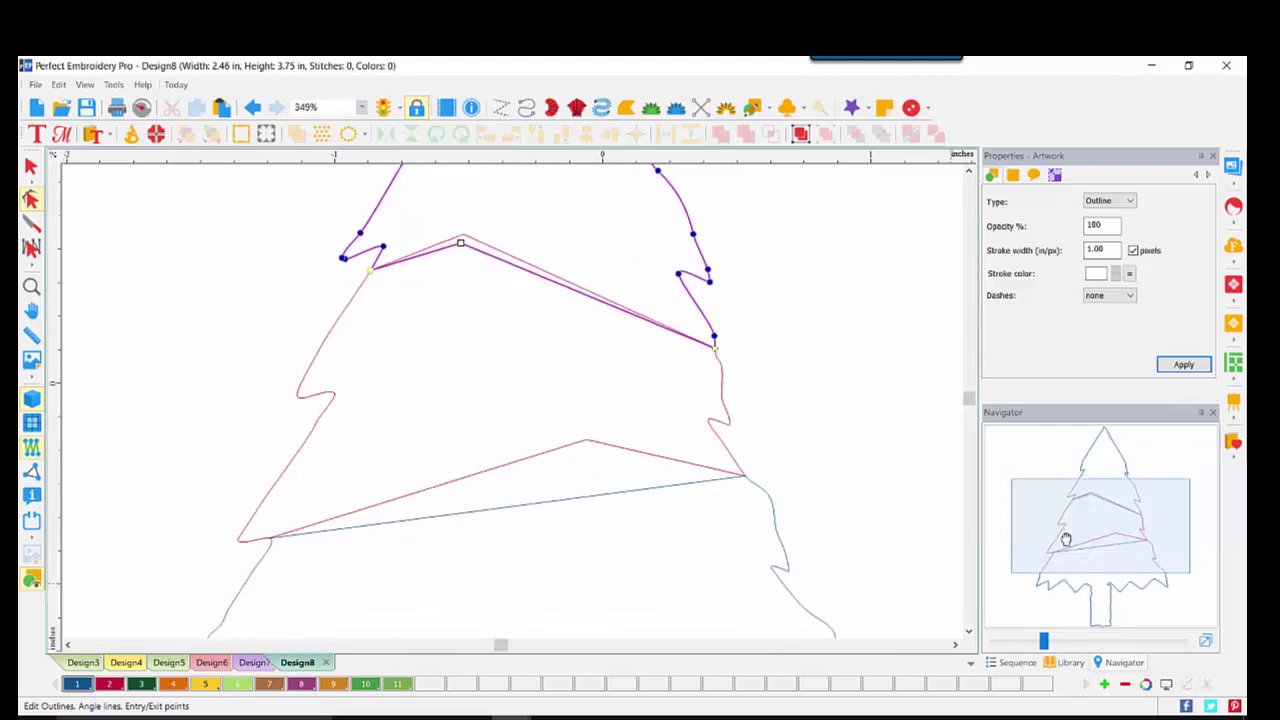
left_click(614, 495)
right_click(589, 503)
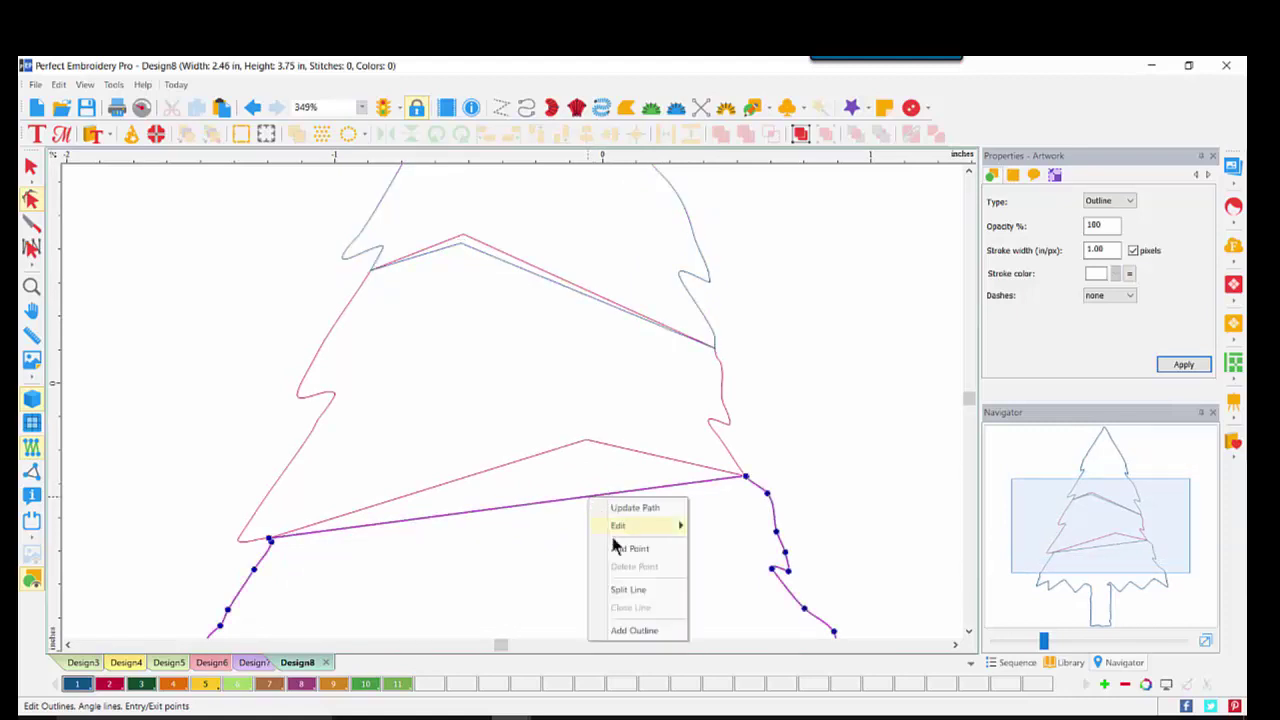
left_click(616, 546)
right_click(587, 497)
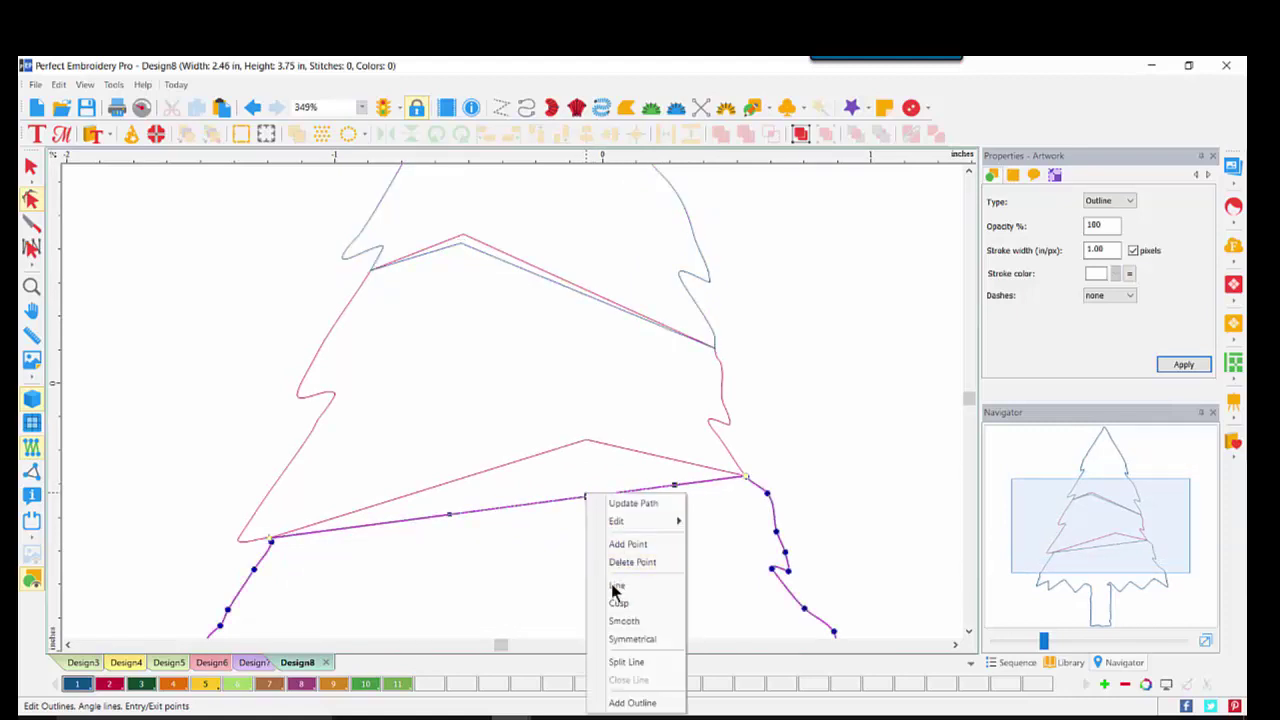
left_click(618, 588)
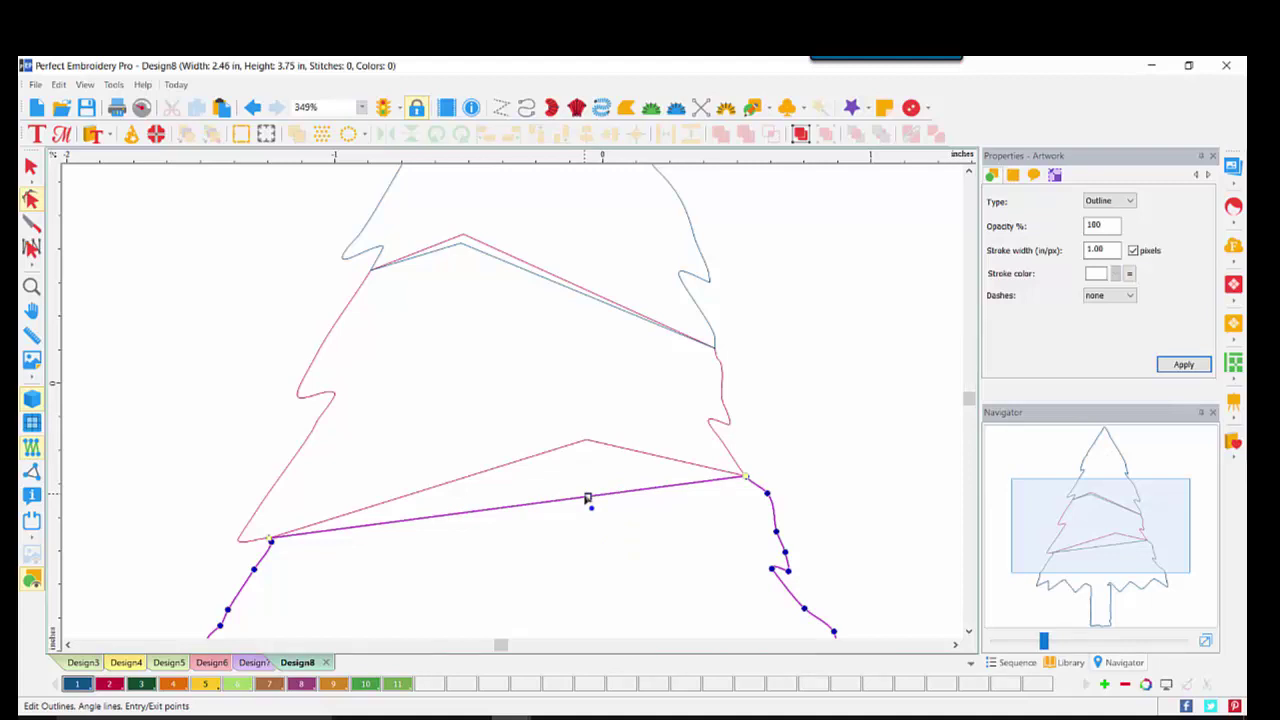
left_click_drag(587, 497, 591, 436)
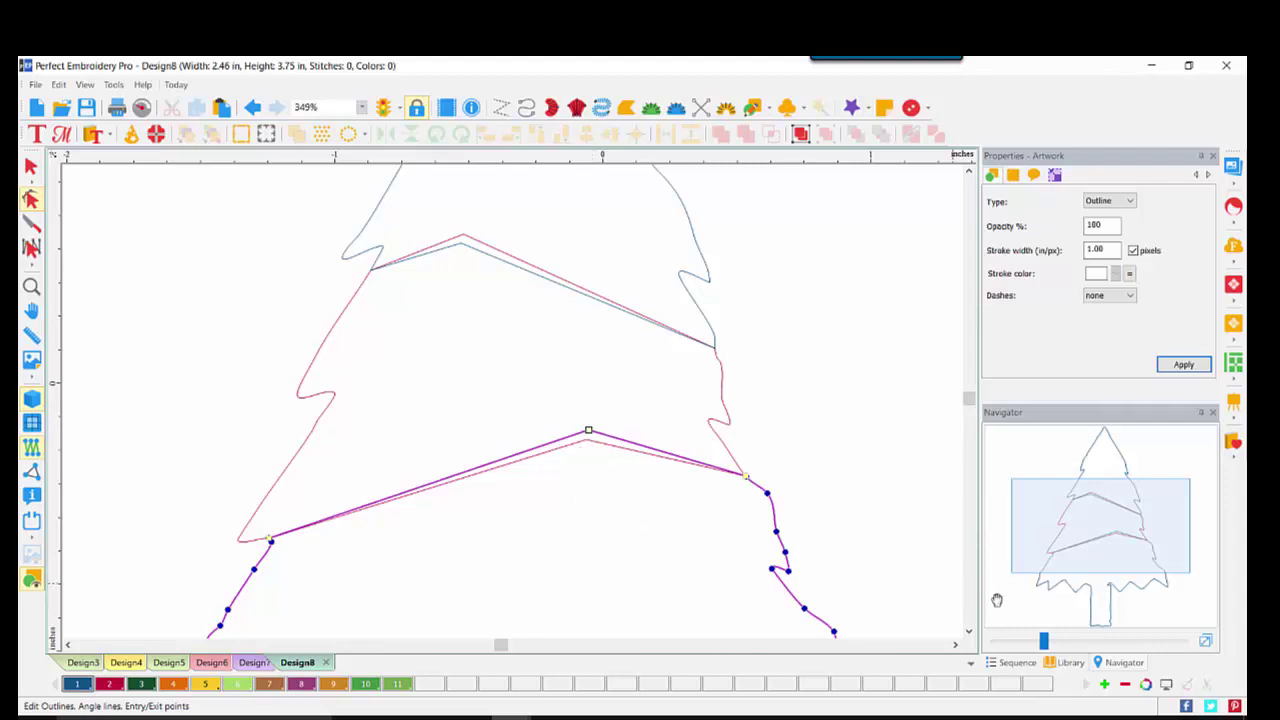
left_click(1183, 366)
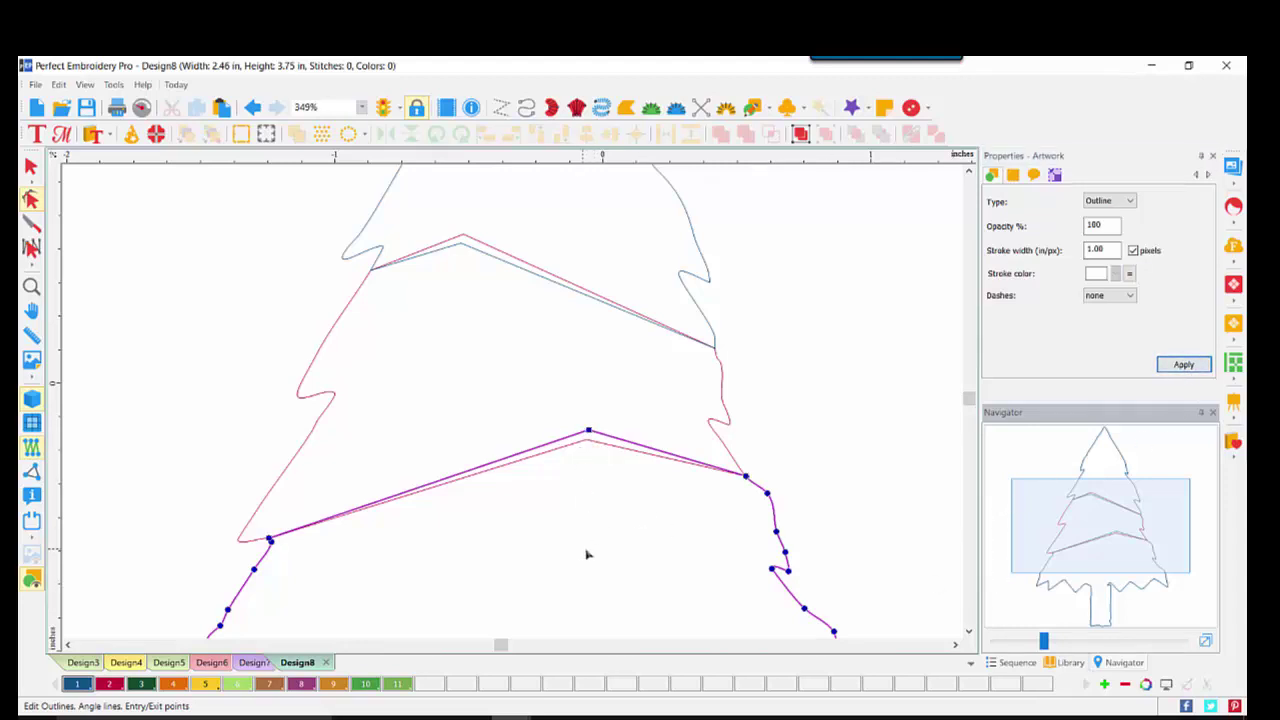
- Select all three tree sections and convert them to Complex Fill
left_click(1206, 643)
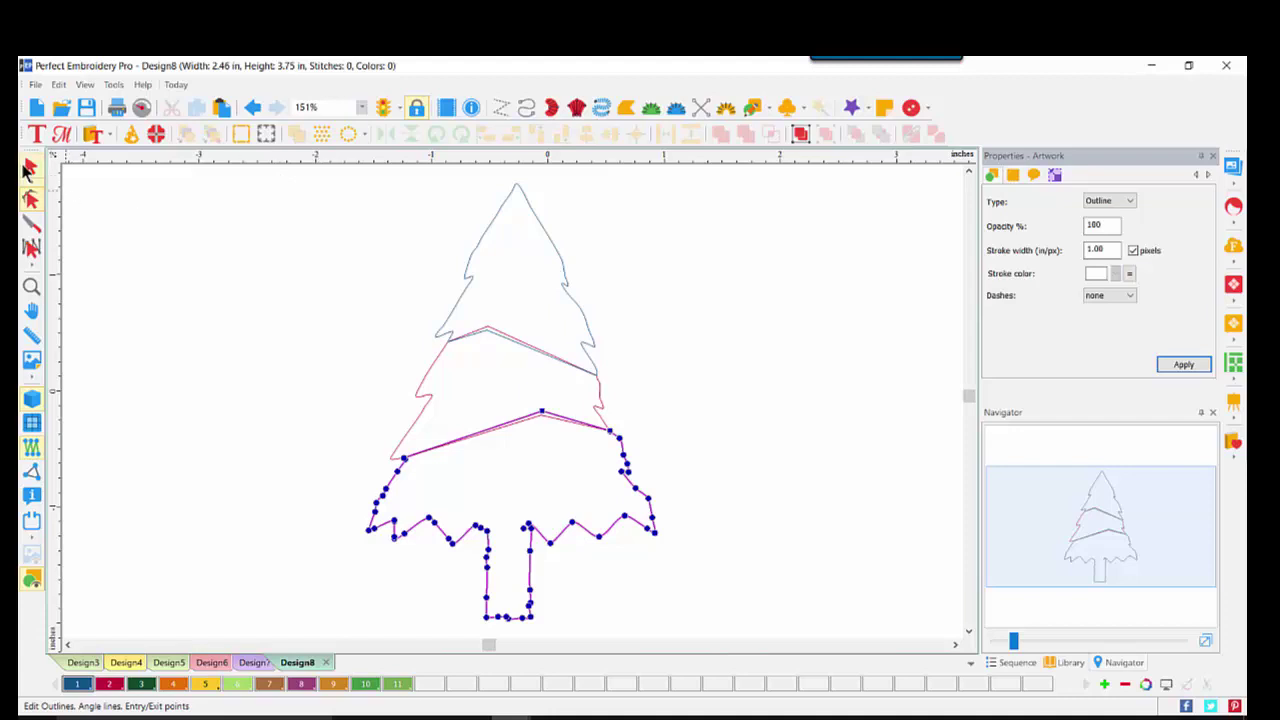
left_click(29, 168)
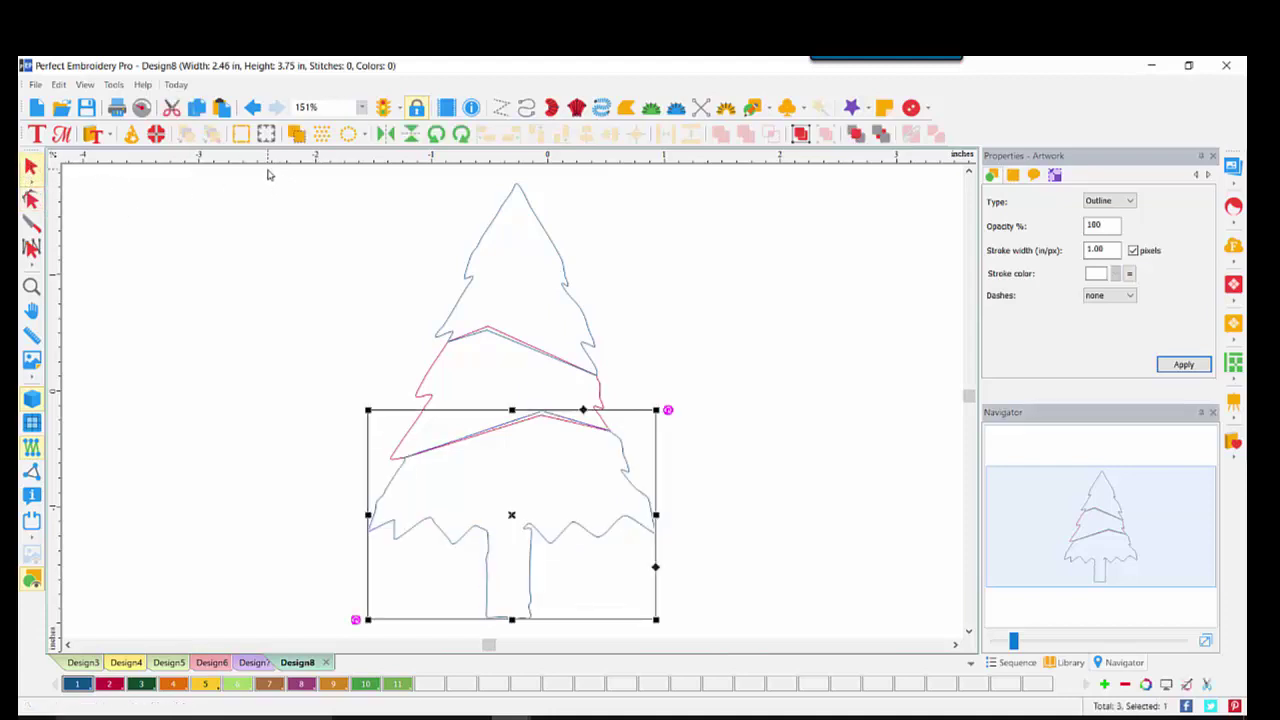
left_click_drag(266, 171, 755, 638)
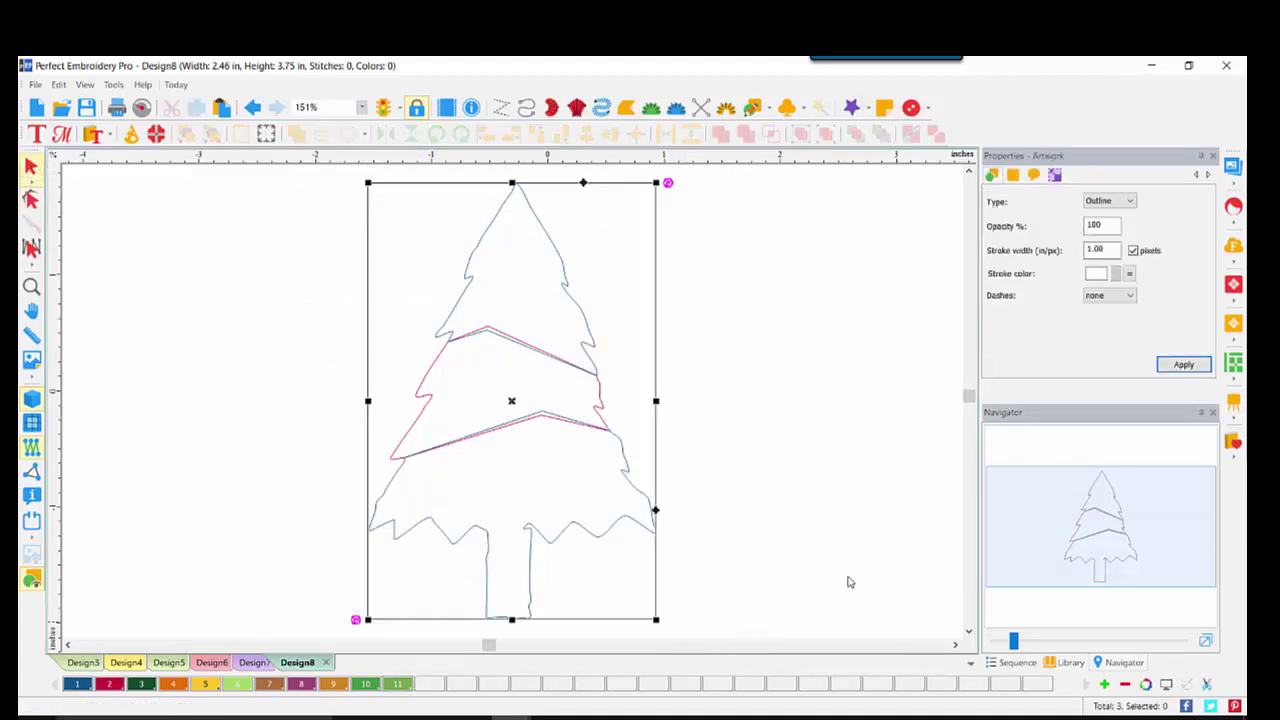
right_click(593, 344)
mouse_move(635, 487)
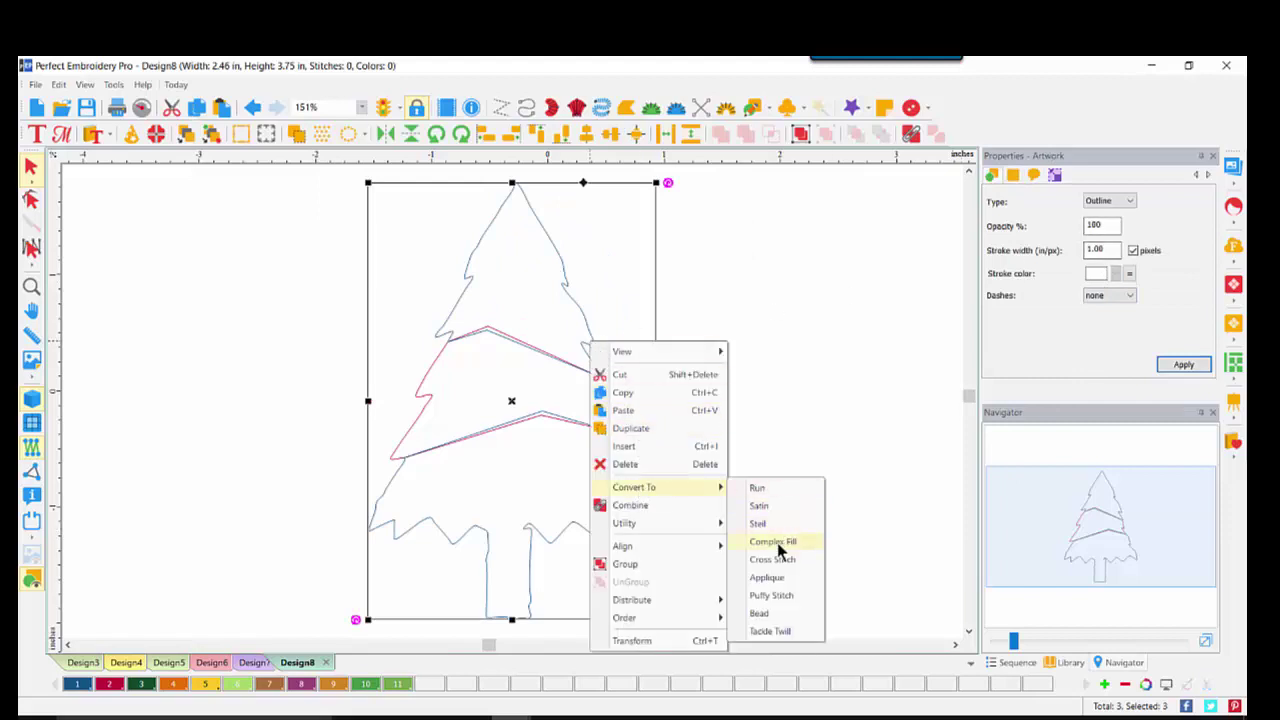
left_click(777, 542)
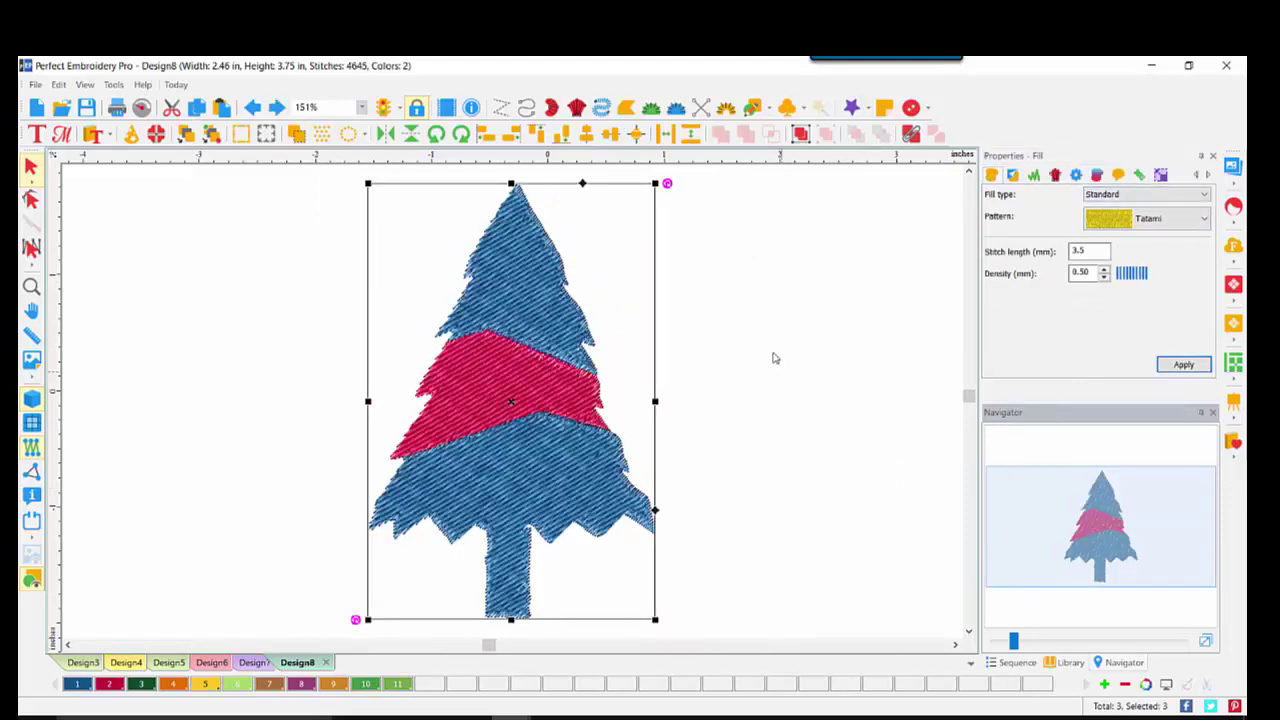
- Apply the Emboss fill type with pattern 121 and a density of 0.30 mm to all three sections
left_click(1192, 198)
left_click(1145, 216)
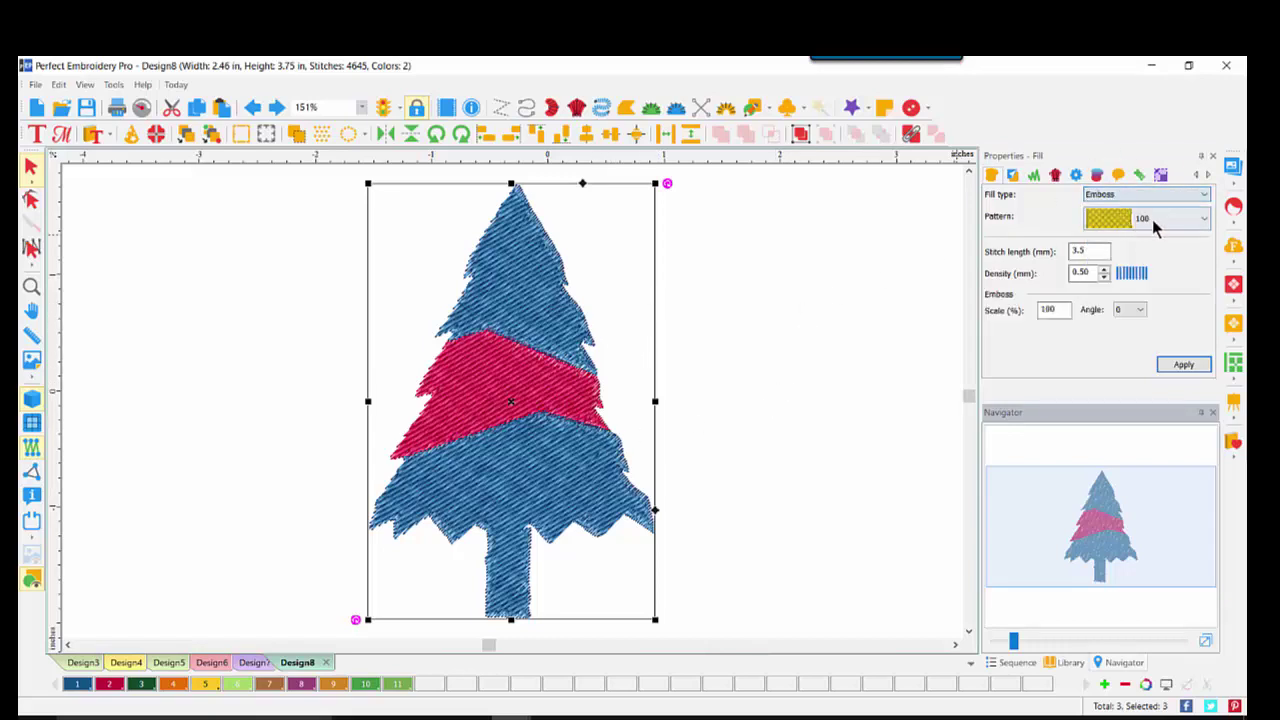
left_click(1205, 219)
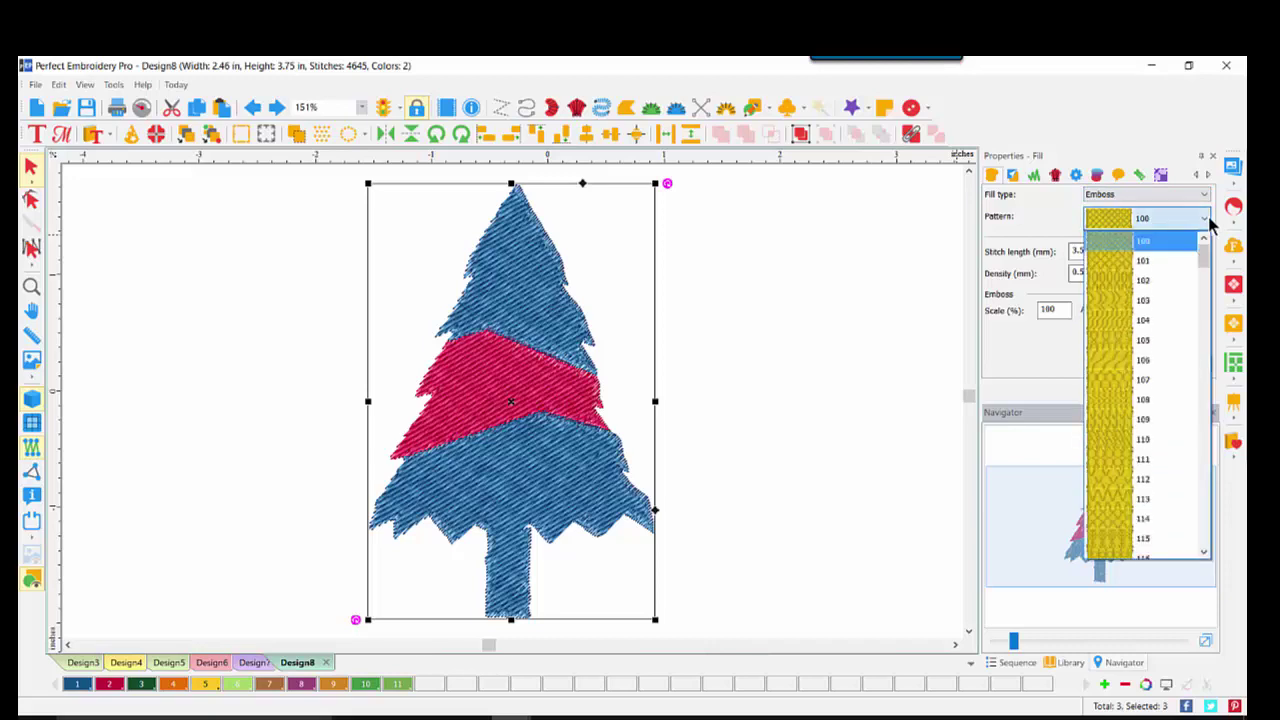
scroll(1200, 517, "down", 5)
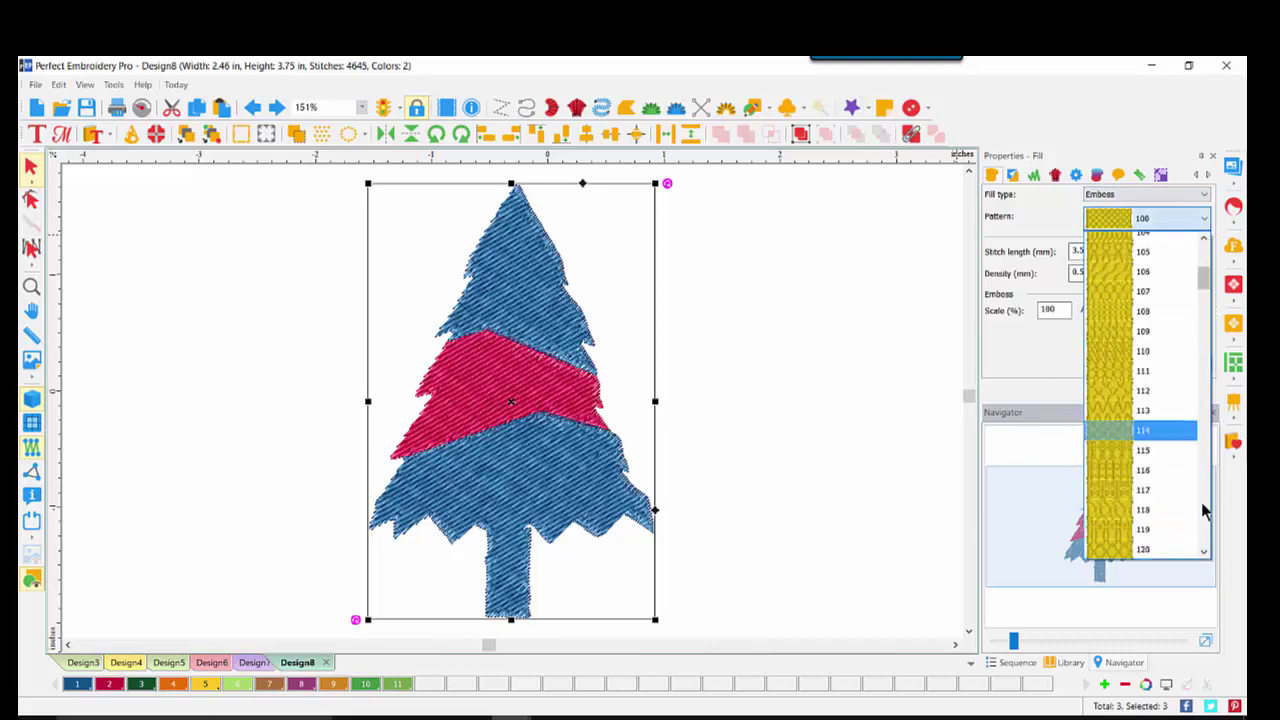
left_click(1157, 366)
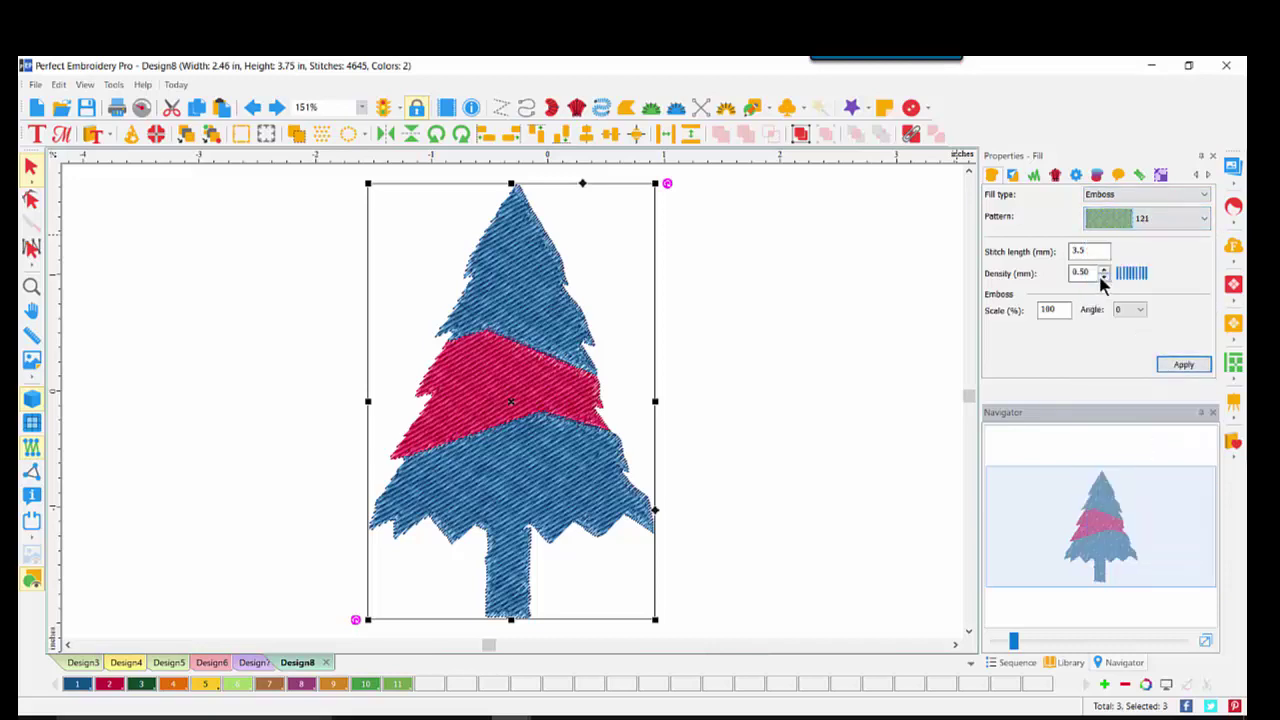
left_click(1102, 270)
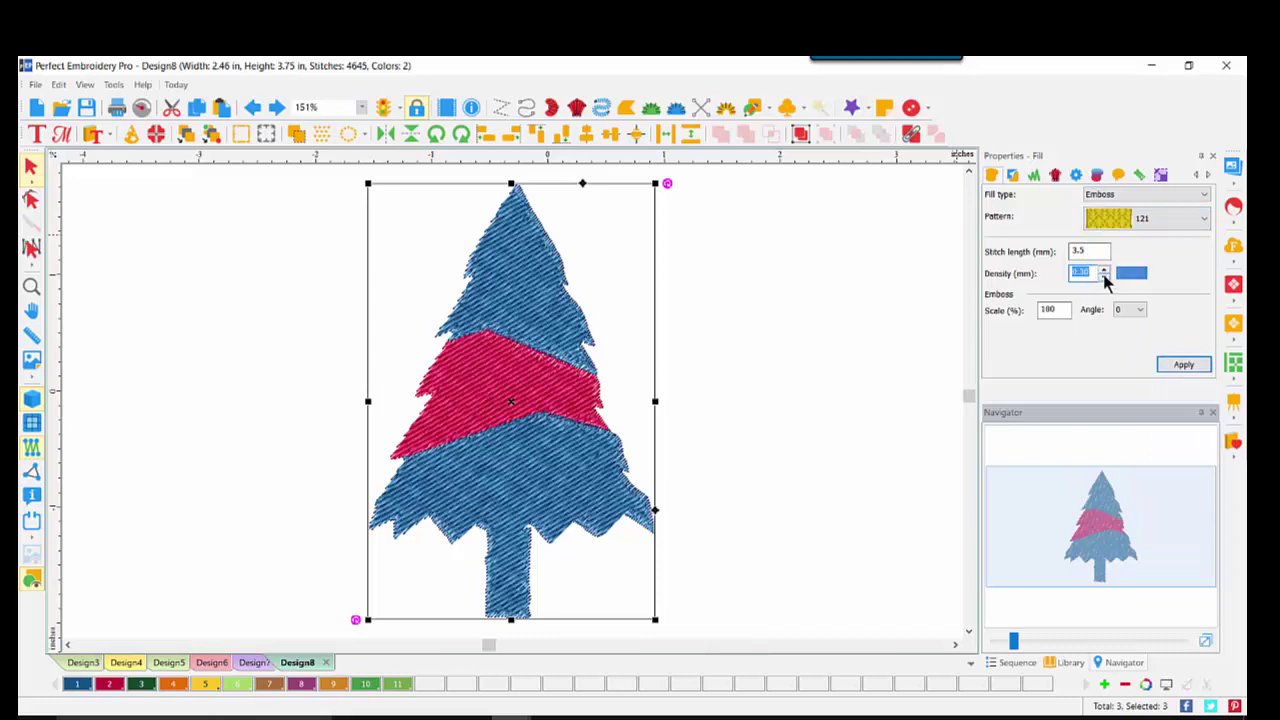
left_click(1184, 365)
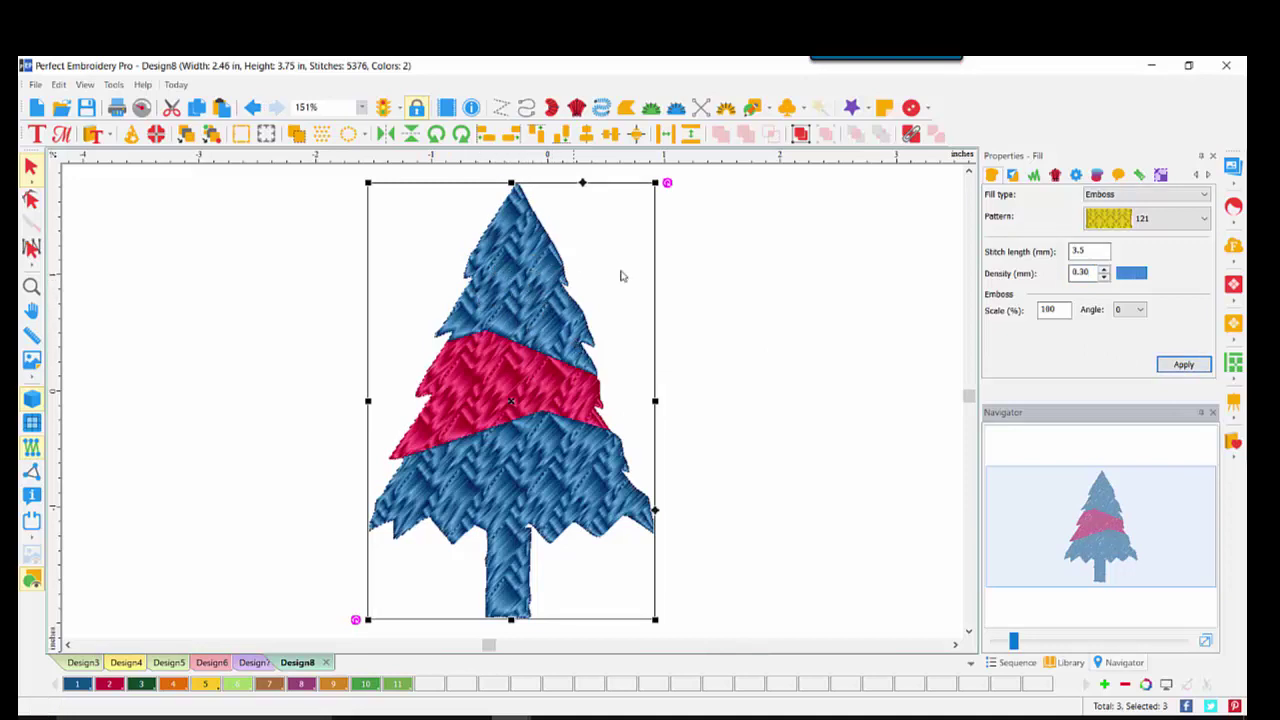
- Select only the bottom tree section with the trunk and recolor it with green palette color 3
left_click(706, 257)
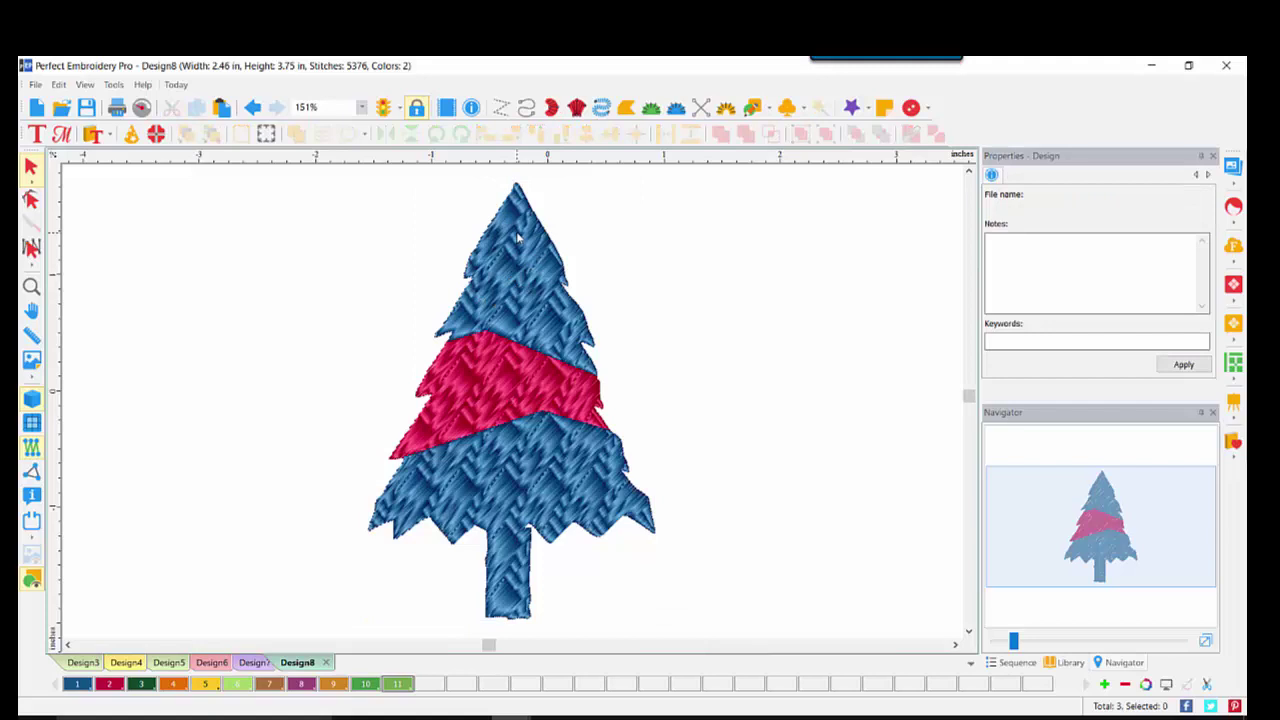
left_click(497, 479)
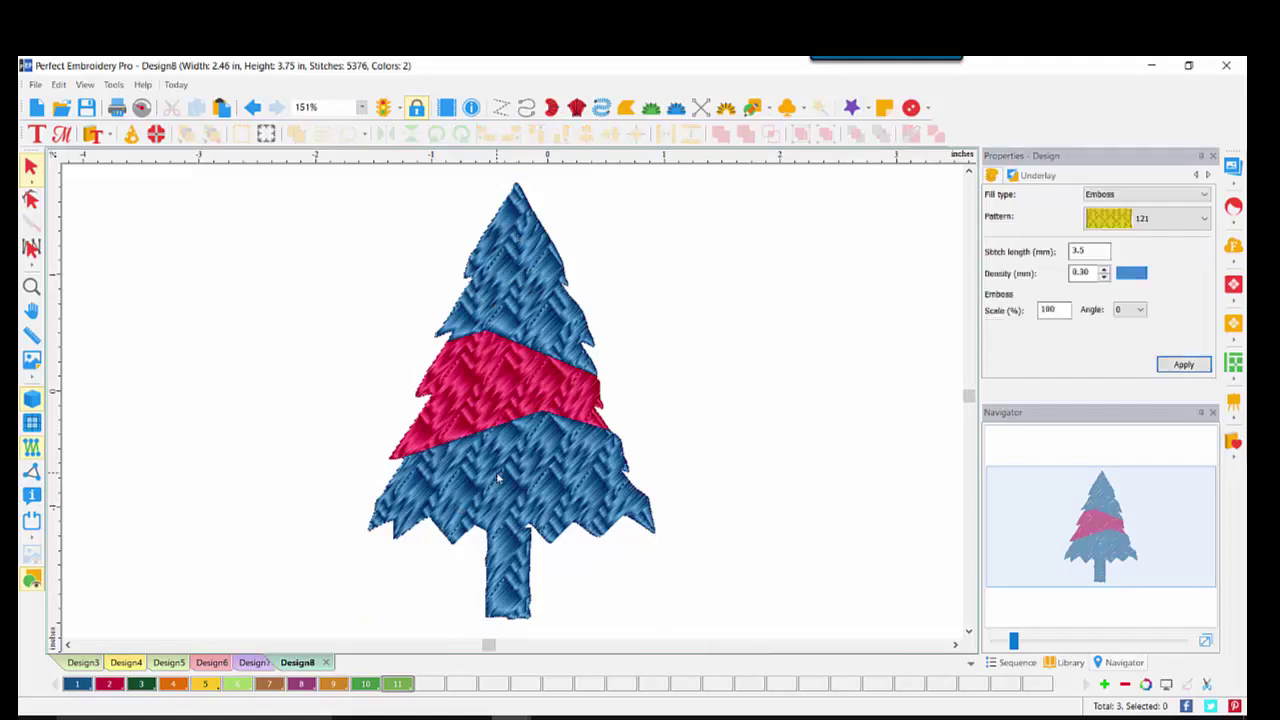
left_click(141, 684)
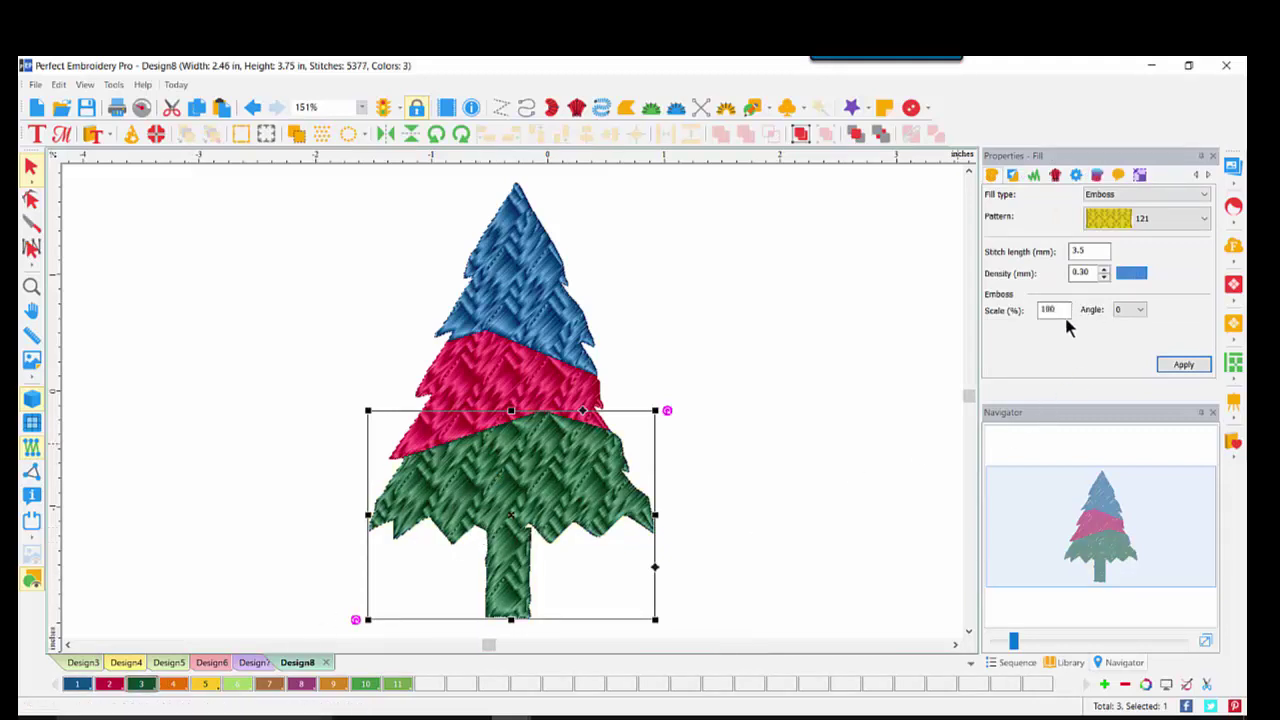
- Recolor the middle tree section with green palette color 10 and set its emboss scale to 75%
left_click(489, 389)
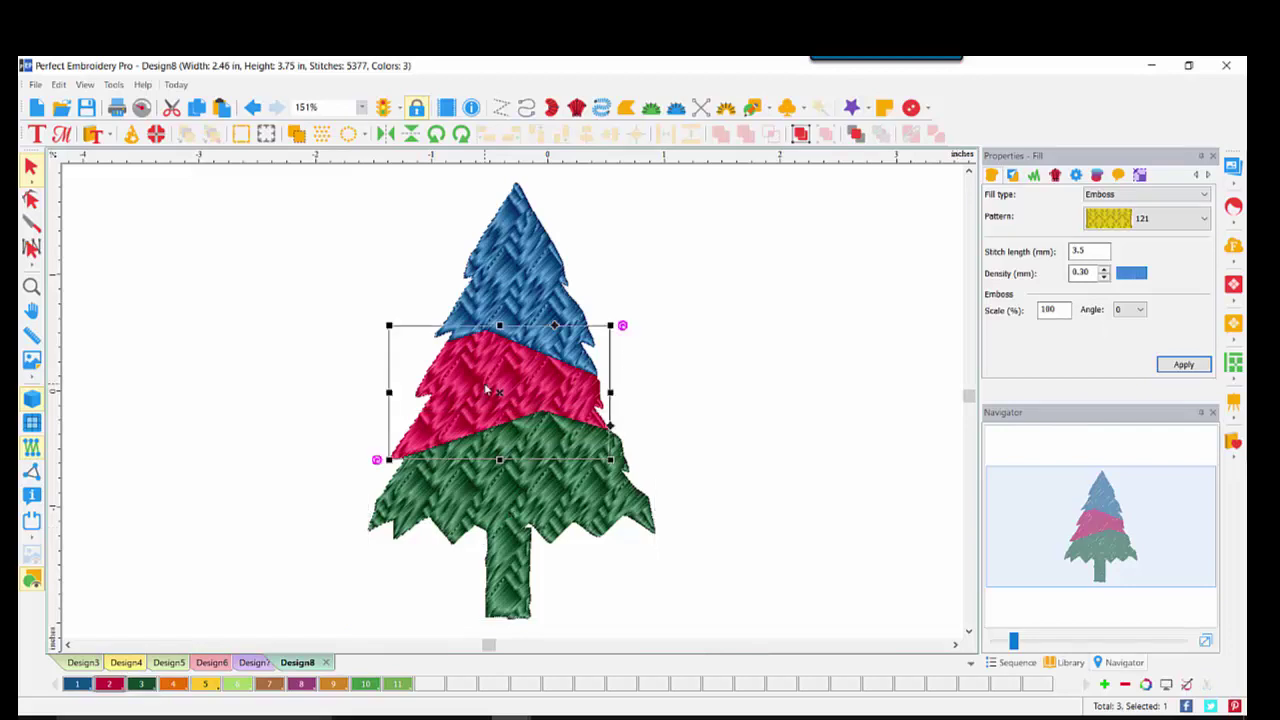
left_click(366, 685)
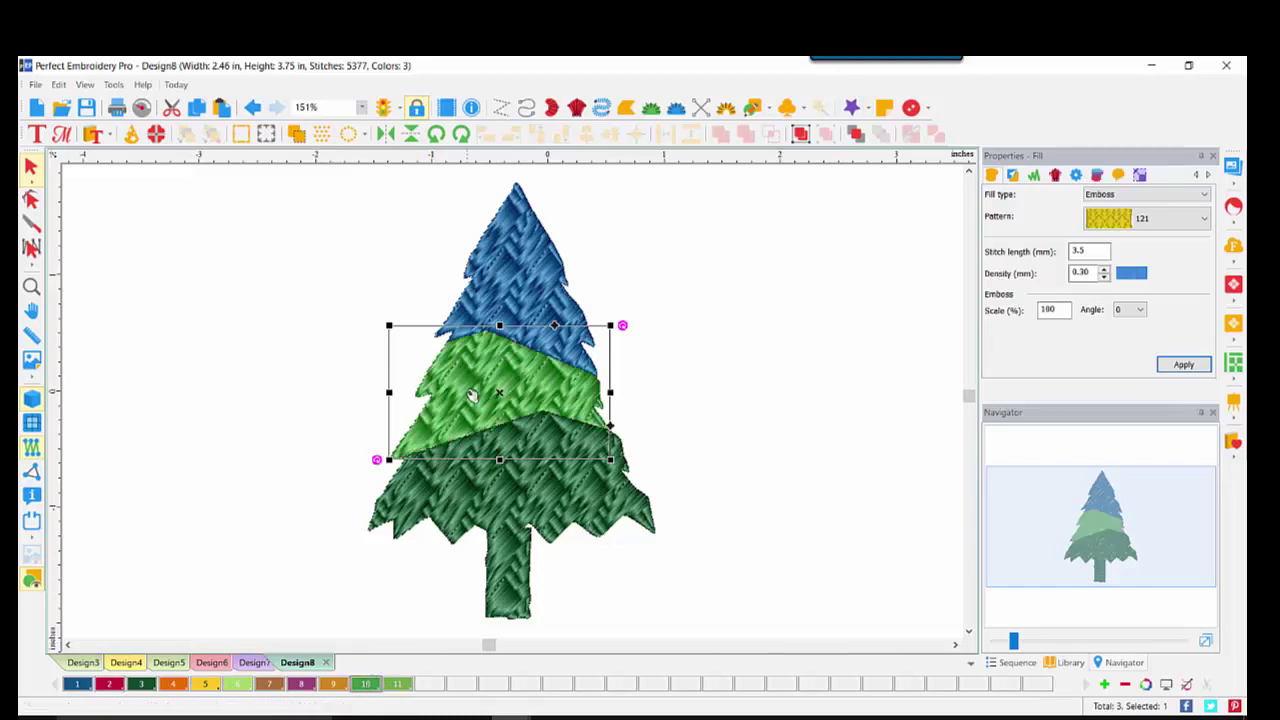
left_click(1068, 310)
double_click(1056, 313)
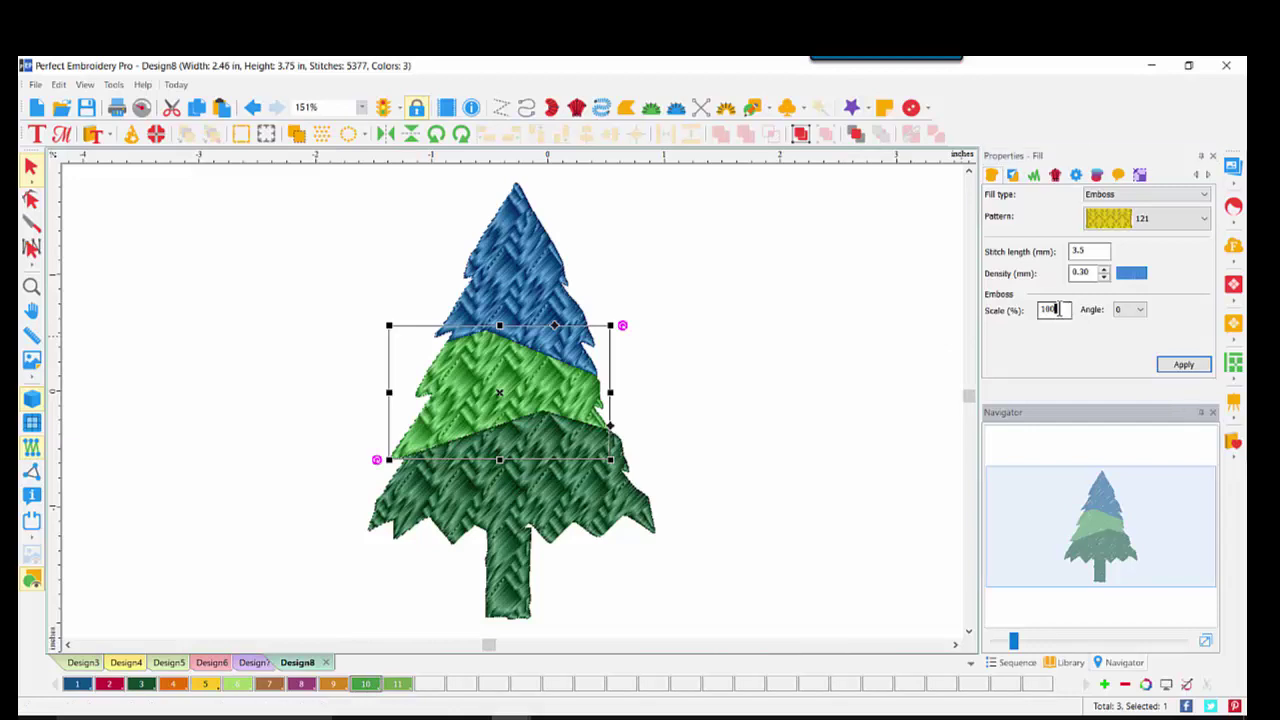
type("75")
left_click(1172, 366)
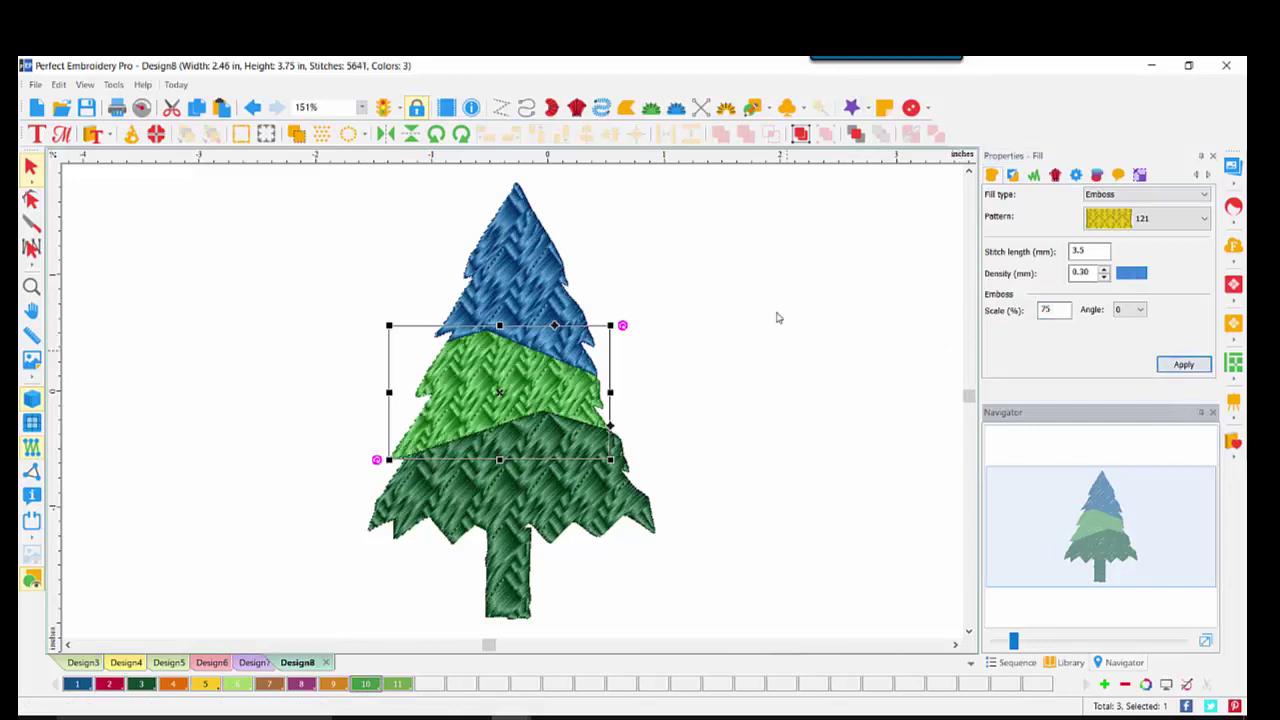
- Recolor the top tree section with light green palette color 6, set its emboss scale to 60%, and deselect it
left_click(528, 248)
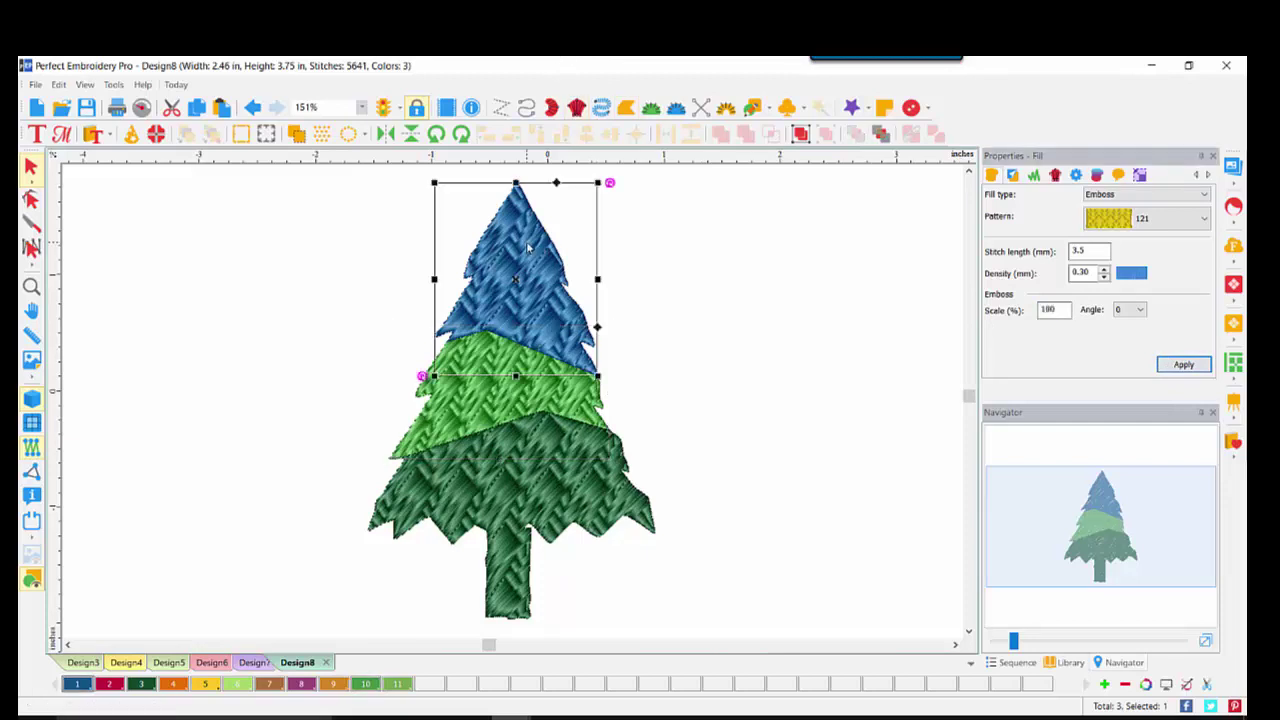
left_click(238, 686)
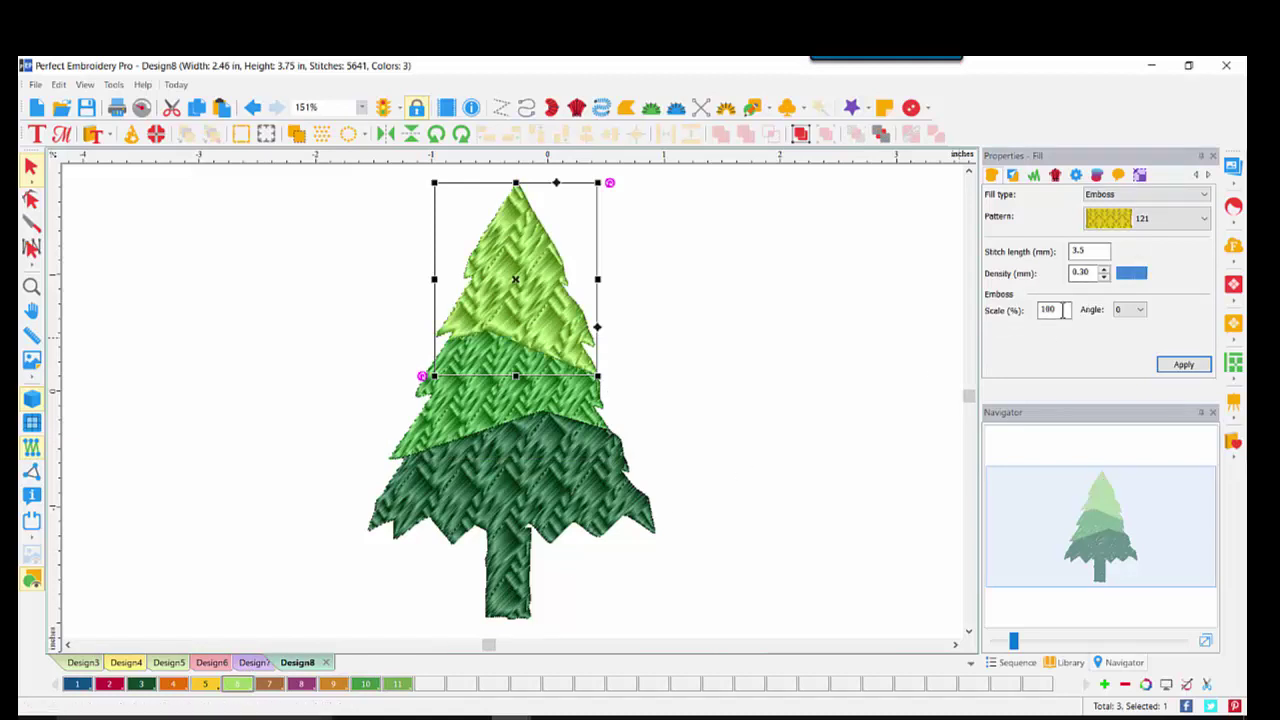
left_click_drag(1066, 310, 1008, 318)
type("60")
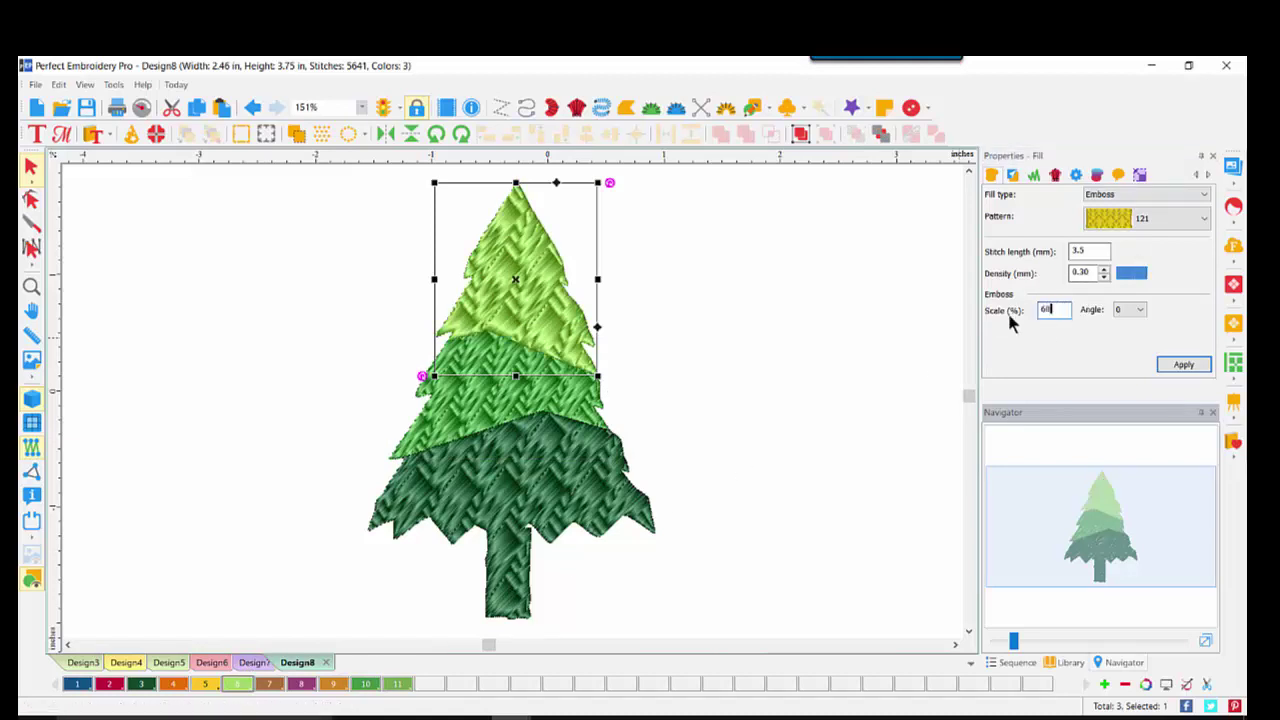
left_click(1177, 366)
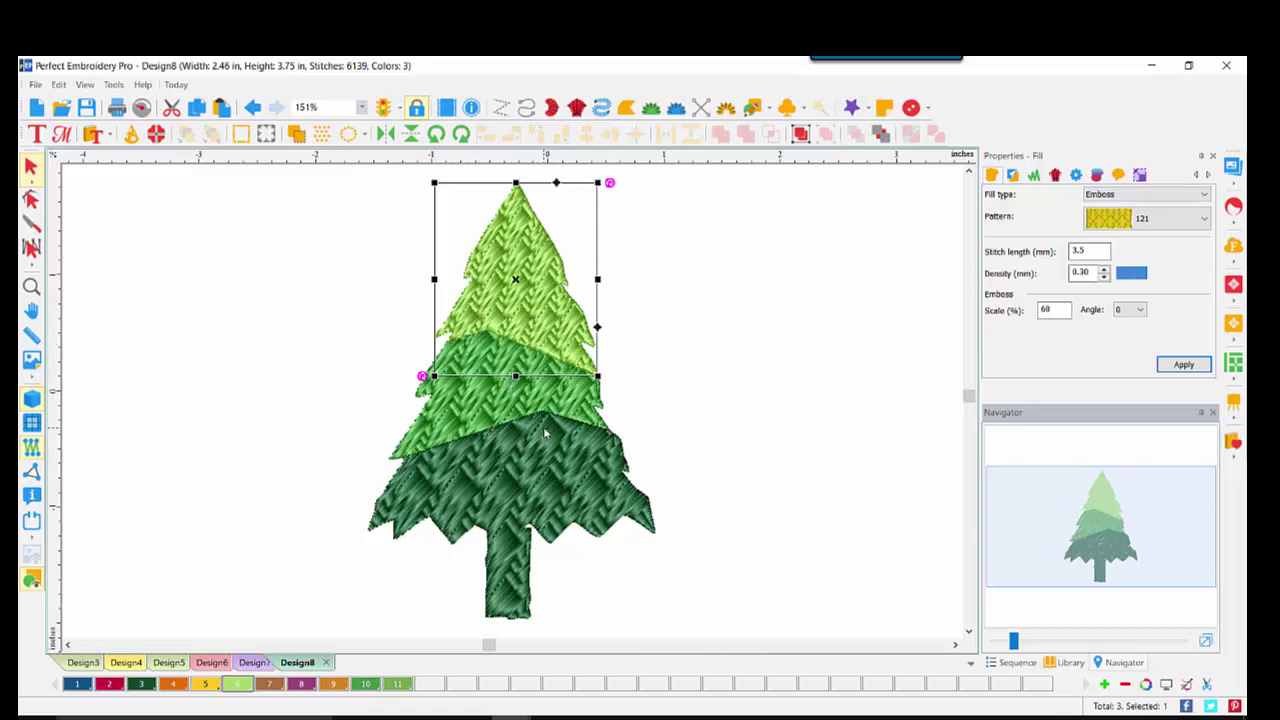
key("Escape")
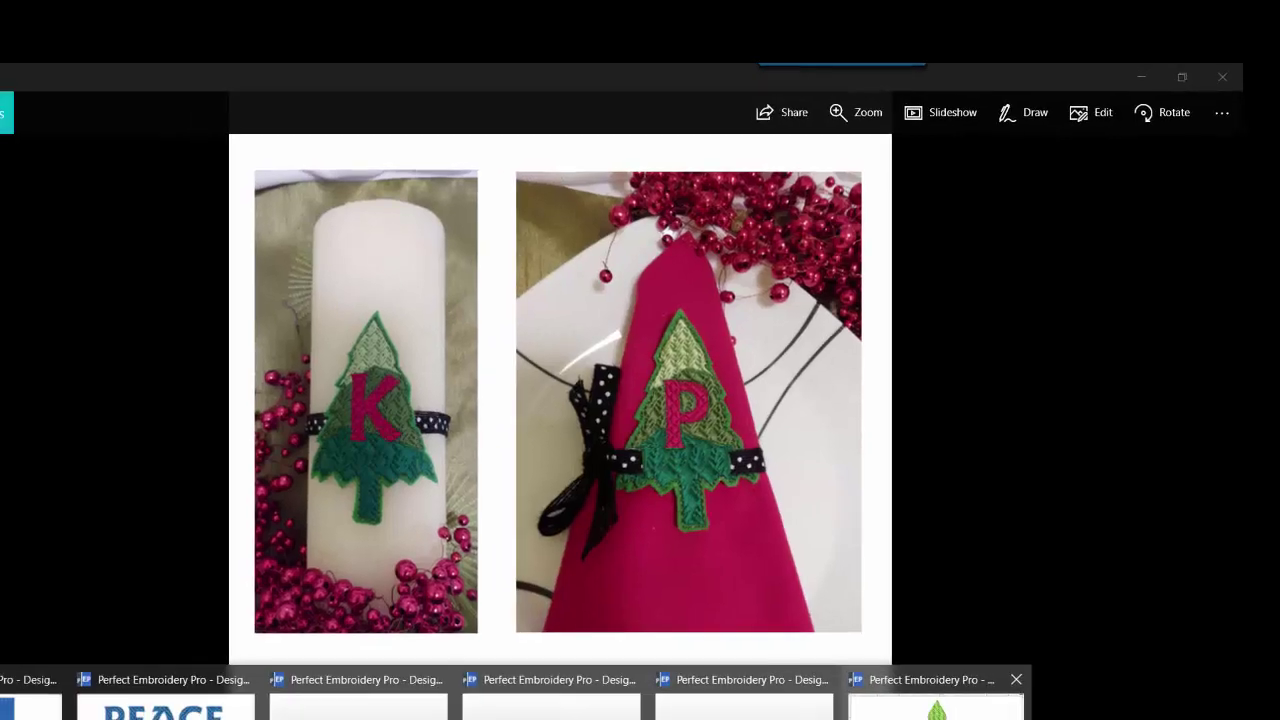
- Return to the Design8 window and draw a narrow upright artwork rectangle, about 0.09 by 0.46 in, to the right of the tree
left_click(1143, 705)
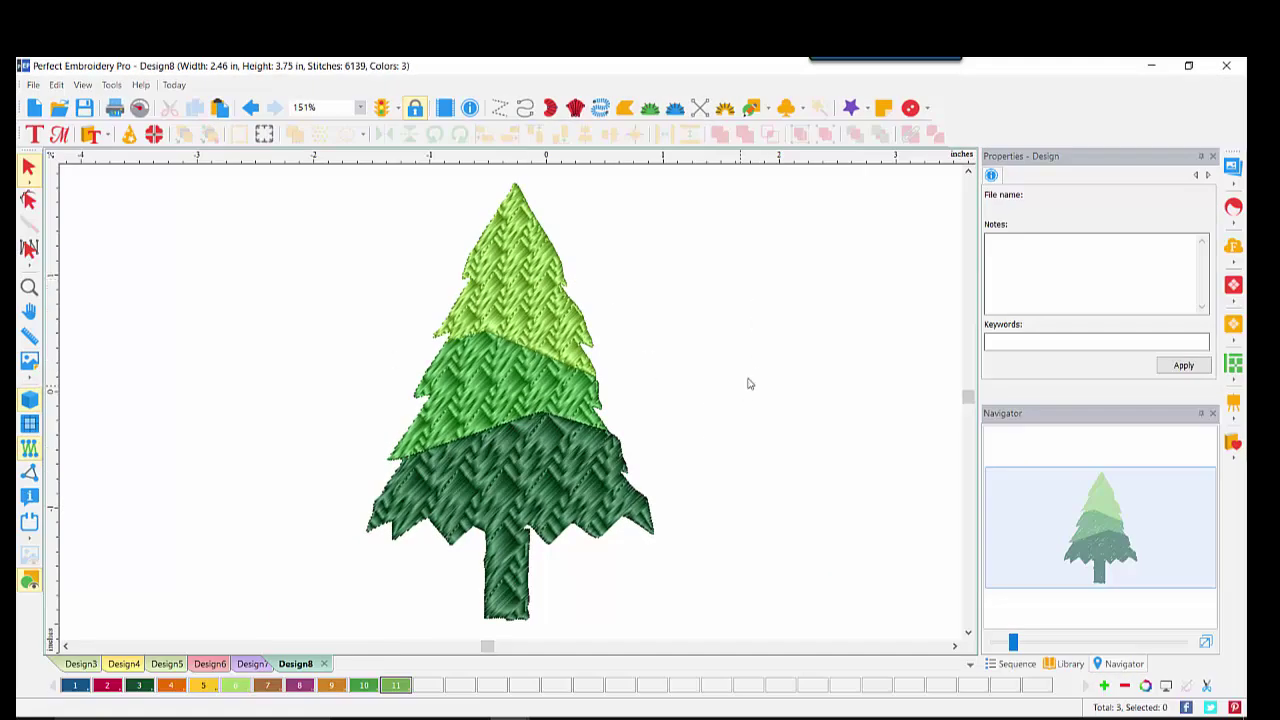
left_click(768, 109)
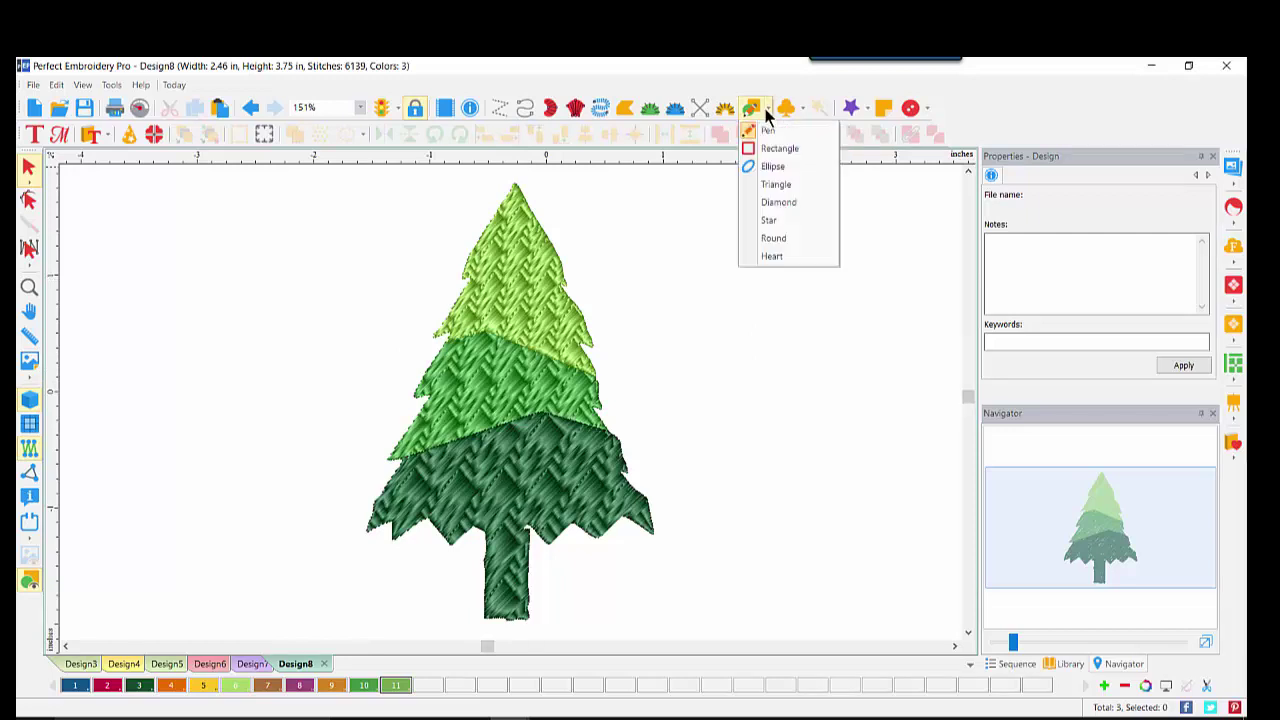
left_click(775, 150)
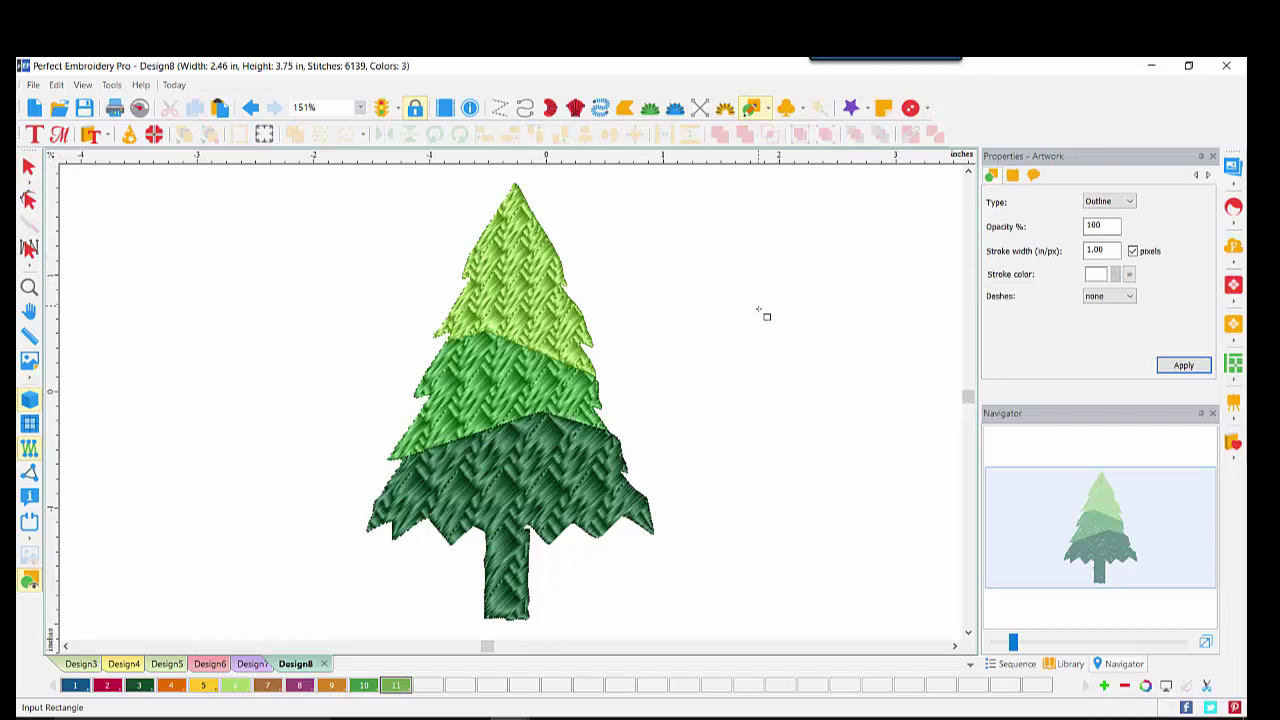
left_click_drag(757, 311, 760, 311)
left_click(32, 169)
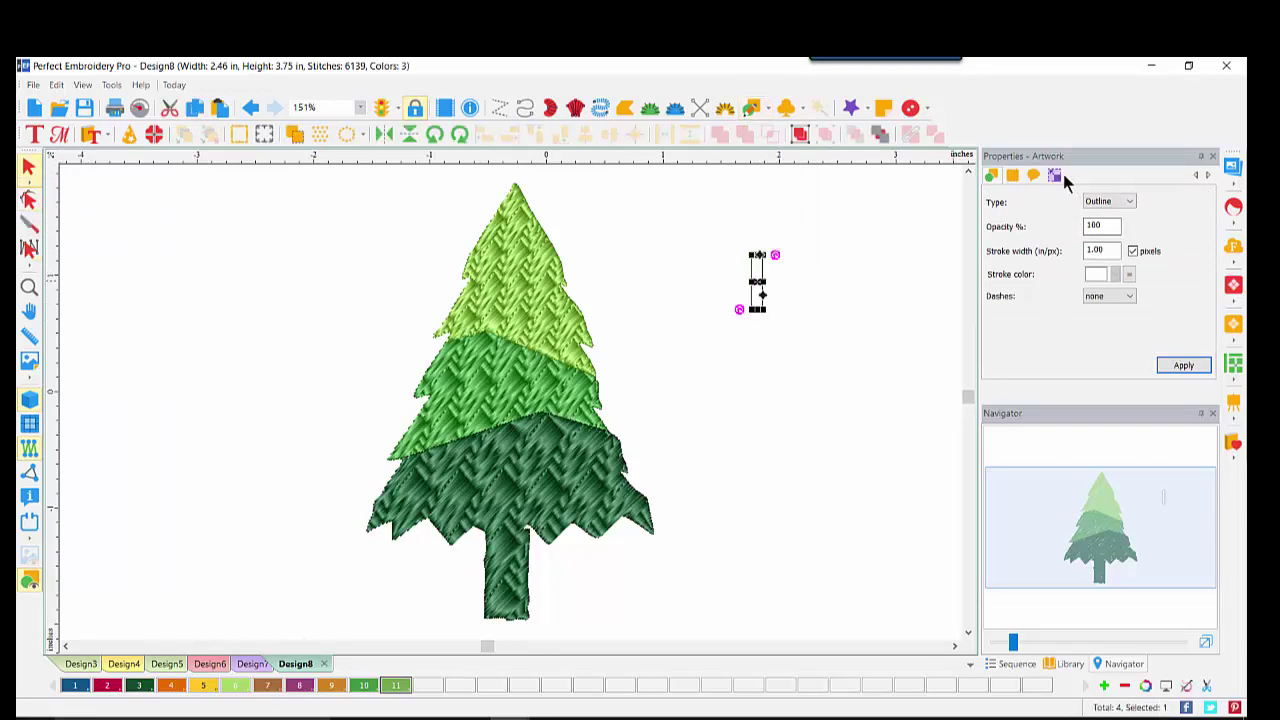
- Resize the rectangle to 0.05 in wide and 0.5 in high without maintaining the aspect ratio
left_click(1055, 176)
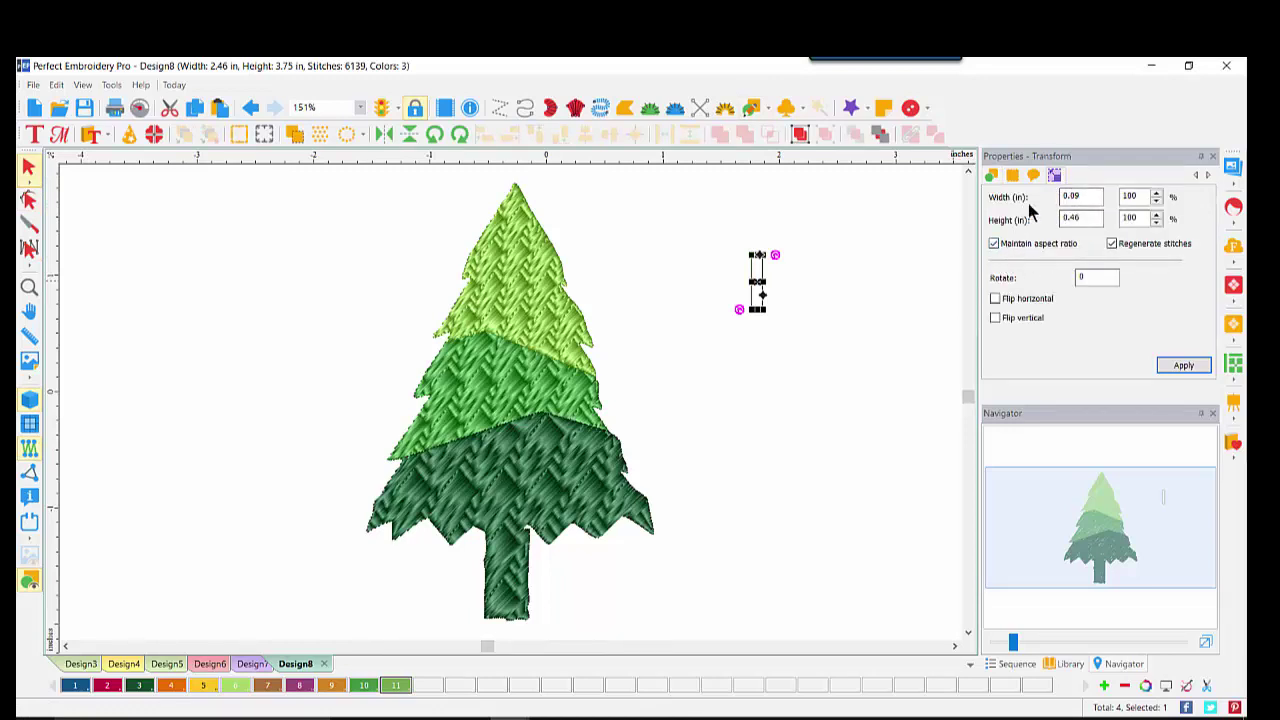
left_click(994, 243)
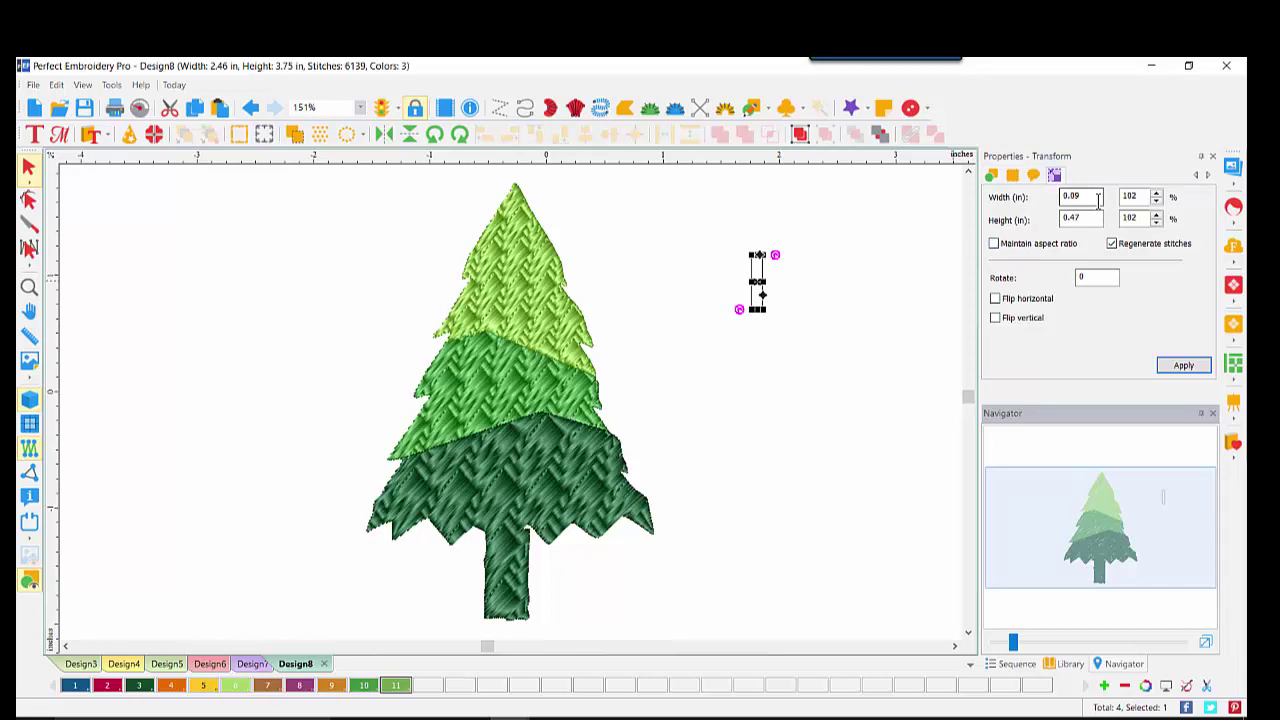
double_click(1094, 196)
type(".15")
key("BackSpace")
key("BackSpace")
key("BackSpace")
left_click_drag(1086, 217, 1018, 222)
type(".5")
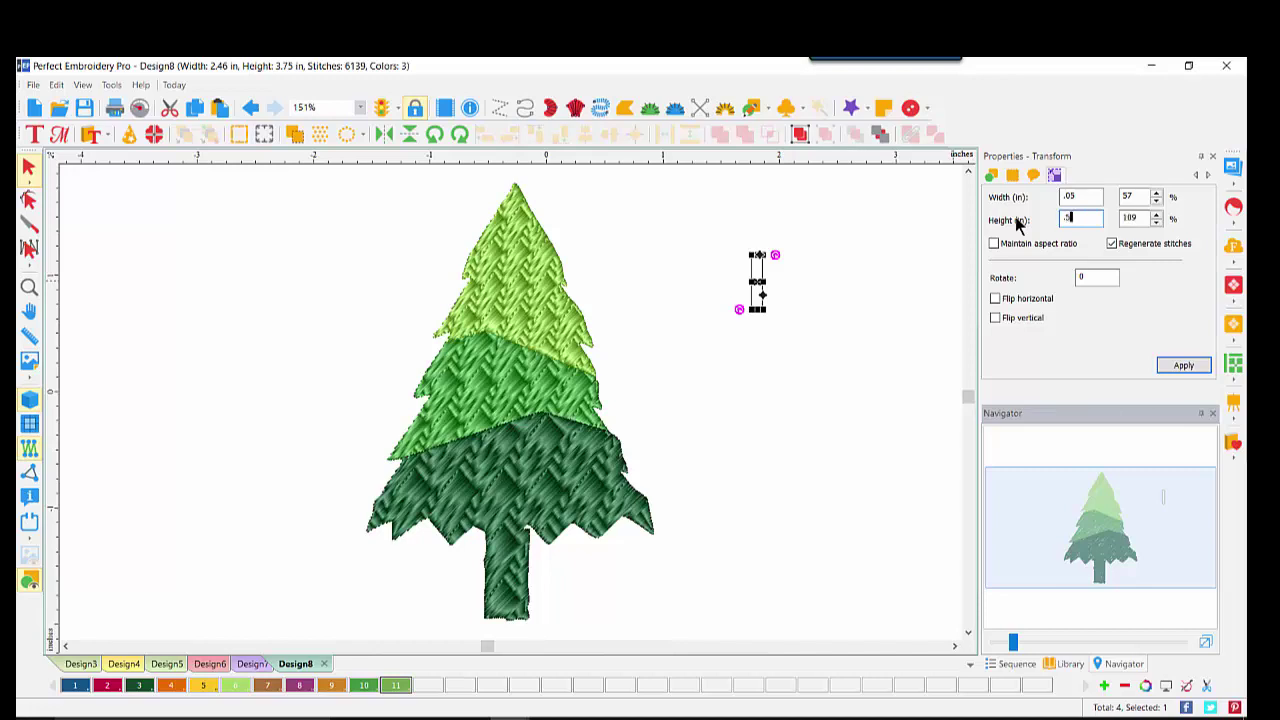
left_click(1181, 365)
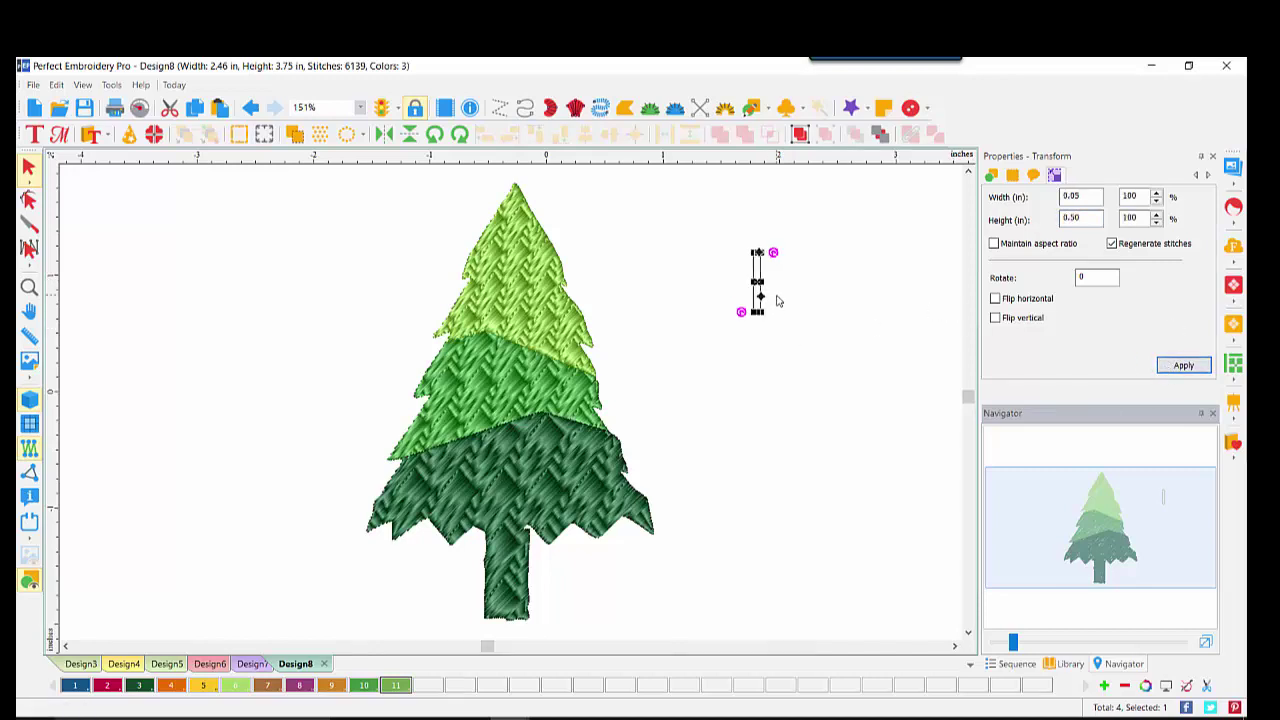
- Convert the rectangle to Complex Fill with a density of 0.30 mm and recolor it with blue palette color 1
right_click(755, 292)
mouse_move(803, 444)
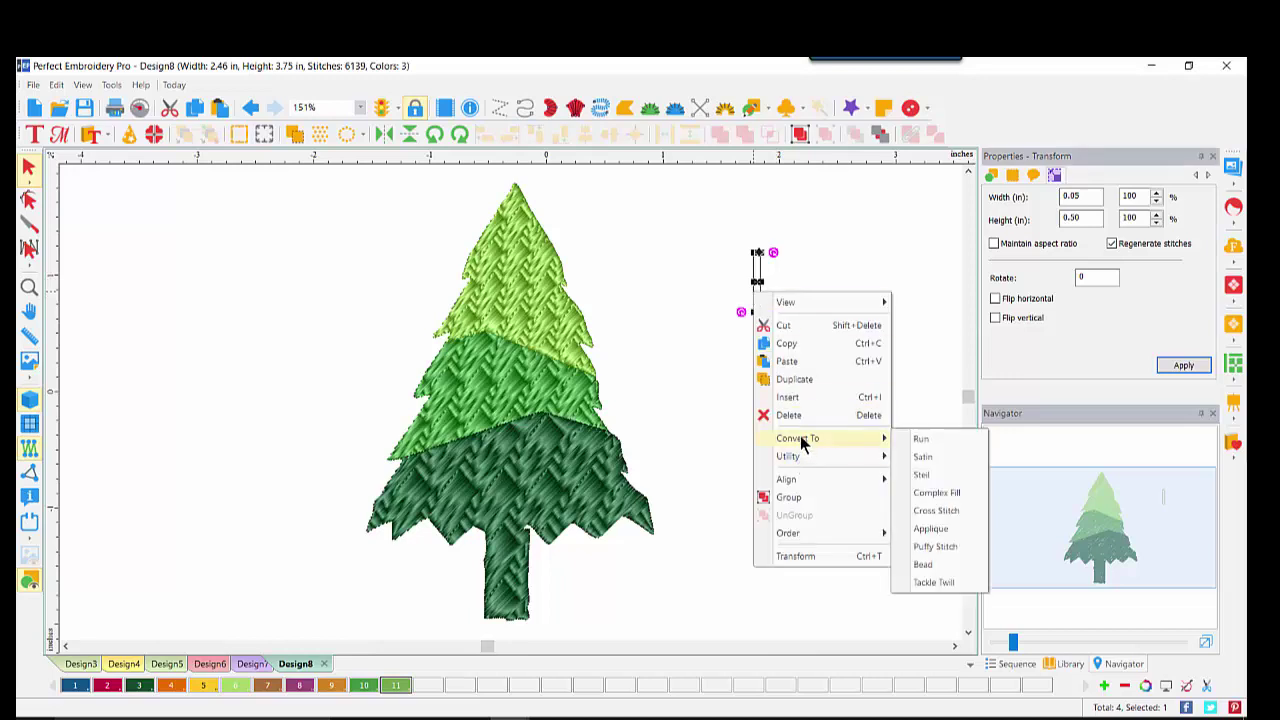
left_click(936, 494)
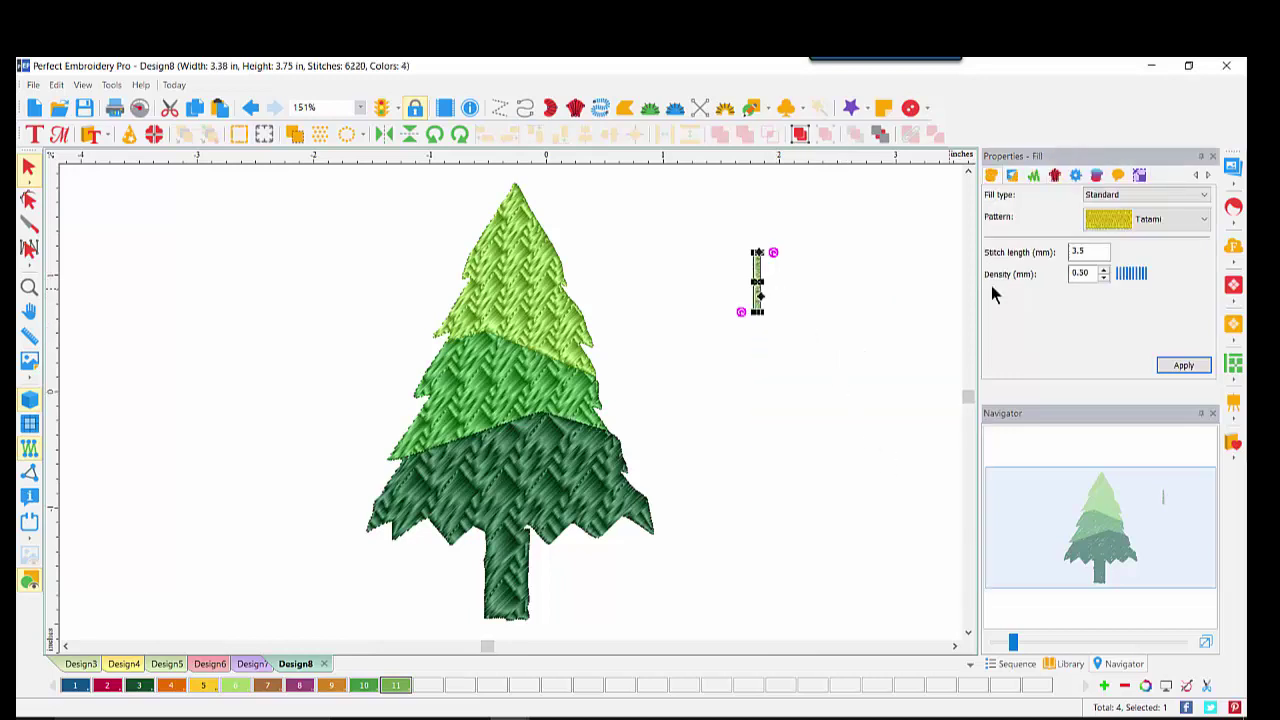
left_click(1104, 277)
left_click(1104, 277)
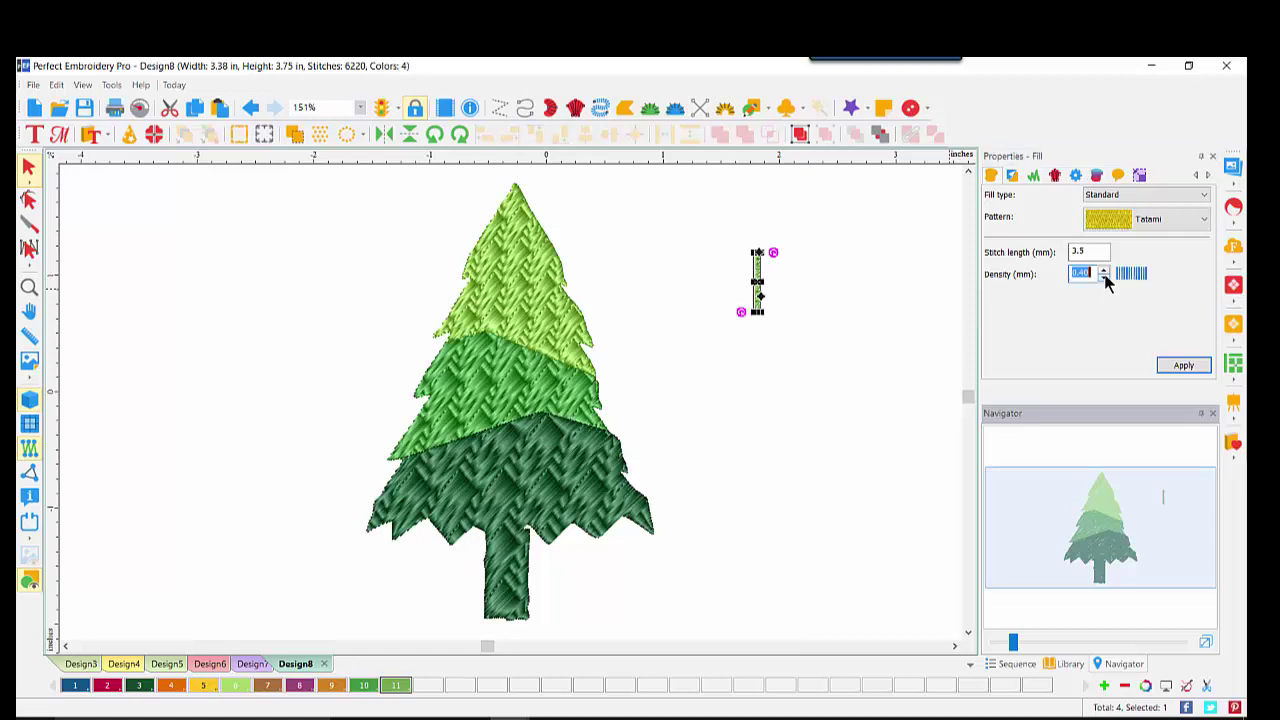
left_click(1186, 366)
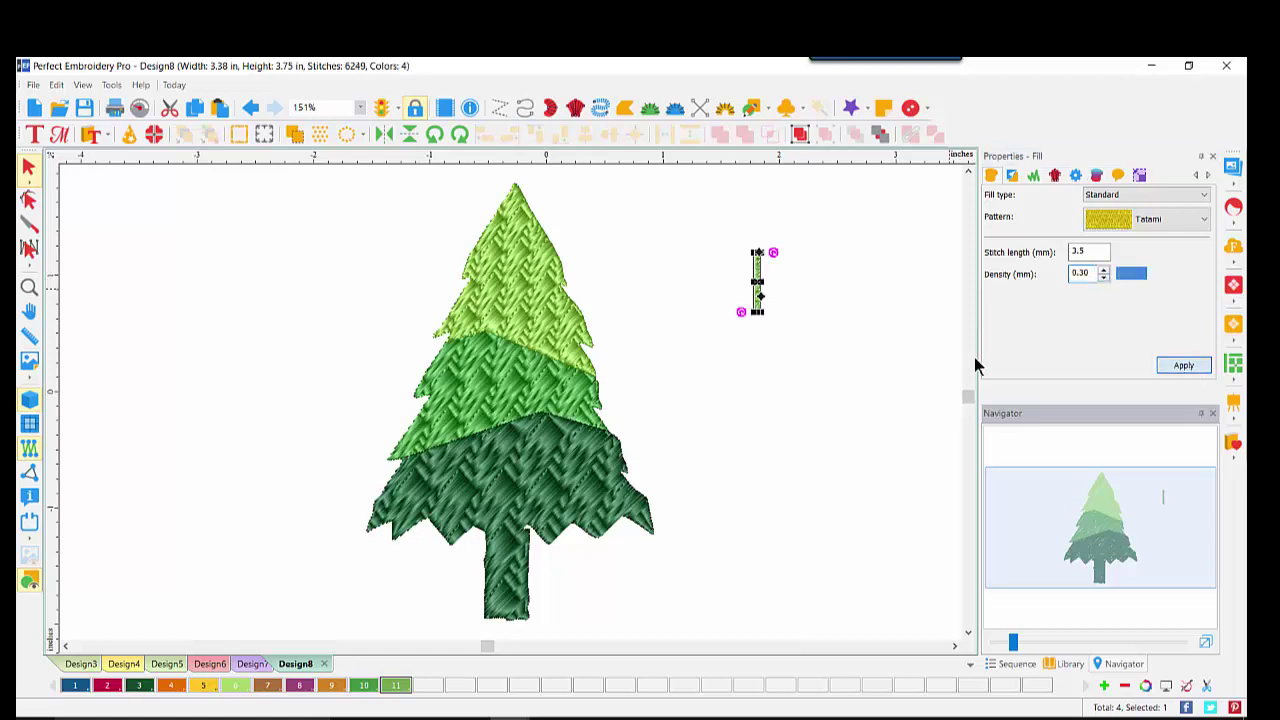
left_click(78, 686)
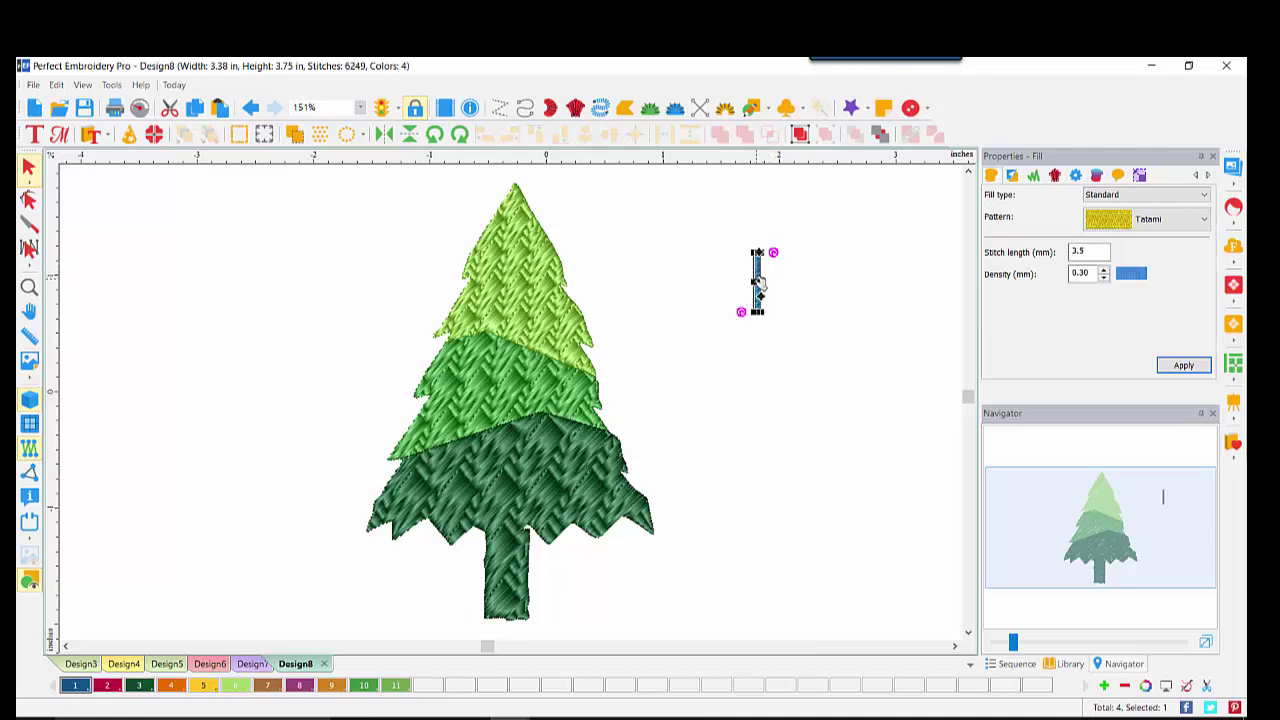
- Move the blue bar beside the left edge of the bottom tree section and place a pasted copy beside its right edge
left_click_drag(758, 275, 346, 501)
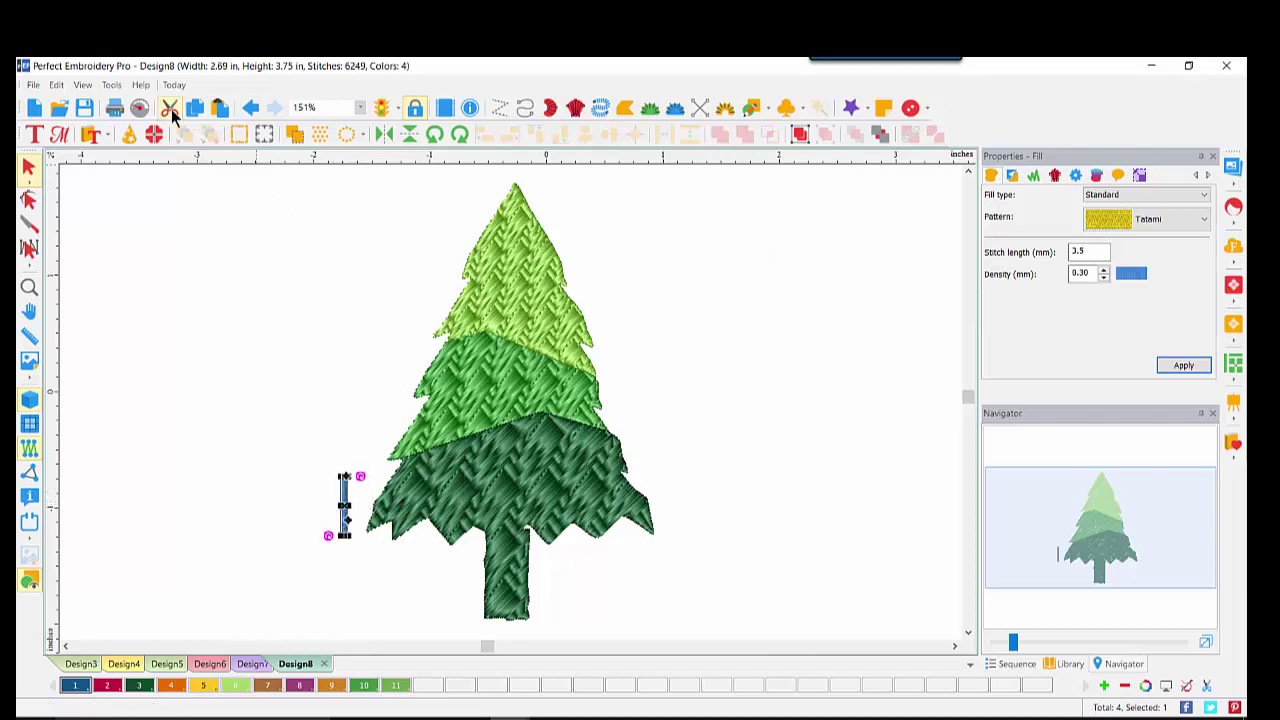
left_click(214, 110)
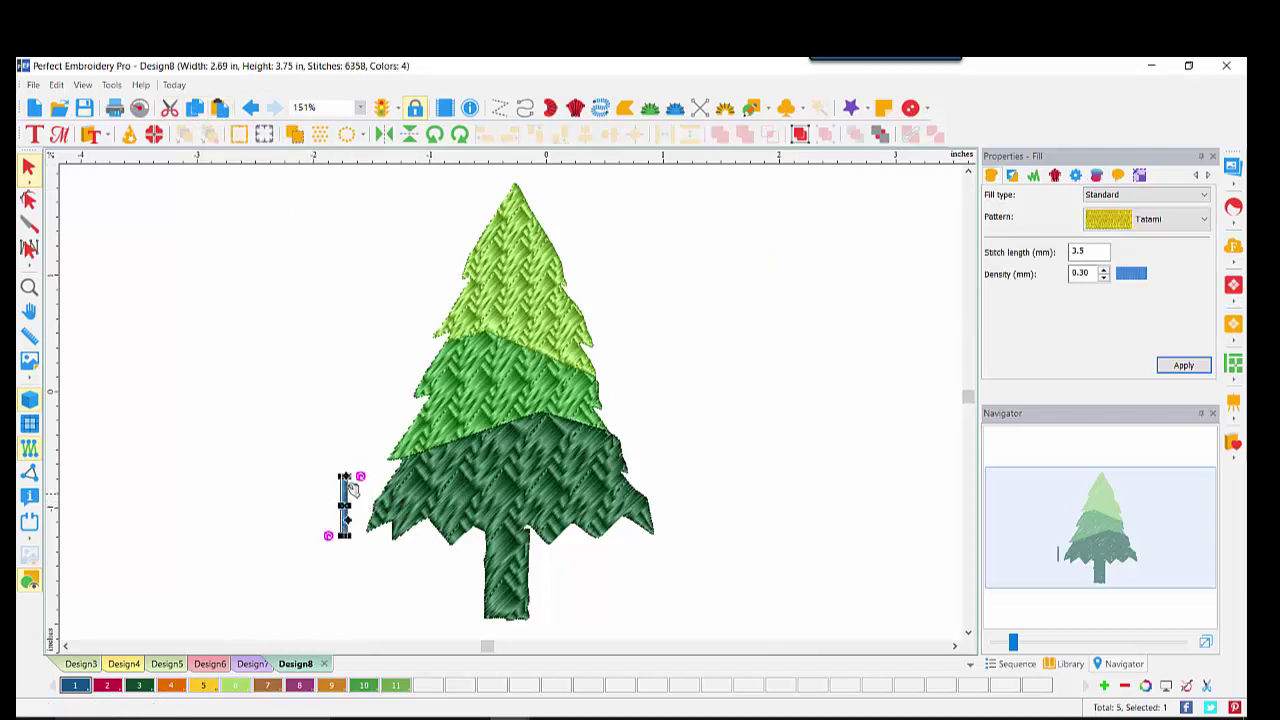
left_click_drag(345, 490, 730, 499)
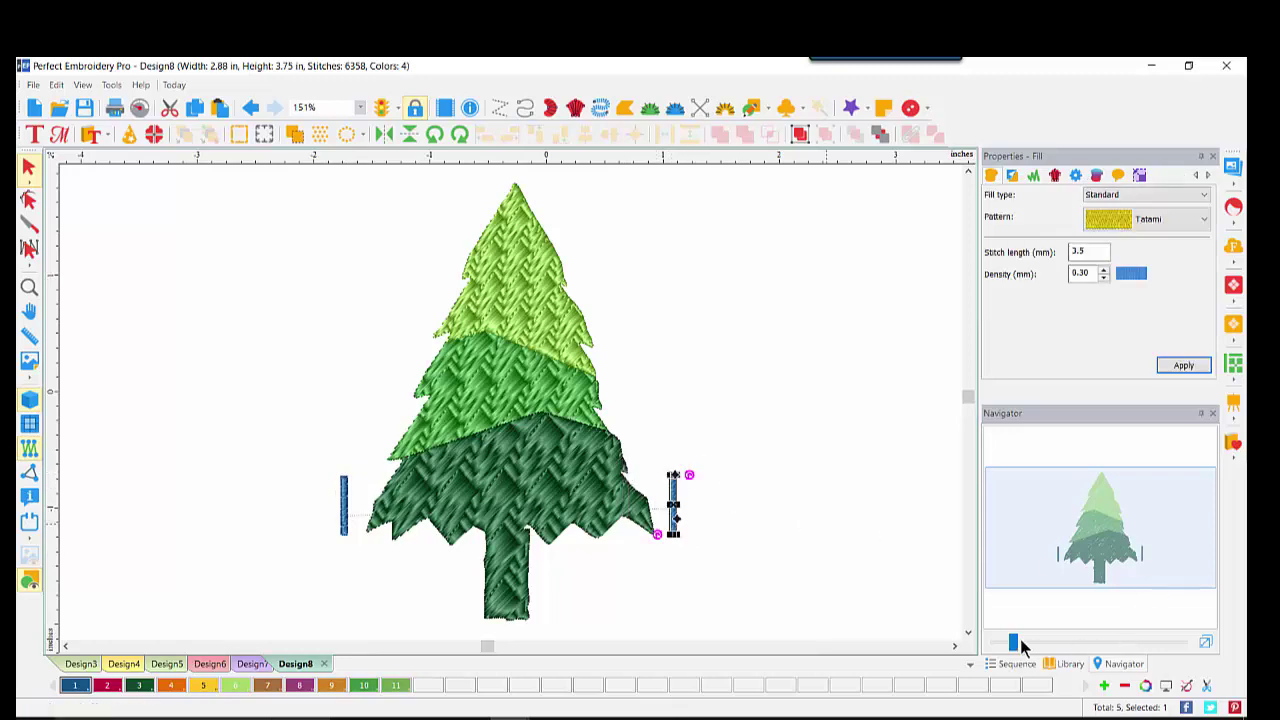
- Move both blue bars onto the bottom tree section, just inside its left and right edges at matching heights
left_click_drag(1013, 642, 1048, 642)
left_click_drag(1110, 549, 1108, 581)
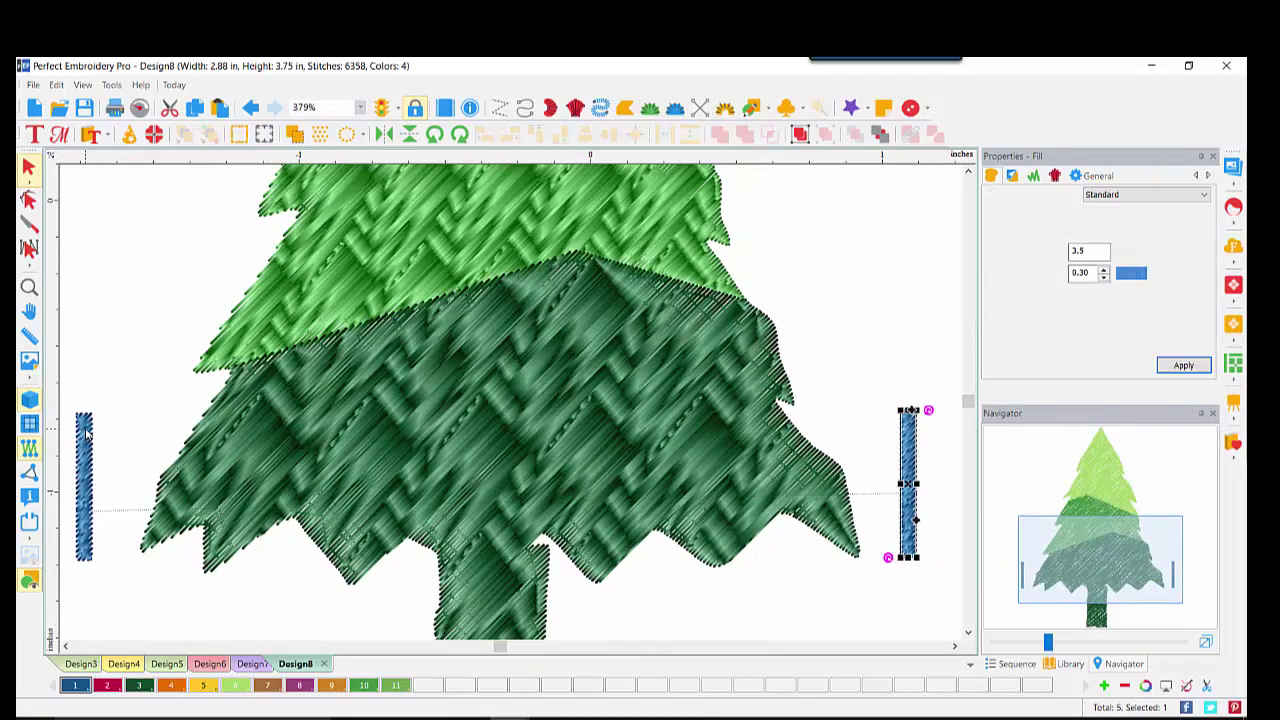
left_click_drag(89, 426, 274, 366)
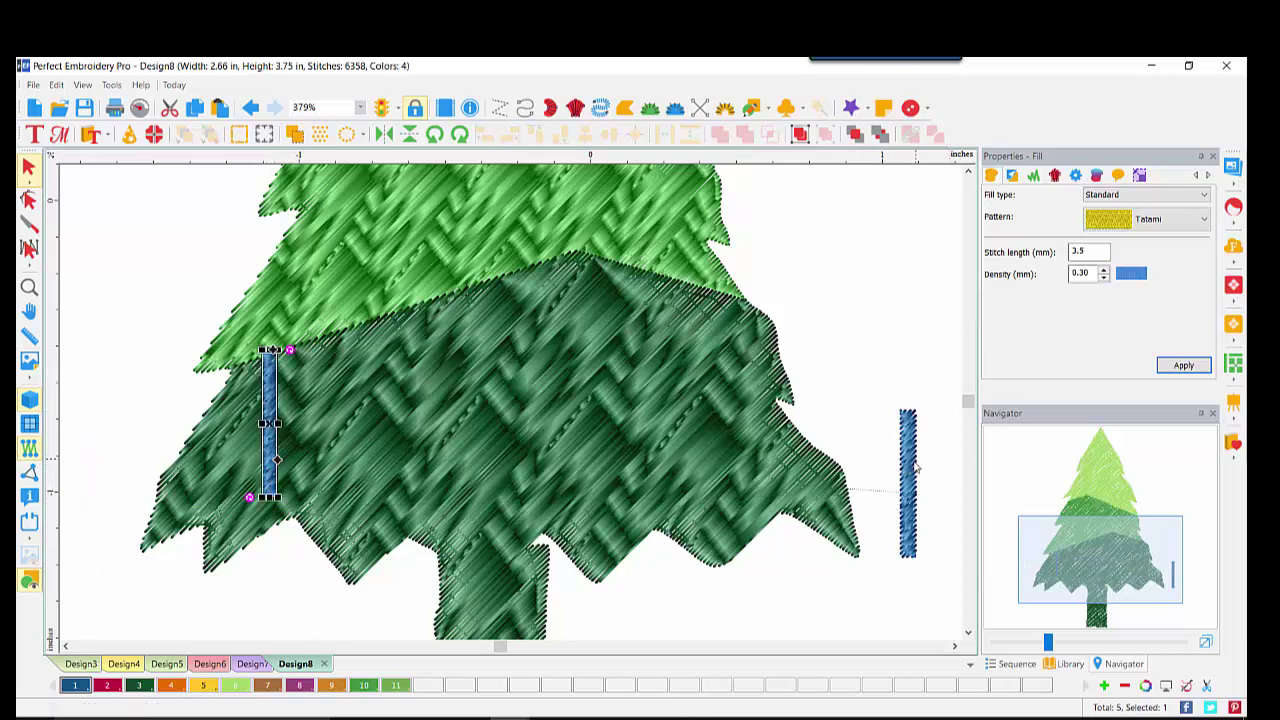
left_click_drag(914, 466, 758, 411)
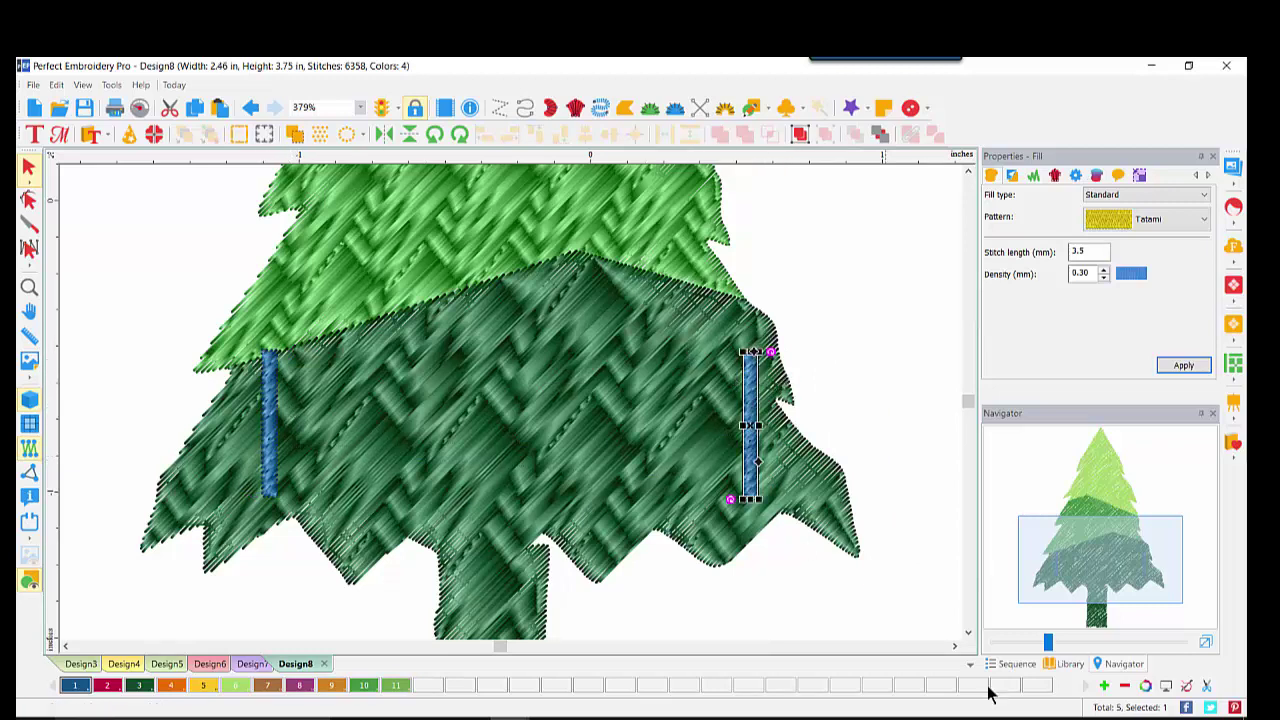
- Select both blue bars through their color 1 group and align them to the same height
left_click(1012, 664)
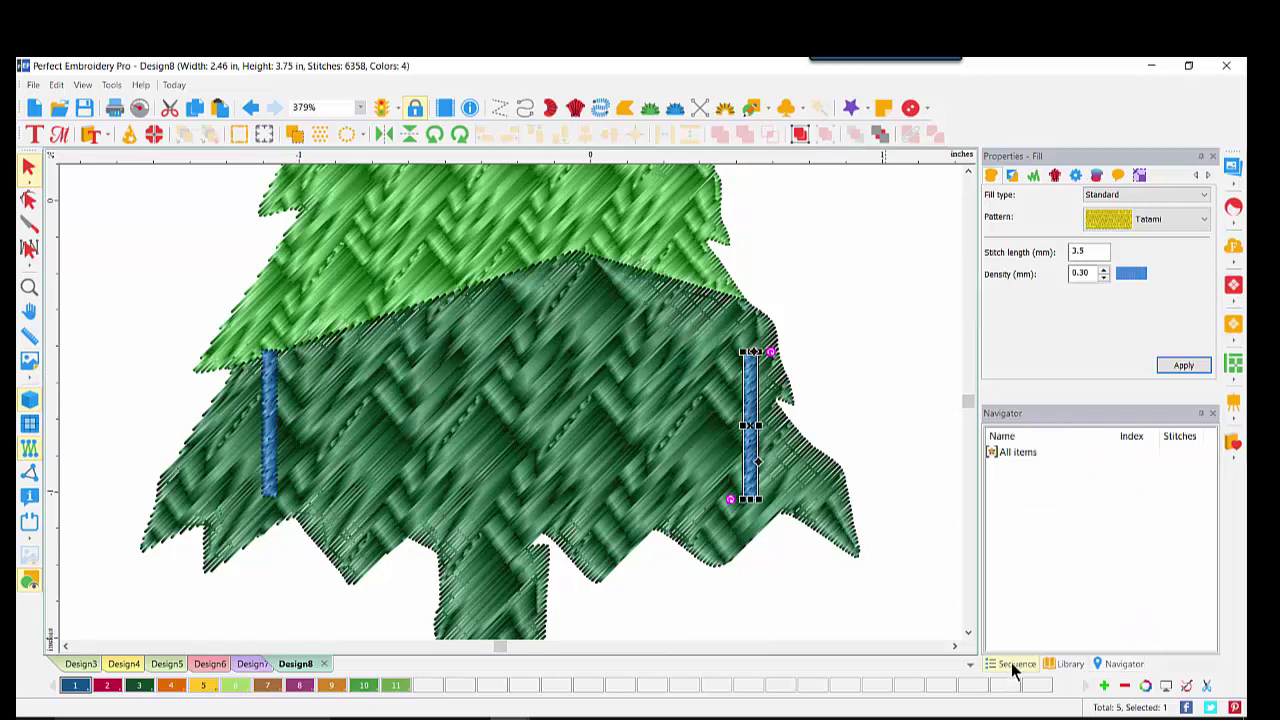
left_click(1063, 545)
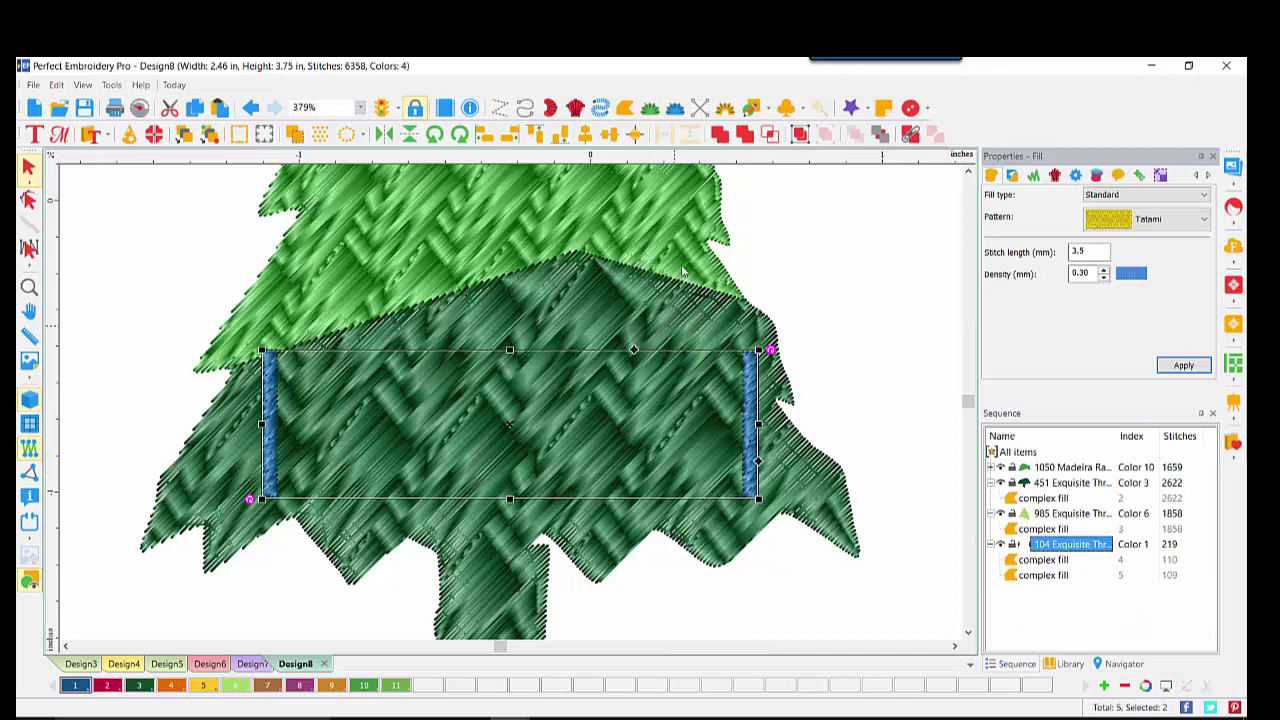
left_click(610, 137)
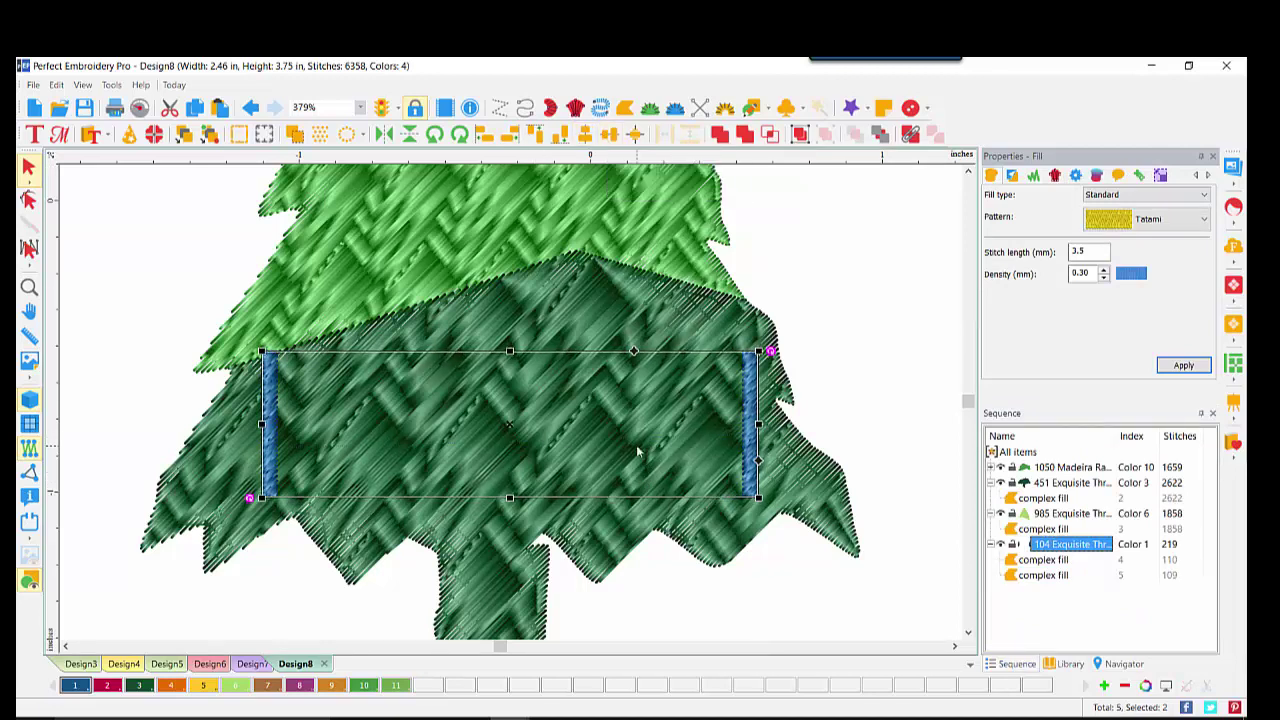
- Apply Remove Overlaps to the two blue bars and move them up and to the right to expose the cut slots
right_click(746, 406)
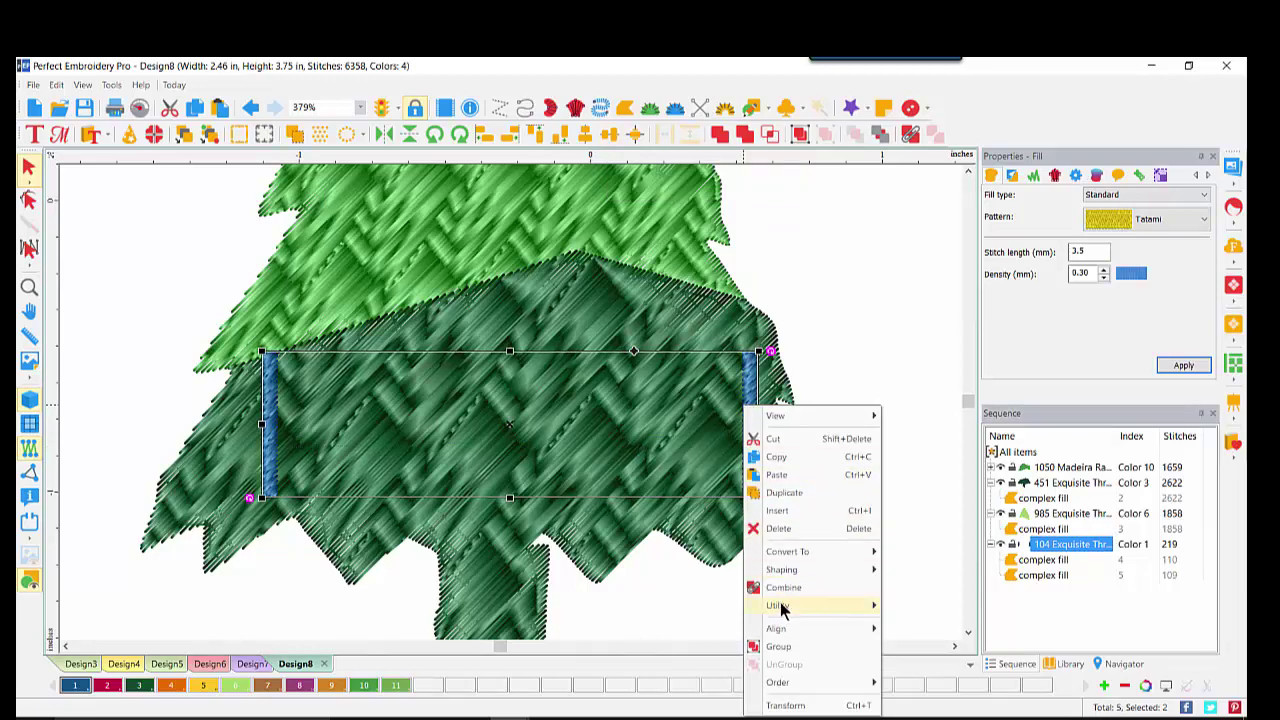
mouse_move(784, 607)
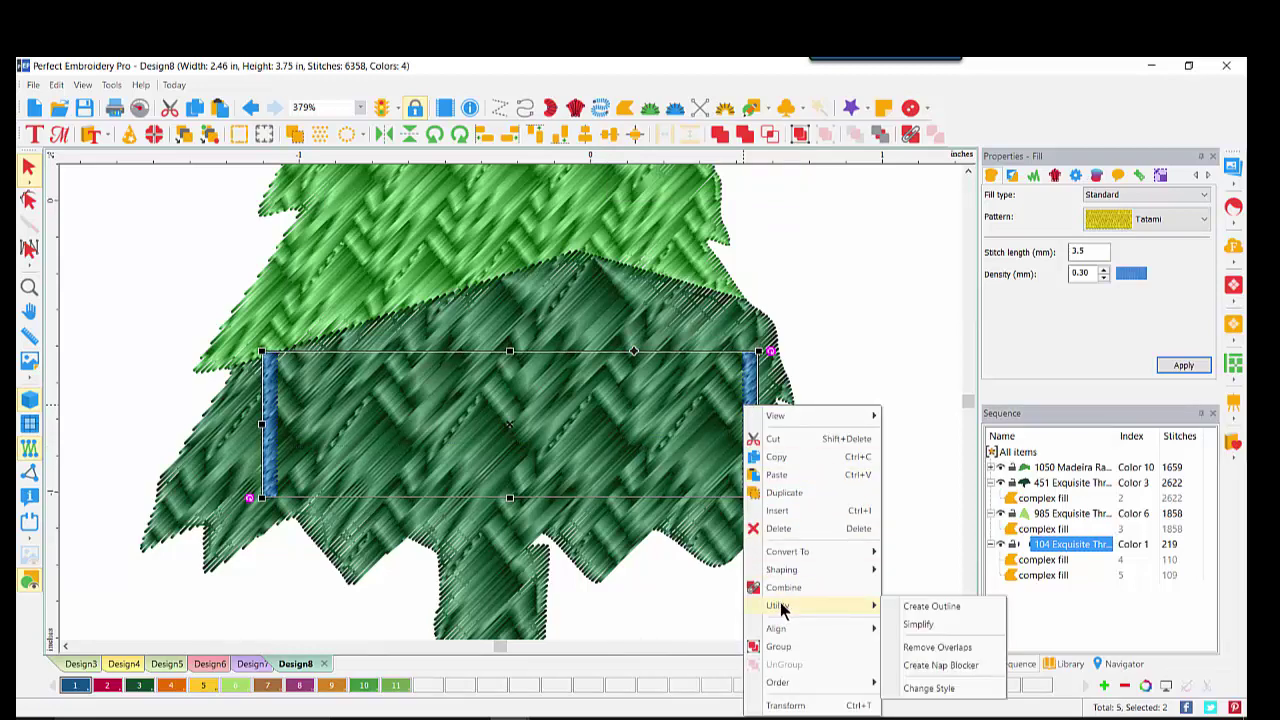
left_click(932, 647)
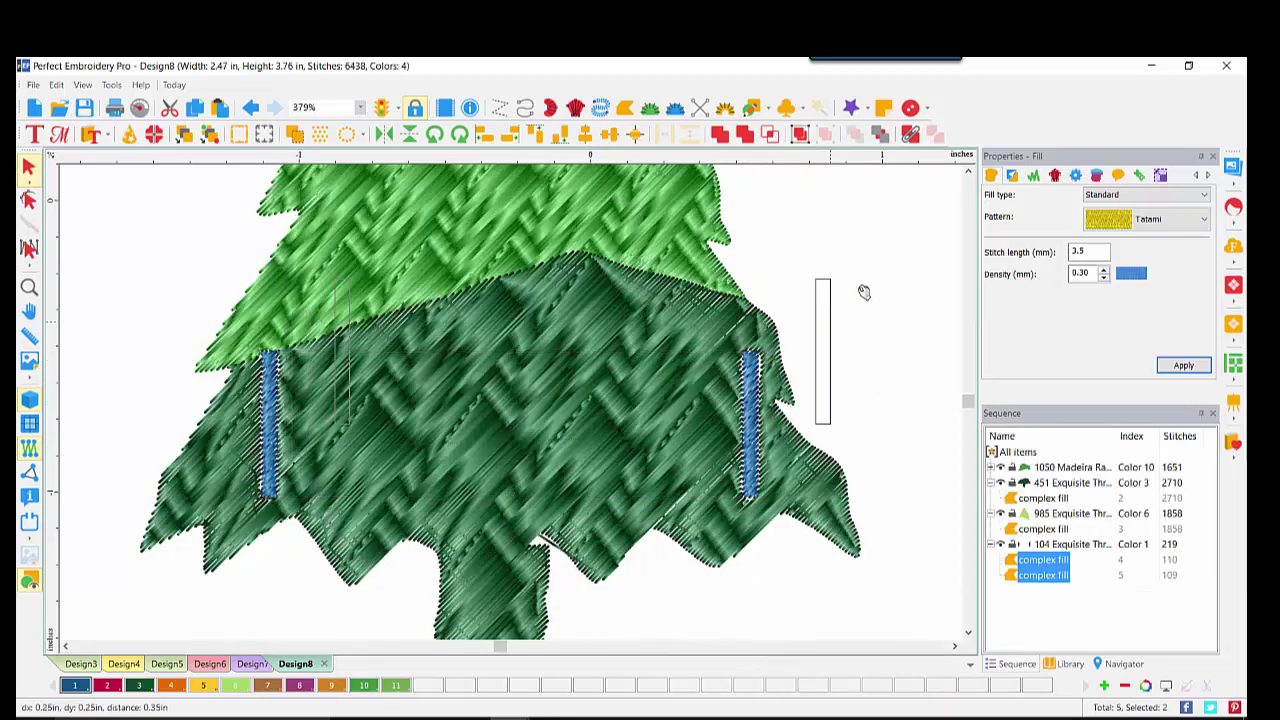
left_click_drag(864, 291, 905, 243)
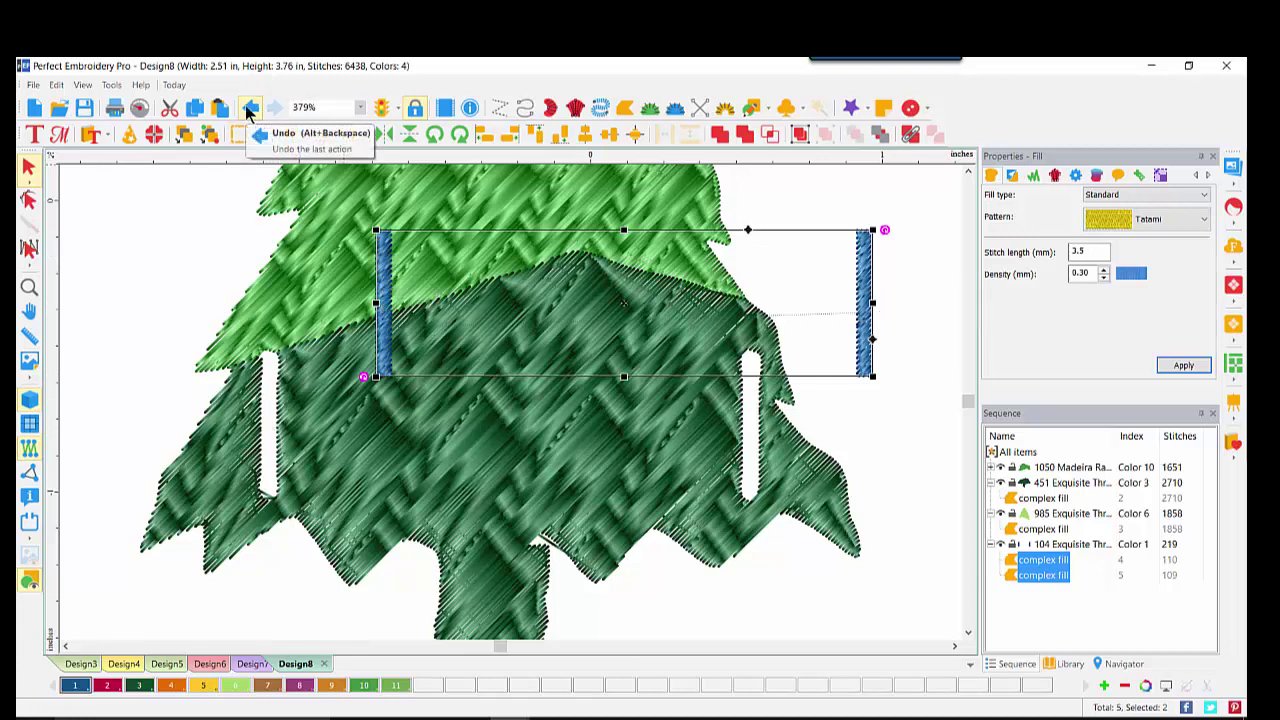
- Undo the last move of the two blue bars and convert both bars to Tackle Twill
left_click(250, 108)
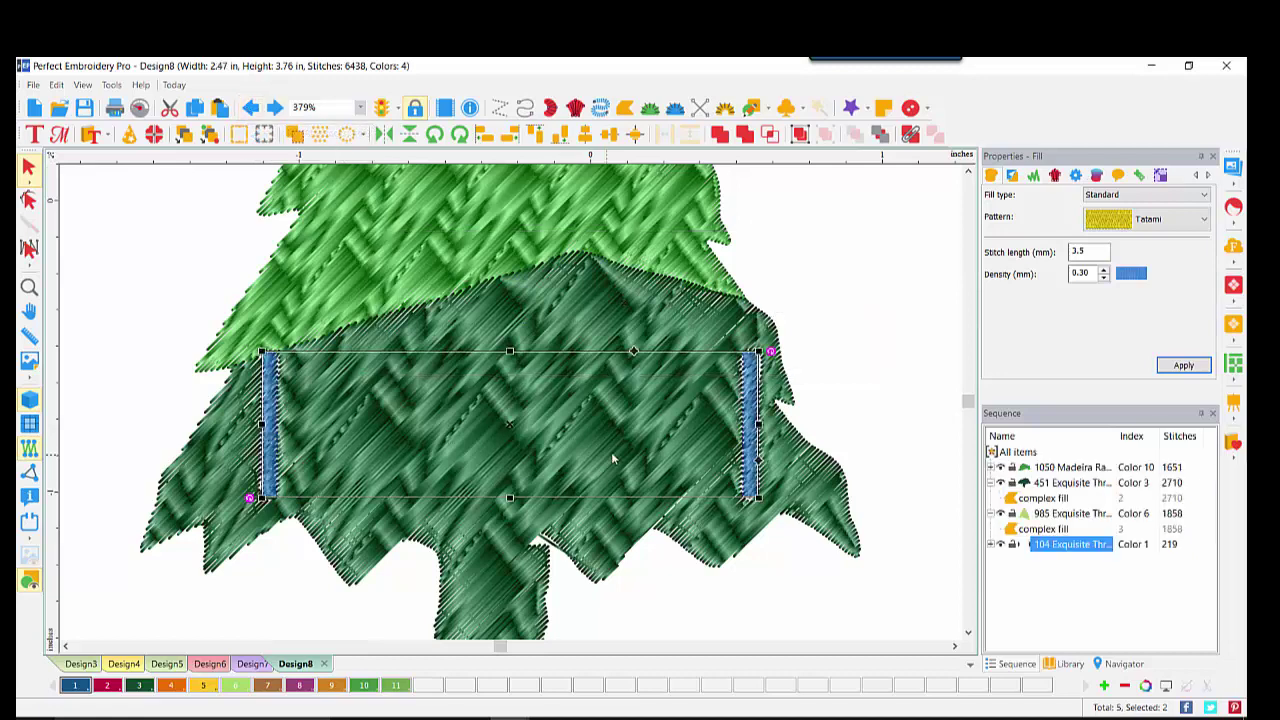
right_click(272, 405)
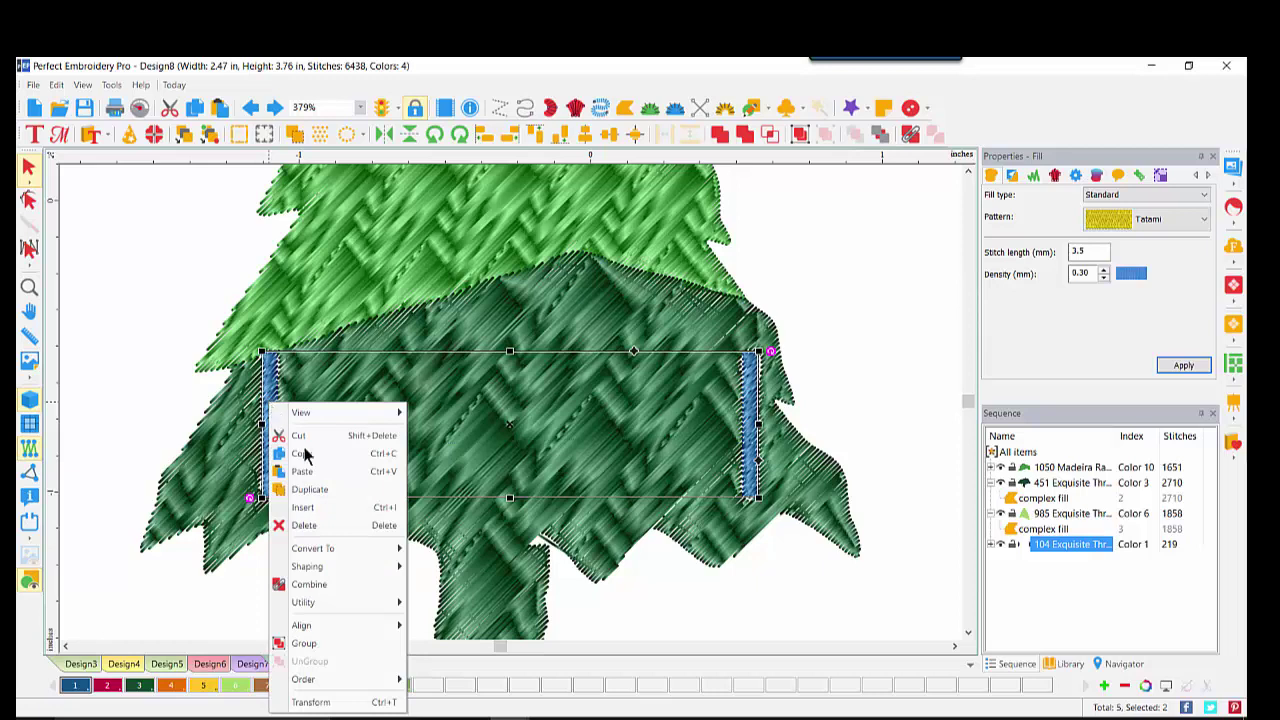
mouse_move(327, 556)
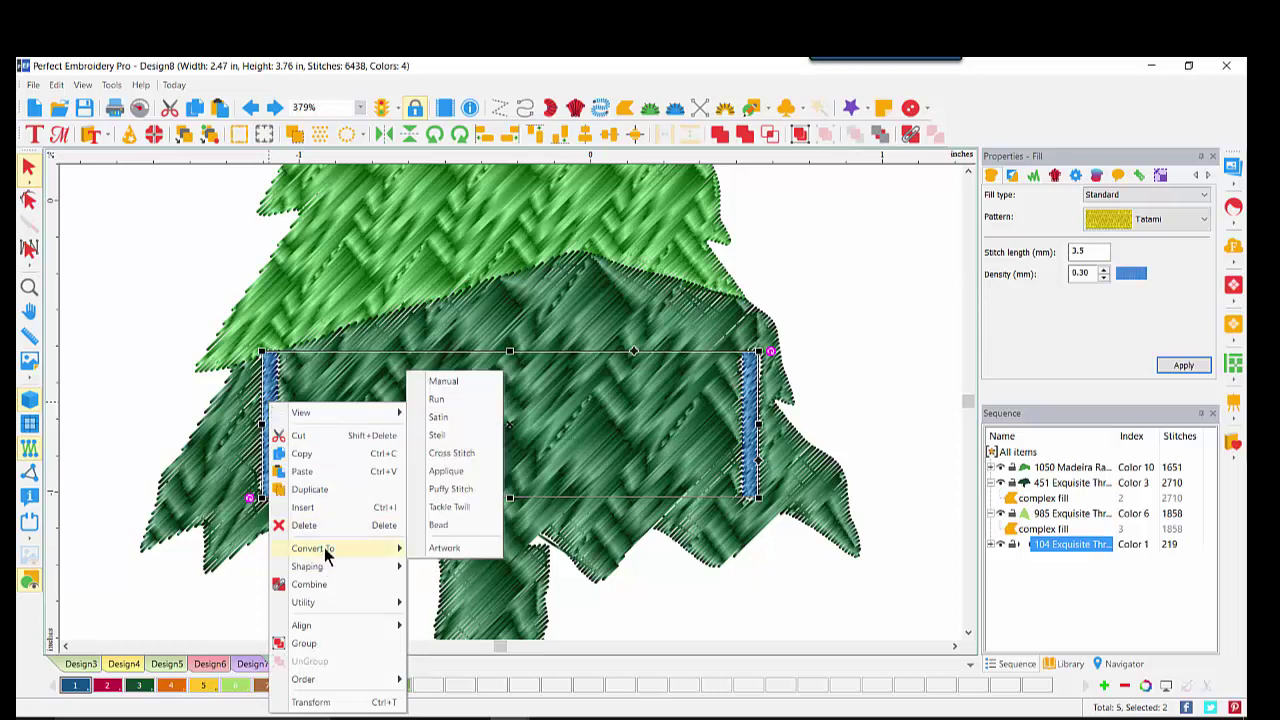
left_click(450, 507)
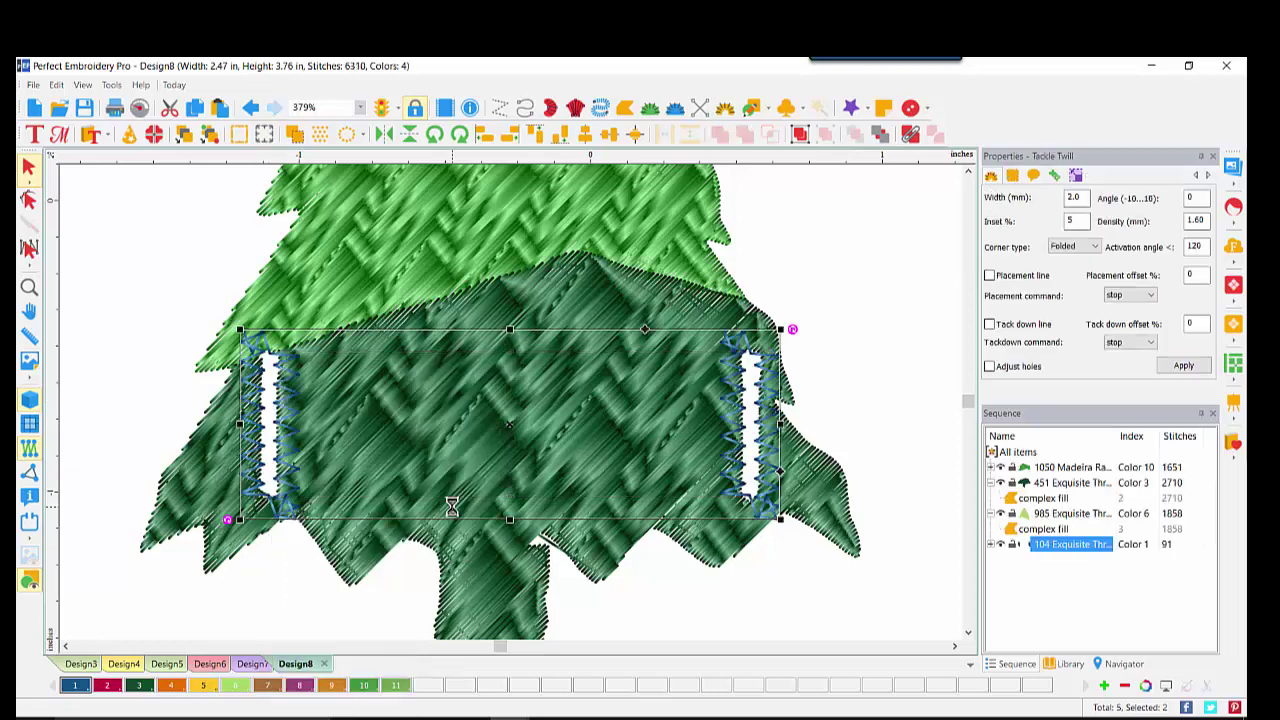
- Set the Tackle Twill borders around both ribbon slots to 1.5 mm width and 0.50 mm density
double_click(1078, 198)
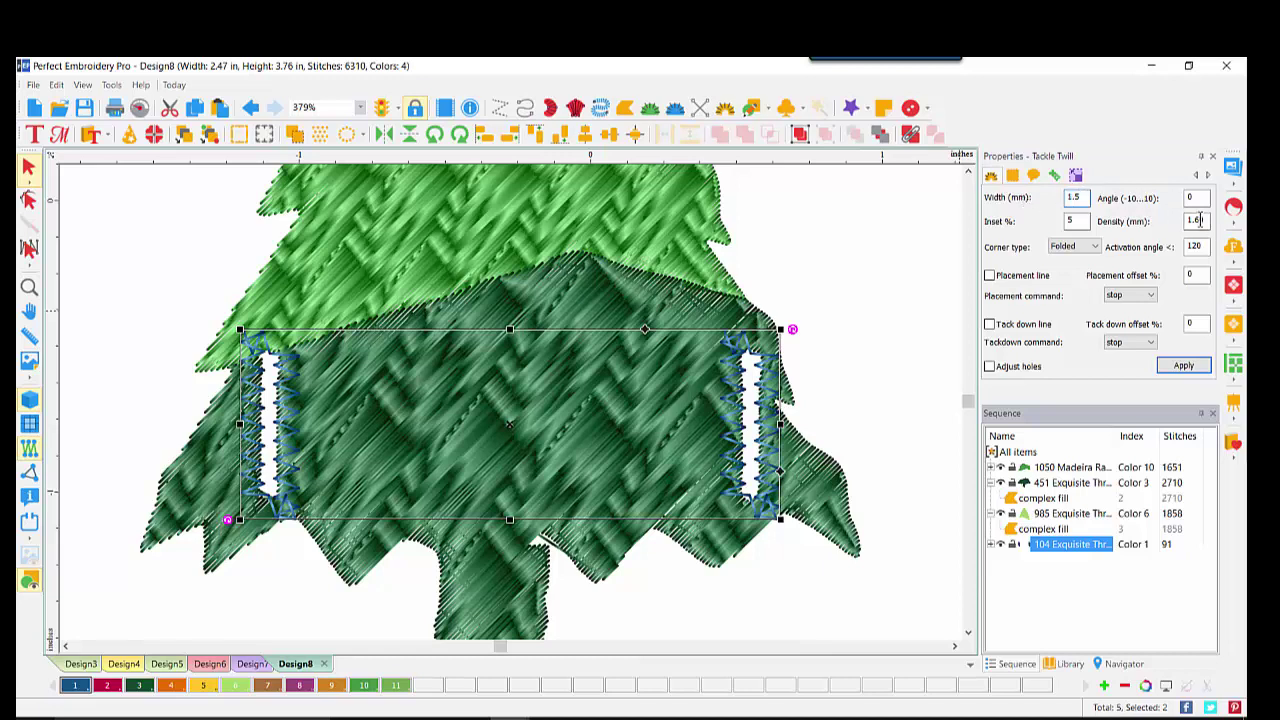
double_click(1205, 219)
type(".5")
left_click(1183, 365)
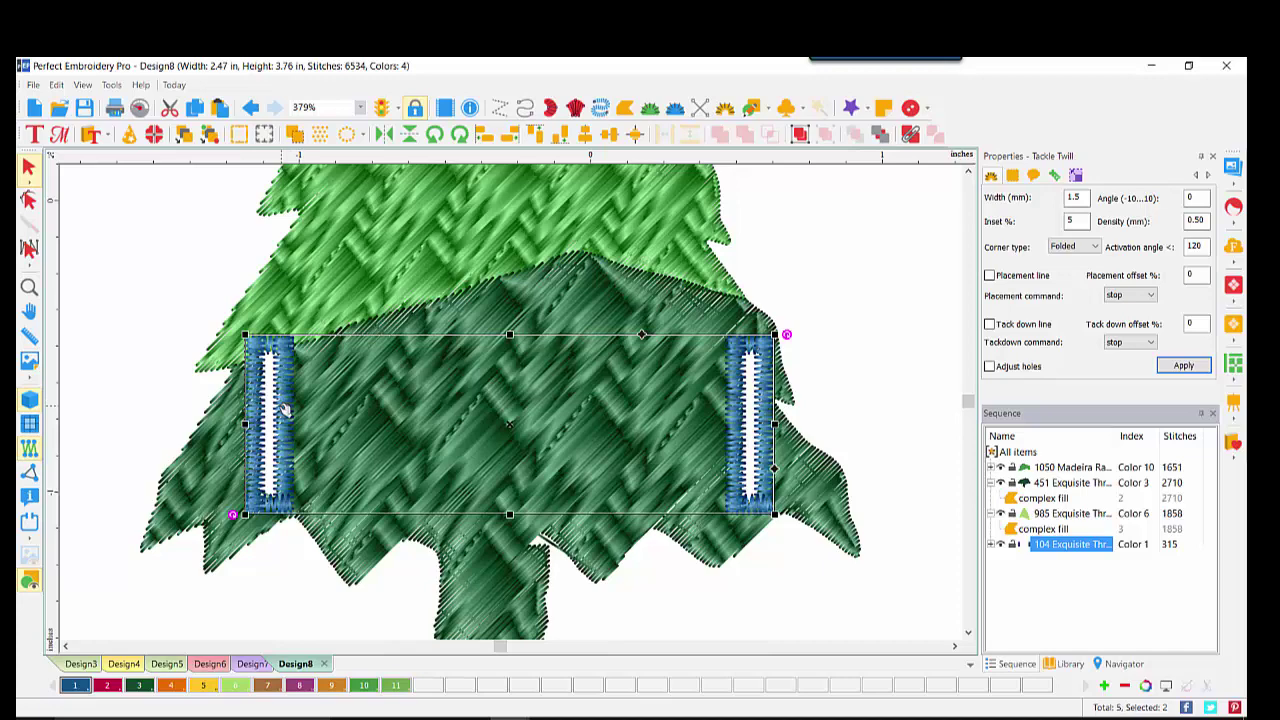
- Recolor both slot borders with dark green thread color 3 and deselect them
left_click(1124, 664)
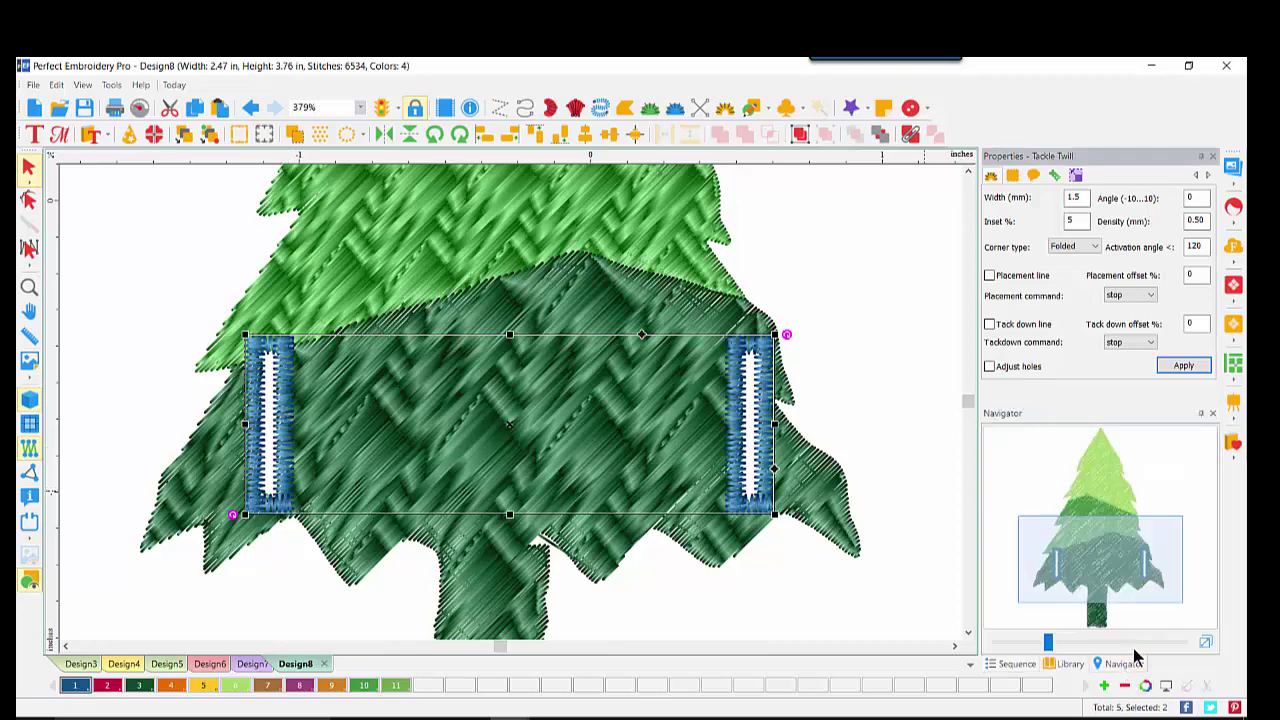
left_click(1205, 642)
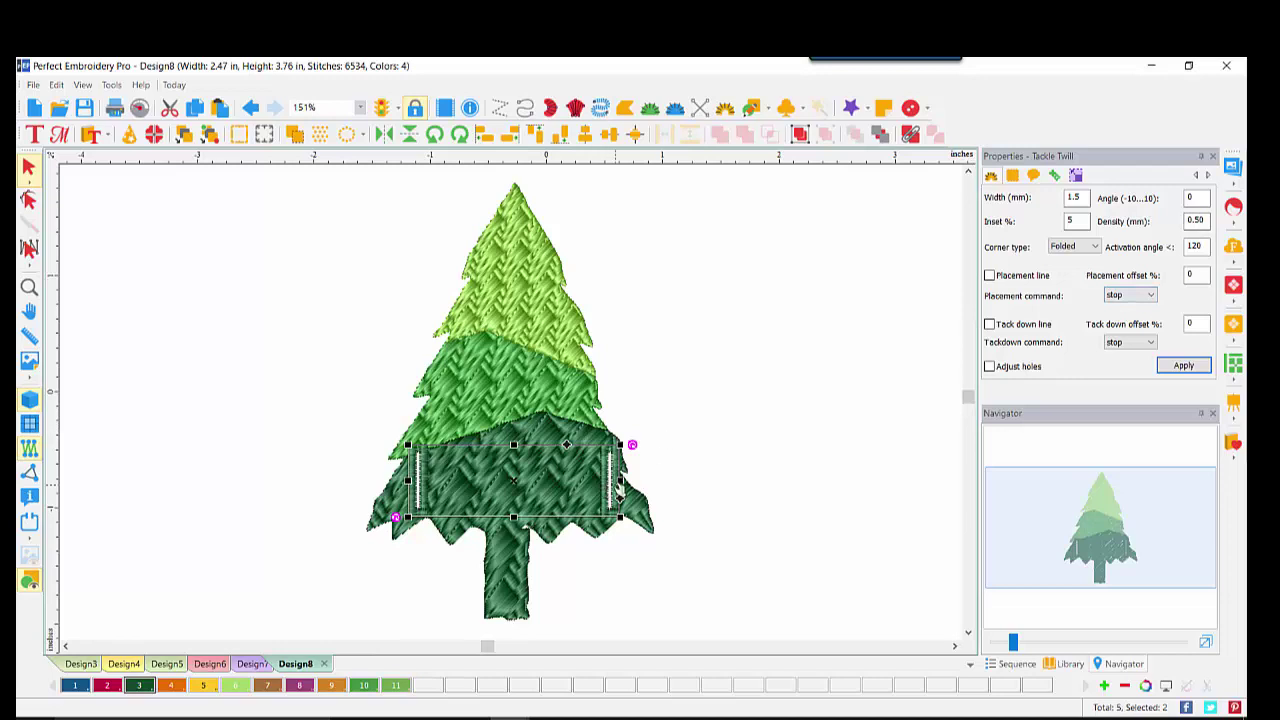
left_click(295, 301)
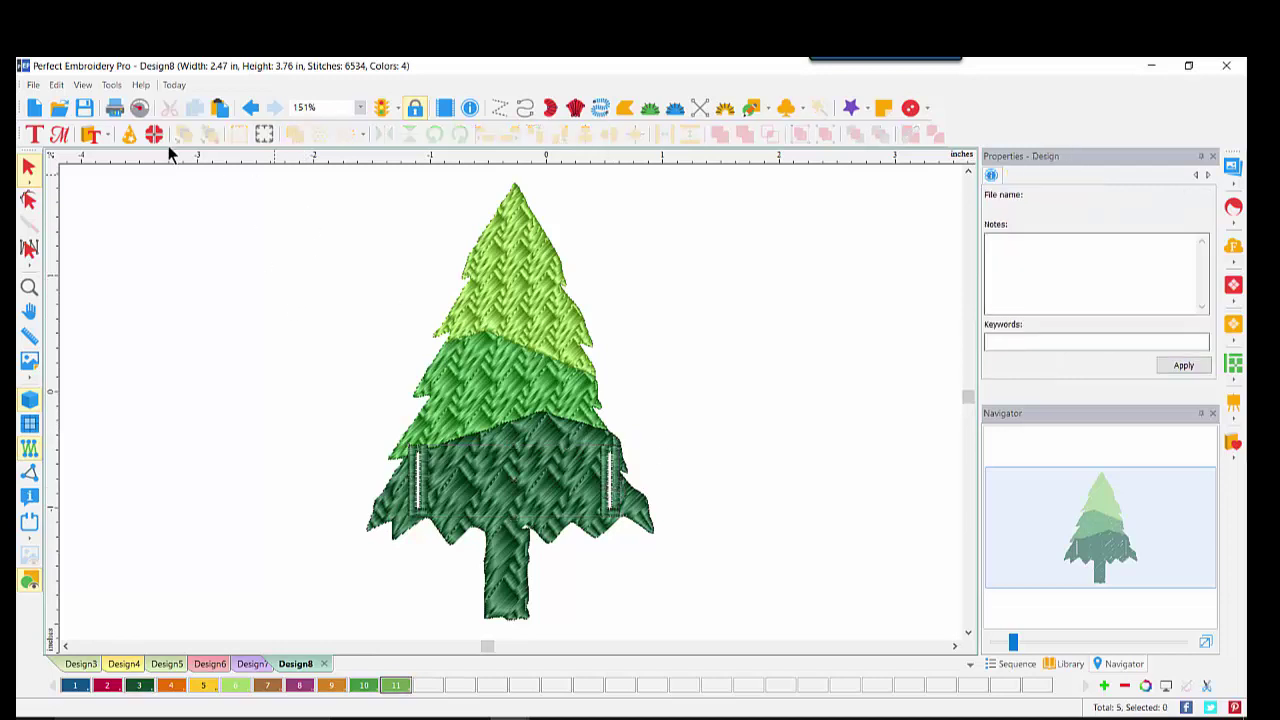
- Add a letter P as Goudy text beside the tree and color it with red thread color 2
left_click(34, 134)
left_click(720, 378)
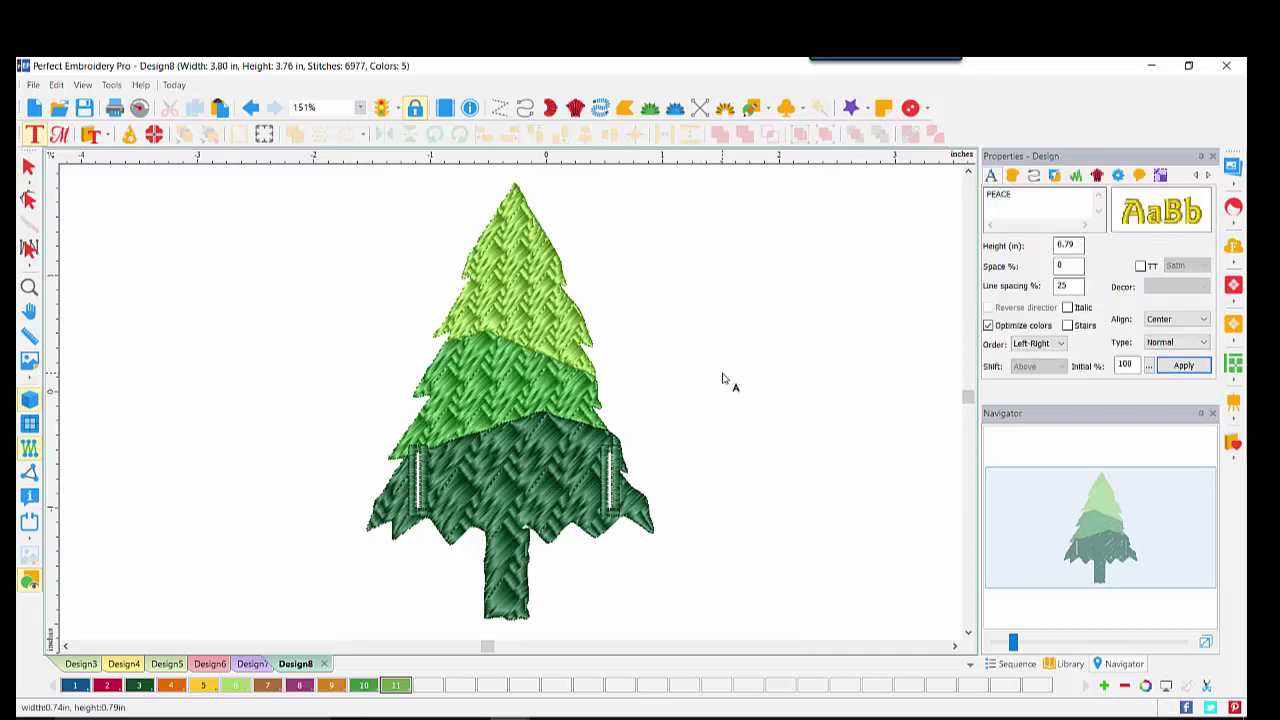
type("A")
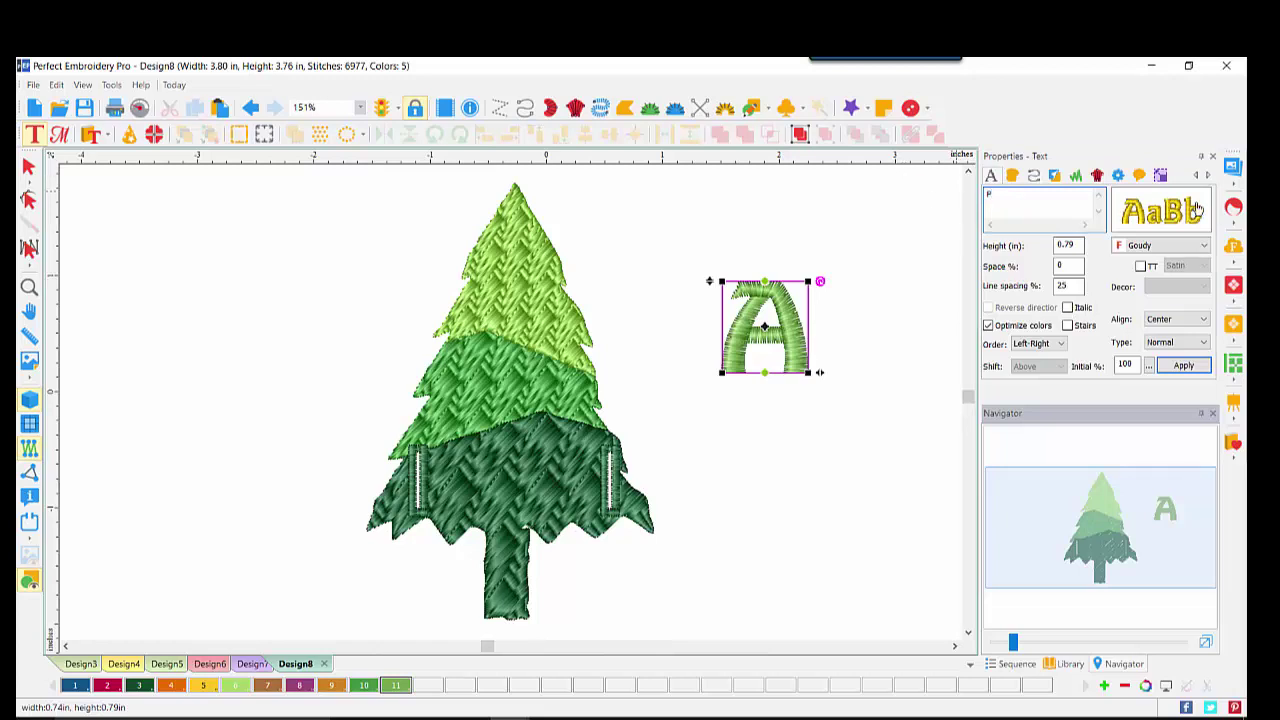
mouse_move(1157, 213)
left_click(1191, 366)
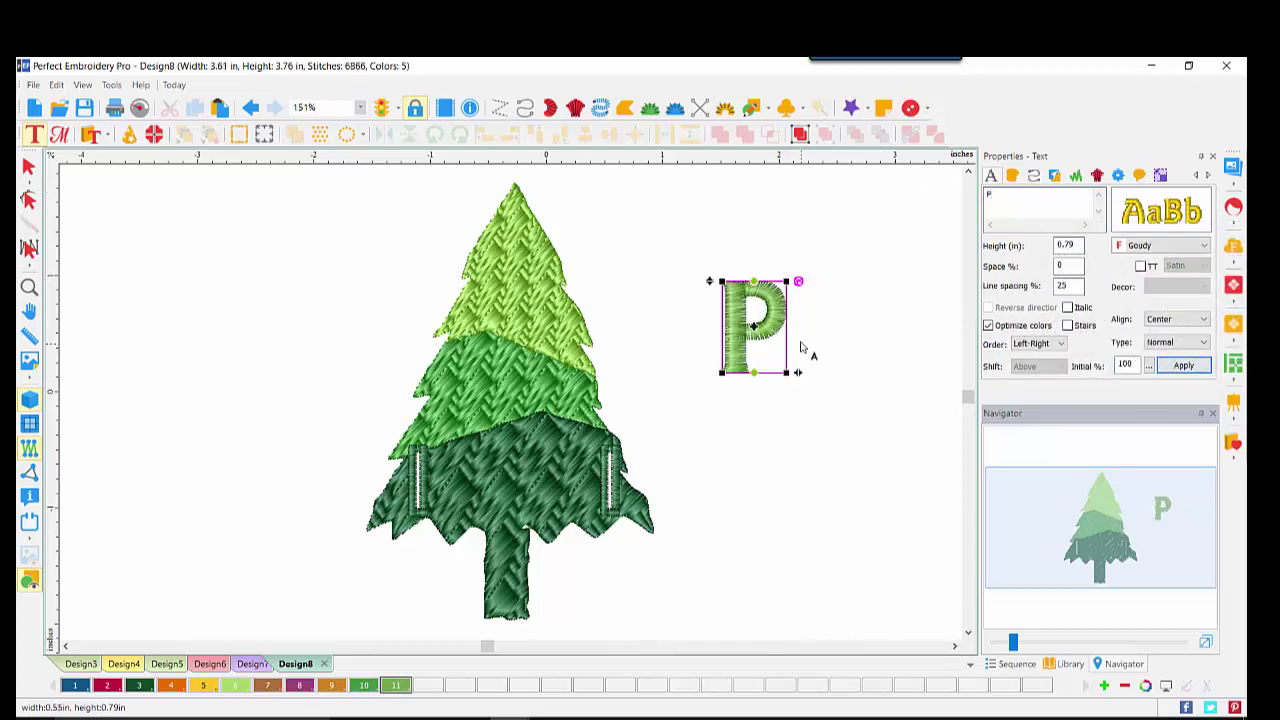
left_click(108, 686)
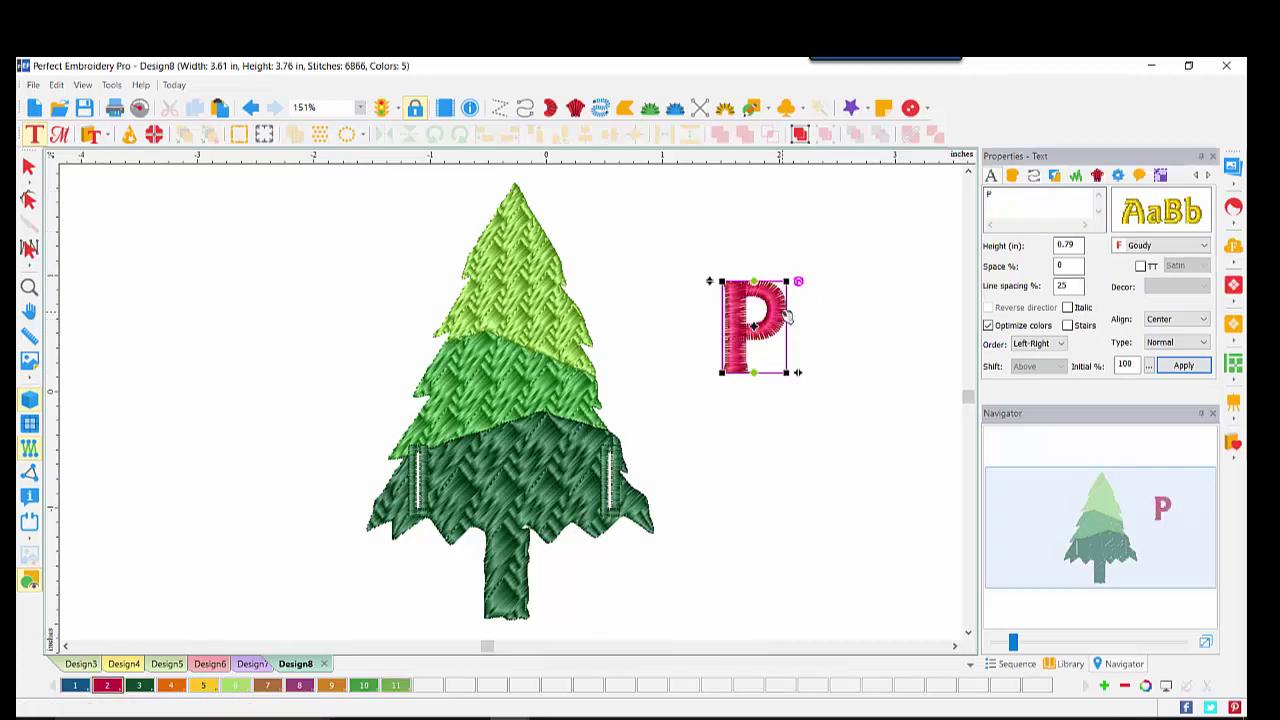
left_click(1012, 175)
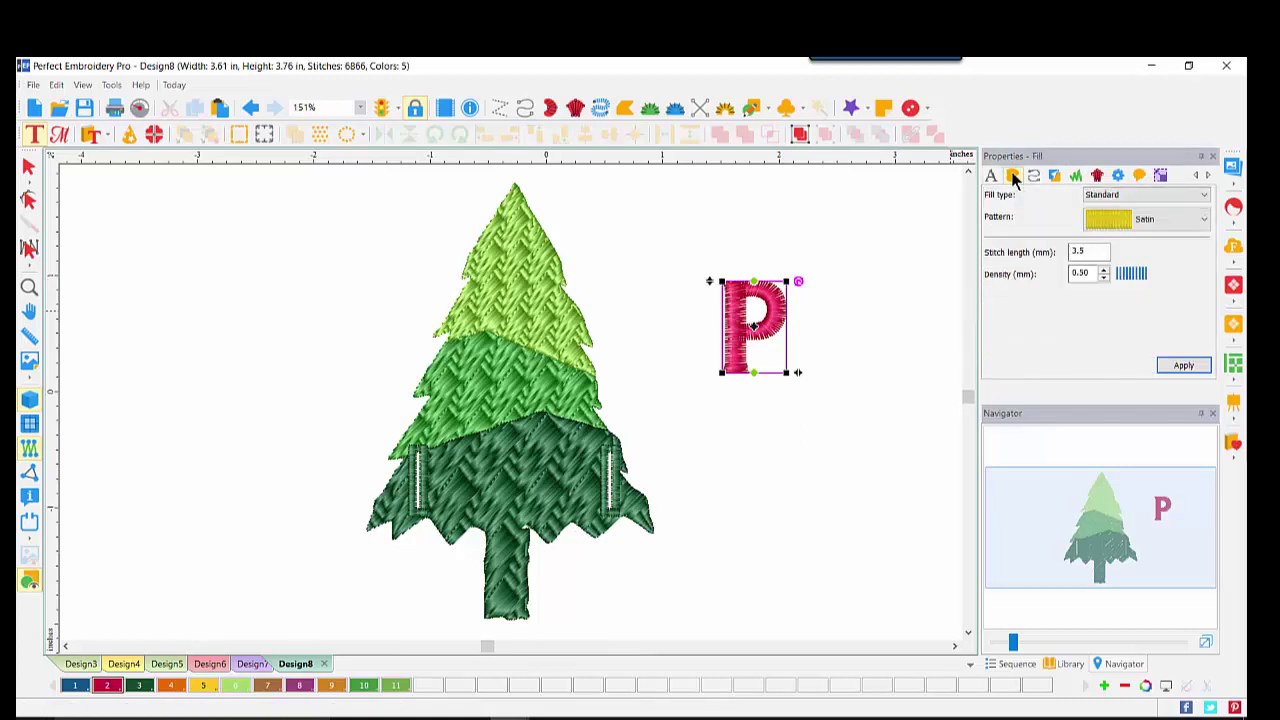
left_click(1146, 198)
left_click(1148, 220)
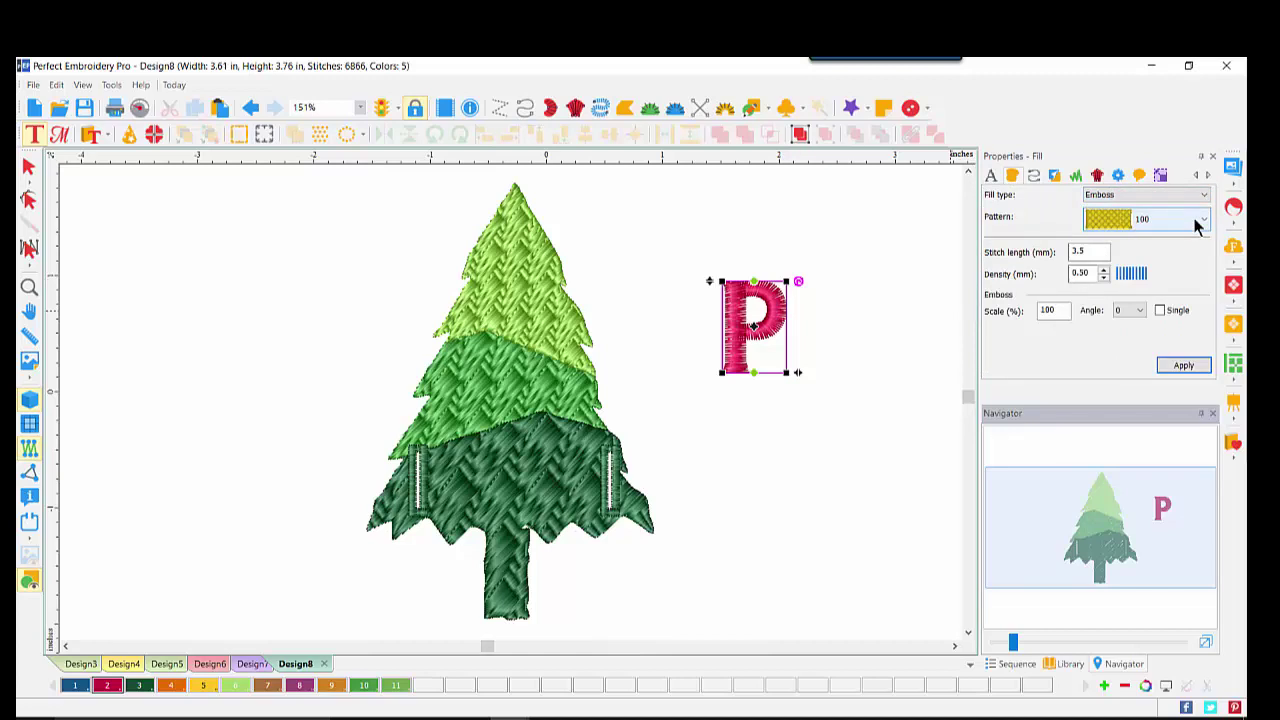
- Scale the letter P to a height of 1.25 in with its aspect ratio maintained and place it over the middle of the tree
left_click(1160, 175)
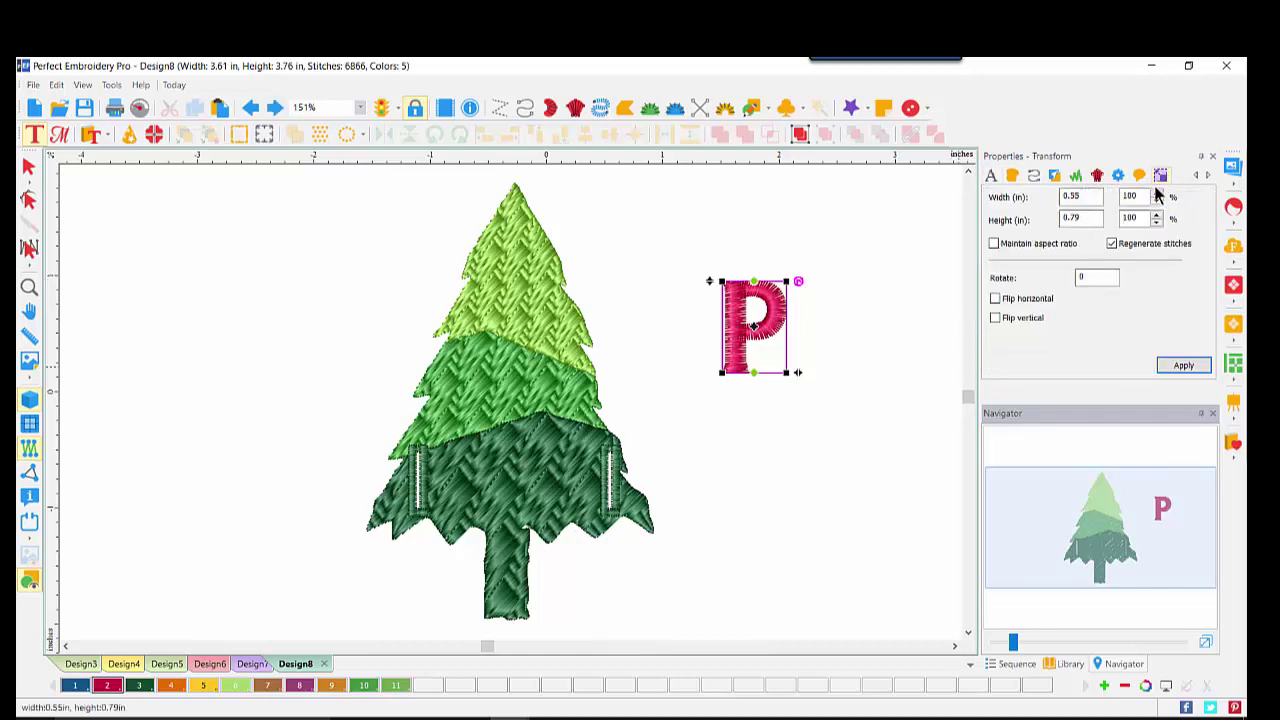
left_click(995, 245)
double_click(1090, 218)
type("1.25")
left_click(1183, 366)
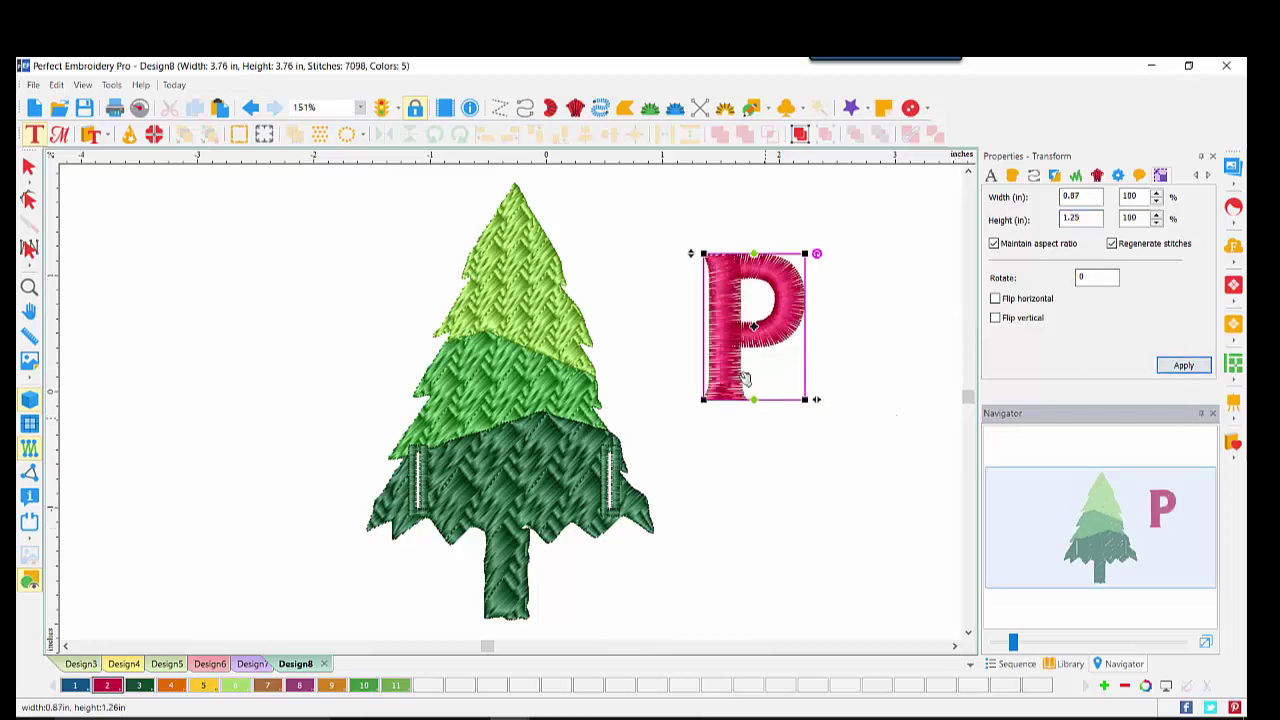
left_click_drag(711, 360, 492, 422)
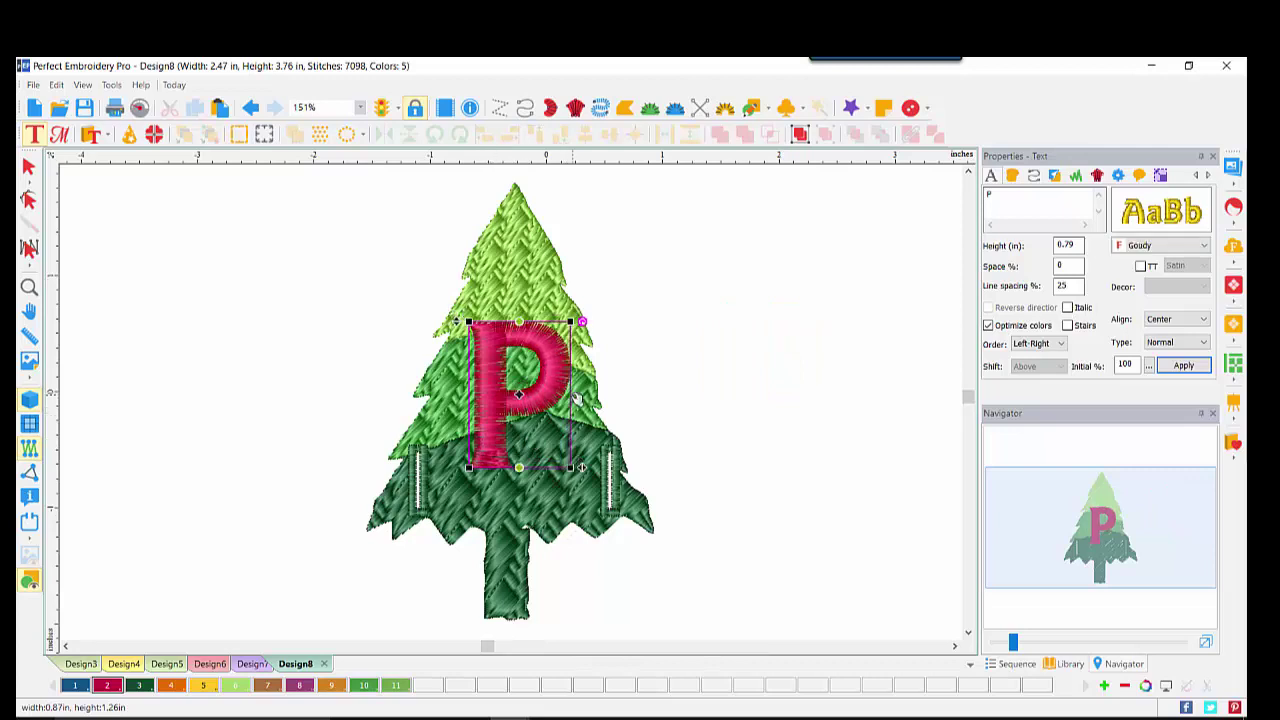
- Set the letter P's satin fill density to 0.30 mm
left_click(1013, 176)
left_click(1104, 278)
left_click(1104, 278)
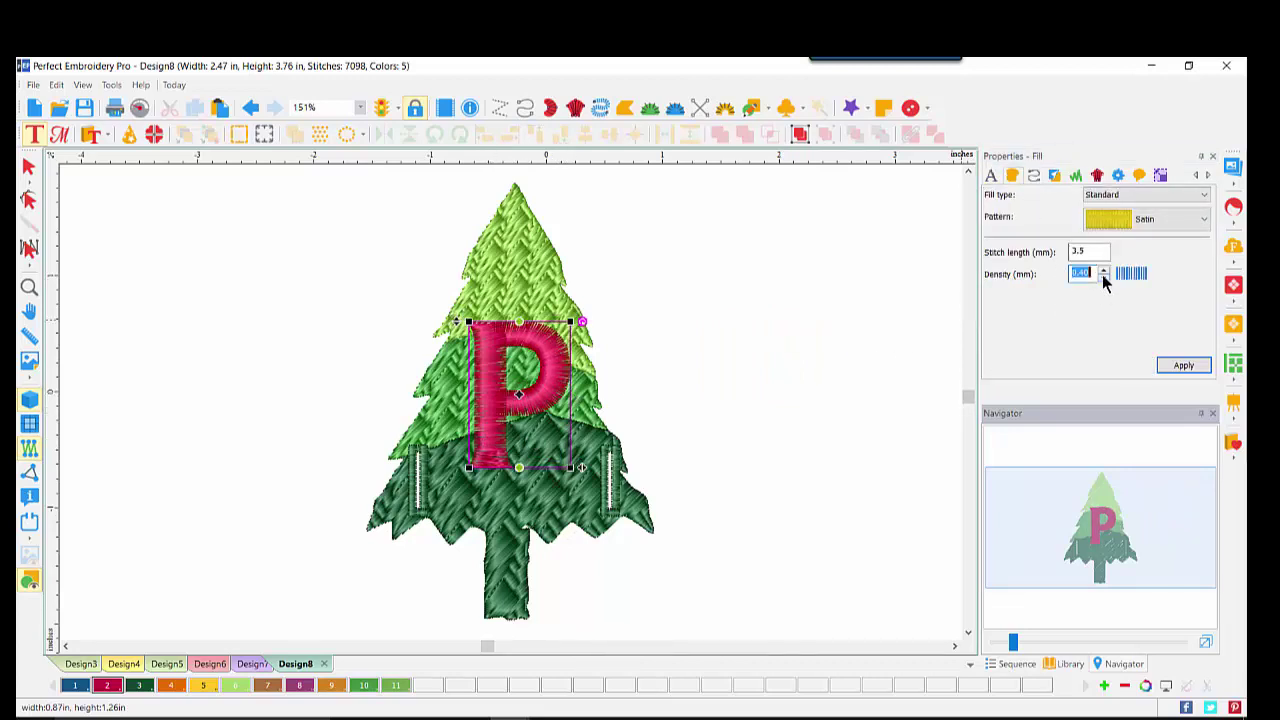
left_click(1183, 366)
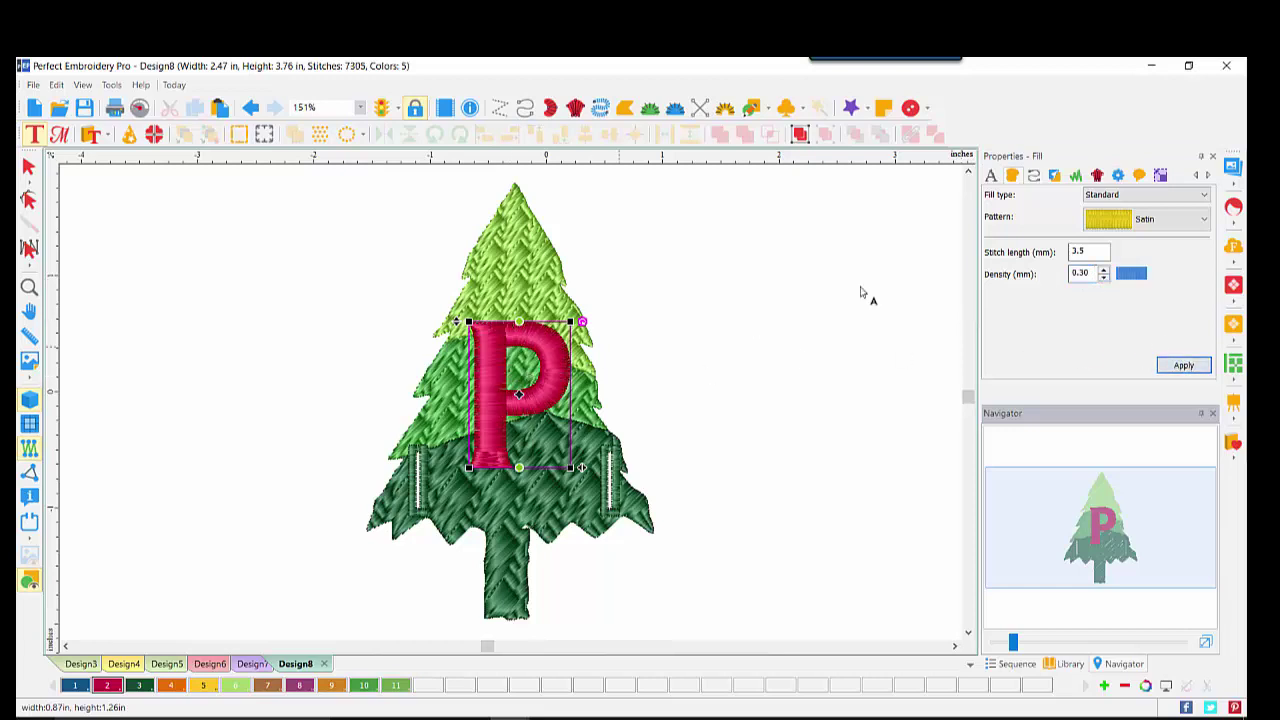
- Change the letter P's fill type to Emboss with pattern 100
left_click(993, 176)
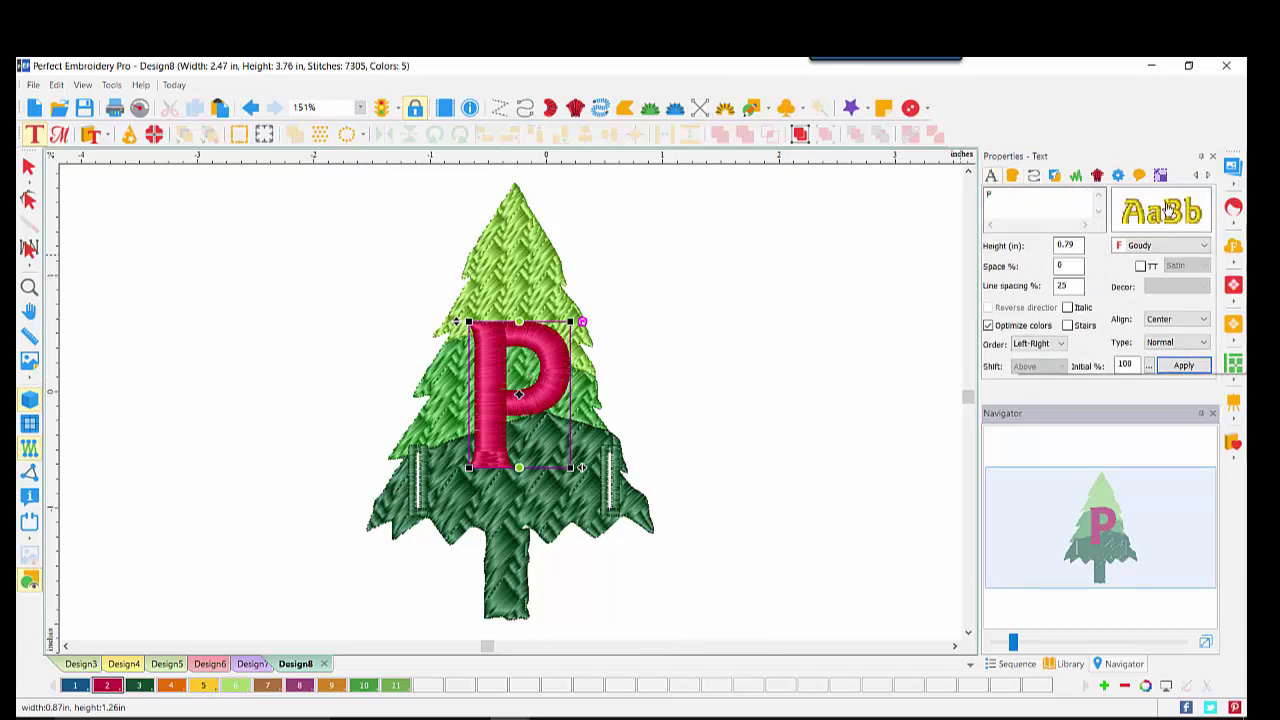
left_click(1012, 176)
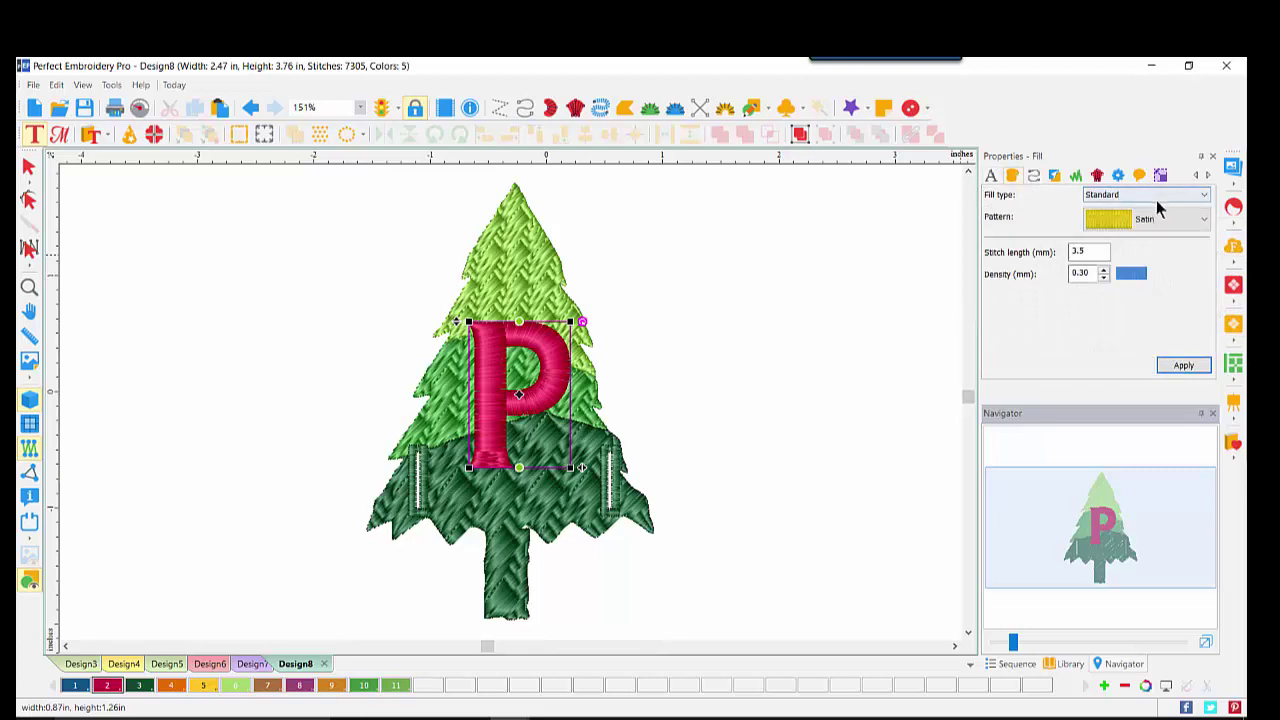
left_click(1163, 197)
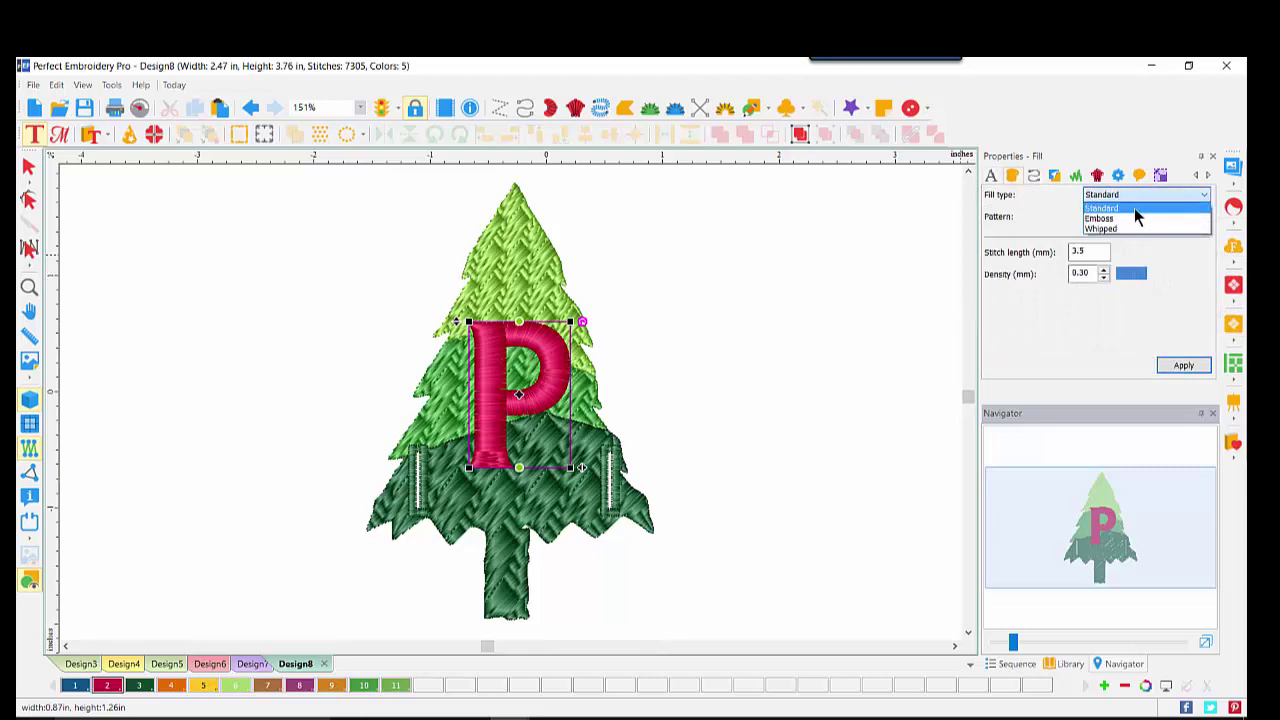
left_click(1134, 214)
left_click(1180, 366)
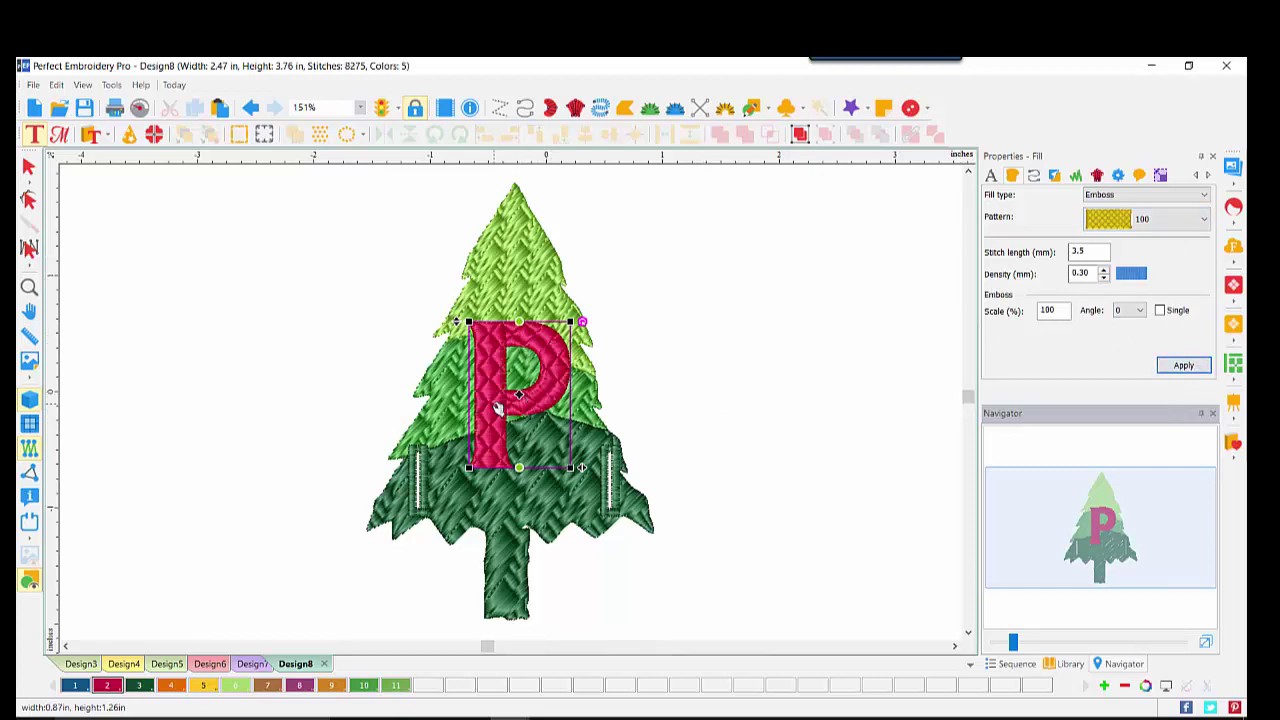
- Apply Remove Overlaps to the letter P, checking the cutout by moving the letter aside and undoing that move
left_click(28, 167)
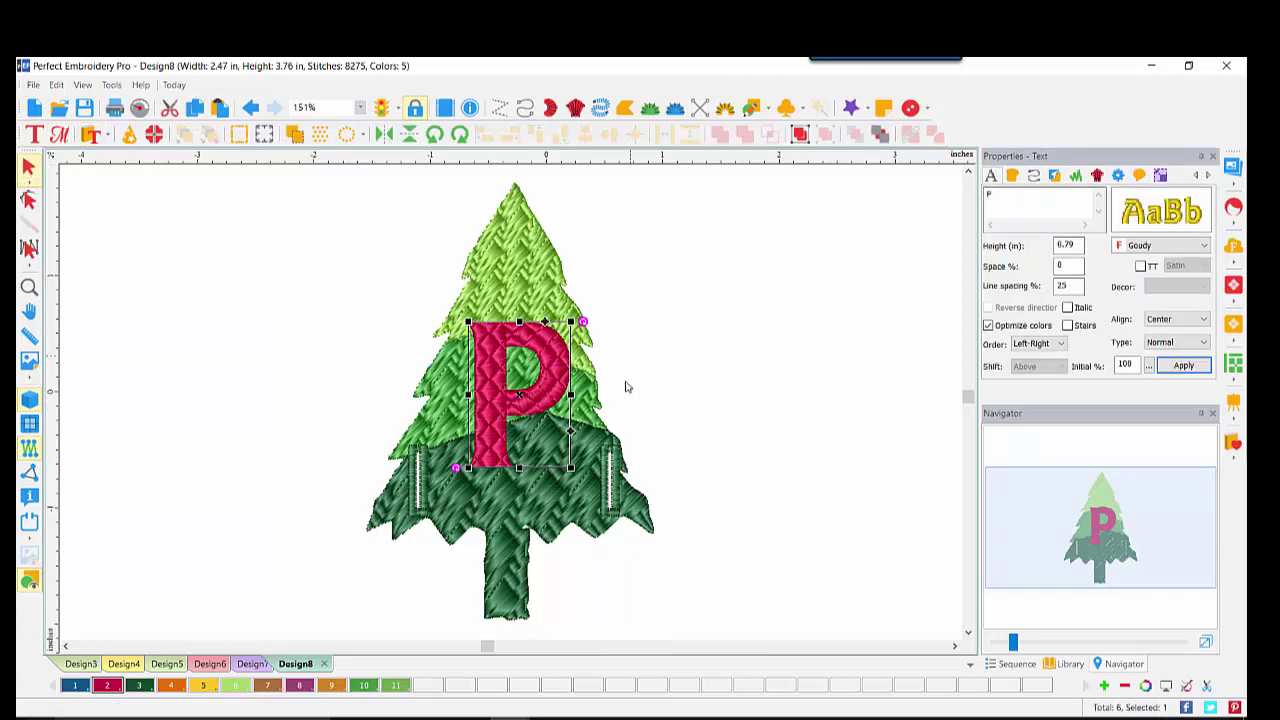
right_click(489, 386)
mouse_move(521, 566)
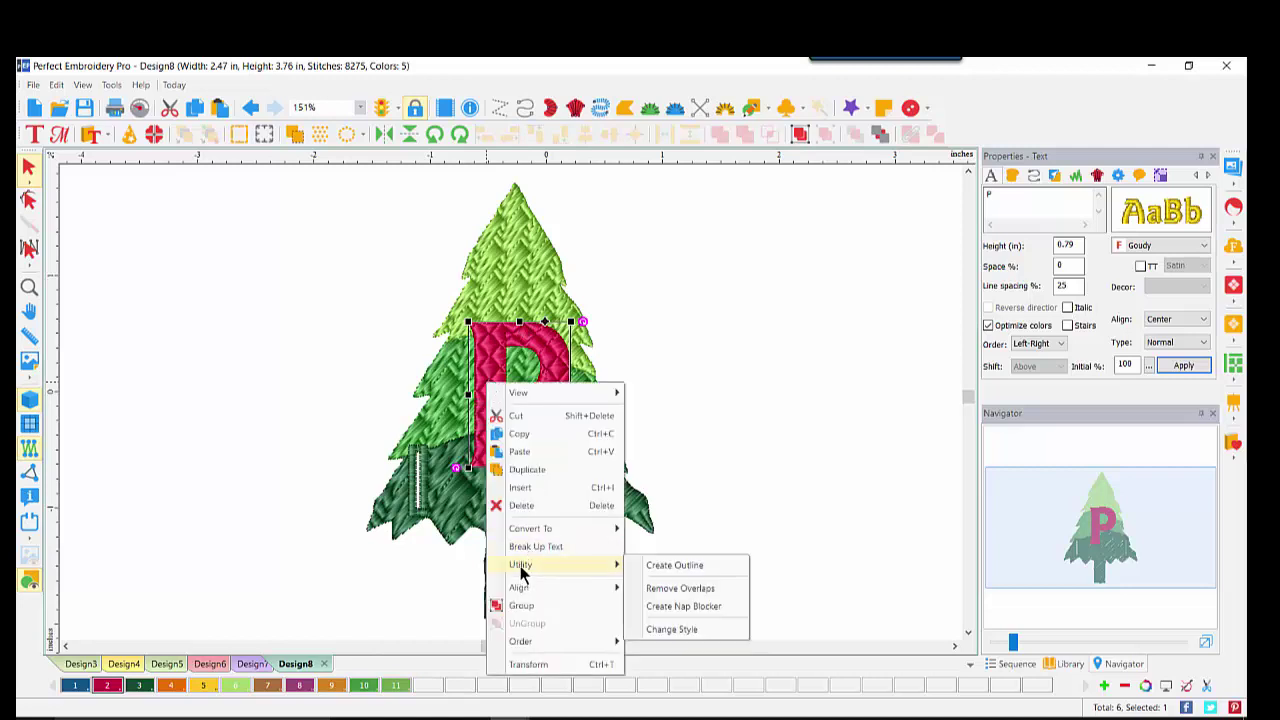
left_click(681, 589)
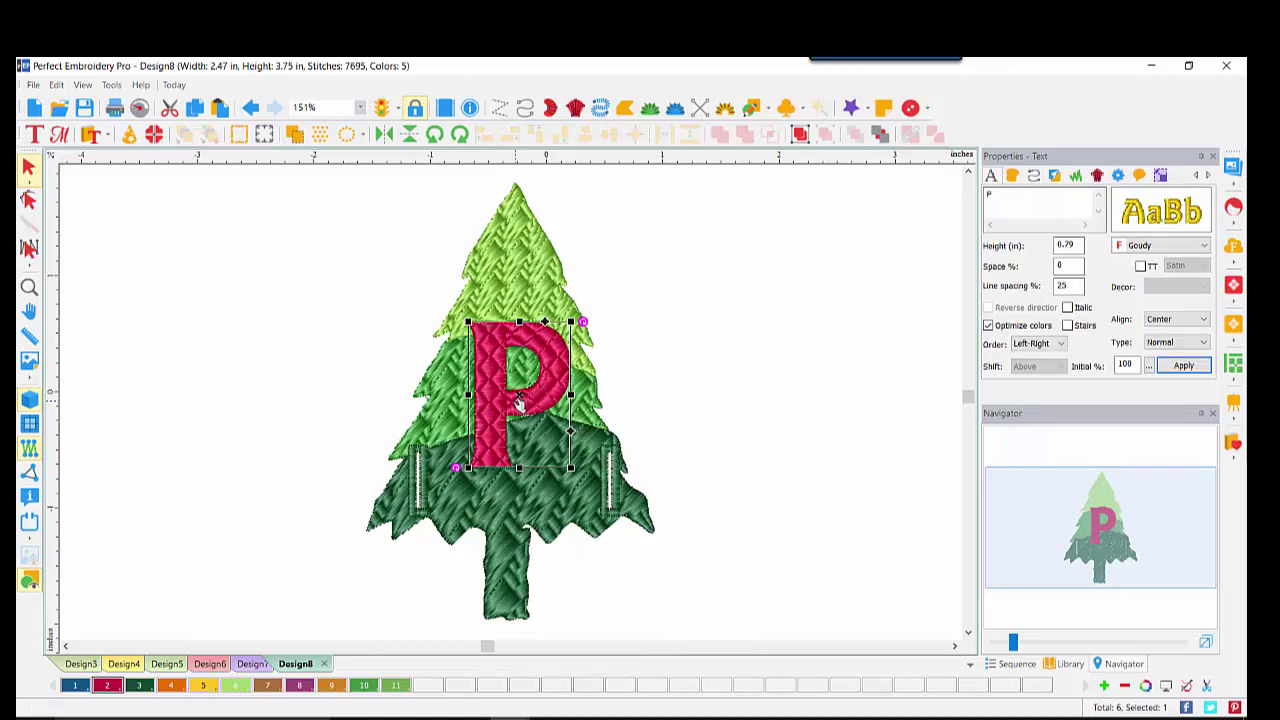
left_click_drag(518, 400, 708, 362)
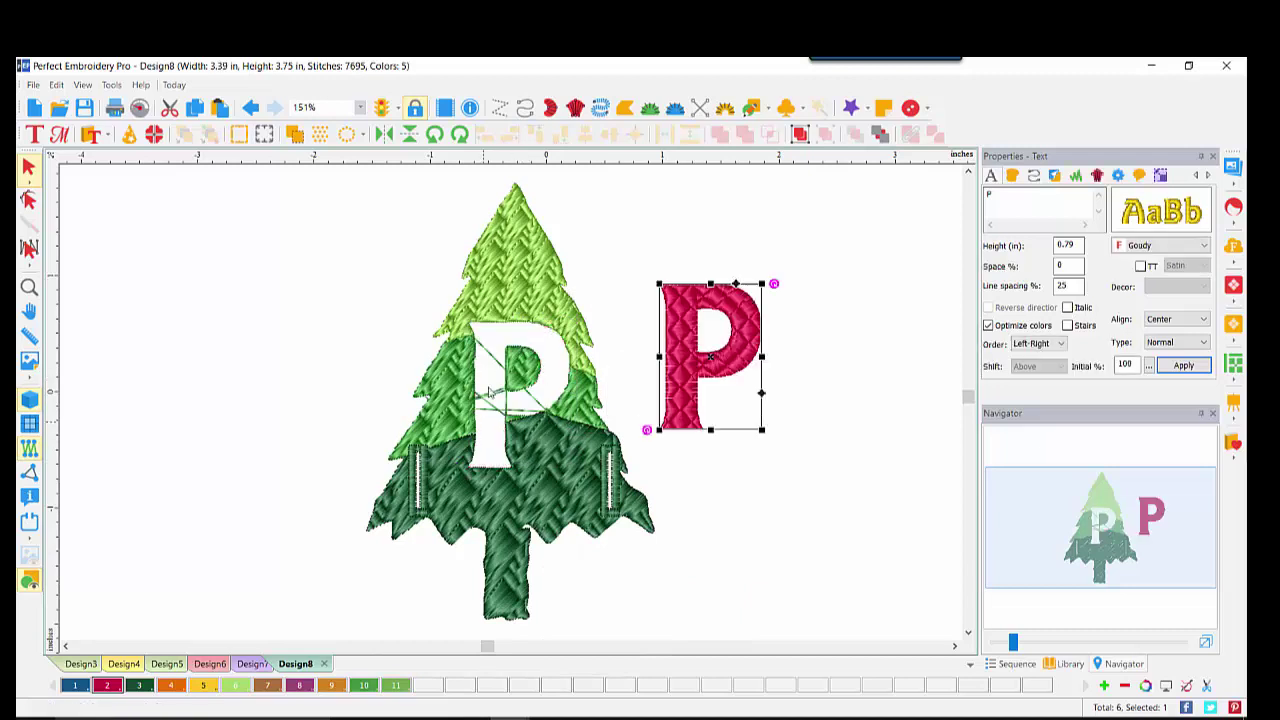
left_click(251, 107)
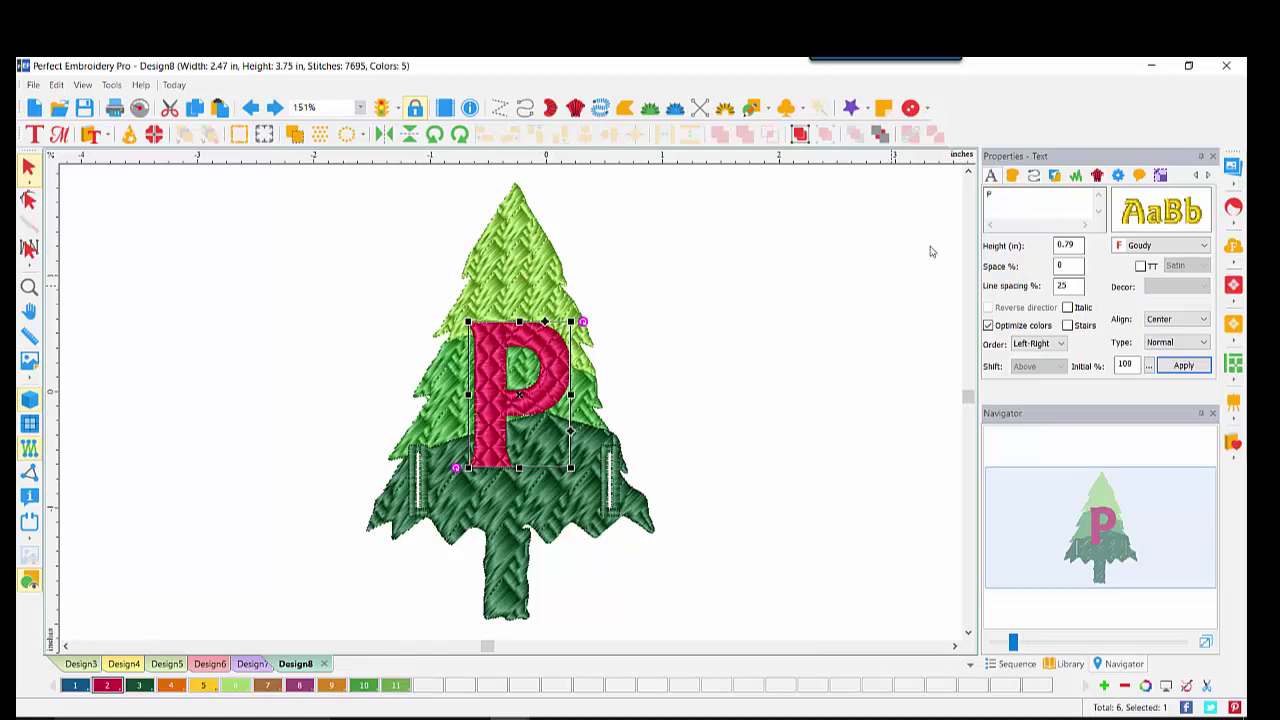
- Set the letter P's pull compensation to the Percentage type with a value of 120% and deselect the letter
left_click(1076, 178)
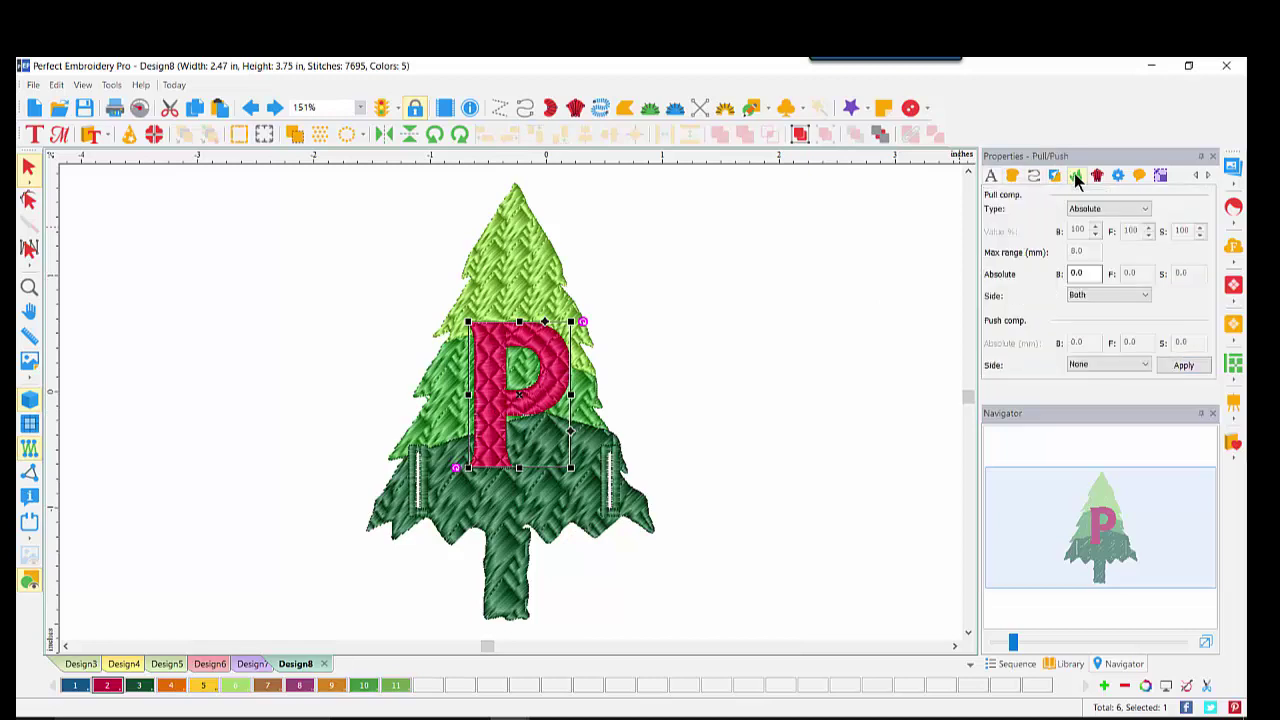
left_click(1143, 209)
left_click(1098, 233)
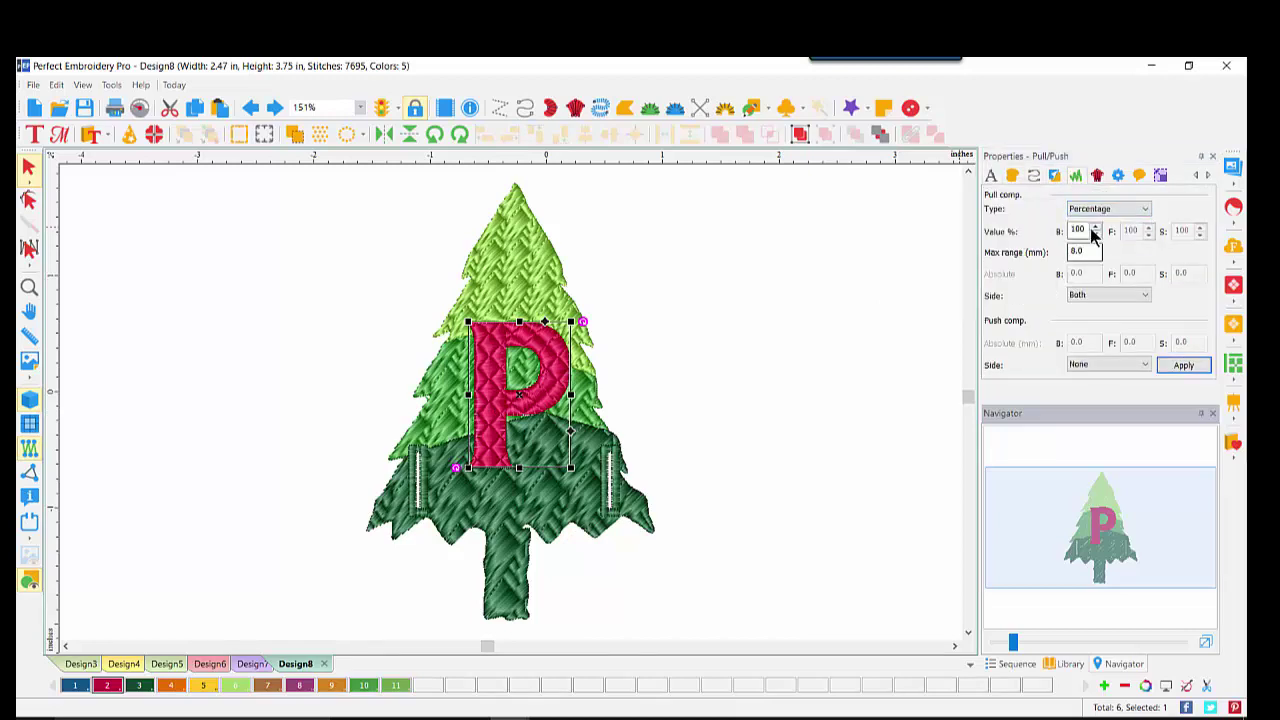
left_click_drag(1080, 229, 1015, 233)
type("120")
left_click(1184, 366)
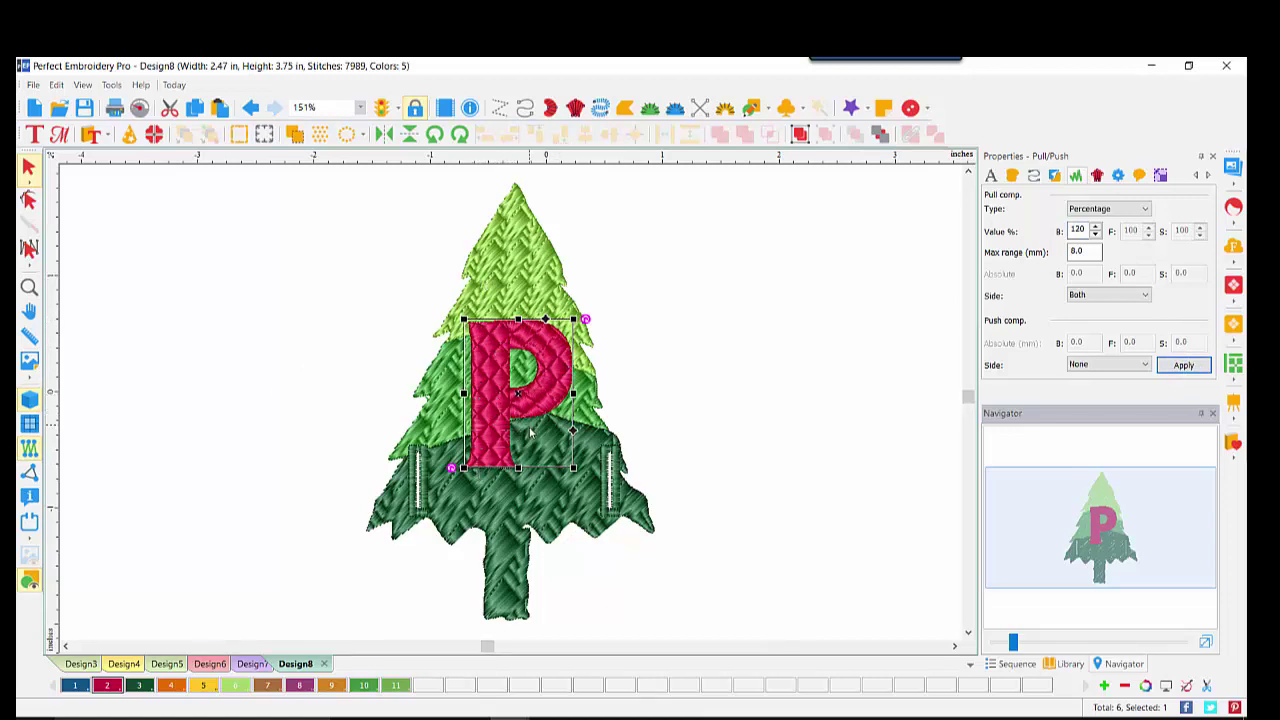
left_click(758, 500)
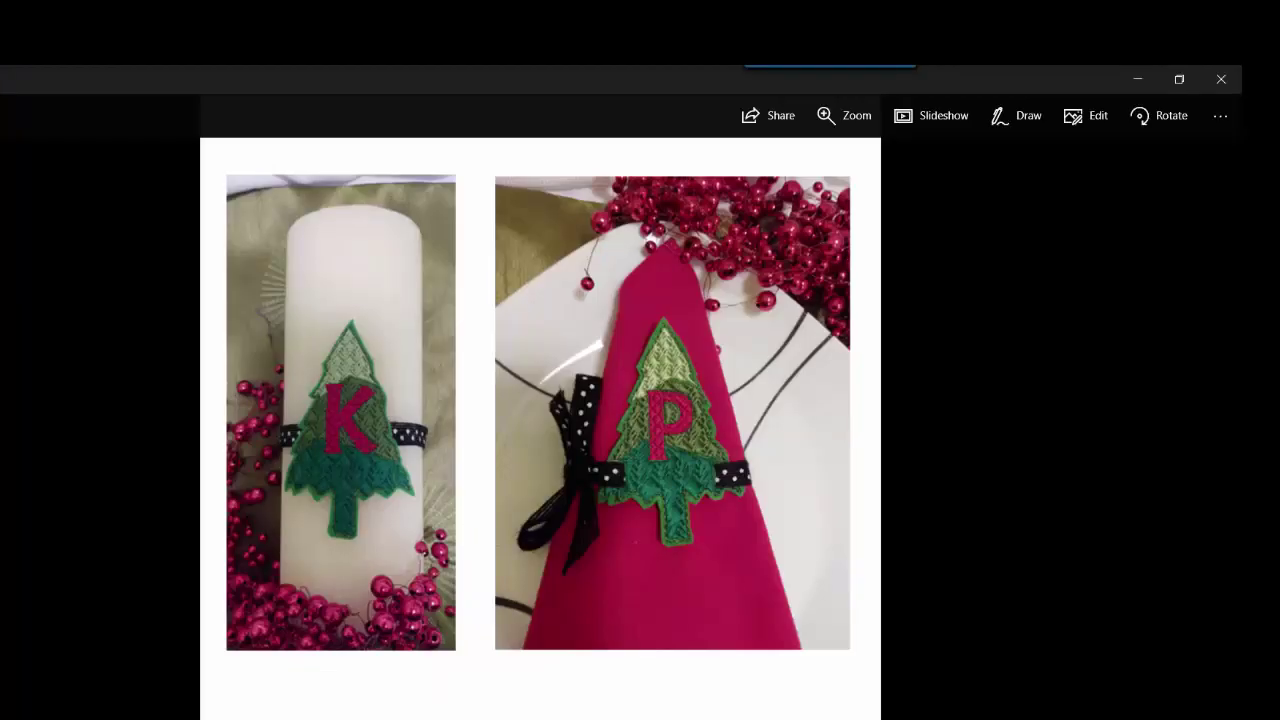
- Browse the pictures of the stitched tree projects, related video topics and emboss features in Photos through to the closing collage
key("Right")
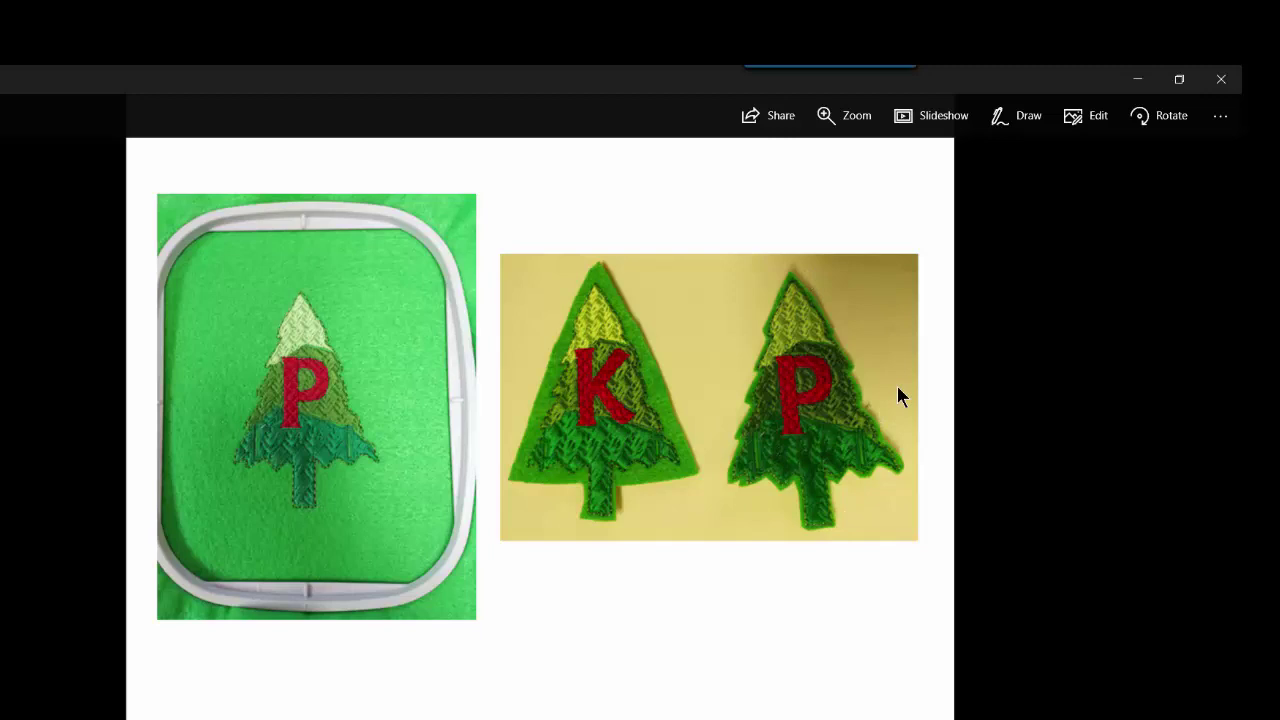
key("Right")
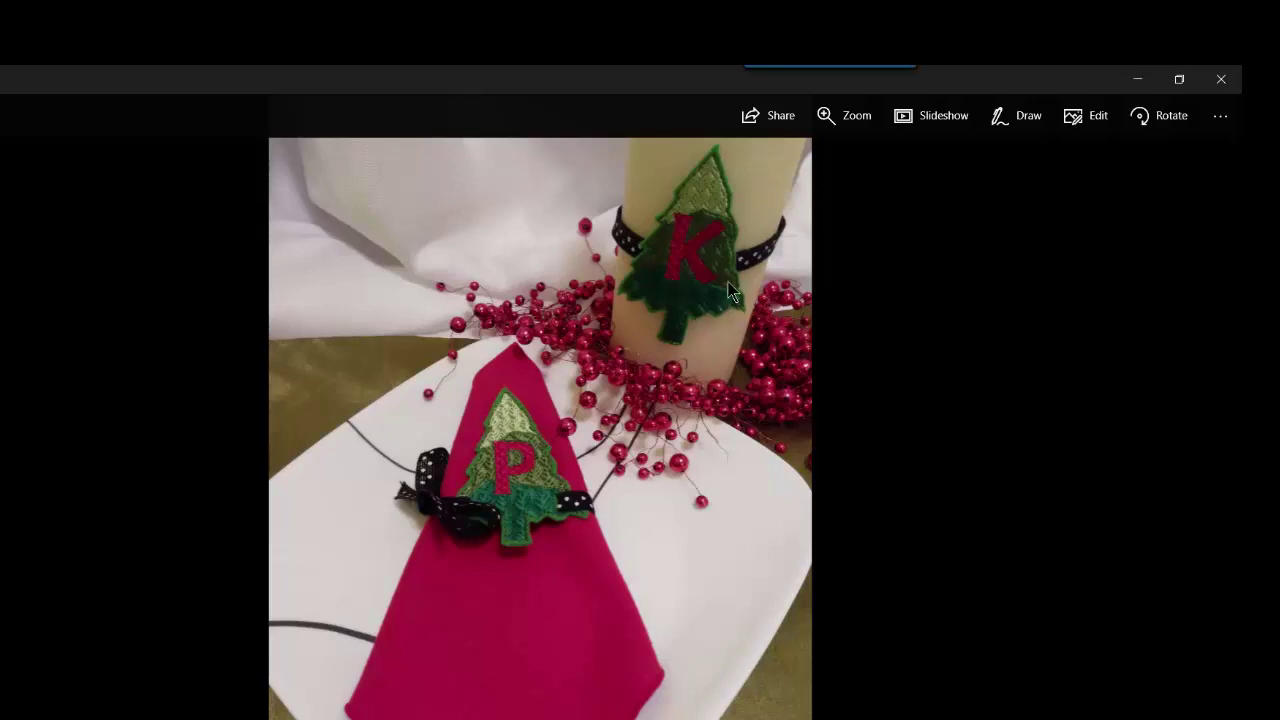
key("Right")
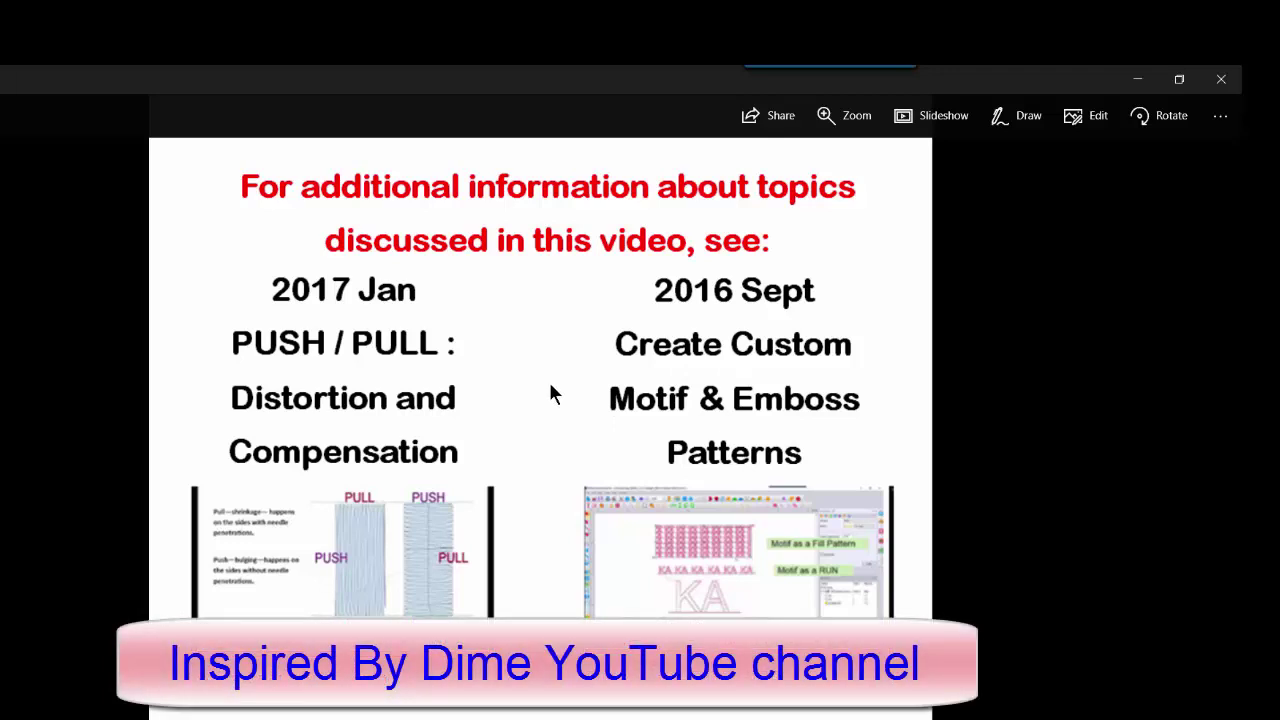
key("Right")
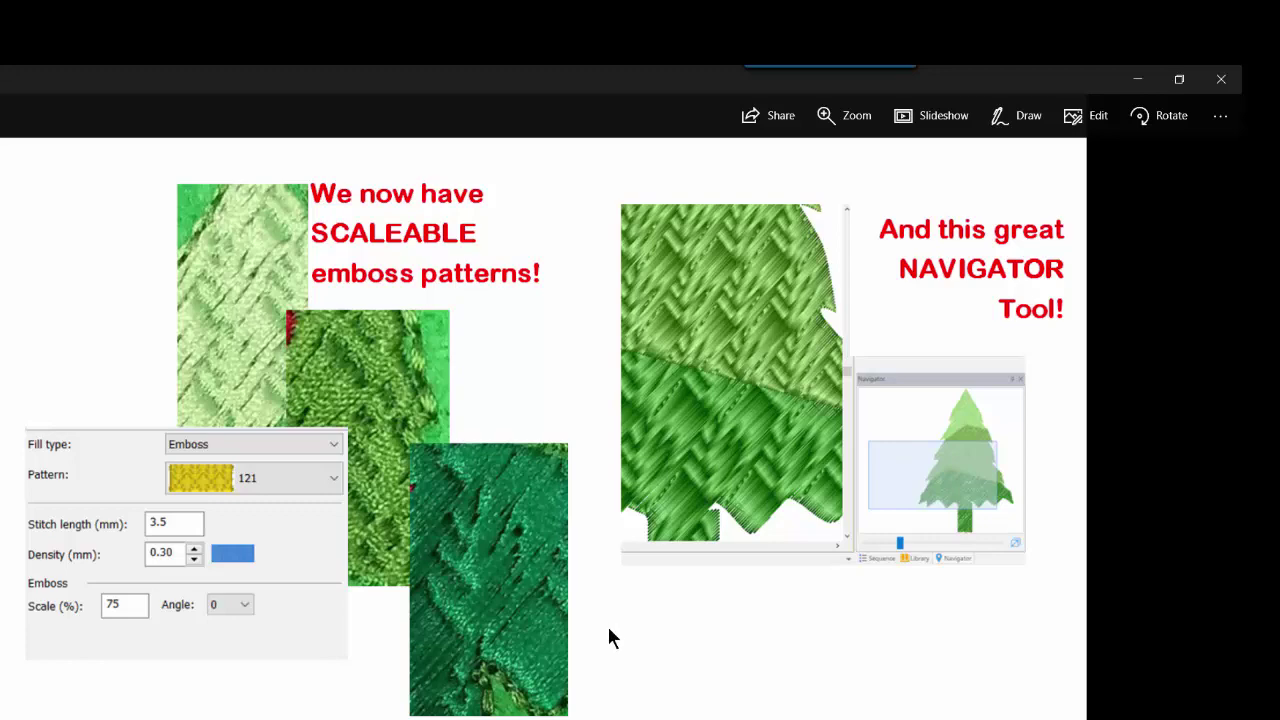
key("Right")
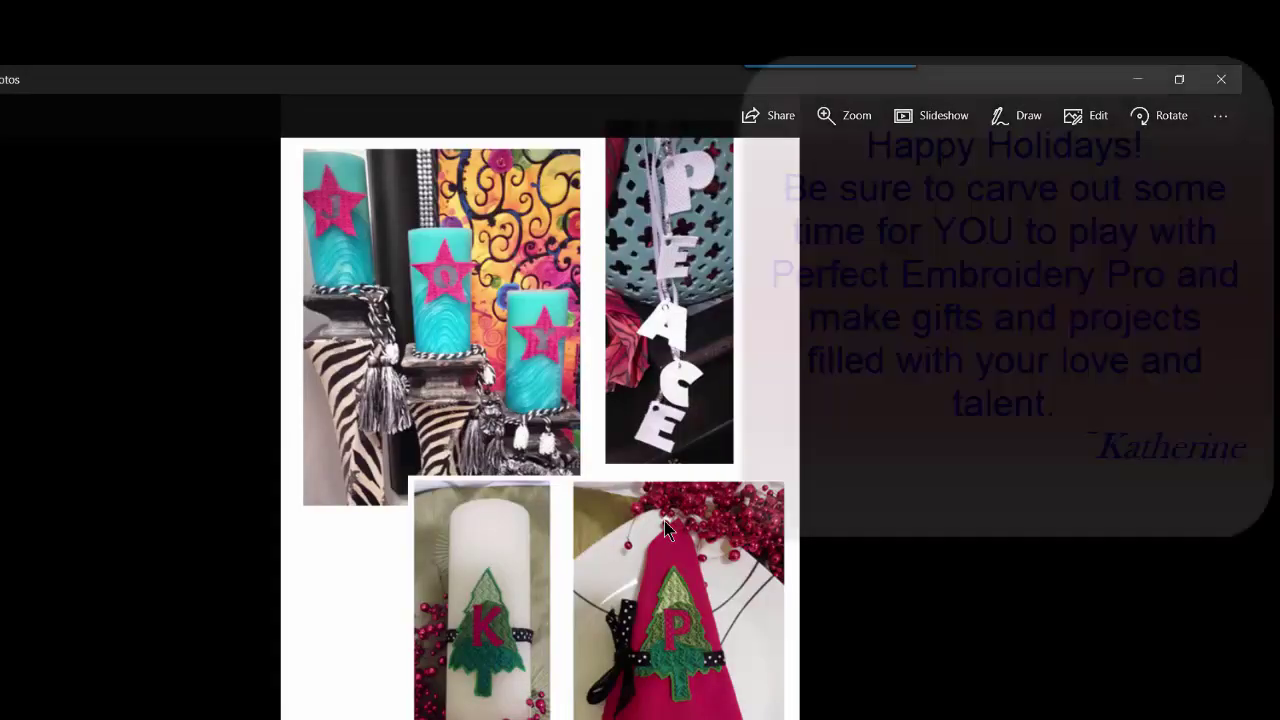